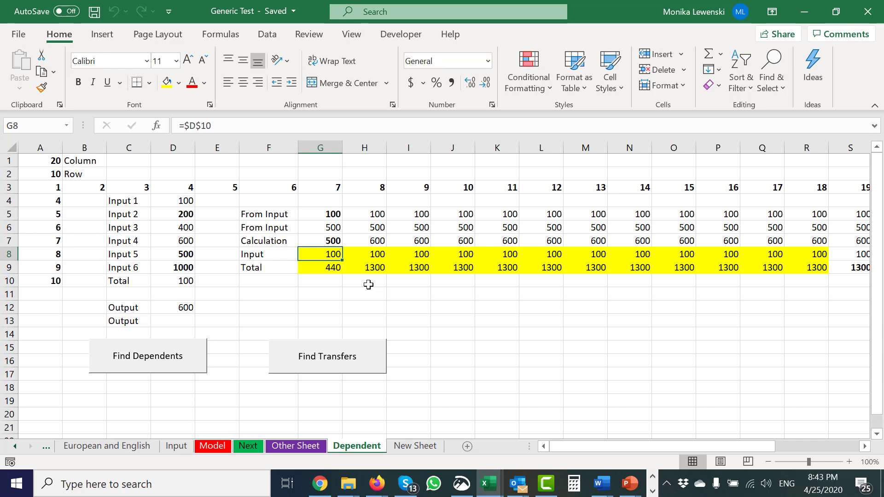
# Inspect the formulas in E8 and E10 of the New Sheet that link to the Dependent sheet, and return to Dependent.
pyautogui.hotkey('ctrl', 'pagedown')
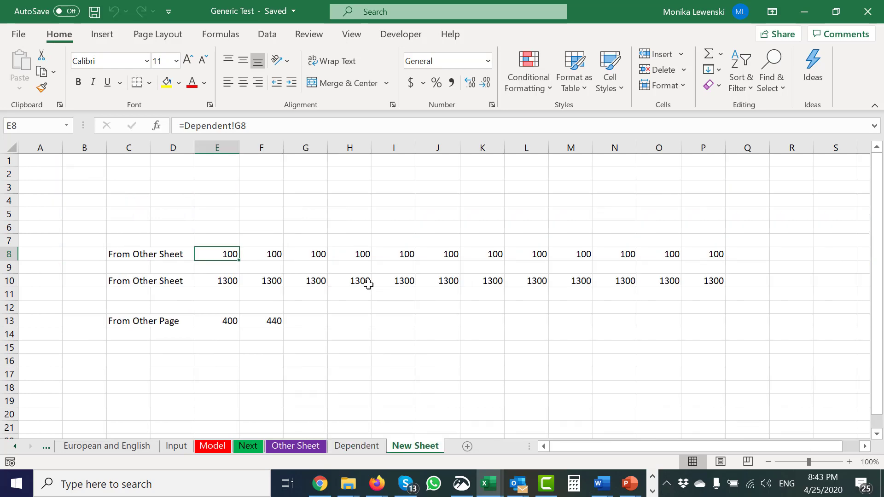
pyautogui.press('F2')
pyautogui.press('Escape')
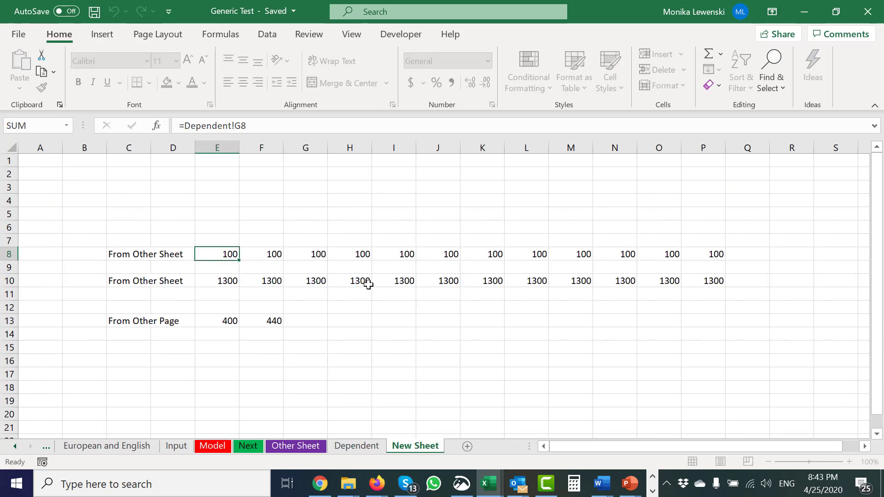
pyautogui.press('Down')
pyautogui.press('Down')
pyautogui.press('F2')
pyautogui.press('Escape')
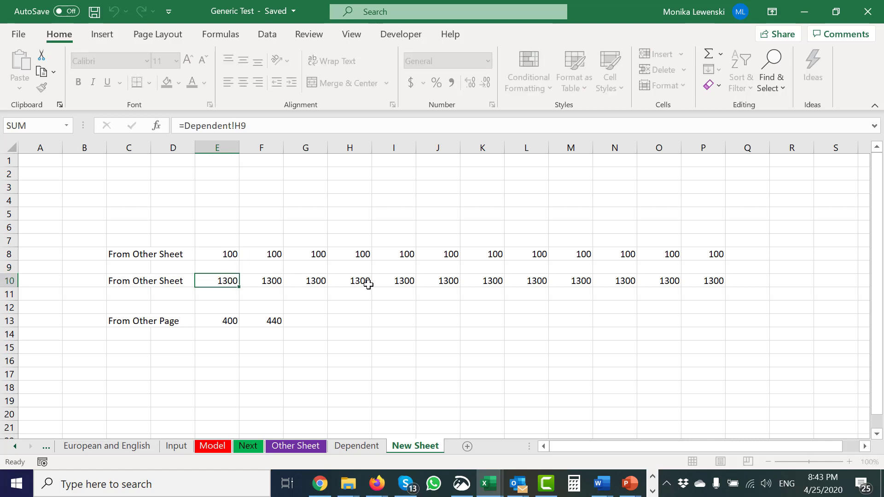
pyautogui.hotkey('ctrl', 'pageup')
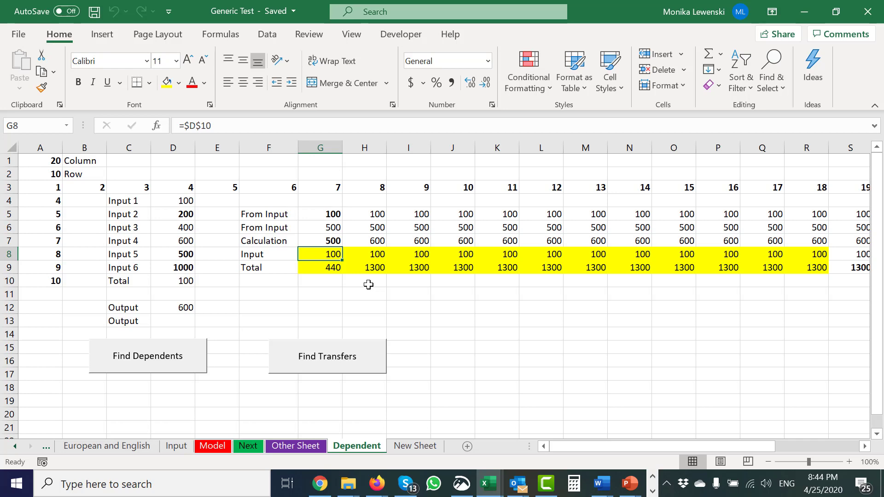
# Switch to the Solar Case Study Blanks1 workbook and look over its Financing Model, Operating Model and Scenario sheets.
pyautogui.hotkey('ctrl', 'Tab')
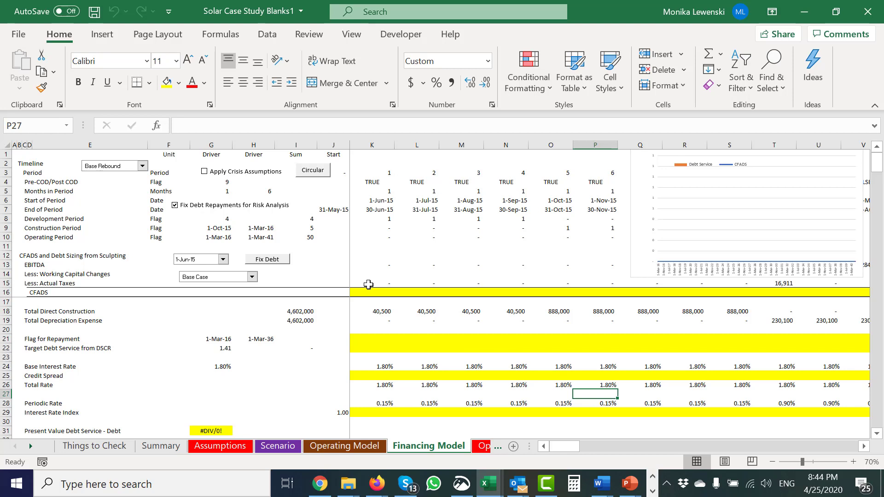
pyautogui.press('Left')
pyautogui.press('Left')
pyautogui.press('Left')
pyautogui.press('Left')
pyautogui.press('Left')
pyautogui.press('Left')
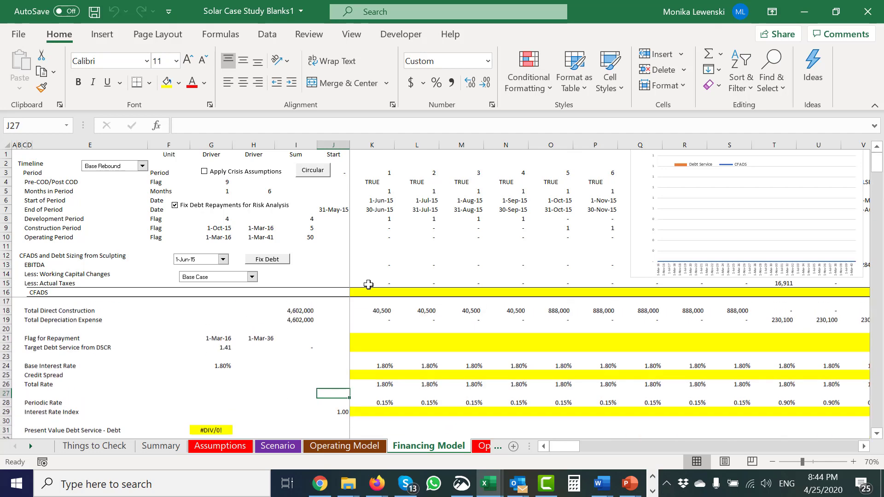
pyautogui.press('Up')
pyautogui.press('Up')
pyautogui.press('Up')
pyautogui.press('Up')
pyautogui.press('Up')
pyautogui.press('Up')
pyautogui.press('Up')
pyautogui.press('Up')
pyautogui.press('Up')
pyautogui.press('Up')
pyautogui.press('Up')
pyautogui.press('Up')
pyautogui.press('Up')
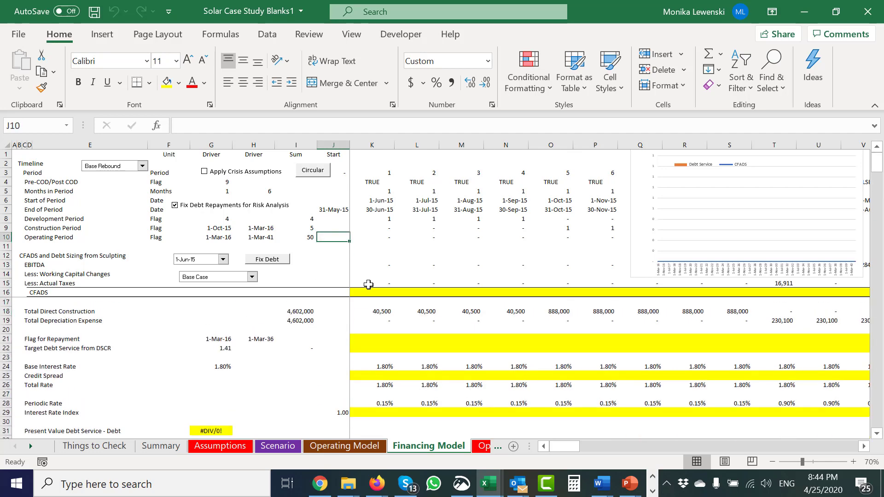
pyautogui.press('Down')
pyautogui.press('Down')
pyautogui.press('Right')
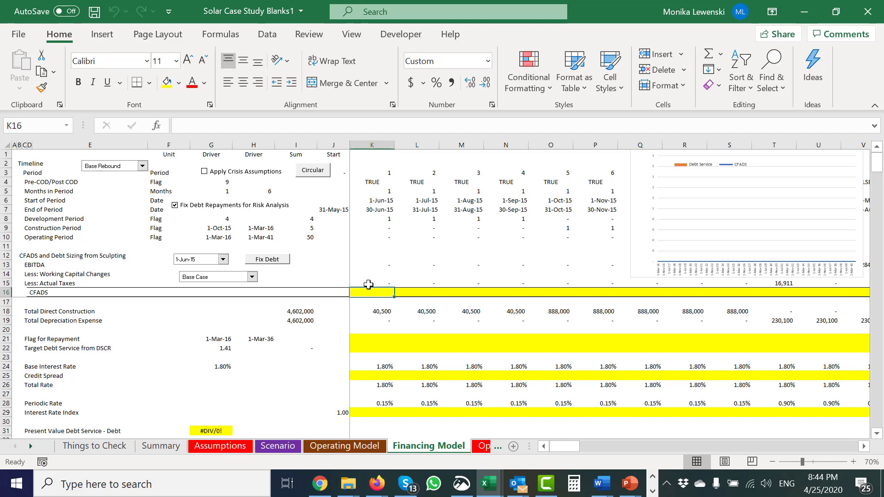
pyautogui.hotkey('ctrl', 'pageup')
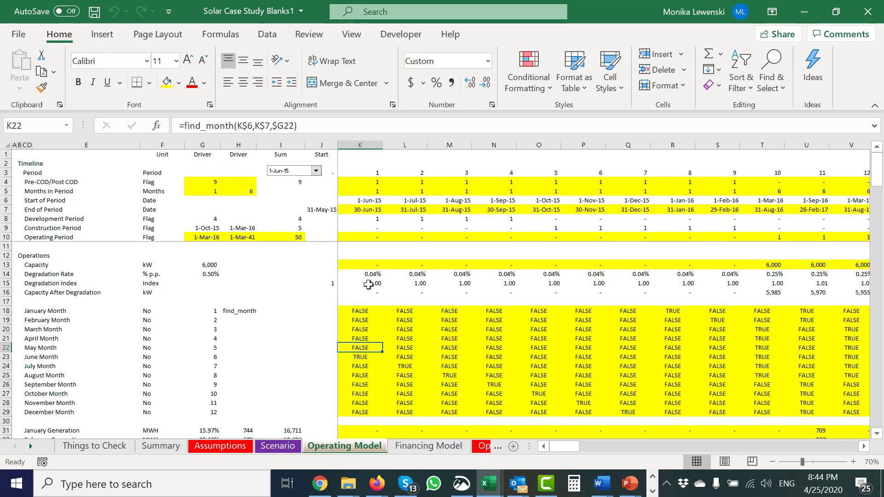
pyautogui.hotkey('ctrl', 'pageup')
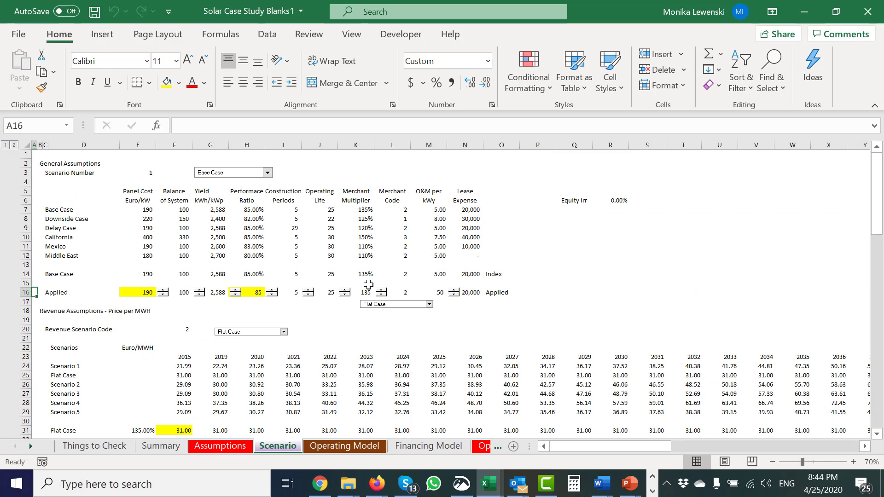
# Switch to the Generic-Macros workbook and view its Introduction sheet.
pyautogui.moveTo(488, 484)
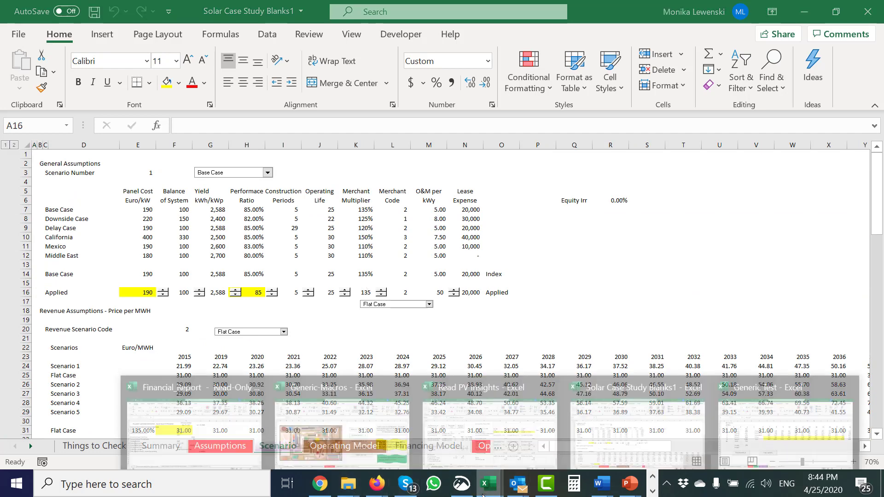
pyautogui.click(383, 411)
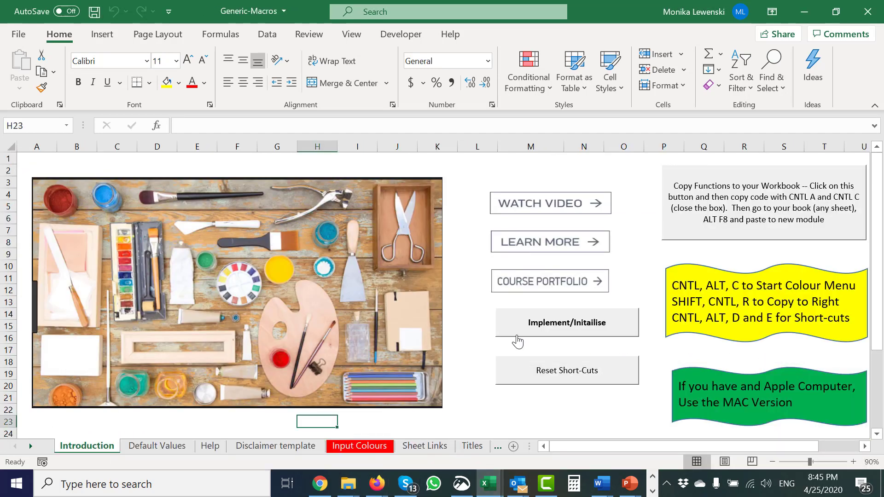
pyautogui.click(483, 329)
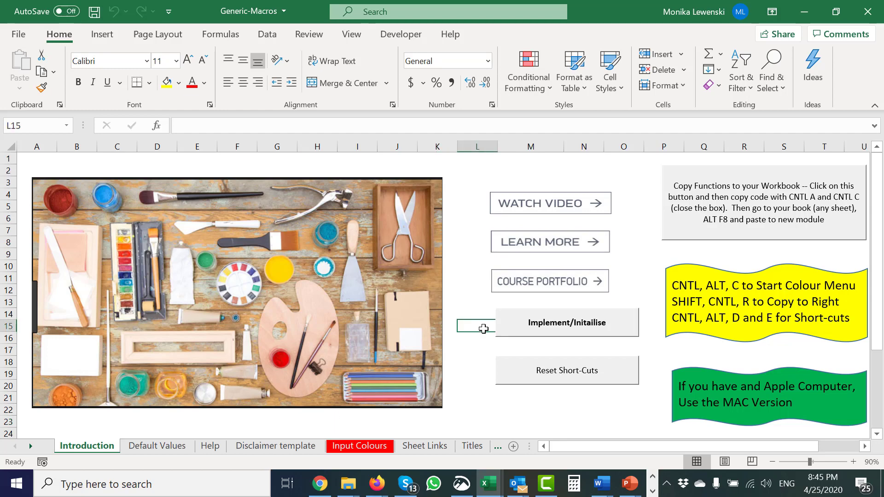
# Back in Solar Case Study Blanks1, run the colouring macro on the Scenario sheet with title column B and sheet tab colour enabled.
pyautogui.hotkey('alt', 'Tab')
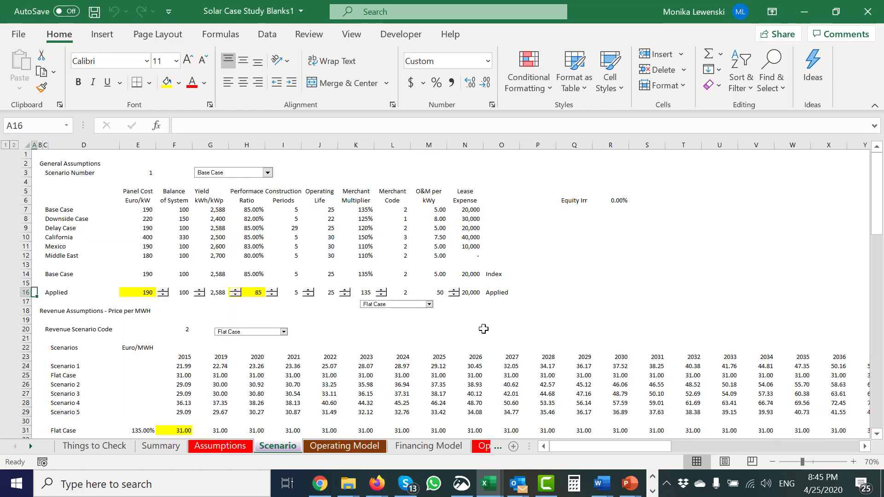
pyautogui.hotkey('ctrl', 'pageup')
pyautogui.hotkey('ctrl', 'pagedown')
pyautogui.hotkey('ctrl', 'alt', 'c')
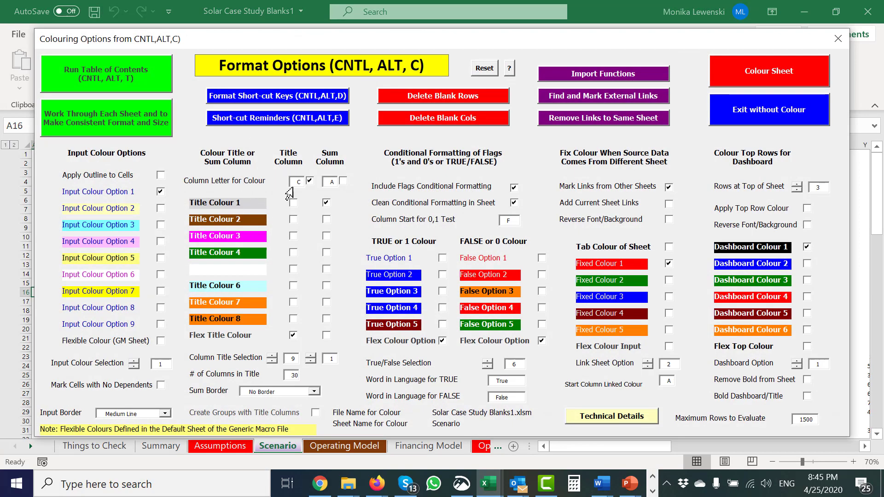
pyautogui.moveTo(248, 42); pyautogui.dragTo(349, 282)
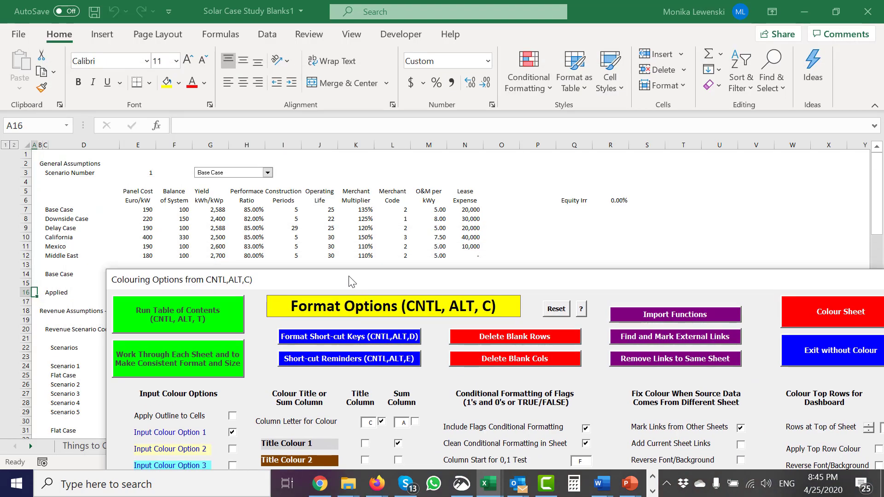
pyautogui.moveTo(349, 282); pyautogui.dragTo(294, 56)
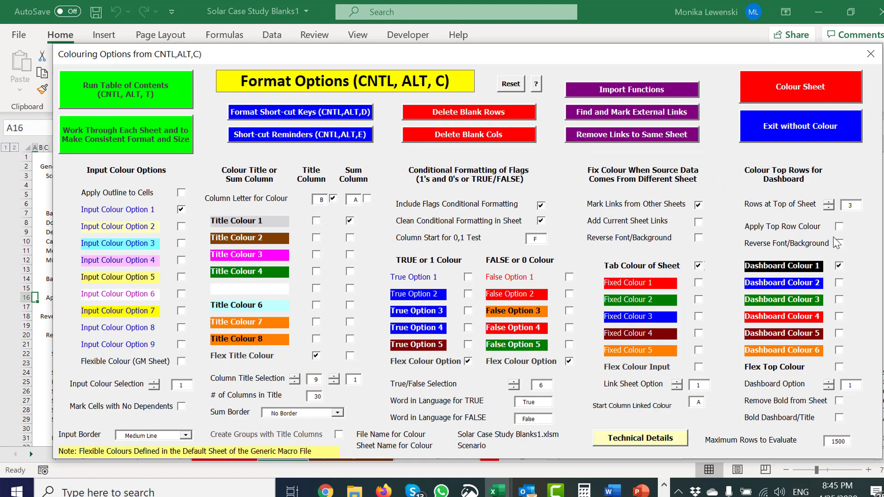
pyautogui.moveTo(454, 63)
pyautogui.mouseDown()
pyautogui.moveTo(458, 173)
pyautogui.moveTo(443, 409)
pyautogui.moveTo(433, 308)
pyautogui.moveTo(454, 57)
pyautogui.mouseUp()
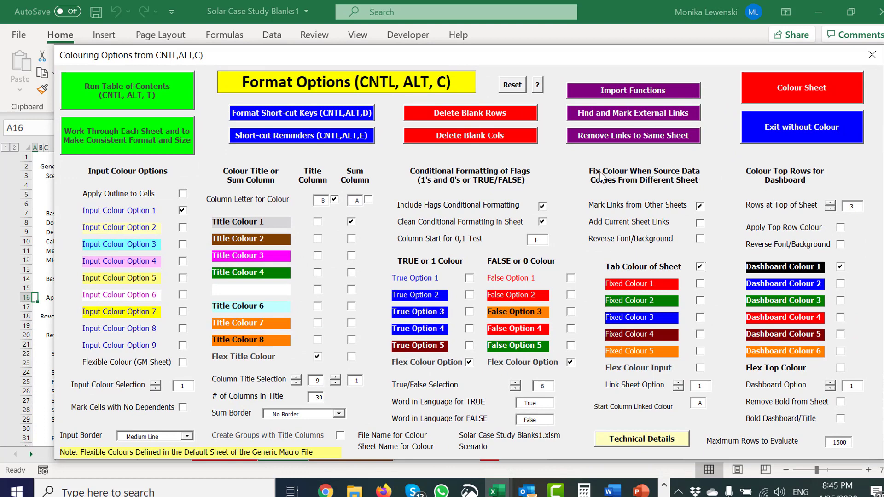
pyautogui.click(795, 100)
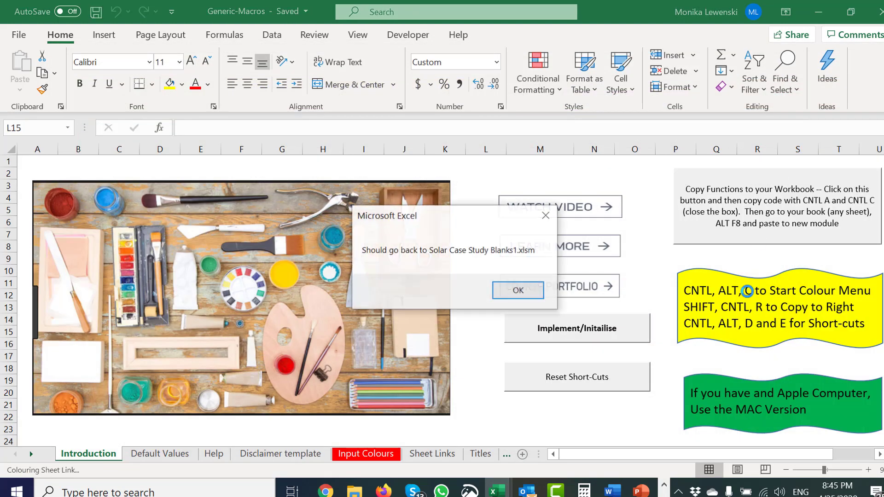
pyautogui.press('Return')
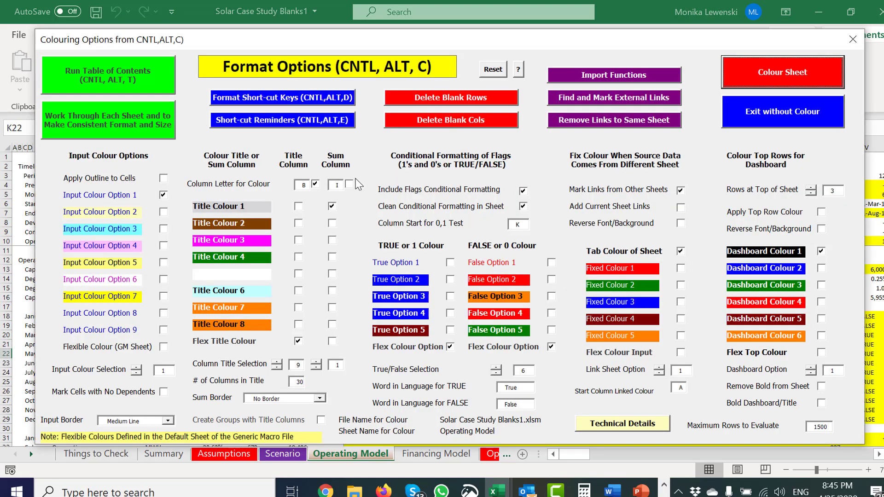
# Enable sum column colouring for column I and colour the Operating Model sheet with the macro.
pyautogui.click(350, 184)
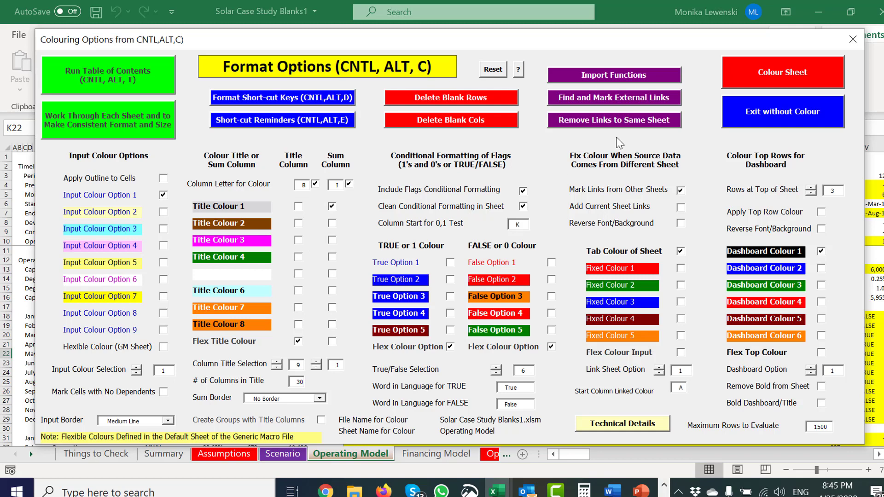
pyautogui.click(755, 75)
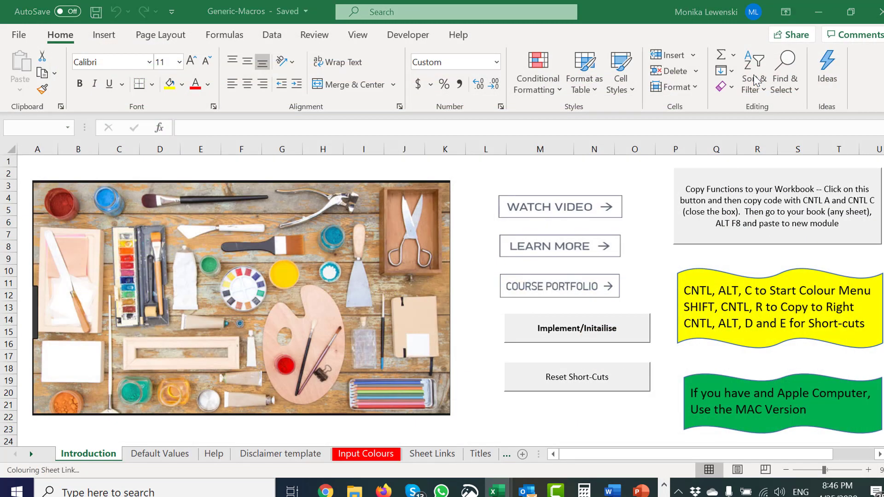
pyautogui.press('Return')
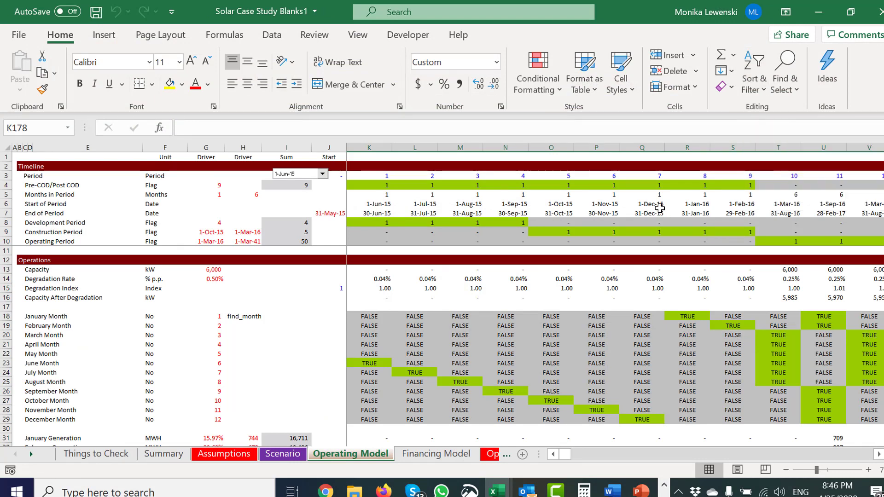
# Recolour the Operating Model sheet with top row colour enabled, extending Dashboard Colour 1 over the top ten rows.
pyautogui.hotkey('ctrl', 'alt', 'c')
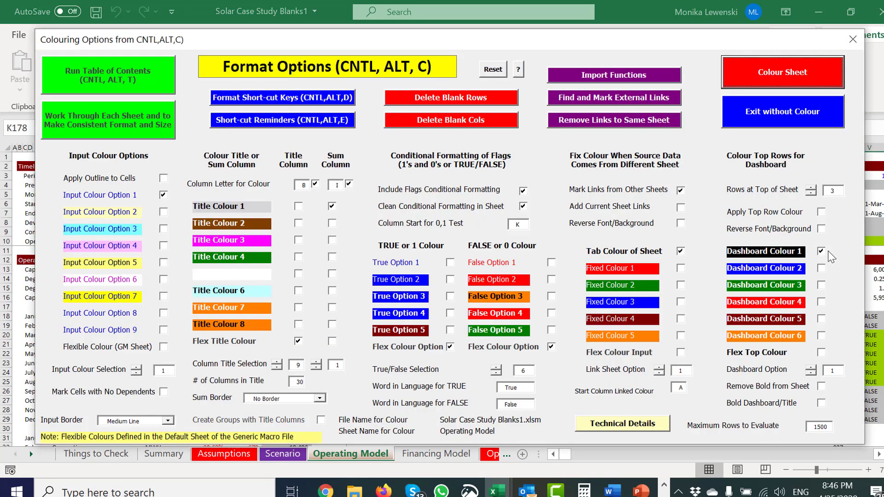
pyautogui.click(822, 212)
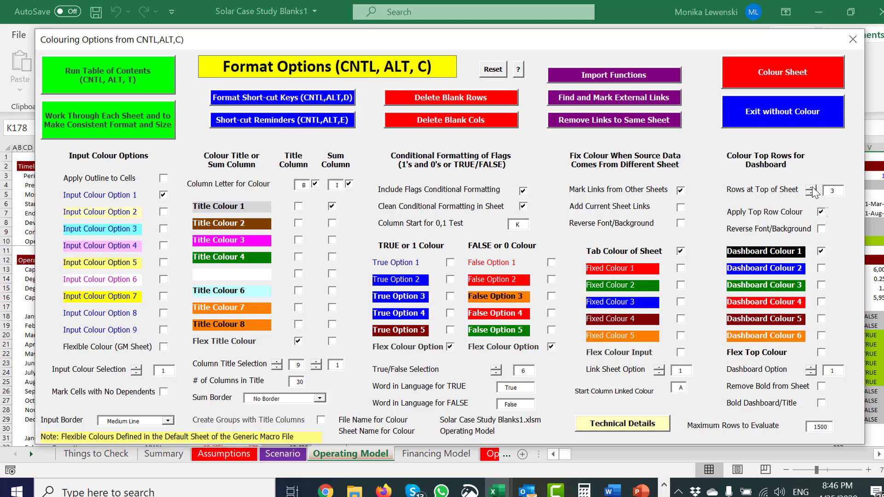
pyautogui.click(811, 188)
pyautogui.click(812, 188)
pyautogui.click(812, 187)
pyautogui.click(812, 187)
pyautogui.click(811, 187)
pyautogui.click(764, 82)
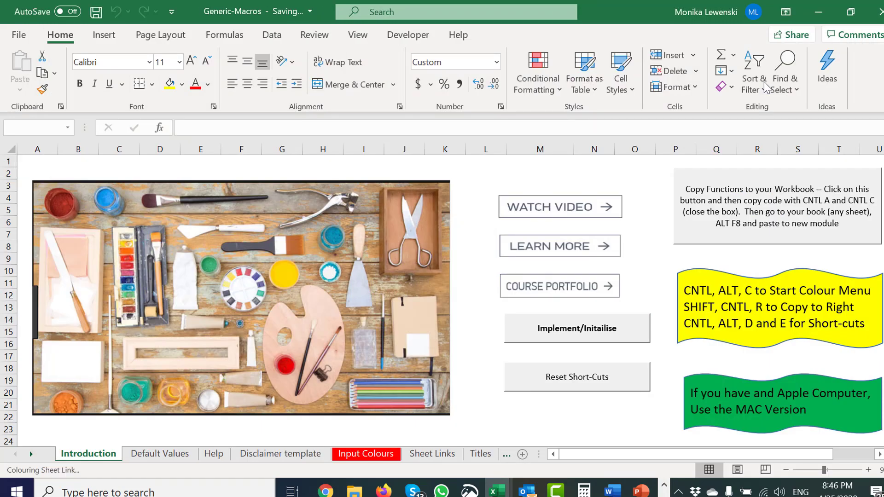
pyautogui.press('Return')
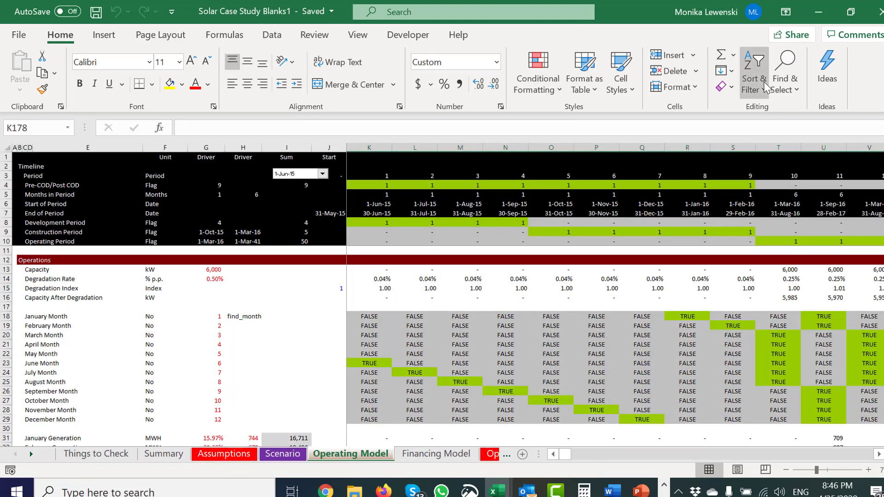
# Examine the find_month formulas in column K for the January to May month rows of the Operating Model sheet.
pyautogui.click(462, 371)
pyautogui.press('Left')
pyautogui.press('Left')
pyautogui.press('Left')
pyautogui.press('Up')
pyautogui.press('Up')
pyautogui.press('Right')
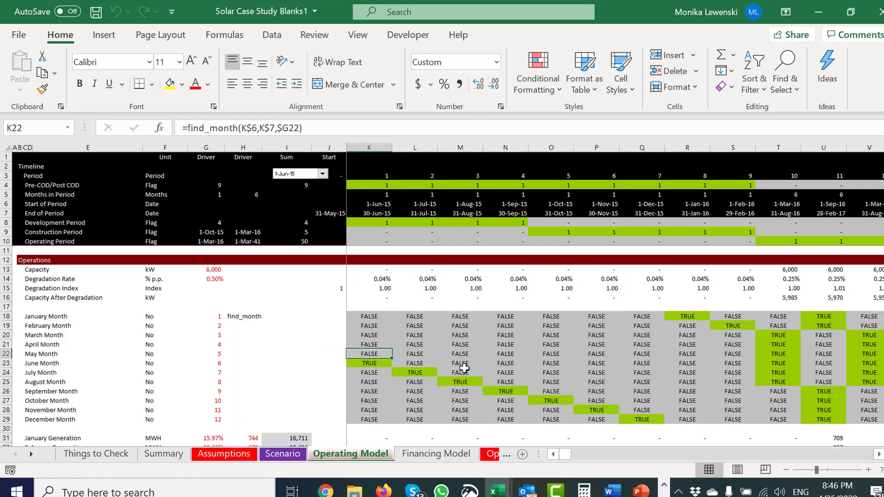
pyautogui.press('Right')
pyautogui.press('Up')
pyautogui.press('Left')
pyautogui.press('Up')
pyautogui.press('Up')
pyautogui.press('Up')
pyautogui.press('F2')
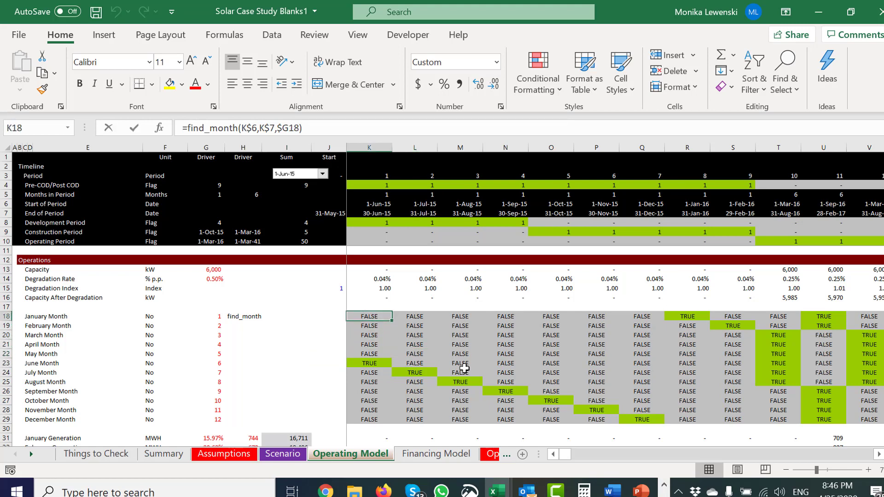
pyautogui.press('Escape')
pyautogui.press('Down')
pyautogui.press('Down')
pyautogui.press('Down')
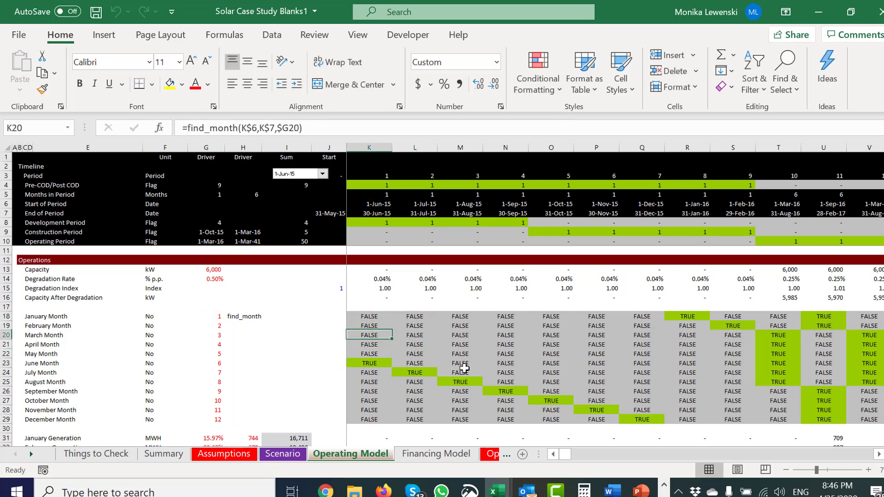
pyautogui.press('F2')
pyautogui.press('Escape')
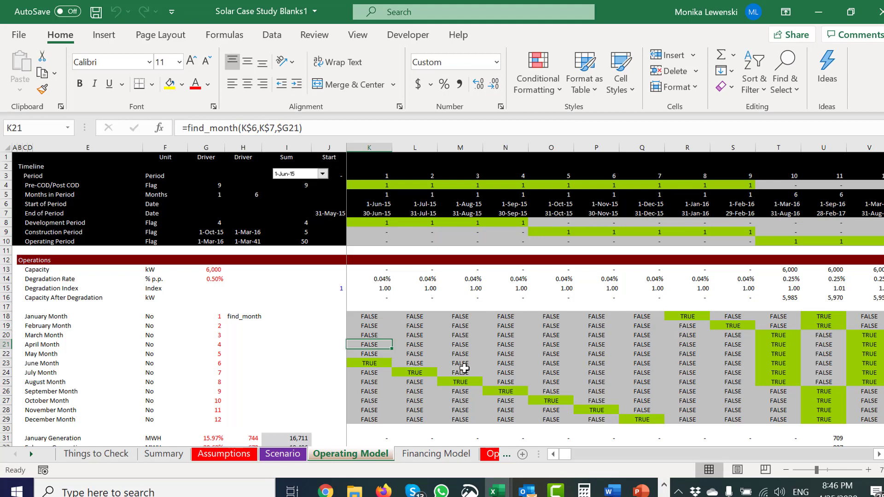
# Open the Financing Model sheet and examine its unformatted rows from CFADS down to Credit Spread, including the title columns.
pyautogui.hotkey('ctrl', 'pagedown')
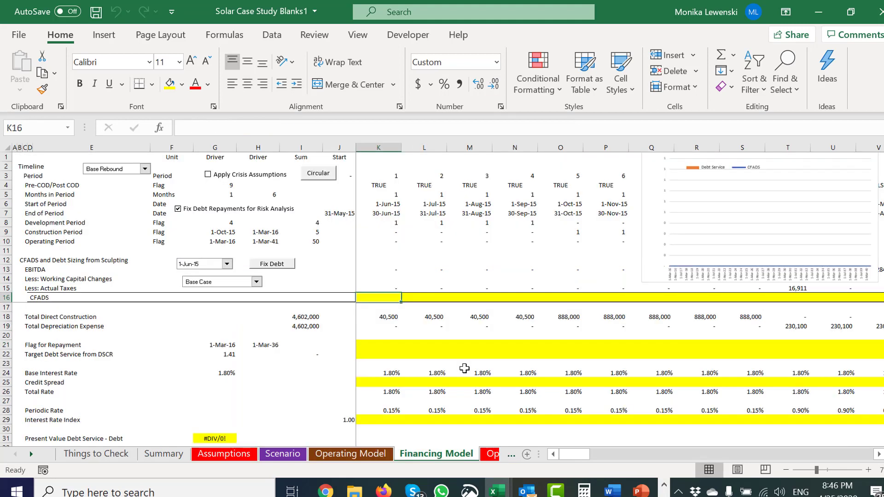
pyautogui.press('Right')
pyautogui.press('Up')
pyautogui.press('Up')
pyautogui.press('Up')
pyautogui.press('Down')
pyautogui.press('Down')
pyautogui.press('Down')
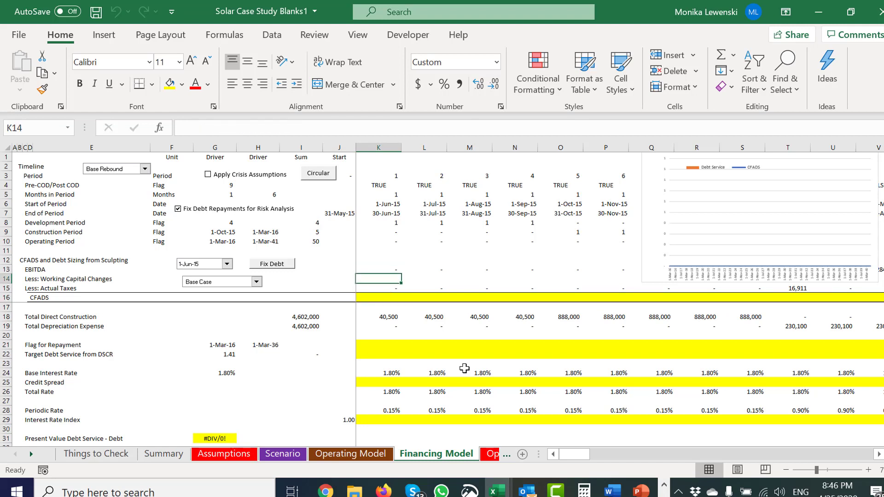
pyautogui.press('Down')
pyautogui.press('Down')
pyautogui.press('Down')
pyautogui.press('Down')
pyautogui.press('Down')
pyautogui.press('Down')
pyautogui.press('Down')
pyautogui.press('Down')
pyautogui.press('Down')
pyautogui.press('Down')
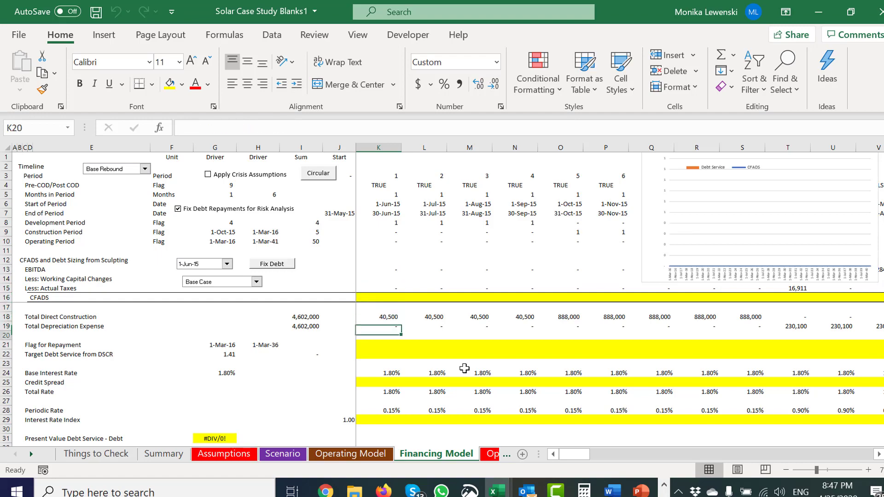
pyautogui.press('Up')
pyautogui.press('Left')
pyautogui.press('Left')
pyautogui.press('Left')
pyautogui.press('Left')
pyautogui.press('Left')
pyautogui.press('Left')
pyautogui.press('Left')
pyautogui.press('Left')
pyautogui.press('Left')
pyautogui.press('Left')
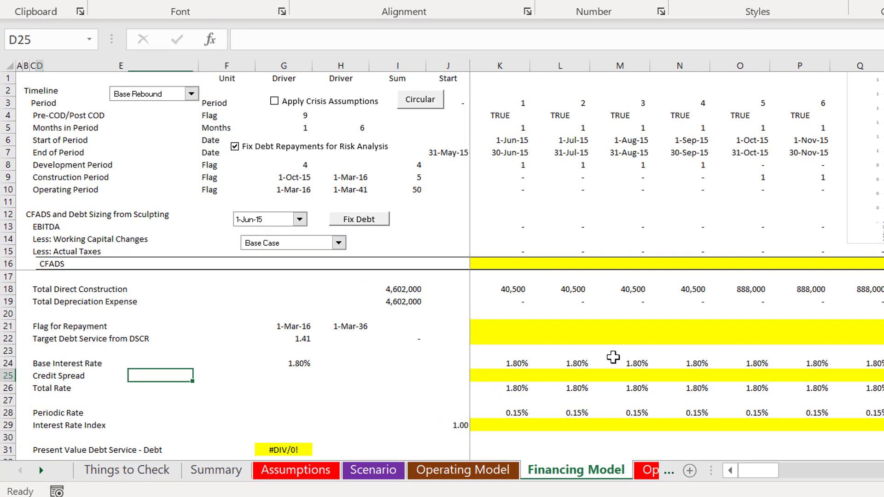
# Examine title column B of the Financing Model sheet from the CFADS and Debt Sizing heading down to Interest Rate Index.
pyautogui.press('Up')
pyautogui.press('Up')
pyautogui.press('Up')
pyautogui.press('Up')
pyautogui.press('Up')
pyautogui.press('Up')
pyautogui.press('Up')
pyautogui.press('Up')
pyautogui.press('Up')
pyautogui.press('Up')
pyautogui.press('Up')
pyautogui.press('Up')
pyautogui.press('Up')
pyautogui.press('Right')
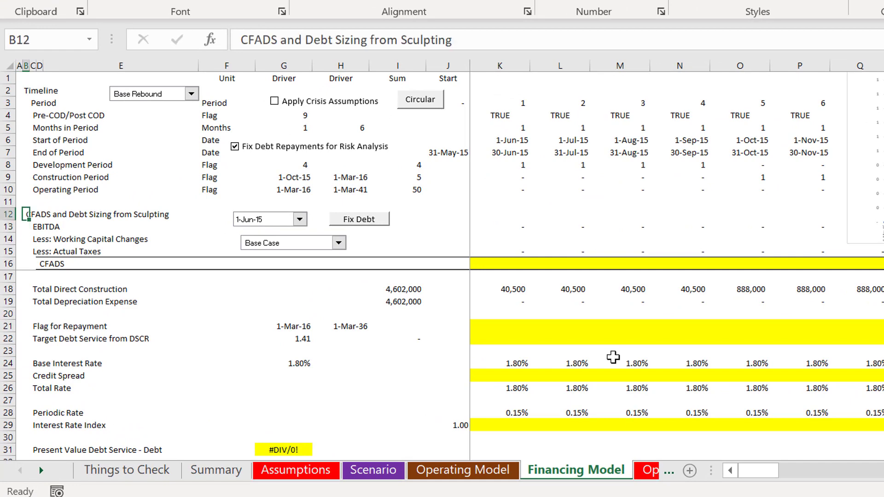
pyautogui.press('Down')
pyautogui.press('Down')
pyautogui.press('Down')
pyautogui.press('Down')
pyautogui.press('Down')
pyautogui.press('Down')
pyautogui.press('Down')
pyautogui.press('Down')
pyautogui.press('Down')
pyautogui.press('Down')
pyautogui.press('Down')
pyautogui.press('Down')
pyautogui.press('Down')
pyautogui.press('Down')
pyautogui.press('Down')
pyautogui.press('Down')
pyautogui.press('Down')
pyautogui.press('Down')
pyautogui.press('Down')
pyautogui.press('Down')
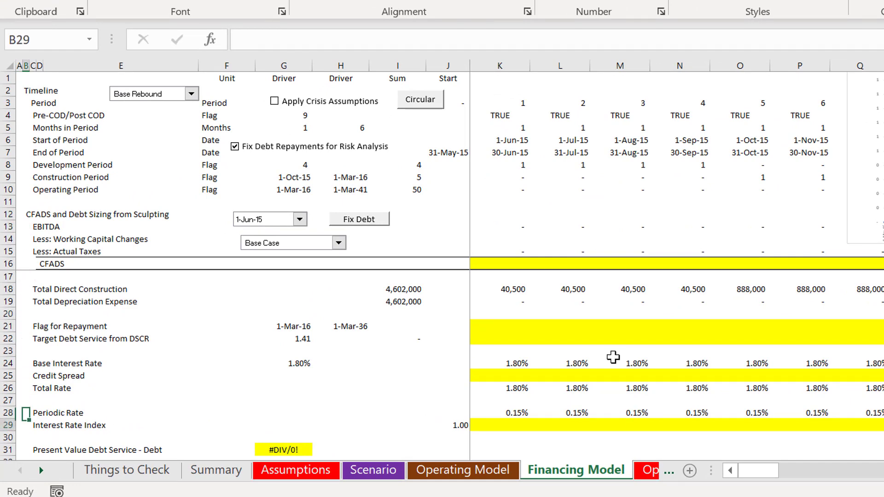
# Review the rows between Total Depreciation Expense and Periodic Rate again along title column B.
pyautogui.press('Up')
pyautogui.press('Up')
pyautogui.press('Up')
pyautogui.press('Up')
pyautogui.press('Up')
pyautogui.press('Up')
pyautogui.press('Up')
pyautogui.press('Up')
pyautogui.press('Up')
pyautogui.press('Up')
pyautogui.press('Up')
pyautogui.press('Up')
pyautogui.press('Up')
pyautogui.press('Up')
pyautogui.press('Up')
pyautogui.press('Up')
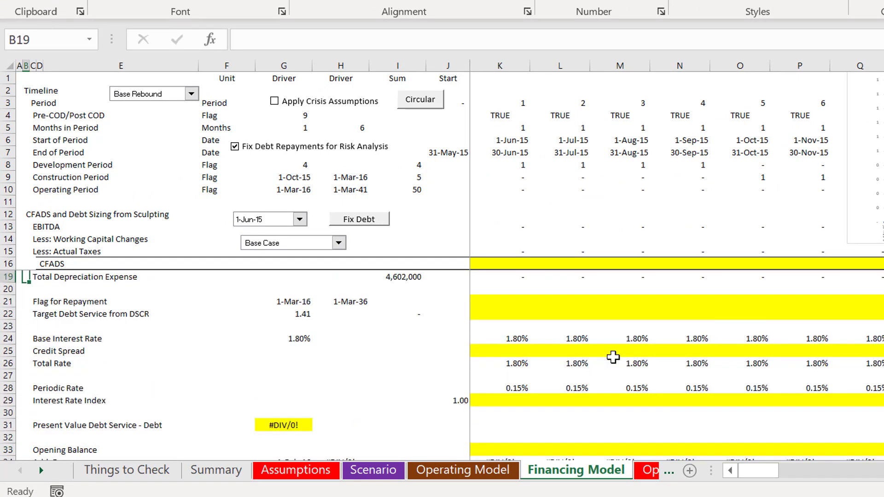
pyautogui.press('Down')
pyautogui.press('Down')
pyautogui.press('Down')
pyautogui.press('Down')
pyautogui.press('Down')
pyautogui.press('Down')
pyautogui.press('Down')
pyautogui.press('Down')
pyautogui.press('Down')
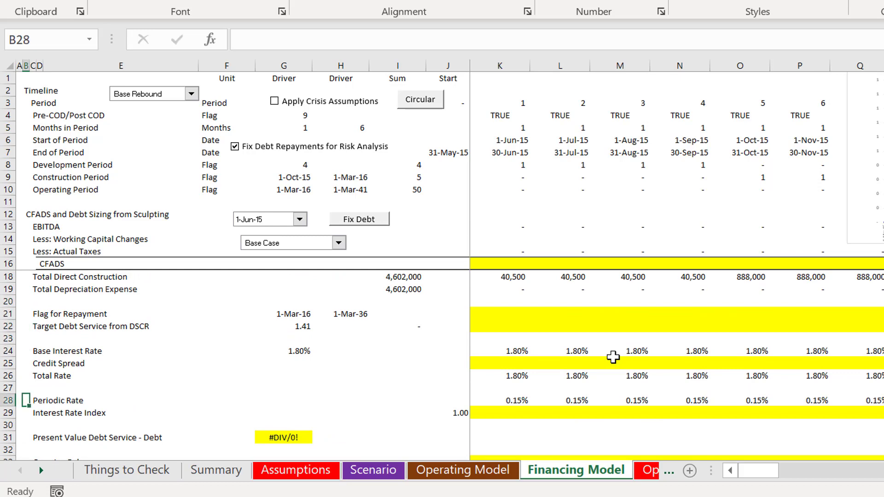
# Examine the rows from Present Value Debt Service through the debt balance down to Site Work in Summary Sources and Uses.
pyautogui.press('Down')
pyautogui.press('Down')
pyautogui.press('Down')
pyautogui.press('Down')
pyautogui.press('Down')
pyautogui.press('Down')
pyautogui.press('Down')
pyautogui.press('Down')
pyautogui.press('Down')
pyautogui.press('Down')
pyautogui.press('Down')
pyautogui.press('Down')
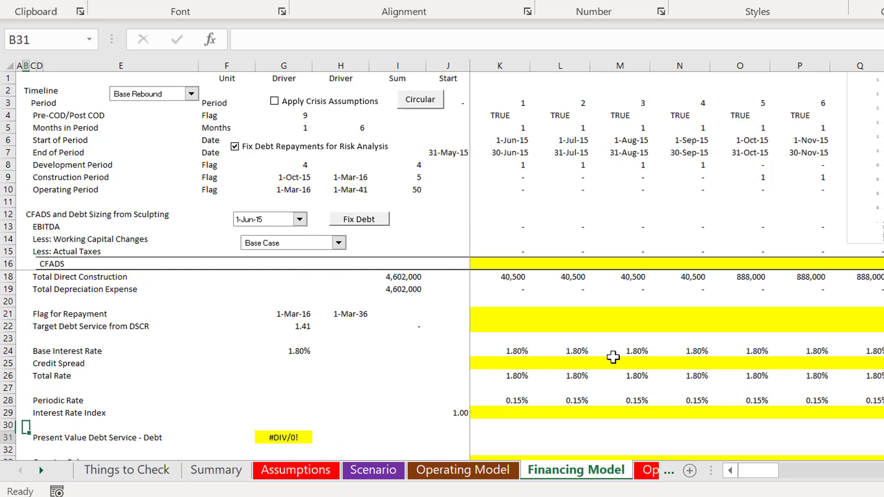
pyautogui.press('Down')
pyautogui.press('Down')
pyautogui.press('Down')
pyautogui.press('Down')
pyautogui.press('Down')
pyautogui.press('Down')
pyautogui.press('Down')
pyautogui.press('Down')
pyautogui.press('Down')
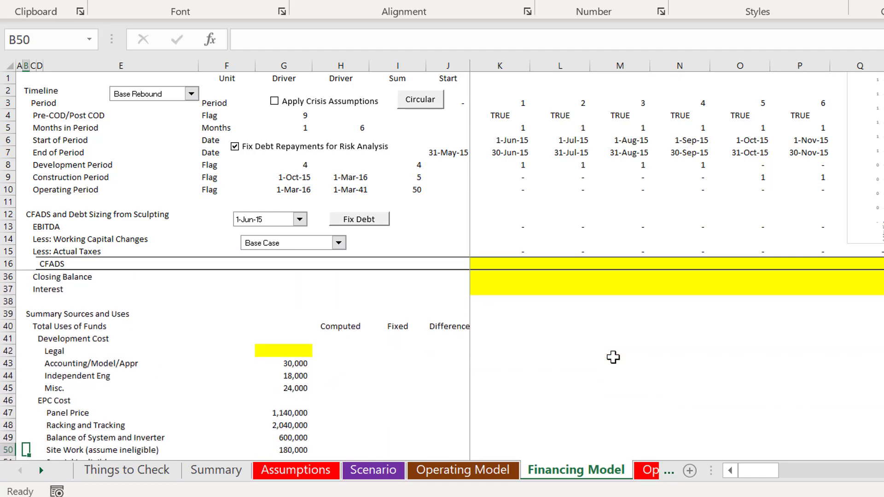
# Inspect the Site Work row across to the Difference column, and column G down to the Financing costs heading.
pyautogui.press('Right')
pyautogui.press('Right')
pyautogui.press('Right')
pyautogui.press('Right')
pyautogui.press('Right')
pyautogui.press('Right')
pyautogui.press('Right')
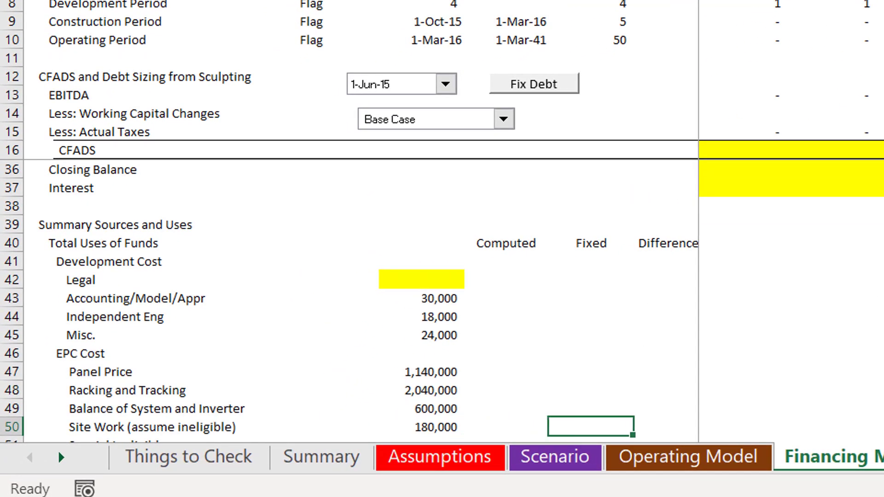
pyautogui.press('Right')
pyautogui.press('Right')
pyautogui.press('Left')
pyautogui.press('Left')
pyautogui.press('Left')
pyautogui.press('Left')
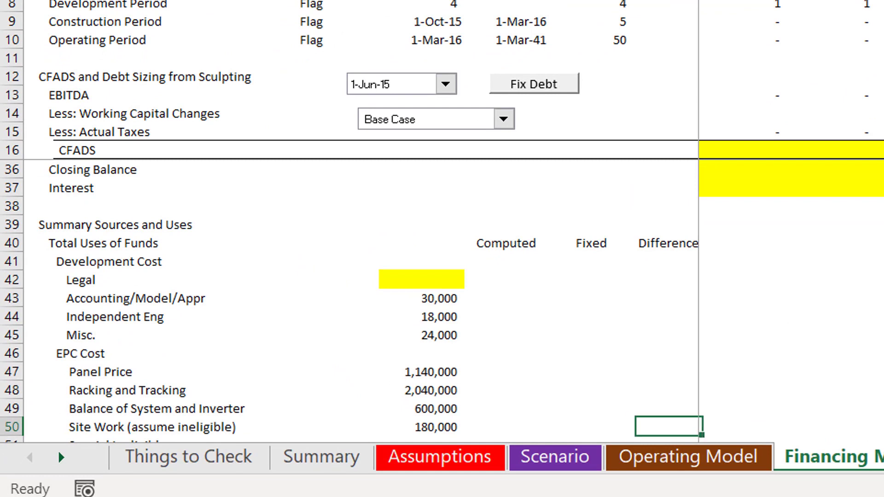
pyautogui.press('Down')
pyautogui.press('Down')
pyautogui.press('Down')
pyautogui.press('Down')
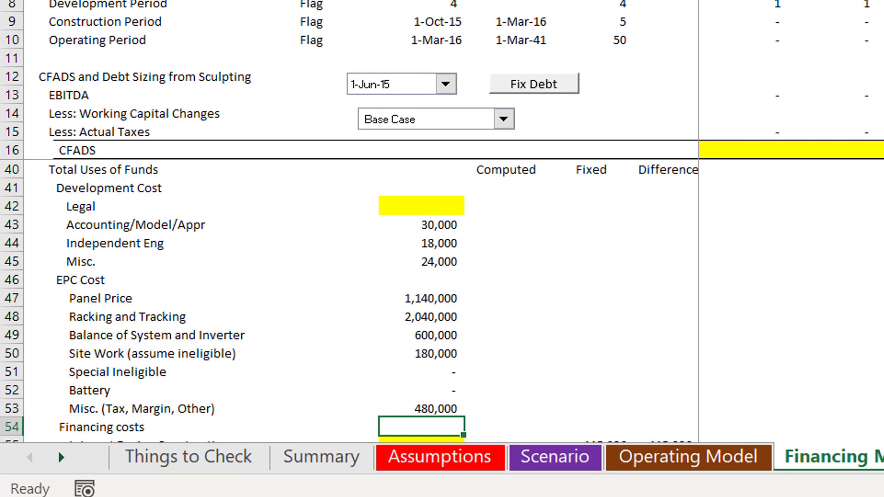
# Examine the column G amounts between Interest During Construction and the Total Uses of Funds heading.
pyautogui.press('Down')
pyautogui.press('Down')
pyautogui.press('Up')
pyautogui.press('Up')
pyautogui.press('Up')
pyautogui.press('Up')
pyautogui.press('Up')
pyautogui.press('Up')
pyautogui.press('Up')
pyautogui.press('Up')
pyautogui.press('Up')
pyautogui.press('Up')
pyautogui.press('Up')
pyautogui.press('Up')
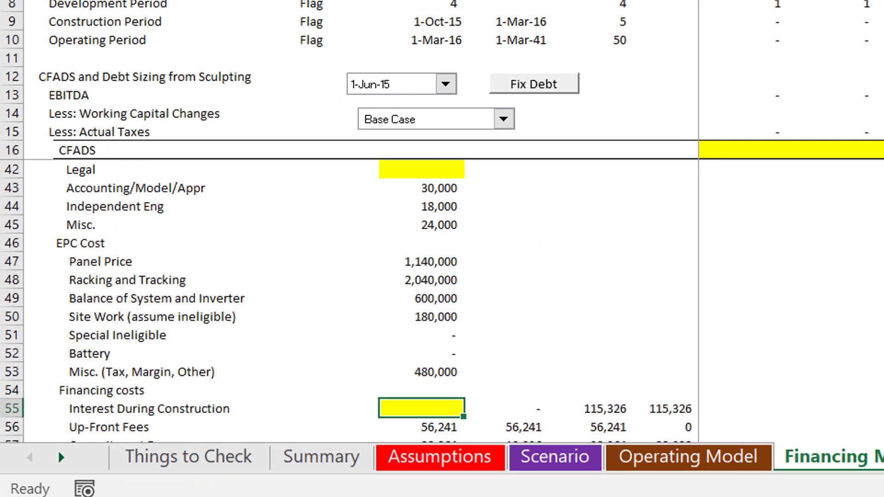
pyautogui.press('Up')
pyautogui.press('Up')
pyautogui.press('Up')
pyautogui.press('Up')
pyautogui.press('Up')
pyautogui.press('Up')
pyautogui.press('Up')
pyautogui.press('Down')
pyautogui.press('Down')
pyautogui.press('Down')
pyautogui.press('Down')
pyautogui.press('Down')
pyautogui.press('Down')
pyautogui.press('Down')
pyautogui.press('Down')
pyautogui.press('Down')
pyautogui.press('Down')
pyautogui.press('Down')
pyautogui.press('Down')
pyautogui.press('Down')
pyautogui.press('Down')
pyautogui.press('Down')
pyautogui.press('Down')
pyautogui.press('Down')
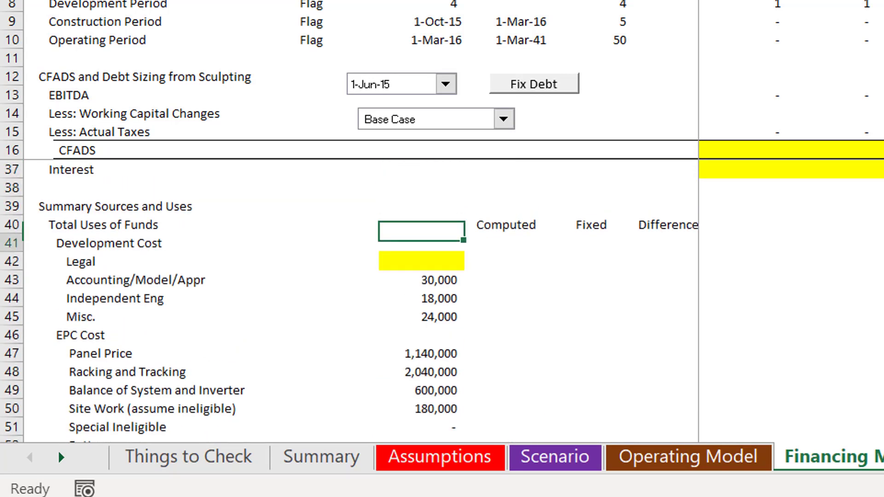
# Examine column G through the EPC and financing costs to Equity under Sources of Funds, returning to Interest During Construction.
pyautogui.press('Down')
pyautogui.press('Down')
pyautogui.press('Down')
pyautogui.press('Down')
pyautogui.press('Down')
pyautogui.press('Down')
pyautogui.press('Down')
pyautogui.press('Down')
pyautogui.press('Down')
pyautogui.press('Down')
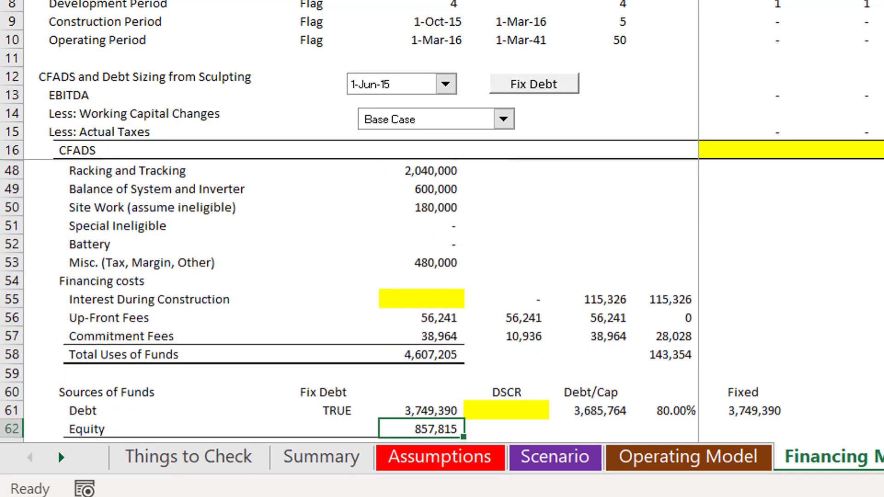
pyautogui.press('Up')
pyautogui.press('Up')
pyautogui.press('Up')
pyautogui.press('Up')
pyautogui.press('Up')
pyautogui.press('Up')
pyautogui.press('Up')
pyautogui.press('Up')
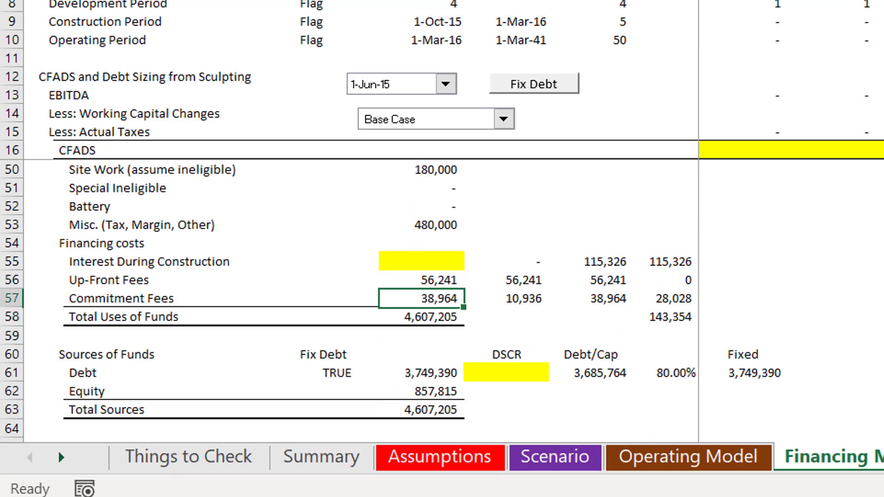
pyautogui.press('Up')
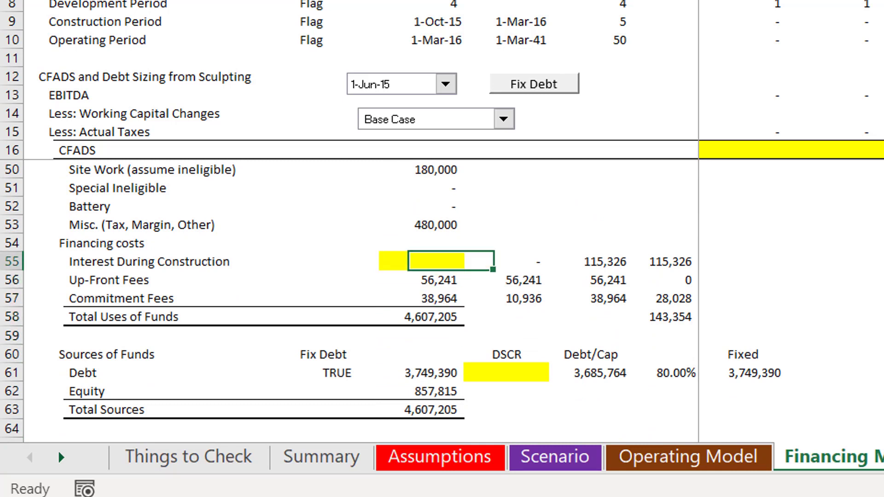
# Examine the cells across the Interest During Construction row and the Debt amount and DSCR cells under Sources of Funds.
pyautogui.press('Right')
pyautogui.press('Right')
pyautogui.press('Right')
pyautogui.press('Left')
pyautogui.press('Left')
pyautogui.press('Left')
pyautogui.press('Left')
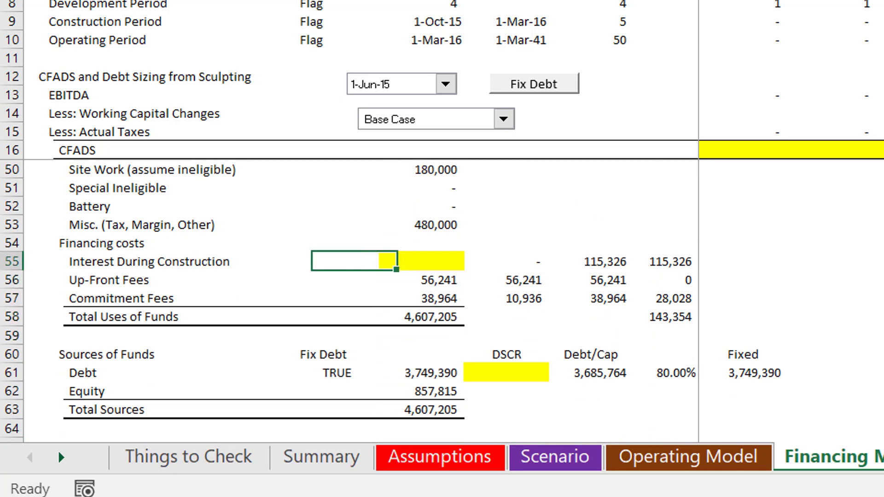
pyautogui.press('Down')
pyautogui.press('Down')
pyautogui.press('Down')
pyautogui.press('Down')
pyautogui.press('Down')
pyautogui.press('Down')
pyautogui.press('Right')
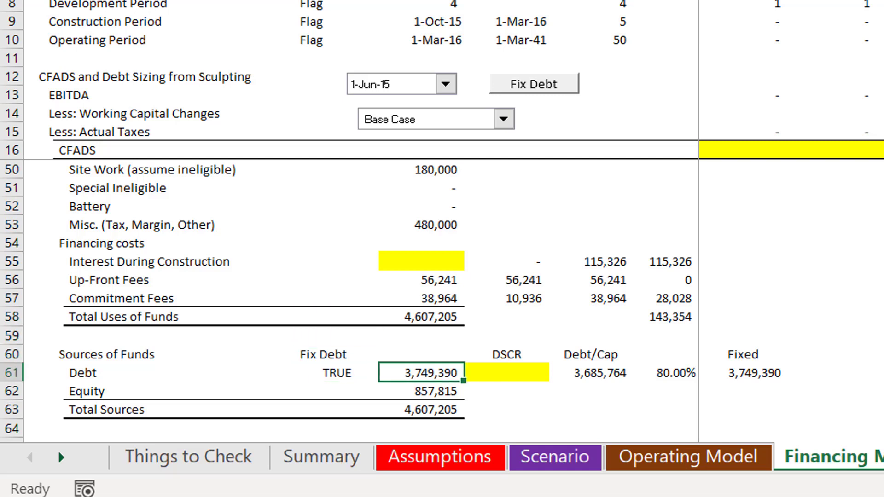
pyautogui.press('Right')
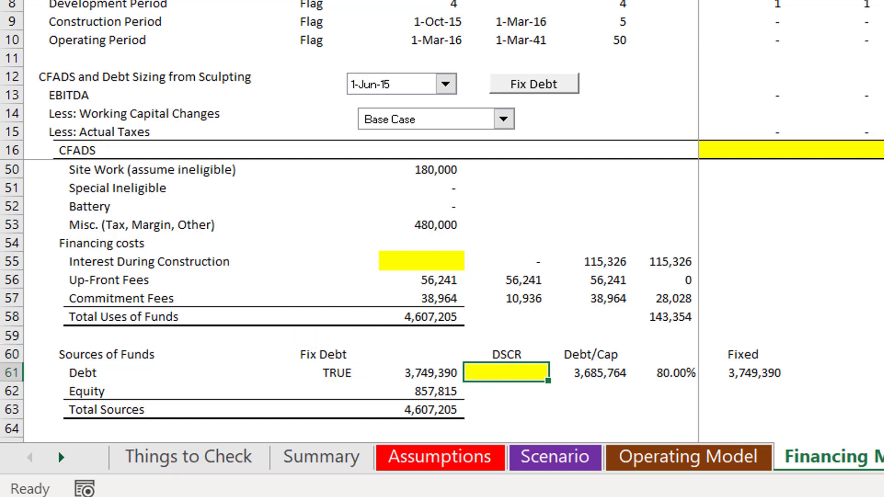
pyautogui.press('Left')
pyautogui.press('Down')
pyautogui.press('Up')
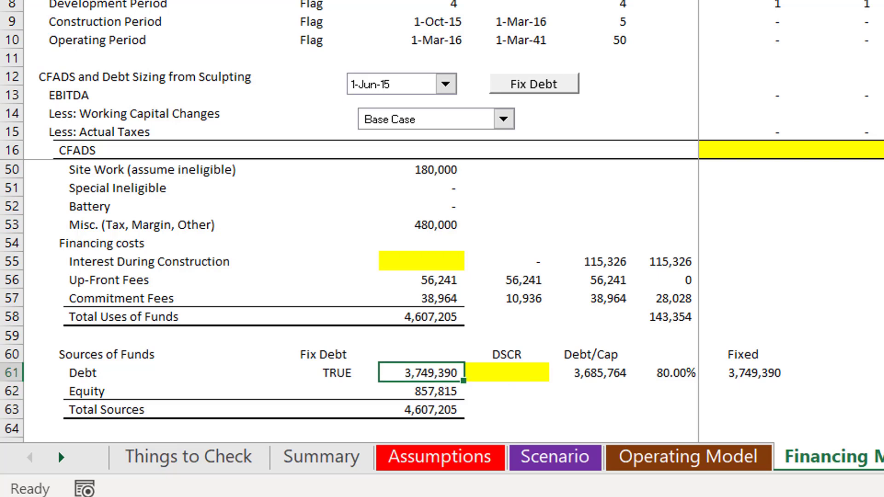
# Examine column G from Equity and Total Sources down through the pro-rata lines to Debt to Capital.
pyautogui.press('Down')
pyautogui.press('Down')
pyautogui.press('Down')
pyautogui.press('Down')
pyautogui.press('Down')
pyautogui.press('Down')
pyautogui.press('Down')
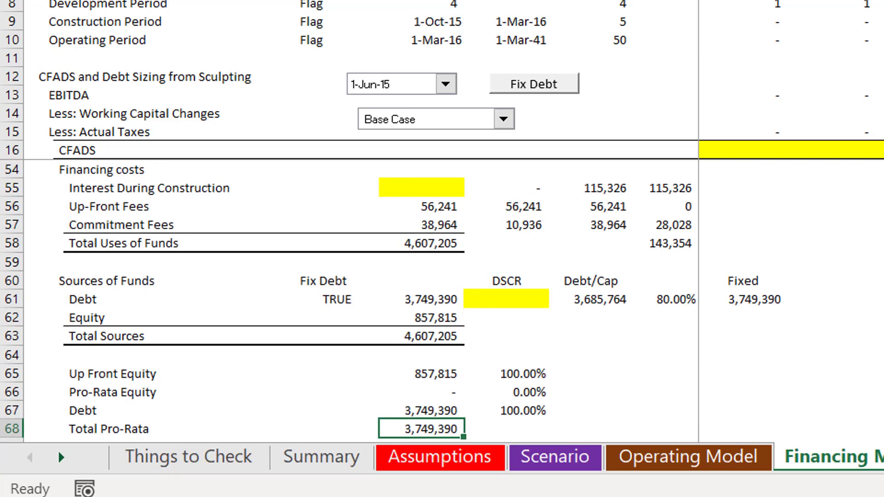
pyautogui.press('Down')
pyautogui.press('Down')
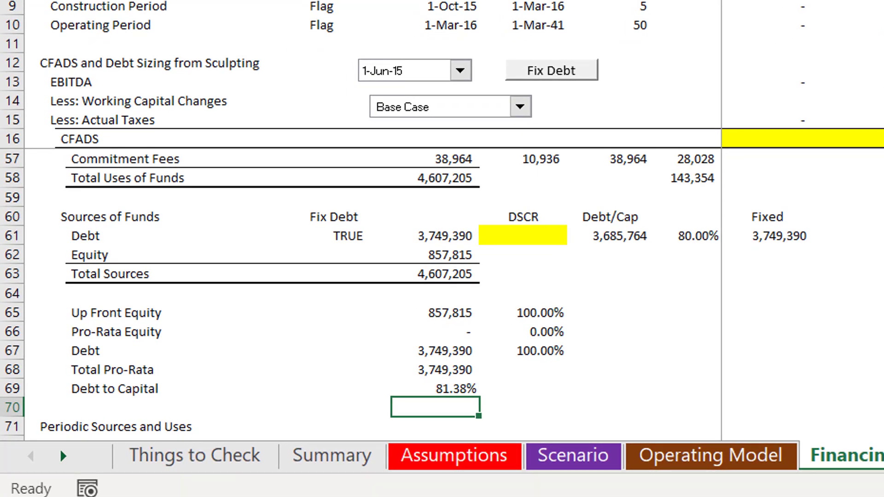
# Examine Periodic Sources and Uses from Total Funding Needs down to Total Equity Commitment under Equity Up-Front.
pyautogui.press('Down')
pyautogui.press('Down')
pyautogui.press('Down')
pyautogui.press('Down')
pyautogui.press('Down')
pyautogui.press('Down')
pyautogui.press('Down')
pyautogui.press('Down')
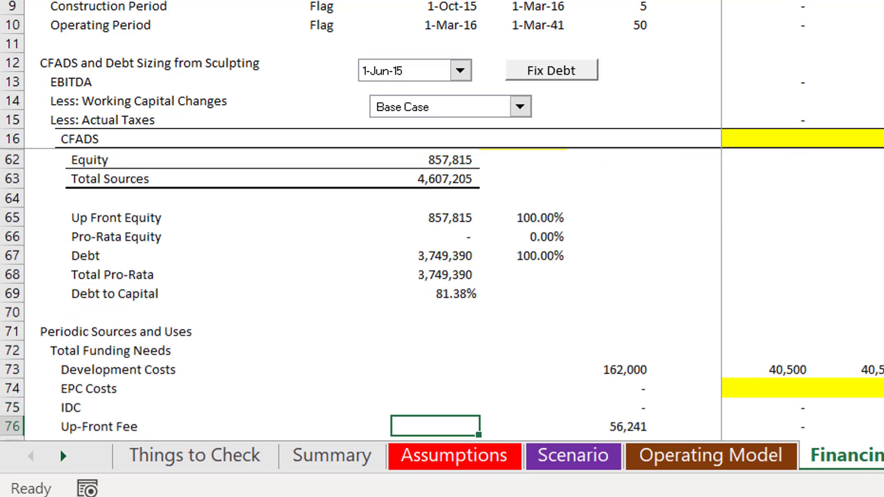
pyautogui.press('Down')
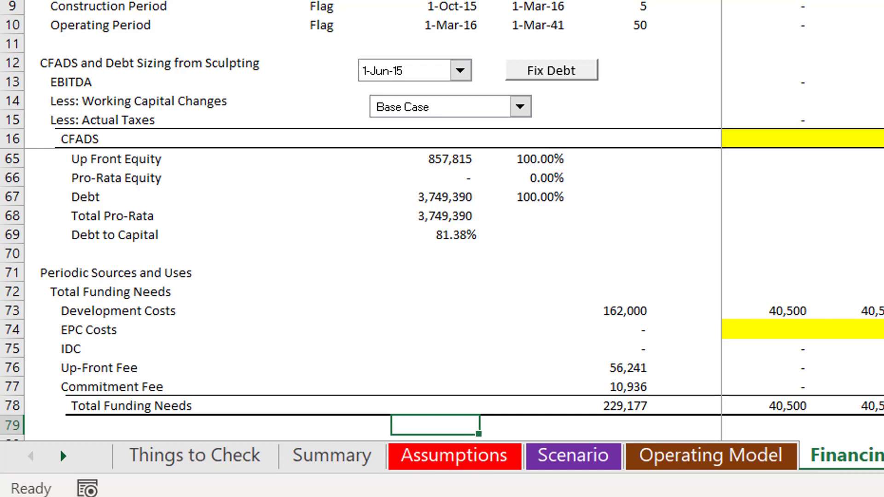
pyautogui.press('Down')
pyautogui.press('Down')
pyautogui.press('Down')
pyautogui.press('Down')
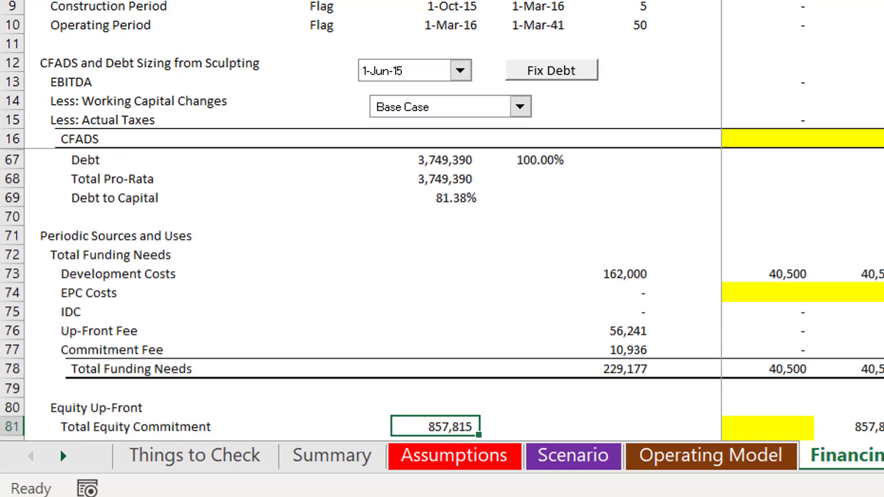
# Inspect the Total Funding Needs row across to the first period and the fee rows above it.
pyautogui.press('Up')
pyautogui.press('Up')
pyautogui.press('Up')
pyautogui.press('Up')
pyautogui.press('Up')
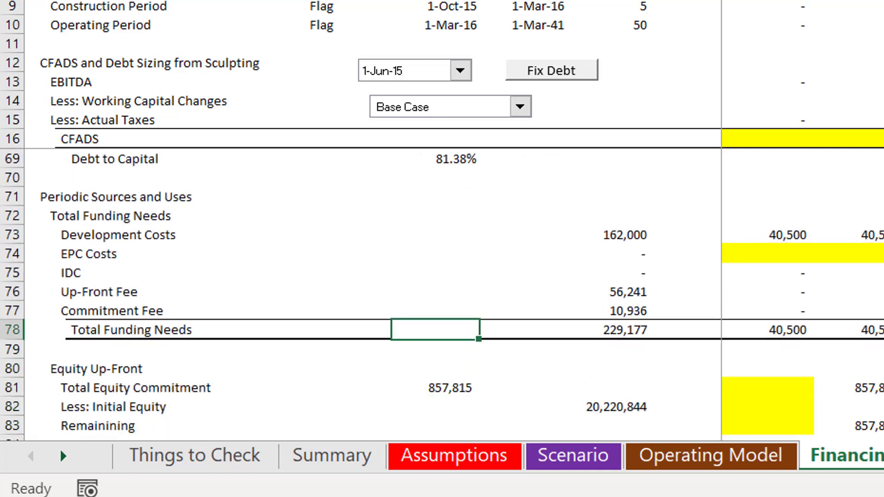
pyautogui.press('Right')
pyautogui.press('Right')
pyautogui.press('Right')
pyautogui.press('Right')
pyautogui.press('Up')
pyautogui.press('Up')
pyautogui.press('Up')
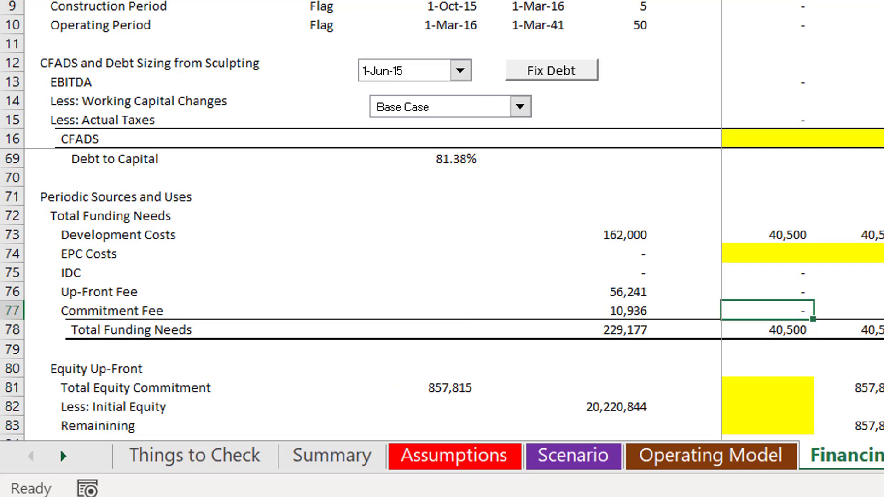
# Examine the first-period cells from the funding needs down through Equity Up-Front to Closing Balance.
pyautogui.press('Down')
pyautogui.press('Down')
pyautogui.press('Down')
pyautogui.press('Down')
pyautogui.press('Down')
pyautogui.press('Down')
pyautogui.press('Down')
pyautogui.press('Down')
pyautogui.press('Down')
pyautogui.press('Down')
pyautogui.press('Down')
pyautogui.press('Down')
pyautogui.press('Down')
pyautogui.press('Down')
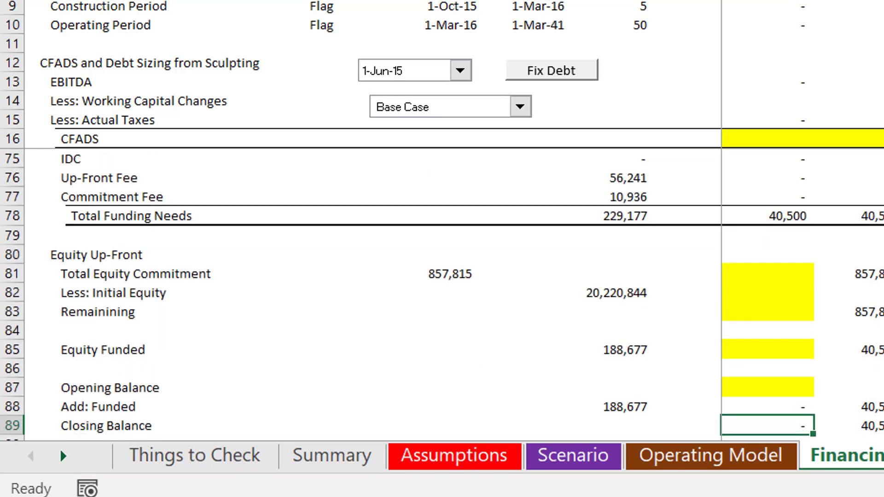
# Copy the first-period cells from Total Equity Commitment through Opening Balance, rows 81 to 87, across the later periods.
pyautogui.press('Up')
pyautogui.press('Up')
pyautogui.press('Up')
pyautogui.press('Up')
pyautogui.press('Up')
pyautogui.press('Up')
pyautogui.press('Up')
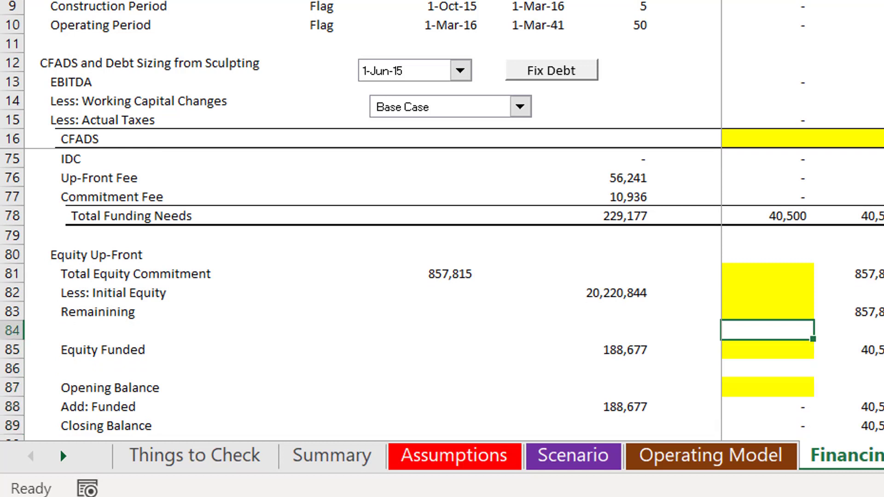
pyautogui.press('Up')
pyautogui.hotkey('shift', 'Down')
pyautogui.hotkey('shift', 'Down')
pyautogui.hotkey('shift', 'Down')
pyautogui.hotkey('shift', 'Down')
pyautogui.hotkey('shift', 'Down')
pyautogui.hotkey('shift', 'Down')
pyautogui.hotkey('shift', 'Down')
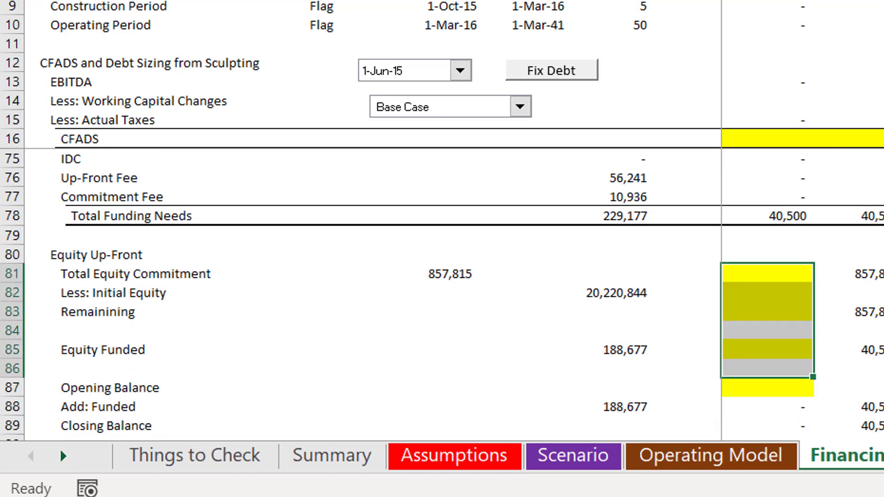
pyautogui.hotkey('shift', 'Up')
pyautogui.hotkey('ctrl', 'shift', 'r')
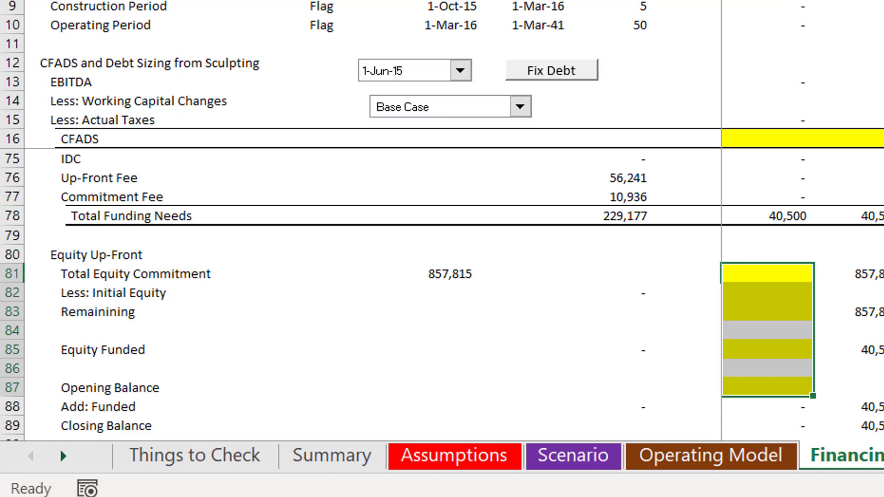
# Examine the rows from Less: Initial Equity down through Pro-Rata Funding to just below Equity Pro-Rata.
pyautogui.press('Left')
pyautogui.press('Left')
pyautogui.press('Right')
pyautogui.press('Down')
pyautogui.press('Down')
pyautogui.press('Down')
pyautogui.press('Down')
pyautogui.press('Down')
pyautogui.press('Down')
pyautogui.press('Down')
pyautogui.press('Down')
pyautogui.press('Down')
pyautogui.press('Down')
pyautogui.press('Down')
pyautogui.press('Down')
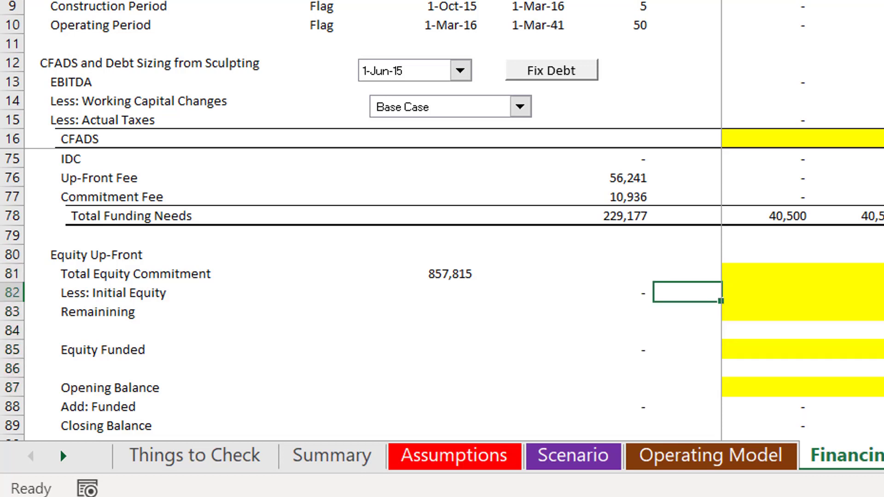
pyautogui.press('Down')
pyautogui.press('Down')
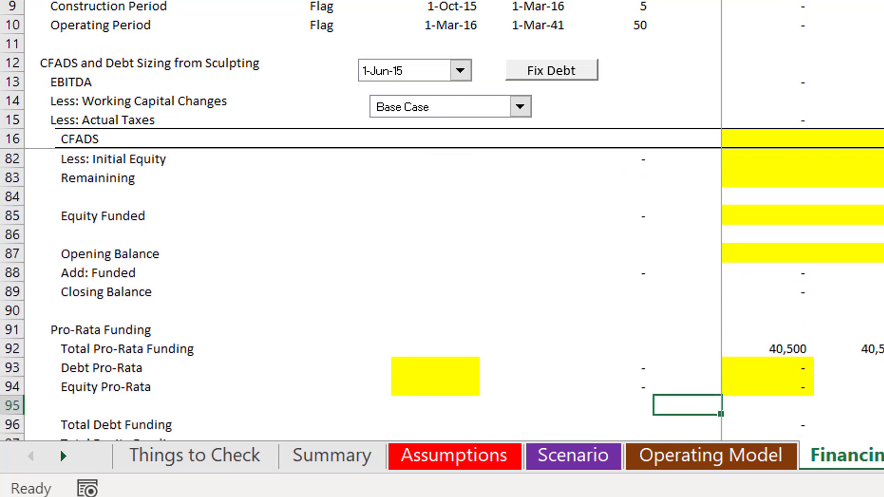
# Review the Equity Up-Front block back up to its heading and inspect the Total Equity Commitment amount in column G.
pyautogui.press('Up')
pyautogui.press('Up')
pyautogui.press('Up')
pyautogui.press('Up')
pyautogui.press('Up')
pyautogui.press('Up')
pyautogui.press('Up')
pyautogui.press('Up')
pyautogui.press('Up')
pyautogui.press('Up')
pyautogui.press('Up')
pyautogui.press('Up')
pyautogui.press('Up')
pyautogui.press('Up')
pyautogui.press('Up')
pyautogui.press('Up')
pyautogui.press('Up')
pyautogui.press('Up')
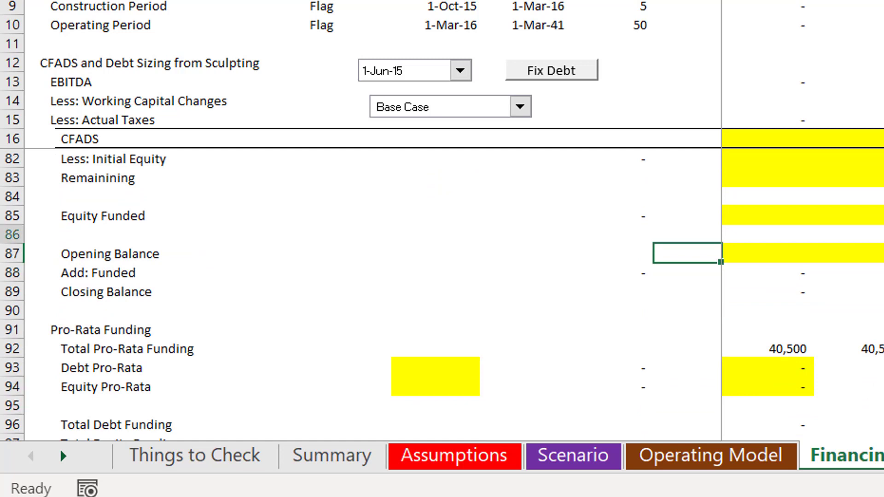
pyautogui.press('Down')
pyautogui.press('Down')
pyautogui.press('Down')
pyautogui.press('Left')
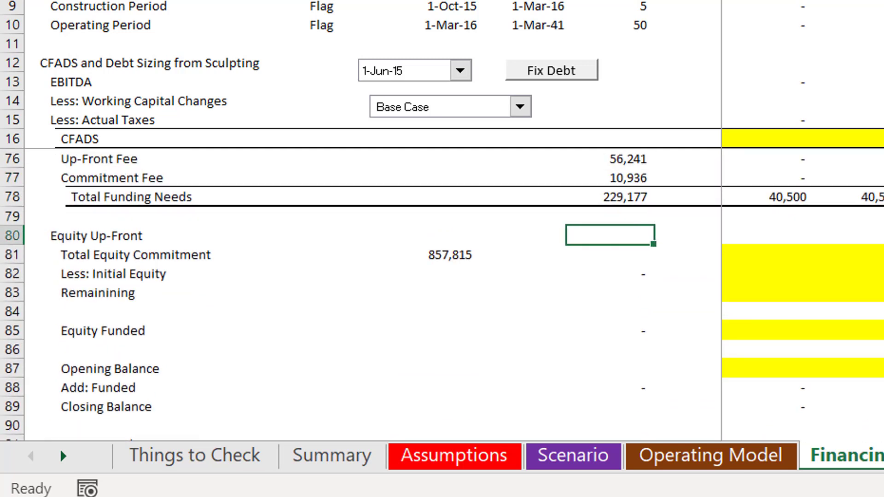
pyautogui.press('Left')
pyautogui.press('Left')
pyautogui.press('Down')
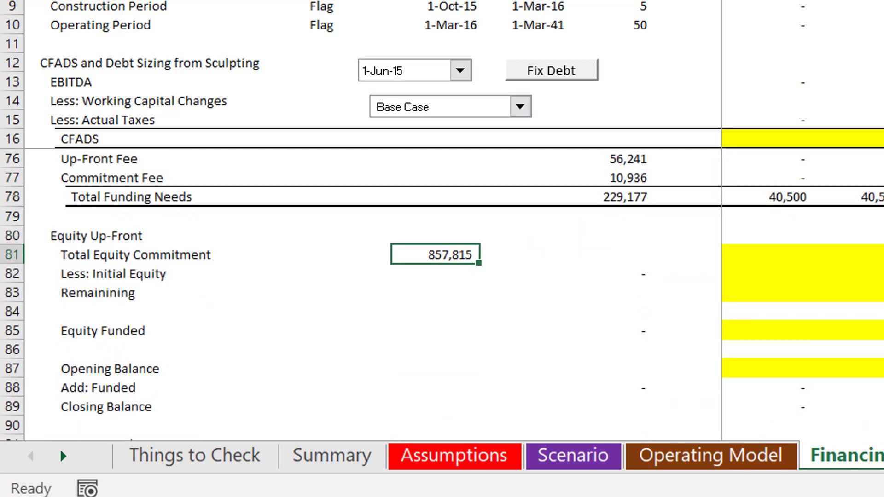
# Compare the Pro-Rata Equity amount in the sources summary with the Debt Pro-Rata cell under Pro-Rata Funding.
pyautogui.press('pageup')
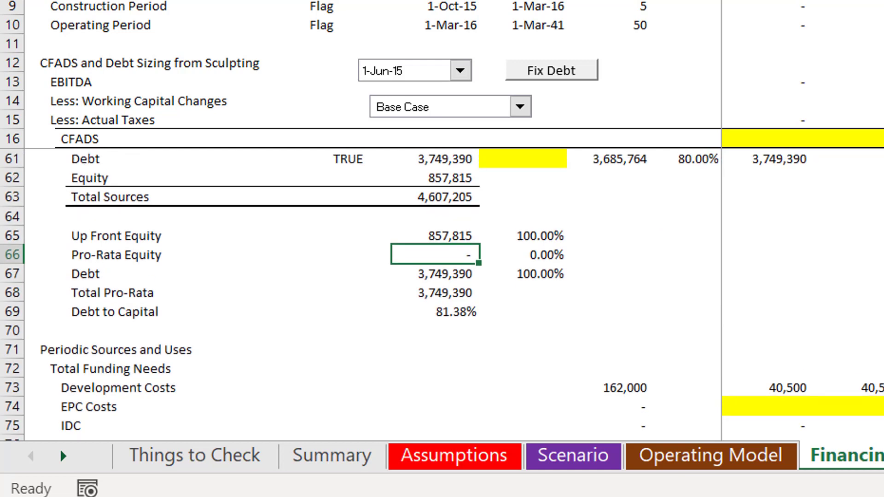
pyautogui.press('pagedown')
pyautogui.press('Down')
pyautogui.press('Down')
pyautogui.press('Down')
pyautogui.press('Down')
pyautogui.press('Down')
pyautogui.press('Down')
pyautogui.press('Down')
pyautogui.press('Down')
pyautogui.press('Down')
pyautogui.press('Down')
pyautogui.press('Down')
pyautogui.press('Down')
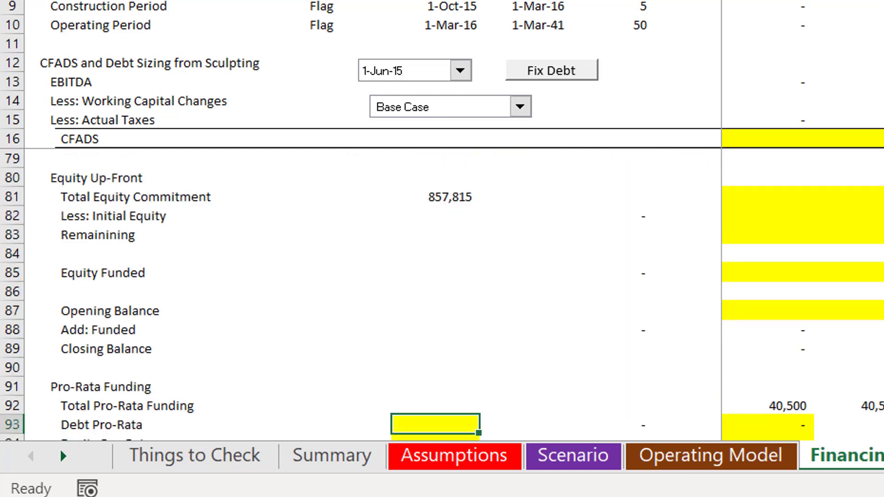
# Examine column G from Debt Pro-Rata past Total Equity Funding to the Debt Balance heading, returning to Debt Pro-Rata.
pyautogui.press('Down')
pyautogui.press('Down')
pyautogui.press('Down')
pyautogui.press('Down')
pyautogui.press('Down')
pyautogui.press('Down')
pyautogui.press('Down')
pyautogui.press('Up')
pyautogui.press('Up')
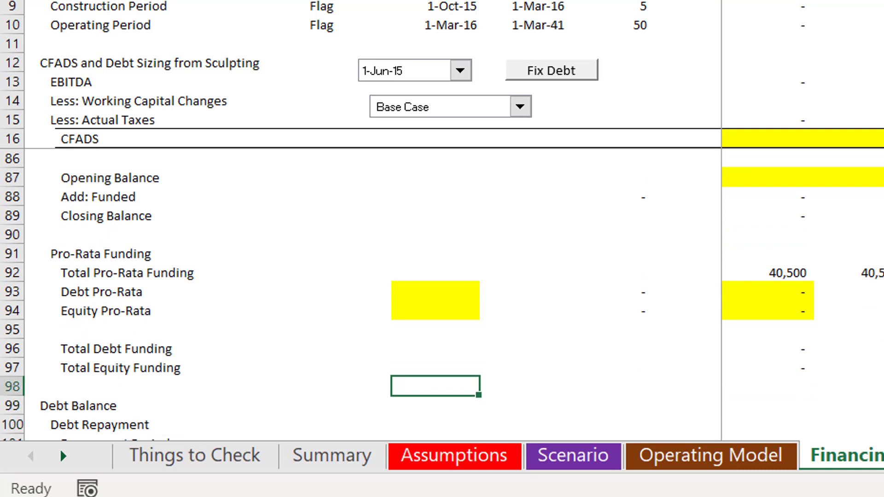
pyautogui.press('Up')
pyautogui.press('Up')
pyautogui.press('Up')
pyautogui.press('Up')
pyautogui.press('Up')
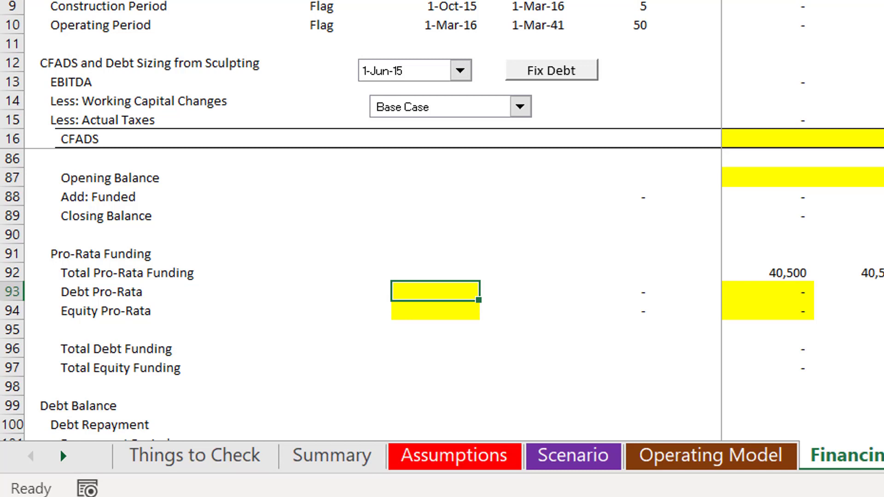
# Examine column G from Debt Pro-Rata past Total Debt and Equity Funding to the Repayment Period row under Debt Repayment.
pyautogui.press('Down')
pyautogui.press('Down')
pyautogui.press('Down')
pyautogui.press('Down')
pyautogui.press('Down')
pyautogui.press('Down')
pyautogui.press('Down')
pyautogui.press('Down')
pyautogui.press('Down')
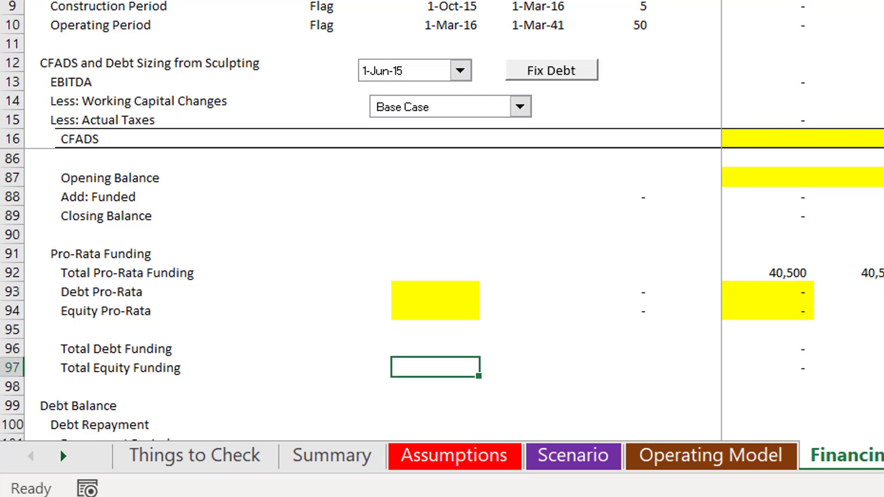
pyautogui.press('Up')
pyautogui.press('Up')
pyautogui.press('Up')
pyautogui.press('Up')
pyautogui.press('Up')
pyautogui.press('Up')
pyautogui.press('Up')
pyautogui.press('Up')
pyautogui.press('Up')
pyautogui.press('Up')
pyautogui.press('Up')
pyautogui.press('Up')
pyautogui.press('Up')
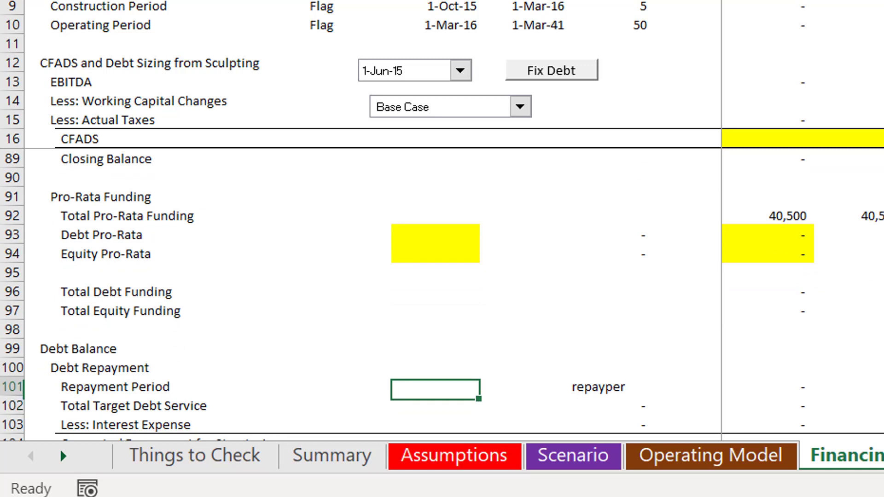
# Set the first-period Debt Pro-Rata cell to 0 and copy the first-period Debt and Equity Pro-Rata cells across the timeline.
pyautogui.press('Down')
pyautogui.press('Down')
pyautogui.press('Down')
pyautogui.press('Down')
pyautogui.press('Right')
pyautogui.press('Right')
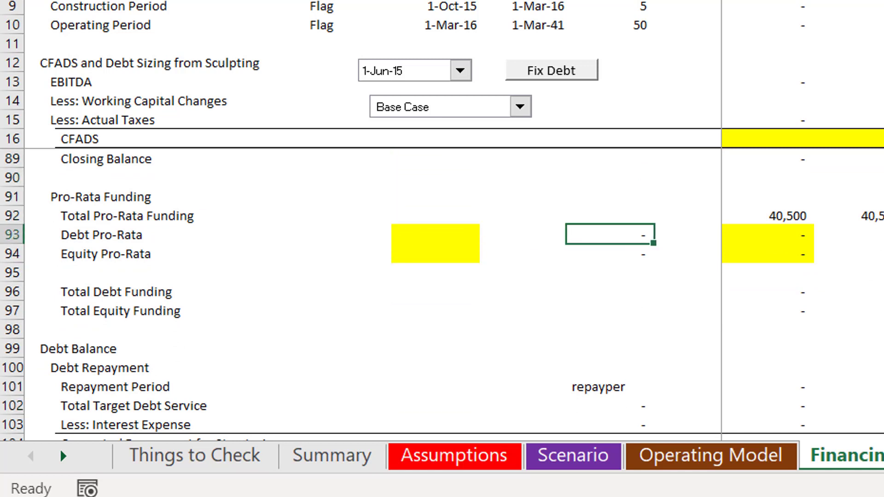
pyautogui.press('Right')
pyautogui.press('Right')
pyautogui.hotkey('shift', 'Down')
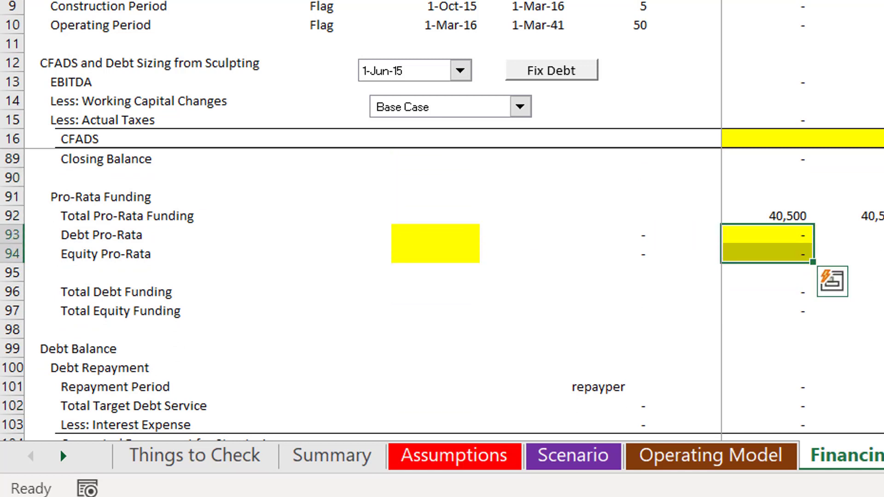
pyautogui.hotkey('shift', 'Up')
pyautogui.write('0')
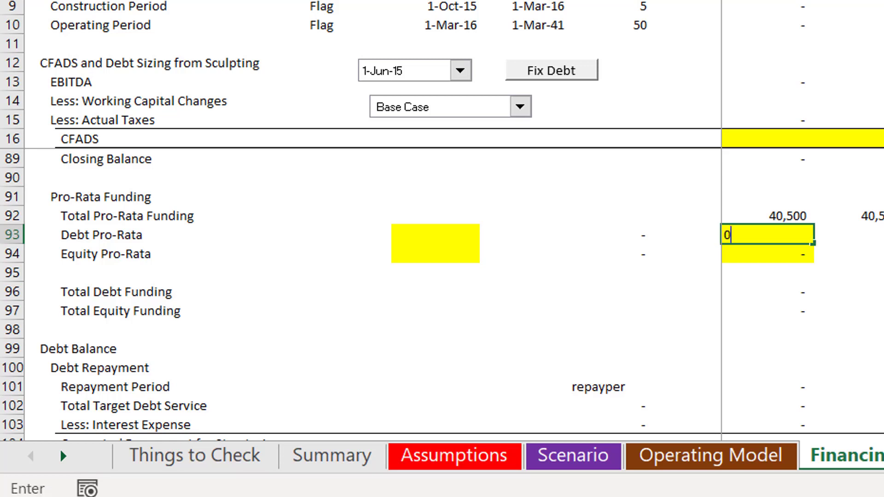
pyautogui.press('Return')
pyautogui.press('Up')
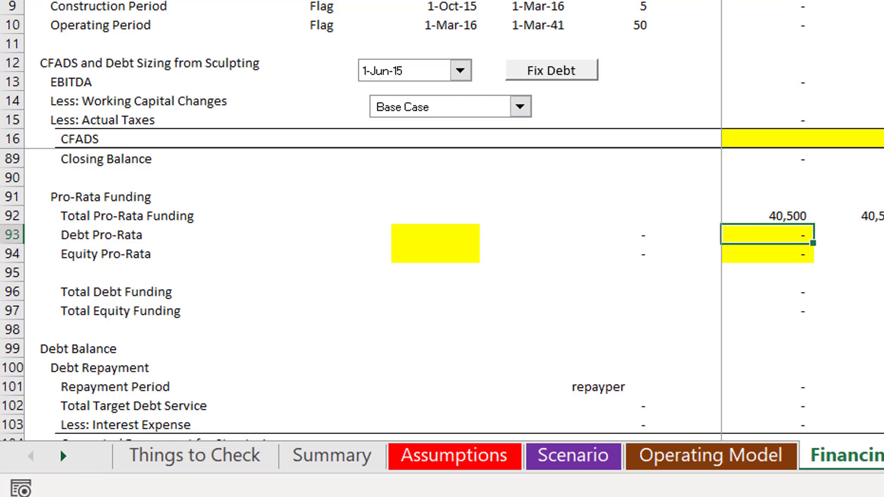
pyautogui.hotkey('shift', 'Down')
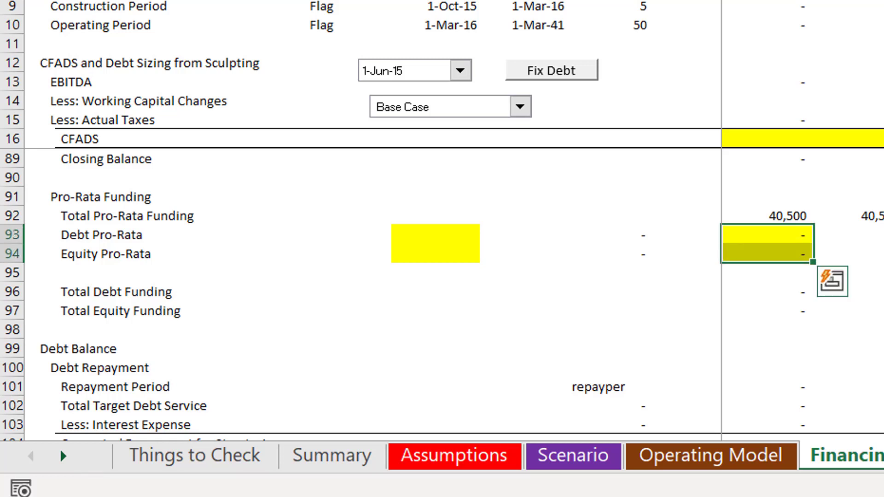
pyautogui.hotkey('ctrl', 'shift', 'r')
# Examine the first-period cells from Total Debt Funding down through the Debt Repayment block to Fixed Repayment Amount.
pyautogui.press('Down')
pyautogui.press('Down')
pyautogui.press('Down')
pyautogui.press('Down')
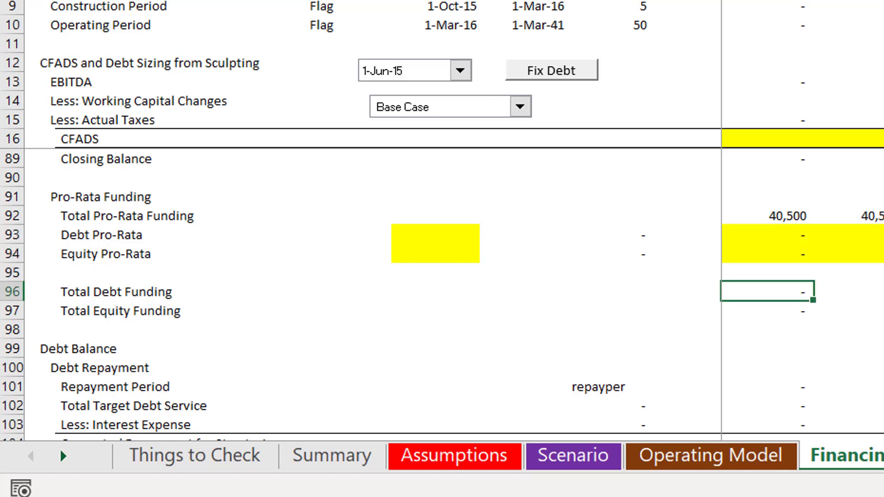
pyautogui.press('Down')
pyautogui.press('Down')
pyautogui.press('Down')
pyautogui.press('Down')
pyautogui.press('Down')
pyautogui.press('Down')
pyautogui.press('Down')
pyautogui.press('Down')
pyautogui.press('Down')
pyautogui.press('Down')
pyautogui.press('Down')
pyautogui.press('Up')
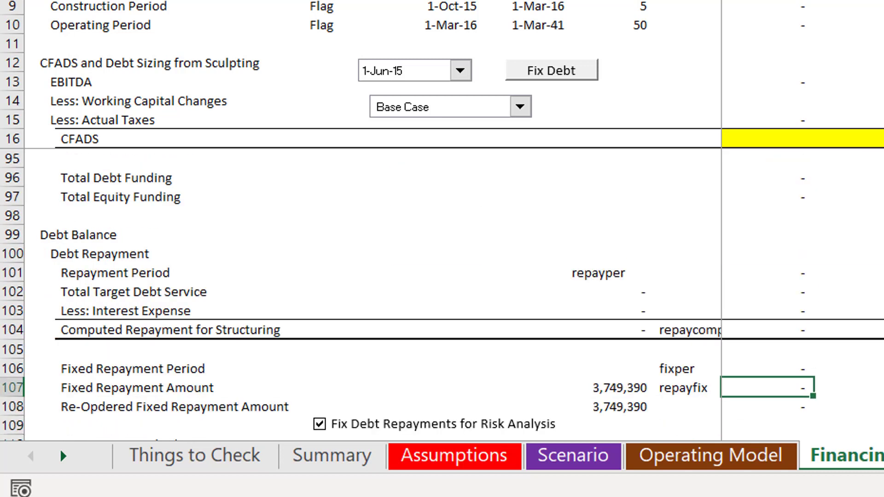
# Review the first-period cells back up from Fixed Repayment Amount to the Closing Balance above Pro-Rata Funding.
pyautogui.press('Up')
pyautogui.press('Up')
pyautogui.press('Up')
pyautogui.press('Up')
pyautogui.press('Up')
pyautogui.press('Up')
pyautogui.press('Up')
pyautogui.press('Up')
pyautogui.press('Up')
pyautogui.press('Up')
pyautogui.press('Up')
pyautogui.press('Up')
pyautogui.press('Up')
pyautogui.press('Up')
pyautogui.press('Up')
pyautogui.press('Up')
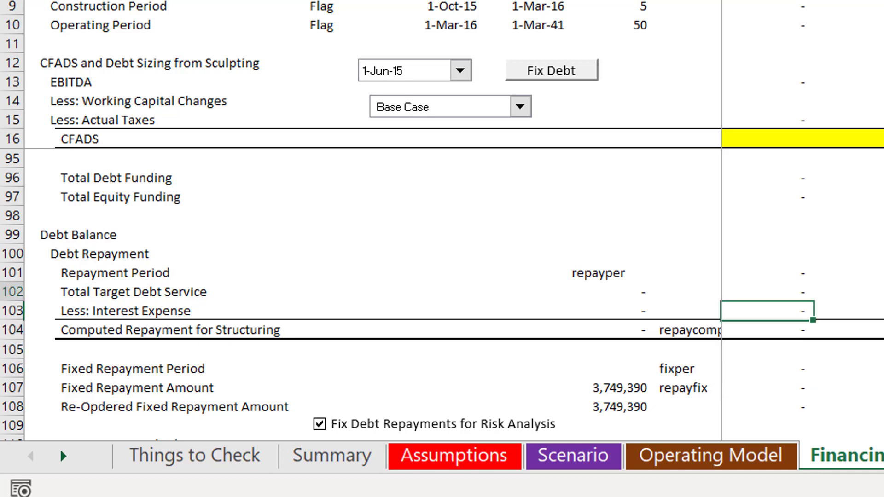
pyautogui.press('Up')
pyautogui.press('Up')
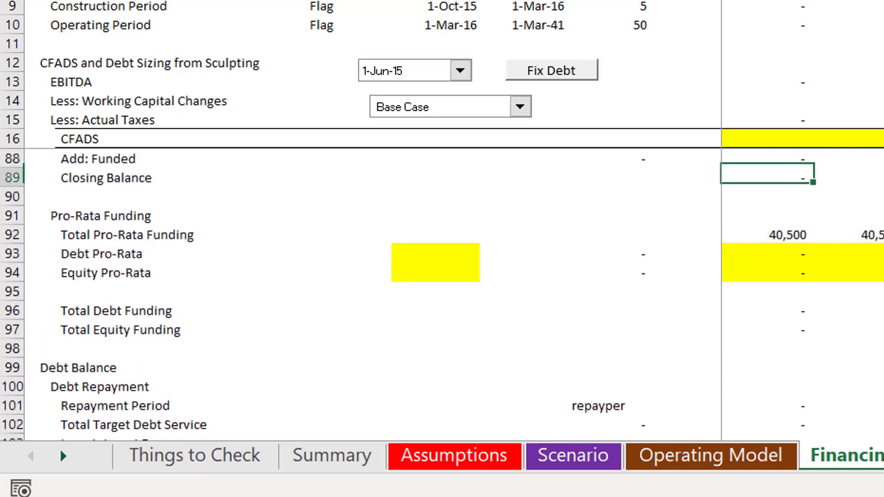
# Inspect the first-period cells from Closing Balance down to the row below Re-Opdered Fixed Repayment Amount.
pyautogui.press('Down')
pyautogui.press('Down')
pyautogui.press('Down')
pyautogui.press('Down')
pyautogui.press('Down')
pyautogui.press('Down')
pyautogui.press('Down')
pyautogui.press('Down')
pyautogui.press('Down')
pyautogui.press('Down')
pyautogui.press('Down')
pyautogui.press('Down')
pyautogui.press('Down')
pyautogui.press('Down')
pyautogui.press('Down')
pyautogui.press('Down')
pyautogui.press('Down')
pyautogui.press('Down')
pyautogui.press('Down')
pyautogui.press('Down')
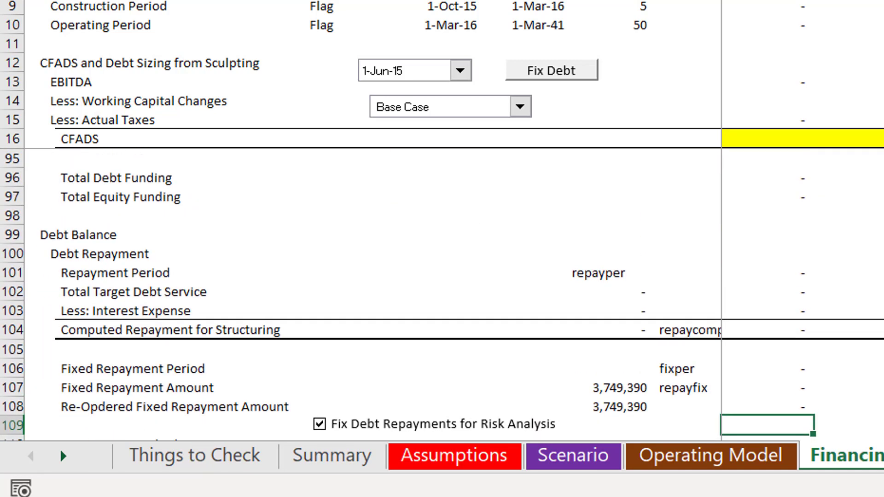
# Inspect the Fix Debt Repayments for Risk Analysis option and review the row labels back up to the Debt Repayment heading.
pyautogui.press('Left')
pyautogui.press('Left')
pyautogui.press('Left')
pyautogui.press('Left')
pyautogui.press('Left')
pyautogui.press('Left')
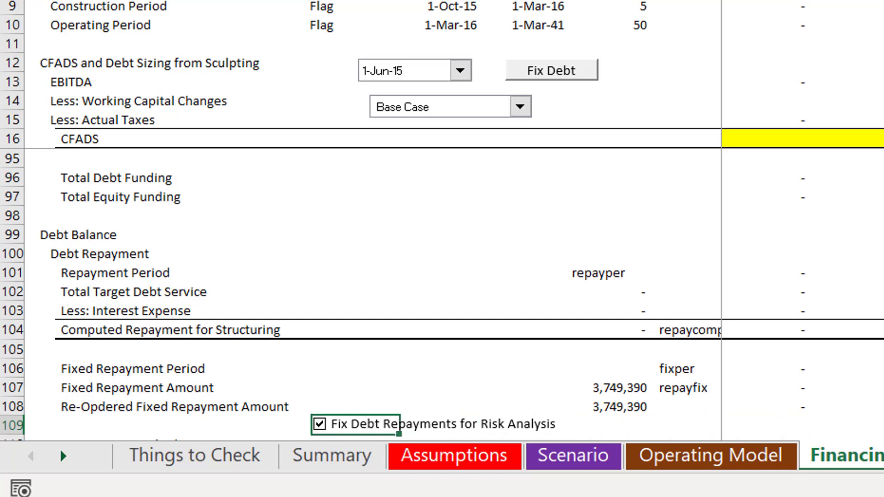
pyautogui.press('Up')
pyautogui.press('Up')
pyautogui.press('Up')
pyautogui.press('Up')
pyautogui.press('Up')
pyautogui.press('Up')
pyautogui.press('Up')
pyautogui.press('Up')
pyautogui.press('Up')
pyautogui.press('Up')
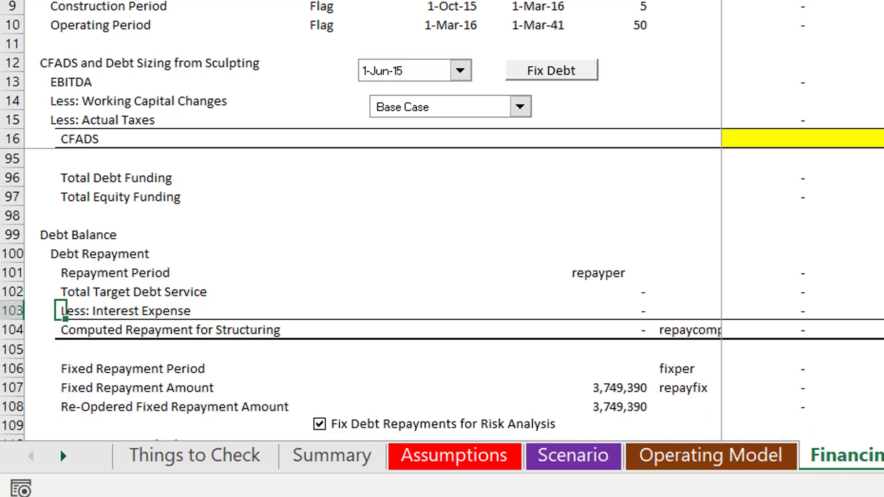
pyautogui.press('Left')
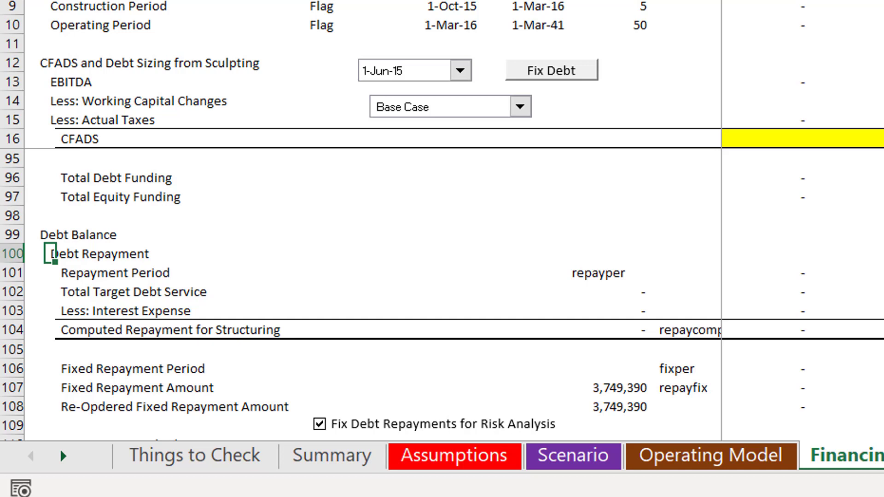
# Fill the first-period Repayment Period cell with yellow.
pyautogui.press('Down')
pyautogui.press('Right')
pyautogui.press('Right')
pyautogui.press('Right')
pyautogui.press('Right')
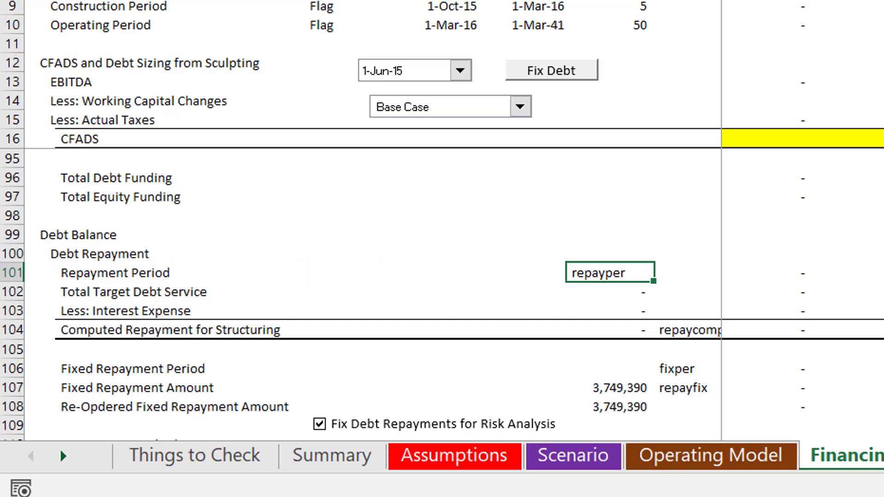
pyautogui.press('Right')
pyautogui.press('Right')
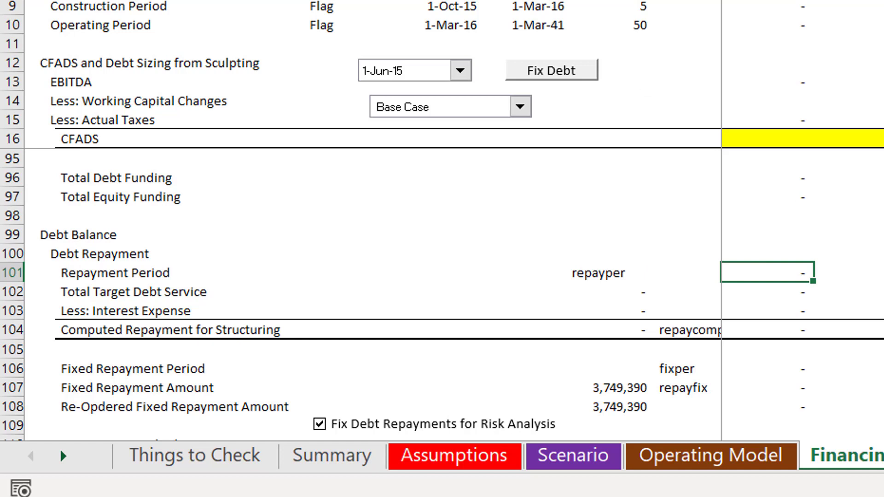
pyautogui.click(313, 1)
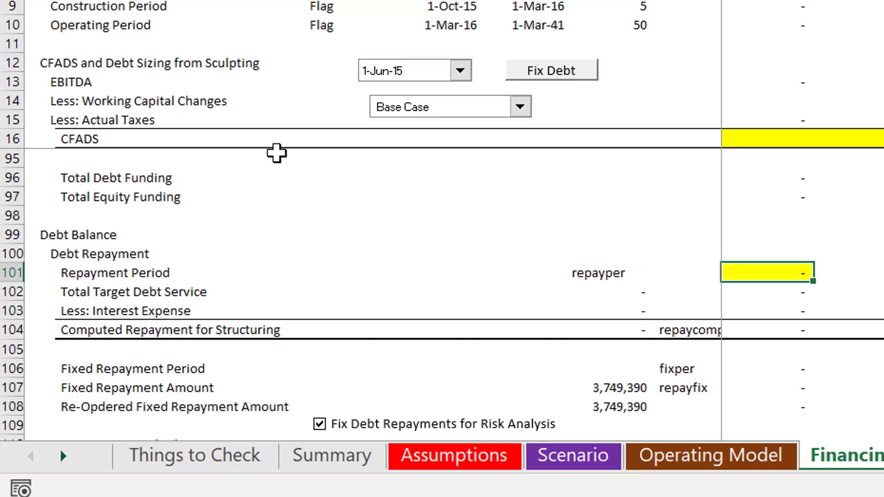
# Fill the first-period Total Target Debt Service cell with yellow.
pyautogui.press('Down')
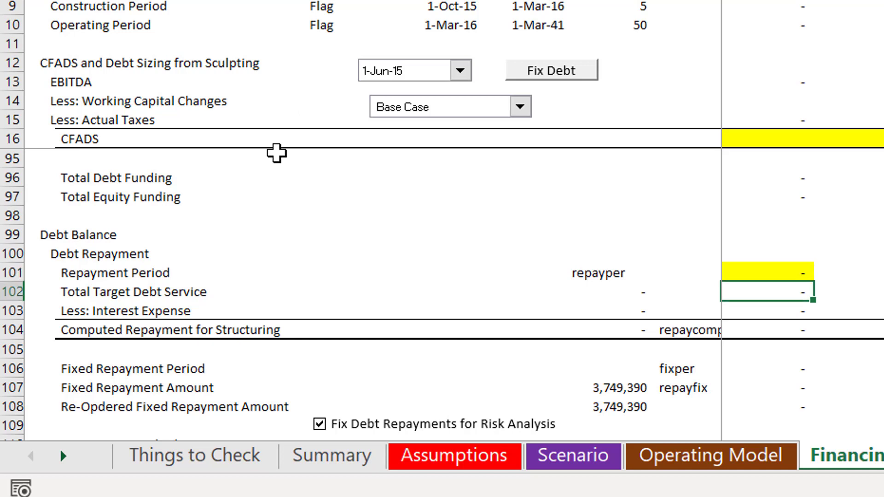
pyautogui.press('Up')
pyautogui.press('Down')
pyautogui.click(355, 1)
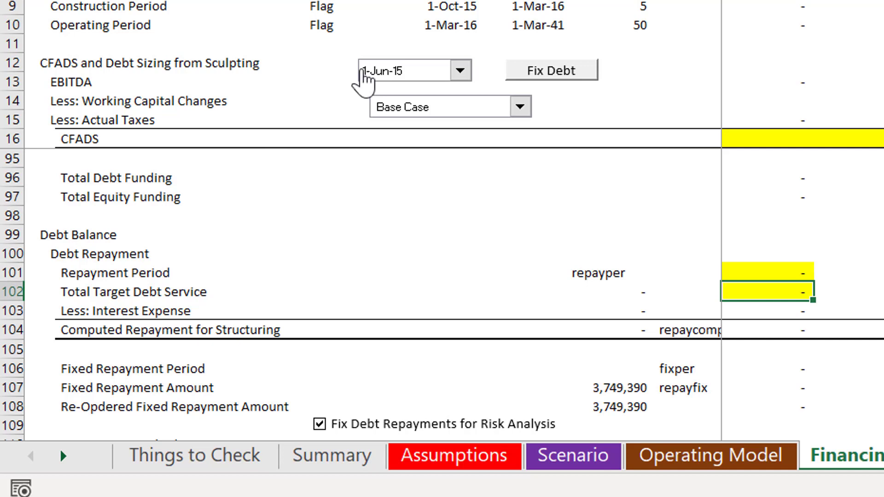
# Compare the first-period Fixed Repayment Amount cell with the Total Target Debt Service and Interest Expense cells.
pyautogui.press('Down')
pyautogui.press('Down')
pyautogui.press('Down')
pyautogui.press('Down')
pyautogui.press('Down')
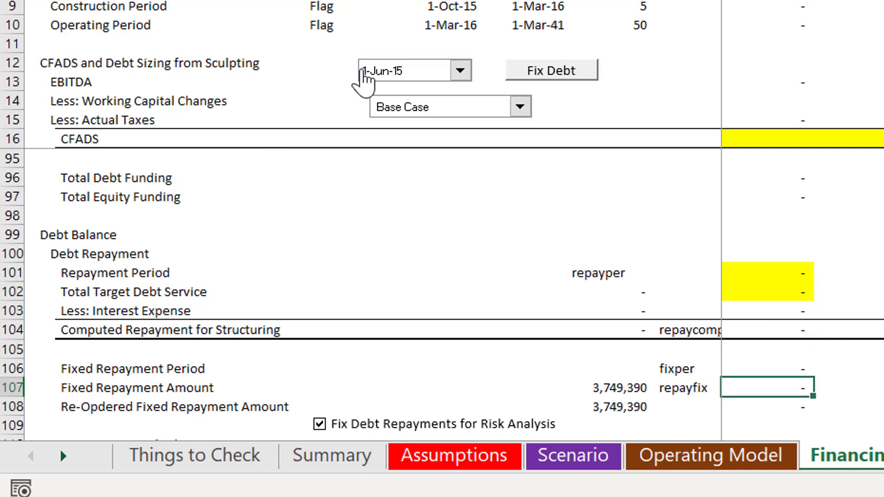
pyautogui.press('Up')
pyautogui.press('Up')
pyautogui.press('Up')
pyautogui.press('Up')
pyautogui.press('Up')
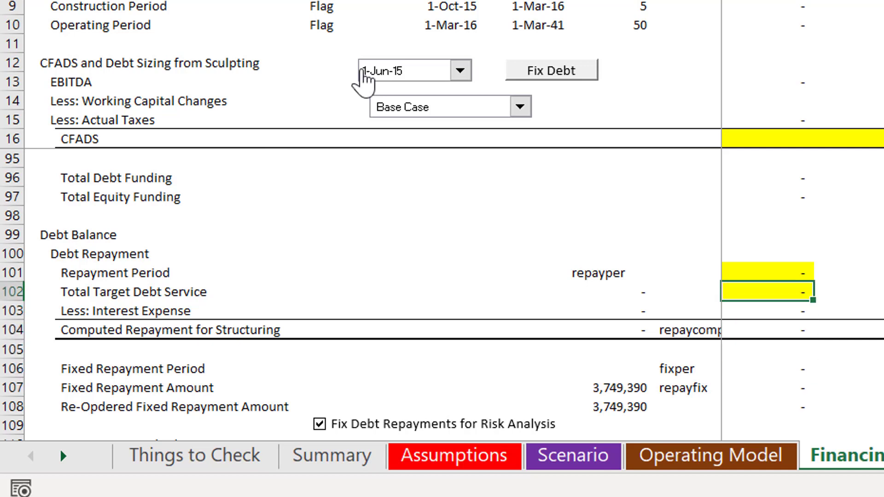
pyautogui.press('Down')
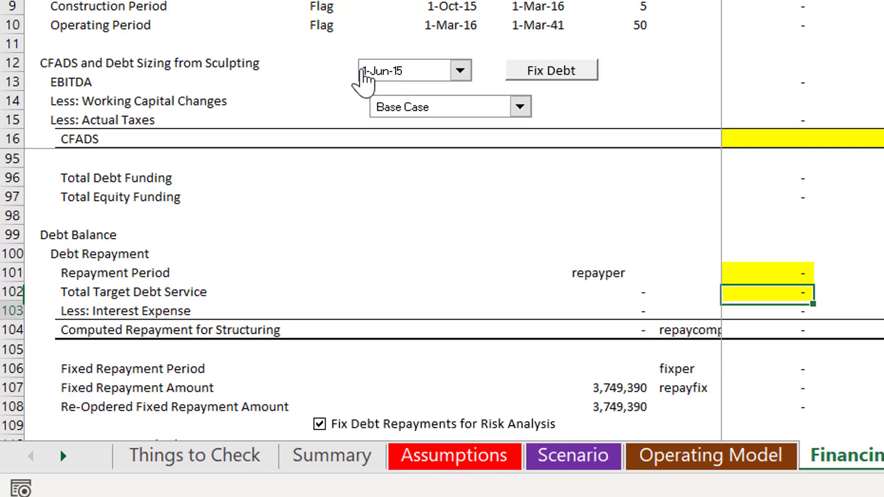
# Review the sheet back up past Total Funding Needs to the Total Rate row in the debt sizing section.
pyautogui.press('pageup')
pyautogui.press('pageup')
pyautogui.press('pageup')
pyautogui.press('pageup')
pyautogui.press('pageup')
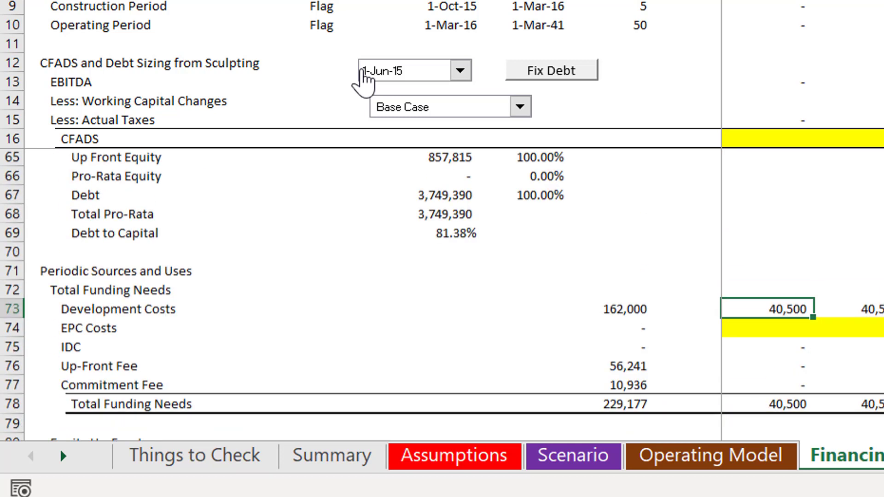
pyautogui.press('Down')
pyautogui.press('Down')
pyautogui.press('Down')
pyautogui.press('Down')
pyautogui.press('Down')
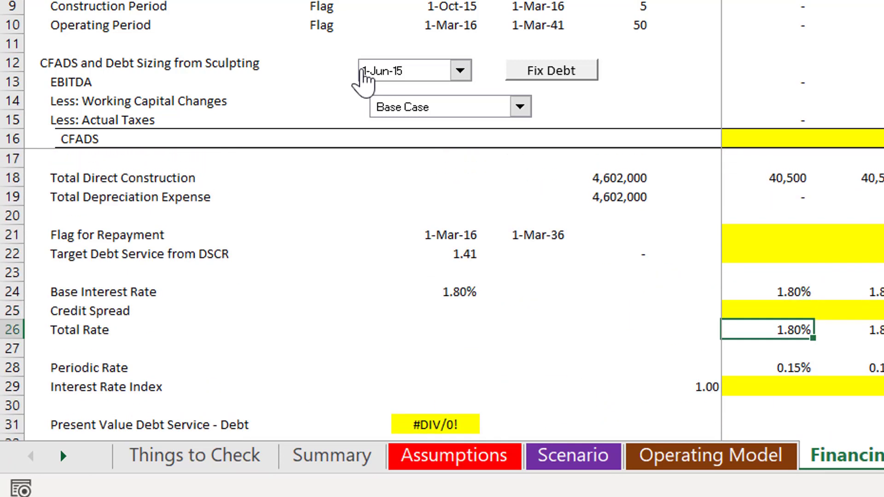
# Examine the first-period debt sizing cells from Total Rate down through the Less: Repayment and Closing Balance rows.
pyautogui.press('Down')
pyautogui.press('Down')
pyautogui.press('Down')
pyautogui.press('Down')
pyautogui.press('Down')
pyautogui.press('Down')
pyautogui.press('Down')
pyautogui.press('Down')
pyautogui.press('Down')
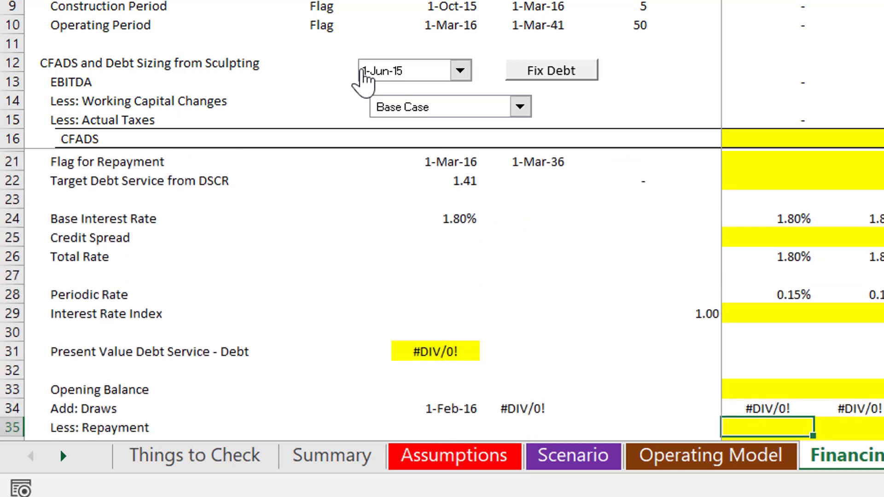
pyautogui.press('Up')
pyautogui.press('Up')
pyautogui.press('Up')
pyautogui.press('Up')
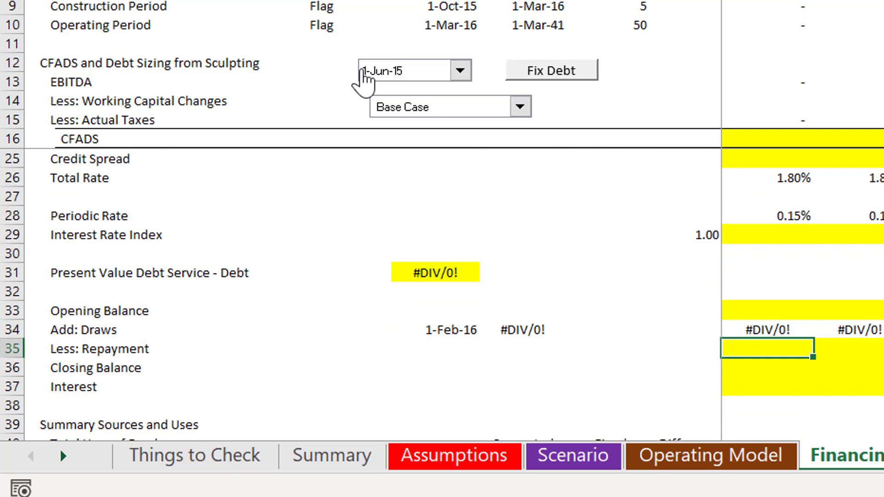
pyautogui.press('Down')
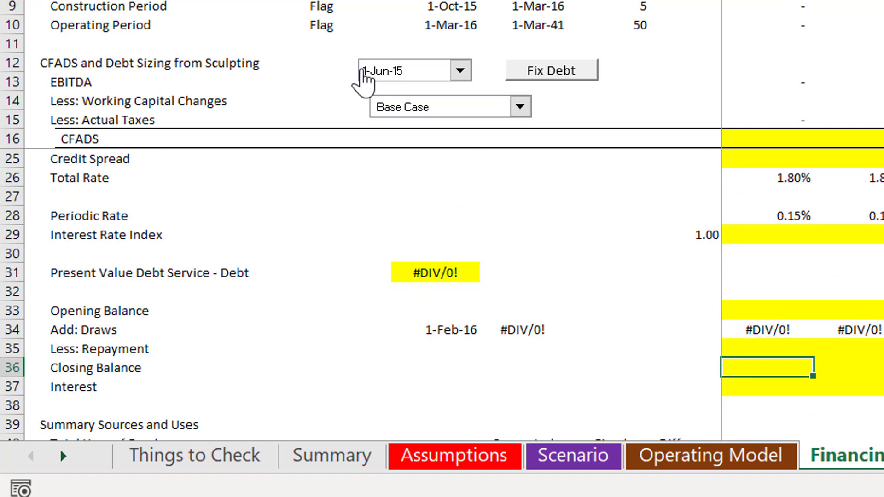
# Review the first-period column from the debt sizing Closing Balance down through Periodic Sources and Uses to Total Equity Commitment.
pyautogui.press('Down')
pyautogui.press('Down')
pyautogui.press('Down')
pyautogui.press('Down')
pyautogui.press('Down')
pyautogui.press('Down')
pyautogui.press('Down')
pyautogui.press('Down')
pyautogui.press('Down')
pyautogui.press('Down')
pyautogui.press('Down')
pyautogui.press('Down')
pyautogui.press('Down')
pyautogui.press('Down')
pyautogui.press('Down')
pyautogui.press('Down')
pyautogui.press('Down')
pyautogui.press('Down')
pyautogui.press('Down')
pyautogui.press('Down')
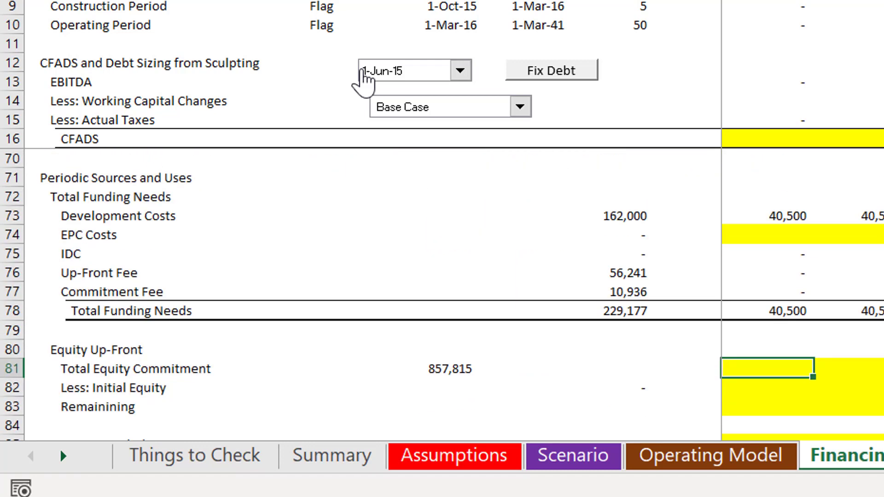
# Examine the first-period cells of the Equity Up-Front and Pro-Rata Funding sections down to Total Equity Funding.
pyautogui.press('Down')
pyautogui.press('Down')
pyautogui.press('Down')
pyautogui.press('Down')
pyautogui.press('Down')
pyautogui.press('Down')
pyautogui.press('Down')
pyautogui.press('Down')
pyautogui.press('Down')
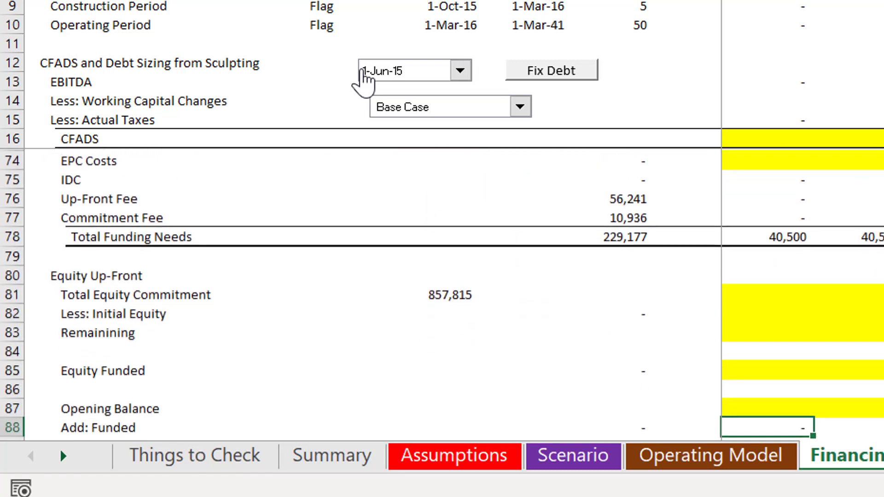
pyautogui.press('Down')
pyautogui.press('Down')
pyautogui.press('Down')
pyautogui.press('Down')
pyautogui.press('Down')
pyautogui.press('Down')
pyautogui.press('Down')
pyautogui.press('Down')
pyautogui.press('Down')
pyautogui.press('Down')
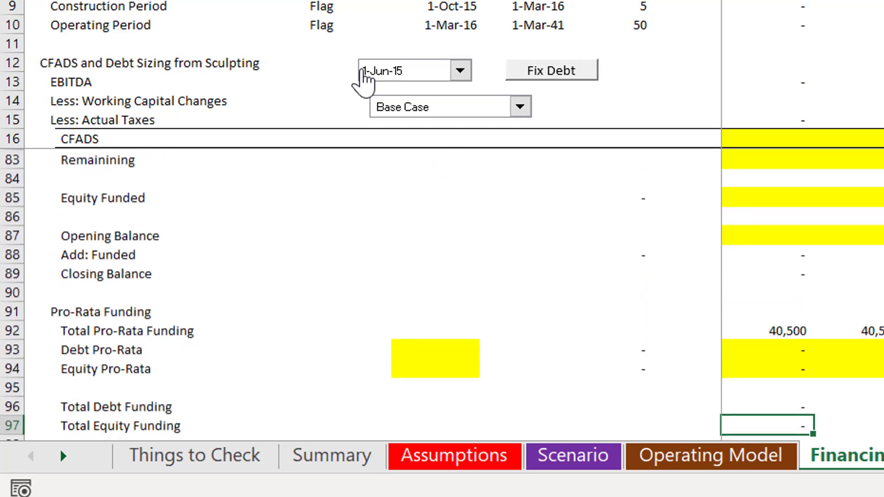
# Examine the first-period Debt Repayment cells from Repayment Period down to Repayment Applied.
pyautogui.press('Down')
pyautogui.press('Down')
pyautogui.press('Down')
pyautogui.press('Down')
pyautogui.press('Down')
pyautogui.press('Down')
pyautogui.press('Down')
pyautogui.press('Down')
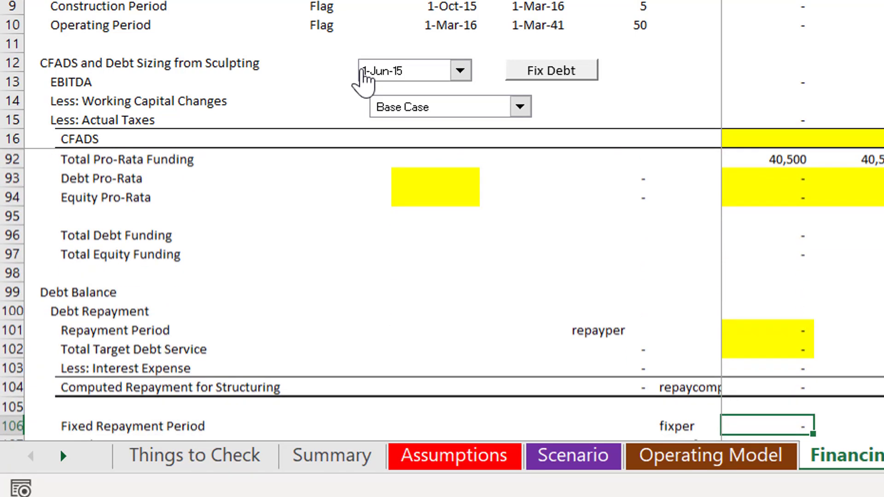
pyautogui.press('Down')
pyautogui.press('Down')
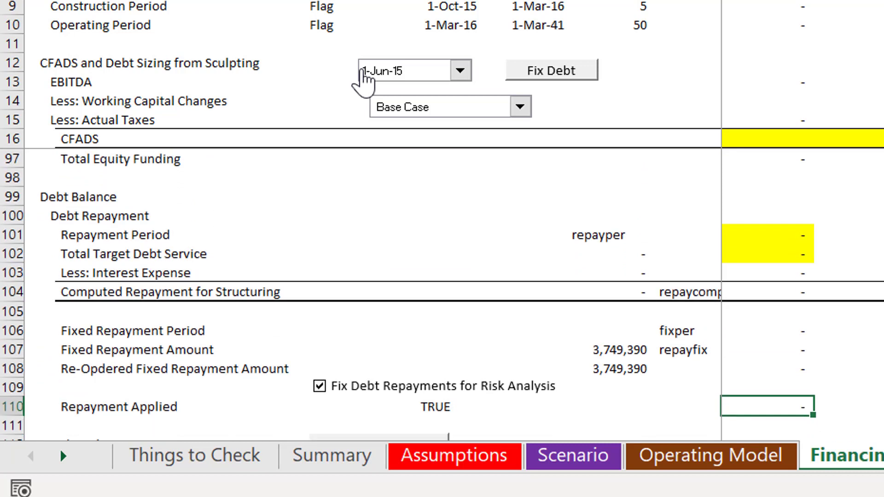
# Fill the first-period Fixed Repayment Period, Fixed Repayment Amount and Re-Ordered Fixed Repayment Amount cells with yellow.
pyautogui.press('Up')
pyautogui.press('Up')
pyautogui.press('Up')
pyautogui.press('Up')
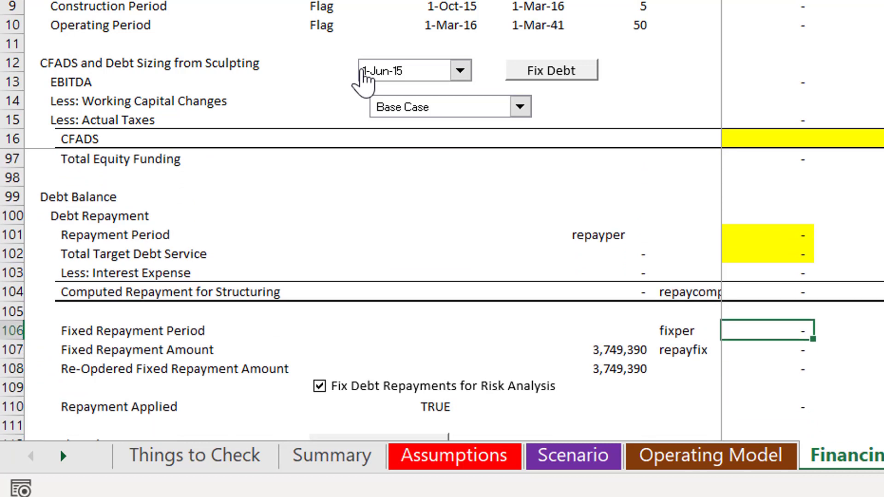
pyautogui.hotkey('shift', 'Down')
pyautogui.hotkey('shift', 'Down')
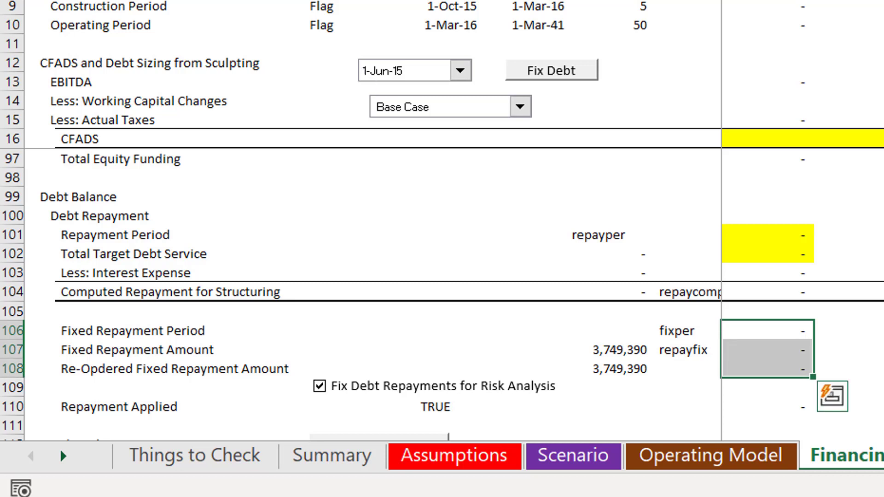
pyautogui.click(304, 1)
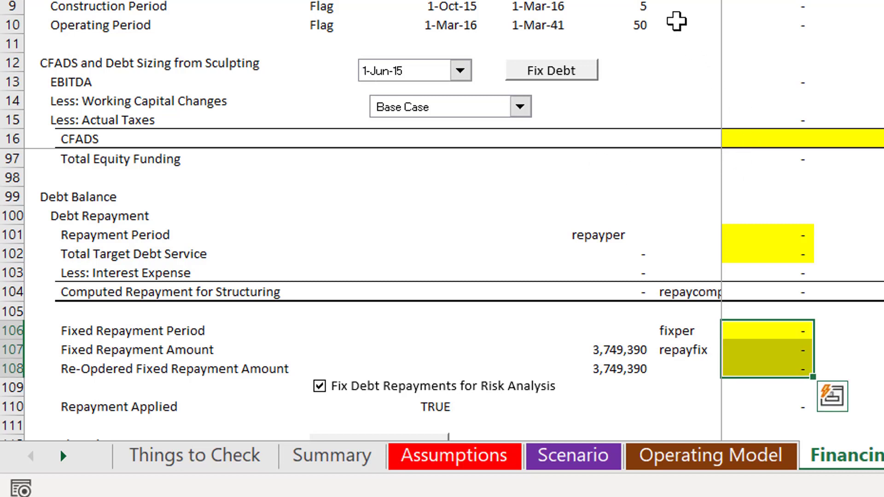
# Check the three first-period fixed repayment cells one by one, from Fixed Repayment Period to Re-Ordered Fixed Repayment Amount.
pyautogui.hotkey('shift', 'Up')
pyautogui.hotkey('shift', 'Up')
pyautogui.press('Down')
pyautogui.press('Down')
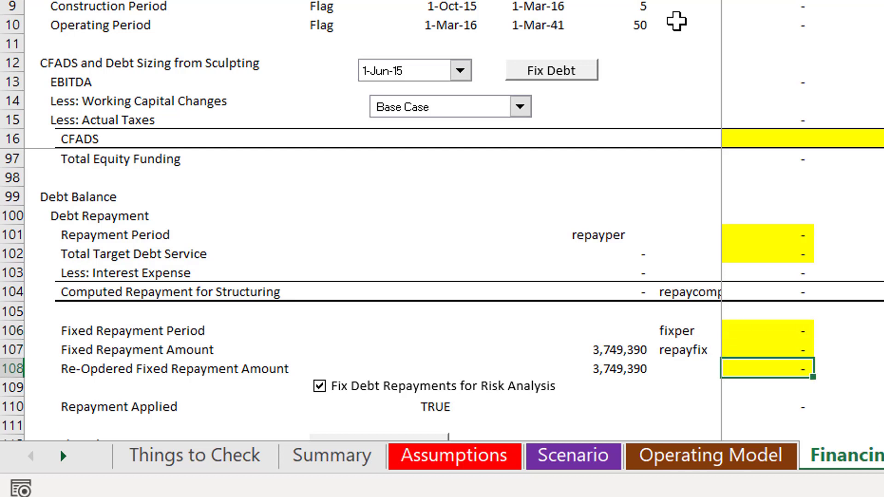
pyautogui.press('Up')
pyautogui.press('Up')
pyautogui.press('Down')
pyautogui.press('Up')
pyautogui.press('Up')
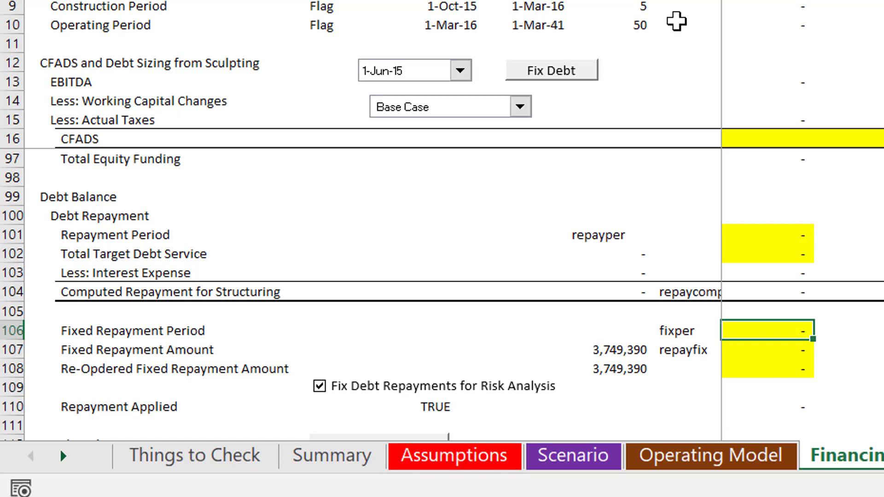
# Review the first-period cells from the fixed repayment rows through Debt Balance down to Interest During Construction.
pyautogui.press('Down')
pyautogui.press('Down')
pyautogui.press('Down')
pyautogui.press('Down')
pyautogui.press('Down')
pyautogui.press('Down')
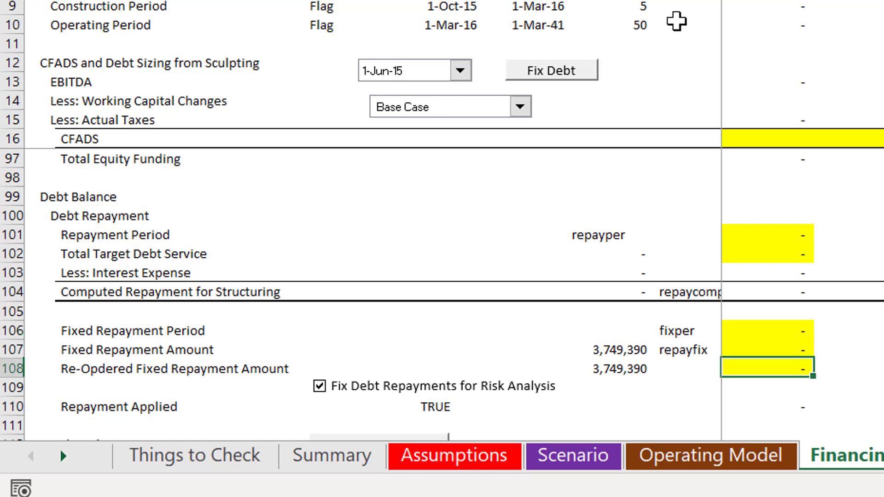
pyautogui.press('Down')
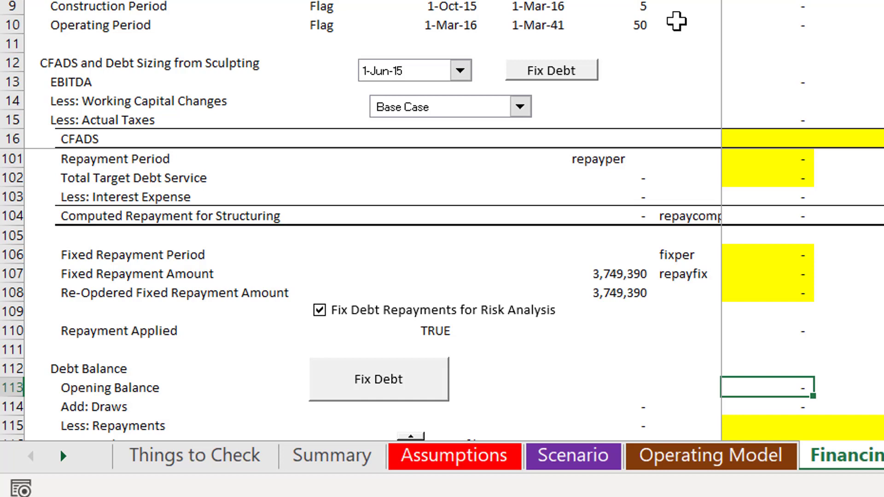
pyautogui.press('Down')
pyautogui.press('Down')
pyautogui.press('Down')
pyautogui.press('Down')
pyautogui.press('Down')
pyautogui.press('Down')
pyautogui.press('Down')
pyautogui.press('Down')
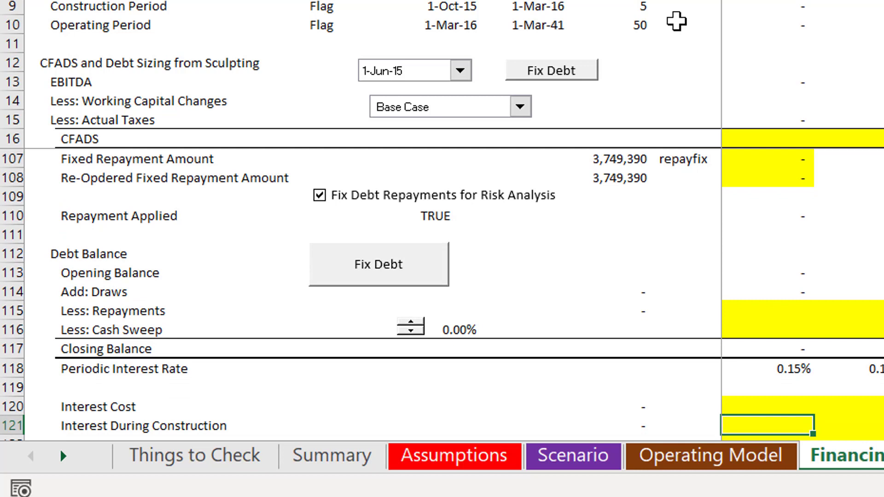
# Compare the first-period interest cells with the Add: Draws, Less: Repayments and Less: Cash Sweep cells of the Debt Balance.
pyautogui.press('Down')
pyautogui.press('Down')
pyautogui.press('Up')
pyautogui.press('Up')
pyautogui.press('Up')
pyautogui.press('Up')
pyautogui.press('Up')
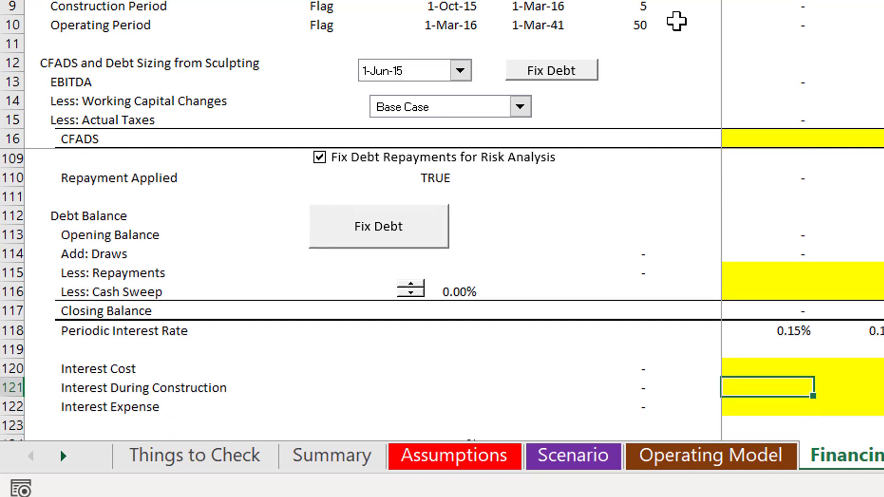
pyautogui.press('Up')
pyautogui.press('Up')
pyautogui.press('Up')
pyautogui.press('Up')
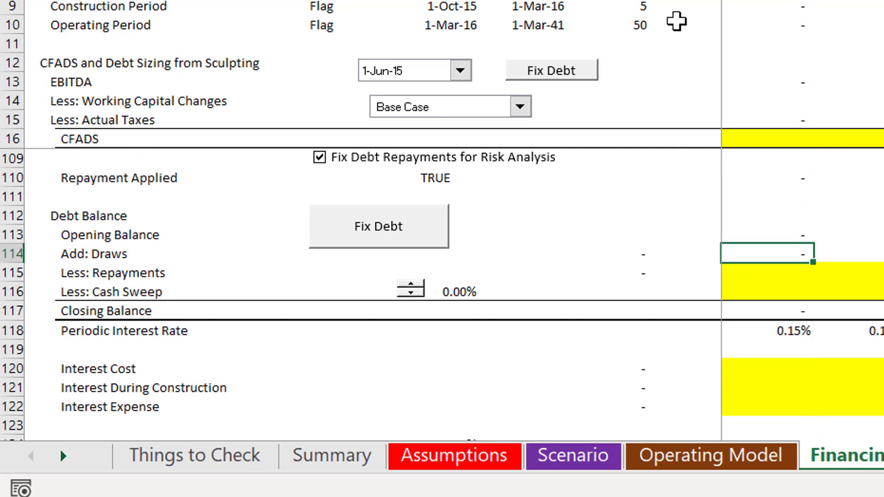
pyautogui.press('Down')
pyautogui.press('Down')
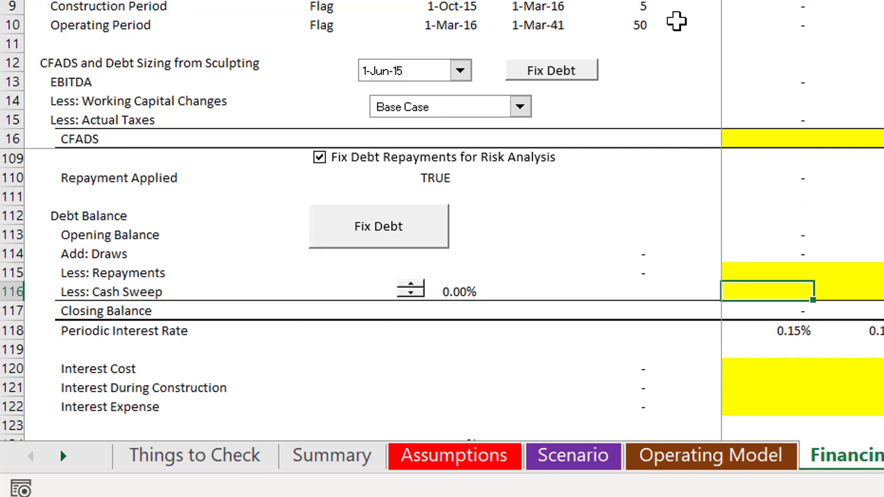
# Examine the first-period cells from Closing Balance down to Debt Commitment, returning to Interest During Construction.
pyautogui.press('Down')
pyautogui.press('Down')
pyautogui.press('Down')
pyautogui.press('Down')
pyautogui.press('Down')
pyautogui.press('Down')
pyautogui.press('Down')
pyautogui.press('Down')
pyautogui.press('Down')
pyautogui.press('Down')
pyautogui.press('Down')
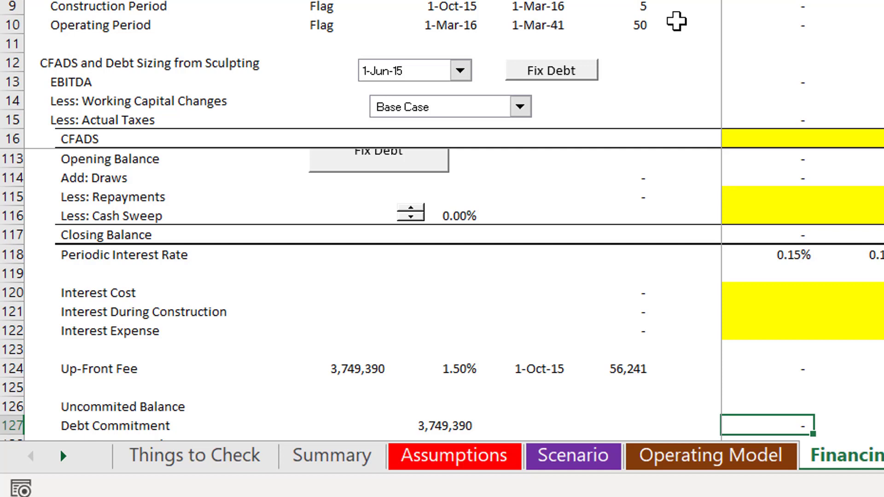
pyautogui.press('Up')
pyautogui.press('Up')
pyautogui.press('Up')
pyautogui.press('Up')
pyautogui.press('Up')
pyautogui.press('Up')
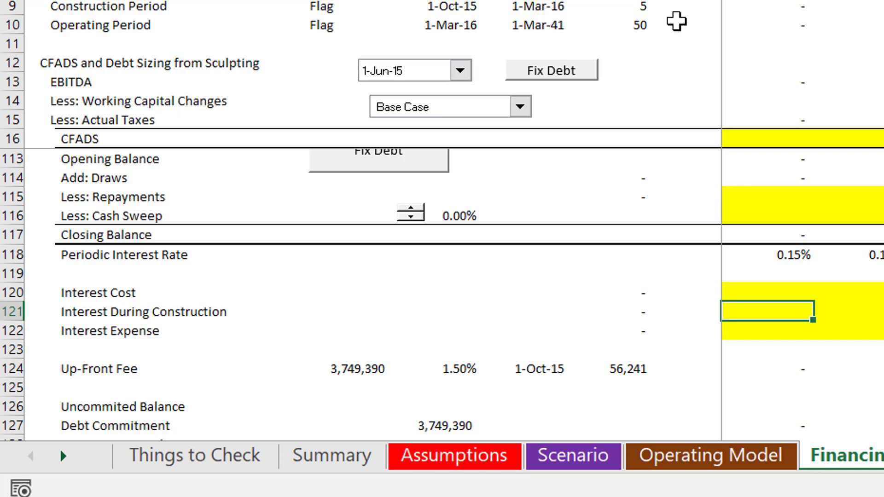
# Review the first-period Up-Front Fee, Uncommitted Balance and Commitment Fee rows and the start of the Default section.
pyautogui.press('Down')
pyautogui.press('Down')
pyautogui.press('Down')
pyautogui.press('Down')
pyautogui.press('Down')
pyautogui.press('Down')
pyautogui.press('Down')
pyautogui.press('Down')
pyautogui.press('Down')
pyautogui.press('Down')
pyautogui.press('Down')
pyautogui.press('Down')
pyautogui.press('Down')
pyautogui.press('Down')
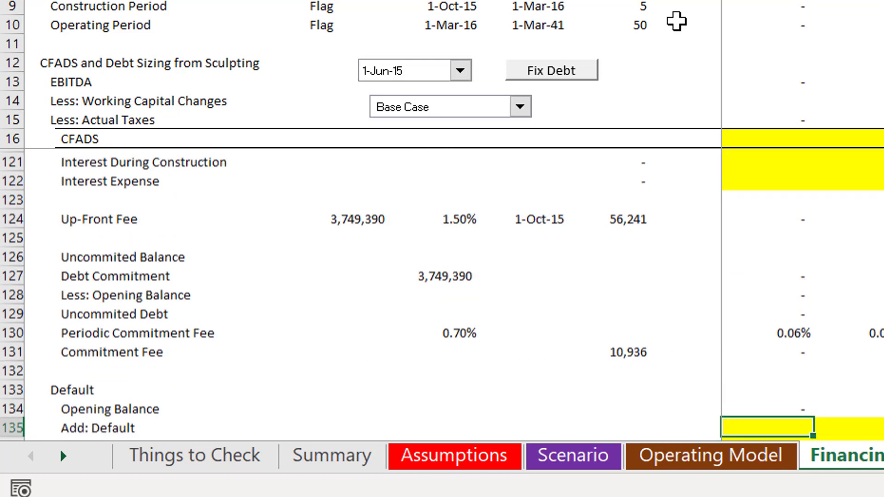
pyautogui.press('Down')
pyautogui.press('Down')
pyautogui.press('Up')
pyautogui.press('Up')
pyautogui.press('Up')
pyautogui.press('Up')
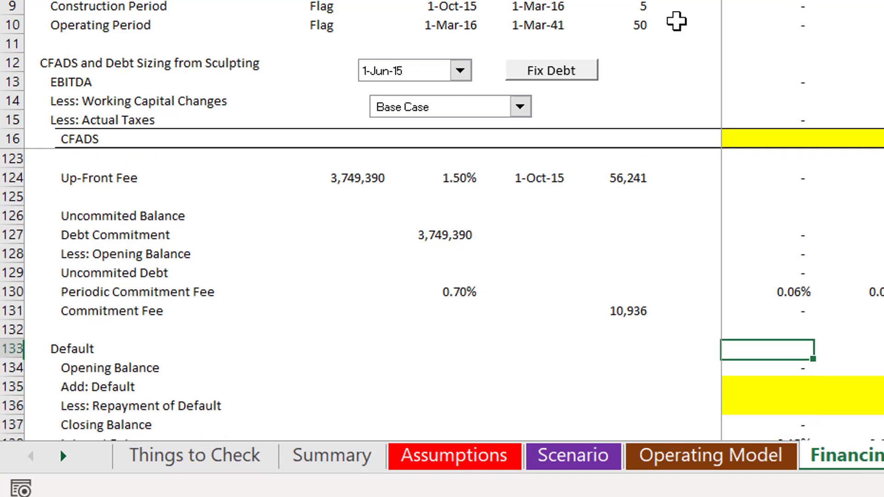
pyautogui.press('Up')
# Examine the first-period cells from the Default section through Depreciation Including IDC and Fees down to Less: Interest.
pyautogui.press('Down')
pyautogui.press('Down')
pyautogui.press('Down')
pyautogui.press('Down')
pyautogui.press('Down')
pyautogui.press('Down')
pyautogui.press('Down')
pyautogui.press('Down')
pyautogui.press('Down')
pyautogui.press('Down')
pyautogui.press('Down')
pyautogui.press('Down')
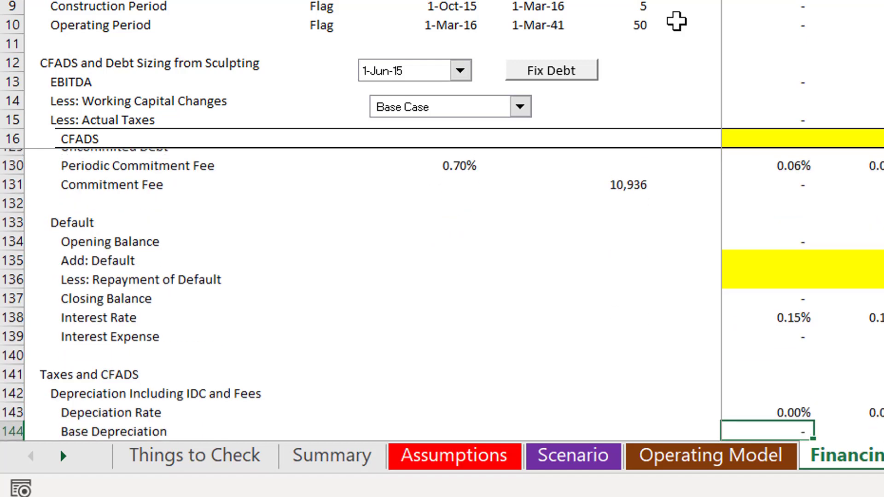
pyautogui.press('Down')
pyautogui.press('Down')
pyautogui.press('Down')
pyautogui.press('Down')
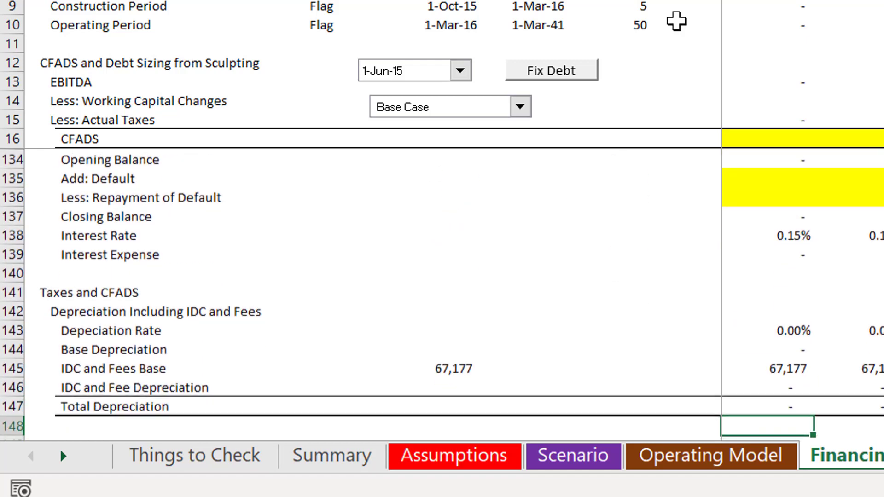
pyautogui.press('Down')
pyautogui.press('Down')
pyautogui.press('Down')
pyautogui.press('Down')
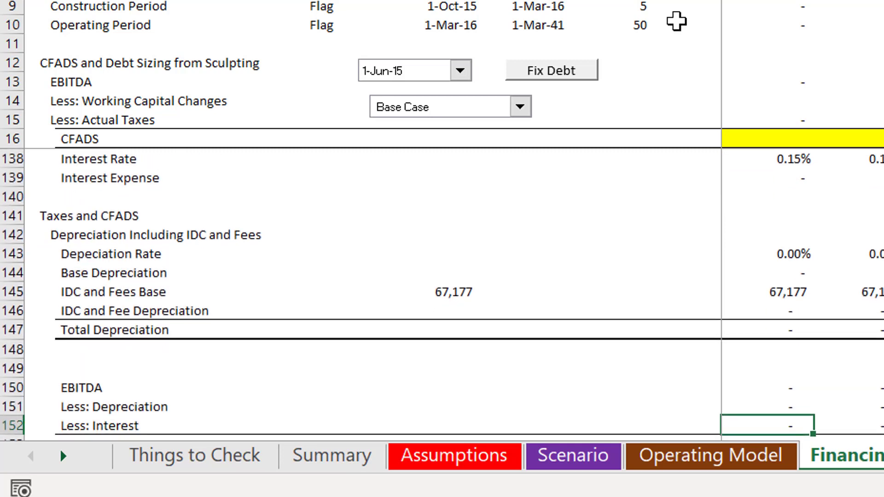
# Examine the first-period cells from EBT through the NOL, Taxes and Net Income rows to Less: Taxes in the Cash Flow Waterfall.
pyautogui.press('Down')
pyautogui.press('Down')
pyautogui.press('Down')
pyautogui.press('Down')
pyautogui.press('Down')
pyautogui.press('Down')
pyautogui.press('Down')
pyautogui.press('Down')
pyautogui.press('Down')
pyautogui.press('Down')
pyautogui.press('Down')
pyautogui.press('Down')
pyautogui.press('Down')
pyautogui.press('Down')
pyautogui.press('Down')
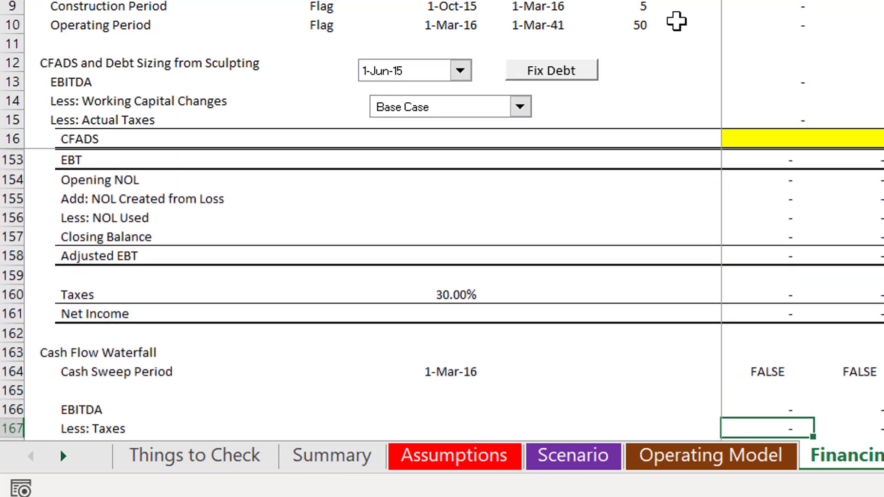
# Review the first-period Cash Flow Waterfall cells from Less: Working Capital Change down to Less: Cash Flow Sweep.
pyautogui.press('Down')
pyautogui.press('Down')
pyautogui.press('Down')
pyautogui.press('Down')
pyautogui.press('Down')
pyautogui.press('Down')
pyautogui.press('Down')
pyautogui.press('Down')
pyautogui.press('Down')
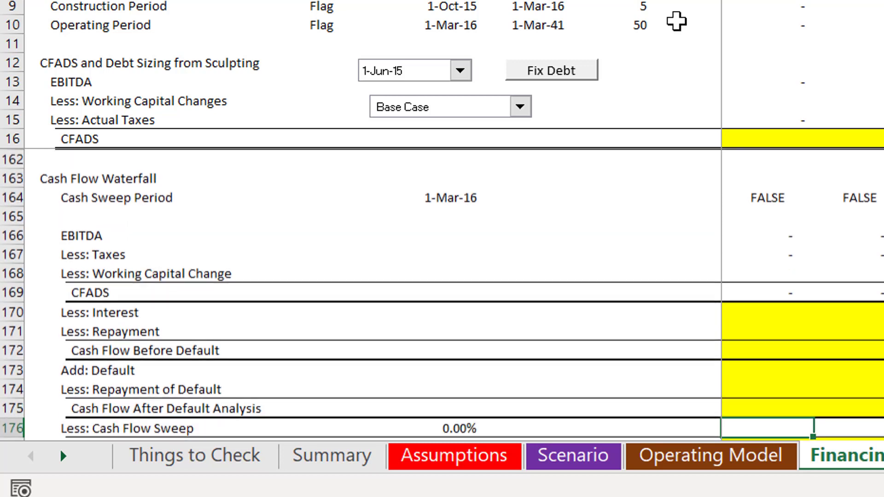
# Review the first-period cells from Equity Cash flow through the Outputs section down to DSCR.
pyautogui.press('Down')
pyautogui.press('Down')
pyautogui.press('Down')
pyautogui.press('Down')
pyautogui.press('Down')
pyautogui.press('Down')
pyautogui.press('Down')
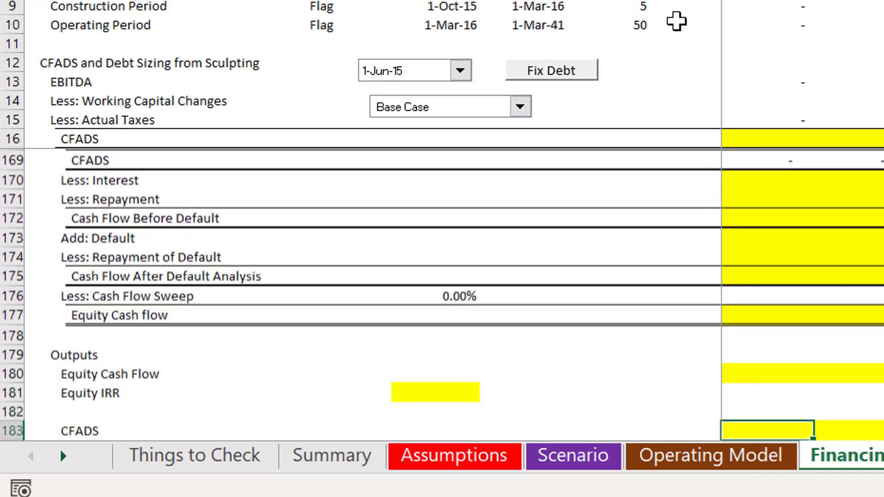
pyautogui.press('Down')
pyautogui.press('Down')
# Recheck the first-period Outputs cells around Equity Cash Flow, Equity IRR and CFADS.
pyautogui.press('Up')
pyautogui.press('Up')
pyautogui.press('Up')
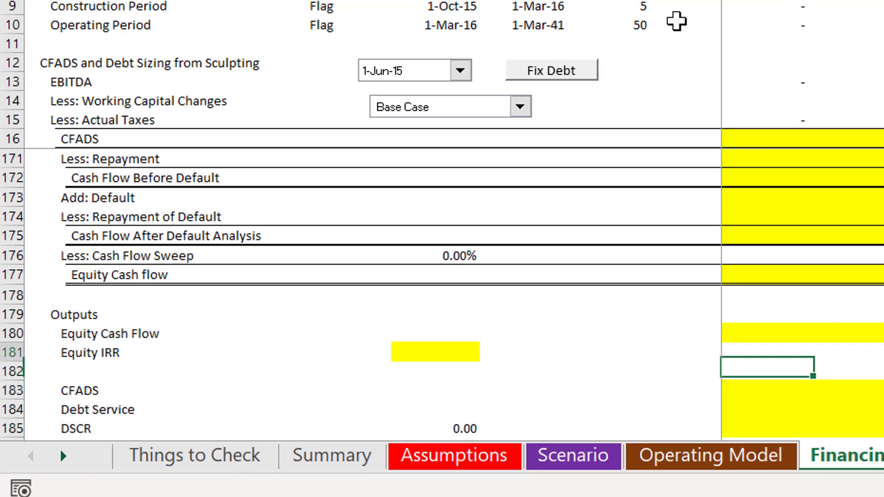
pyautogui.press('Up')
pyautogui.press('Up')
pyautogui.press('Down')
pyautogui.press('Down')
pyautogui.press('Up')
pyautogui.press('Up')
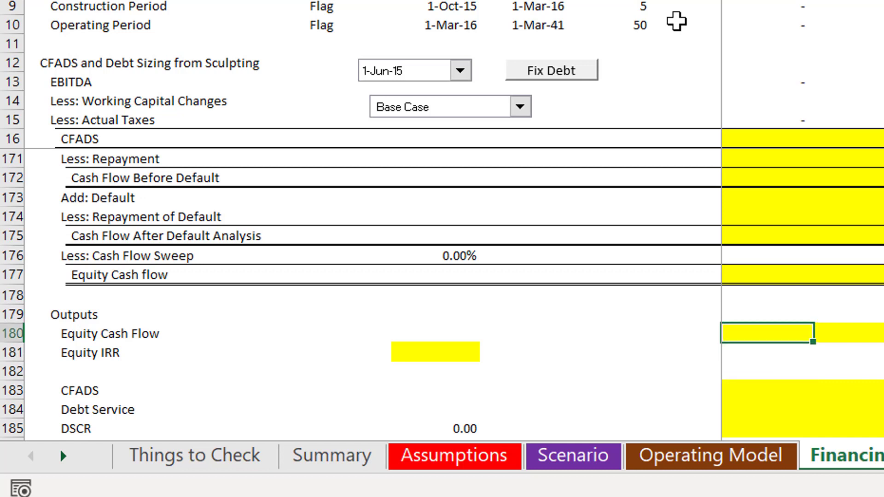
# Mark the first-period Less: Cash Flow Sweep cell yellow like the neighbouring exercise rows.
pyautogui.press('Up')
pyautogui.press('Up')
pyautogui.press('Up')
pyautogui.press('Up')
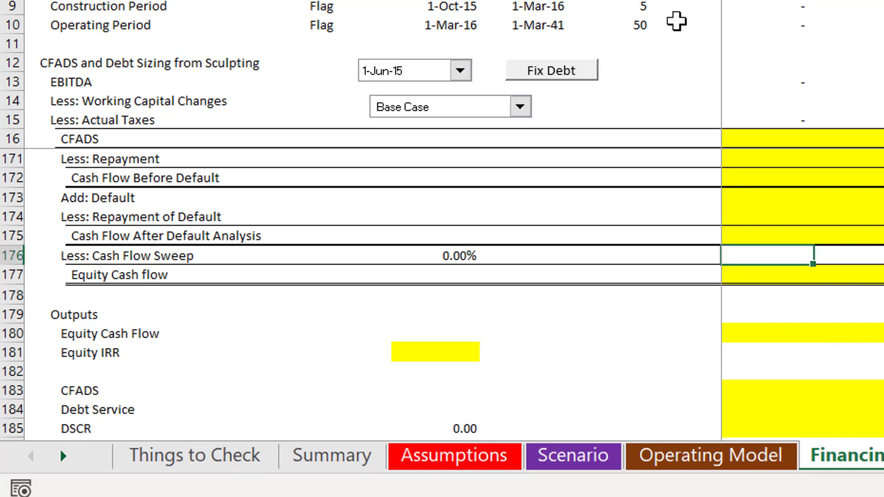
pyautogui.press('Up')
pyautogui.press('Down')
# Examine the first-period cells from Equity Cash flow through CFADS, Debt Service, DSCR and Interest Rate Index to PV of Cash Flow.
pyautogui.press('Down')
pyautogui.press('Down')
pyautogui.press('Down')
pyautogui.press('Down')
pyautogui.press('Down')
pyautogui.press('Down')
pyautogui.press('Down')
pyautogui.press('Down')
pyautogui.press('Down')
pyautogui.press('Down')
pyautogui.press('Down')
pyautogui.press('Down')
pyautogui.press('Down')
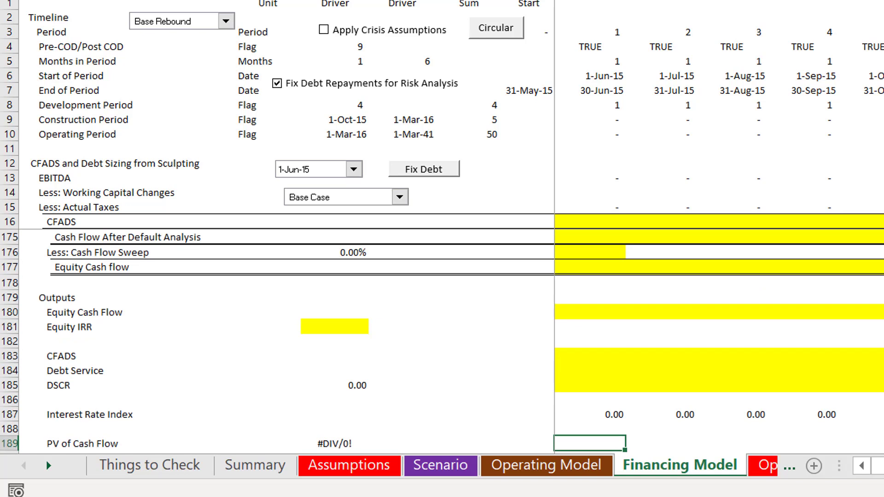
# Review the rows from PV of Debt Service through PLCR at COD to Debt Cash Flow, returning to the yellow PV of Cash Flow cell.
pyautogui.press('Down')
pyautogui.press('Down')
pyautogui.press('Down')
pyautogui.press('Down')
pyautogui.press('Down')
pyautogui.press('Down')
pyautogui.press('Down')
pyautogui.press('Down')
pyautogui.press('Down')
pyautogui.press('Down')
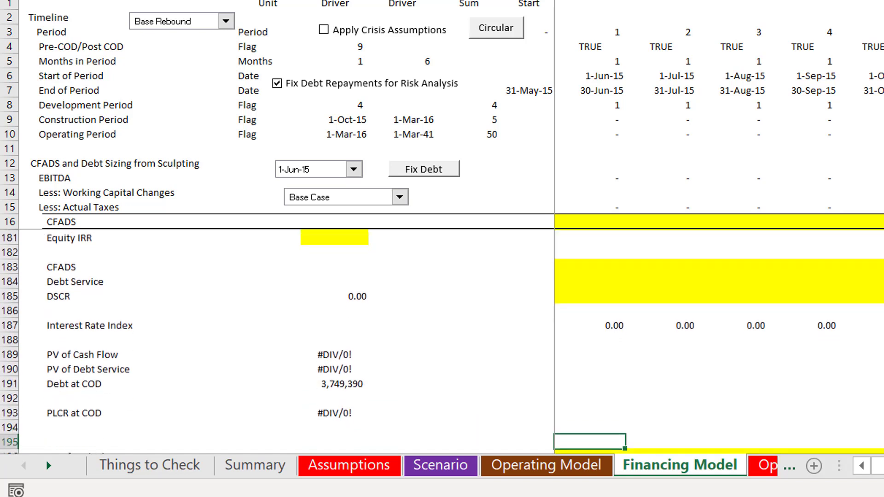
pyautogui.press('Down')
pyautogui.press('Down')
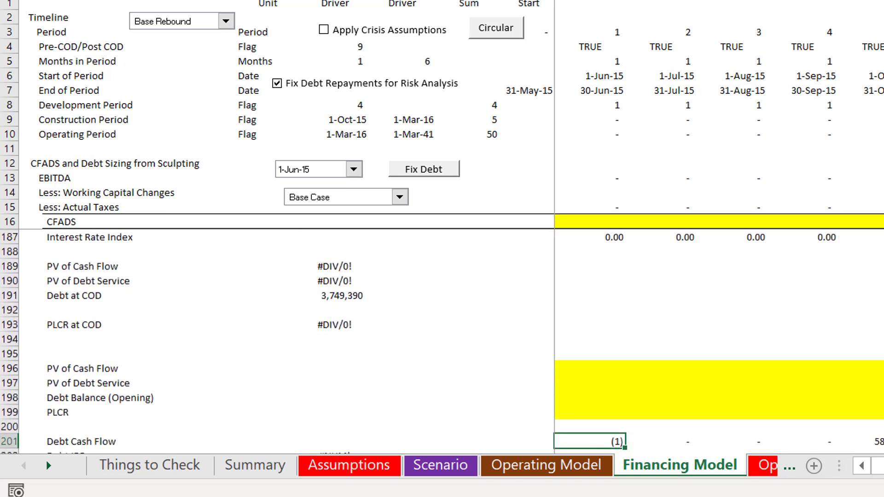
pyautogui.press('Up')
pyautogui.press('Up')
pyautogui.press('Up')
pyautogui.press('Up')
pyautogui.press('Up')
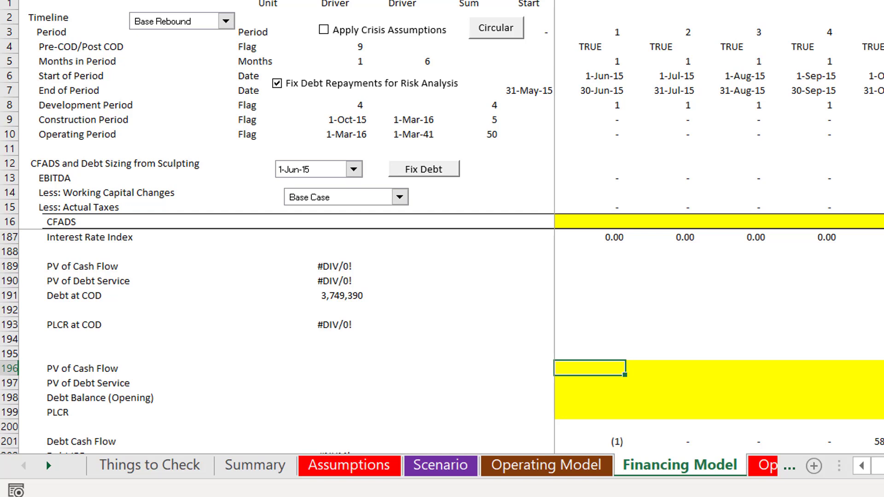
# Examine the first-period cells from PV of Debt Service through PLCR and Debt IRR into the Graphs section.
pyautogui.press('Down')
pyautogui.press('Down')
pyautogui.press('Down')
pyautogui.press('Down')
pyautogui.press('Down')
pyautogui.press('Down')
pyautogui.press('Down')
pyautogui.press('Down')
pyautogui.press('Down')
pyautogui.press('Down')
pyautogui.press('Down')
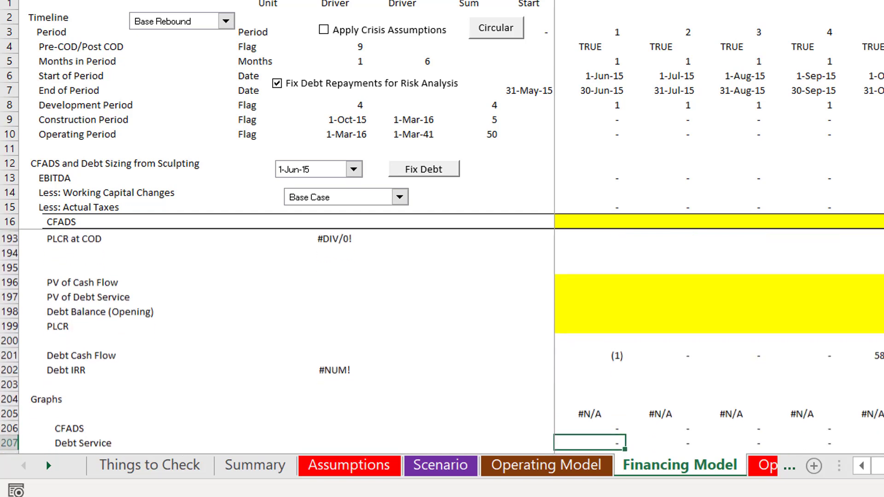
# Review the rest of the Graphs section from Default Interest through PLCR down to the Range Names heading.
pyautogui.press('Down')
pyautogui.press('Down')
pyautogui.press('Down')
pyautogui.press('Down')
pyautogui.press('Down')
pyautogui.press('Down')
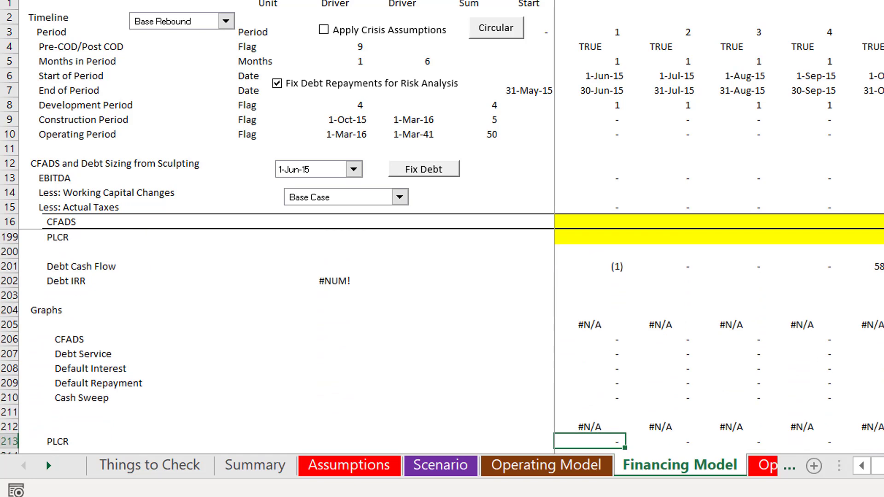
pyautogui.press('Down')
pyautogui.press('Down')
pyautogui.press('Down')
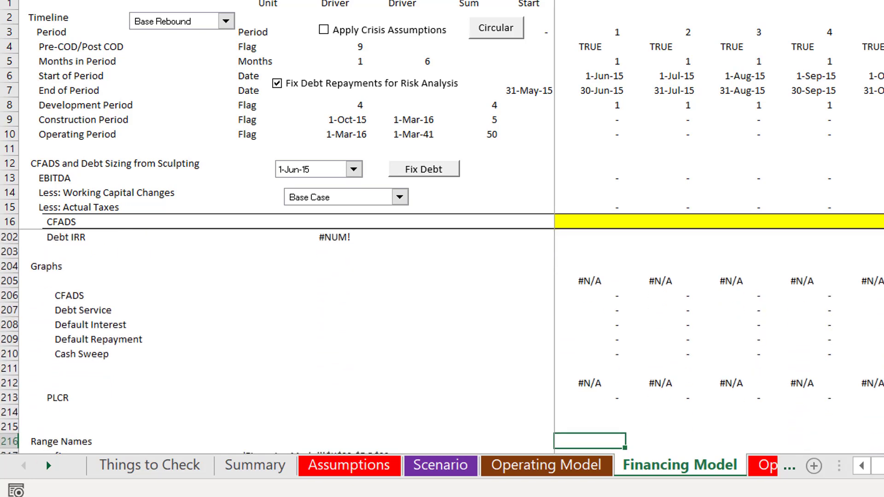
# Review the Financing Model backwards from the Range Names heading up to the Timeline section.
pyautogui.press('pageup')
pyautogui.press('pageup')
pyautogui.press('pageup')
pyautogui.press('pageup')
pyautogui.press('pageup')
pyautogui.press('pageup')
pyautogui.press('pageup')
pyautogui.press('pageup')
pyautogui.press('pageup')
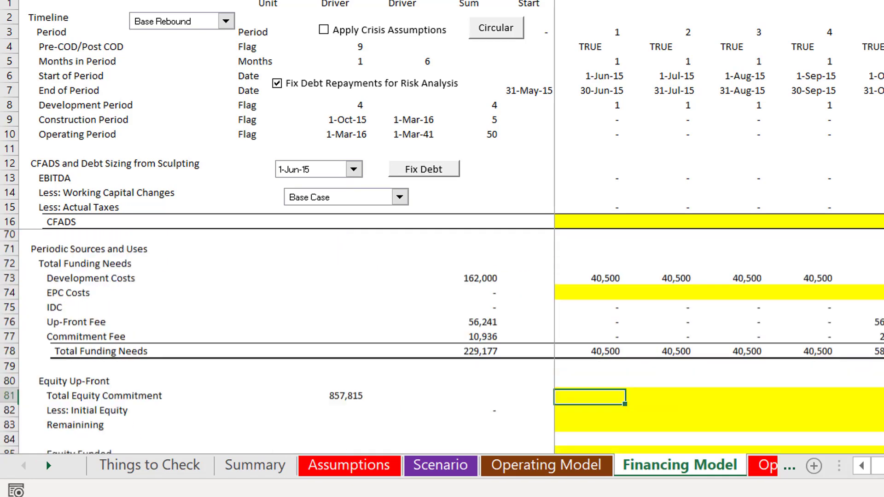
pyautogui.press('pageup')
pyautogui.press('pageup')
pyautogui.press('pageup')
pyautogui.press('Up')
pyautogui.press('Up')
pyautogui.press('Up')
pyautogui.press('Up')
pyautogui.press('Up')
pyautogui.press('Up')
pyautogui.press('Up')
pyautogui.press('Up')
pyautogui.press('Up')
pyautogui.press('Up')
pyautogui.press('Up')
pyautogui.press('Up')
pyautogui.press('Up')
pyautogui.press('Up')
pyautogui.press('Up')
pyautogui.press('Up')
pyautogui.press('Up')
pyautogui.press('Up')
pyautogui.press('Up')
pyautogui.press('Up')
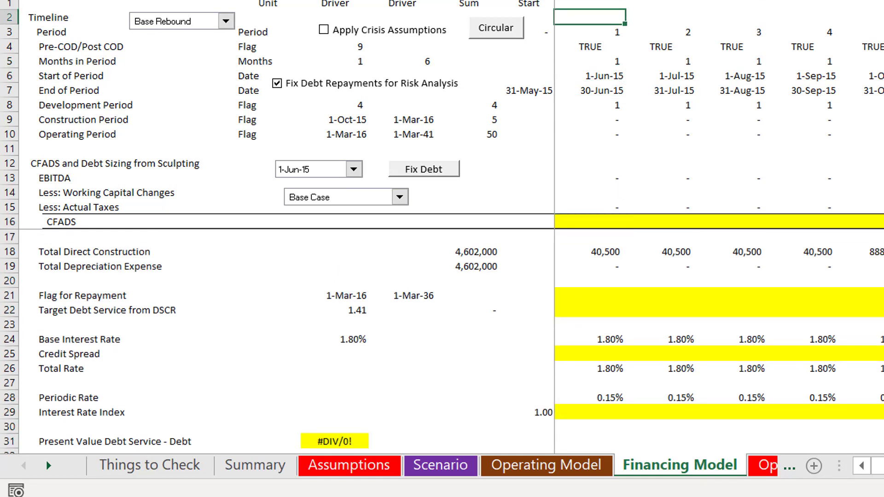
# Examine the first-period Timeline flags and dates down to the EBITDA row of CFADS and Debt Sizing.
pyautogui.press('Down')
pyautogui.press('Down')
pyautogui.press('Down')
pyautogui.press('Down')
pyautogui.press('Down')
pyautogui.press('Down')
pyautogui.press('Down')
pyautogui.press('Down')
pyautogui.press('Down')
pyautogui.press('Down')
pyautogui.press('Down')
pyautogui.press('Down')
pyautogui.press('Down')
pyautogui.press('Up')
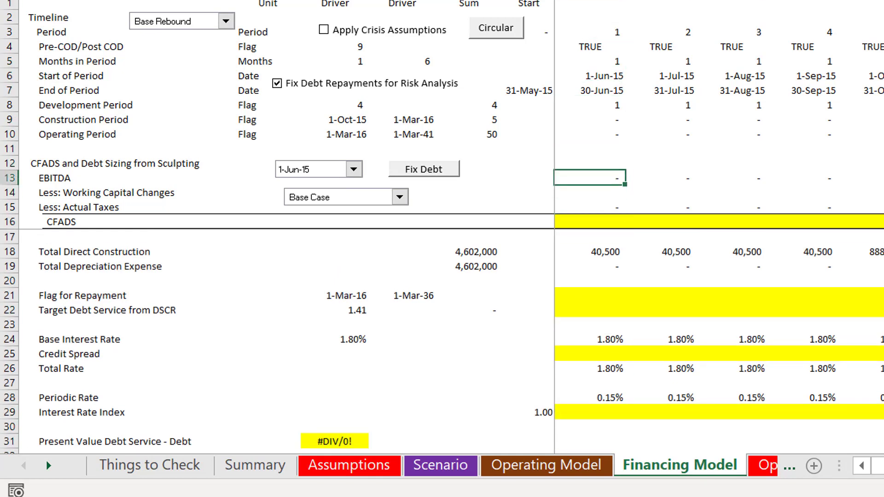
# Inspect the formatting of the Operating Model sheet from Operations down to Operating Expense as a comparison.
pyautogui.hotkey('ctrl', 'pageup')
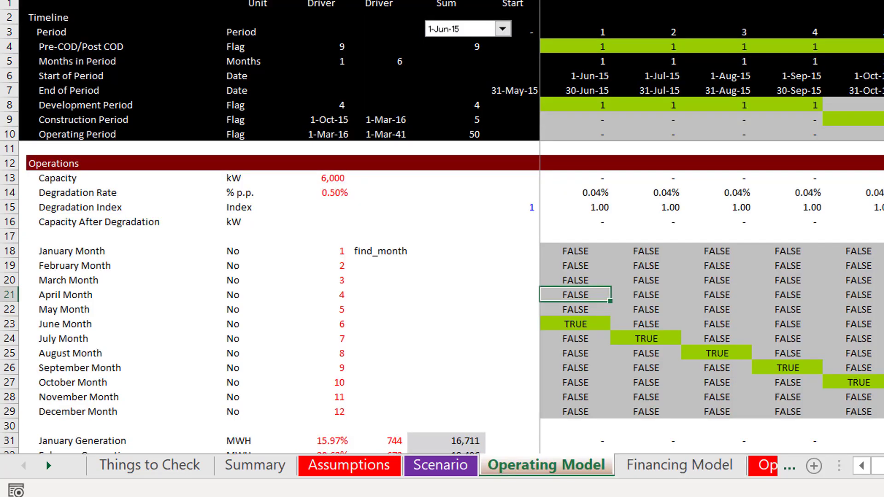
pyautogui.press('pagedown')
pyautogui.press('pagedown')
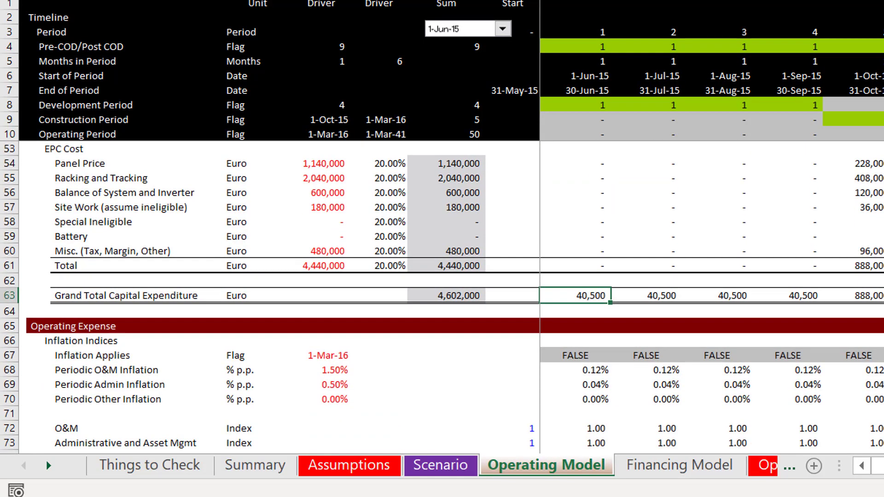
pyautogui.press('pageup')
pyautogui.press('pageup')
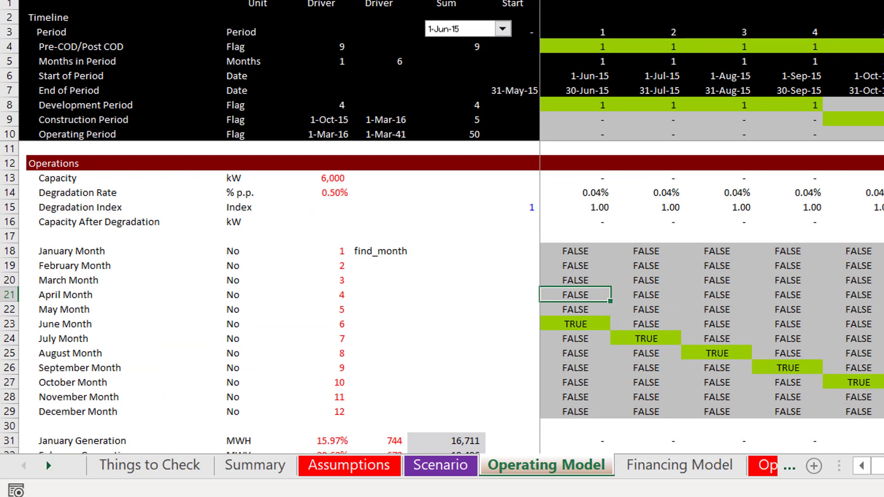
# Return to the Financing Model and check the first-period cells from EBITDA to CFADS.
pyautogui.hotkey('ctrl', 'pagedown')
pyautogui.press('Down')
pyautogui.press('Down')
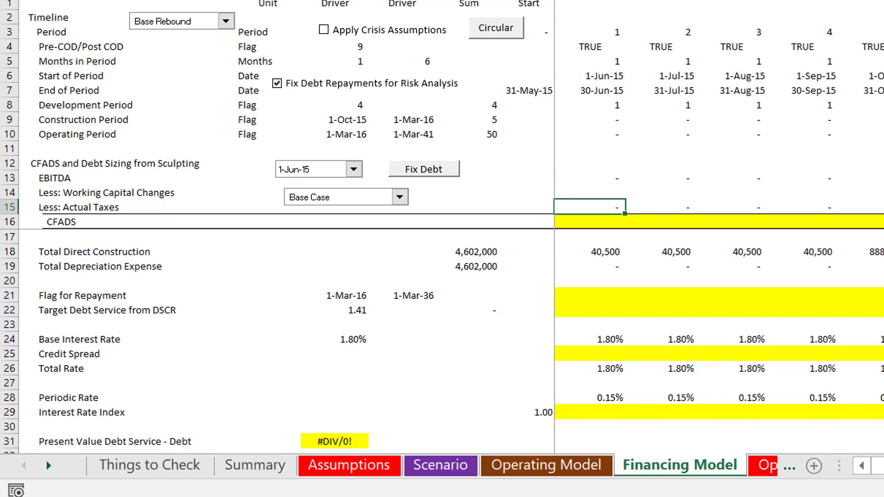
pyautogui.press('Up')
pyautogui.press('Up')
pyautogui.press('Down')
pyautogui.press('Down')
pyautogui.press('Down')
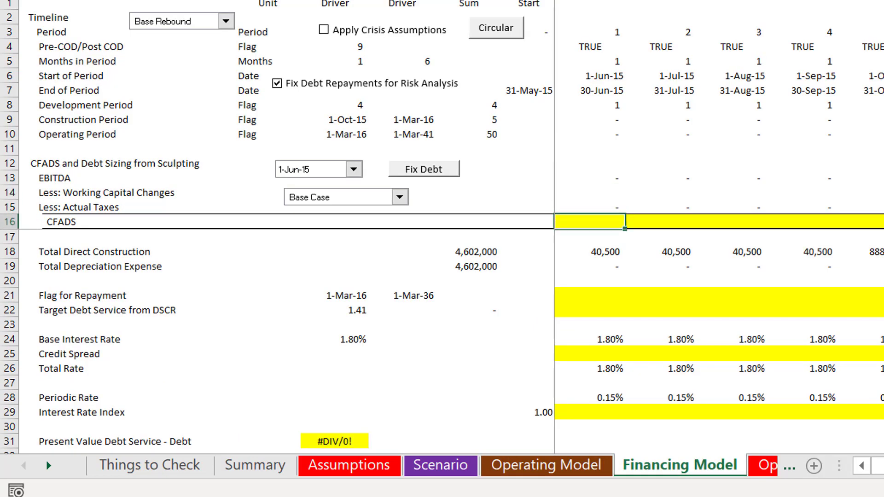
# Examine the Operating Model sheet from the monthly generation rows down to the monthly Revenues section.
pyautogui.hotkey('ctrl', 'pageup')
pyautogui.press('Down')
pyautogui.press('pagedown')
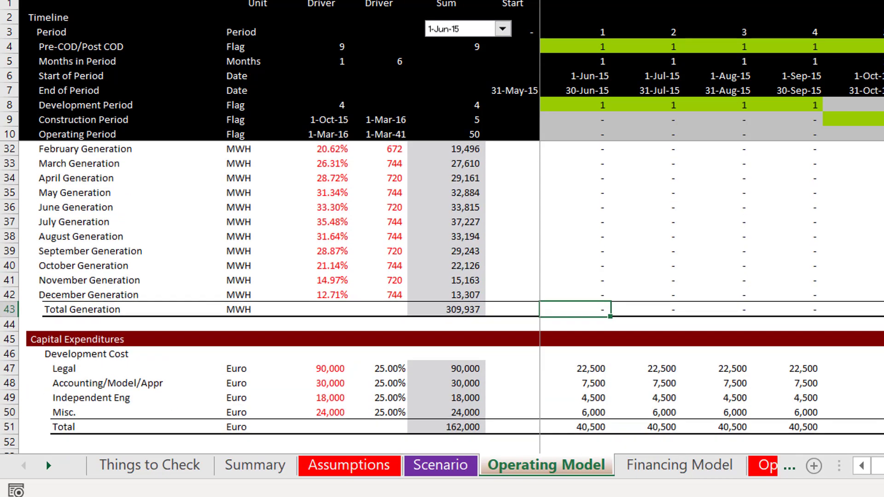
pyautogui.press('pagedown')
pyautogui.press('pagedown')
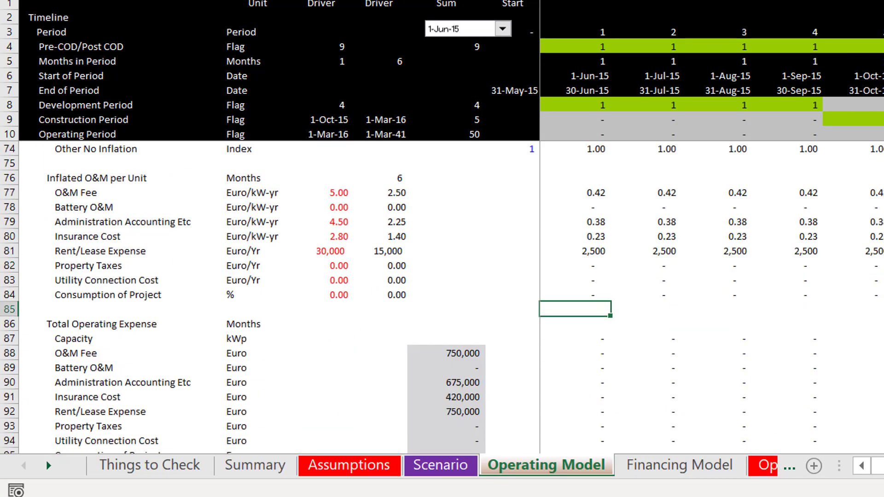
pyautogui.press('Up')
pyautogui.press('Up')
pyautogui.press('Up')
pyautogui.press('Up')
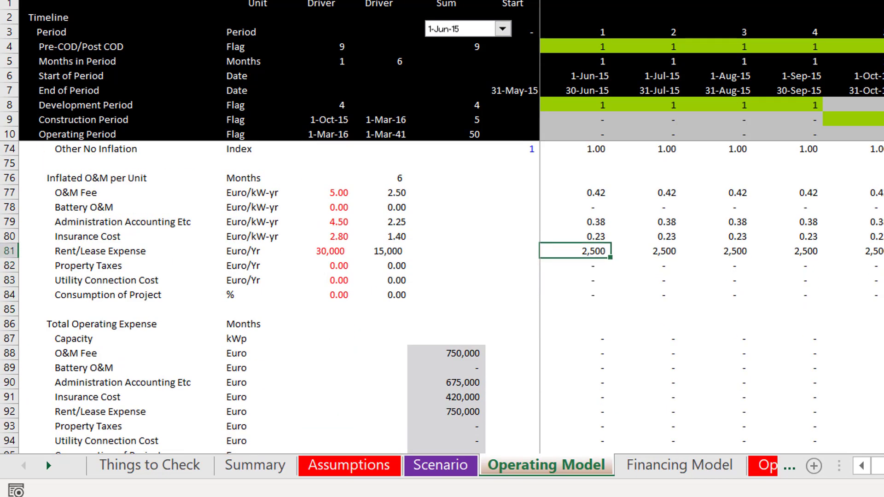
pyautogui.press('pagedown')
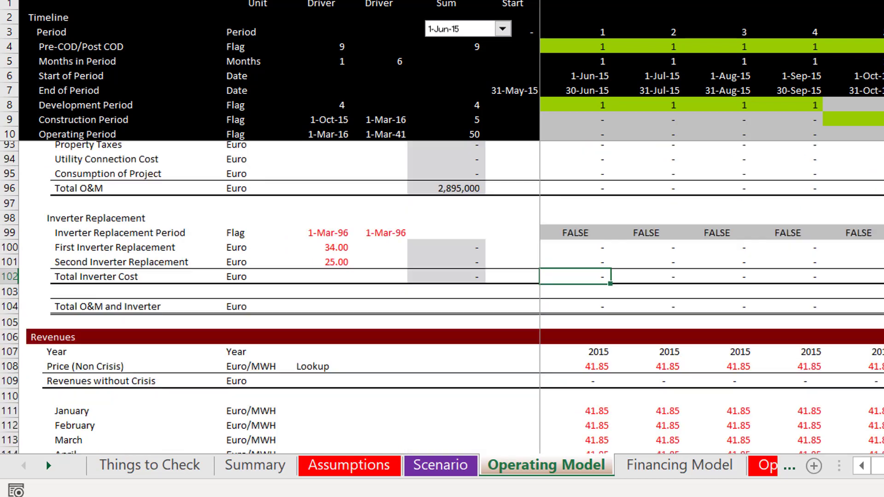
pyautogui.press('pagedown')
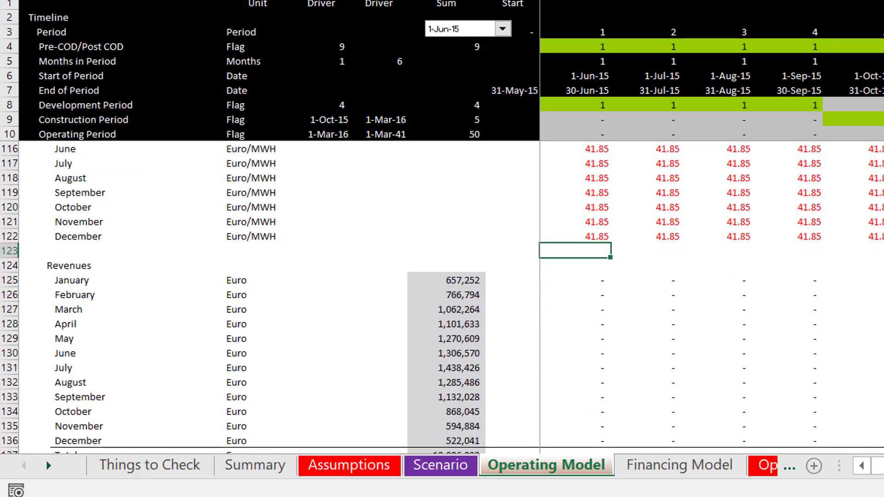
# Return to the Financing Model sheet and recheck the EBITDA, working capital and tax rows that feed CFADS.
pyautogui.hotkey('ctrl', 'pagedown')
pyautogui.press('Up')
pyautogui.press('Up')
pyautogui.press('Up')
pyautogui.press('Up')
pyautogui.press('Up')
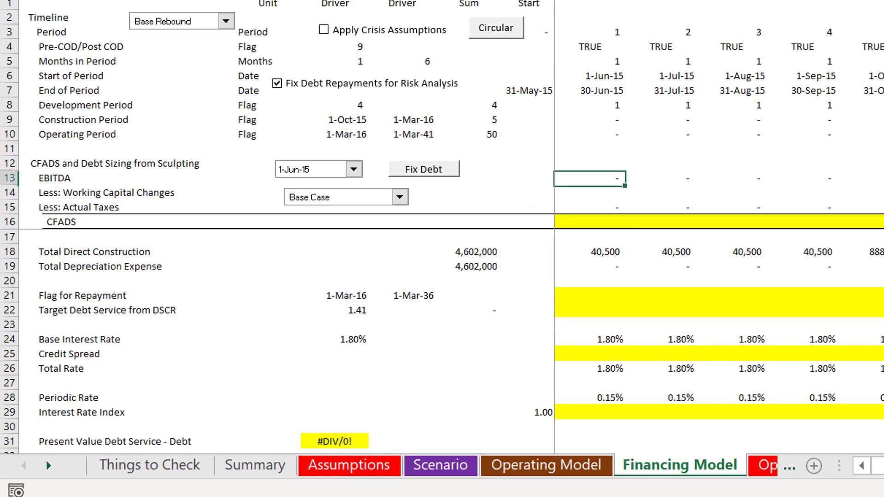
pyautogui.press('Down')
pyautogui.press('Down')
pyautogui.press('Down')
pyautogui.press('Down')
pyautogui.press('Down')
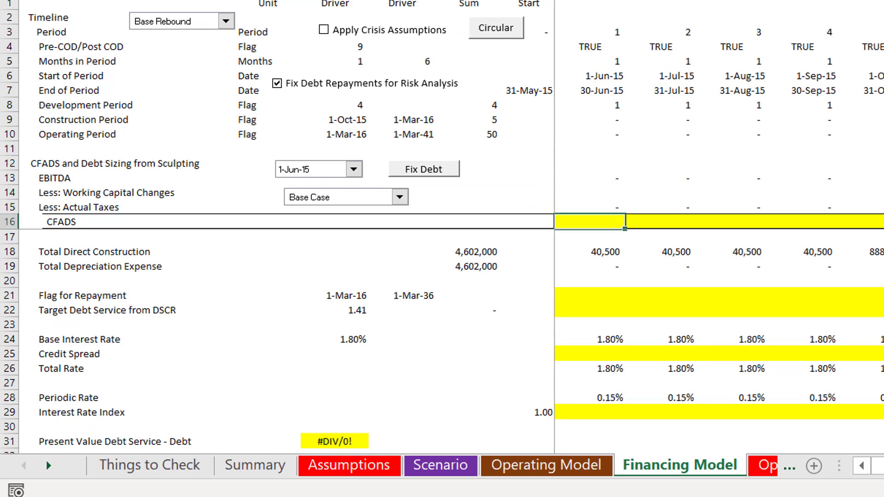
# Calculate first-period CFADS as EBITDA less working capital changes and actual taxes, =K13-K14-K15, and fill it across all periods.
pyautogui.write('=')
pyautogui.press('Up')
pyautogui.press('Up')
pyautogui.press('Up')
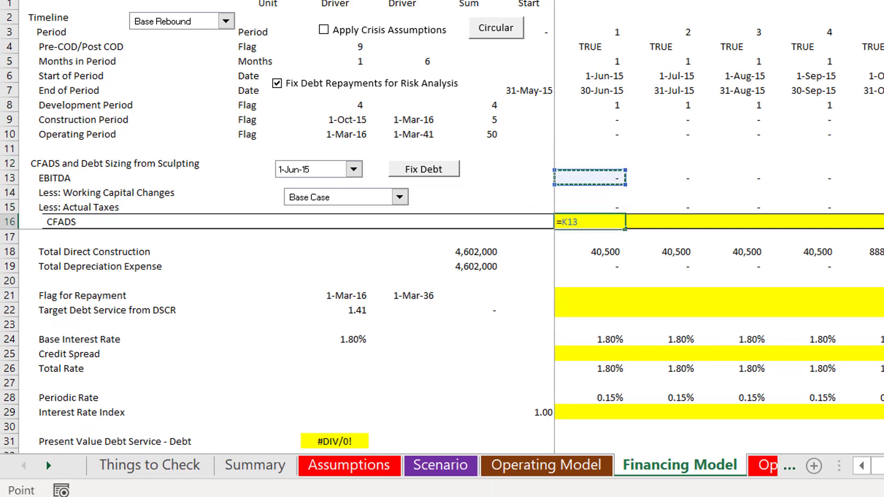
pyautogui.write('-')
pyautogui.press('Up')
pyautogui.press('Up')
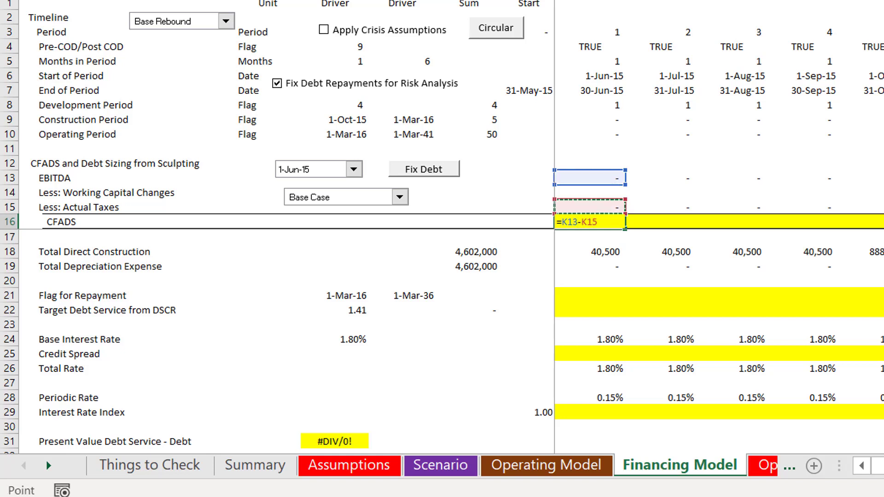
pyautogui.write('-')
pyautogui.press('Down')
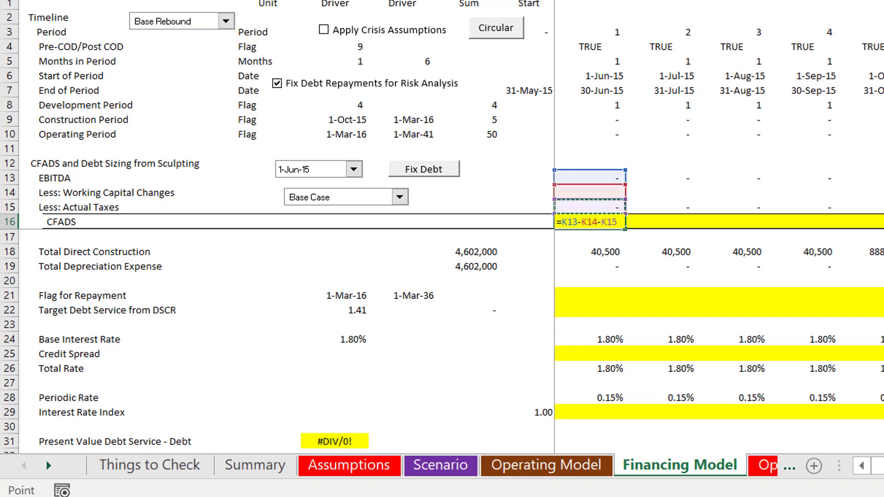
pyautogui.press('Return')
pyautogui.press('Up')
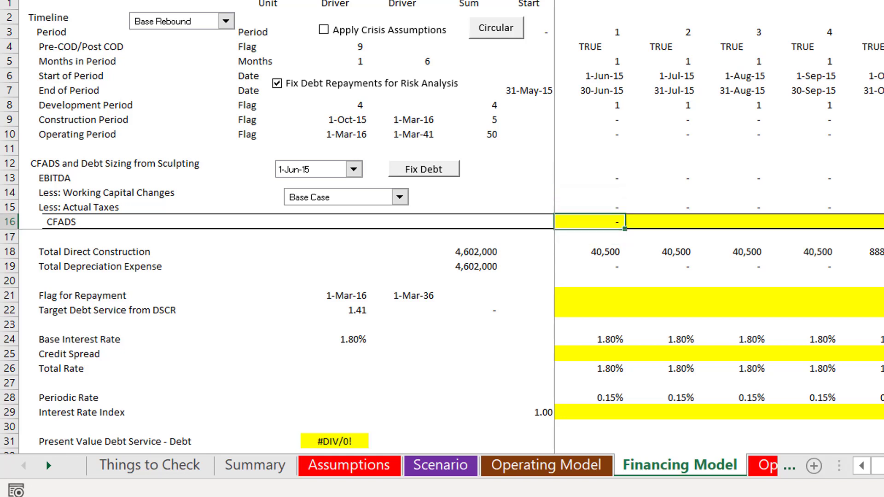
pyautogui.hotkey('ctrl', 'shift', 'Right')
pyautogui.hotkey('ctrl', 'r')
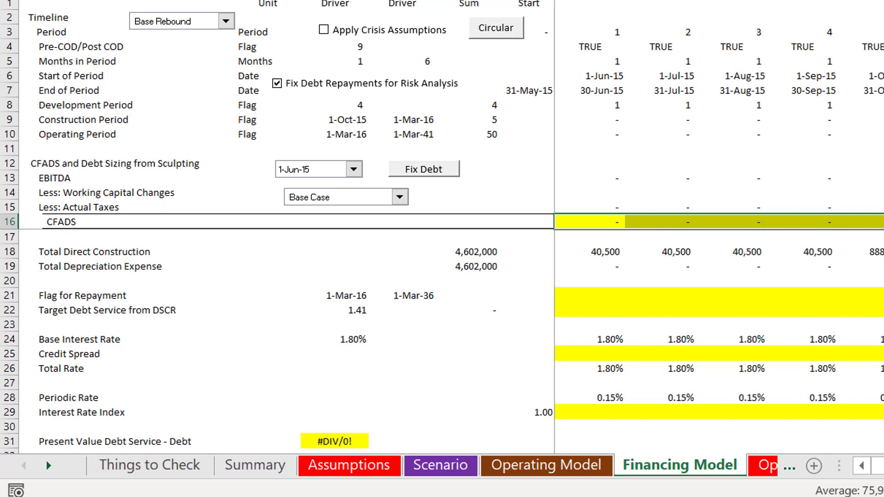
# Examine the first-period cells below CFADS, from Total Direct Construction to Base Interest Rate.
pyautogui.press('Down')
pyautogui.press('Down')
pyautogui.press('Down')
pyautogui.press('Down')
pyautogui.press('Down')
pyautogui.press('Down')
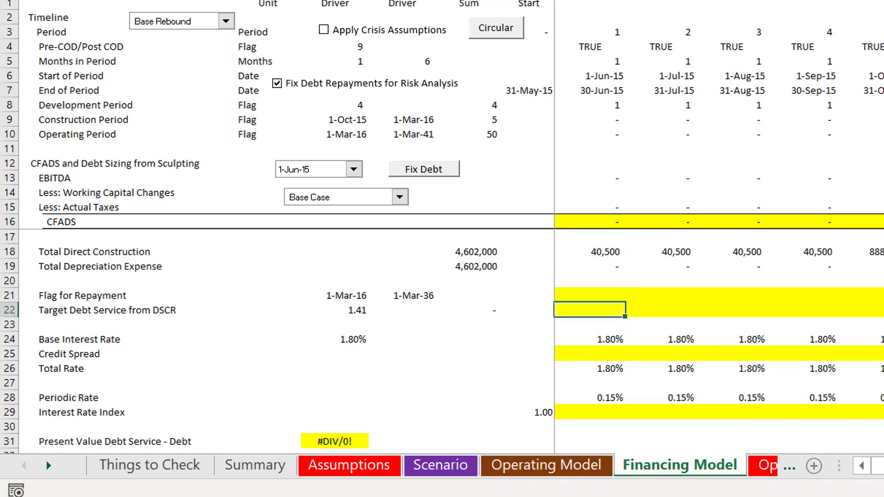
pyautogui.press('Up')
pyautogui.press('Up')
pyautogui.press('Up')
pyautogui.press('Up')
pyautogui.press('Down')
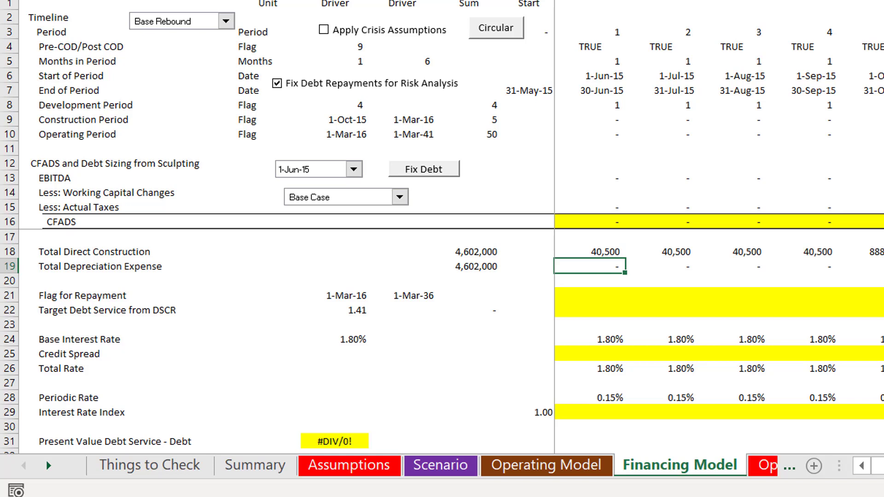
pyautogui.press('Down')
pyautogui.press('Down')
pyautogui.press('Down')
pyautogui.press('Down')
pyautogui.press('Down')
pyautogui.press('Down')
pyautogui.press('Down')
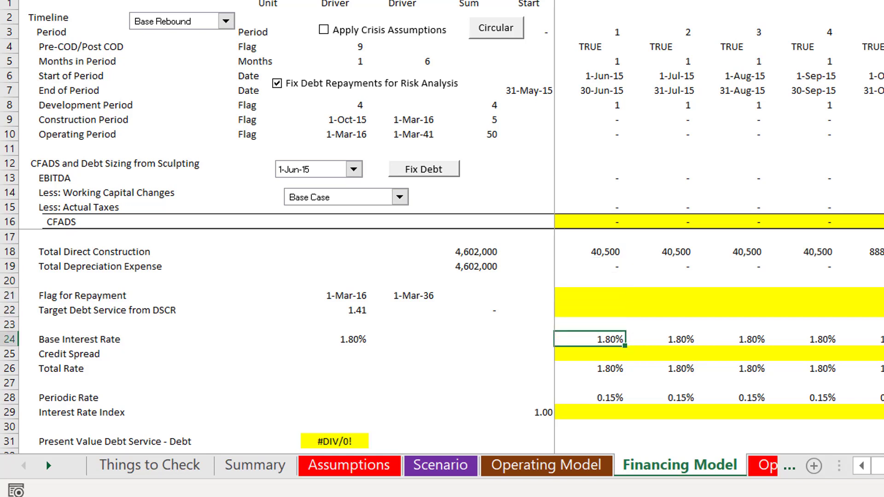
# Begin the first-period Flag for Repayment formula with AND, testing the period start against the absolute repayment start date, K6>=$G$21.
pyautogui.press('Up')
pyautogui.press('Up')
pyautogui.press('Up')
pyautogui.press('Up')
pyautogui.press('Up')
pyautogui.press('Up')
pyautogui.press('Up')
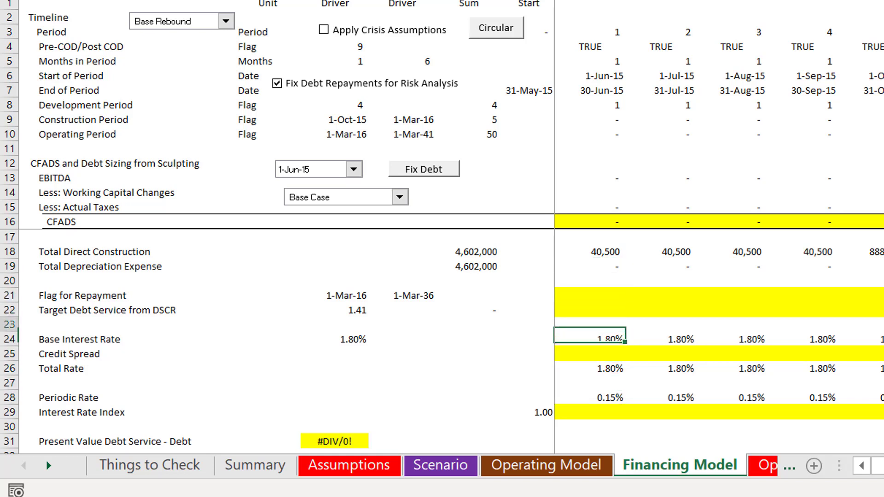
pyautogui.write('=')
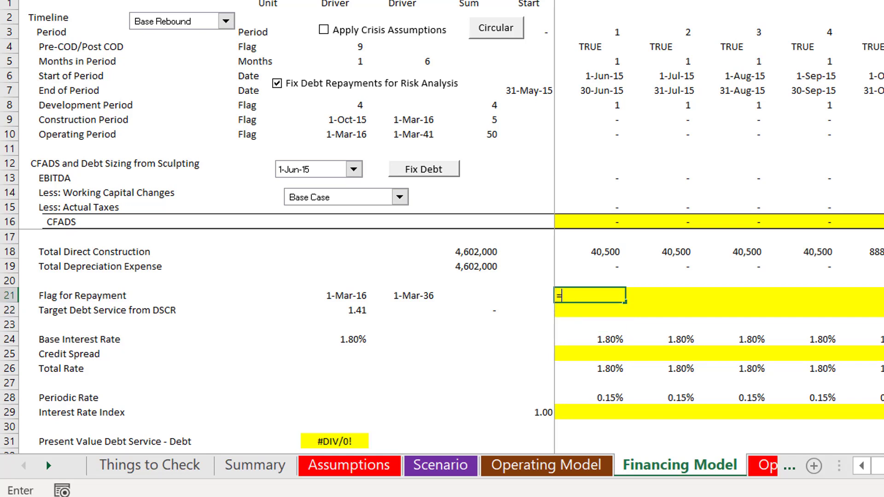
pyautogui.write('and(')
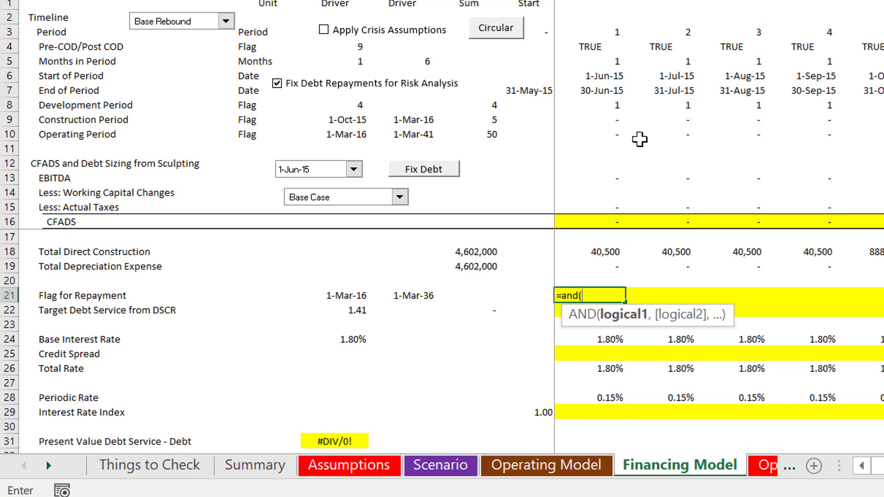
pyautogui.click(606, 78)
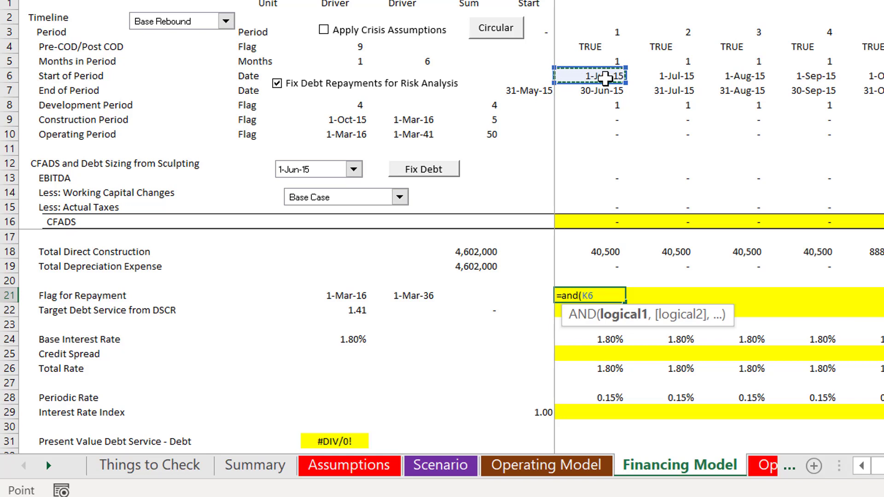
pyautogui.write('>=')
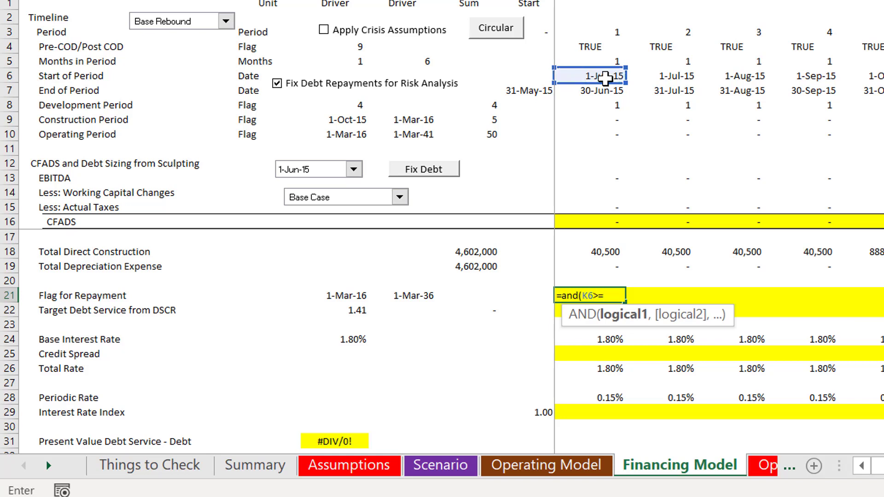
pyautogui.press('Left')
pyautogui.press('Left')
pyautogui.press('Left')
pyautogui.press('Left')
pyautogui.press('F4')
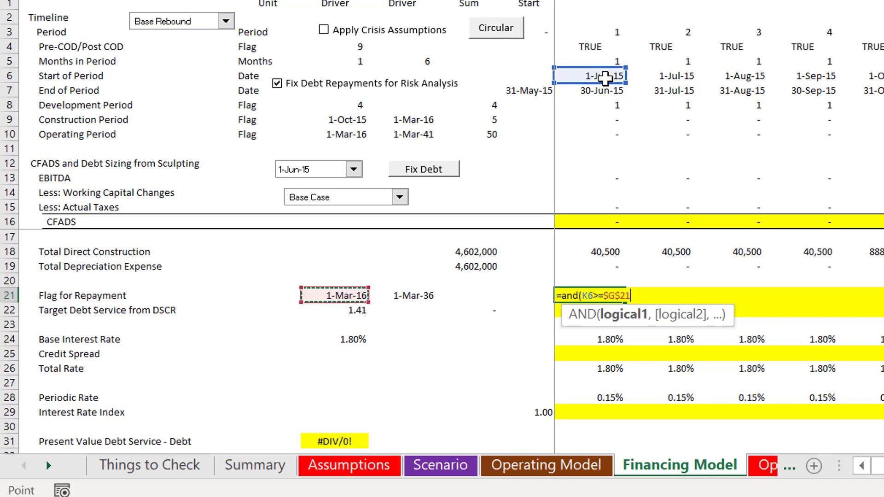
# Complete the repayment flag's AND test with the period start before the absolute repayment end date, K6<$H$21.
pyautogui.write(',')
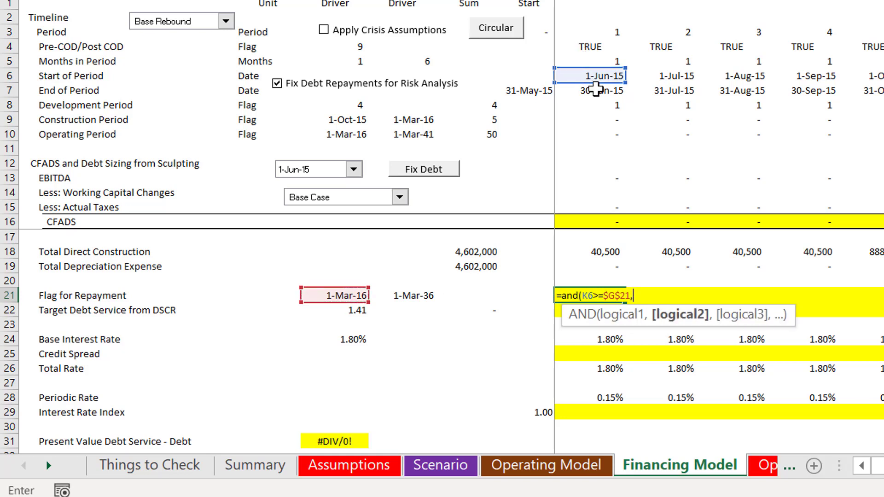
pyautogui.click(585, 77)
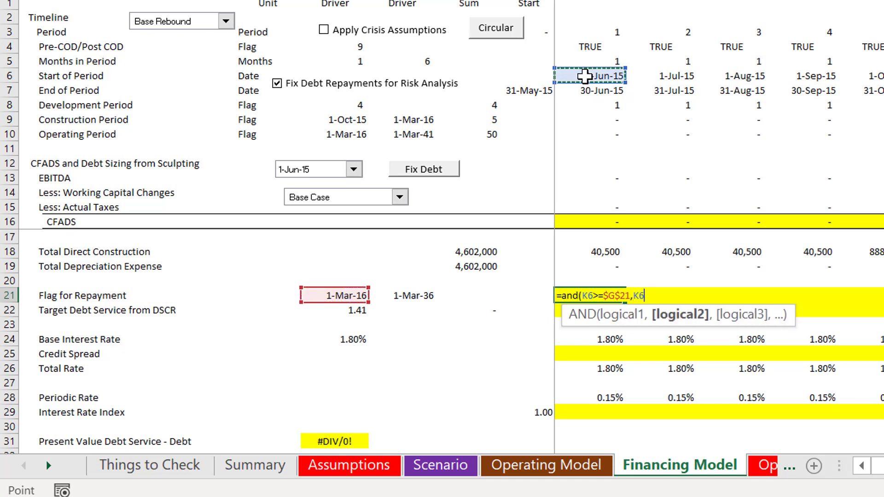
pyautogui.write('<')
pyautogui.press('Left')
pyautogui.press('Left')
pyautogui.press('Left')
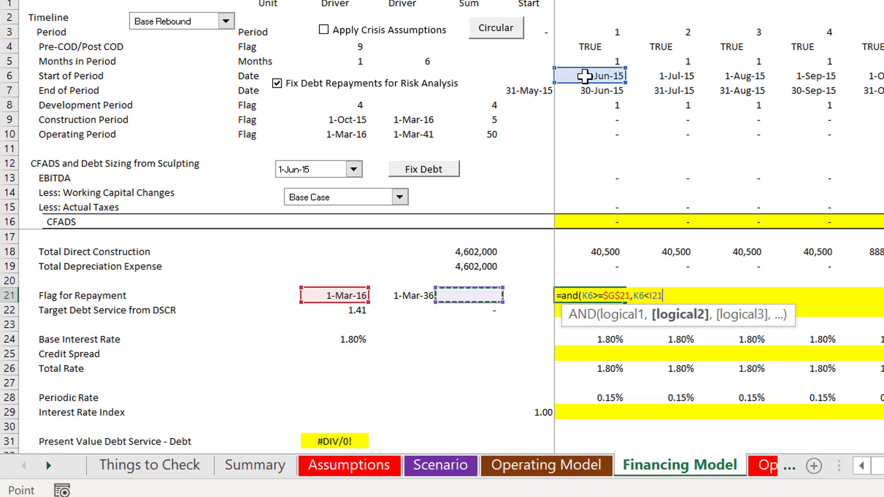
pyautogui.press('F4')
pyautogui.write(')')
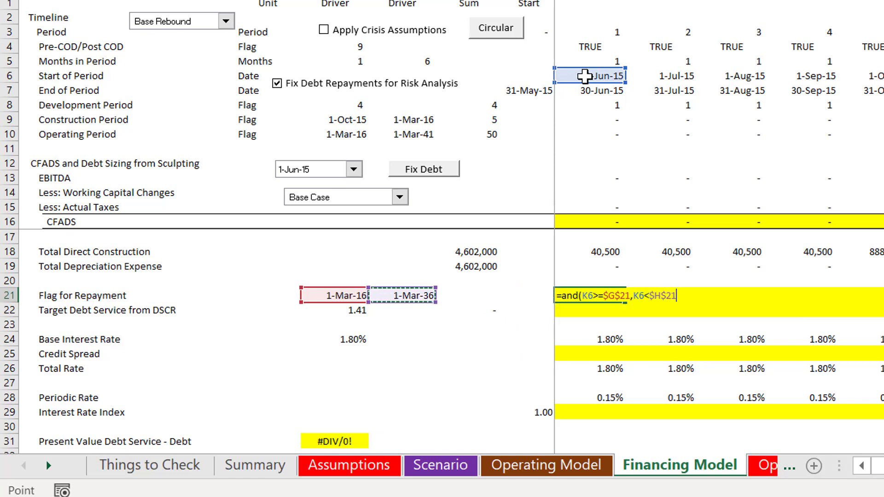
pyautogui.hotkey('ctrl', 'Return')
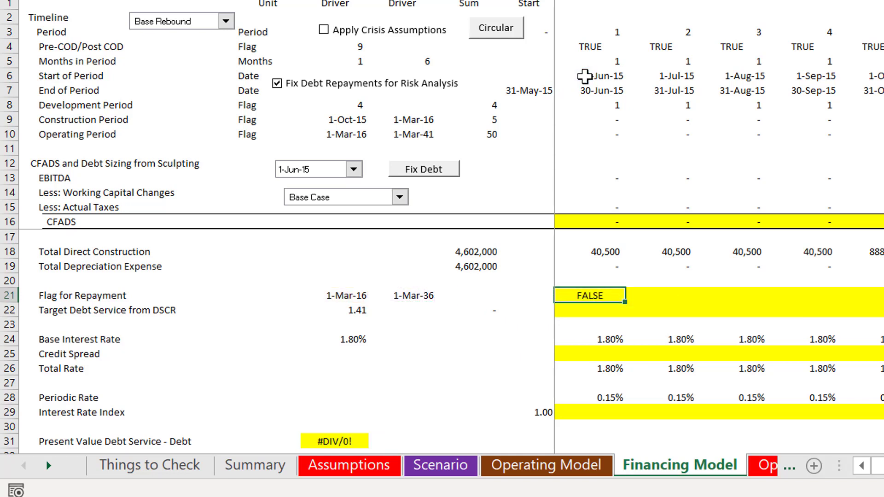
# Multiply the repayment flag formula by 1 and fill it across all periods of the row.
pyautogui.press('F2')
pyautogui.write('*1')
pyautogui.hotkey('ctrl', 'Return')
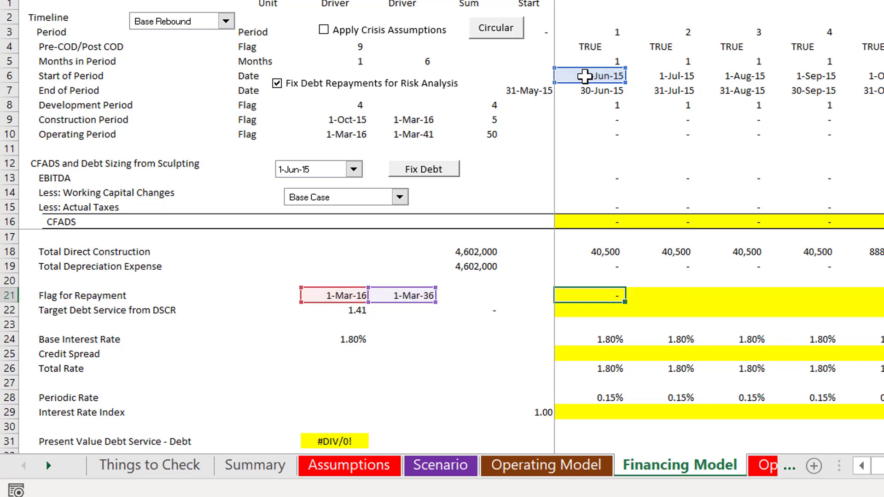
pyautogui.hotkey('ctrl', 'shift', 'Right')
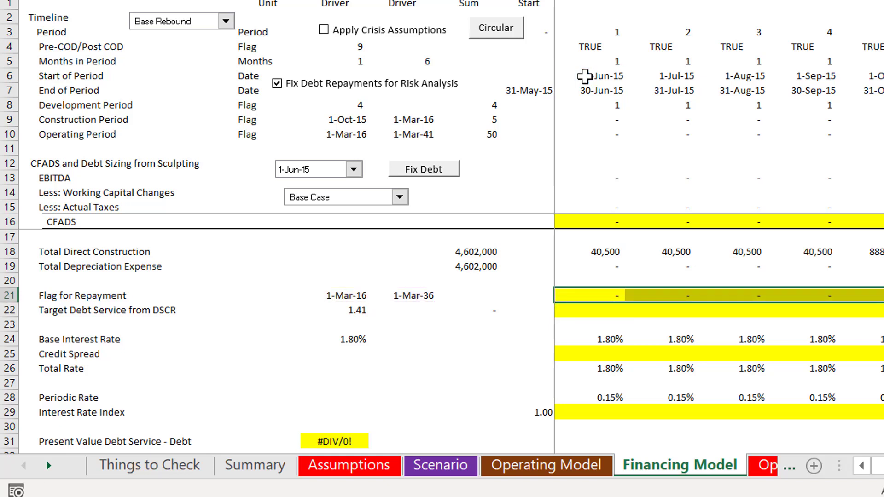
# Calculate first-period Target Debt Service as CFADS divided by the absolute DSCR times the repayment flag, =K16/$G$22*K21.
pyautogui.press('Down')
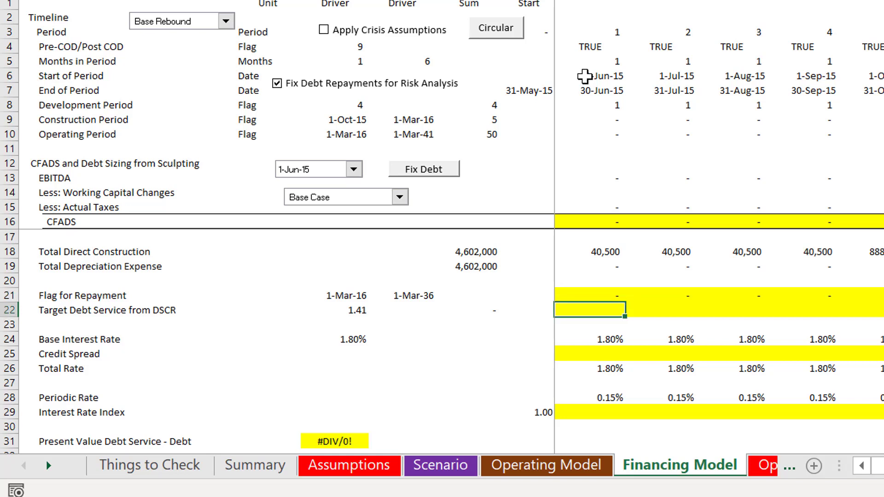
pyautogui.write('=')
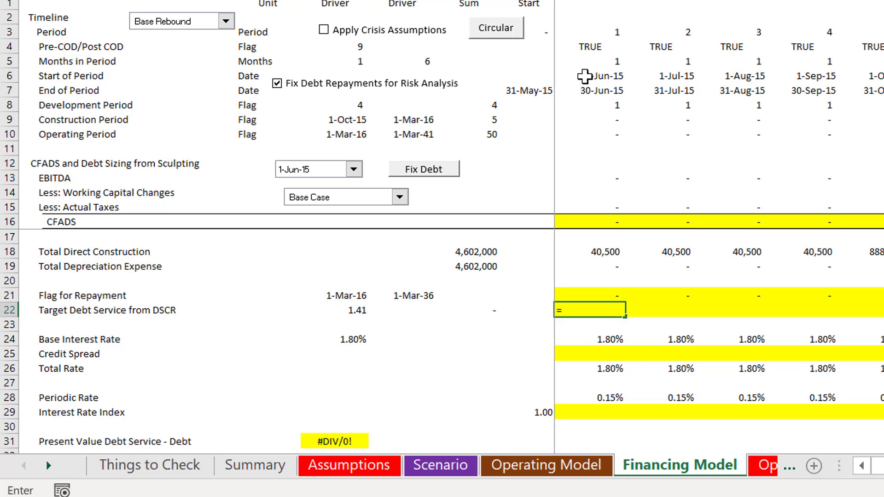
pyautogui.press('Up')
pyautogui.press('Up')
pyautogui.press('Up')
pyautogui.press('Up')
pyautogui.press('Up')
pyautogui.press('Up')
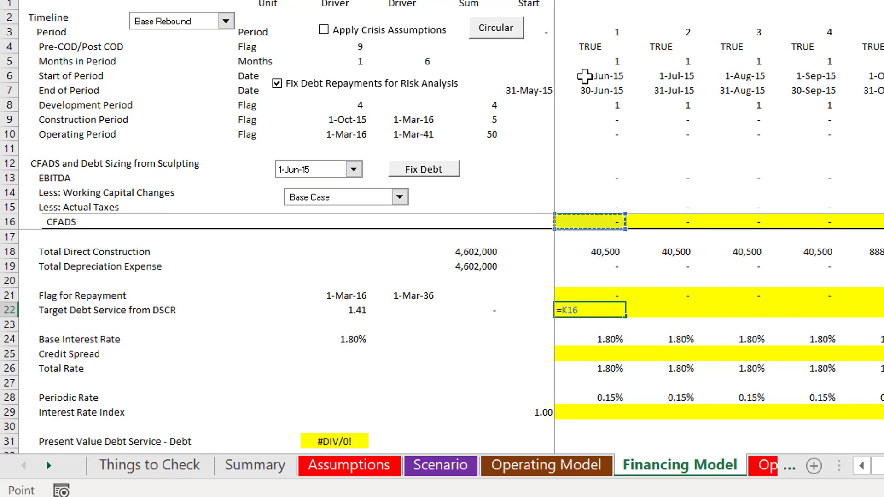
pyautogui.write('/')
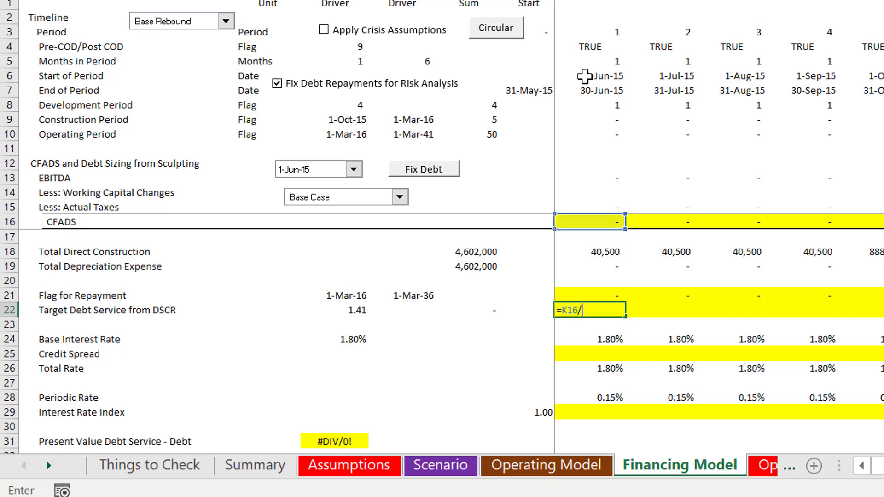
pyautogui.press('Left')
pyautogui.press('Left')
pyautogui.press('Left')
pyautogui.press('Left')
pyautogui.press('F4')
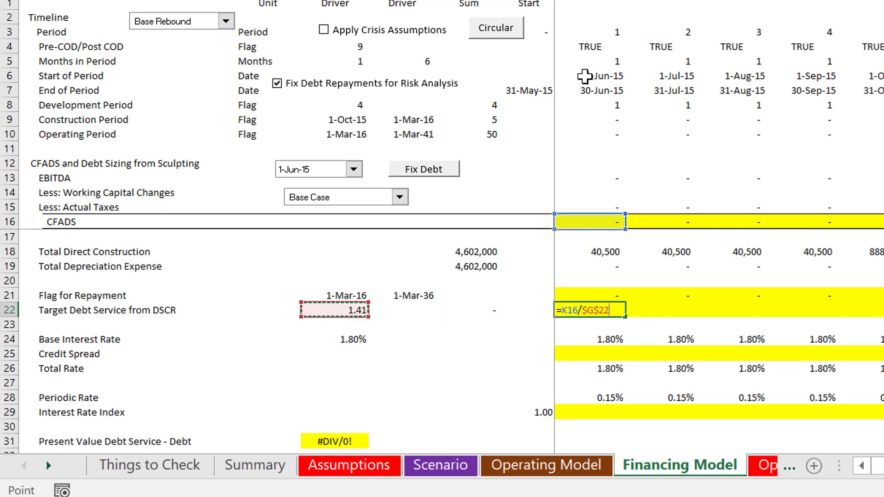
pyautogui.write('*')
pyautogui.press('Up')
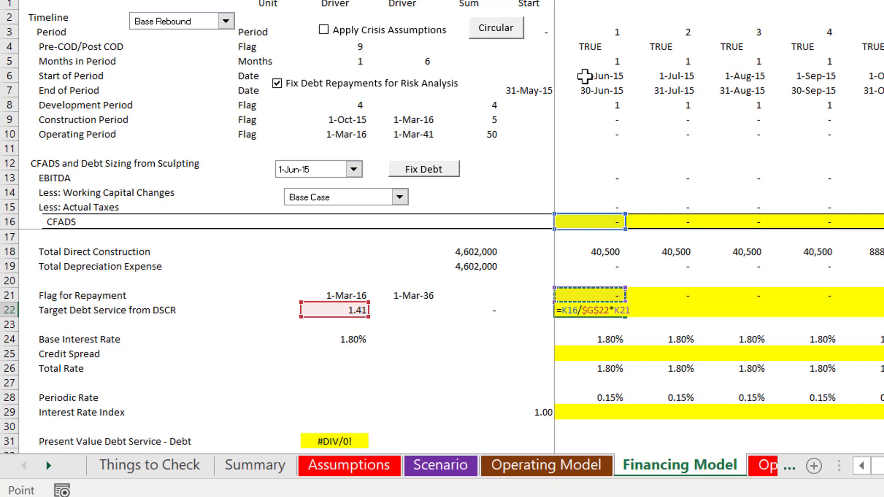
pyautogui.hotkey('ctrl', 'Return')
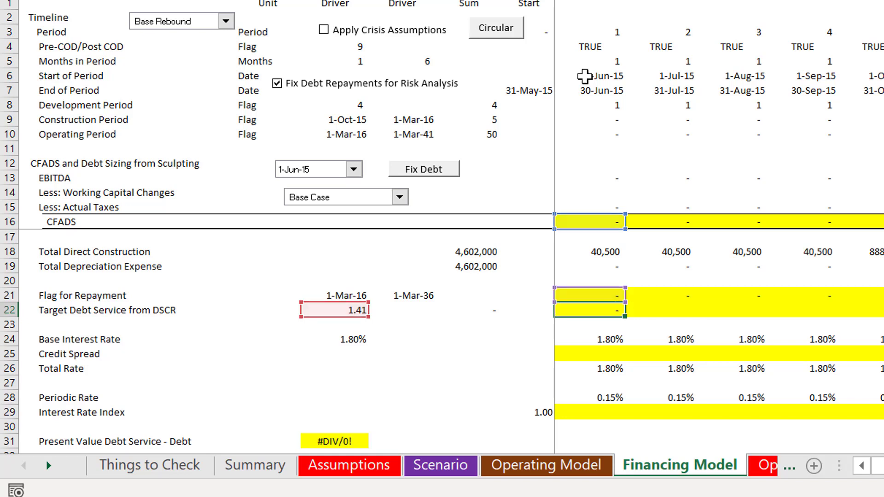
# Fill the Target Debt Service from DSCR formula across all periods of the row.
pyautogui.hotkey('ctrl', 'shift', 'Right')
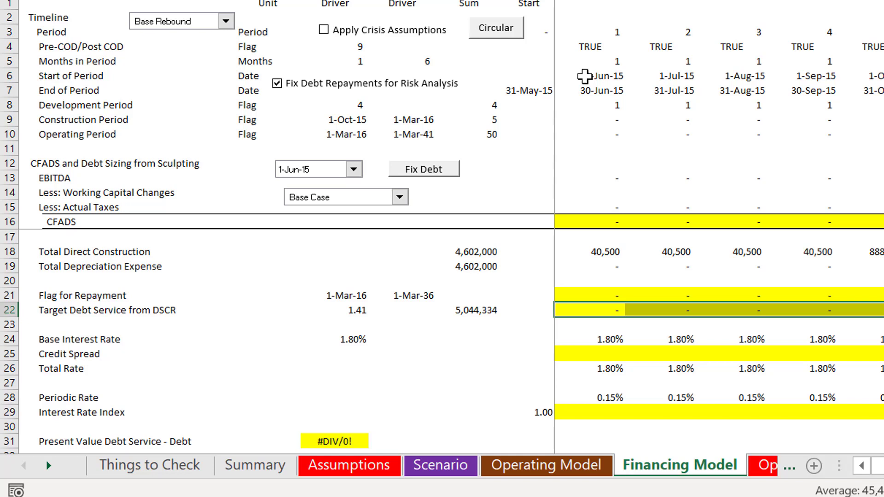
pyautogui.press('Down')
pyautogui.press('Down')
pyautogui.press('Down')
pyautogui.press('Down')
pyautogui.press('Down')
pyautogui.press('Down')
pyautogui.press('Down')
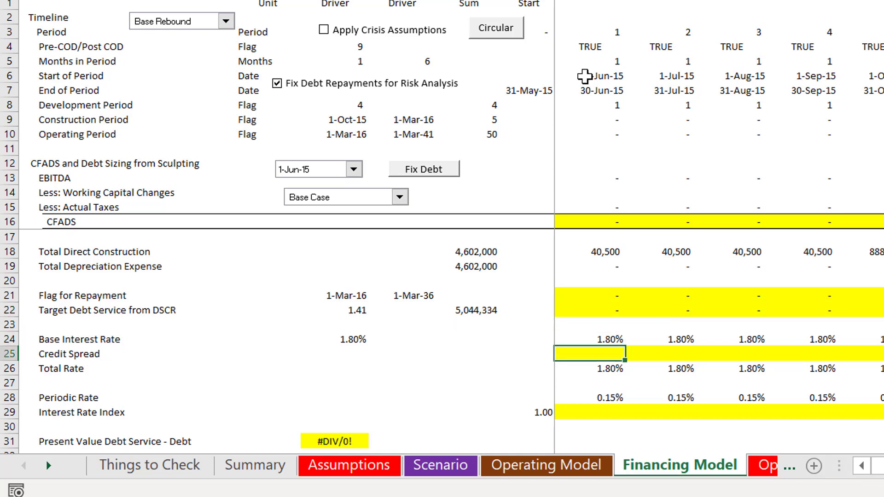
# Look over the rows from Credit Spread down to the debt Opening Balance for the remaining yellow exercise cells.
pyautogui.press('Down')
pyautogui.press('Down')
pyautogui.press('Down')
pyautogui.press('Down')
pyautogui.press('Down')
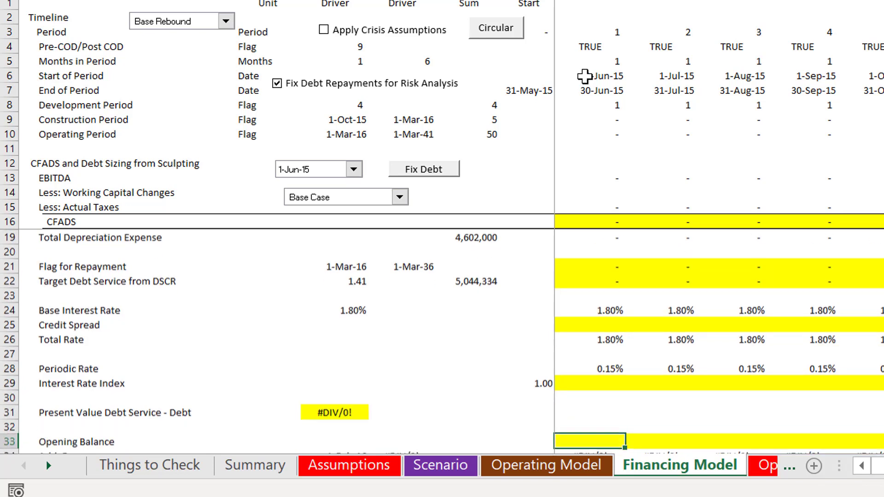
pyautogui.press('Up')
pyautogui.press('Up')
pyautogui.press('Up')
pyautogui.press('Up')
pyautogui.press('Up')
pyautogui.press('Up')
pyautogui.press('Up')
pyautogui.press('Up')
pyautogui.press('Up')
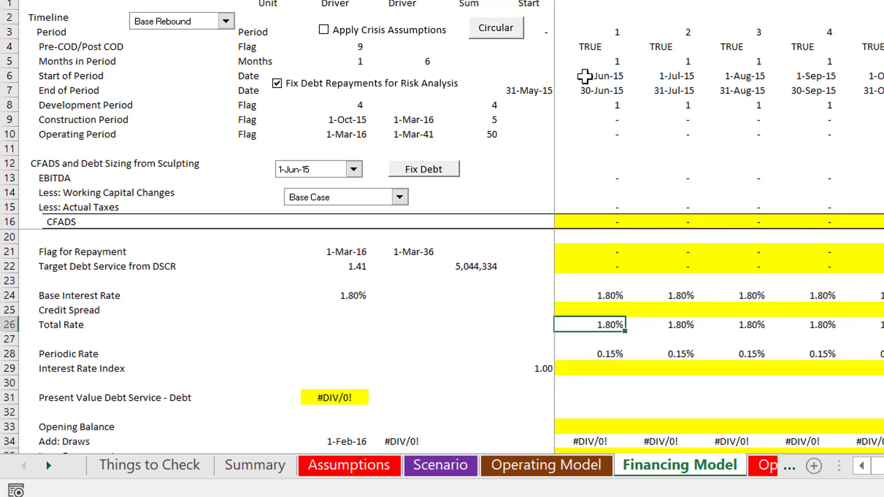
# Begin the first-period Credit Spread formula with LOOKUP, using the period start K6 as the lookup value.
pyautogui.press('Left')
pyautogui.press('Left')
pyautogui.press('Left')
pyautogui.press('Right')
pyautogui.press('Right')
pyautogui.press('Right')
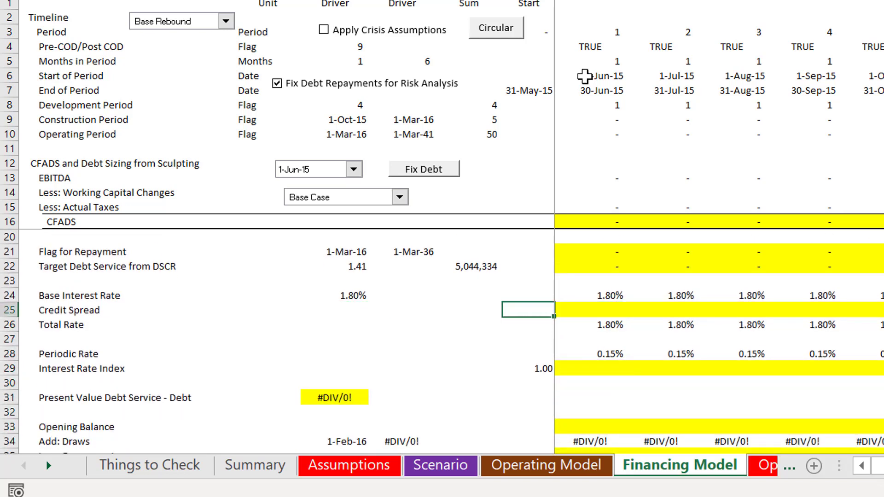
pyautogui.write('=loo')
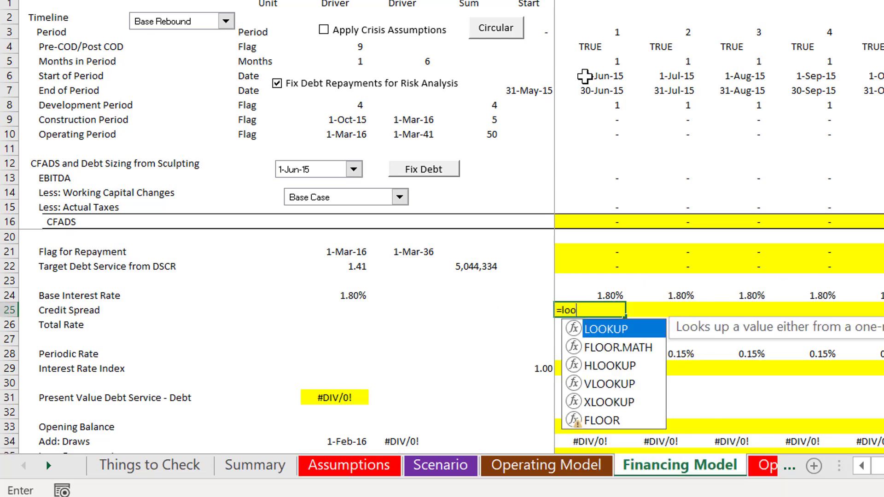
pyautogui.press('Tab')
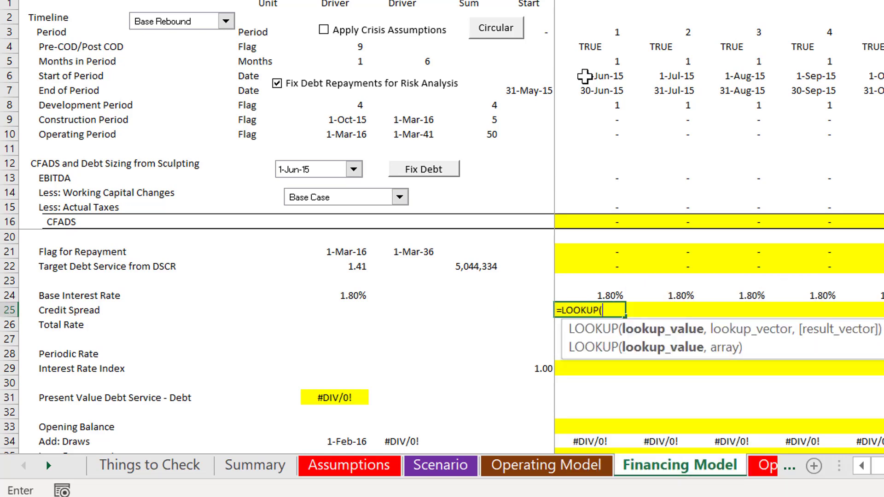
pyautogui.click(585, 76)
pyautogui.write(',')
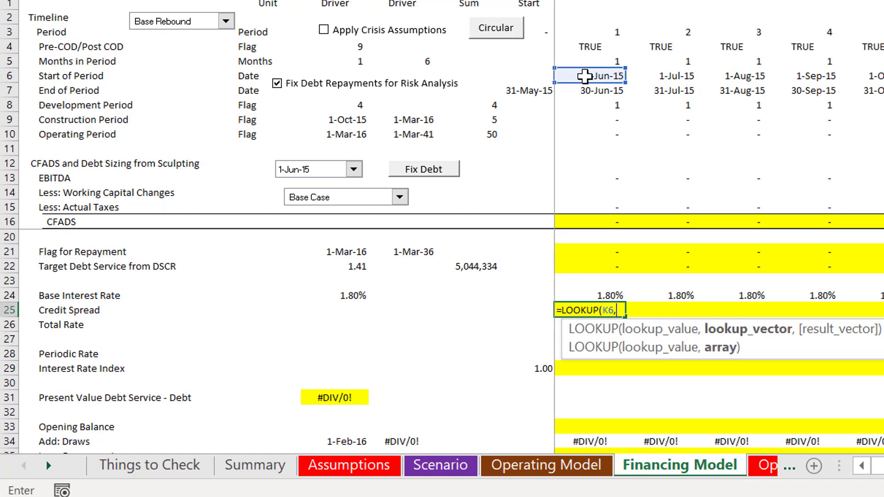
# Complete the credit spread LOOKUP with the Assumptions sheet's date row 144 as lookup vector and Credit Spread row 145 as result vector.
pyautogui.hotkey('ctrl', 'pageup')
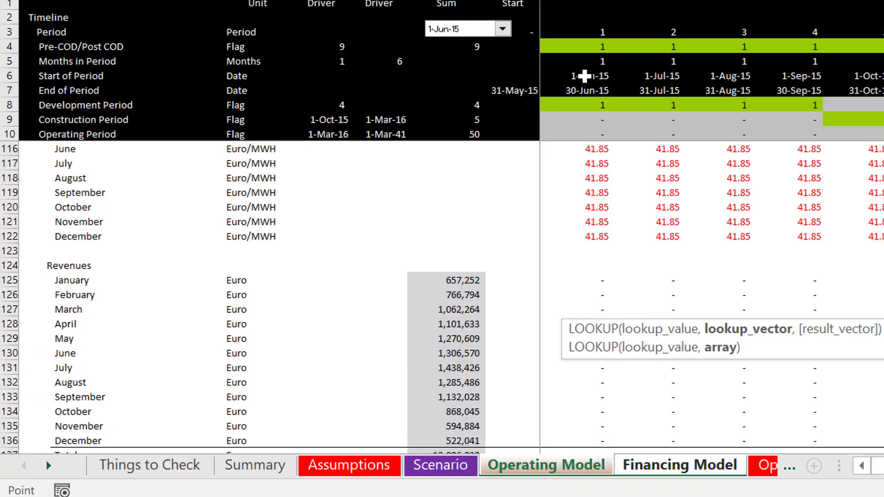
pyautogui.hotkey('ctrl', 'pageup')
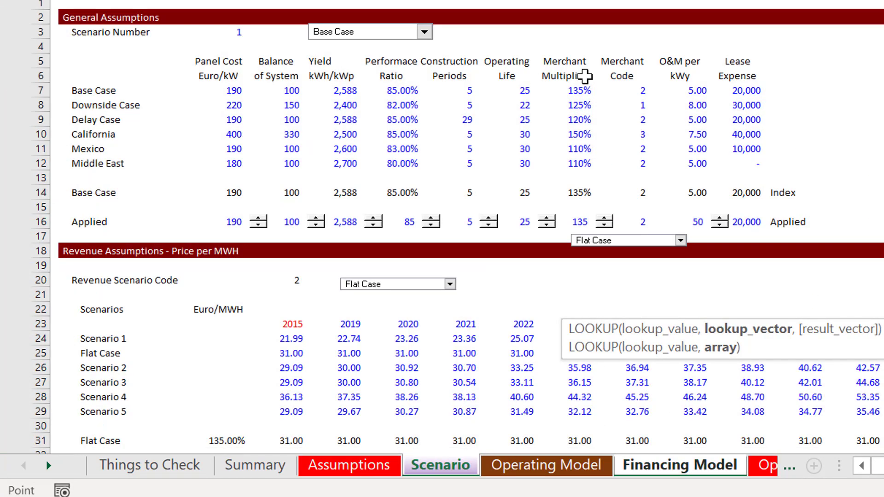
pyautogui.hotkey('ctrl', 'pageup')
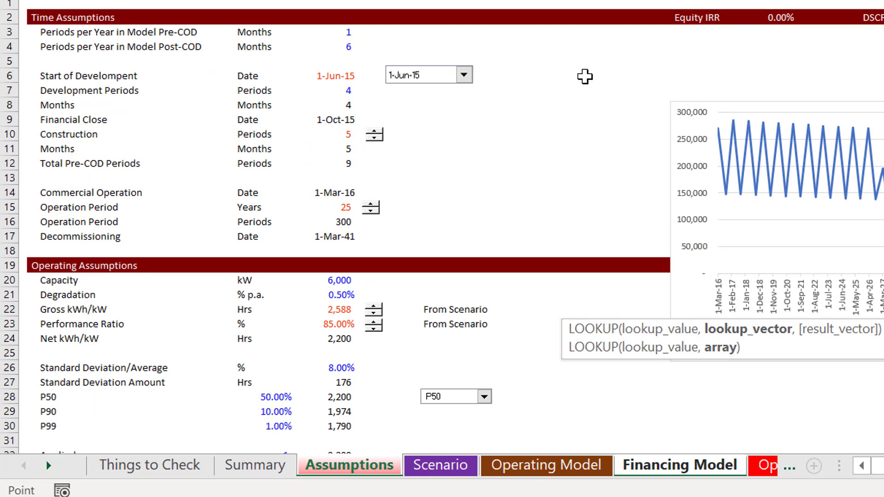
pyautogui.press('pagedown')
pyautogui.press('pagedown')
pyautogui.press('pagedown')
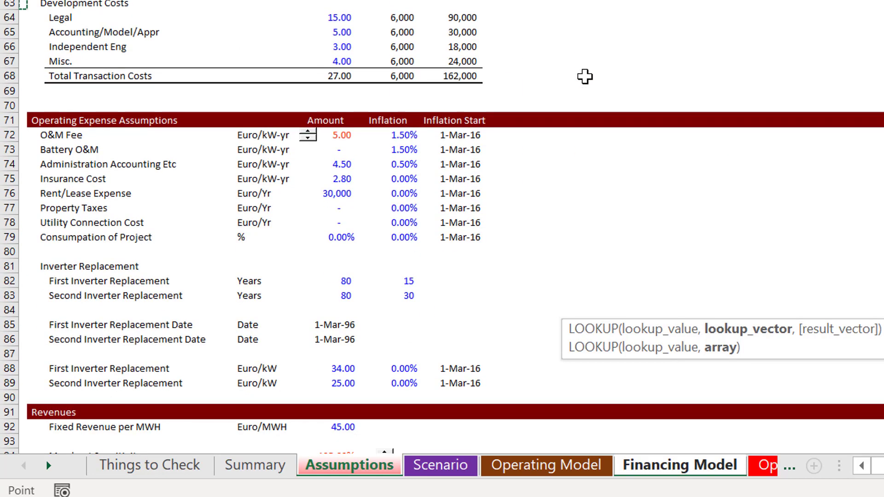
pyautogui.press('pagedown')
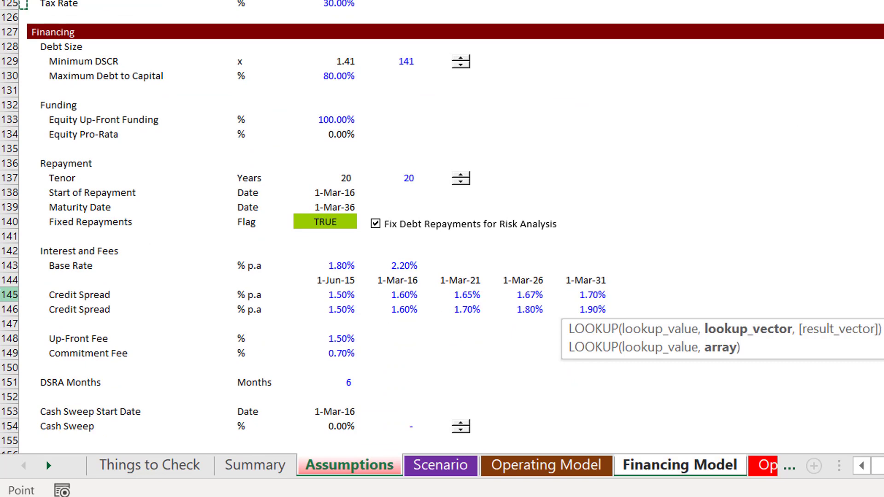
pyautogui.click(4, 282)
pyautogui.write(',')
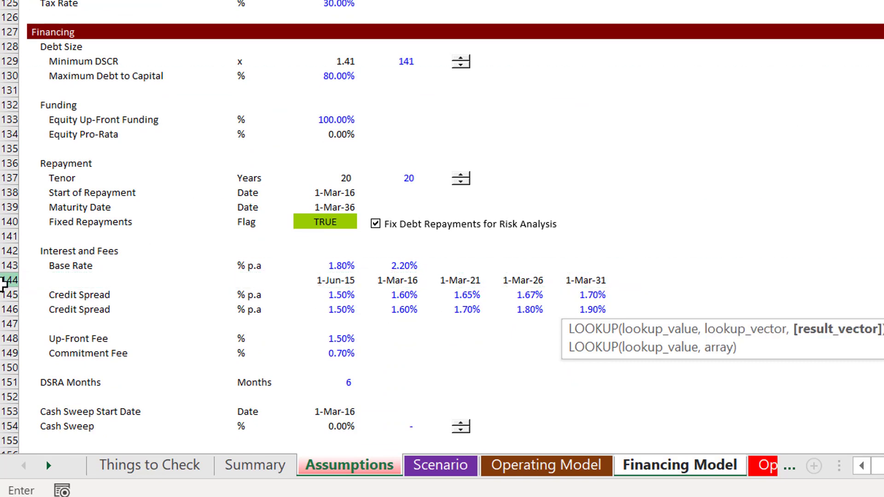
pyautogui.click(7, 293)
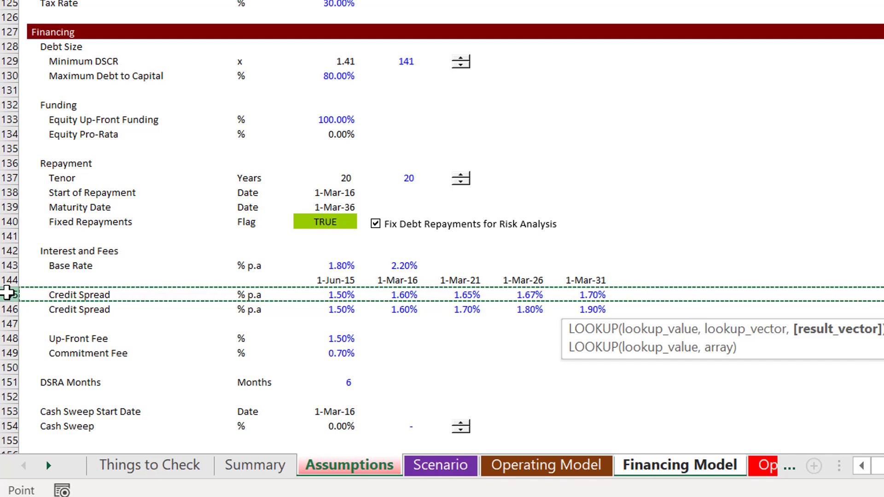
pyautogui.press('Return')
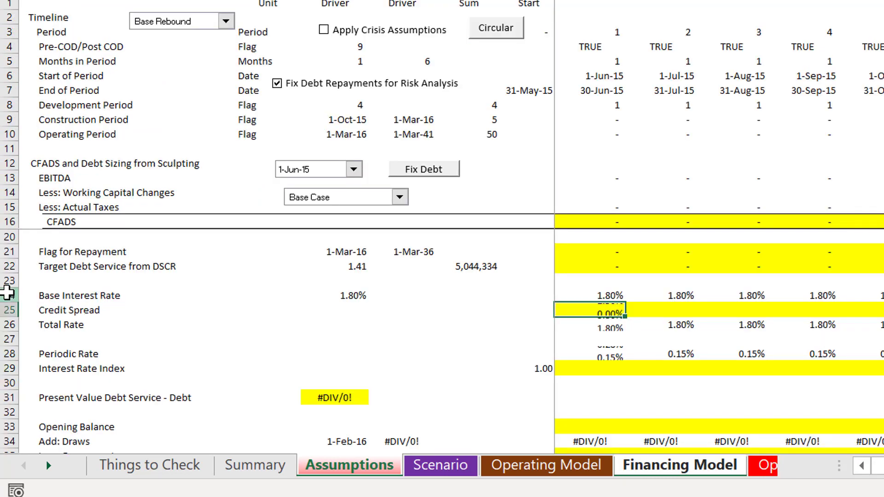
# Fill the Credit Spread lookup formula across all periods of the row.
pyautogui.press('Up')
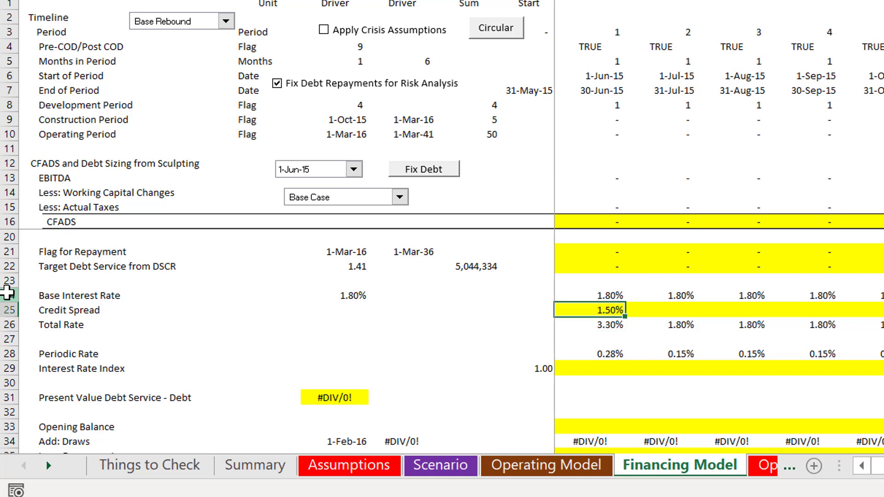
pyautogui.hotkey('ctrl', 'shift', 'Right')
pyautogui.hotkey('ctrl', 'r')
pyautogui.press('Down')
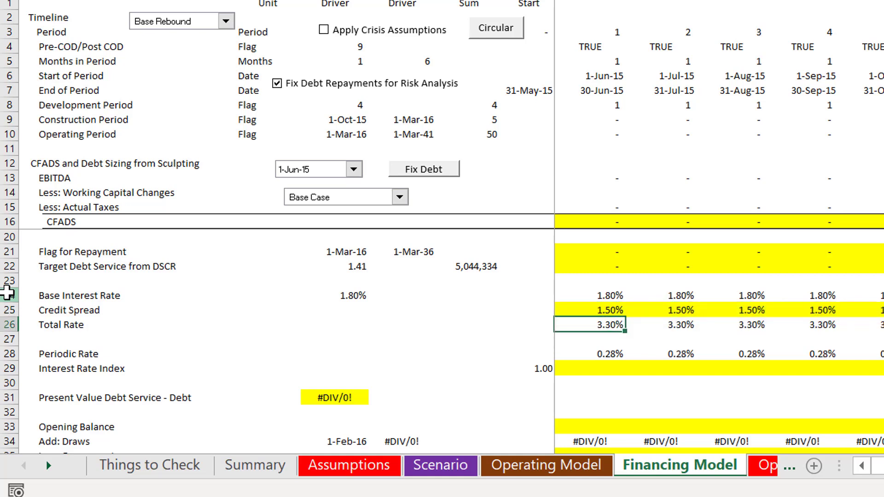
# Inspect the first-period Total Rate and Periodic Rate formulas and compare the timeline on the Operating Model sheet.
pyautogui.press('F2')
pyautogui.press('Escape')
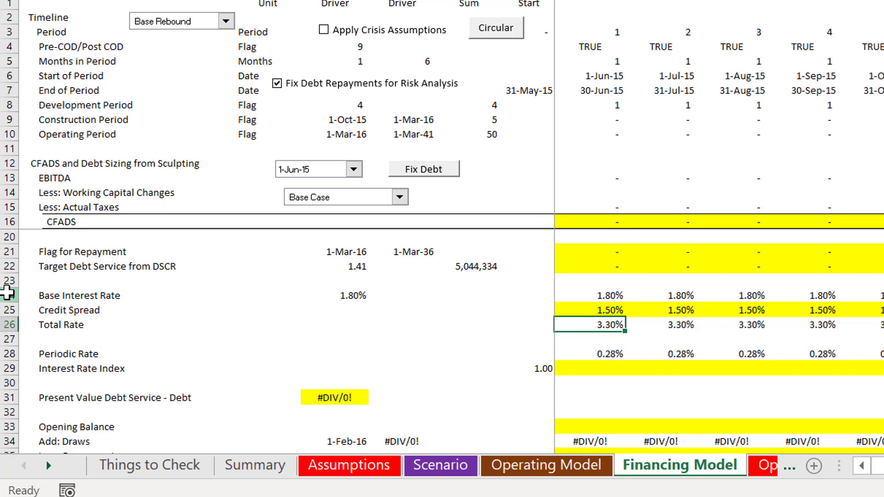
pyautogui.press('Down')
pyautogui.press('Down')
pyautogui.press('Down')
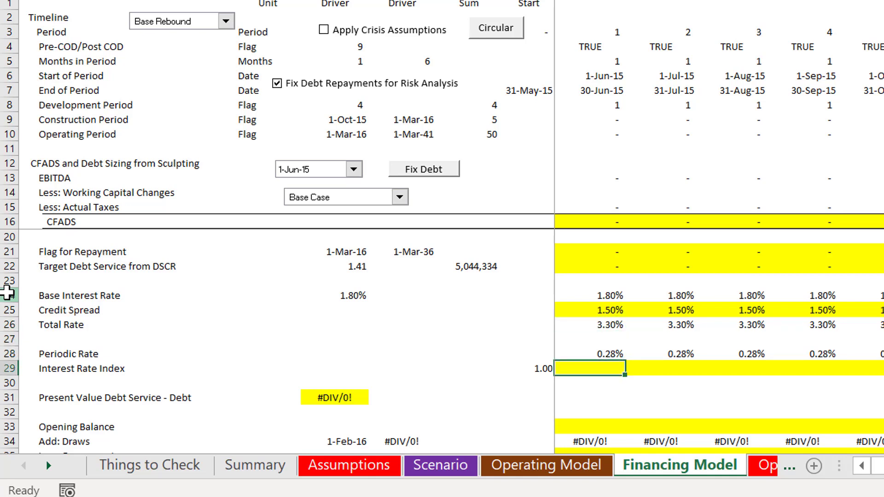
pyautogui.press('Left')
pyautogui.press('Right')
pyautogui.press('Up')
pyautogui.press('F2')
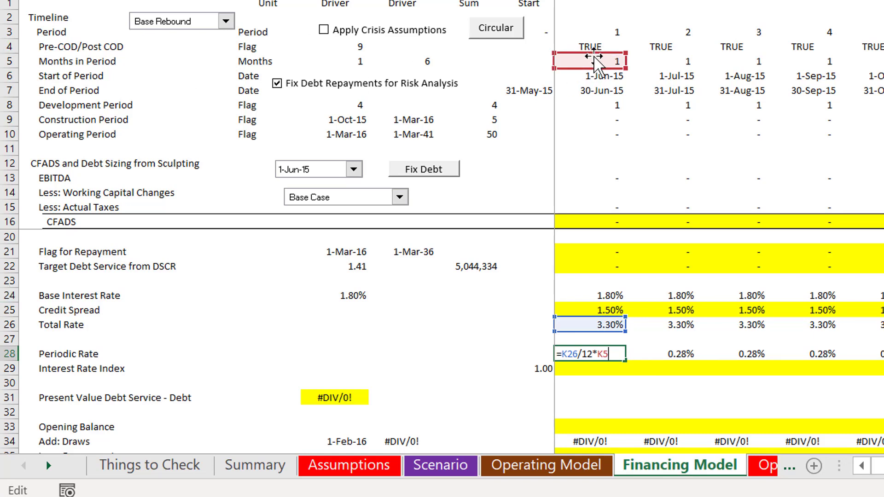
pyautogui.press('Escape')
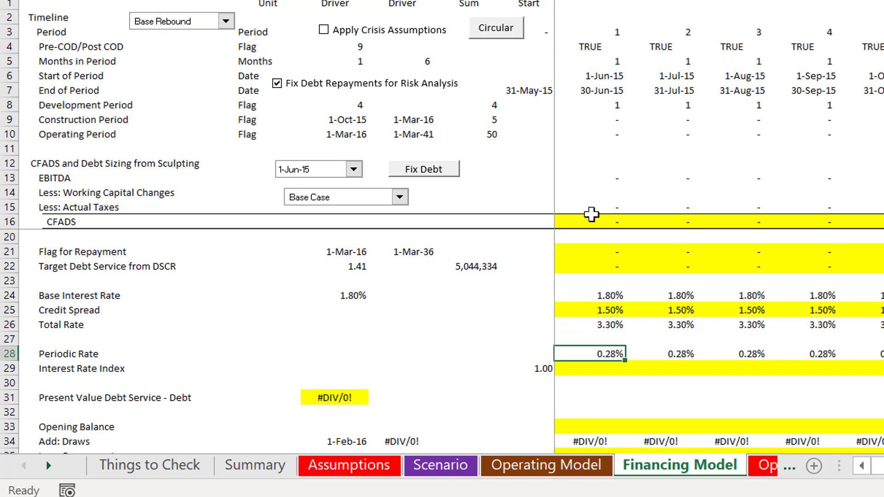
pyautogui.hotkey('ctrl', 'pageup')
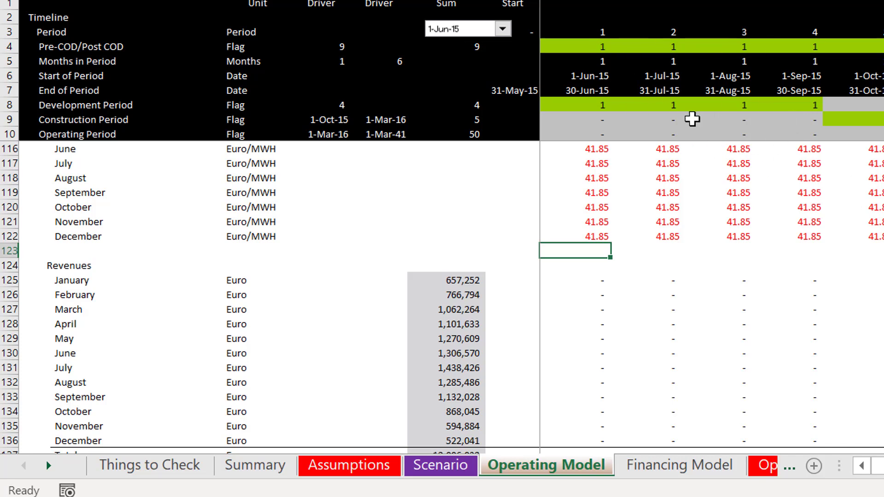
pyautogui.hotkey('ctrl', 'pagedown')
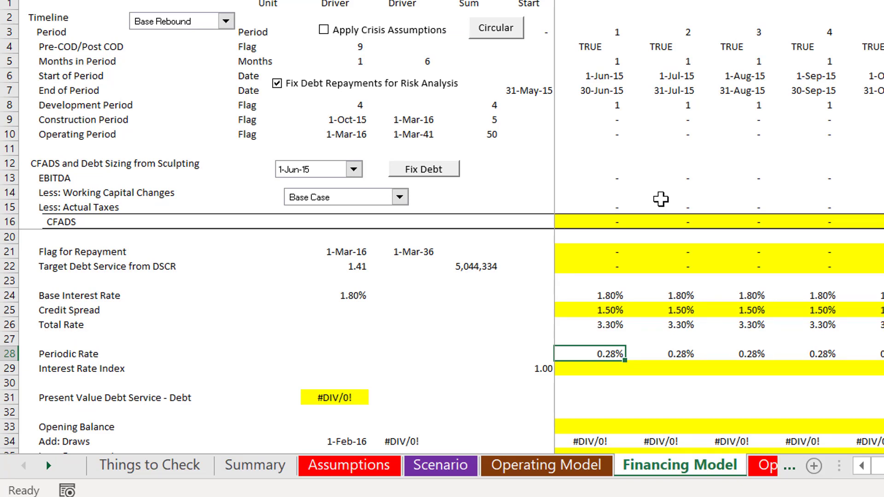
# Begin the first-period Interest Rate Index formula as the prior index times one plus the periodic rate, =J29*(1+K28.
pyautogui.press('Down')
pyautogui.write('=')
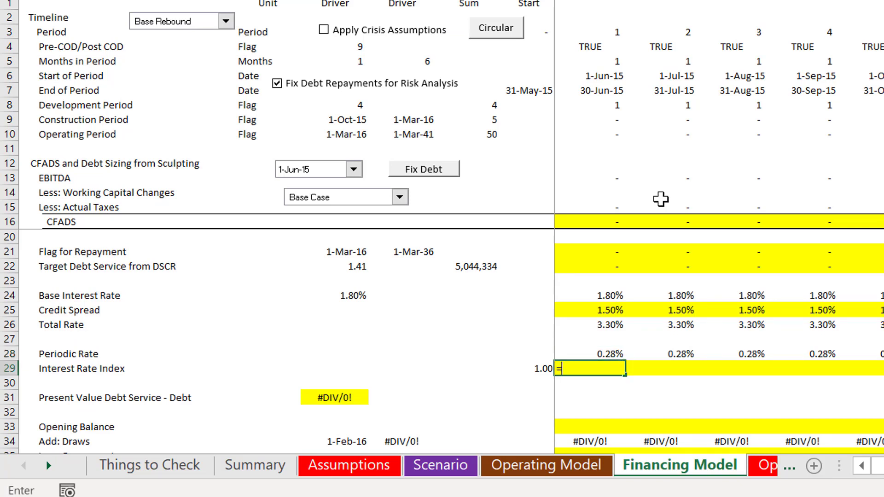
pyautogui.press('Left')
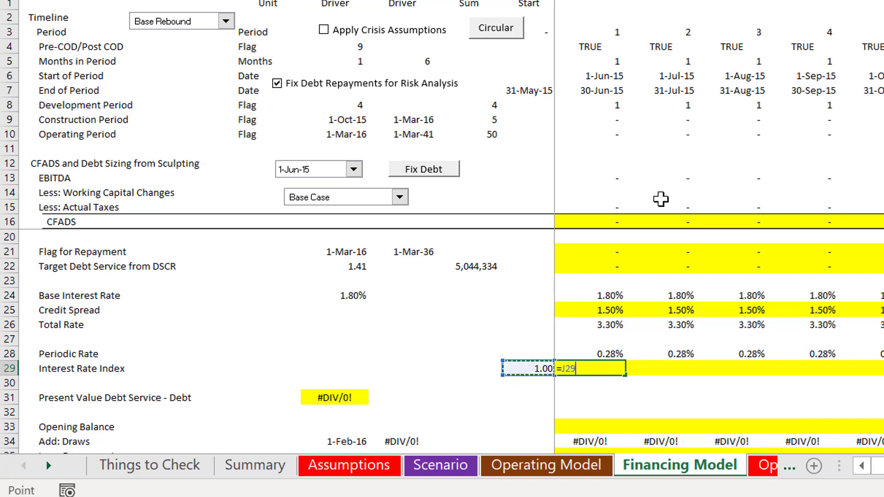
pyautogui.write('*(1+')
pyautogui.press('Up')
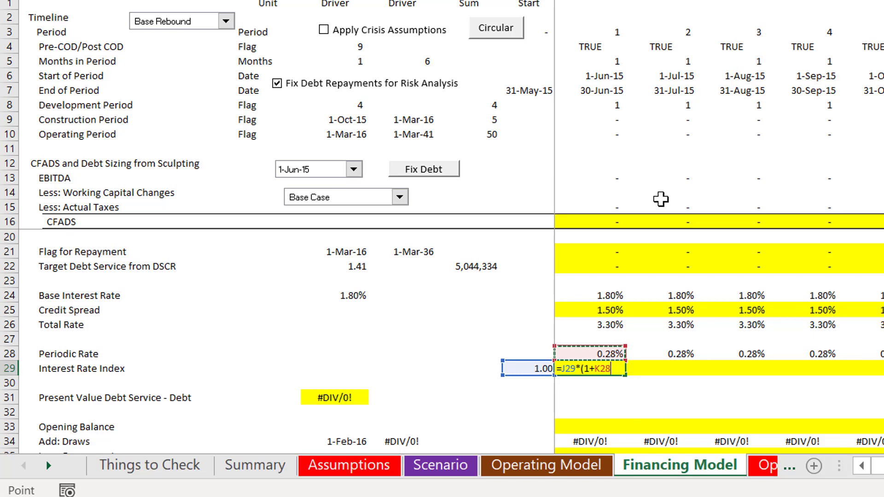
# Complete the index formula by multiplying the periodic rate by repayment flag K21, =J29*(1+K28*K21), and fill it across all periods.
pyautogui.write('*')
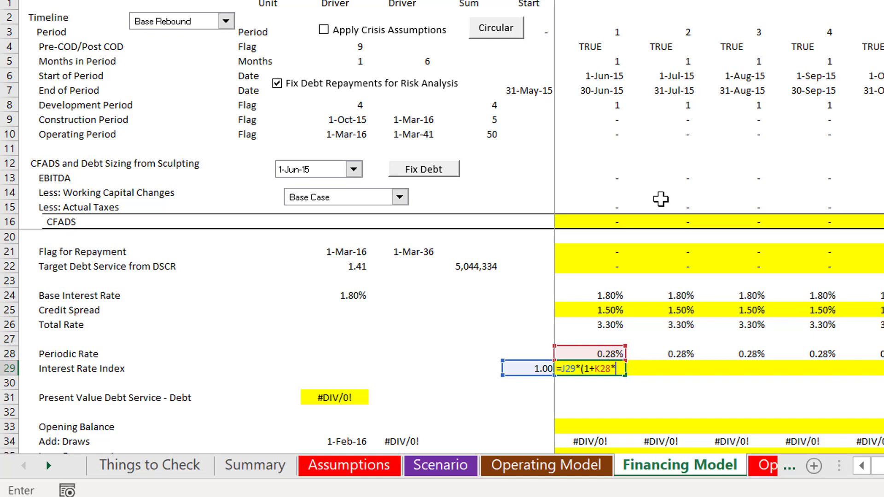
pyautogui.press('Up')
pyautogui.press('Up')
pyautogui.press('Up')
pyautogui.press('Up')
pyautogui.press('Up')
pyautogui.press('Up')
pyautogui.press('Up')
pyautogui.press('Up')
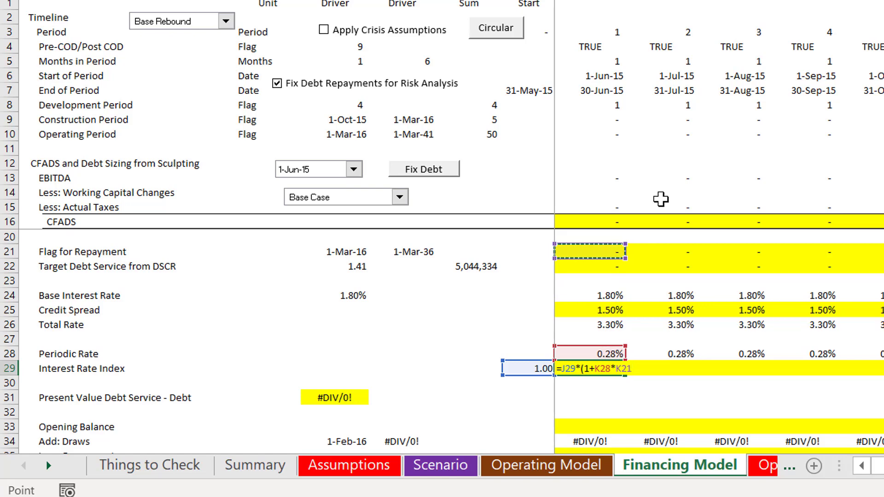
pyautogui.press('Return')
pyautogui.write('n')
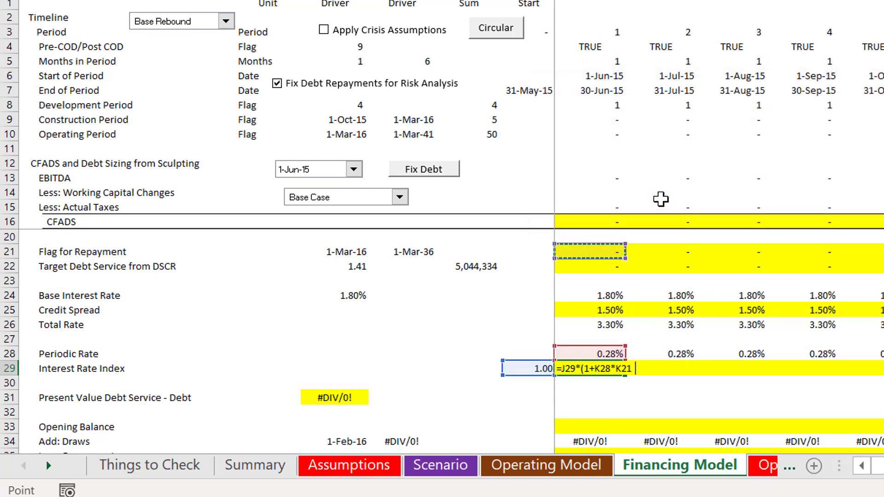
pyautogui.write(')')
pyautogui.press('Return')
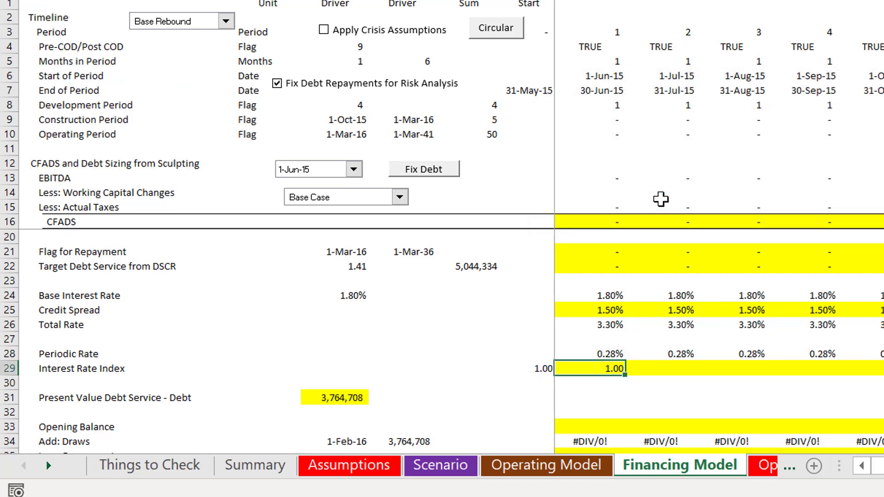
pyautogui.hotkey('ctrl', 'shift', 'Right')
pyautogui.hotkey('ctrl', 'r')
# Begin the Present Value Debt Service - Debt formula in G31 with the SUMPRODUCT function.
pyautogui.press('Down')
pyautogui.press('Down')
pyautogui.press('Left')
pyautogui.press('Left')
pyautogui.press('Left')
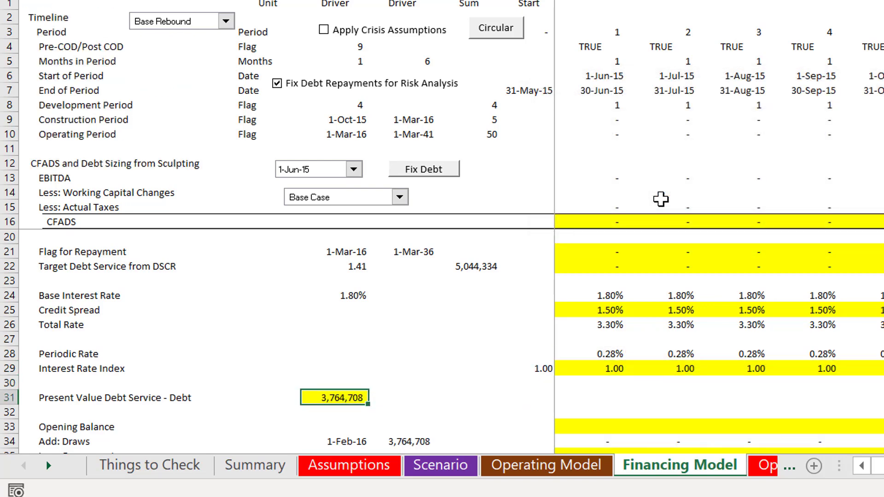
pyautogui.write('=')
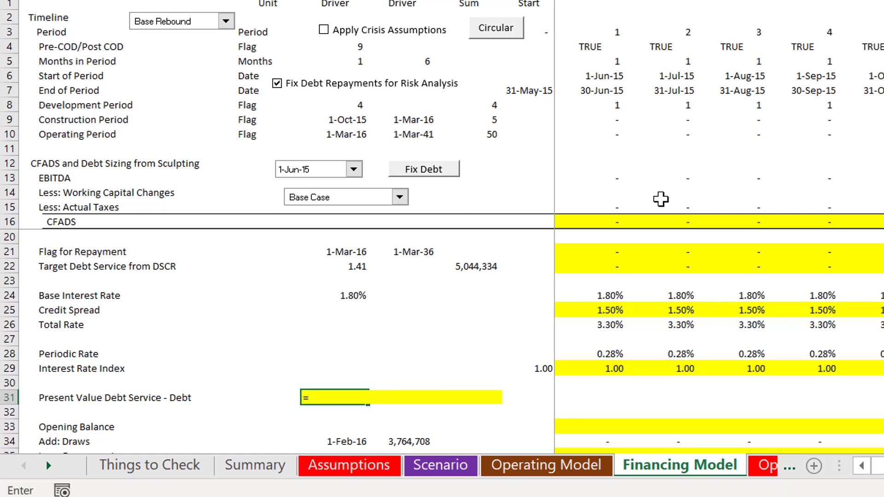
pyautogui.write('sim')
pyautogui.press('BackSpace')
pyautogui.press('BackSpace')
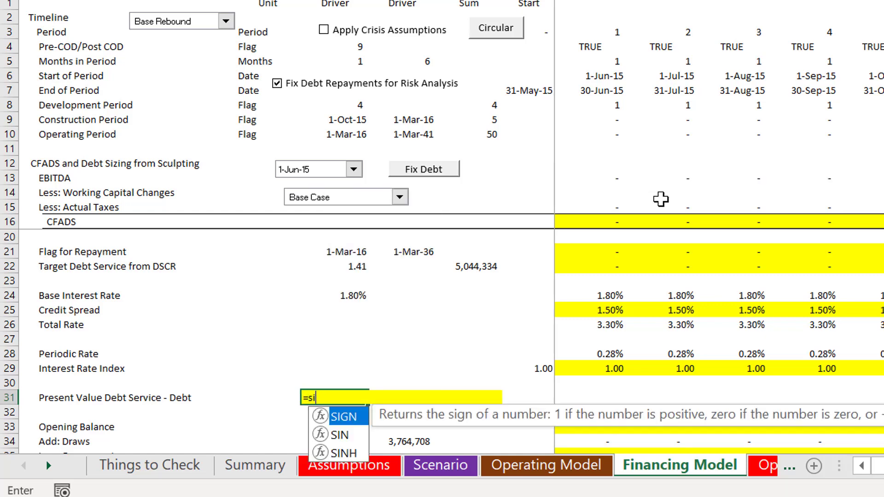
pyautogui.write('um')
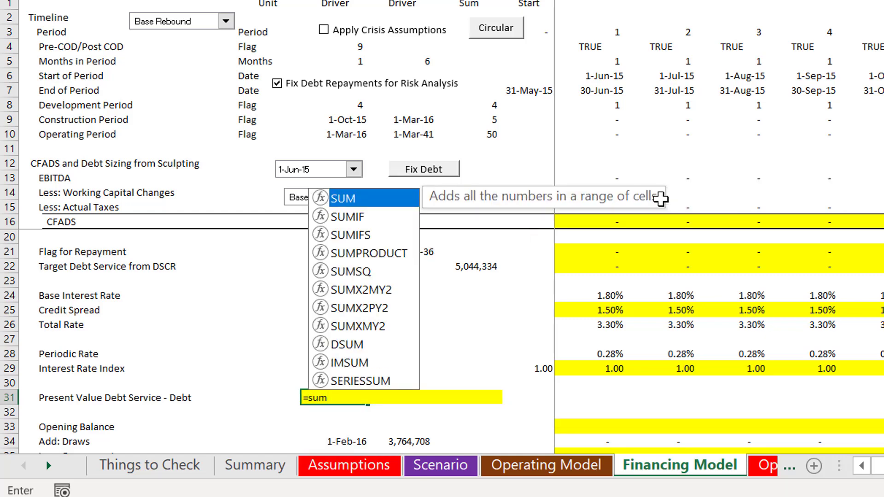
pyautogui.press('Down')
pyautogui.press('Down')
pyautogui.press('Down')
pyautogui.press('Tab')
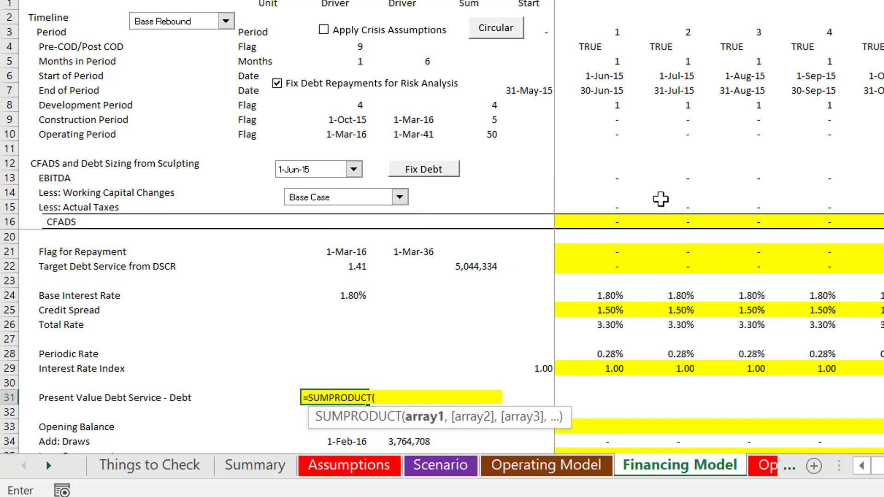
# Use the Target Debt Service from DSCR range K22:DQ22 as the numerator of the SUMPRODUCT formula.
pyautogui.press('Up')
pyautogui.press('Up')
pyautogui.press('Up')
pyautogui.press('Right')
pyautogui.press('Right')
pyautogui.press('Right')
pyautogui.press('Right')
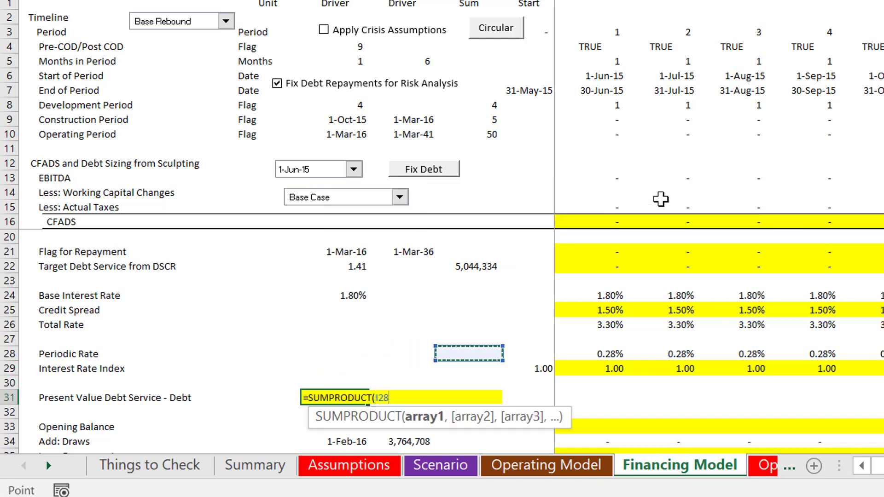
pyautogui.press('Up')
pyautogui.press('Up')
pyautogui.press('Up')
pyautogui.press('Up')
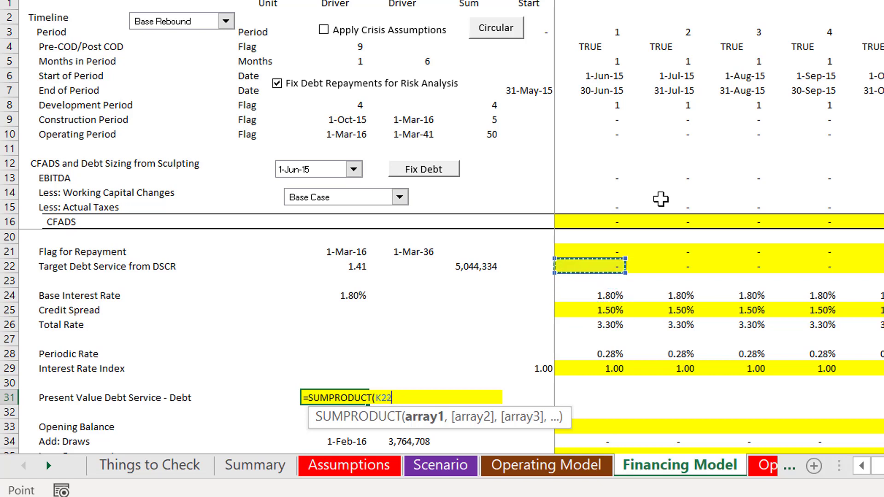
pyautogui.hotkey('ctrl', 'shift', 'Right')
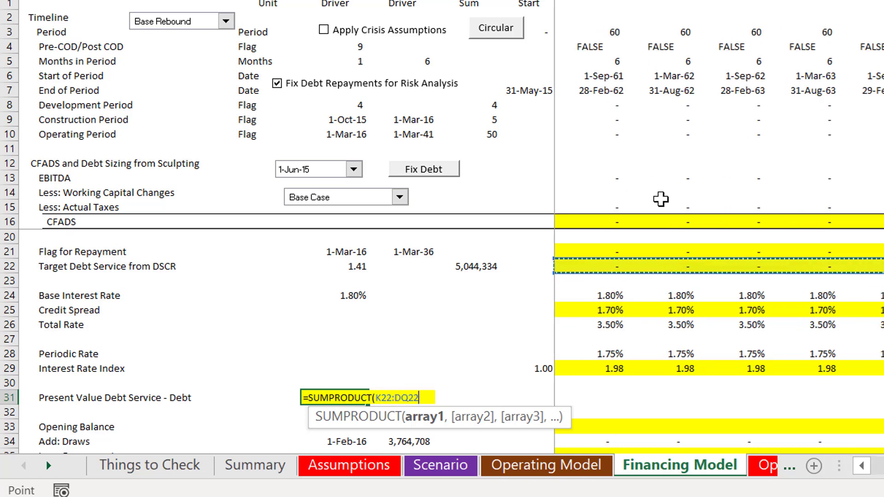
# Divide the debt service range by the Interest Rate Index range to complete =SUMPRODUCT(K22:DQ22/K29:DQ29).
pyautogui.write('/')
pyautogui.press('Up')
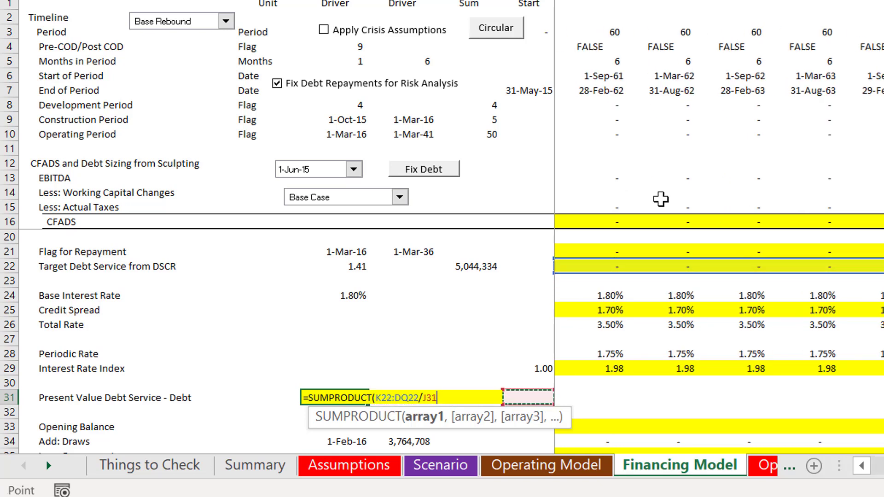
pyautogui.press('Right')
pyautogui.press('Up')
pyautogui.hotkey('ctrl', 'shift', 'Right')
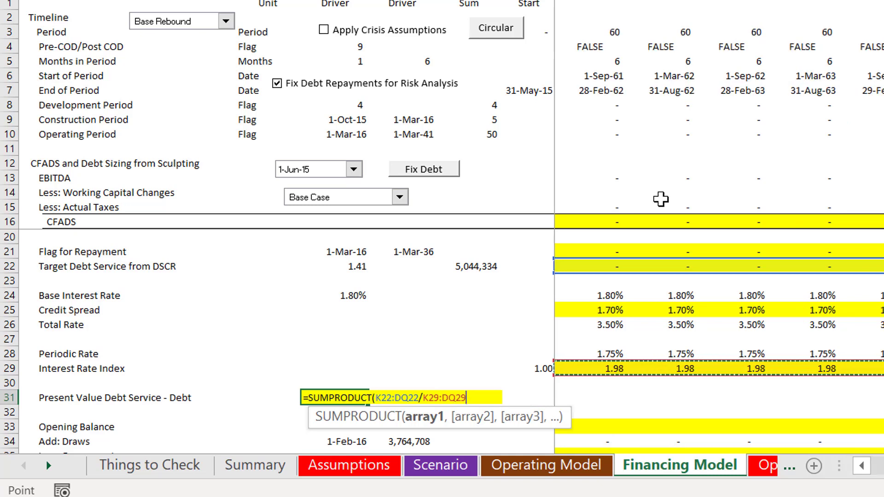
pyautogui.write(')')
pyautogui.press('Return')
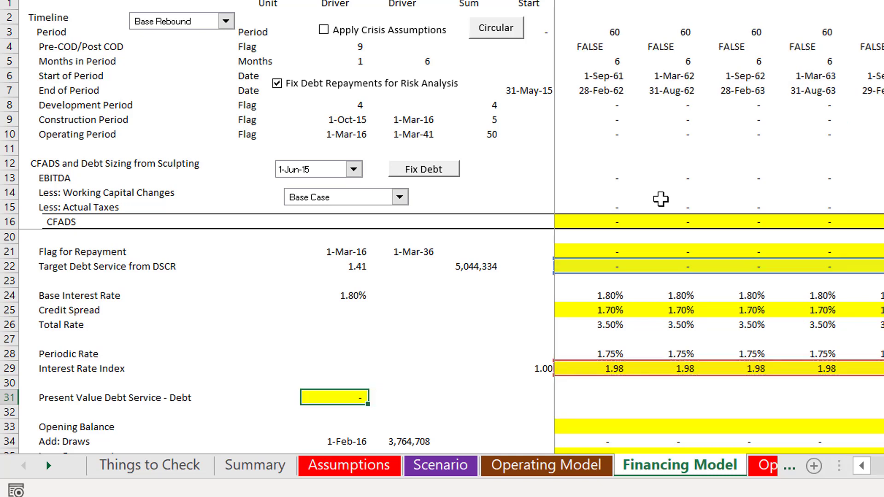
# Set the first-period Opening Balance in K33 equal to the prior period's Closing Balance, =J36.
pyautogui.press('Down')
pyautogui.press('Down')
pyautogui.scroll(-2, 661, 199)
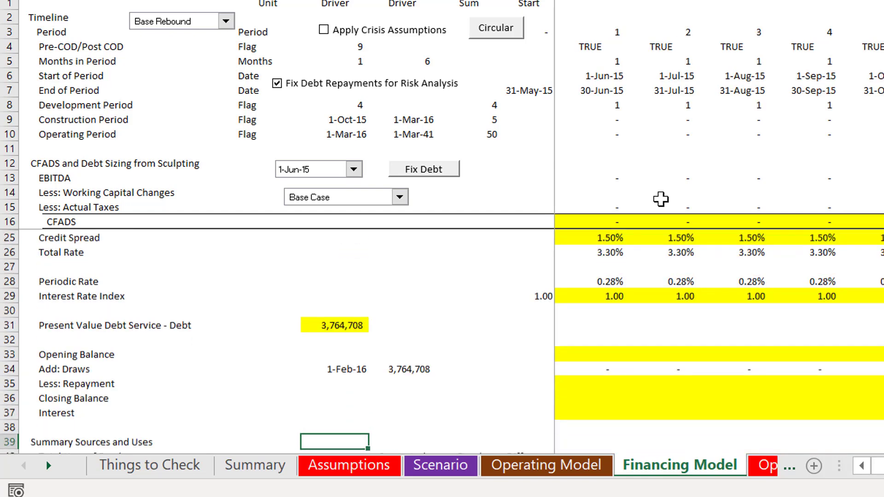
pyautogui.press('Up')
pyautogui.press('Right')
pyautogui.press('Right')
pyautogui.press('Right')
pyautogui.press('Right')
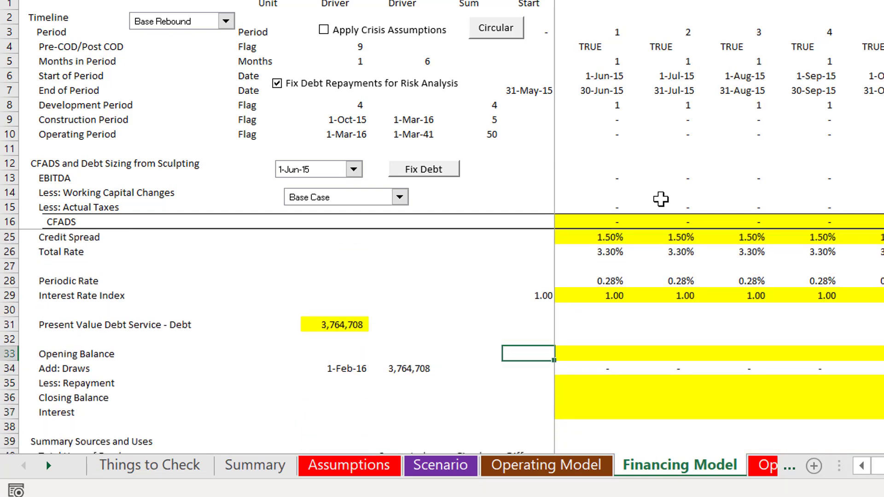
pyautogui.write('=')
pyautogui.press('Down')
pyautogui.press('Down')
pyautogui.press('Down')
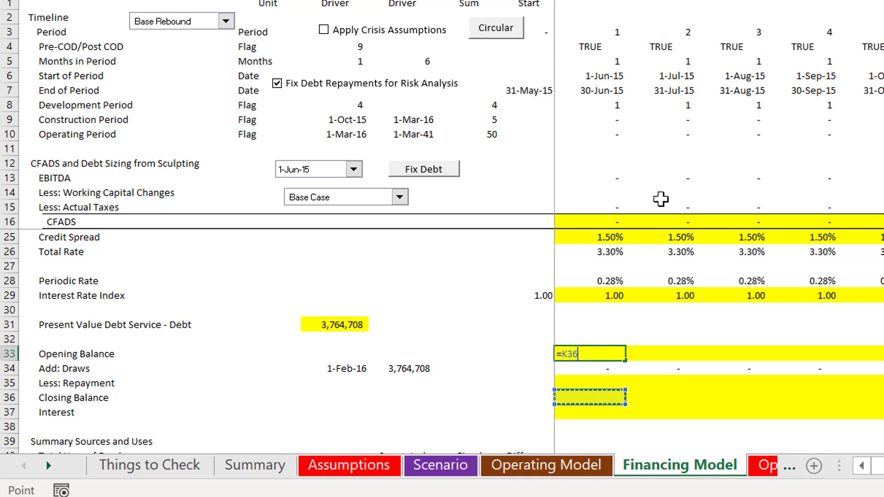
pyautogui.press('Down')
pyautogui.press('Up')
pyautogui.press('Left')
pyautogui.press('Return')
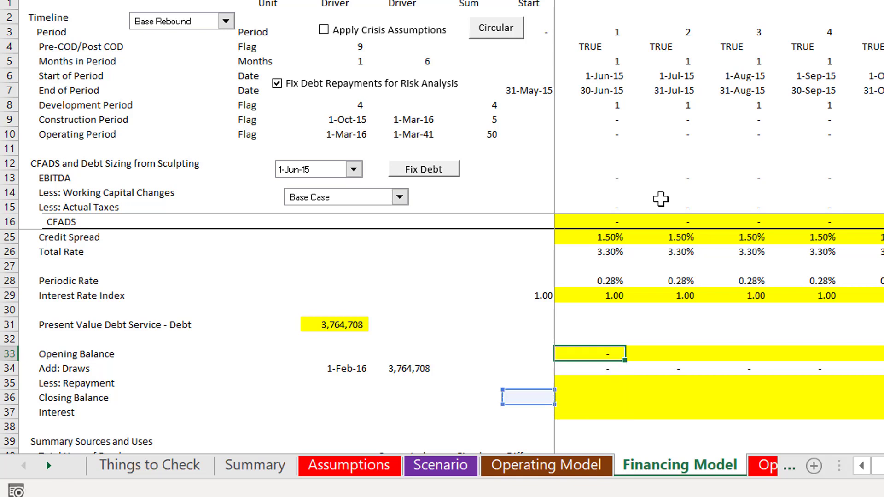
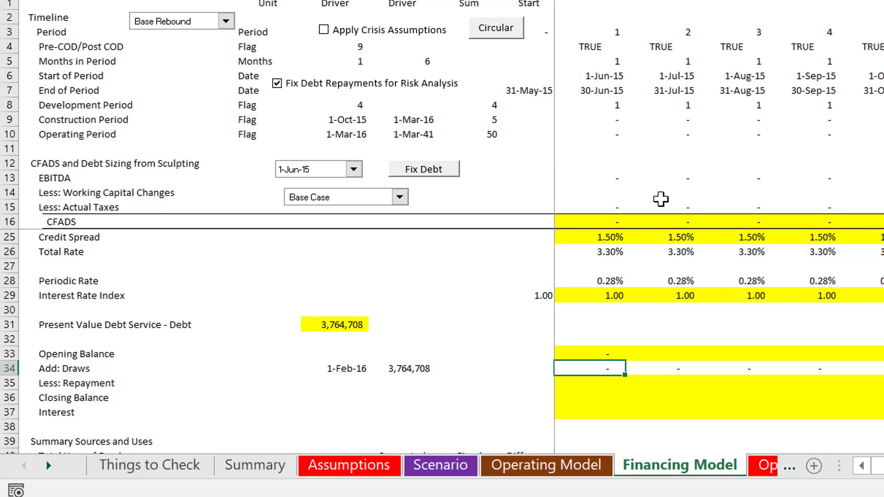
# Begin the first-period Less: Repayment formula in K35 with the Target Debt Service from DSCR, =K22.
pyautogui.press('Down')
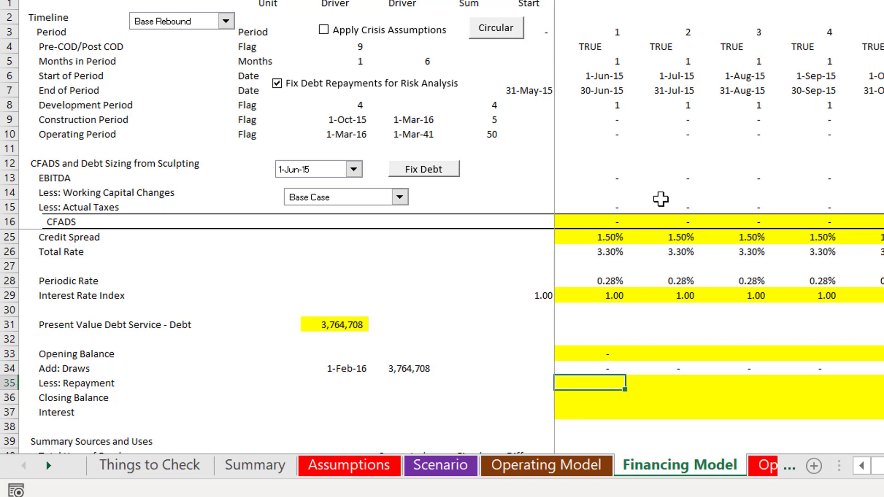
pyautogui.write('=')
pyautogui.press('Up')
pyautogui.press('Up')
pyautogui.press('Up')
pyautogui.press('Up')
pyautogui.press('Up')
pyautogui.press('Up')
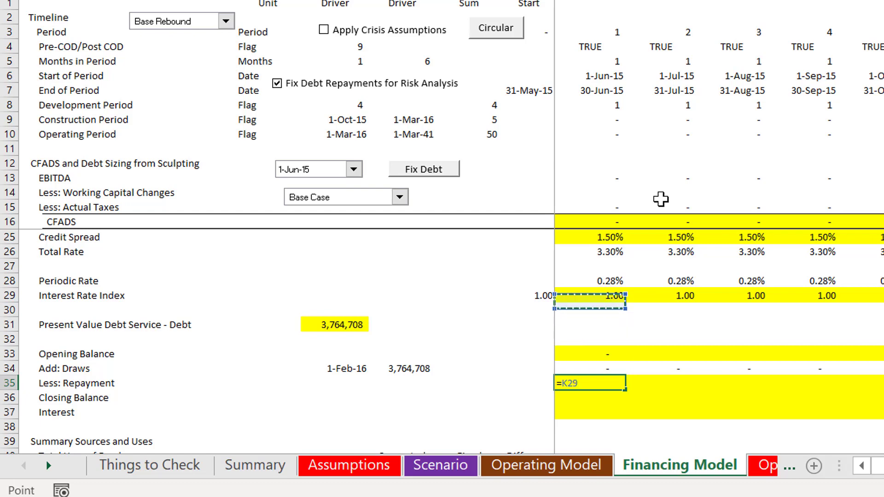
pyautogui.press('Up')
pyautogui.press('Up')
pyautogui.press('Up')
pyautogui.press('Up')
pyautogui.press('Up')
pyautogui.press('Up')
pyautogui.press('Up')
pyautogui.press('Up')
pyautogui.press('Up')
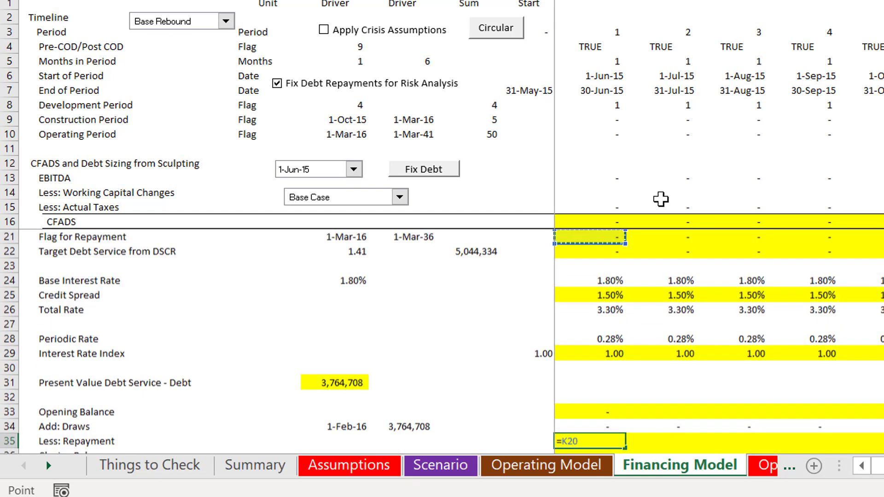
pyautogui.press('Up')
pyautogui.press('Down')
pyautogui.press('Down')
pyautogui.press('Down')
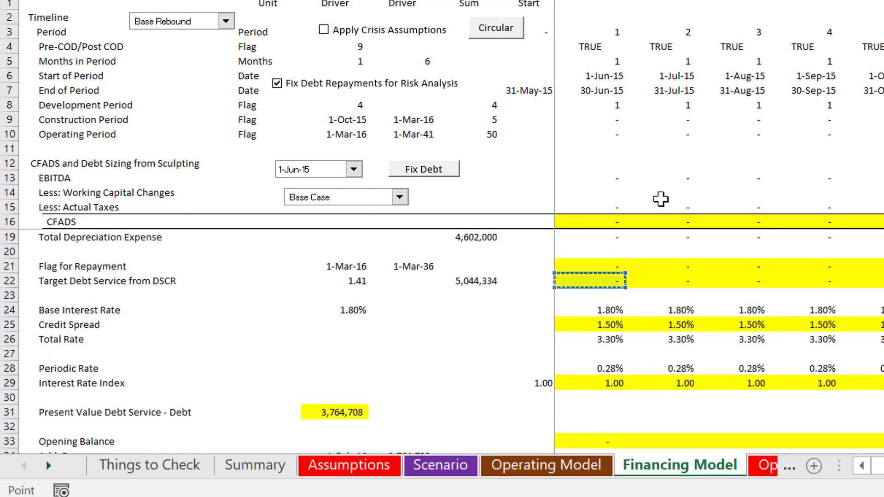
# Complete the repayment formula by subtracting the period's interest, =K22-K37, and fill it across all periods.
pyautogui.write('-')
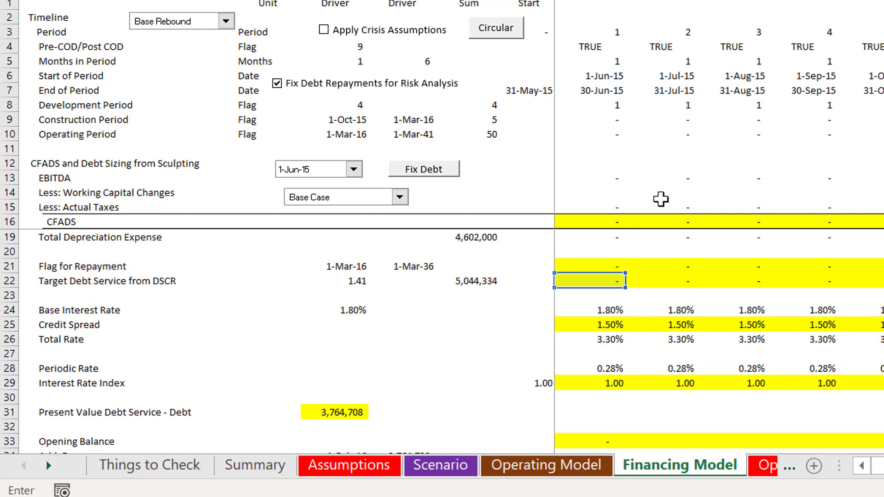
pyautogui.press('Down')
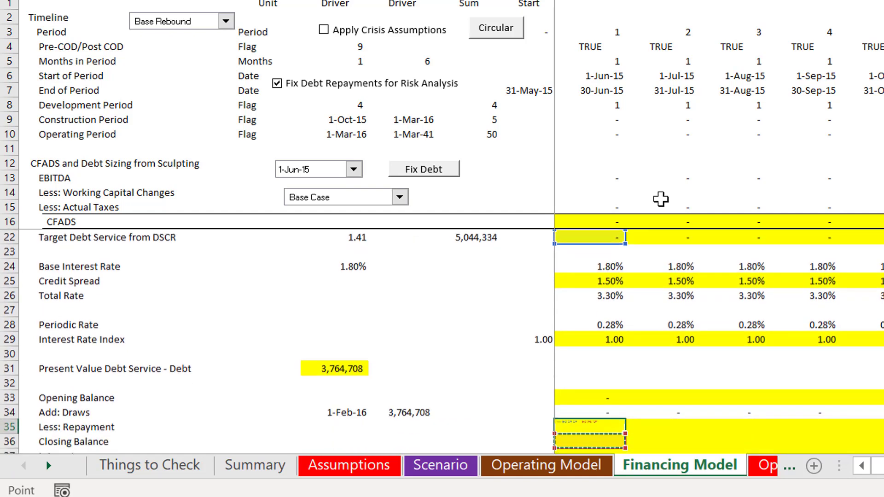
pyautogui.press('Down')
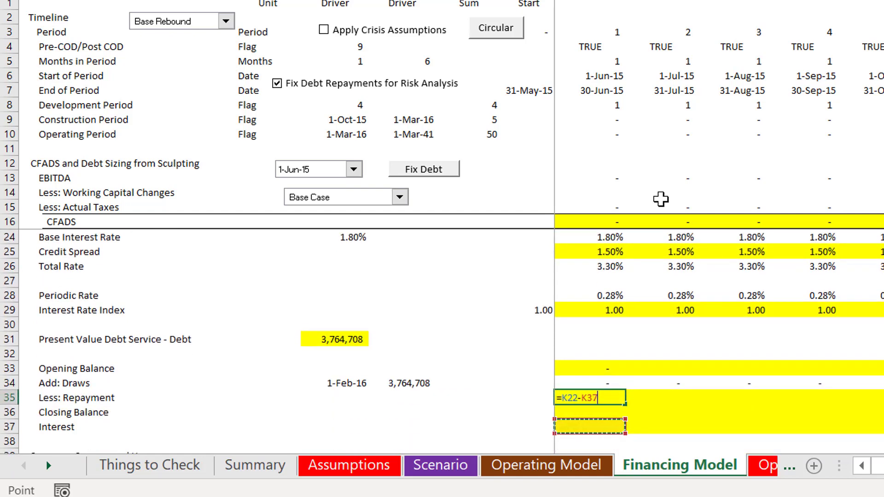
pyautogui.press('Return')
pyautogui.press('Up')
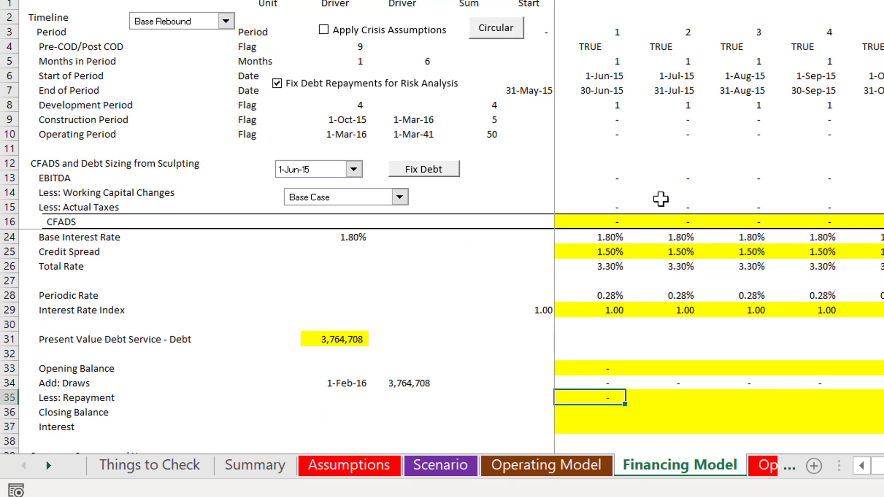
pyautogui.hotkey('ctrl', 'shift', 'Right')
pyautogui.hotkey('ctrl', 'r')
# Inspect the first-period Add: Draws formula in K34 and the draw date formula in G34.
pyautogui.press('Up')
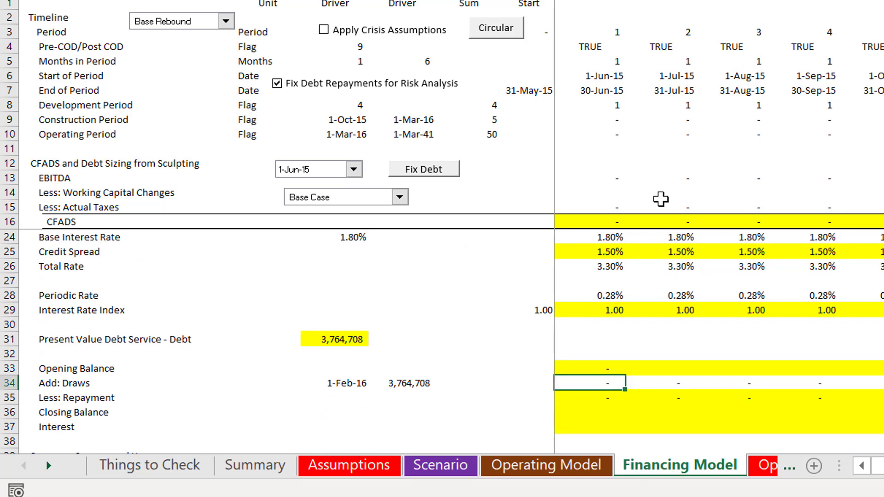
pyautogui.press('F2')
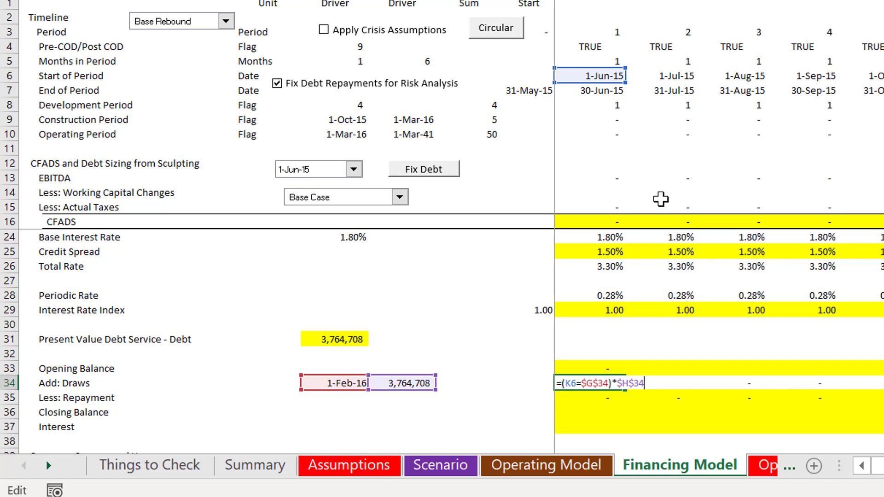
pyautogui.press('Escape')
pyautogui.press('Left')
pyautogui.press('Left')
pyautogui.press('Left')
pyautogui.press('Left')
pyautogui.press('F2')
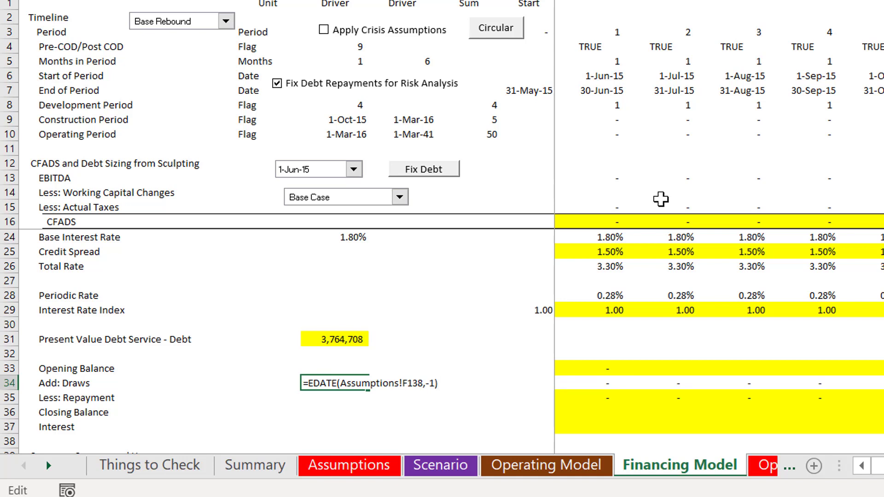
pyautogui.press('Escape')
# Inspect the Present Value Debt Service - Debt formula in G31 as the source of the draw amount.
pyautogui.press('Right')
pyautogui.press('Right')
pyautogui.press('Right')
pyautogui.press('Right')
pyautogui.press('Right')
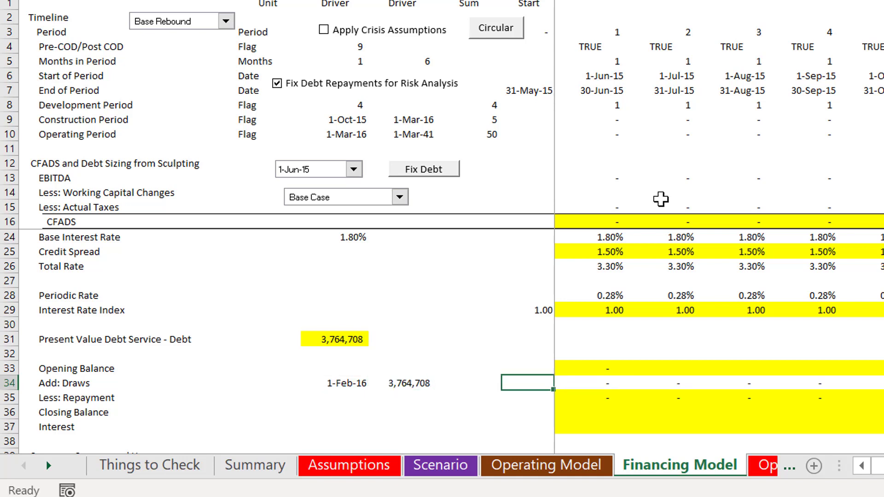
pyautogui.press('Left')
pyautogui.press('Left')
pyautogui.press('Left')
pyautogui.press('Up')
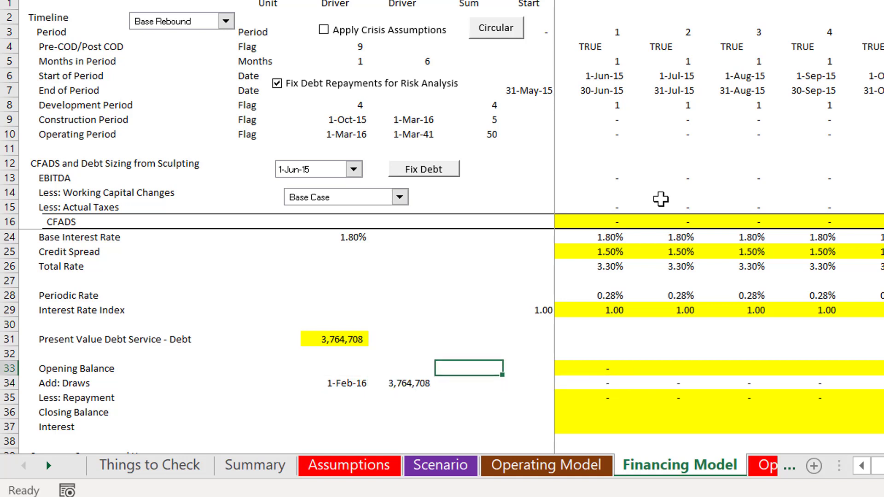
pyautogui.press('Up')
pyautogui.press('Up')
pyautogui.press('Left')
pyautogui.press('Left')
pyautogui.press('F2')
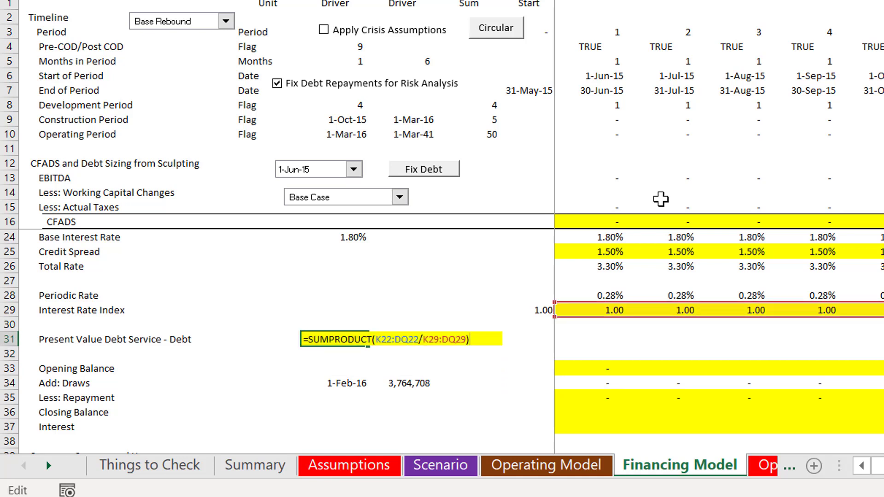
pyautogui.press('Return')
# Set the first-period Closing Balance in K36 to opening balance plus draws minus repayment, =K33+K34-K35.
pyautogui.press('Down')
pyautogui.press('Down')
pyautogui.press('Down')
pyautogui.press('Down')
pyautogui.press('Right')
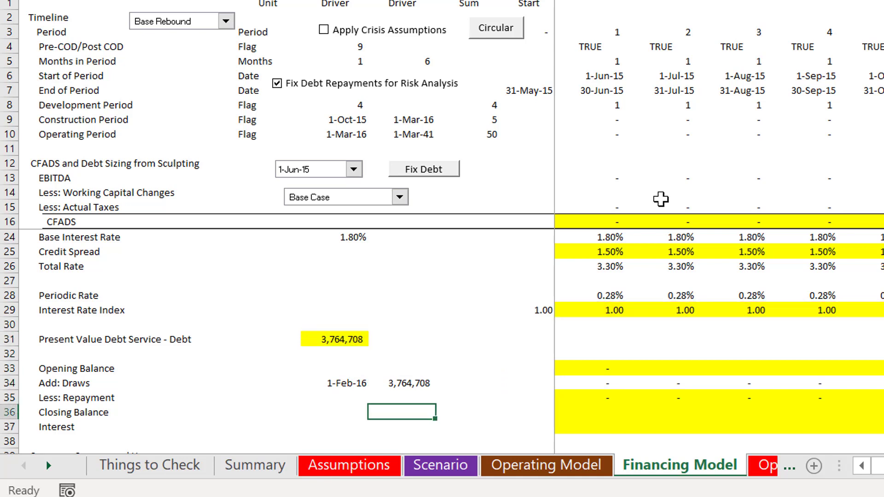
pyautogui.press('Right')
pyautogui.press('Right')
pyautogui.press('Right')
pyautogui.write('=')
pyautogui.press('Up')
pyautogui.press('Up')
pyautogui.press('Up')
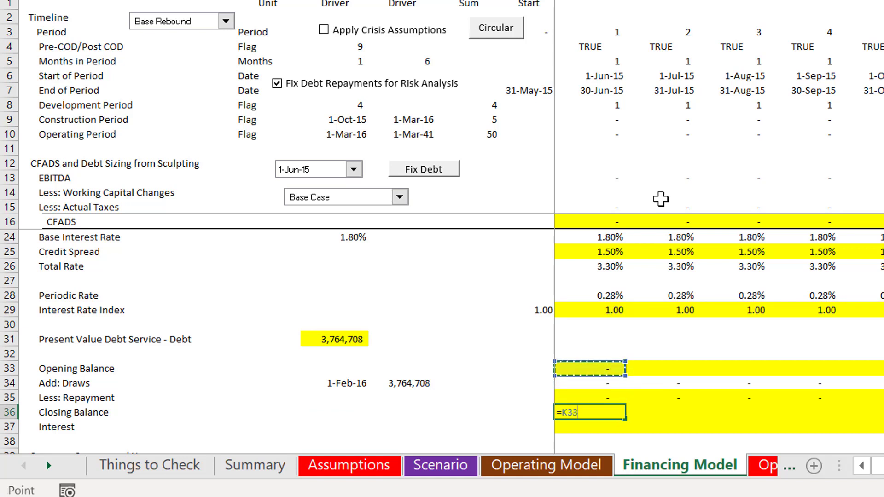
pyautogui.write('+')
pyautogui.press('Up')
pyautogui.press('Up')
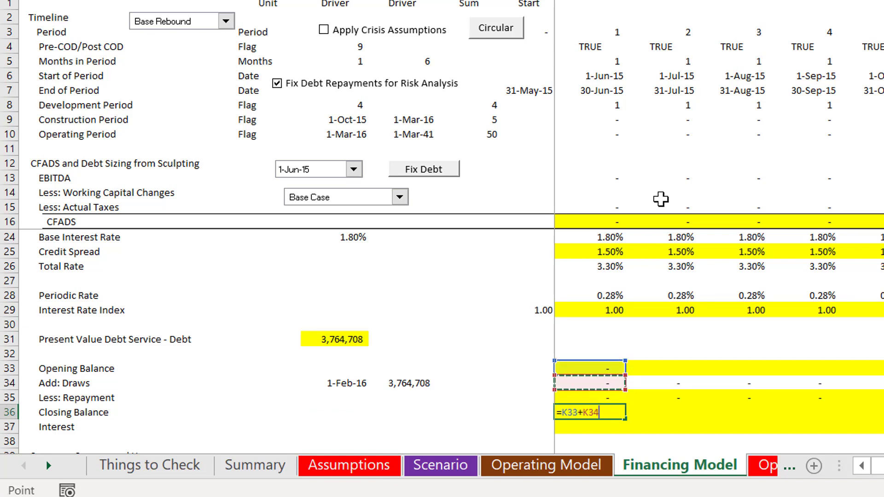
pyautogui.write('-')
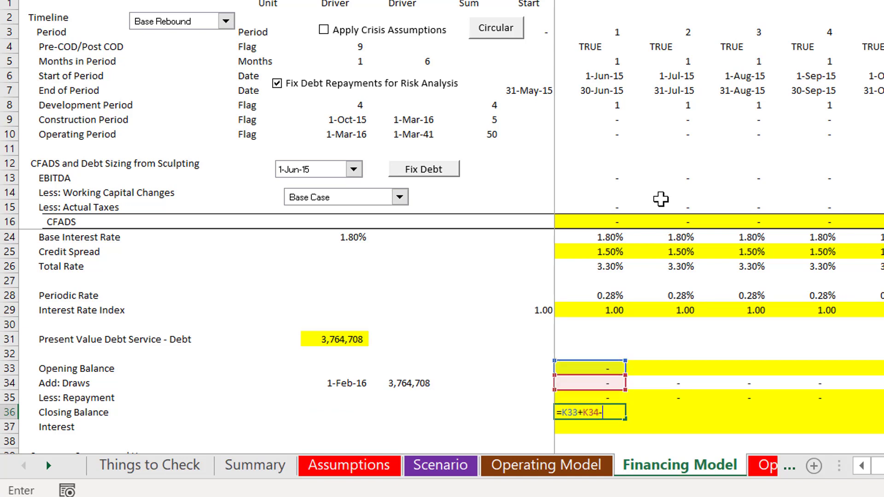
pyautogui.press('Up')
pyautogui.press('Return')
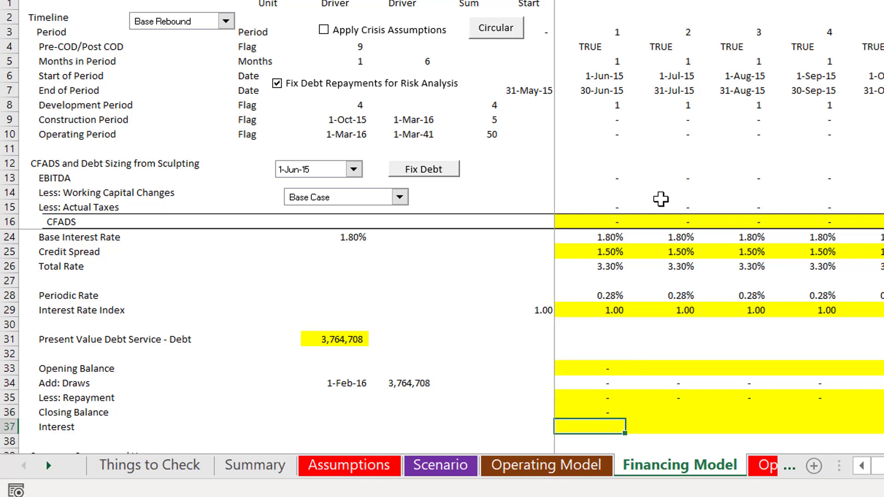
# Try calculating the first-period Interest in K37 as the Closing Balance in K36 multiplied by the Periodic Rate.
pyautogui.write('=')
pyautogui.press('Up')
pyautogui.write('*')
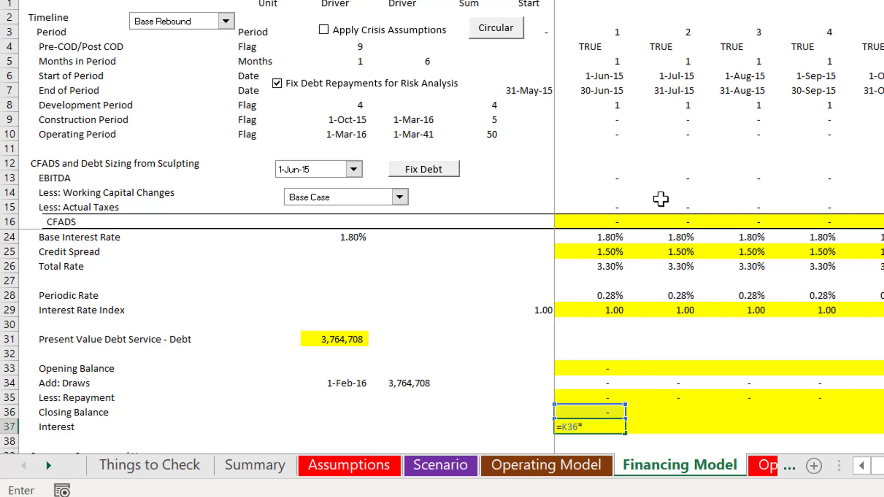
pyautogui.press('Up')
pyautogui.press('Up')
pyautogui.press('Up')
pyautogui.press('Up')
pyautogui.press('Up')
pyautogui.press('Up')
pyautogui.press('Up')
pyautogui.press('Up')
pyautogui.press('Up')
pyautogui.press('Up')
pyautogui.press('Up')
pyautogui.press('Up')
pyautogui.press('Up')
pyautogui.press('Up')
pyautogui.press('Down')
pyautogui.press('Down')
pyautogui.press('Down')
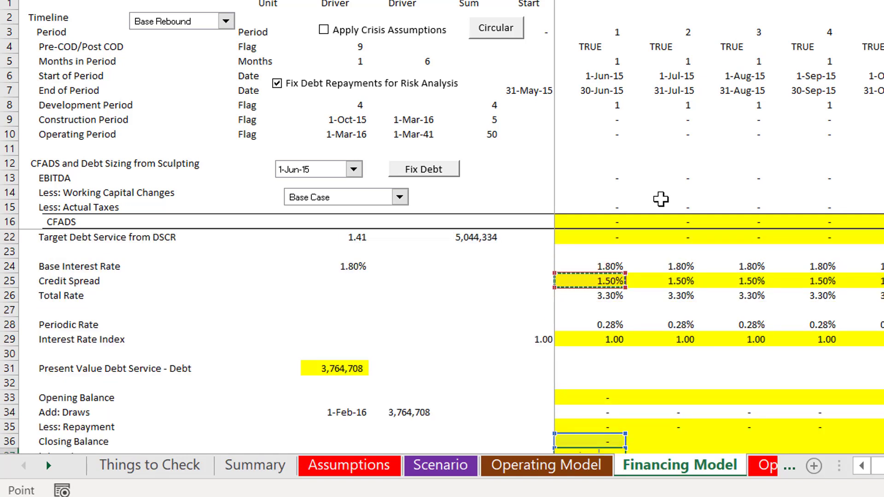
pyautogui.press('Down')
pyautogui.press('Down')
pyautogui.press('Down')
pyautogui.press('Return')
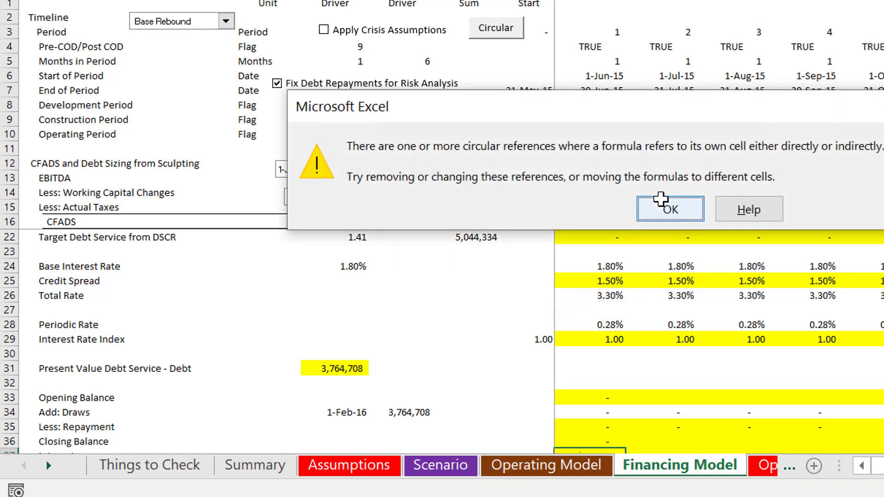
pyautogui.click(661, 199)
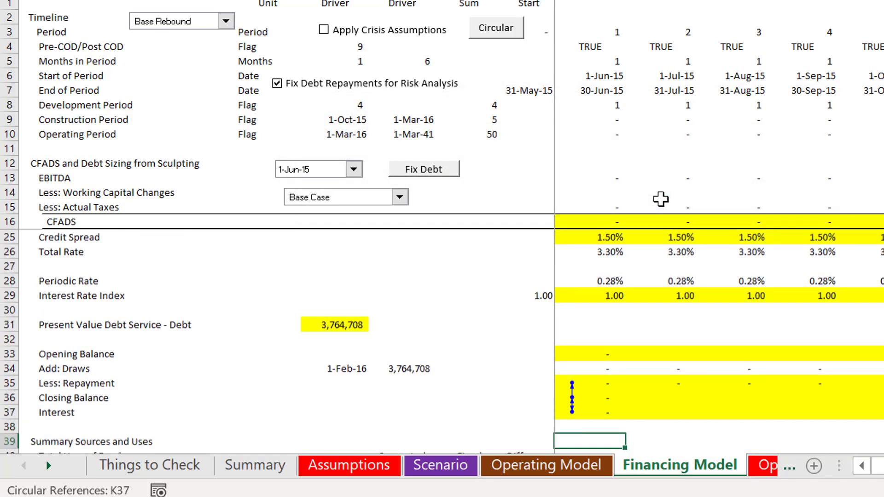
# Delete the first-period Interest formula from K37.
pyautogui.press('Up')
pyautogui.press('Up')
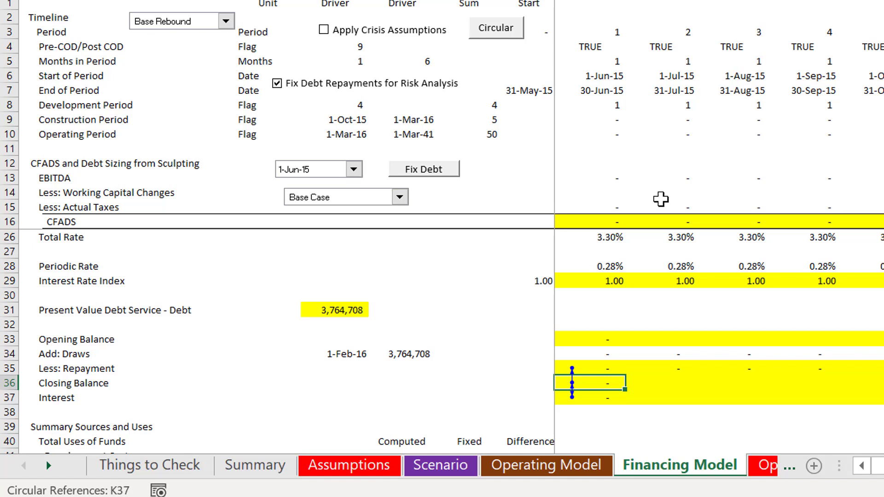
pyautogui.press('Down')
pyautogui.press('Delete')
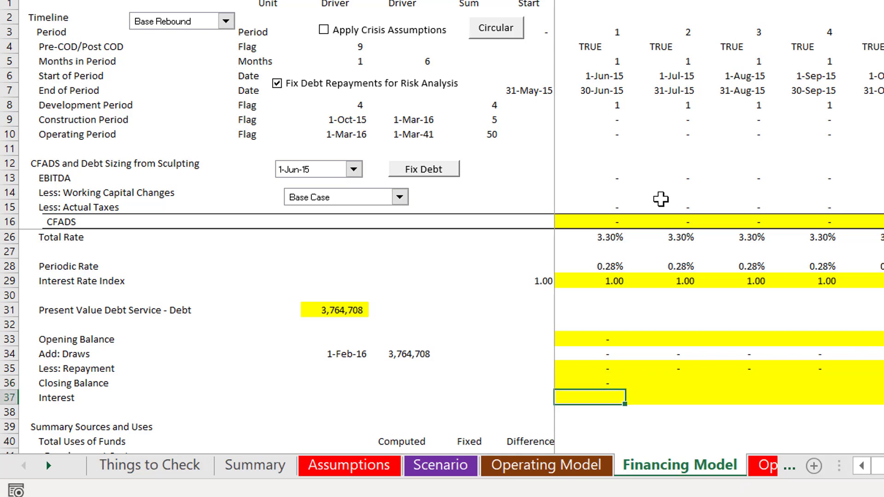
# Set the first-period Interest in K37 to opening balance times periodic rate, =K33*K28.
pyautogui.write('=')
pyautogui.press('Up')
pyautogui.press('Up')
pyautogui.press('Up')
pyautogui.press('Up')
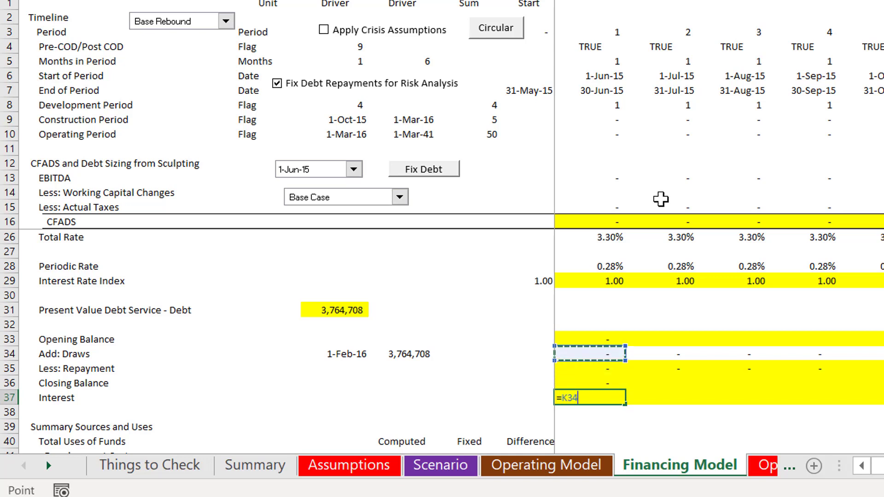
pyautogui.write('*')
pyautogui.press('Up')
pyautogui.press('Up')
pyautogui.press('Up')
pyautogui.press('Up')
pyautogui.press('Up')
pyautogui.press('Up')
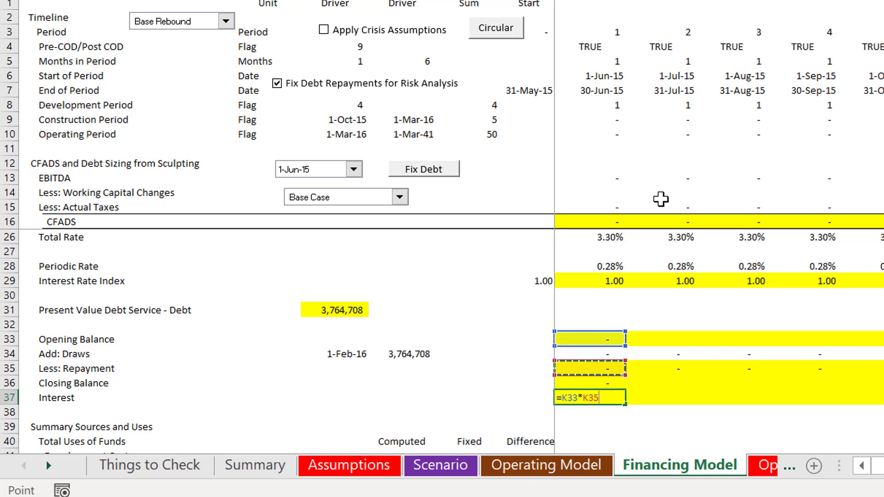
pyautogui.press('Up')
pyautogui.press('Up')
pyautogui.press('Up')
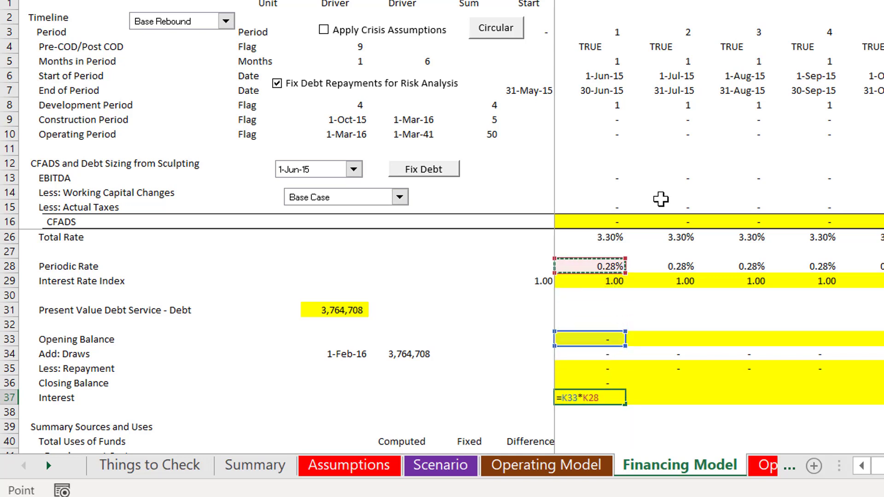
pyautogui.press('Return')
# Fill the first-period Closing Balance and Interest formulas in K36:K37 across all periods.
pyautogui.press('Up')
pyautogui.press('Up')
pyautogui.press('Up')
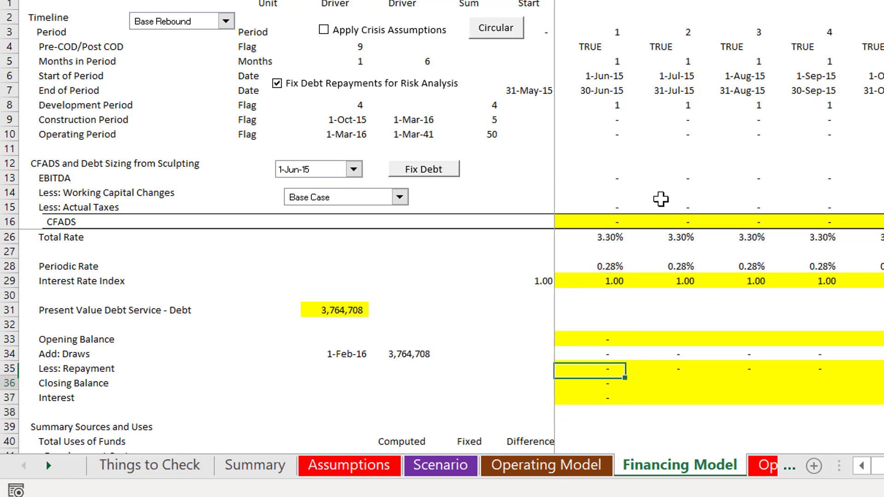
pyautogui.press('Down')
pyautogui.hotkey('shift', 'Down')
pyautogui.hotkey('shift', 'Down')
pyautogui.hotkey('shift', 'Up')
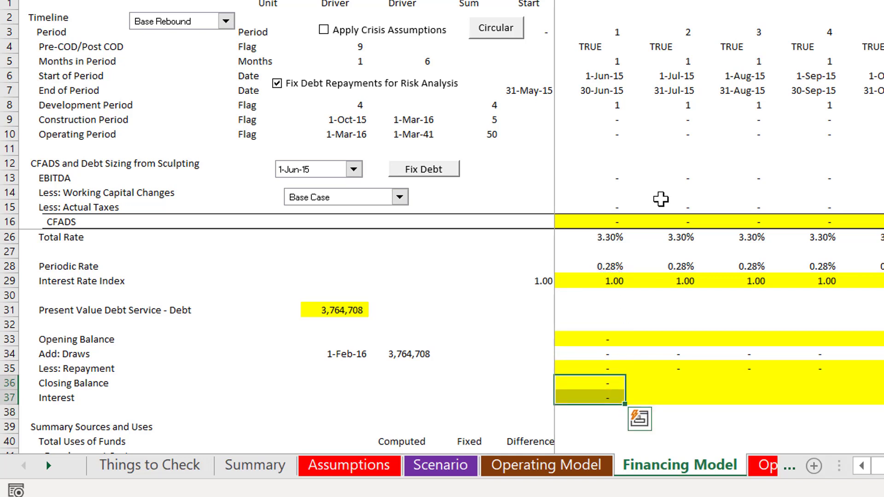
pyautogui.hotkey('shift', 'Up')
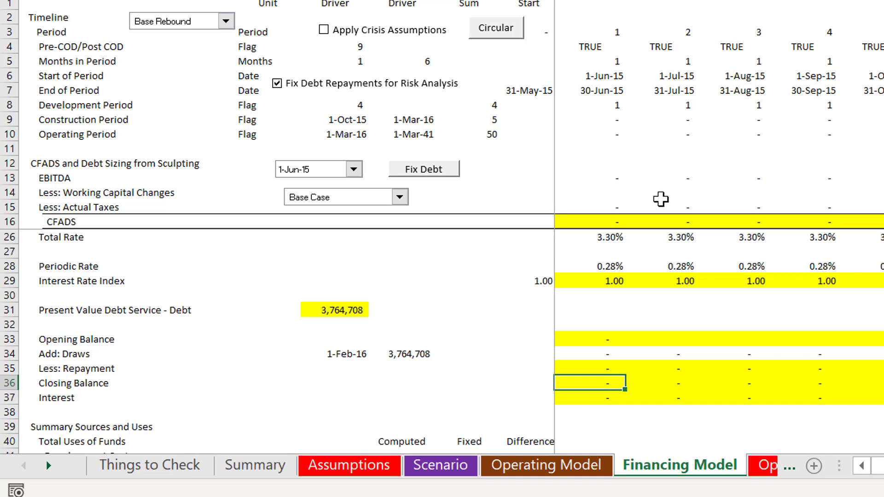
# Insert a new row 38 directly below Interest and label it Test.
pyautogui.press('Down')
pyautogui.press('Down')
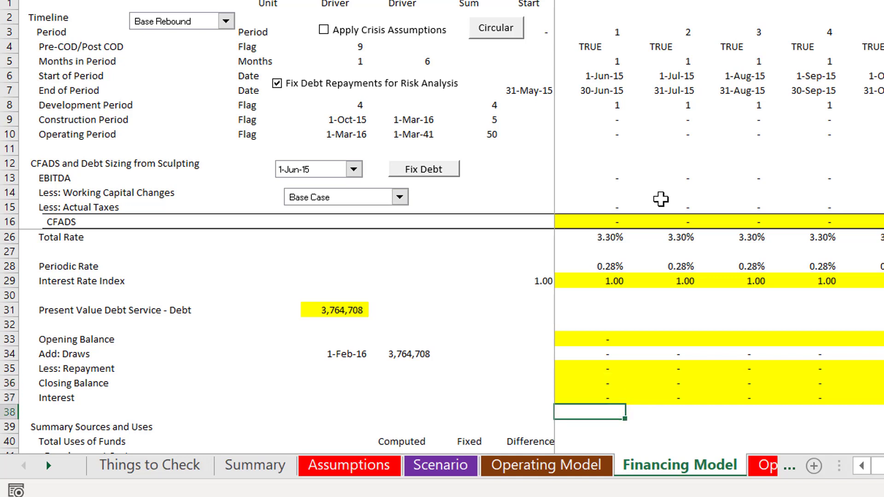
pyautogui.hotkey('shift', 'space')
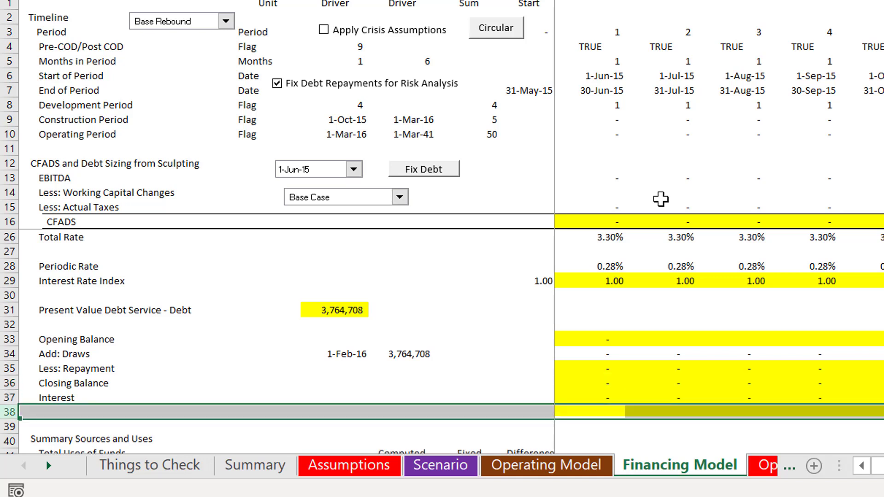
pyautogui.hotkey('ctrl', 'shift', '+')
pyautogui.press('Left')
pyautogui.press('Left')
pyautogui.press('Left')
pyautogui.press('Left')
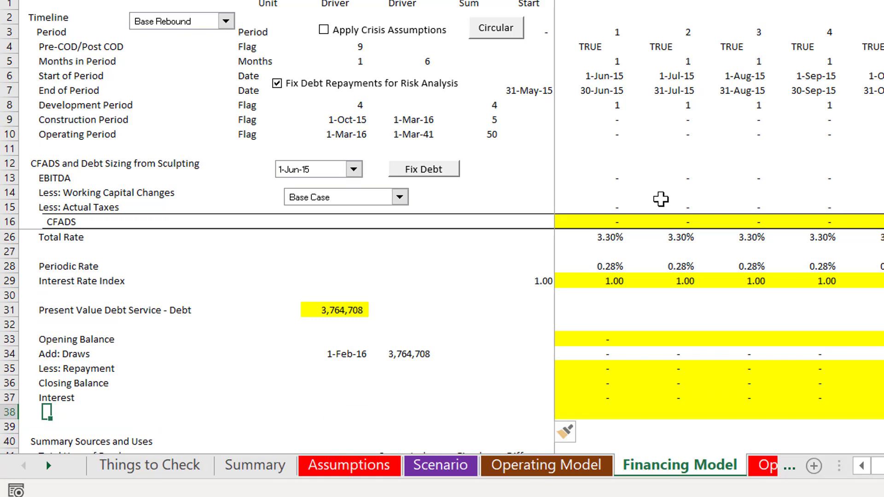
pyautogui.write('Test')
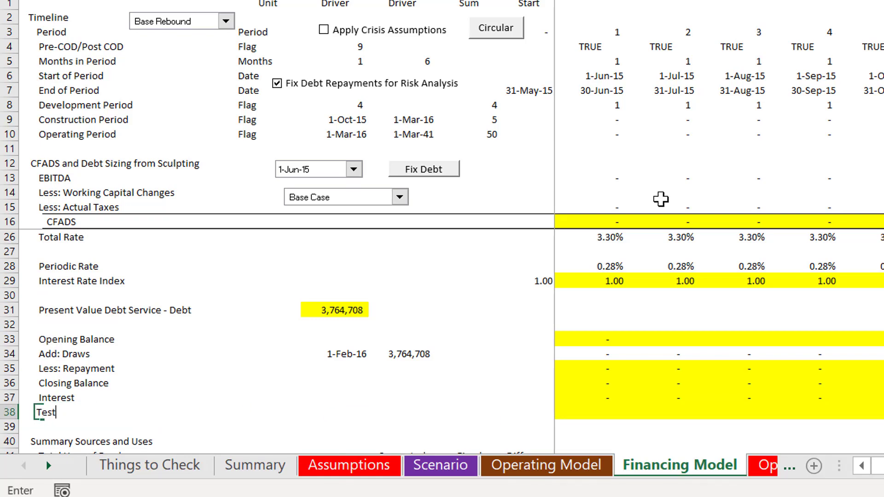
pyautogui.press('Return')
# Begin a LOOKUP formula in G38 of the Test row, with the repayment flag's end date in H21 as lookup value.
pyautogui.press('Right')
pyautogui.press('Right')
pyautogui.press('Right')
pyautogui.press('Right')
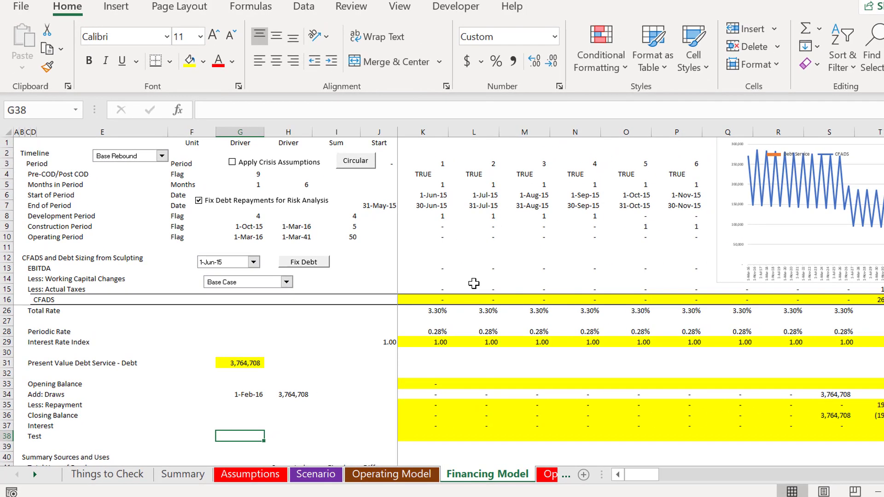
pyautogui.write('=lookup(')
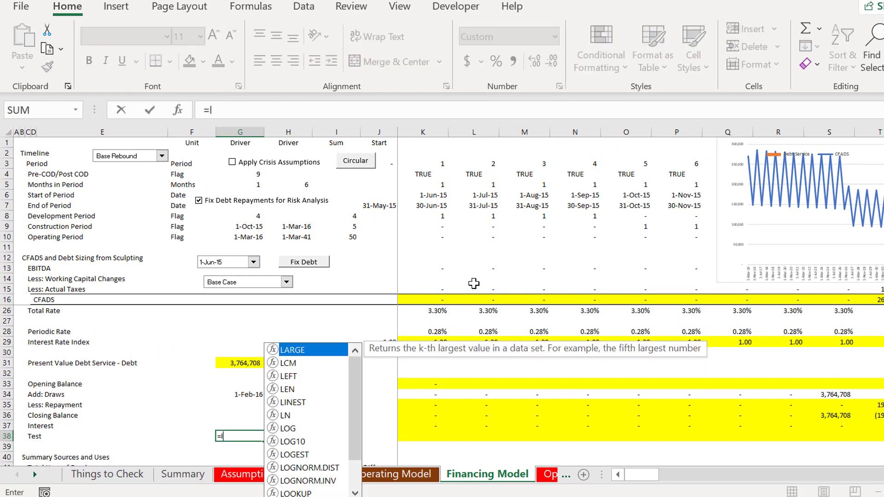
pyautogui.press('Up')
pyautogui.press('Up')
pyautogui.press('Up')
pyautogui.press('Up')
pyautogui.press('Up')
pyautogui.press('Up')
pyautogui.press('Up')
pyautogui.press('Up')
pyautogui.press('Up')
pyautogui.press('Up')
pyautogui.press('Up')
pyautogui.press('Up')
pyautogui.press('Up')
pyautogui.press('Up')
pyautogui.press('Up')
pyautogui.press('Up')
pyautogui.press('Up')
pyautogui.press('Up')
pyautogui.press('Up')
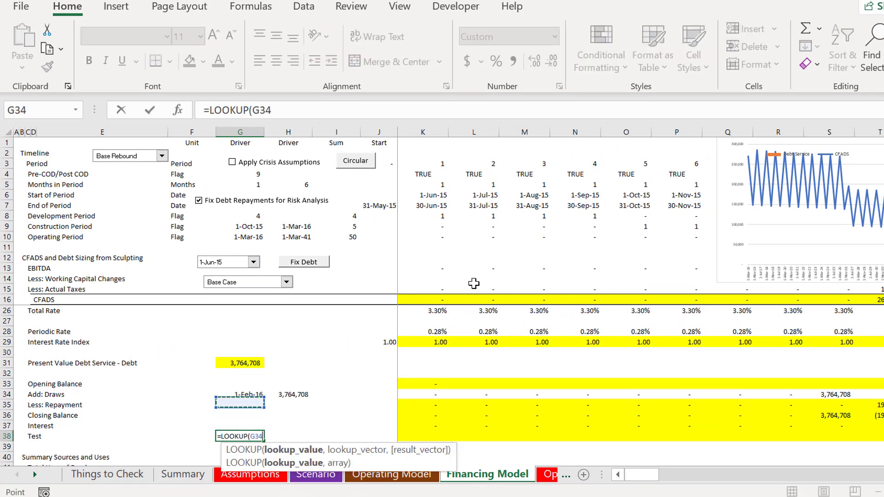
pyautogui.press('Down')
pyautogui.press('Down')
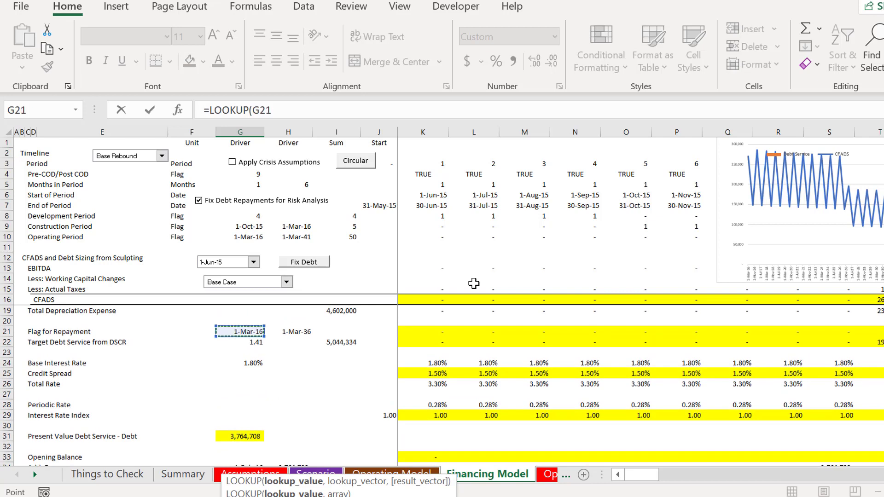
pyautogui.press('Right')
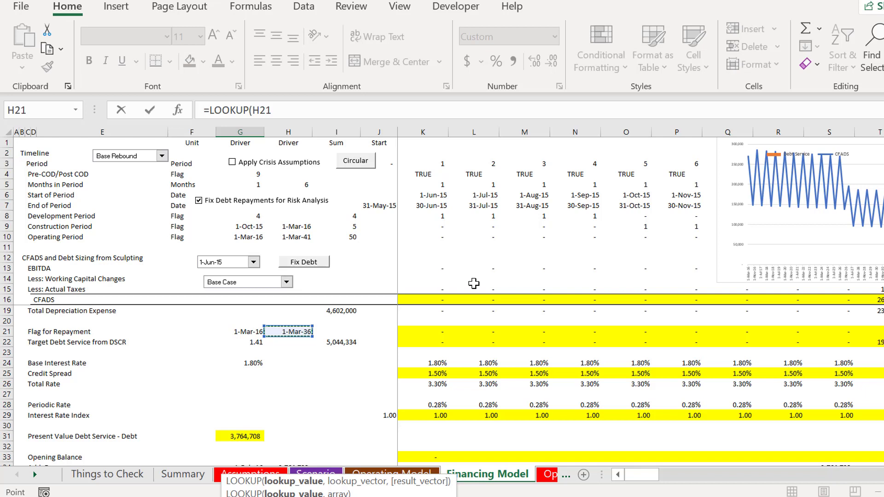
# Complete the Test lookup with Start of Period as lookup vector and Closing Balance as result vector, =LOOKUP(H21,6:6,36:36).
pyautogui.write(',')
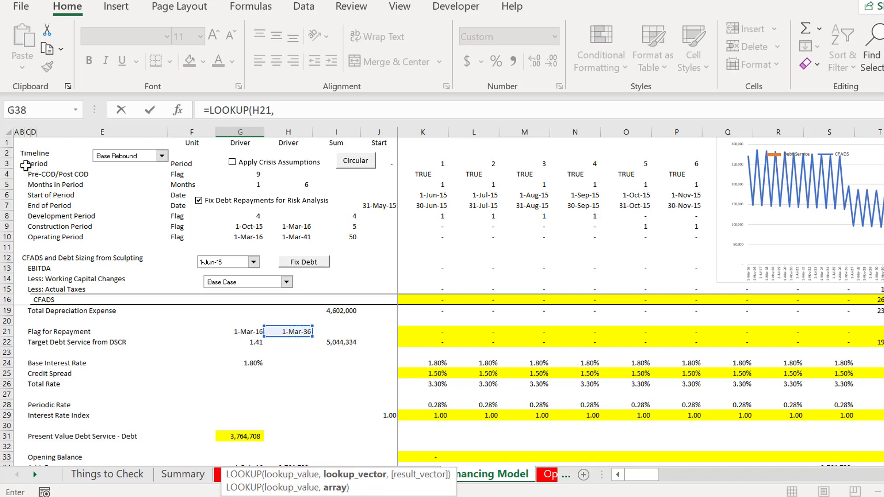
pyautogui.click(6, 185)
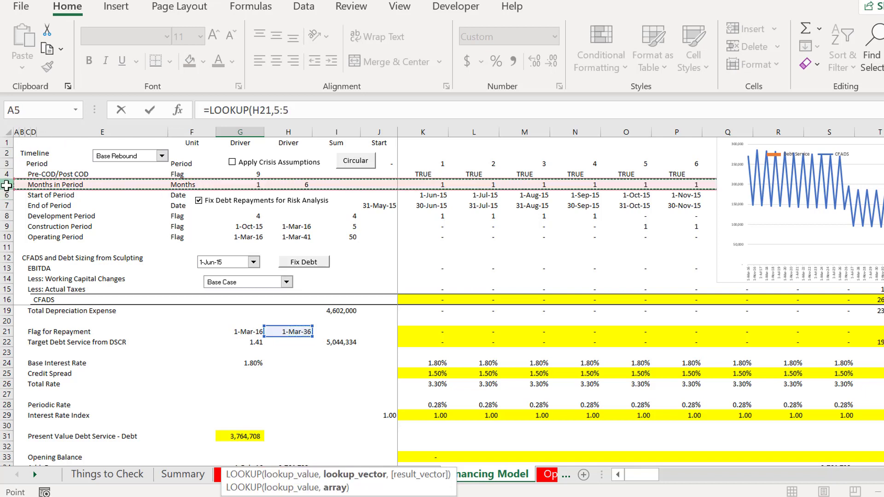
pyautogui.click(7, 192)
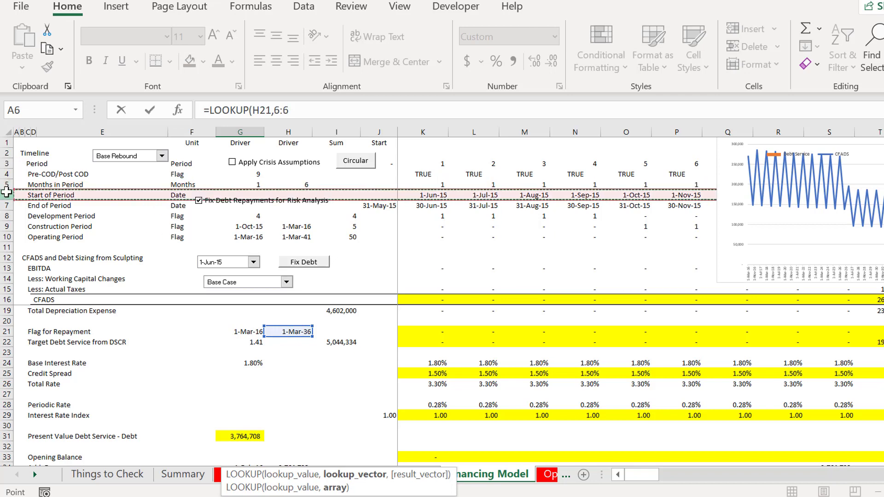
pyautogui.write(',')
pyautogui.press('Down')
pyautogui.press('Down')
pyautogui.press('Down')
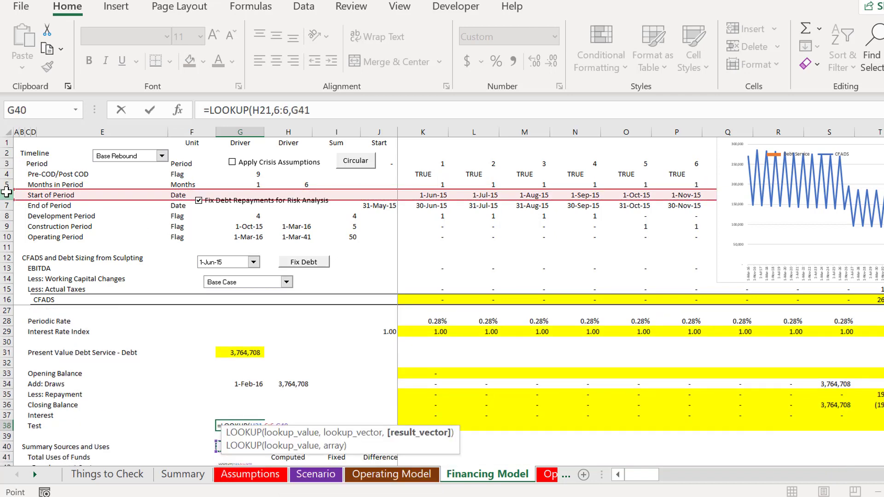
pyautogui.press('Up')
pyautogui.press('Up')
pyautogui.press('Up')
pyautogui.press('Up')
pyautogui.press('Up')
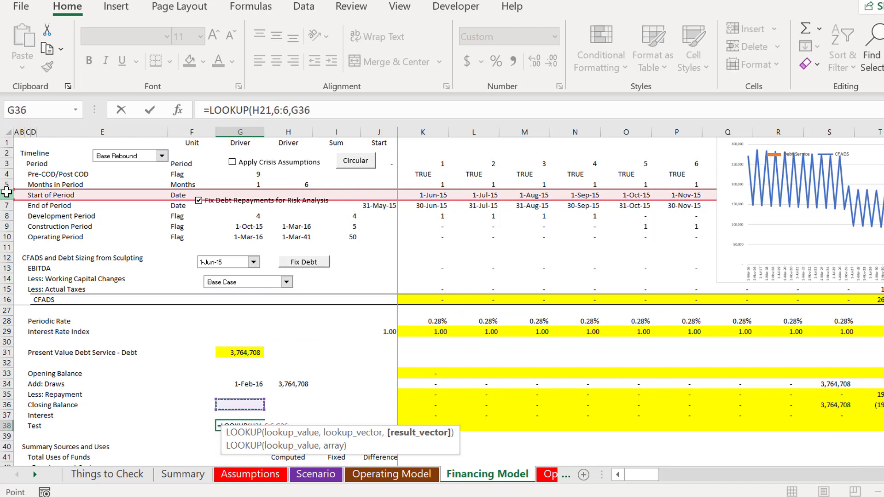
pyautogui.hotkey('shift', 'space')
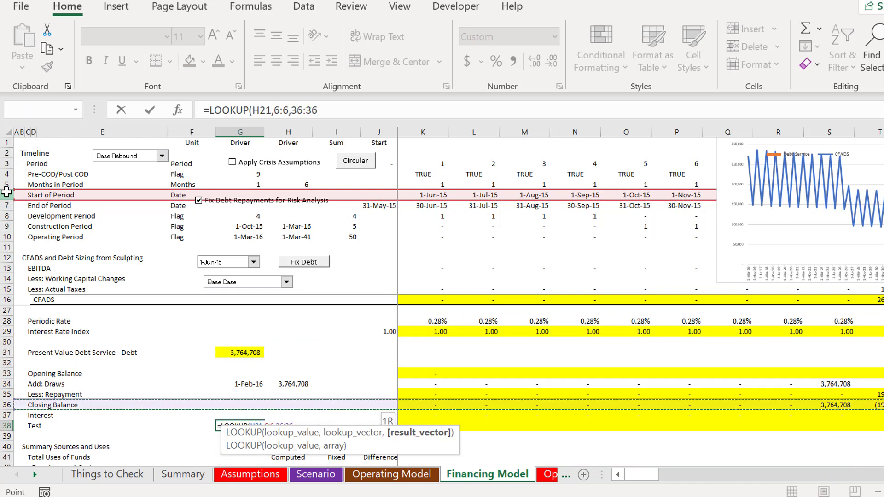
pyautogui.press('Return')
# Examine the opening balance, repayment, closing balance and interest rows across the operating periods.
pyautogui.press('Right')
pyautogui.press('Right')
pyautogui.press('Right')
pyautogui.press('Right')
pyautogui.press('Right')
pyautogui.press('Right')
pyautogui.press('Right')
pyautogui.press('Right')
pyautogui.press('Right')
pyautogui.press('Right')
pyautogui.press('Right')
pyautogui.press('Right')
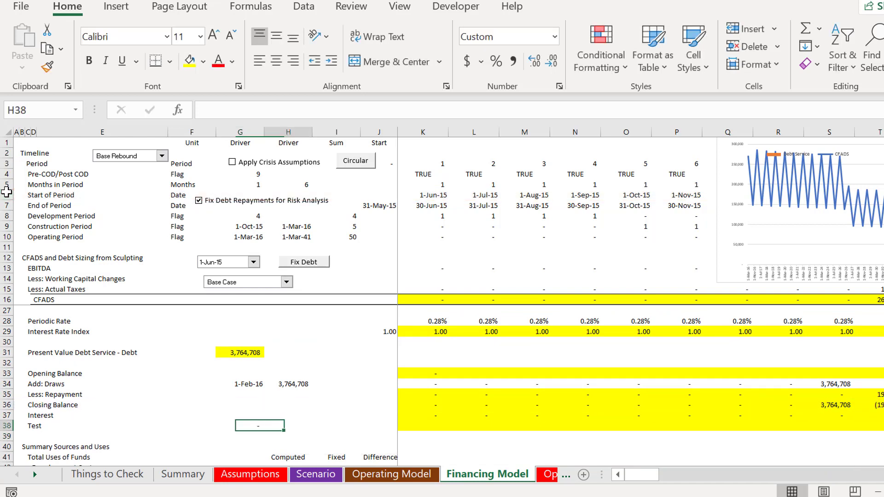
pyautogui.press('Right')
pyautogui.press('Right')
pyautogui.press('Right')
pyautogui.press('Right')
pyautogui.press('Right')
pyautogui.press('Right')
pyautogui.press('Right')
pyautogui.press('Right')
pyautogui.press('Right')
pyautogui.press('Right')
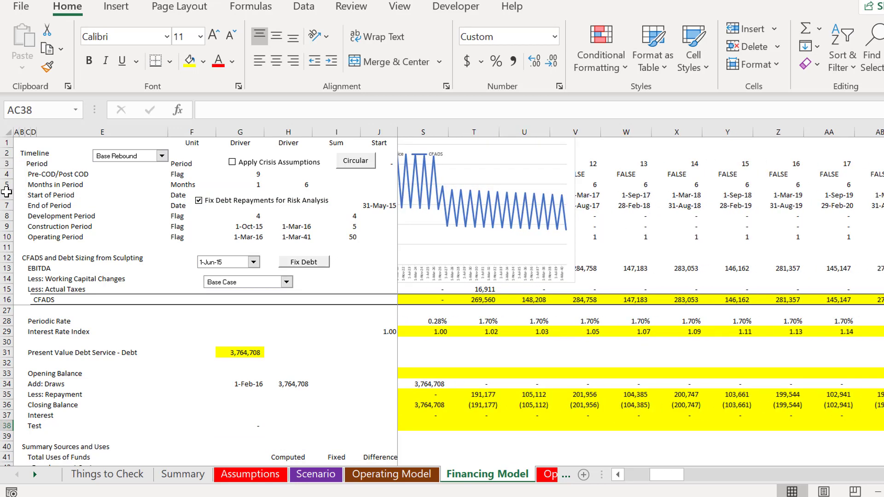
pyautogui.press('Right')
pyautogui.press('Right')
pyautogui.press('Right')
pyautogui.press('Right')
pyautogui.press('Right')
pyautogui.press('Right')
pyautogui.press('Right')
pyautogui.press('Right')
pyautogui.press('Right')
pyautogui.press('Right')
pyautogui.press('Right')
pyautogui.press('Right')
pyautogui.press('Right')
pyautogui.press('Right')
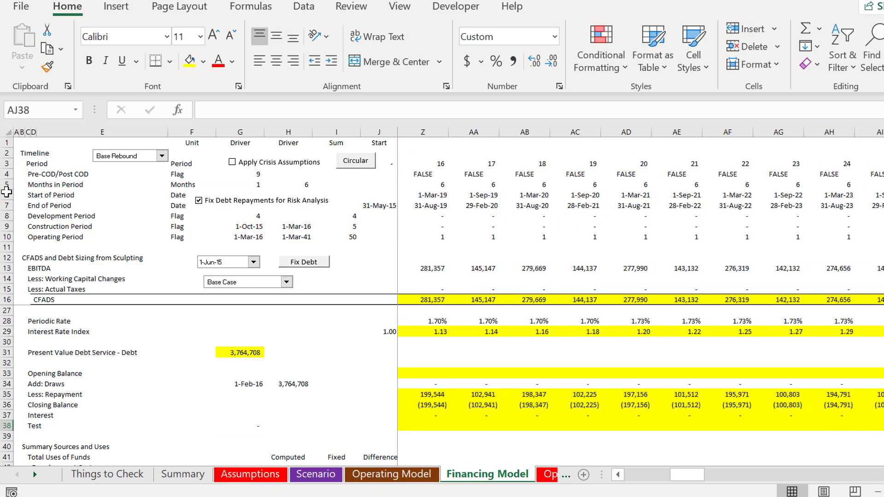
pyautogui.press('Right')
pyautogui.press('Right')
pyautogui.press('Right')
pyautogui.press('Right')
pyautogui.press('Right')
pyautogui.press('Right')
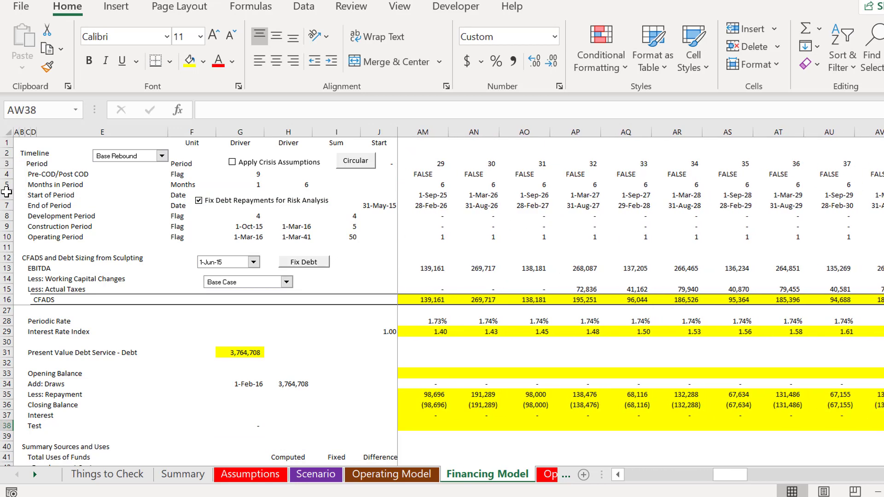
# Fill the Opening Balance formula =J36 from K33 across all periods of row 33.
pyautogui.press('Left')
pyautogui.press('Up')
pyautogui.press('Up')
pyautogui.press('Left')
pyautogui.press('Left')
pyautogui.press('Left')
pyautogui.press('Left')
pyautogui.press('Left')
pyautogui.press('Left')
pyautogui.press('Left')
pyautogui.press('Left')
pyautogui.press('Left')
pyautogui.press('Left')
pyautogui.press('Left')
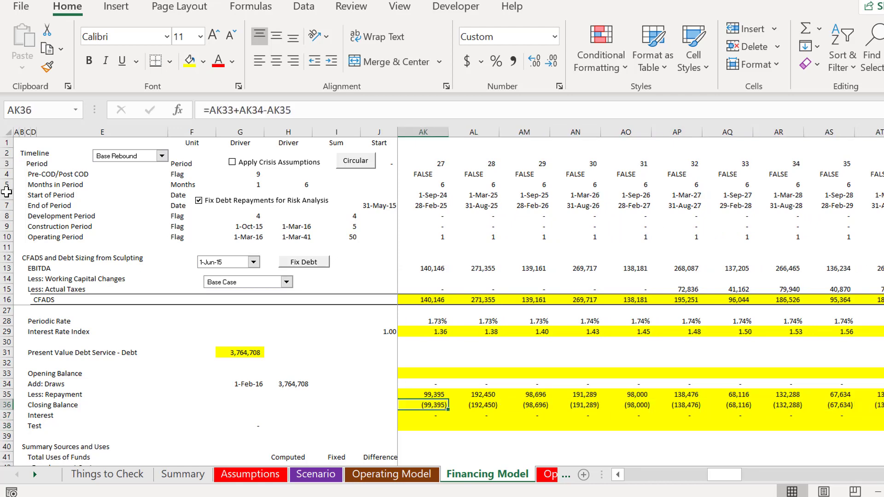
pyautogui.hotkey('ctrl', 'Left')
pyautogui.press('Left')
pyautogui.press('Left')
pyautogui.press('Right')
pyautogui.press('Right')
pyautogui.press('Up')
pyautogui.press('Up')
pyautogui.press('Up')
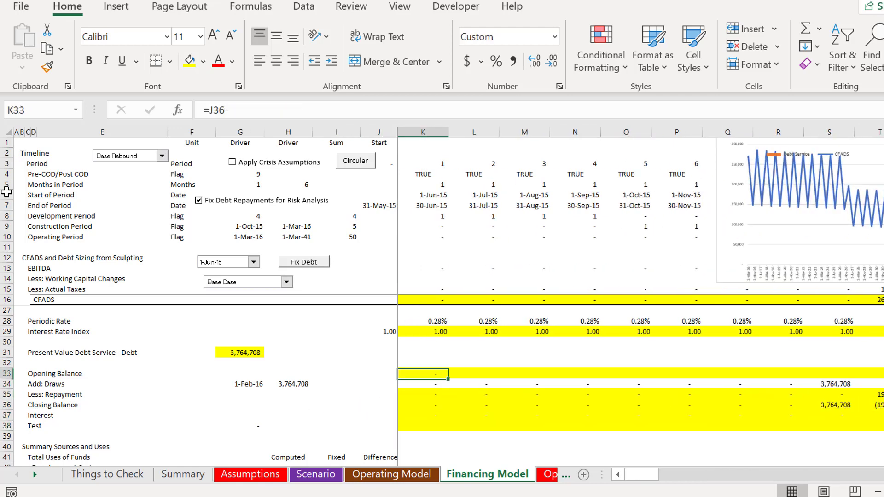
pyautogui.press('Down')
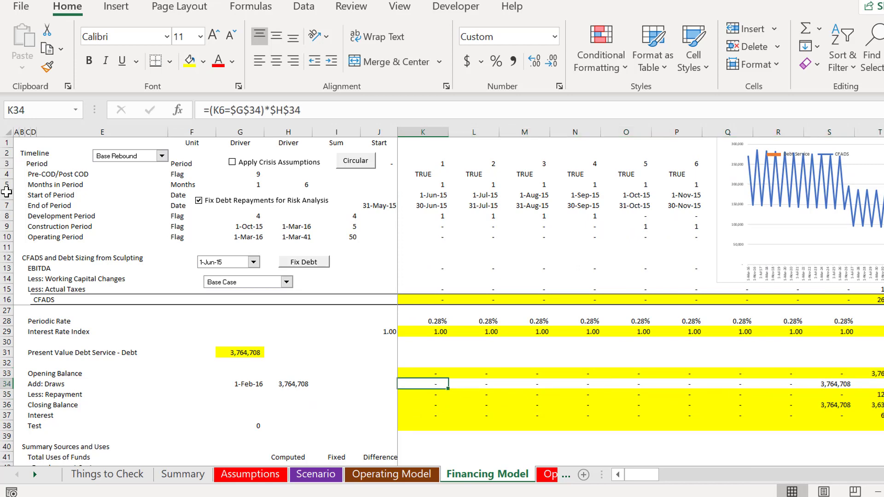
# Examine how the opening balance, repayment, closing balance and interest develop from the first period through the operating years.
pyautogui.press('Right')
pyautogui.press('Right')
pyautogui.press('Right')
pyautogui.press('Right')
pyautogui.press('Right')
pyautogui.press('Right')
pyautogui.press('Right')
pyautogui.press('Right')
pyautogui.press('Right')
pyautogui.press('Right')
pyautogui.press('Right')
pyautogui.press('Right')
pyautogui.press('Right')
pyautogui.press('Right')
pyautogui.press('Right')
pyautogui.press('Right')
pyautogui.press('Right')
pyautogui.press('Right')
pyautogui.press('Right')
pyautogui.press('Right')
pyautogui.press('Right')
pyautogui.press('Right')
pyautogui.press('Right')
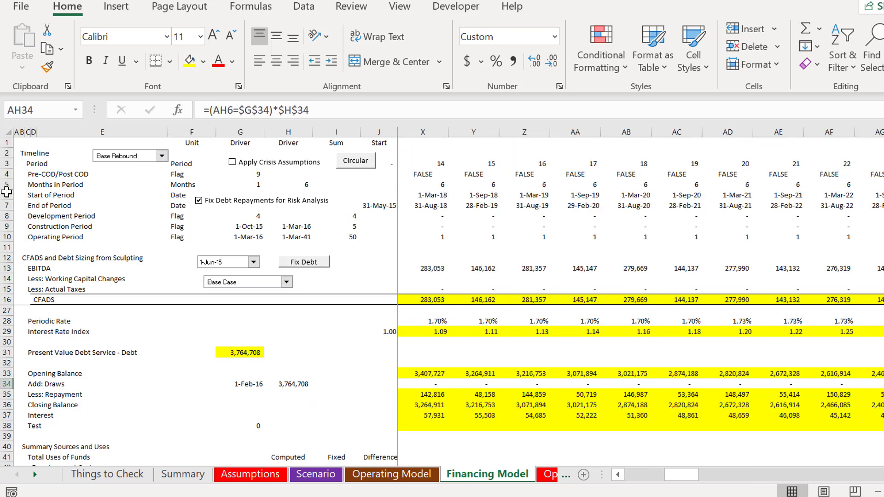
pyautogui.press('Right')
pyautogui.press('Right')
pyautogui.press('Right')
pyautogui.press('Right')
pyautogui.press('Right')
pyautogui.press('Right')
pyautogui.press('Right')
pyautogui.press('Right')
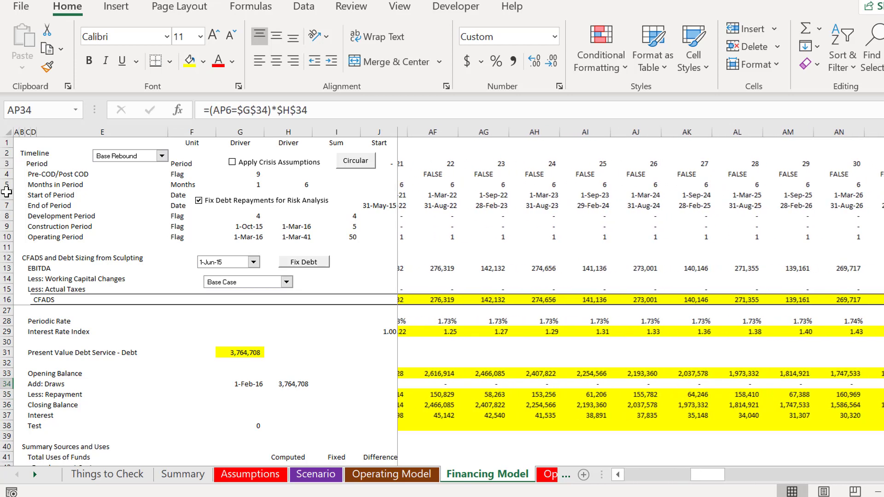
pyautogui.press('Right')
pyautogui.press('Right')
pyautogui.press('Right')
pyautogui.press('Right')
pyautogui.press('Right')
pyautogui.press('Right')
pyautogui.press('Right')
pyautogui.press('Right')
pyautogui.press('Right')
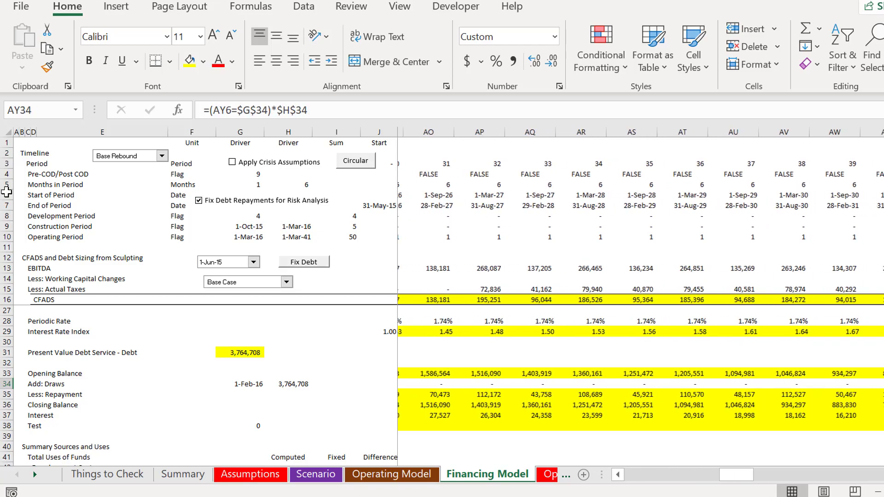
pyautogui.press('Right')
pyautogui.press('Right')
pyautogui.press('Right')
pyautogui.press('Right')
pyautogui.press('Right')
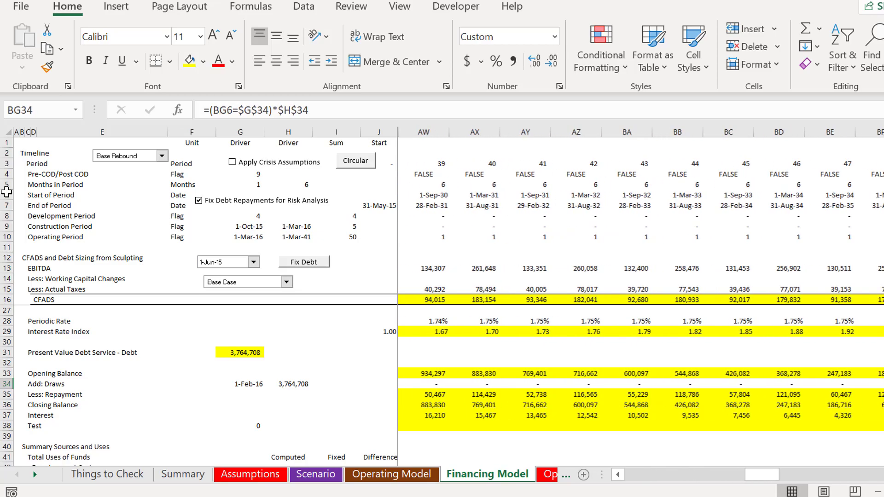
# Check the repayment, closing balance and interest values in the final debt periods around March 2034 to September 2036.
pyautogui.press('Down')
pyautogui.press('Down')
pyautogui.press('Down')
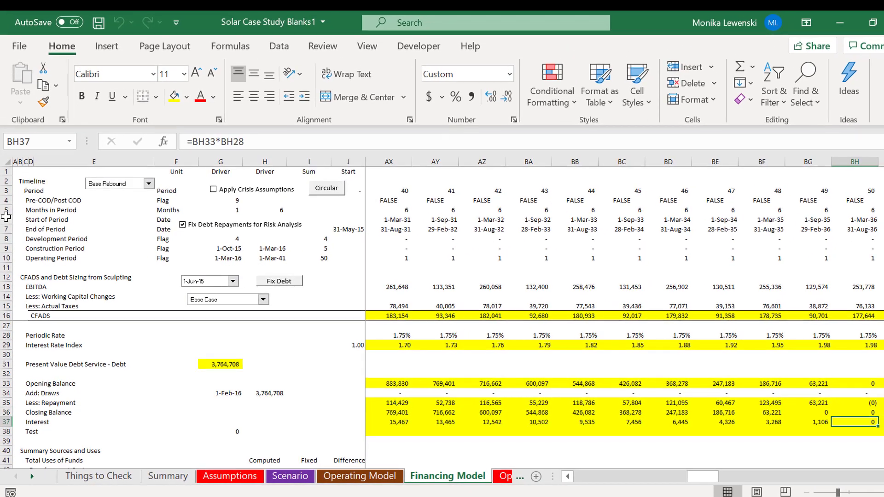
pyautogui.press('Left')
pyautogui.press('Left')
pyautogui.press('Left')
pyautogui.press('Right')
pyautogui.press('Right')
pyautogui.press('Right')
pyautogui.press('Right')
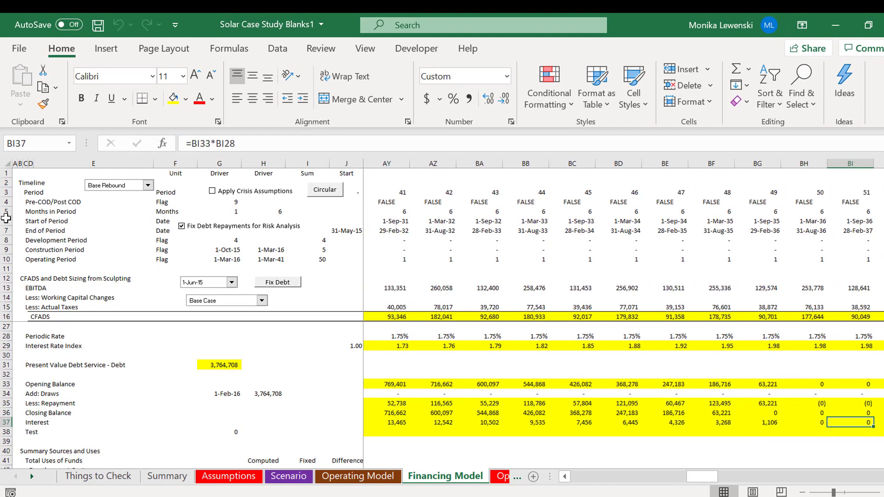
pyautogui.press('Left')
pyautogui.press('Left')
pyautogui.press('Left')
pyautogui.press('Left')
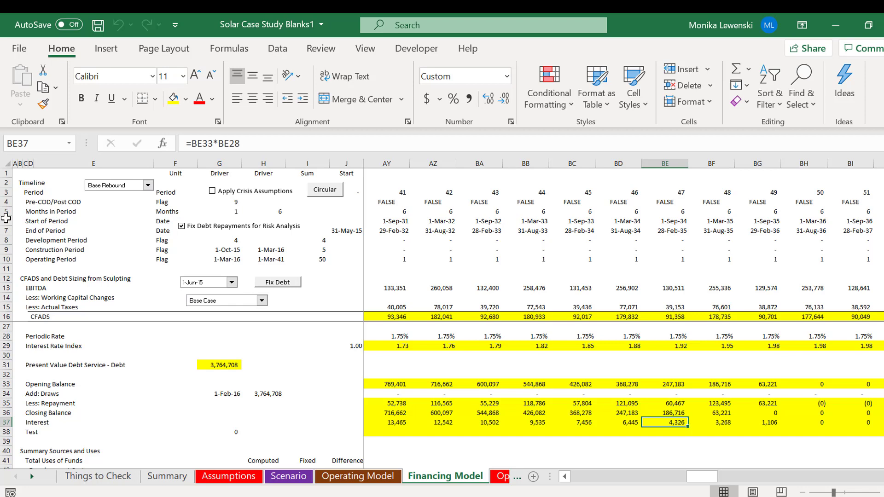
pyautogui.press('Left')
pyautogui.press('Left')
pyautogui.press('Left')
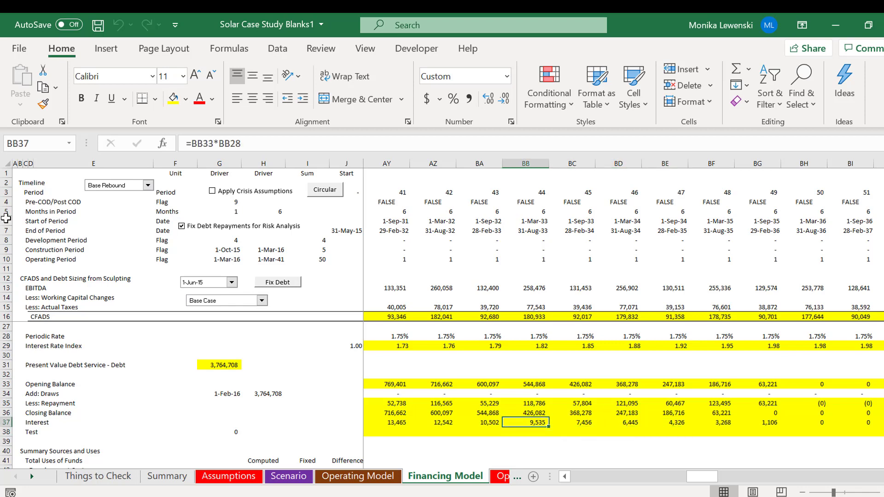
# Begin a link formula in G43 for the Legal development cost under Summary Sources and Uses, sourcing from the Operating Model sheet.
pyautogui.hotkey('ctrl', 'Left')
pyautogui.press('Left')
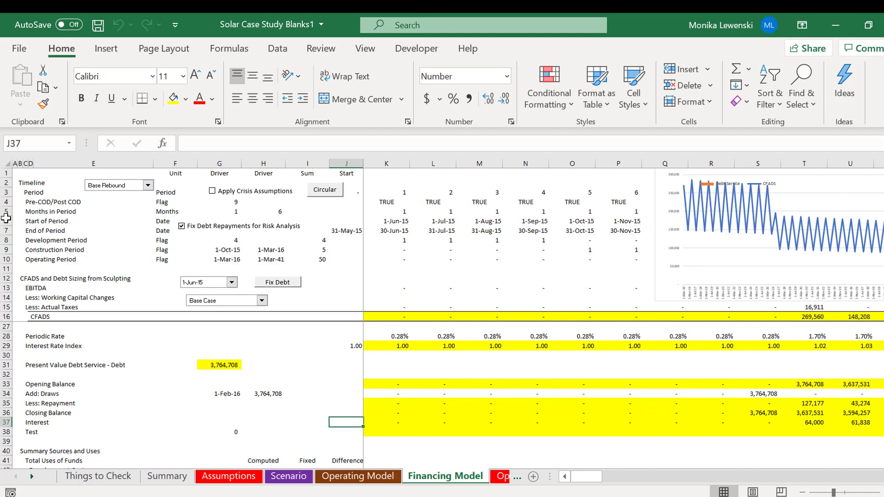
pyautogui.press('Down')
pyautogui.press('Down')
pyautogui.press('Down')
pyautogui.press('Down')
pyautogui.press('Down')
pyautogui.press('Down')
pyautogui.press('Down')
pyautogui.press('Down')
pyautogui.press('Down')
pyautogui.press('Down')
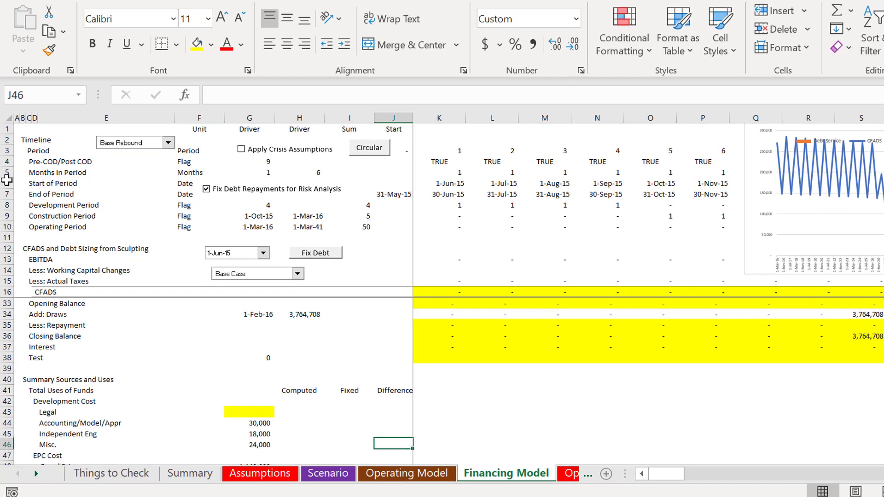
pyautogui.press('Down')
pyautogui.press('Down')
pyautogui.press('Down')
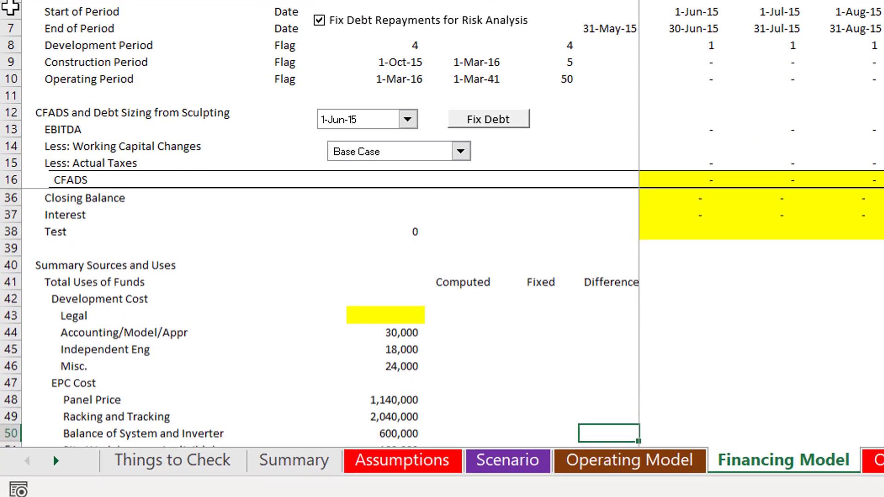
pyautogui.press('Down')
pyautogui.press('Down')
pyautogui.press('Up')
pyautogui.press('Up')
pyautogui.press('Up')
pyautogui.press('Up')
pyautogui.press('Up')
pyautogui.press('Up')
pyautogui.press('Up')
pyautogui.press('Up')
pyautogui.press('Up')
pyautogui.press('Left')
pyautogui.press('Left')
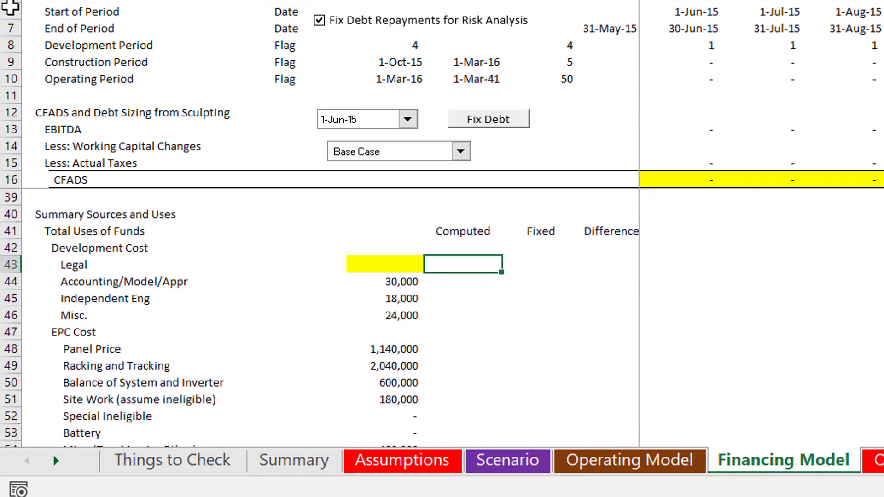
pyautogui.press('Left')
pyautogui.write('=')
pyautogui.hotkey('ctrl', 'pageup')
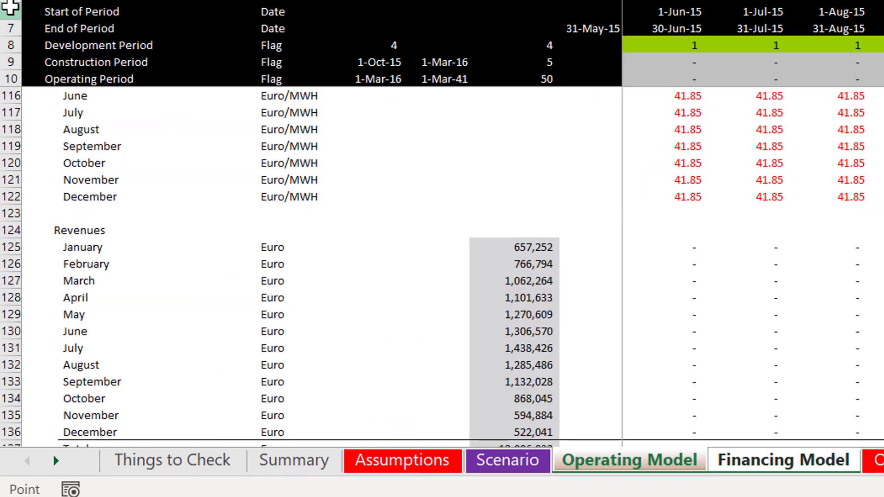
# Locate Development Cost under Capital Expenditures on the Operating Model sheet and point the Legal formula at its driver amounts.
pyautogui.click(349, 253)
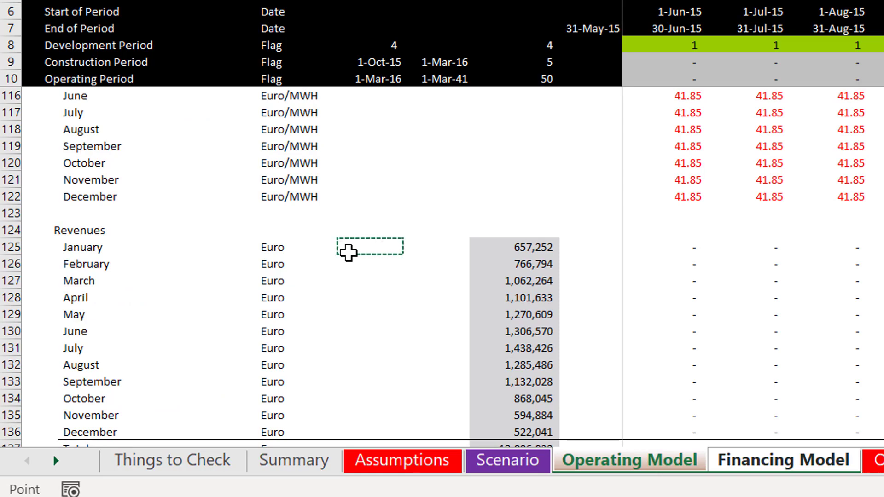
pyautogui.press('pagedown')
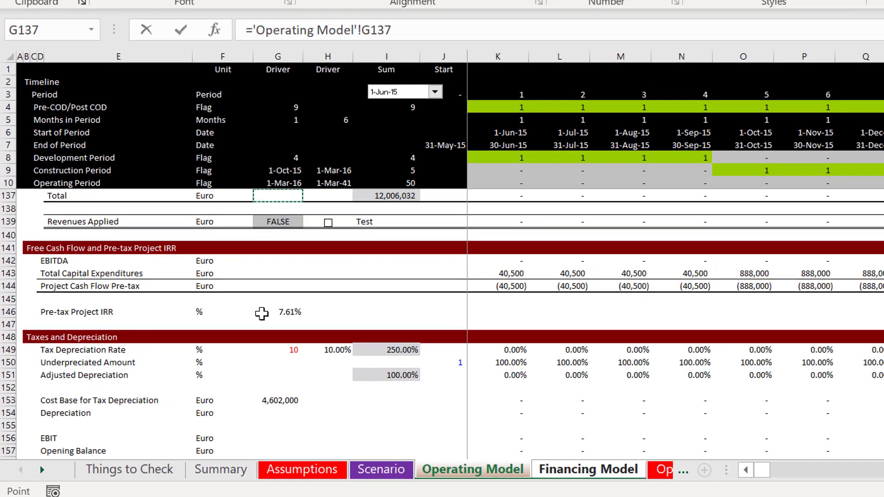
pyautogui.press('pagedown')
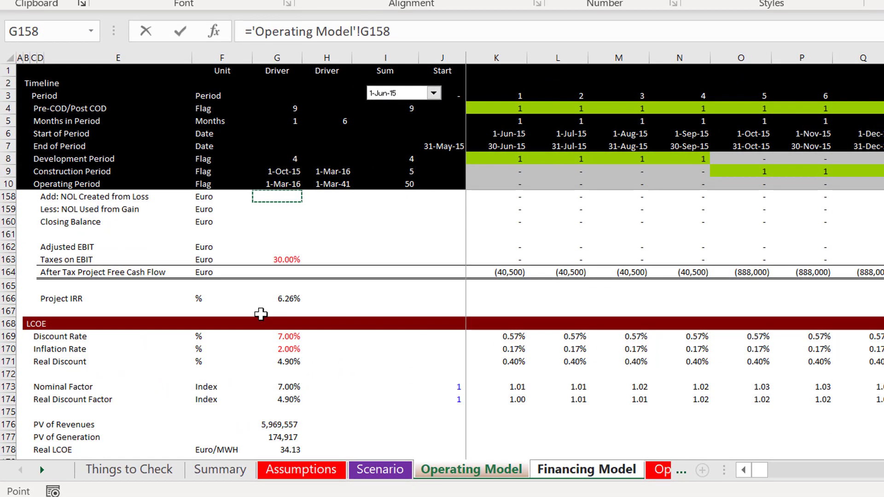
pyautogui.press('pageup')
pyautogui.press('pageup')
pyautogui.press('pageup')
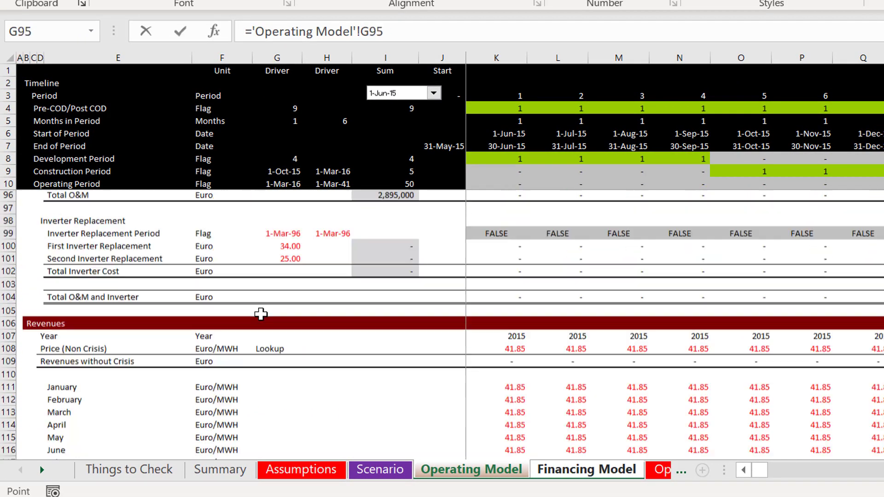
pyautogui.press('pageup')
pyautogui.press('pageup')
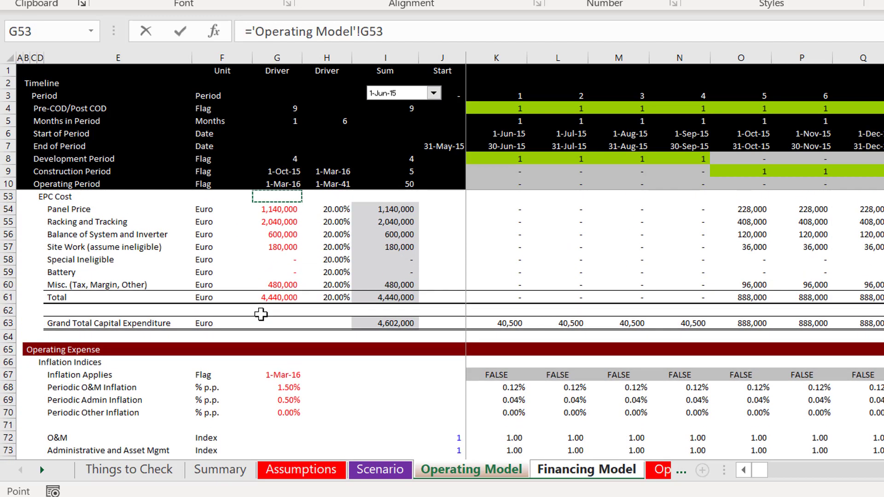
pyautogui.press('pageup')
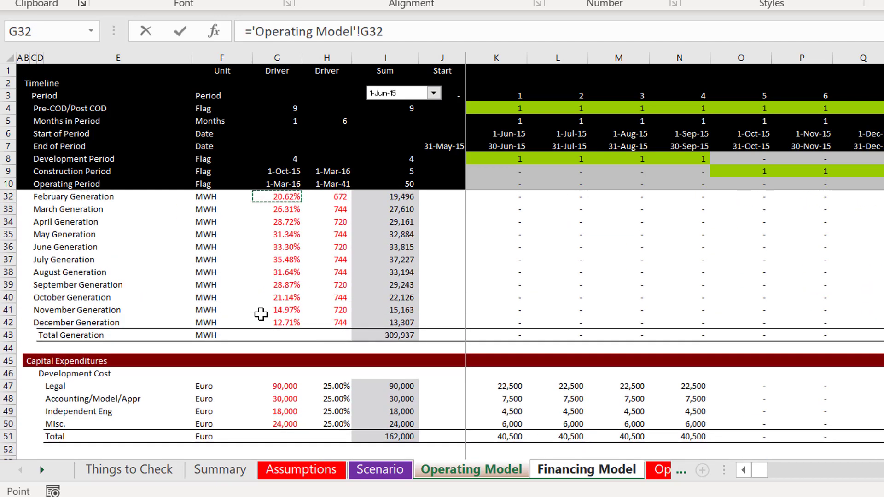
pyautogui.click(297, 387)
pyautogui.press('Down')
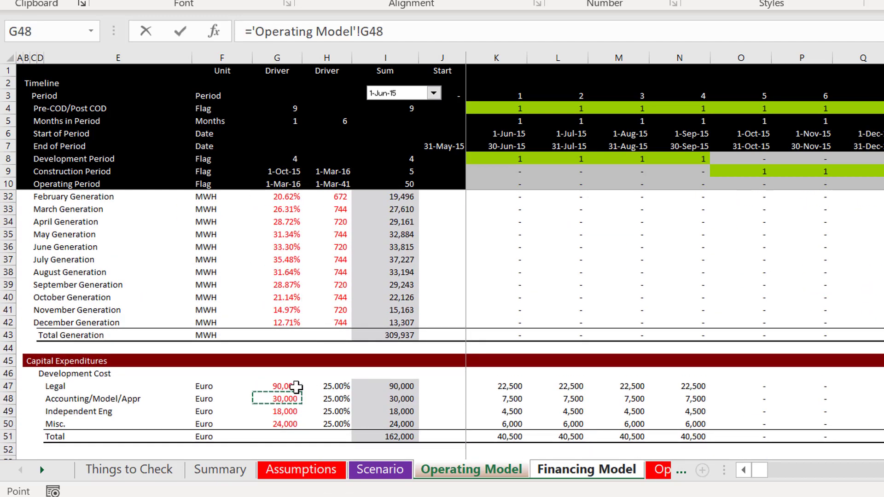
# Link the Legal development cost in G43 of the Financing Model sheet to 'Operating Model'!G47.
pyautogui.press('Up')
pyautogui.press('Left')
pyautogui.press('Right')
pyautogui.press('Right')
pyautogui.press('Right')
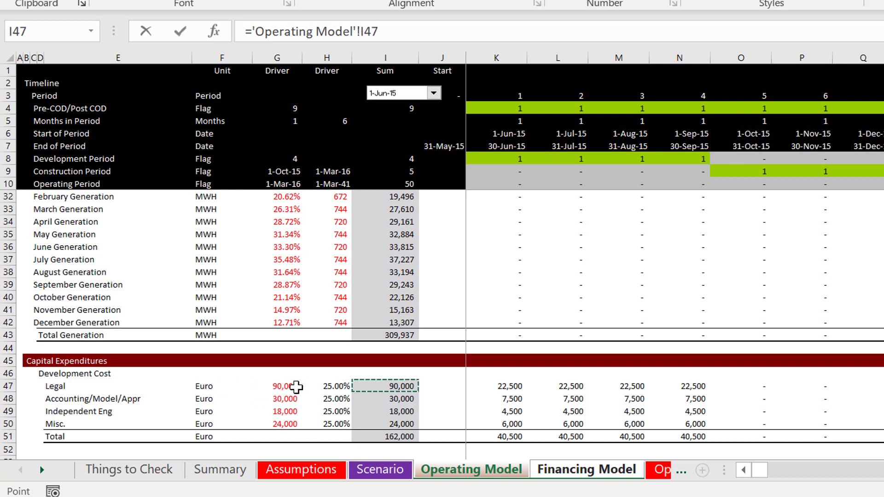
pyautogui.press('Left')
pyautogui.press('Left')
pyautogui.press('Left')
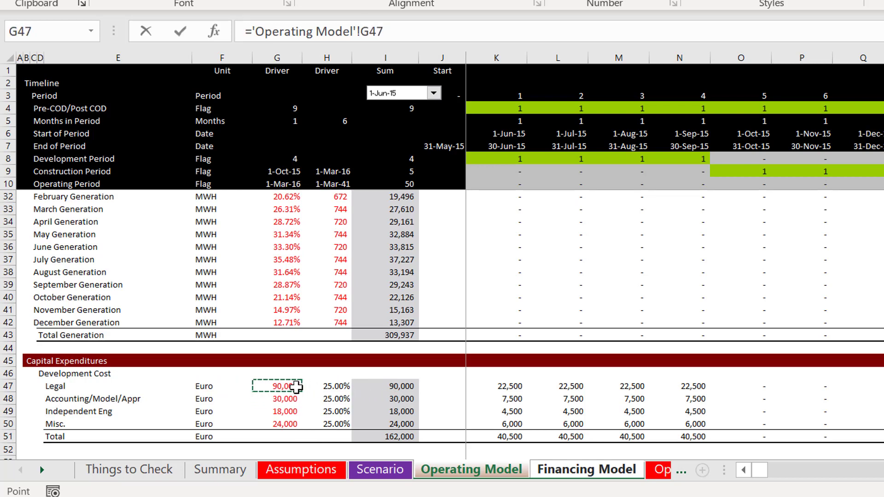
pyautogui.press('Right')
pyautogui.press('Right')
pyautogui.press('Right')
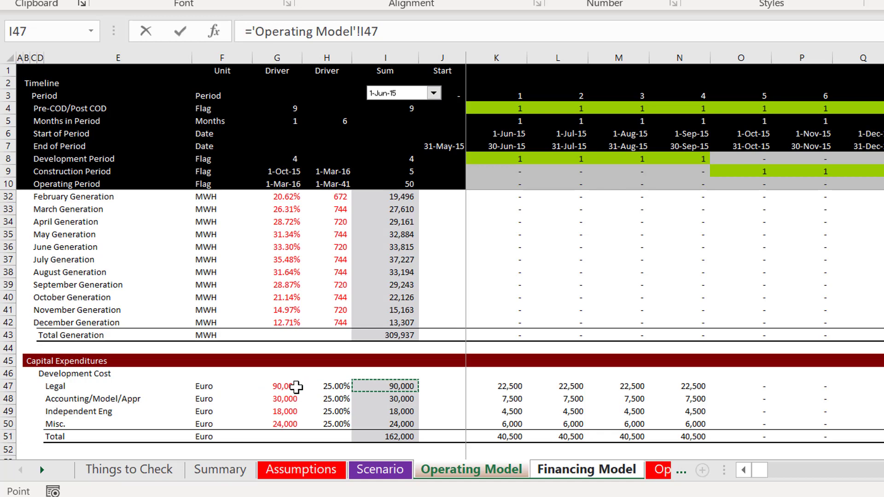
pyautogui.press('Left')
pyautogui.press('Left')
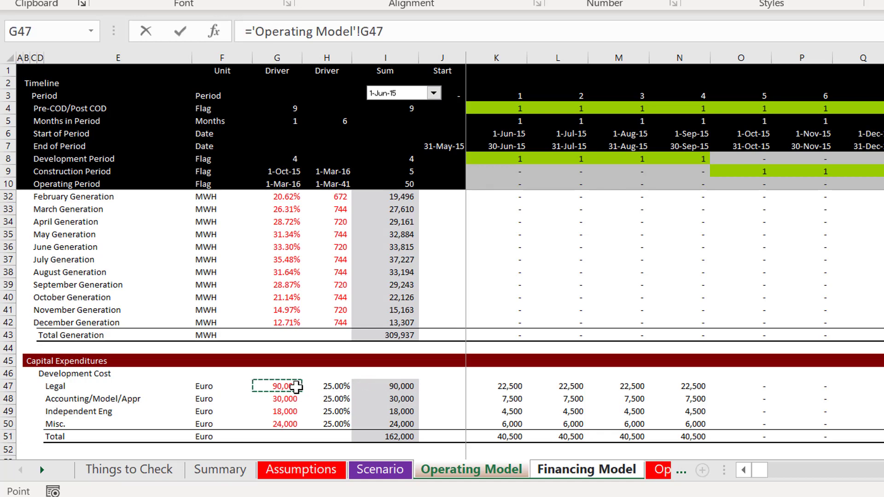
pyautogui.press('Return')
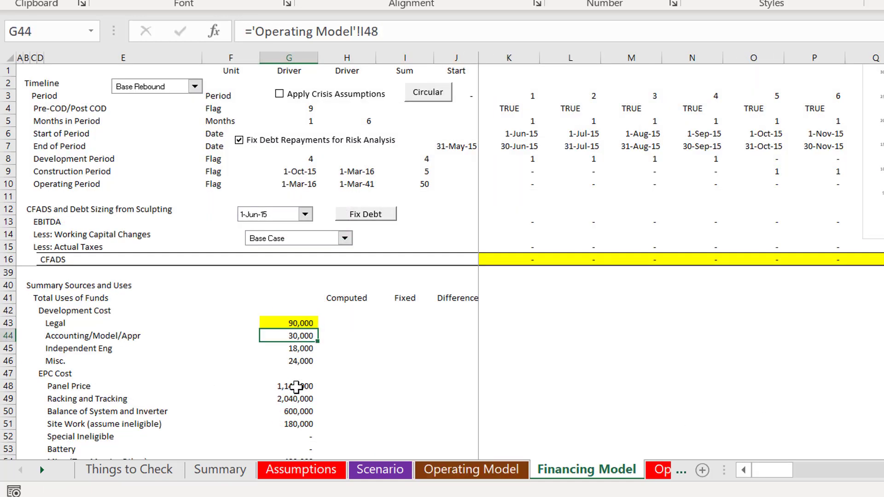
# Examine the references for the development and EPC costs, then the Interest During Construction row under Financing costs.
pyautogui.press('Down')
pyautogui.press('Down')
pyautogui.press('Down')
pyautogui.press('Down')
pyautogui.press('Down')
pyautogui.press('Down')
pyautogui.press('Down')
pyautogui.press('Down')
pyautogui.press('Down')
pyautogui.press('Down')
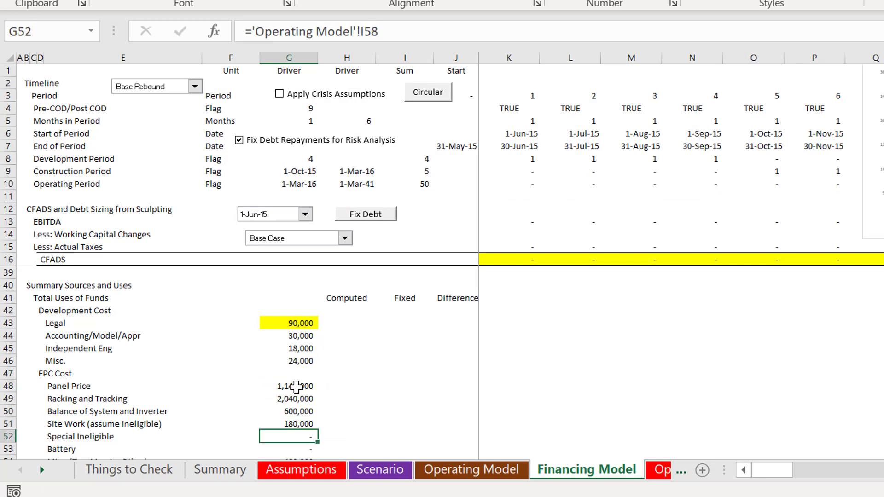
pyautogui.press('Down')
pyautogui.press('Down')
pyautogui.press('Up')
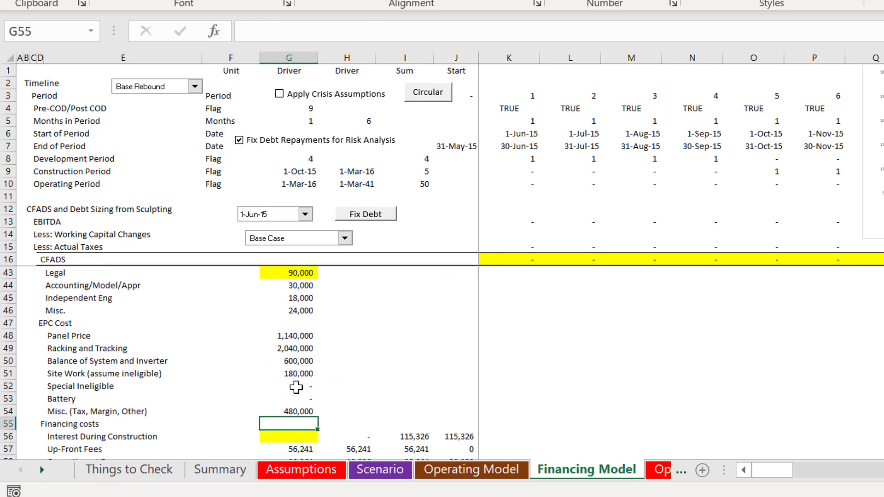
pyautogui.press('Down')
pyautogui.press('Down')
pyautogui.press('Down')
pyautogui.press('Down')
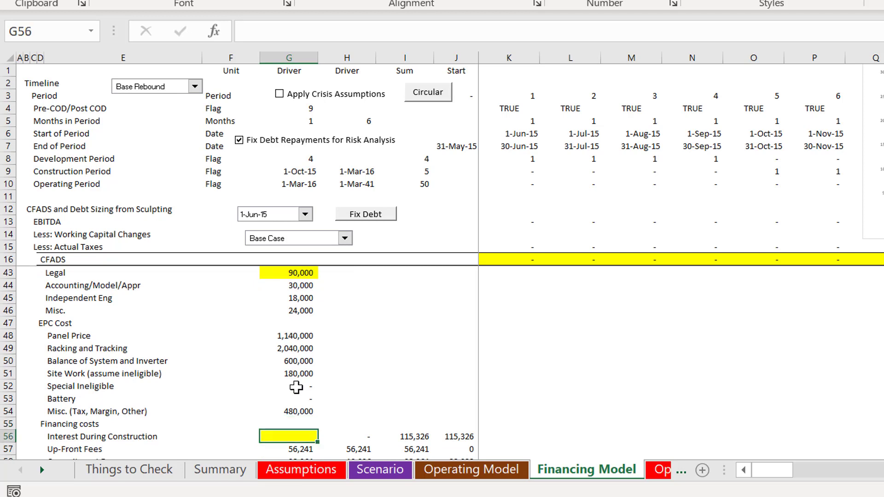
pyautogui.press('Up')
pyautogui.press('Up')
pyautogui.press('Up')
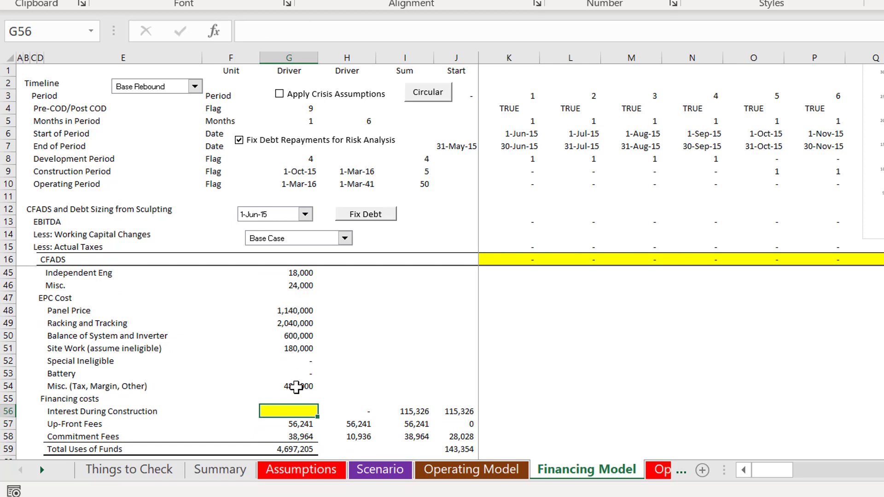
pyautogui.press('Right')
pyautogui.press('Right')
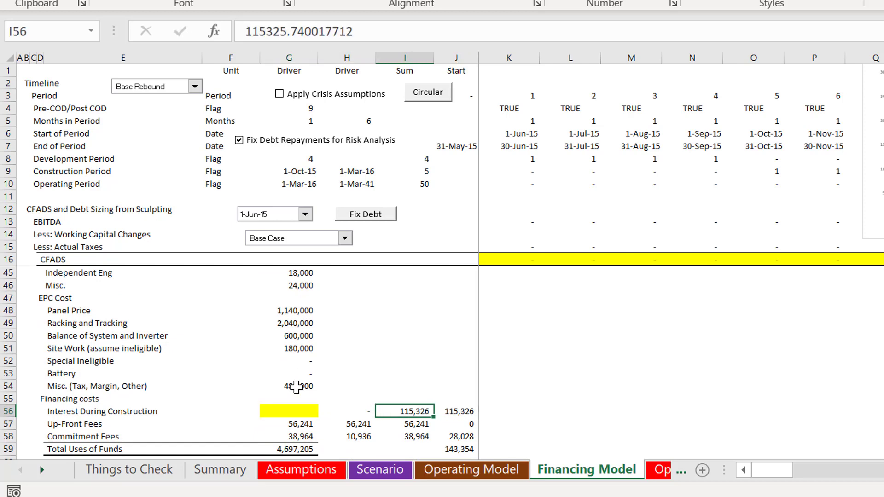
# Copy the Computed, Fixed and Difference headings from H41:J41 to H55:J55 in the Financing costs row.
pyautogui.press('Up')
pyautogui.press('Up')
pyautogui.press('Up')
pyautogui.press('Up')
pyautogui.press('Up')
pyautogui.press('Up')
pyautogui.press('Up')
pyautogui.press('Up')
pyautogui.press('Up')
pyautogui.press('Up')
pyautogui.press('Up')
pyautogui.press('Up')
pyautogui.press('Up')
pyautogui.press('Up')
pyautogui.press('Up')
pyautogui.press('Up')
pyautogui.press('Up')
pyautogui.press('Down')
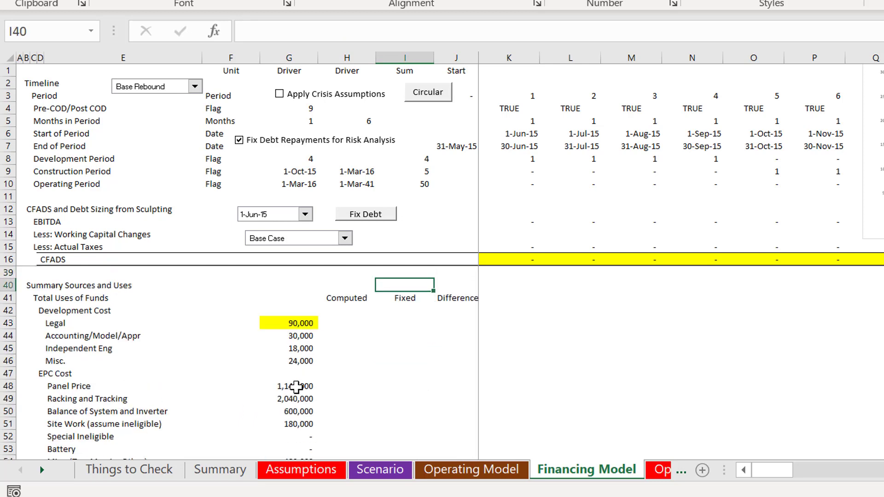
pyautogui.press('Down')
pyautogui.press('Left')
pyautogui.hotkey('shift', 'Right')
pyautogui.hotkey('shift', 'Right')
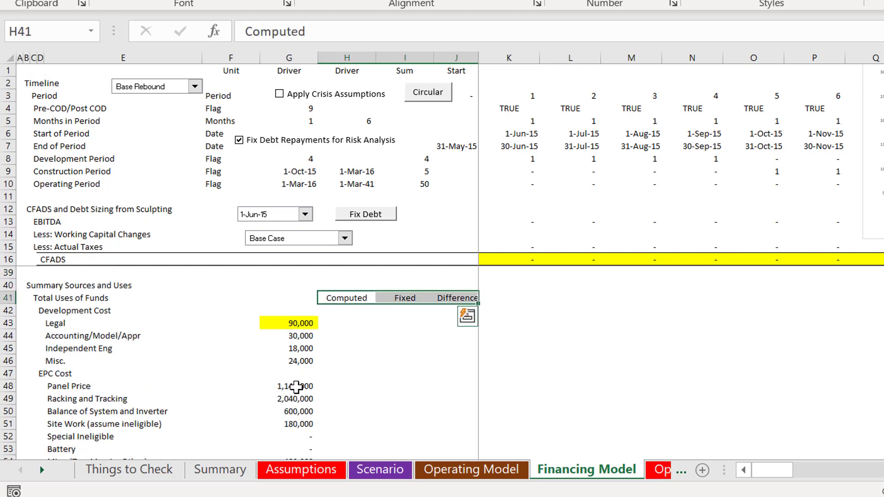
pyautogui.hotkey('ctrl', 'c')
pyautogui.press('Down')
pyautogui.press('Down')
pyautogui.press('Down')
pyautogui.press('Down')
pyautogui.press('Down')
pyautogui.press('Down')
pyautogui.press('Down')
pyautogui.press('Down')
pyautogui.press('Down')
pyautogui.press('Down')
pyautogui.press('Down')
pyautogui.press('Down')
pyautogui.press('Down')
pyautogui.press('Down')
pyautogui.press('Down')
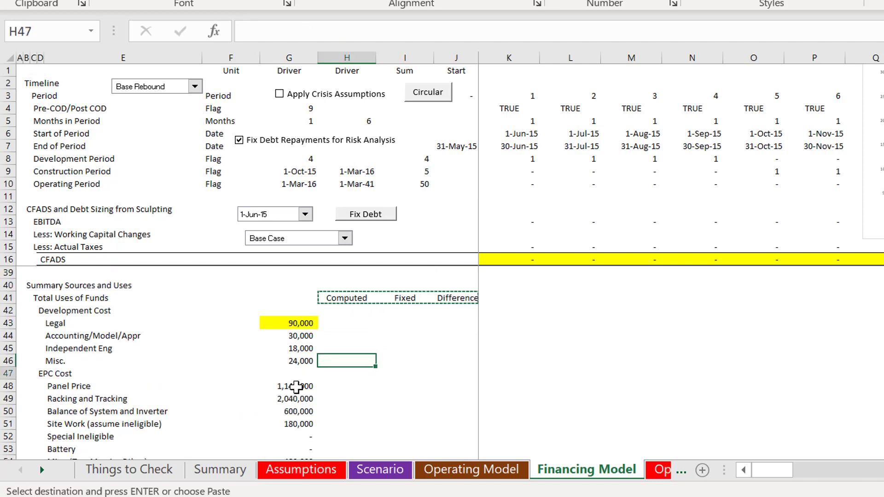
pyautogui.press('Down')
pyautogui.press('Down')
pyautogui.press('Up')
pyautogui.press('Up')
pyautogui.press('Up')
pyautogui.press('Up')
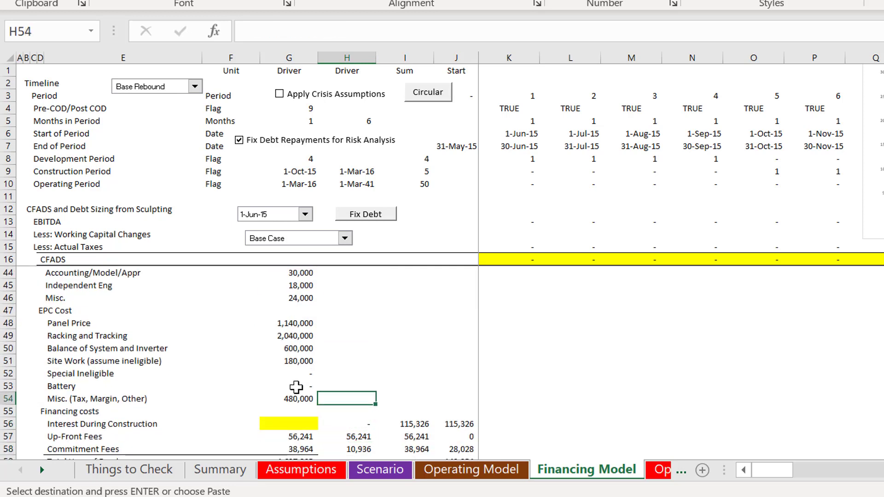
pyautogui.press('Down')
pyautogui.press('Return')
# Link Interest During Construction in G56 to its Fixed value with the formula =I56.
pyautogui.press('Left')
pyautogui.press('Up')
pyautogui.press('Down')
pyautogui.press('Down')
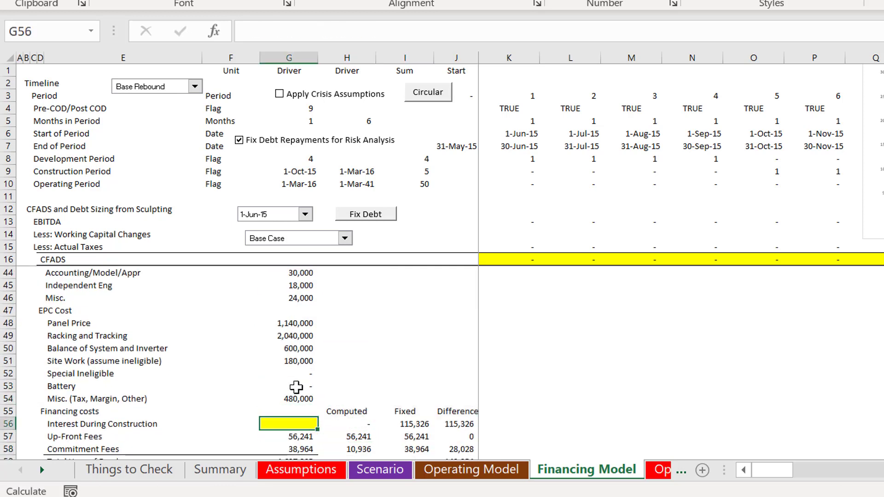
pyautogui.press('Down')
pyautogui.press('Up')
pyautogui.write('=')
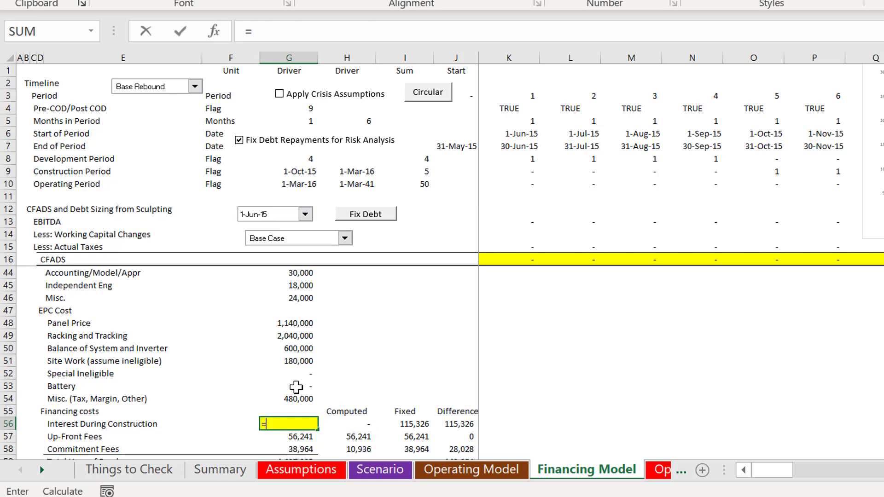
pyautogui.press('Right')
pyautogui.press('Right')
pyautogui.press('Return')
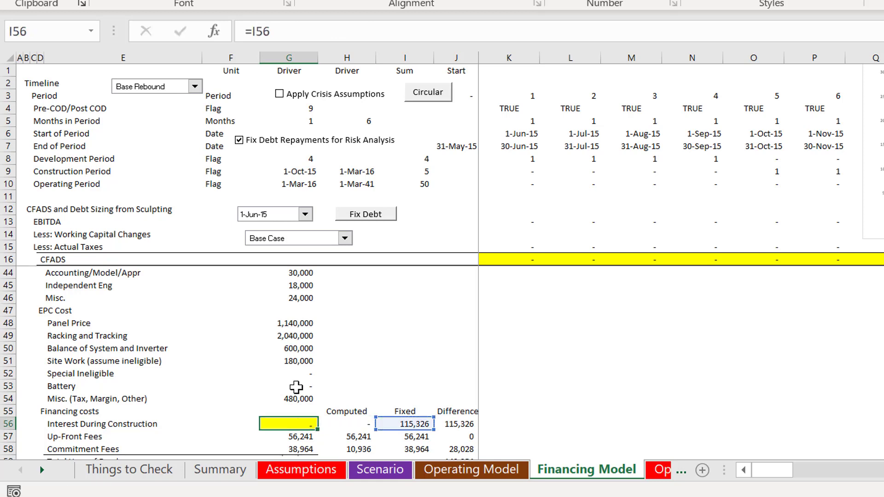
# Examine the computed Interest During Construction formula in H56 and the financing cost rows down to Total Uses of Funds.
pyautogui.press('Up')
pyautogui.press('Right')
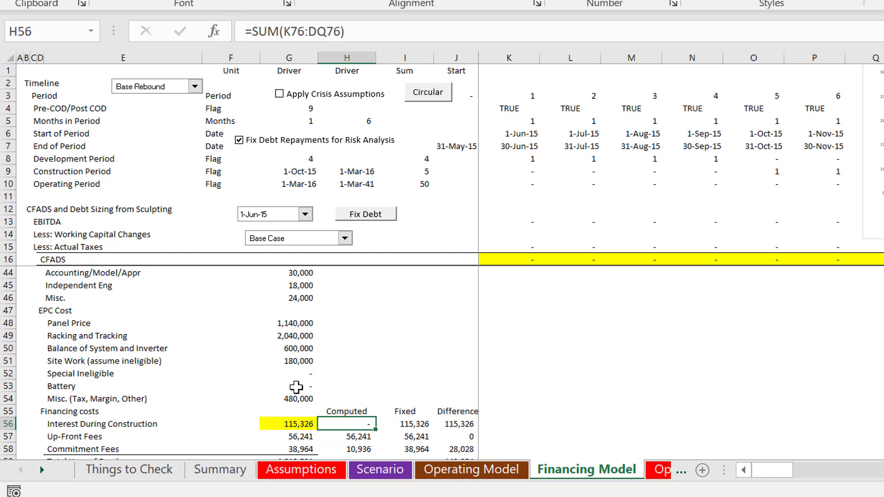
pyautogui.press('Down')
pyautogui.press('Down')
pyautogui.press('Down')
pyautogui.press('Down')
pyautogui.press('Down')
pyautogui.press('Up')
pyautogui.press('Up')
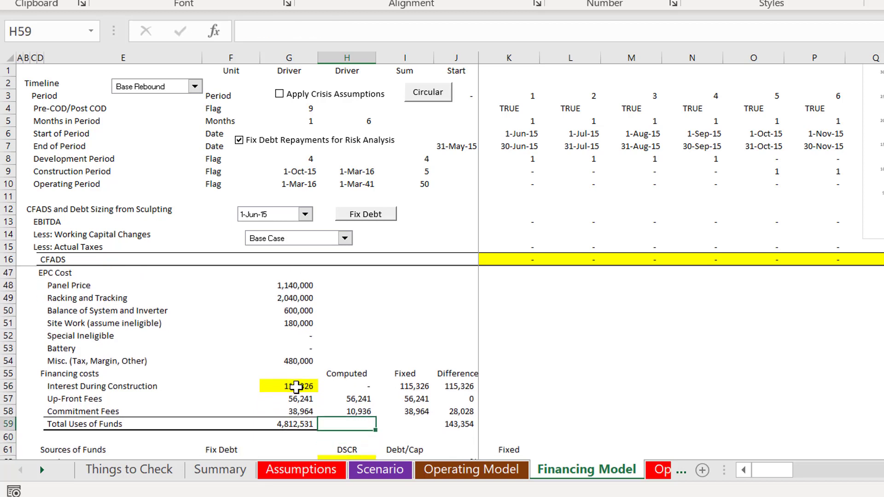
pyautogui.press('Up')
pyautogui.press('Up')
pyautogui.press('Up')
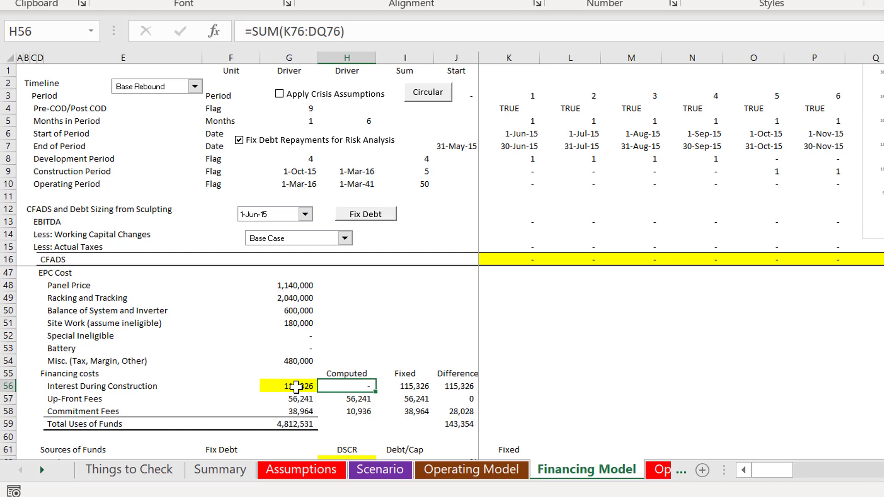
# Examine the Debt row under Sources of Funds, including the empty DSCR cell, the Debt/Cap formula and its percentage reference.
pyautogui.press('Down')
pyautogui.press('Down')
pyautogui.press('Down')
pyautogui.press('Down')
pyautogui.press('Down')
pyautogui.press('Down')
pyautogui.press('Down')
pyautogui.press('Down')
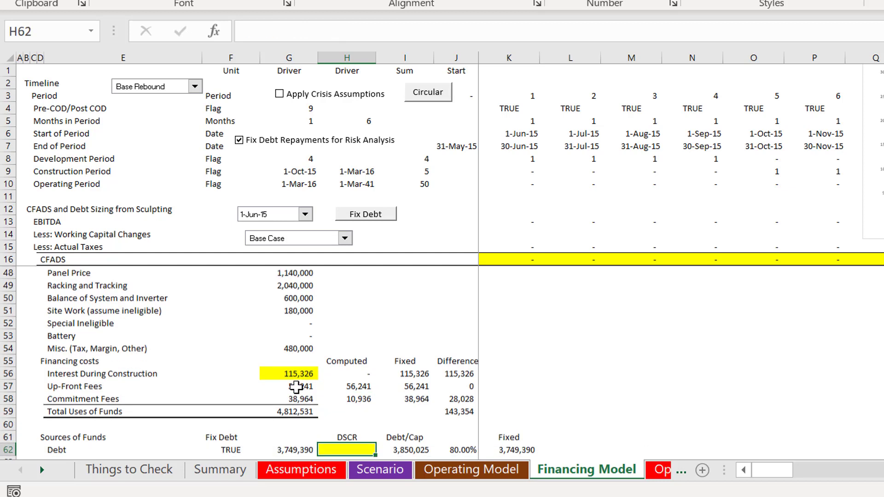
pyautogui.press('Up')
pyautogui.press('Up')
pyautogui.press('Up')
pyautogui.press('Down')
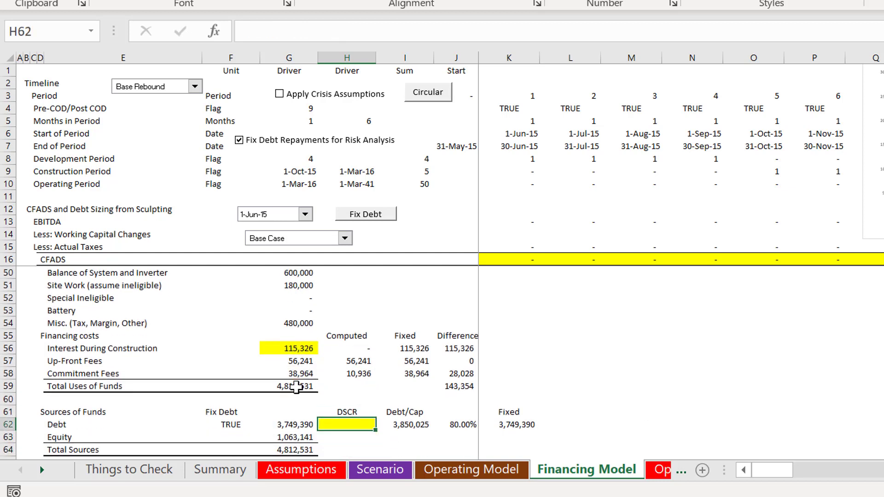
pyautogui.press('Right')
pyautogui.press('Up')
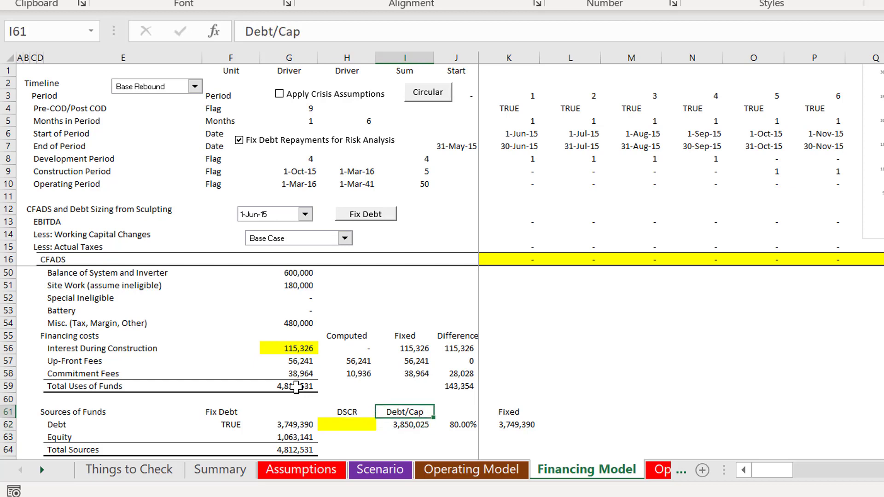
pyautogui.press('Down')
pyautogui.press('Right')
pyautogui.press('Left')
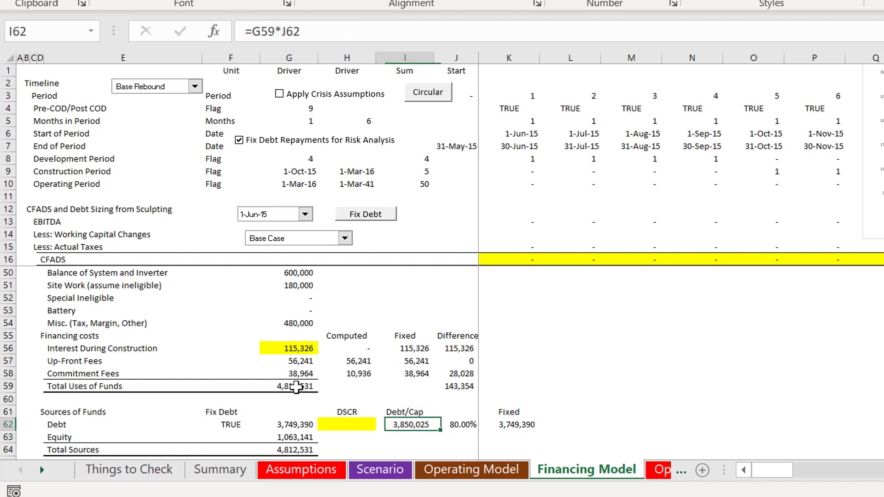
pyautogui.press('Up')
pyautogui.press('Right')
pyautogui.press('Down')
pyautogui.press('Left')
pyautogui.press('Up')
pyautogui.press('Right')
pyautogui.press('Down')
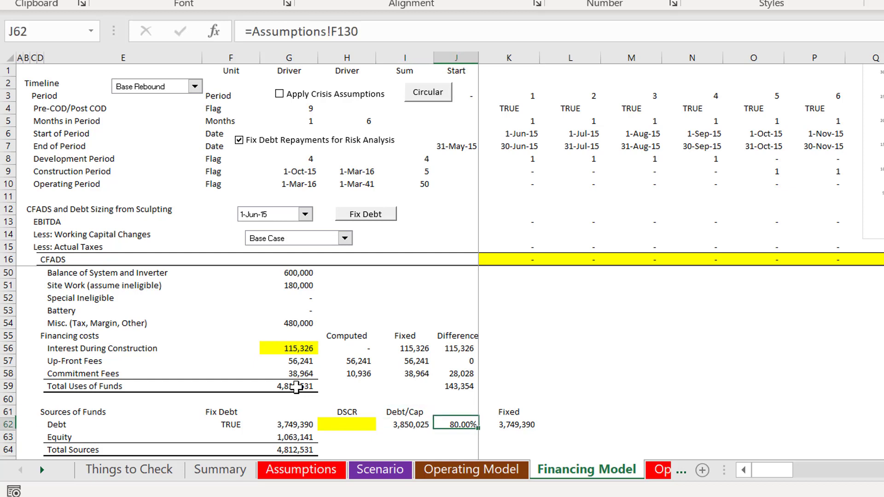
pyautogui.press('Left')
pyautogui.press('Up')
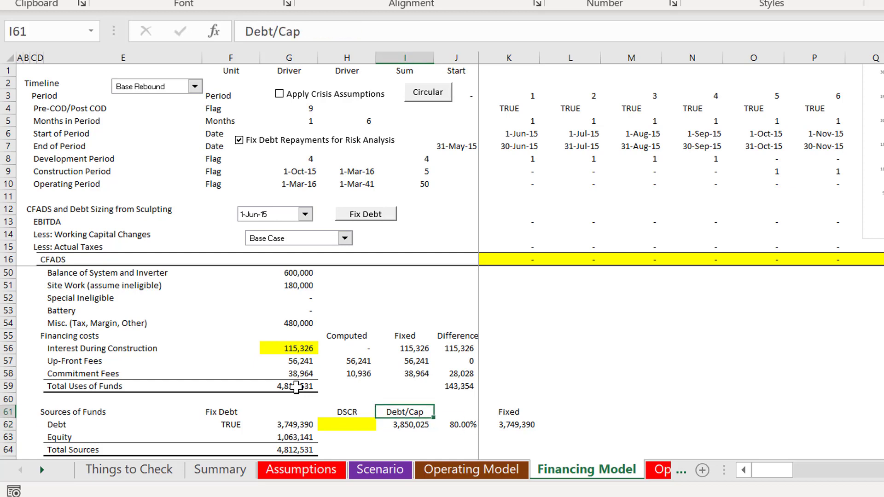
# Move the DSCR, Debt/Cap and Fixed headings from H61:K61 up one row to H60:K60.
pyautogui.press('Left')
pyautogui.hotkey('shift', 'Right')
pyautogui.hotkey('shift', 'Right')
pyautogui.hotkey('shift', 'Right')
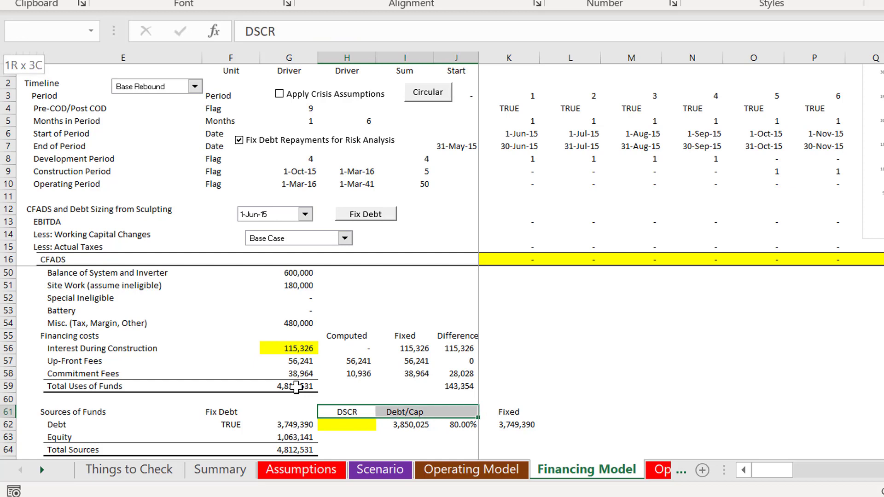
pyautogui.hotkey('ctrl', 'c')
pyautogui.press('Up')
pyautogui.hotkey('shift', 'Right')
pyautogui.hotkey('shift', 'Right')
pyautogui.press('Return')
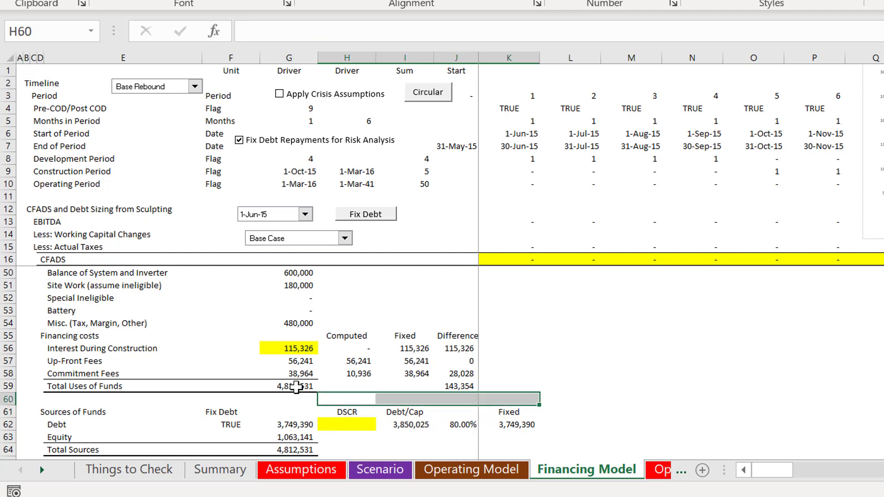
# Move the debt-to-capital percentage linked to Assumptions!F130 from J62 to I61, beneath the Debt/Cap heading.
pyautogui.press('Down')
pyautogui.press('Down')
pyautogui.press('Right')
pyautogui.press('Right')
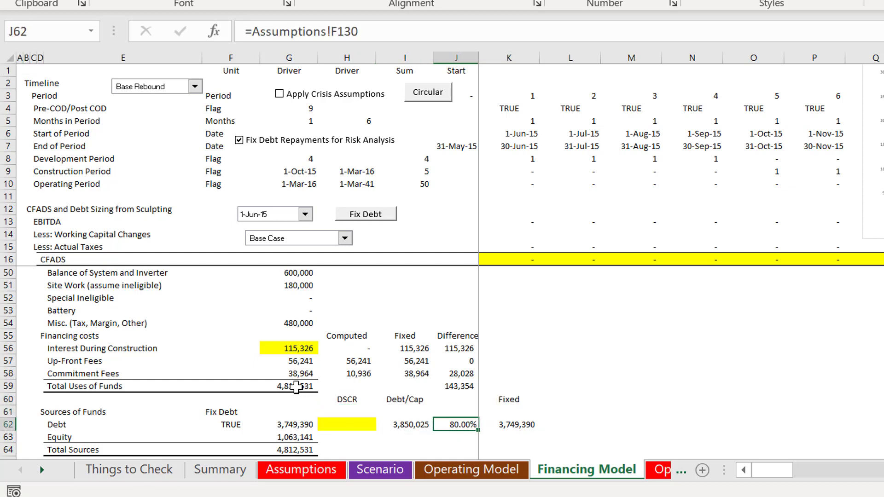
pyautogui.hotkey('ctrl', 'x')
pyautogui.press('Up')
pyautogui.press('Left')
pyautogui.press('Return')
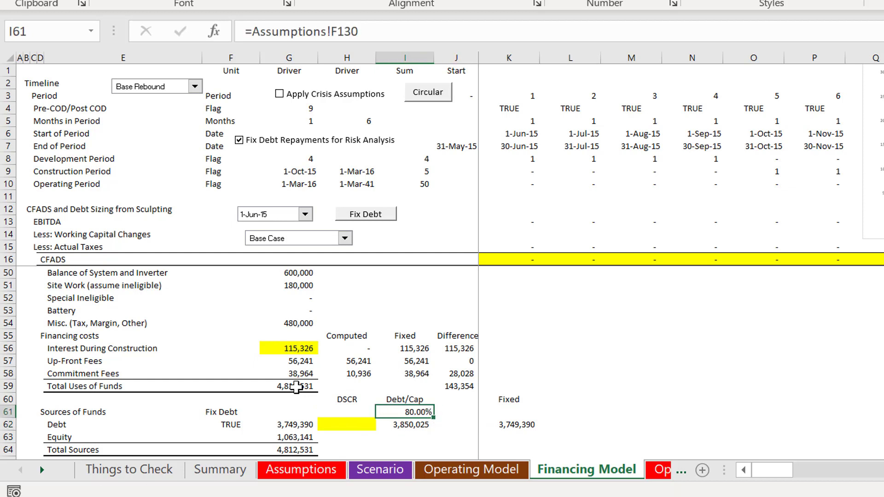
# Enter the Debt/Cap debt amount formula =G59*I61 in I62.
pyautogui.press('Down')
pyautogui.press('Left')
pyautogui.press('Right')
pyautogui.write('=G59*I61')
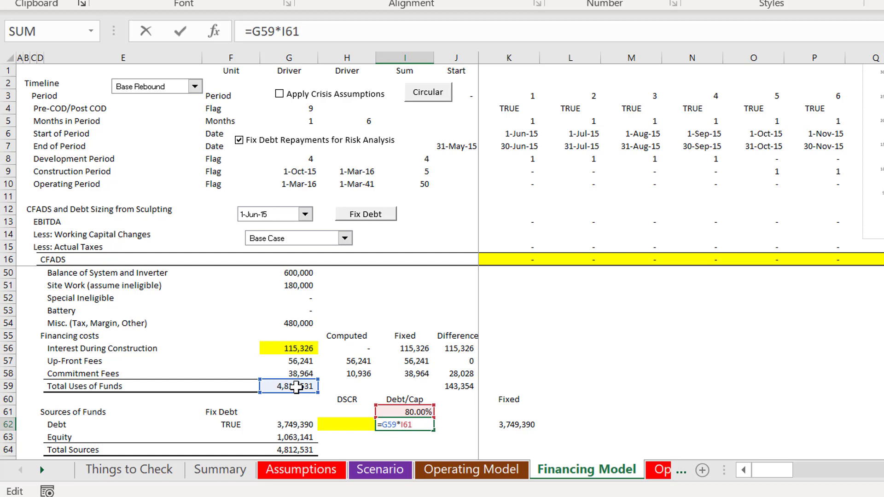
pyautogui.hotkey('ctrl', 'Return')
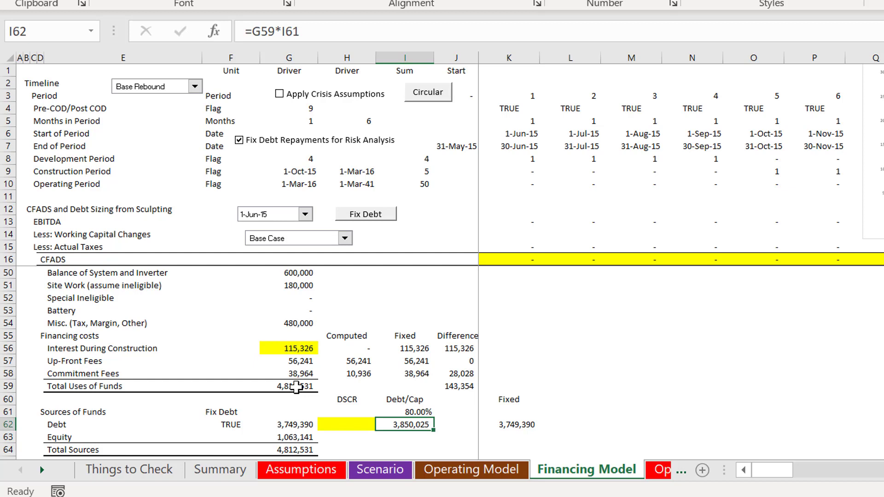
# Link the DSCR debt amount in H62 to the present value of debt service with =G31.
pyautogui.press('Left')
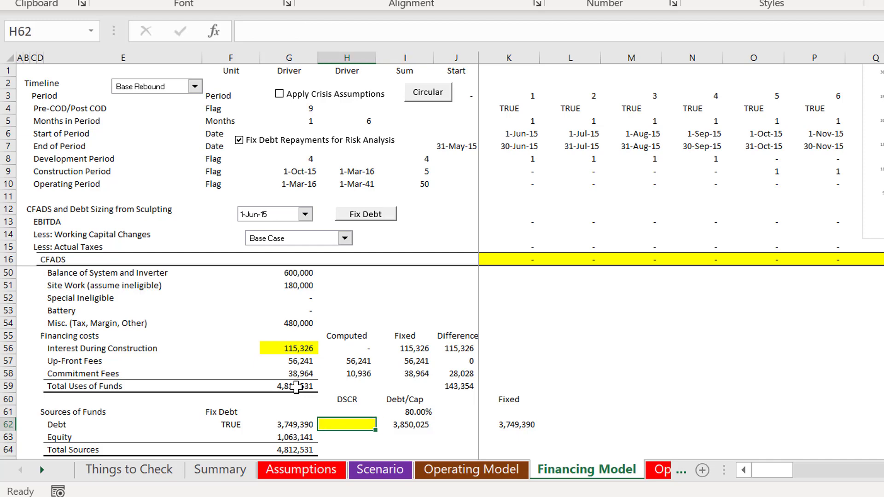
pyautogui.write('=')
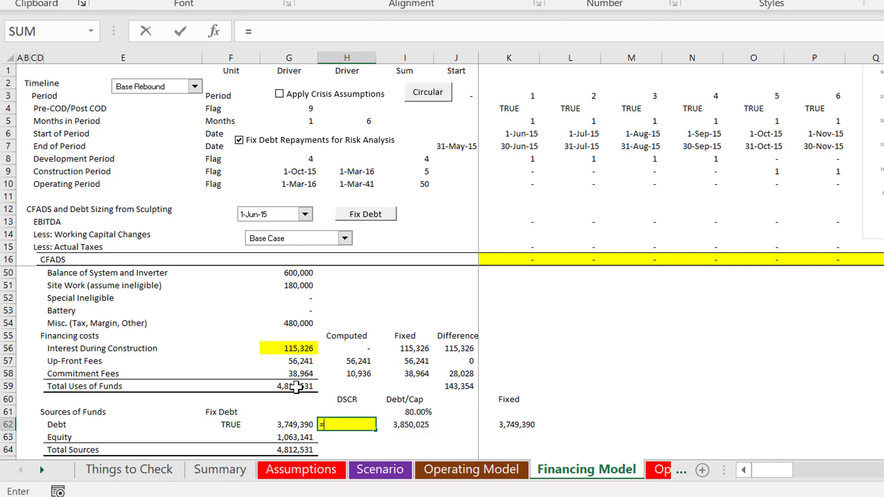
pyautogui.press('Up')
pyautogui.press('Up')
pyautogui.press('Up')
pyautogui.press('Up')
pyautogui.press('Up')
pyautogui.press('Up')
pyautogui.press('Up')
pyautogui.press('Up')
pyautogui.press('Up')
pyautogui.press('Up')
pyautogui.press('Up')
pyautogui.press('Up')
pyautogui.press('Up')
pyautogui.press('Up')
pyautogui.press('Up')
pyautogui.press('Up')
pyautogui.press('Up')
pyautogui.press('Up')
pyautogui.press('Up')
pyautogui.press('Up')
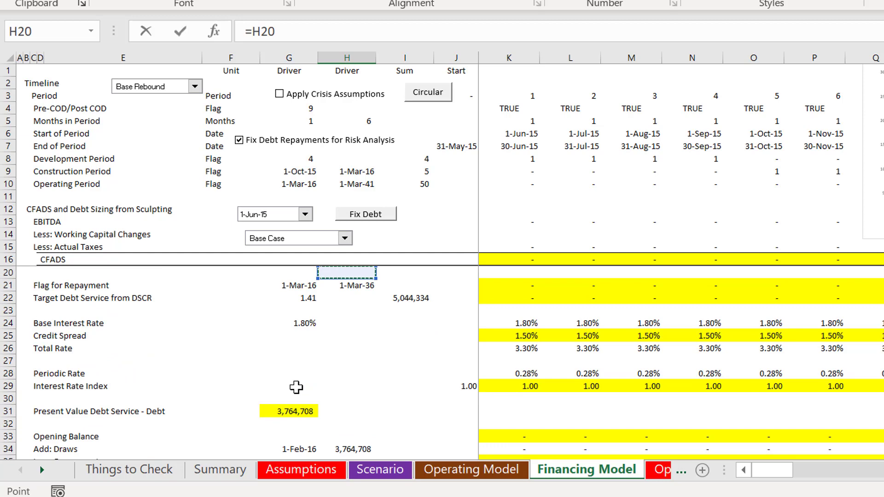
pyautogui.press('Down')
pyautogui.press('Down')
pyautogui.press('Down')
pyautogui.press('Down')
pyautogui.press('Down')
pyautogui.press('Down')
pyautogui.press('Down')
pyautogui.press('Down')
pyautogui.press('Down')
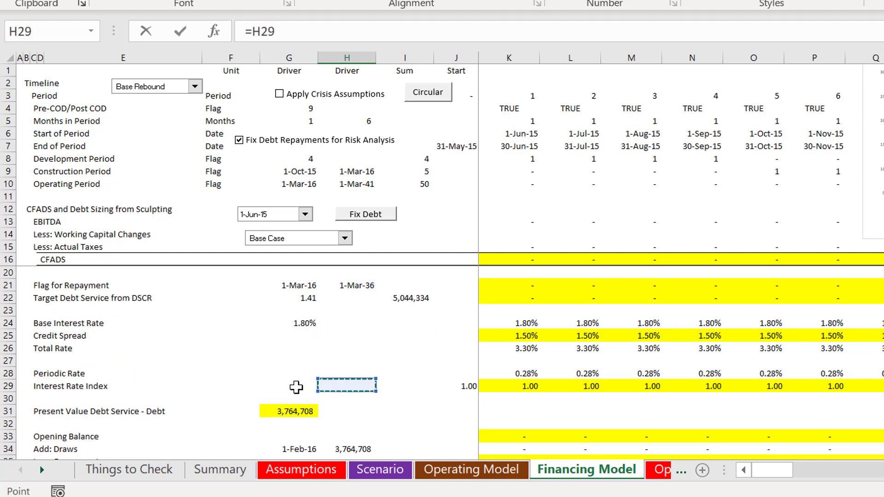
pyautogui.press('Down')
pyautogui.press('Down')
pyautogui.press('Left')
pyautogui.press('Return')
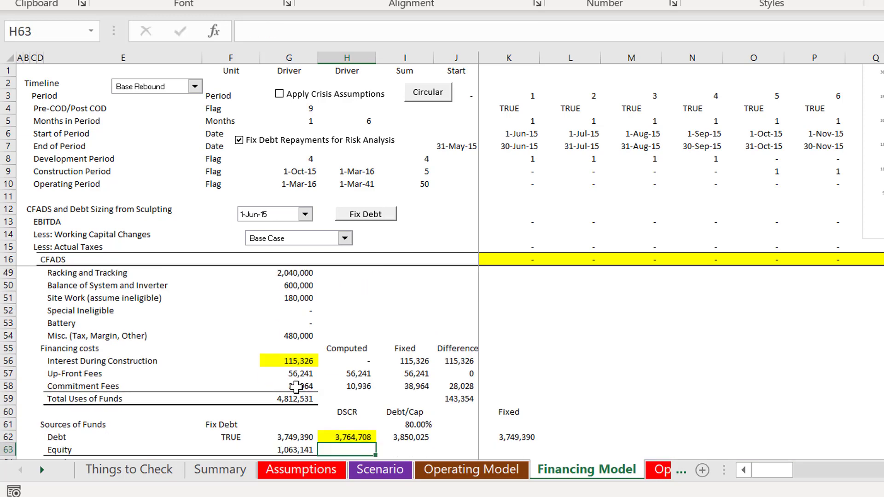
# Compare the DSCR and Debt/Cap debt amounts in the Debt row with the debt amount in the Driver column.
pyautogui.press('Down')
pyautogui.press('Up')
pyautogui.press('Up')
pyautogui.press('Right')
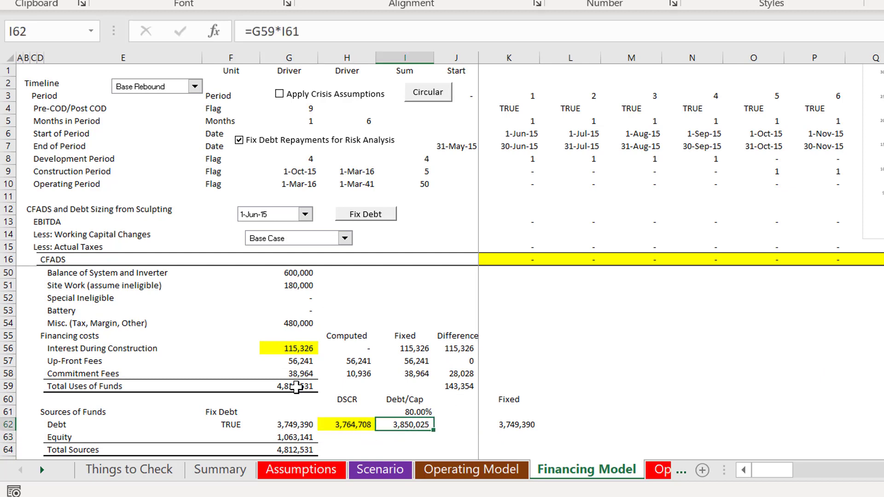
pyautogui.press('Left')
pyautogui.press('Left')
pyautogui.press('Right')
pyautogui.press('Right')
pyautogui.press('Right')
pyautogui.press('Left')
pyautogui.press('Left')
pyautogui.press('Right')
pyautogui.press('Left')
pyautogui.press('Left')
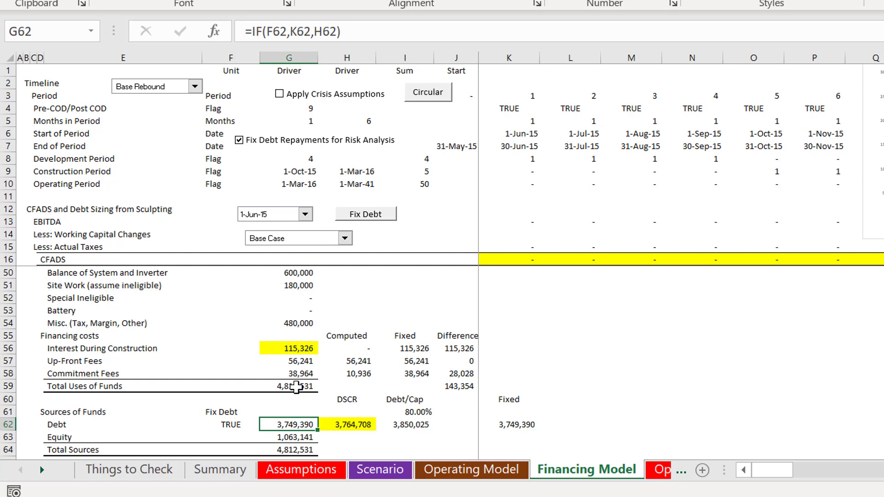
# Inspect the IF formula in G62 and the references behind the DSCR and Debt/Cap amounts in H62 and I62.
pyautogui.press('F2')
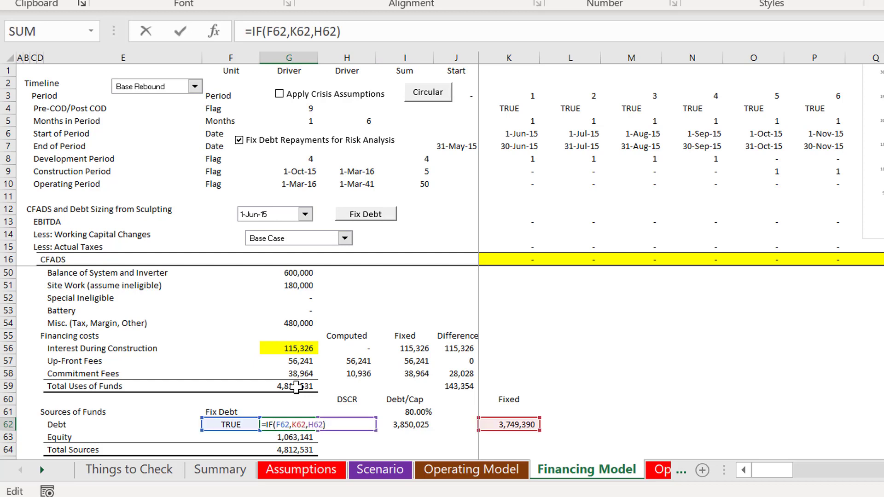
pyautogui.press('Escape')
pyautogui.press('Right')
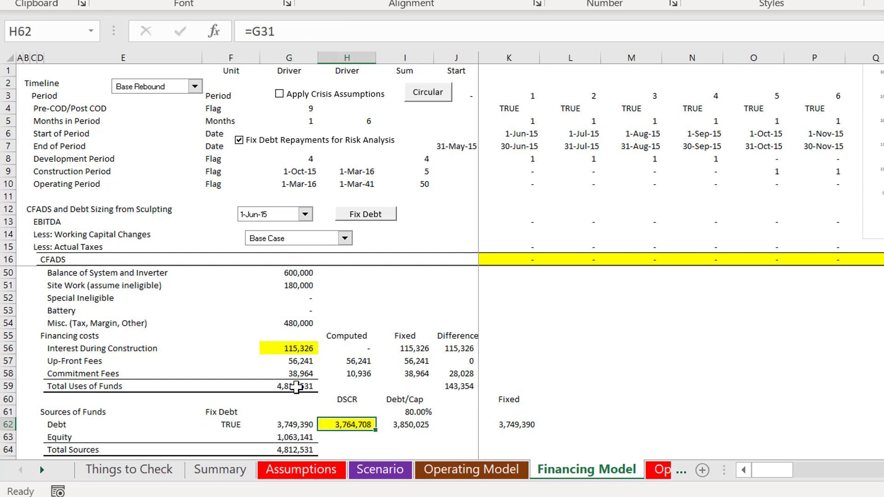
pyautogui.press('F2')
pyautogui.press('Escape')
pyautogui.press('Left')
pyautogui.press('F2')
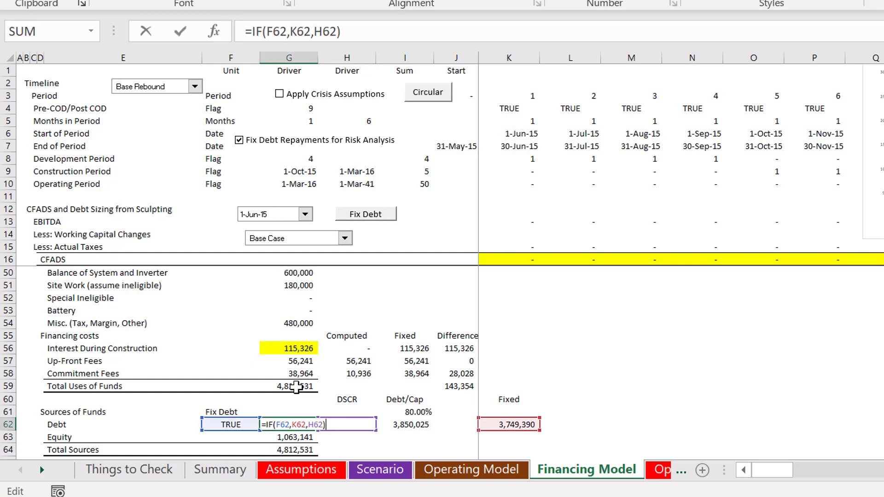
pyautogui.press('Escape')
pyautogui.press('Right')
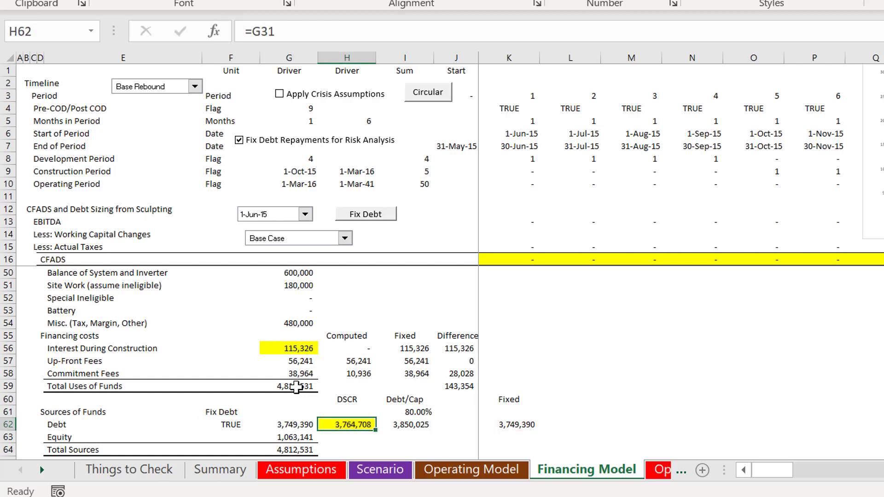
pyautogui.hotkey('shift', 'Right')
pyautogui.hotkey('shift', 'Left')
pyautogui.hotkey('shift', 'Right')
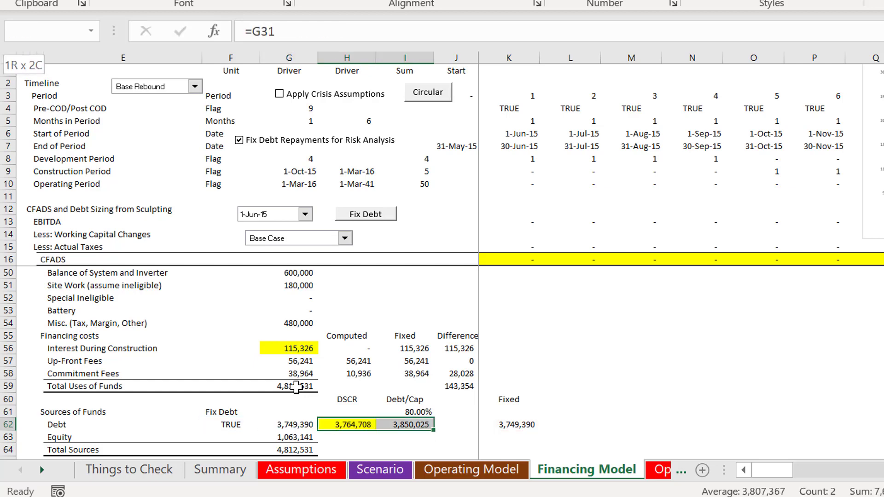
pyautogui.press('Left')
pyautogui.press('Right')
pyautogui.press('Right')
pyautogui.press('Left')
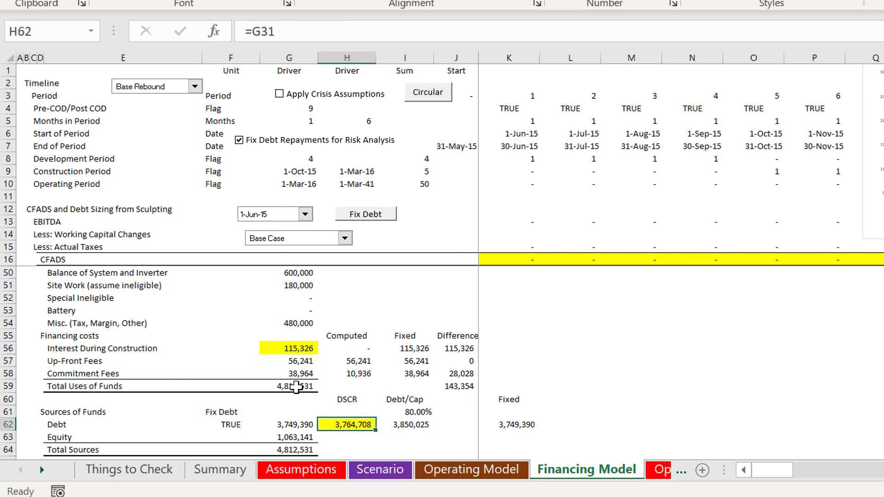
pyautogui.press('Right')
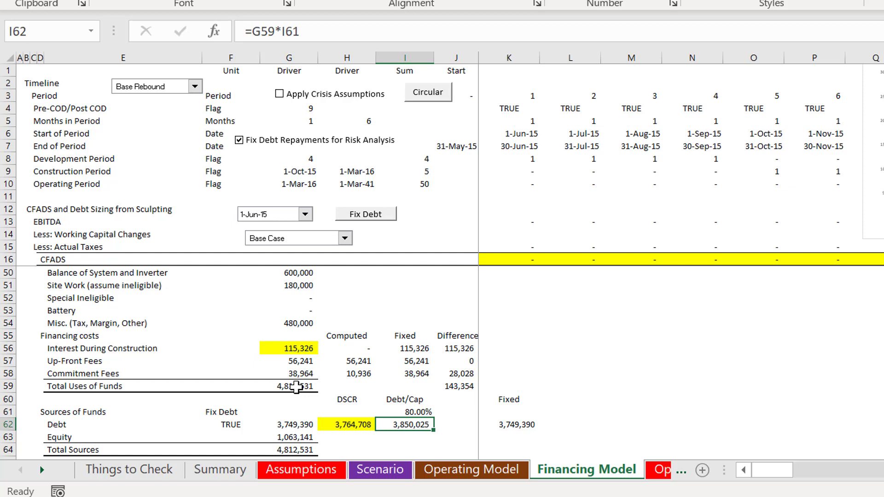
# Examine the equity split, Debt to Capital and Total Funding Needs rows below the Sources of Funds.
pyautogui.press('Down')
pyautogui.press('Down')
pyautogui.press('Down')
pyautogui.press('Down')
pyautogui.press('Down')
pyautogui.press('Down')
pyautogui.press('Down')
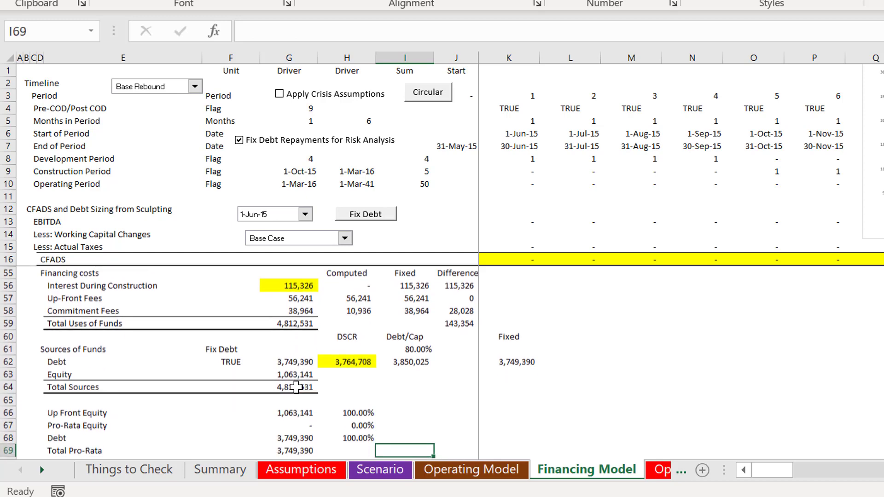
pyautogui.press('Down')
pyautogui.press('Down')
pyautogui.press('Down')
pyautogui.press('Down')
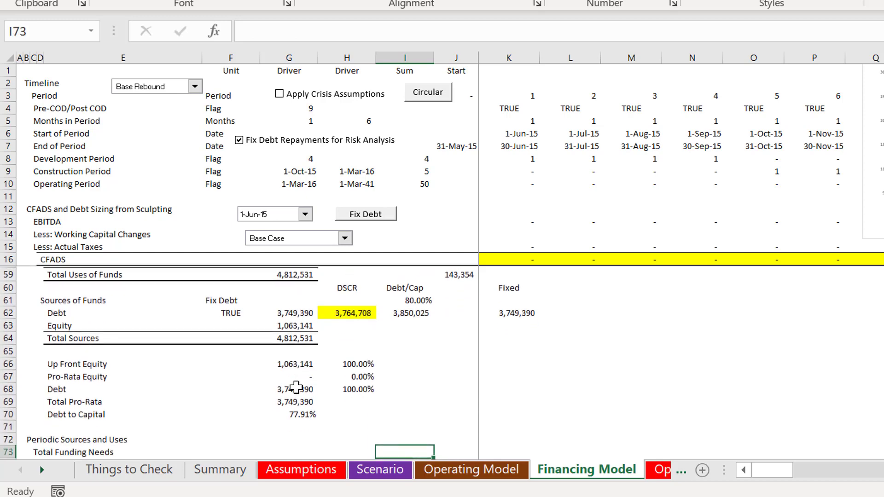
pyautogui.press('Down')
pyautogui.press('Down')
pyautogui.press('Down')
pyautogui.press('Down')
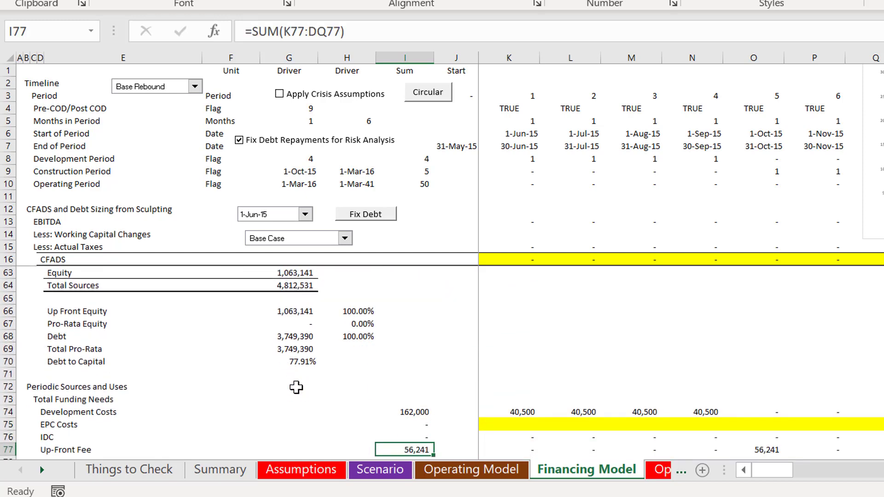
pyautogui.press('Up')
pyautogui.press('Up')
pyautogui.press('Up')
pyautogui.press('Down')
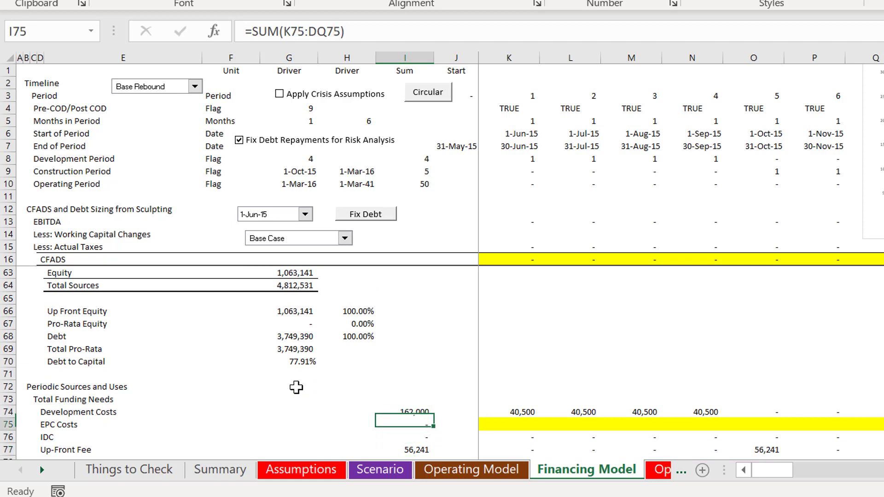
pyautogui.press('Right')
pyautogui.press('Right')
pyautogui.press('Right')
pyautogui.press('Left')
pyautogui.press('Left')
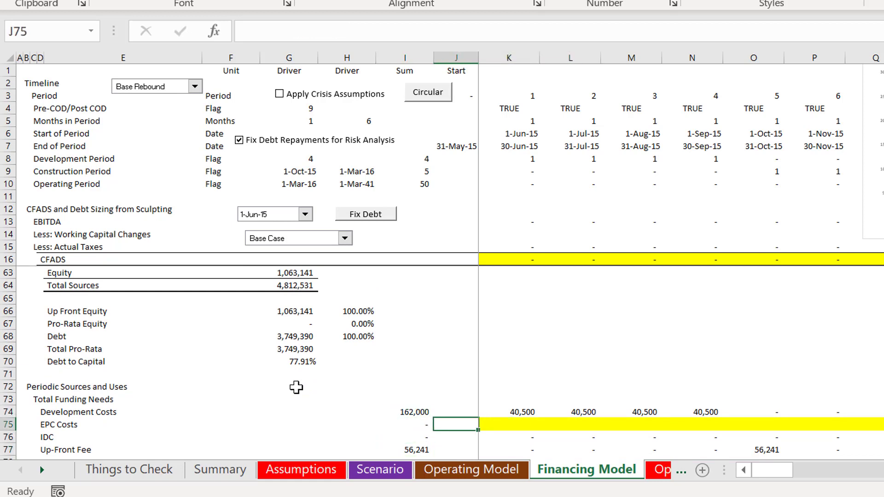
pyautogui.press('Right')
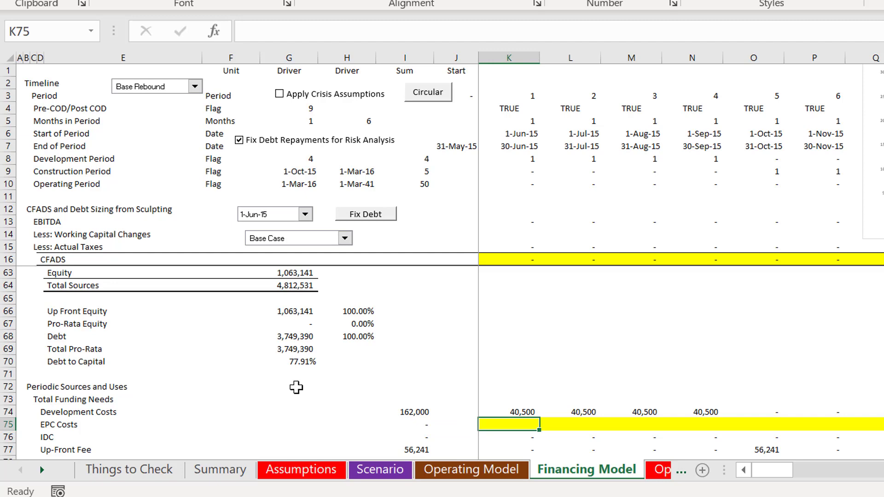
pyautogui.press('Left')
pyautogui.press('Right')
pyautogui.write('=')
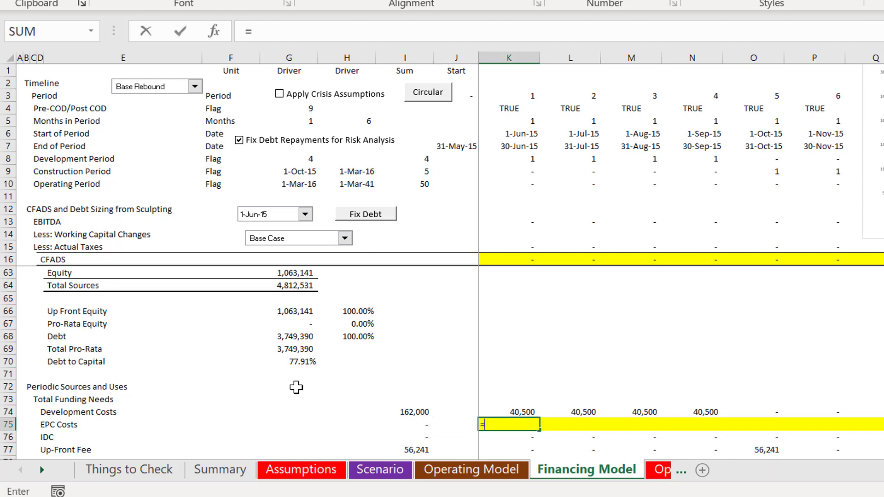
pyautogui.hotkey('ctrl', 'pageup')
pyautogui.press('Escape')
# Review the Development Costs link in K74 and the Equity formula in G63 of the Sources of Funds.
pyautogui.press('Up')
pyautogui.press('Up')
pyautogui.press('Up')
pyautogui.press('Up')
pyautogui.press('Up')
pyautogui.press('Up')
pyautogui.press('Up')
pyautogui.press('Up')
pyautogui.press('Up')
pyautogui.press('Up')
pyautogui.press('Up')
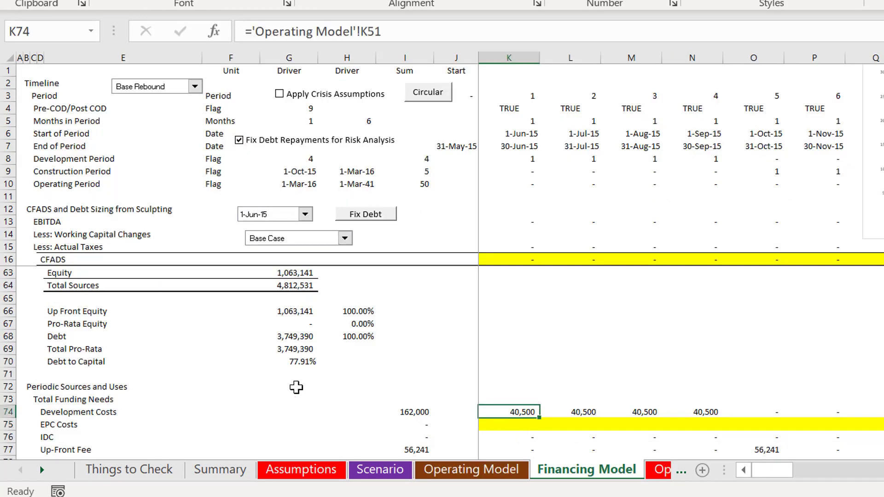
pyautogui.press('Up')
pyautogui.press('Up')
pyautogui.press('Up')
pyautogui.press('Up')
pyautogui.press('Up')
pyautogui.press('Up')
pyautogui.press('Up')
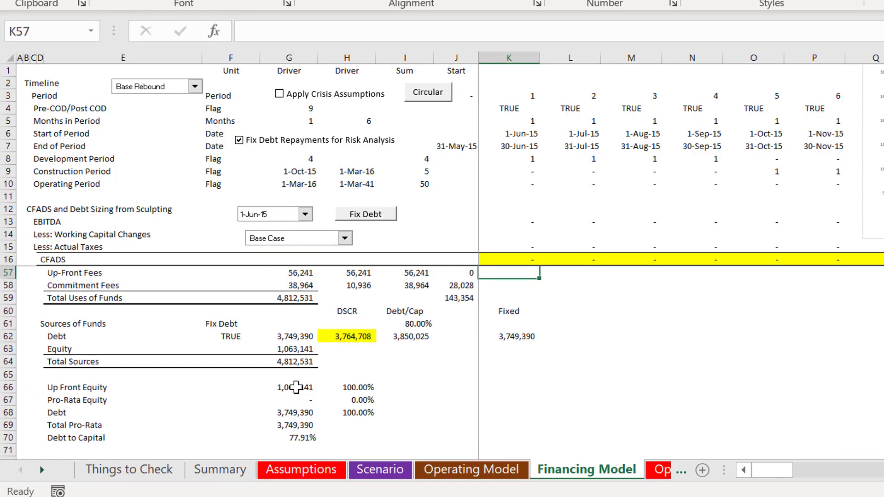
pyautogui.press('Down')
pyautogui.press('Down')
pyautogui.press('Down')
pyautogui.press('Left')
pyautogui.press('Left')
pyautogui.press('Left')
pyautogui.press('Left')
pyautogui.press('Down')
pyautogui.press('Down')
pyautogui.press('Down')
pyautogui.press('Down')
pyautogui.press('Down')
pyautogui.press('Down')
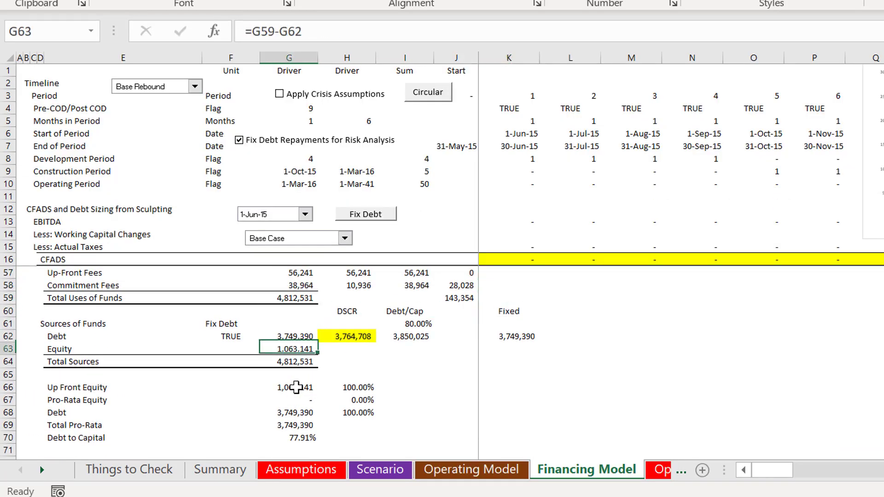
pyautogui.press('Right')
pyautogui.press('Left')
pyautogui.press('Left')
pyautogui.press('Left')
pyautogui.press('Left')
pyautogui.press('Left')
pyautogui.press('Left')
pyautogui.press('Left')
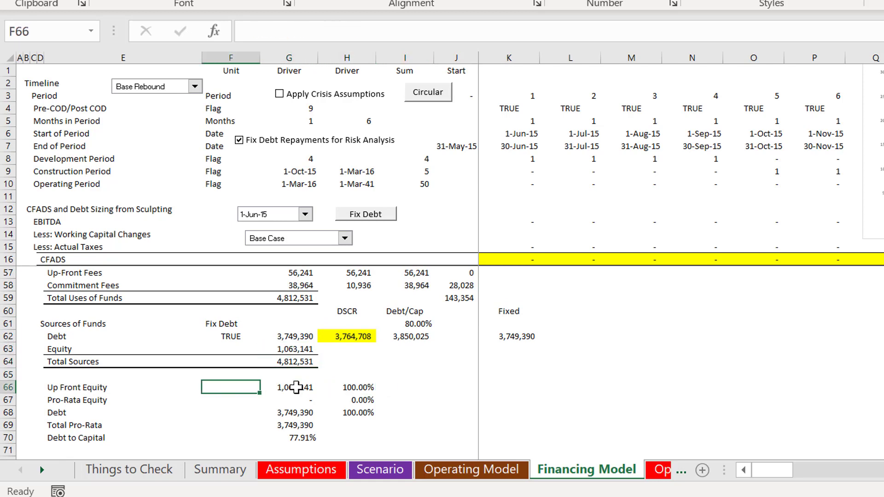
pyautogui.press('Up')
pyautogui.press('Up')
pyautogui.press('Up')
pyautogui.press('Up')
pyautogui.press('Up')
pyautogui.press('Up')
pyautogui.press('Up')
pyautogui.press('Up')
pyautogui.press('Up')
pyautogui.press('Up')
pyautogui.press('Up')
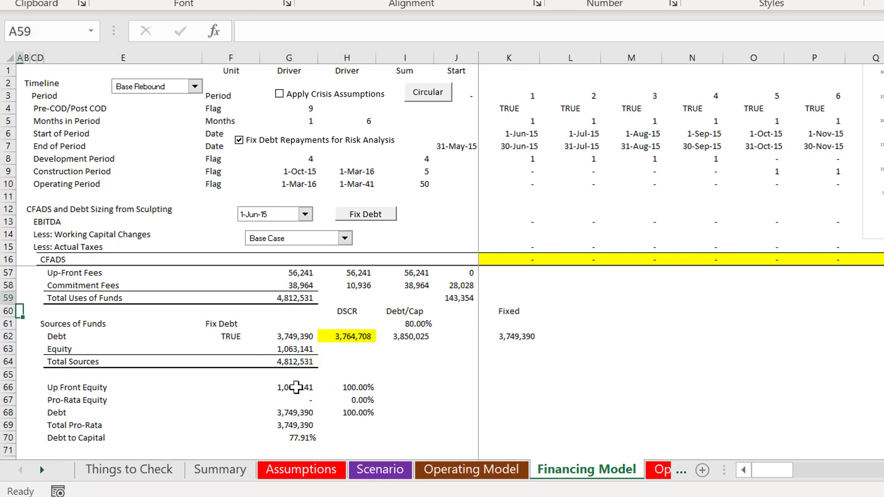
pyautogui.press('Up')
pyautogui.press('Down')
pyautogui.press('Down')
pyautogui.press('Down')
pyautogui.press('Down')
pyautogui.press('Down')
pyautogui.press('Down')
pyautogui.press('Down')
pyautogui.press('Down')
pyautogui.press('Down')
pyautogui.press('Down')
pyautogui.press('Down')
pyautogui.press('Down')
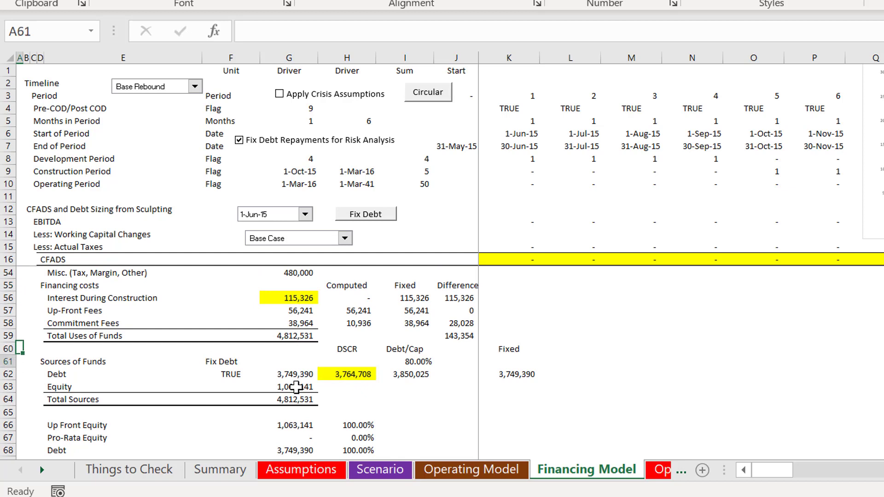
# Enter the Up Front Equity amount in G66 as total equity times the up-front percentage, =G63*H66.
pyautogui.press('Right')
pyautogui.press('Right')
pyautogui.press('Right')
pyautogui.press('Right')
pyautogui.press('Right')
pyautogui.press('Right')
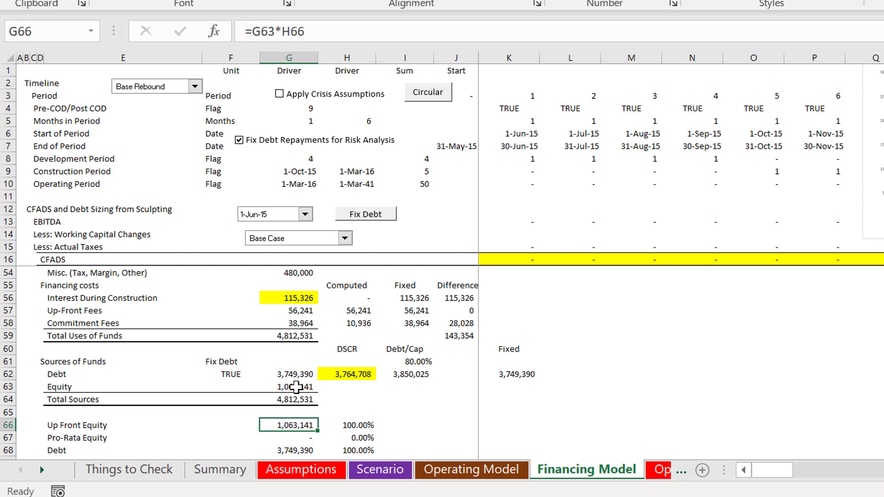
pyautogui.write('=')
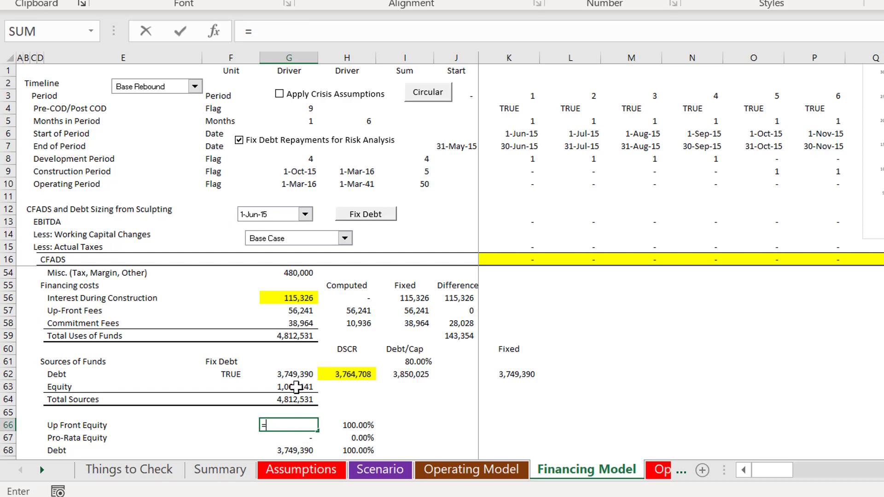
pyautogui.press('Up')
pyautogui.press('Up')
pyautogui.press('Up')
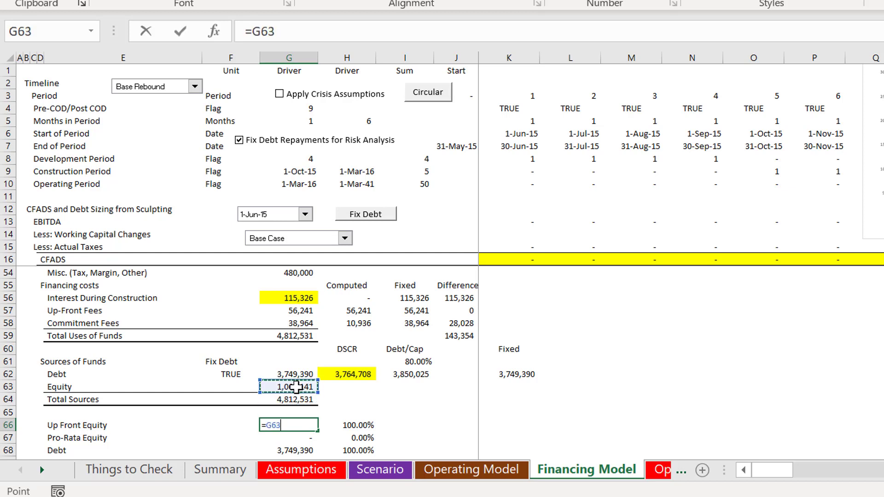
pyautogui.write('*')
pyautogui.press('Right')
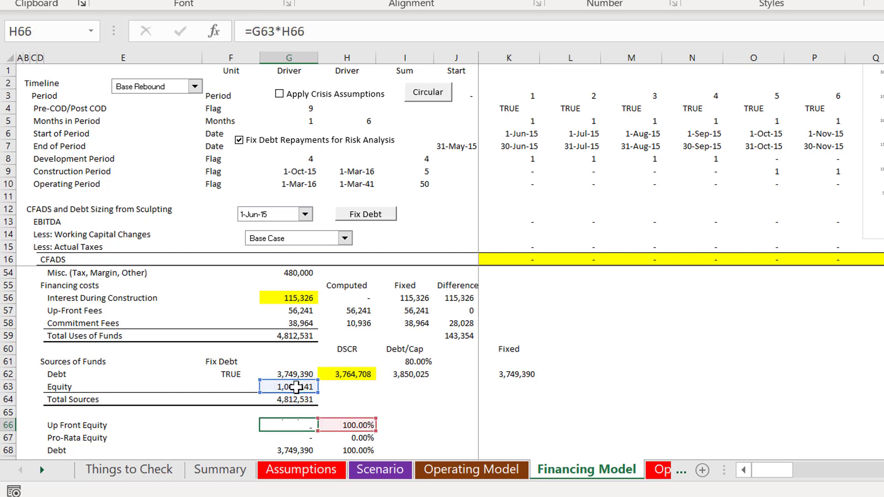
pyautogui.press('Return')
# Trace the Up Front Equity percentage to its Assumptions input and set Equity Up-Front Funding to 50%, then 40%, and finally 60%.
pyautogui.press('Right')
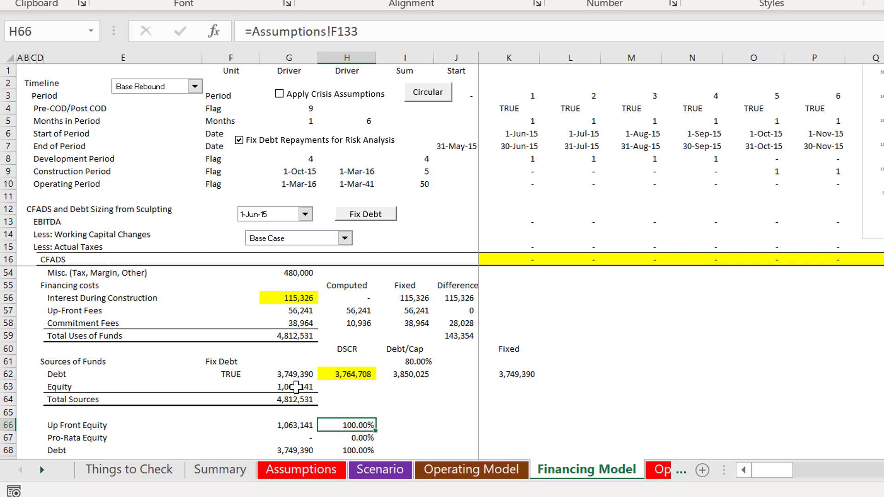
pyautogui.hotkey('ctrl', '[')
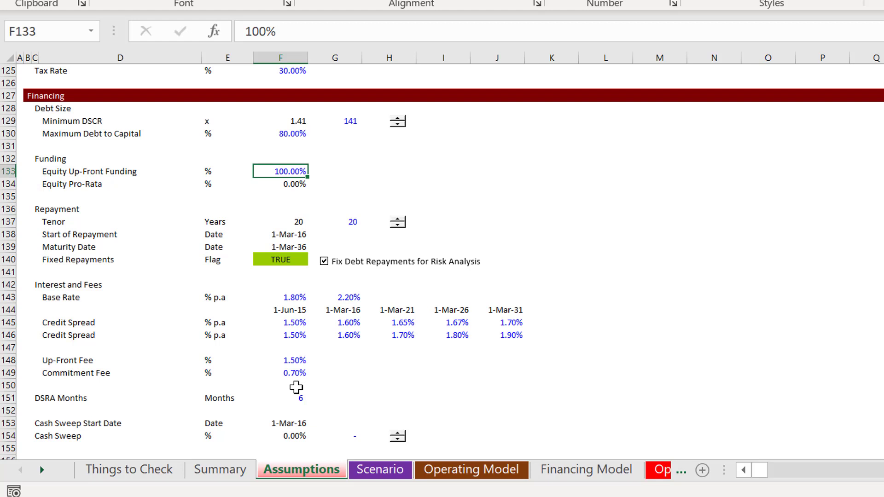
pyautogui.write('50')
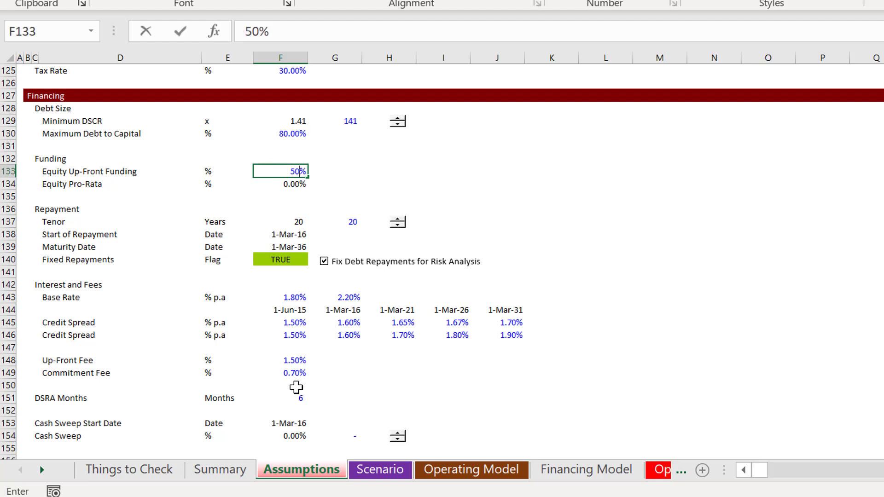
pyautogui.press('Return')
pyautogui.press('Up')
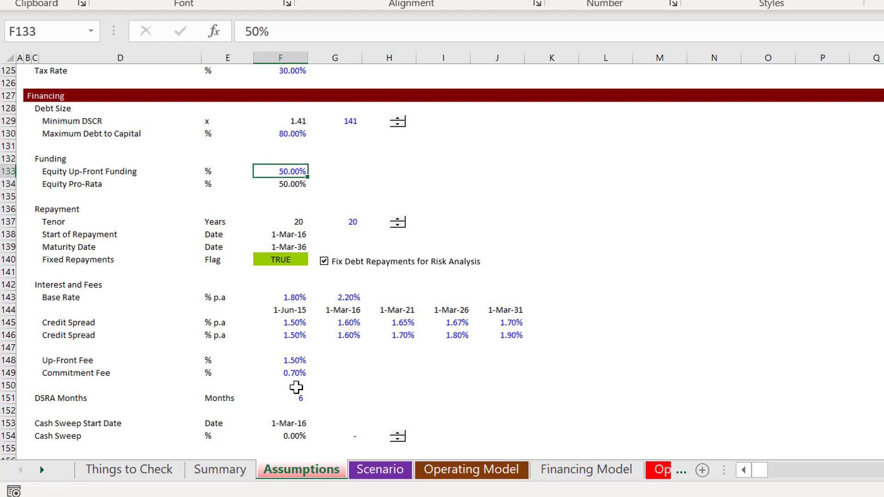
pyautogui.write('40')
pyautogui.hotkey('ctrl', 'Return')
pyautogui.press('Down')
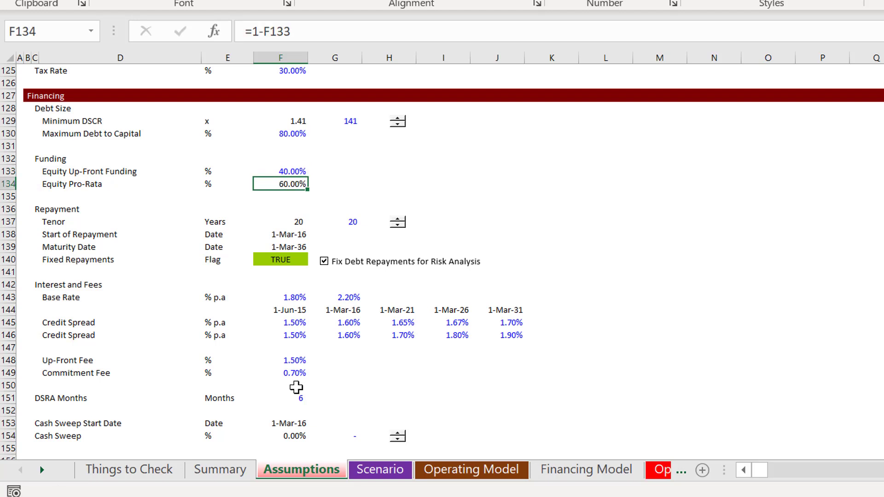
pyautogui.press('Up')
pyautogui.write('60')
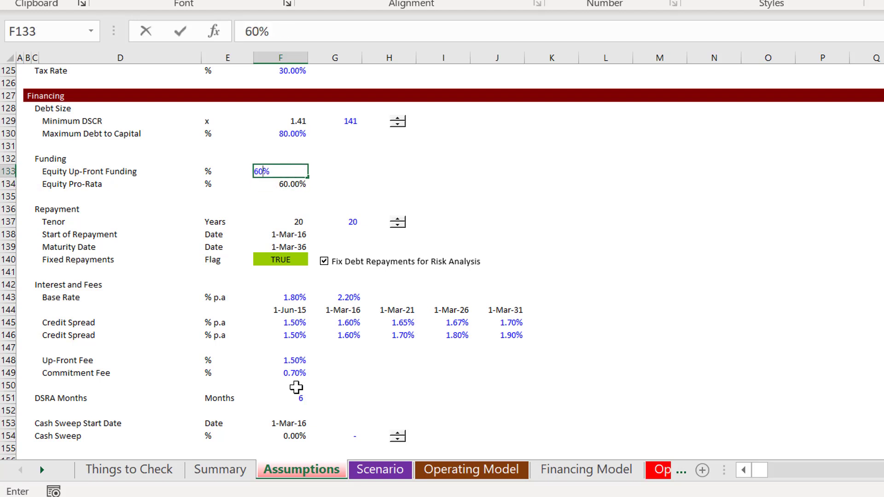
pyautogui.hotkey('ctrl', 'Return')
pyautogui.press('Down')
pyautogui.press('Up')
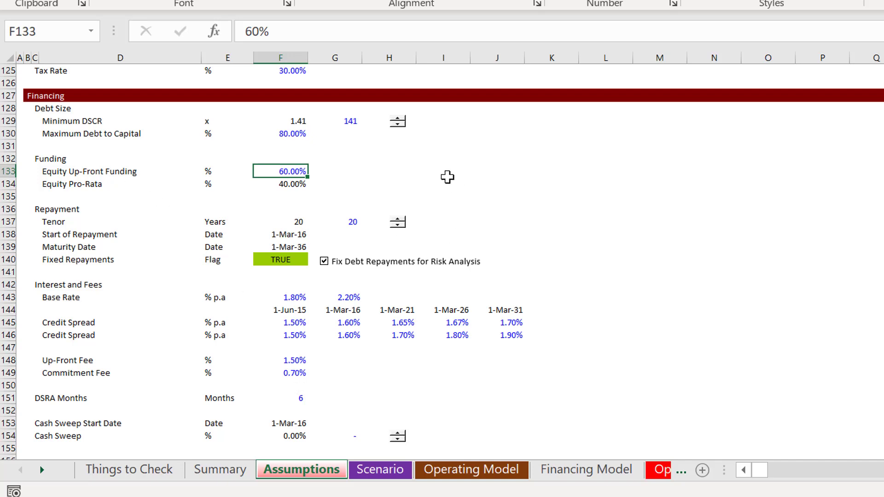
# Return to the Up Front Equity percentage in the Financing Model and review the pro-rata equity and debt percentages below it.
pyautogui.click(391, 173)
pyautogui.press('F5')
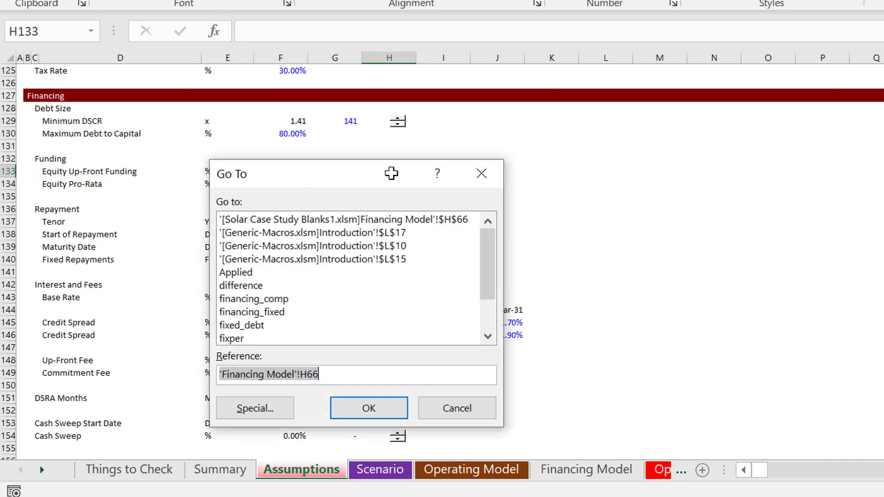
pyautogui.press('Return')
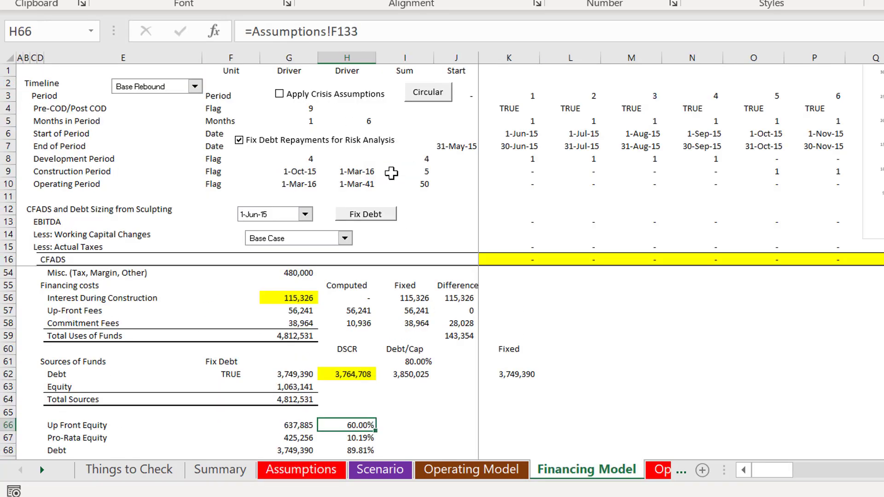
pyautogui.press('Down')
pyautogui.press('Down')
pyautogui.press('Down')
pyautogui.press('Down')
pyautogui.press('Up')
pyautogui.press('Up')
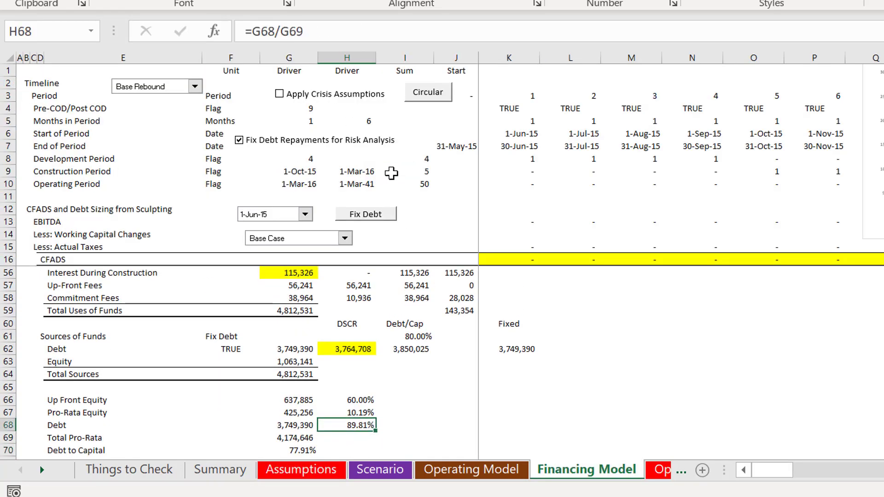
pyautogui.press('Up')
pyautogui.press('Up')
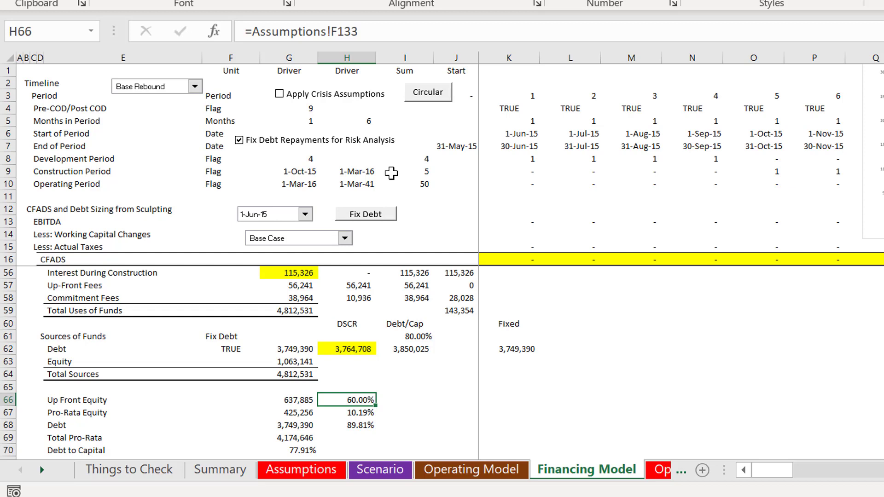
pyautogui.press('Down')
pyautogui.press('Down')
pyautogui.press('Down')
pyautogui.press('Down')
pyautogui.press('Down')
pyautogui.press('Down')
pyautogui.press('Up')
pyautogui.press('Up')
pyautogui.press('Up')
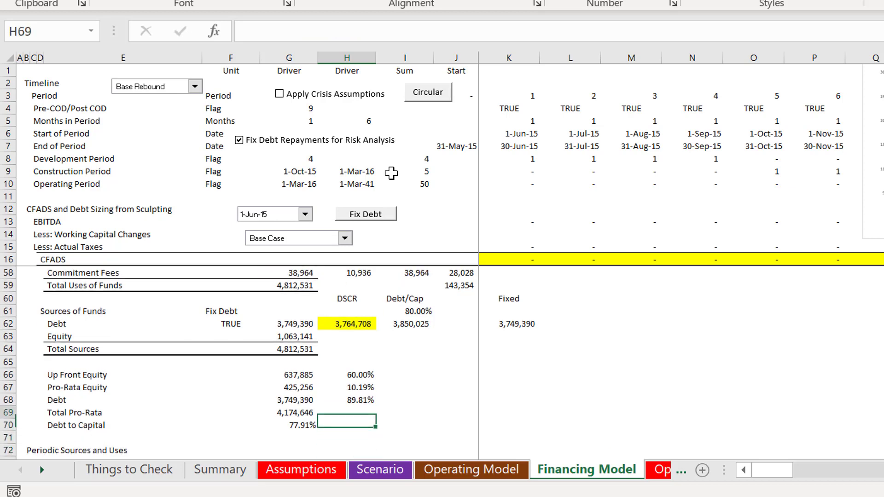
# Inspect the Pro-Rata Equity formula in G67 and its references to the Equity and Up Front Equity amounts.
pyautogui.press('Up')
pyautogui.press('Up')
pyautogui.press('Left')
pyautogui.press('Left')
pyautogui.press('Right')
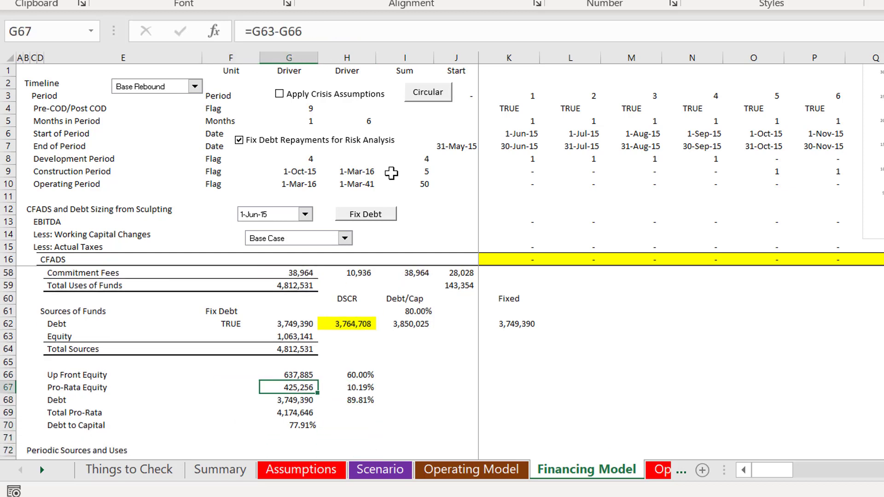
pyautogui.press('F2')
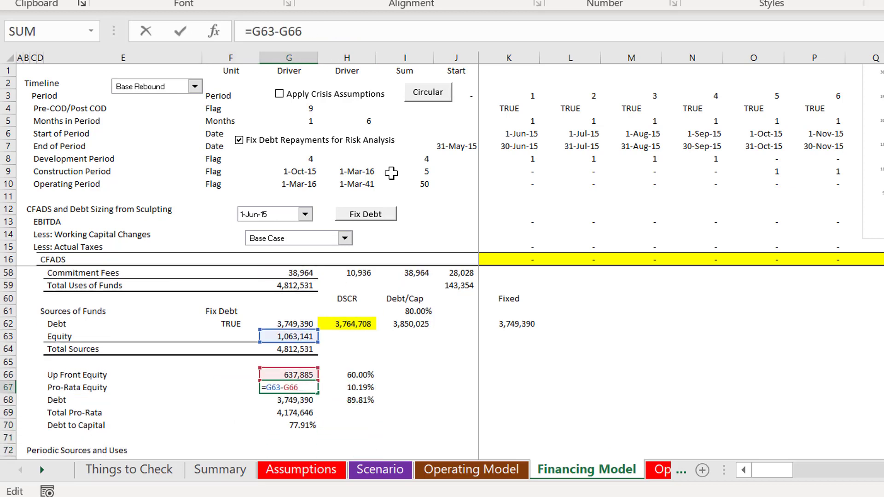
pyautogui.press('Escape')
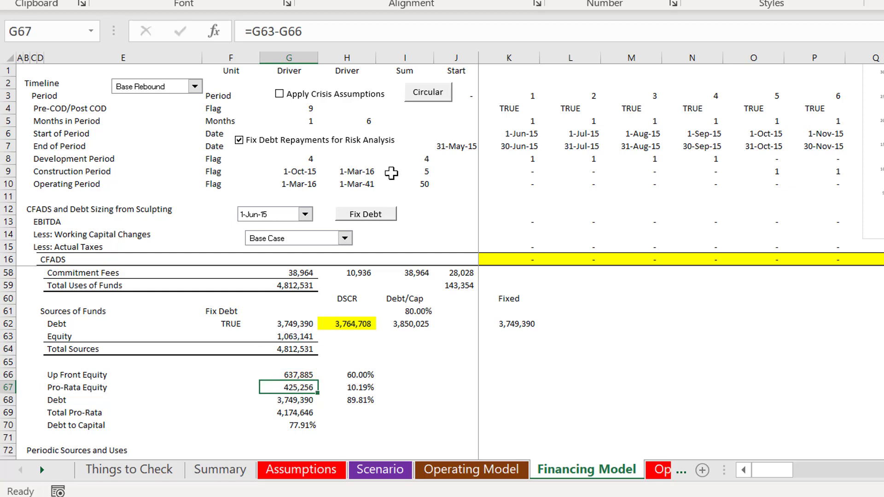
pyautogui.press('Up')
pyautogui.press('Up')
pyautogui.press('Down')
pyautogui.press('Down')
pyautogui.press('Up')
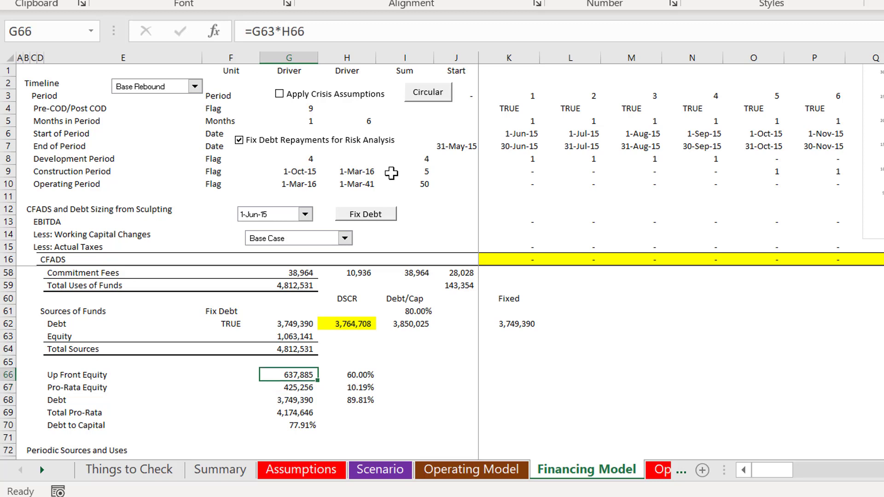
pyautogui.press('Down')
pyautogui.press('Up')
pyautogui.press('Down')
pyautogui.press('F2')
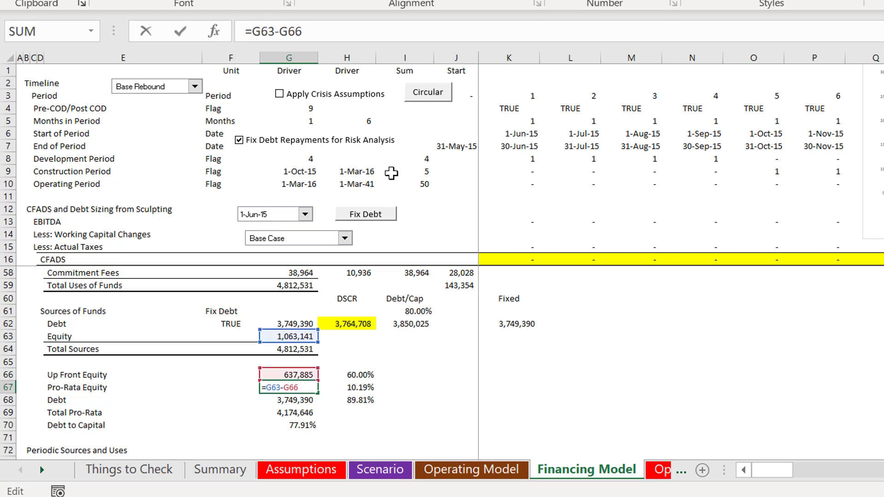
pyautogui.press('Escape')
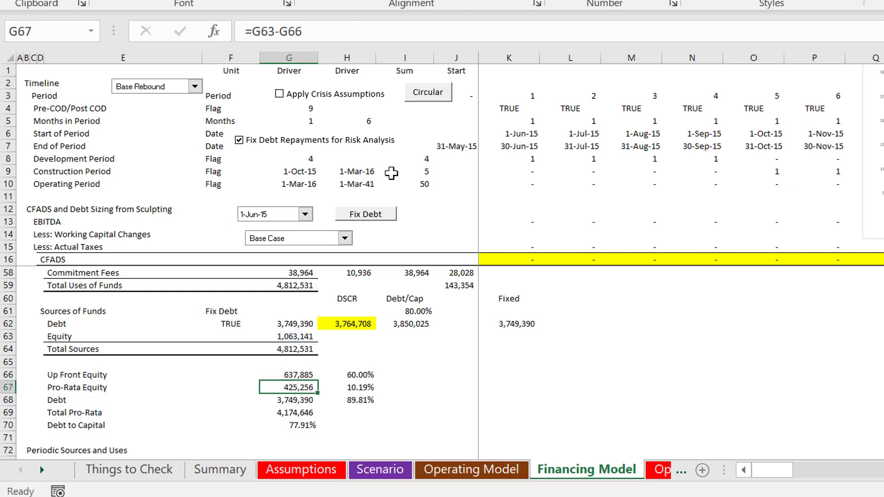
# Inspect the formulas behind the pro-rata Debt amount in G68 and the Total Pro-Rata amount in G69.
pyautogui.press('Down')
pyautogui.press('F2')
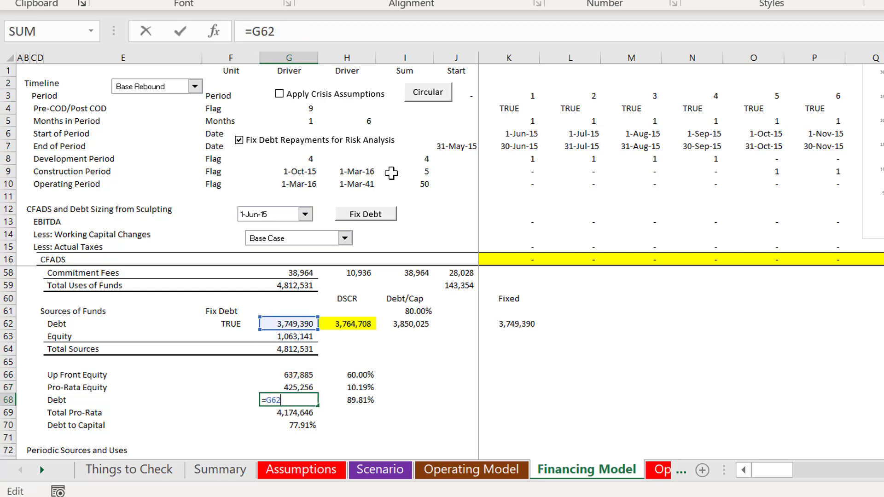
pyautogui.press('Escape')
pyautogui.press('Right')
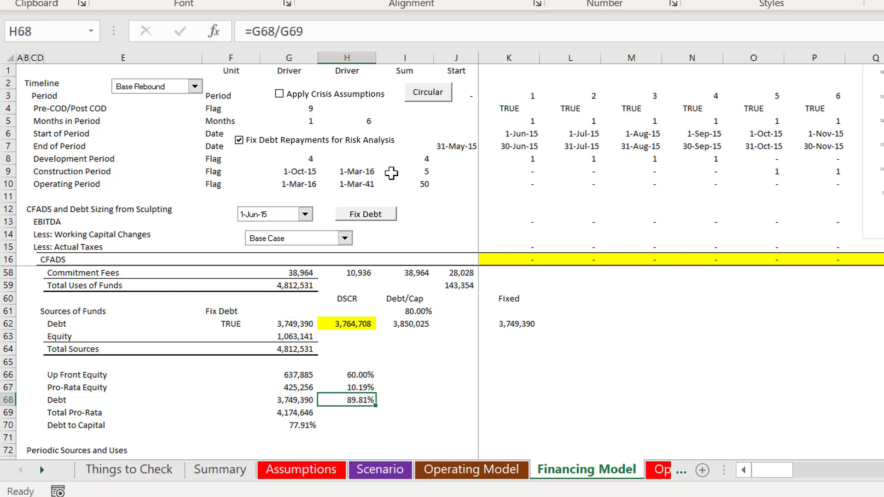
pyautogui.press('Left')
pyautogui.press('Down')
pyautogui.press('F2')
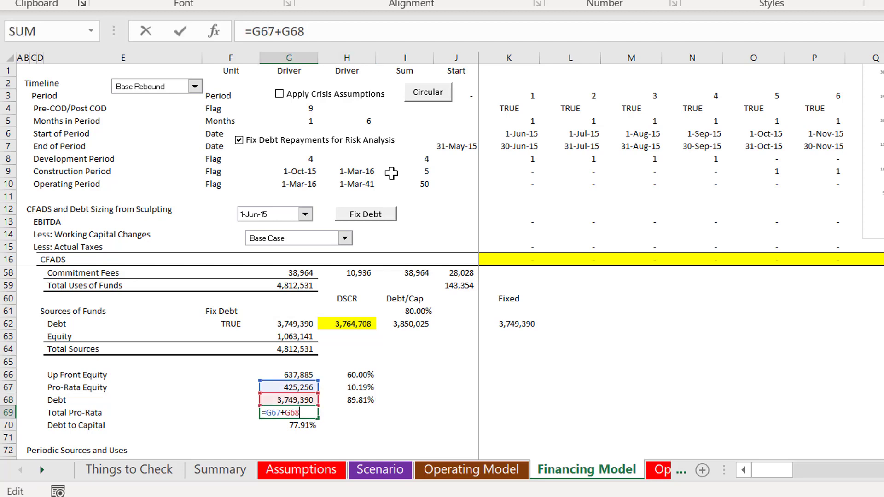
pyautogui.press('Escape')
pyautogui.press('Up')
pyautogui.press('Up')
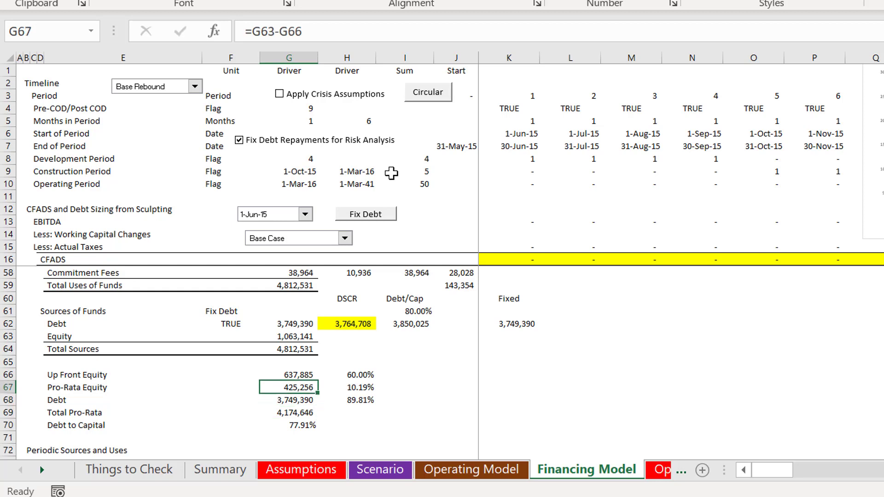
# Inspect the share formulas for Pro-Rata Equity in H67 and Debt in H68.
pyautogui.press('Right')
pyautogui.press('F2')
pyautogui.press('Escape')
pyautogui.press('Down')
pyautogui.press('F2')
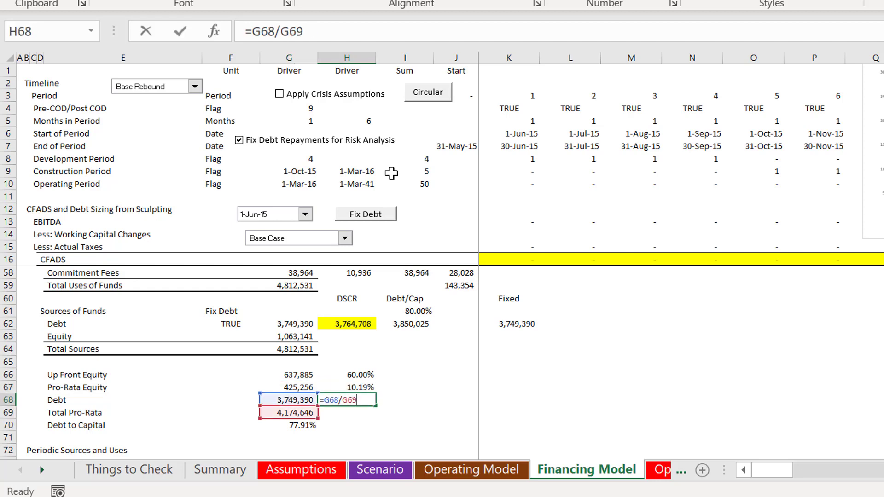
pyautogui.press('Return')
# Review the Total Funding Needs rows in the Periodic Sources and Uses section, from Development Costs to Commitment Fee.
pyautogui.press('Down')
pyautogui.press('Down')
pyautogui.press('Down')
pyautogui.press('Down')
pyautogui.press('Down')
pyautogui.press('Down')
pyautogui.press('Down')
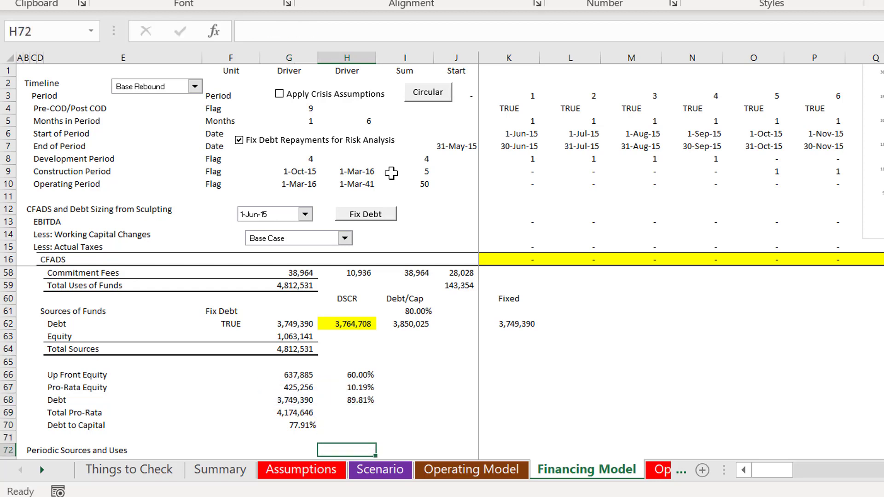
pyautogui.press('Up')
pyautogui.press('Up')
pyautogui.press('Up')
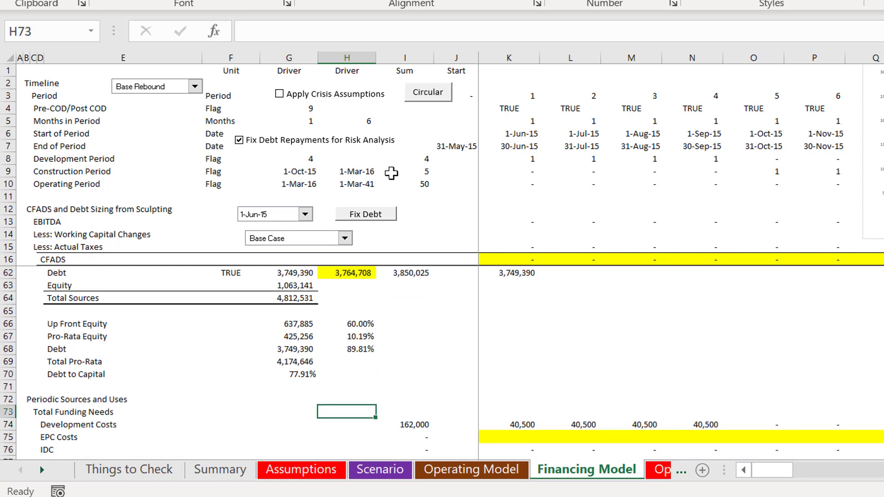
pyautogui.press('Down')
pyautogui.press('Down')
pyautogui.press('Down')
pyautogui.press('Down')
pyautogui.press('Down')
pyautogui.press('Up')
pyautogui.press('Up')
pyautogui.press('Up')
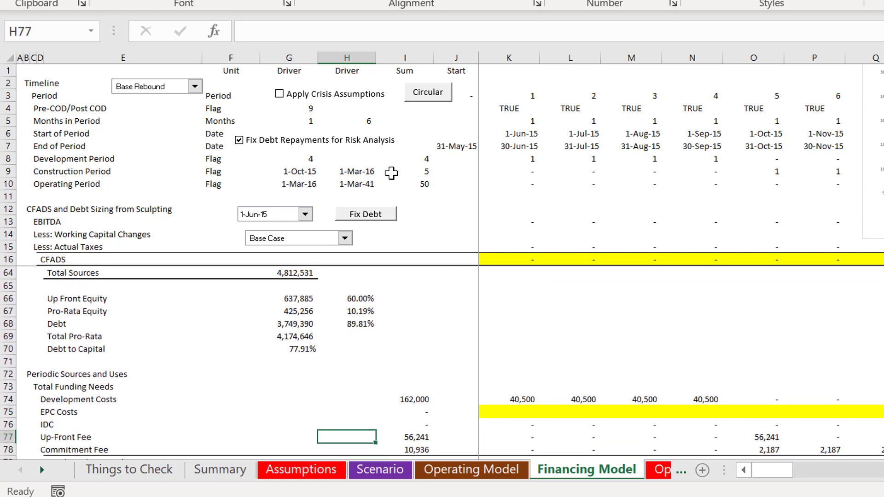
pyautogui.press('Right')
pyautogui.press('Right')
pyautogui.press('Right')
pyautogui.write('=')
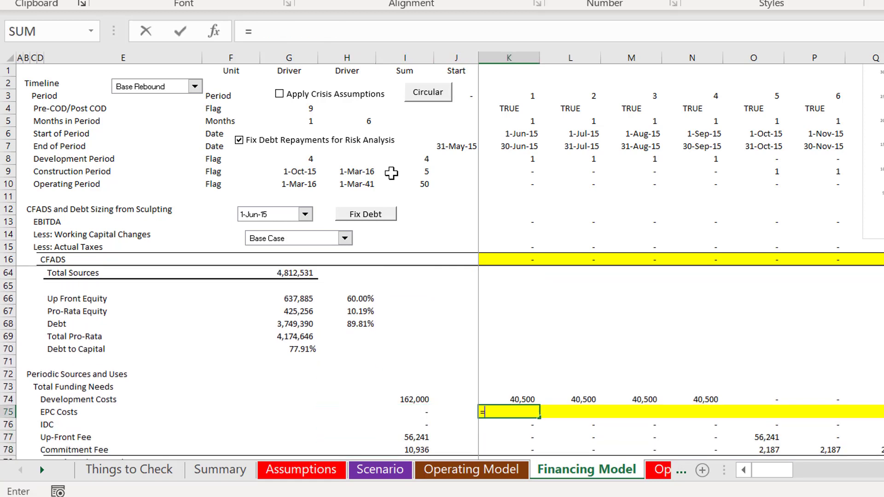
pyautogui.press('Escape')
pyautogui.press('Left')
pyautogui.press('Left')
pyautogui.press('Right')
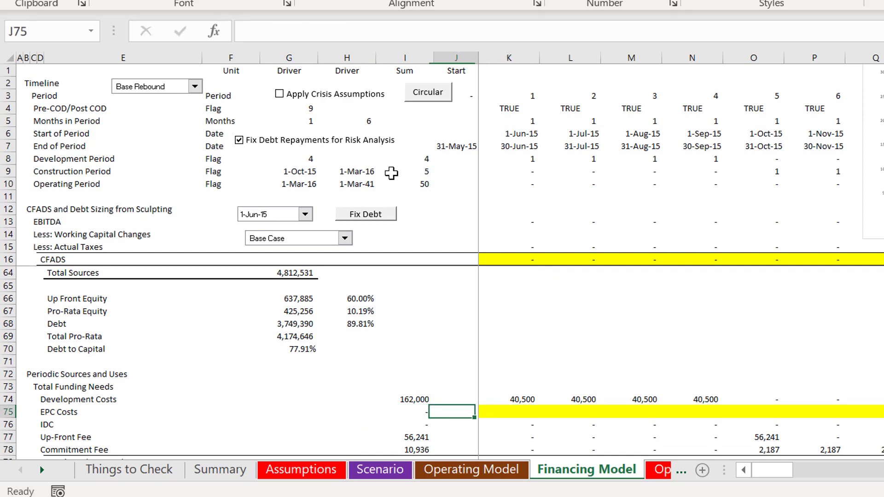
# Examine the Total Funding Needs and Equity Up-Front rows, then go back to the EPC Costs row.
pyautogui.press('Down')
pyautogui.press('Down')
pyautogui.press('Down')
pyautogui.press('Down')
pyautogui.press('Down')
pyautogui.press('Down')
pyautogui.press('Down')
pyautogui.press('Down')
pyautogui.press('Down')
pyautogui.press('Down')
pyautogui.press('Down')
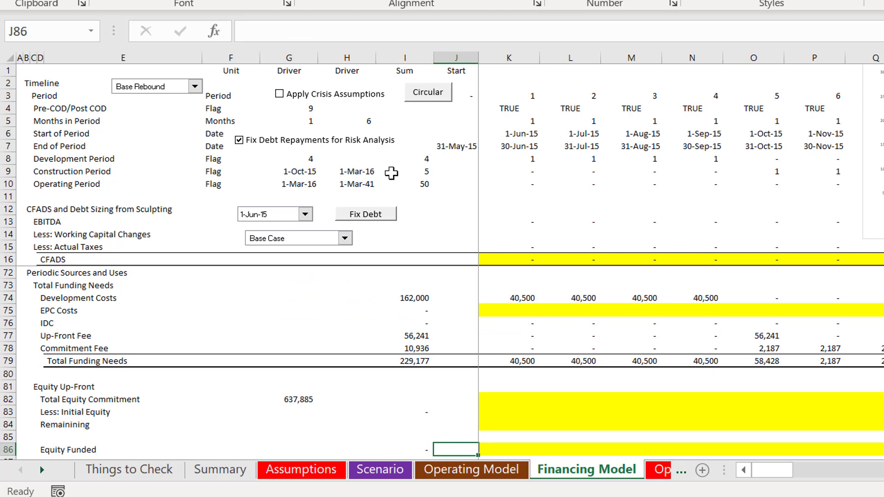
pyautogui.press('Up')
pyautogui.press('Up')
pyautogui.press('Up')
pyautogui.press('Up')
pyautogui.press('Up')
pyautogui.press('Up')
pyautogui.press('Up')
pyautogui.press('Up')
pyautogui.press('Up')
pyautogui.press('Up')
pyautogui.press('Up')
pyautogui.press('Up')
pyautogui.press('Up')
pyautogui.press('Up')
pyautogui.press('Up')
pyautogui.press('Up')
pyautogui.press('Up')
pyautogui.press('Up')
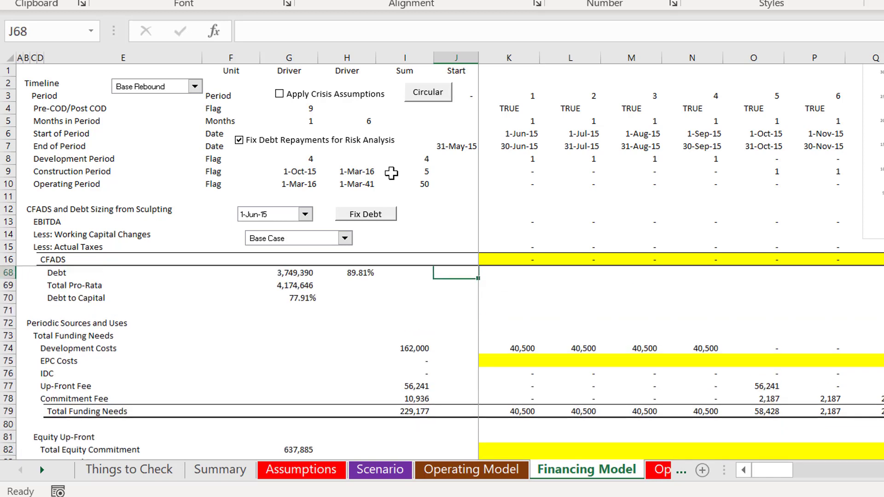
pyautogui.press('Down')
pyautogui.press('Down')
pyautogui.press('Down')
pyautogui.press('Down')
pyautogui.press('Down')
pyautogui.press('Down')
pyautogui.press('Down')
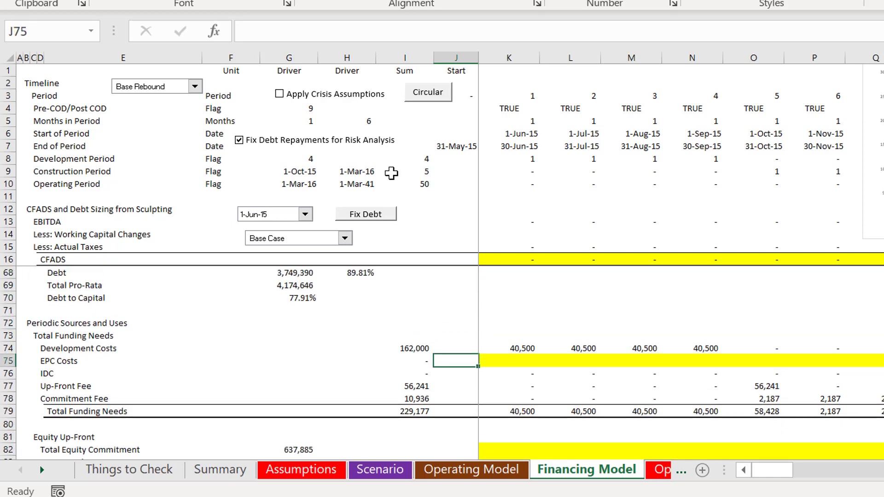
pyautogui.press('Right')
pyautogui.write('=')
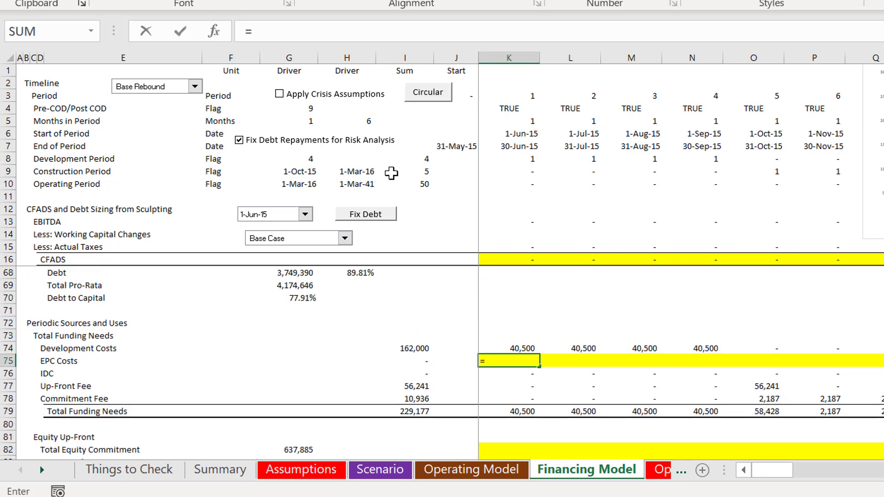
pyautogui.hotkey('ctrl', 'pageup')
pyautogui.press('Escape')
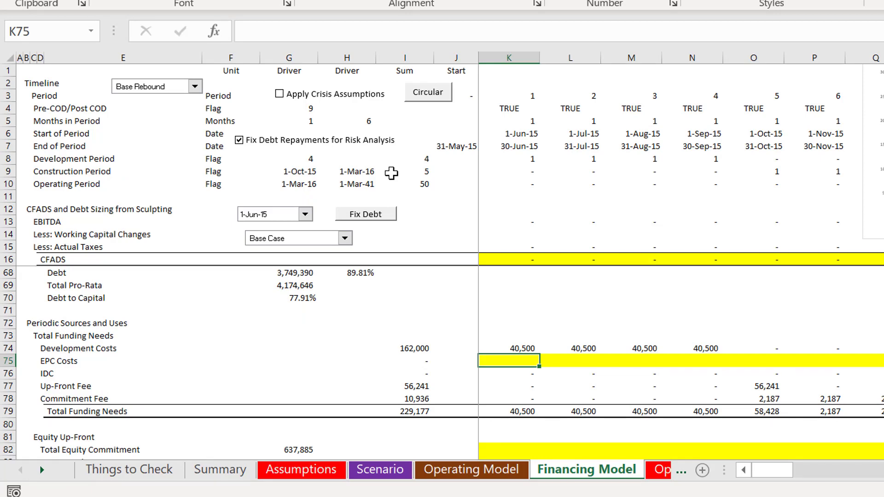
# Link the first-period EPC Costs cell K75 to the EPC Cost Total in K61 of the Operating Model sheet.
pyautogui.write('=')
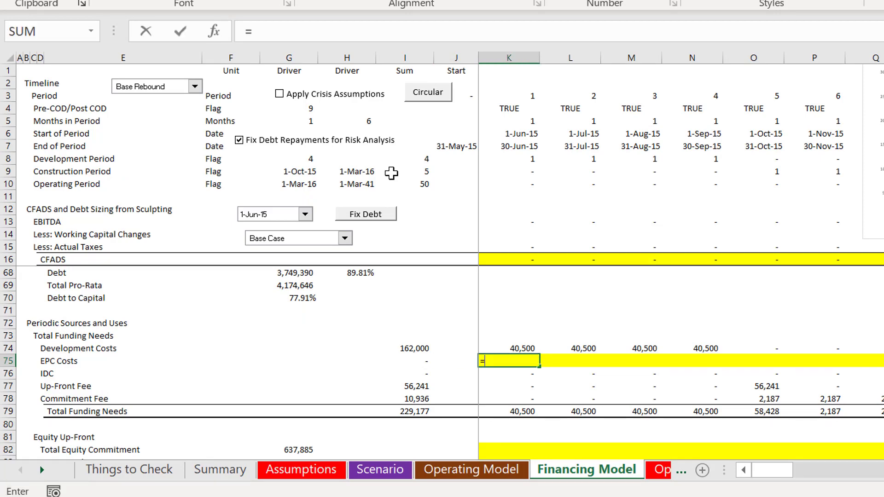
pyautogui.hotkey('ctrl', 'pageup')
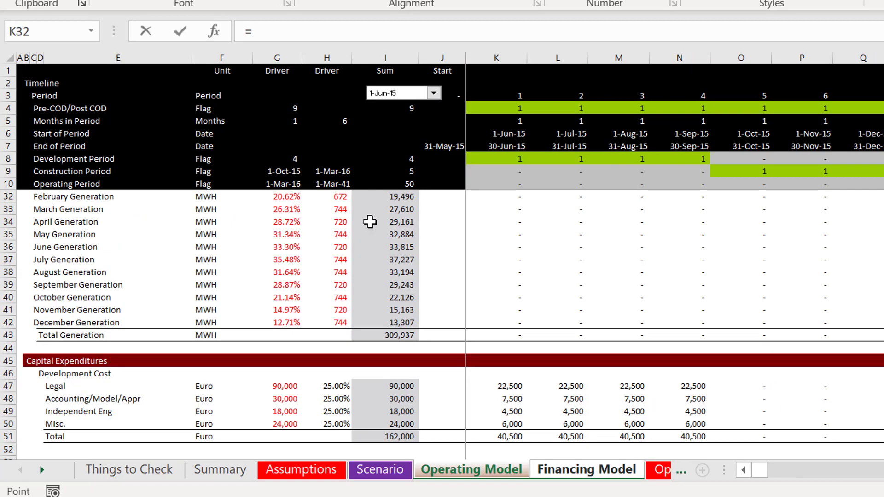
pyautogui.click(375, 411)
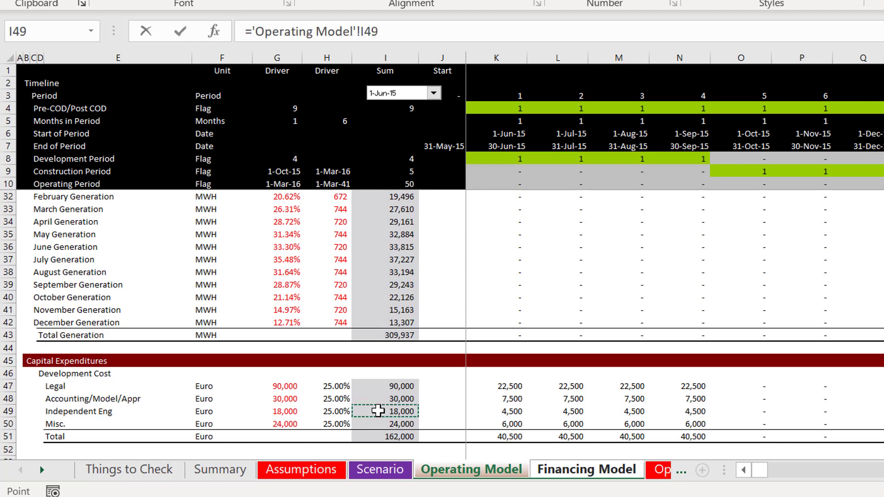
pyautogui.press('Down')
pyautogui.press('Down')
pyautogui.press('Down')
pyautogui.press('Down')
pyautogui.press('Down')
pyautogui.press('Down')
pyautogui.press('Down')
pyautogui.press('Down')
pyautogui.press('Down')
pyautogui.press('Down')
pyautogui.press('Down')
pyautogui.press('Down')
pyautogui.press('Down')
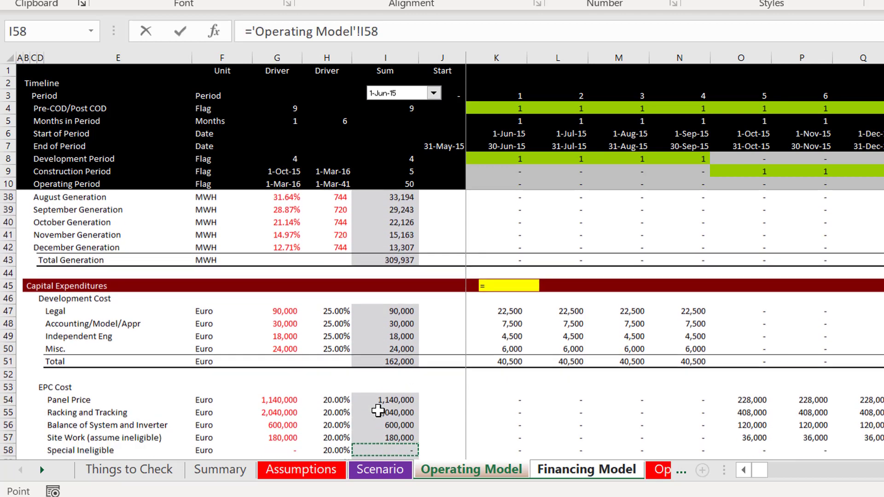
pyautogui.press('Up')
pyautogui.press('Right')
pyautogui.press('Right')
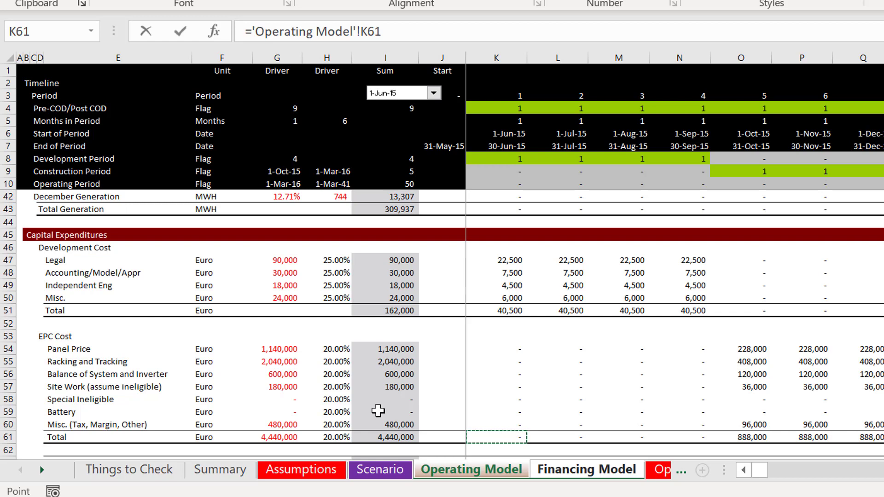
pyautogui.press('Return')
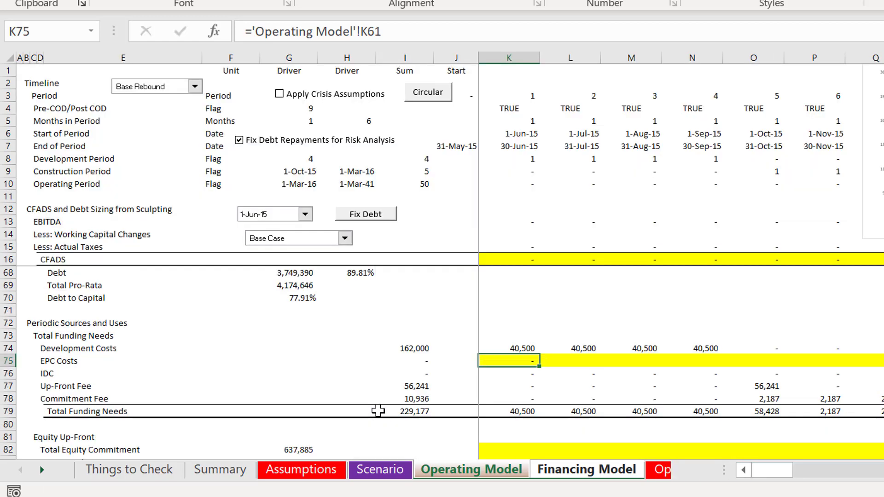
# Copy the EPC Costs formula from K75 across all remaining periods of row 75.
pyautogui.hotkey('ctrl', 'shift', 'r')
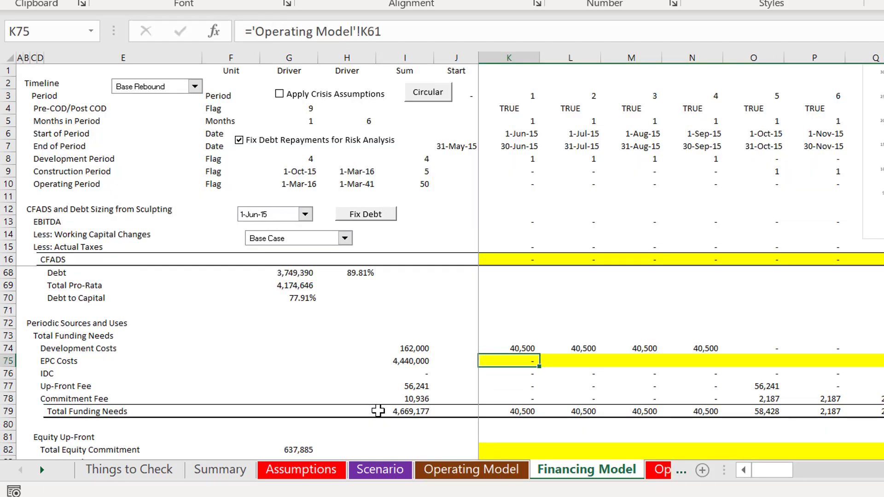
pyautogui.press('Left')
pyautogui.press('Right')
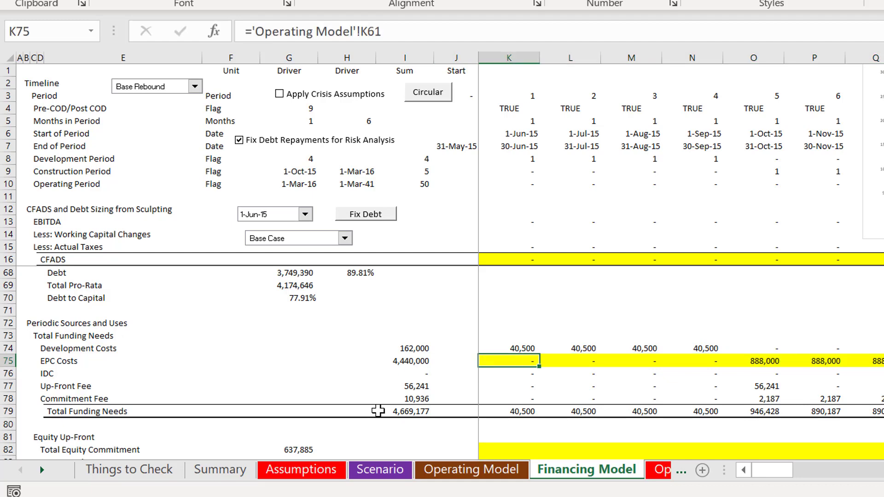
# Review the Equity Up-Front rows below Total Funding Needs, down to Equity Funded.
pyautogui.press('Down')
pyautogui.press('Down')
pyautogui.press('Down')
pyautogui.press('Down')
pyautogui.press('Down')
pyautogui.press('Down')
pyautogui.press('Down')
pyautogui.press('Down')
pyautogui.press('Down')
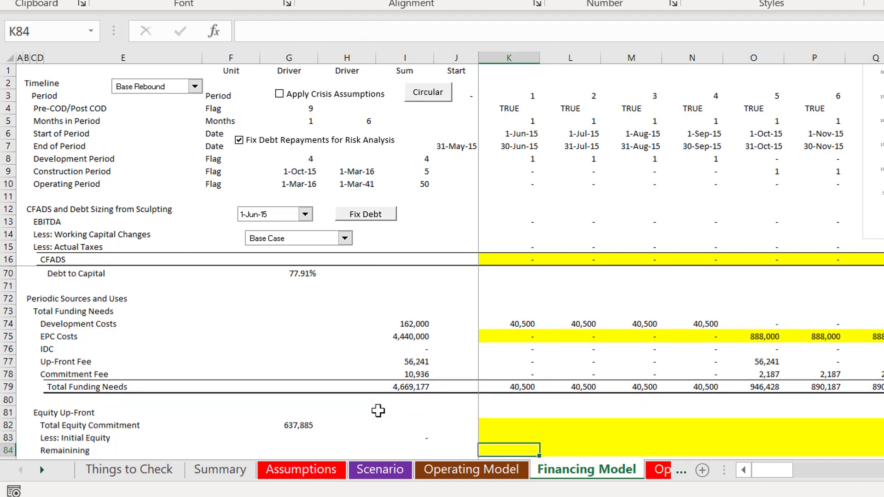
pyautogui.press('Down')
pyautogui.press('Down')
# Switch to the Read PV Insights workbook and bring up its Data for Graphs sheet.
pyautogui.click(629, 496)
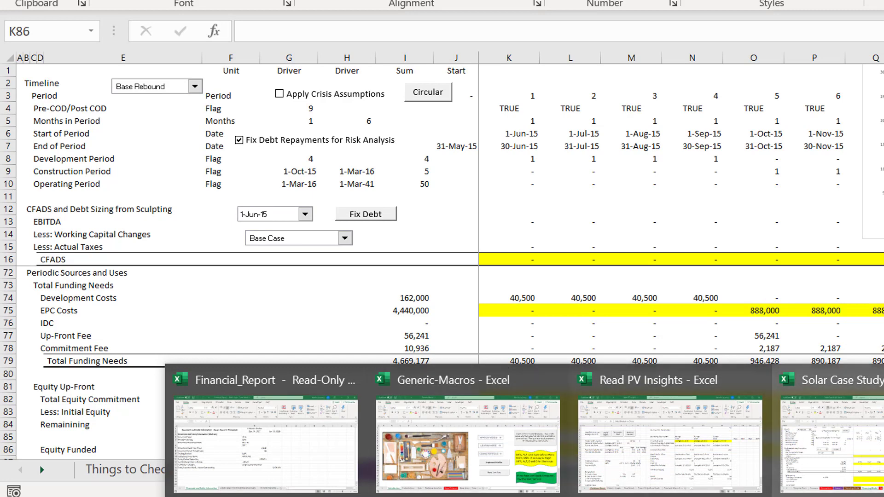
pyautogui.click(664, 461)
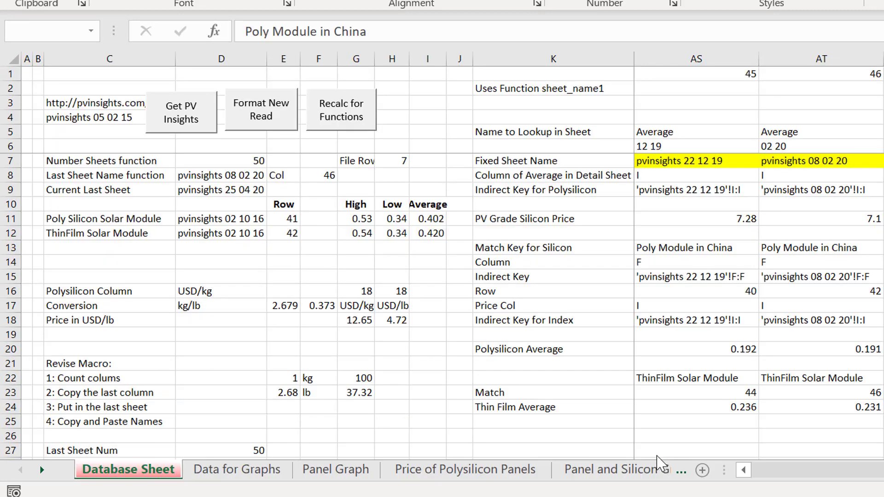
pyautogui.click(463, 325)
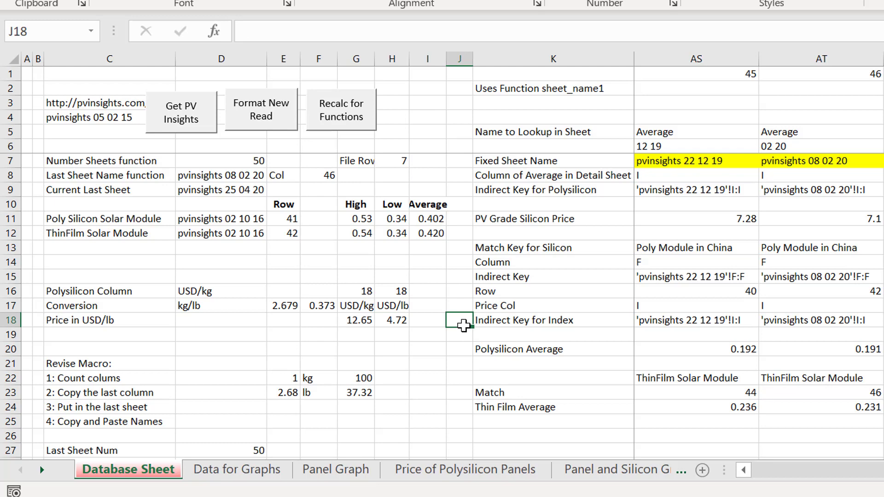
pyautogui.click(223, 272)
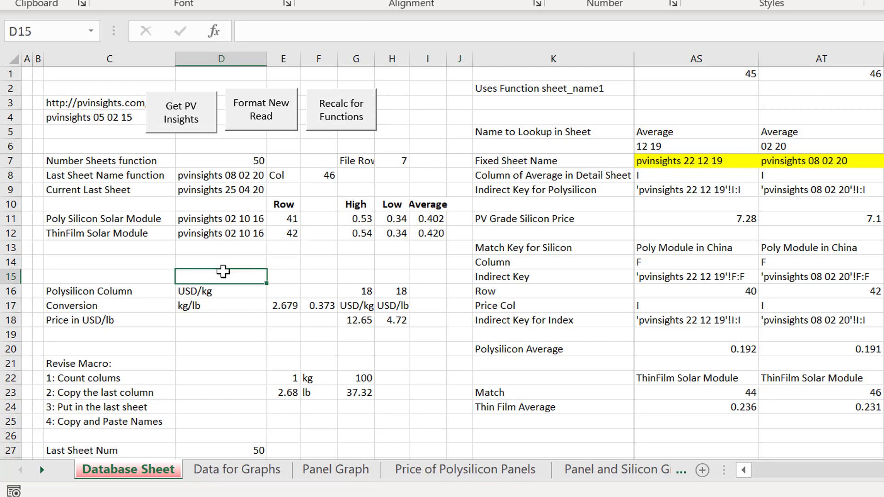
pyautogui.hotkey('ctrl', 'pagedown')
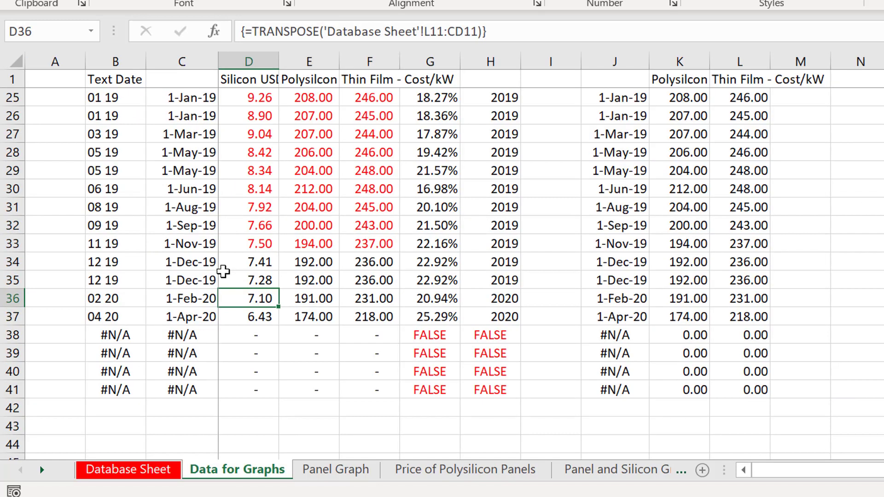
# Examine the February and April 2020 silicon and polysilicon prices and the formulas behind them in rows 36 and 37.
pyautogui.press('Down')
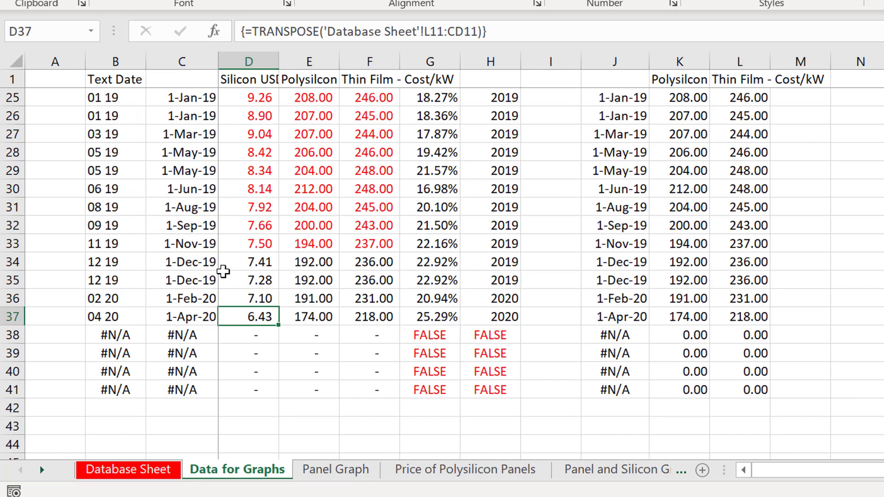
pyautogui.press('Right')
pyautogui.press('Up')
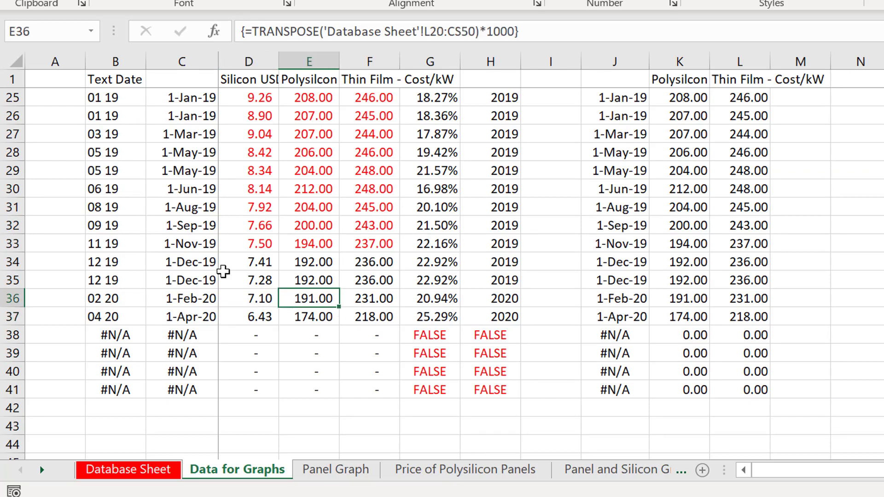
pyautogui.press('Down')
pyautogui.press('Left')
pyautogui.press('Left')
pyautogui.press('Left')
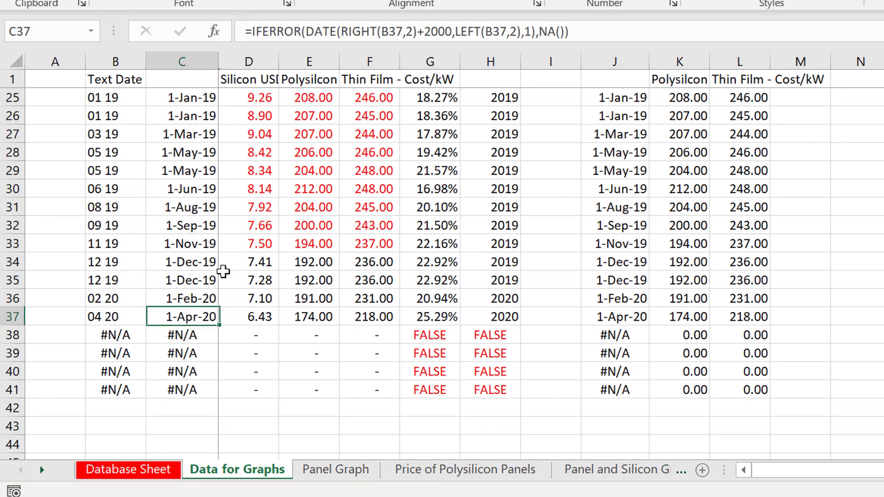
pyautogui.press('Right')
pyautogui.press('Right')
pyautogui.press('Right')
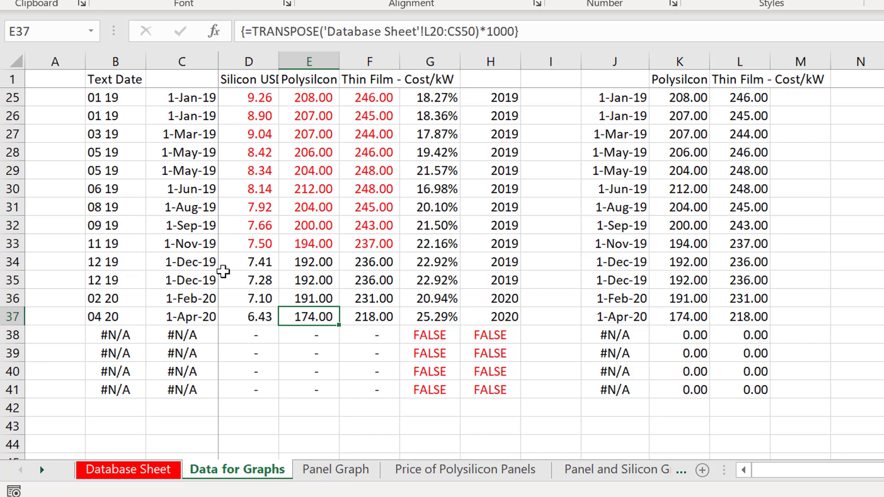
pyautogui.press('Up')
pyautogui.press('Down')
pyautogui.click(383, 427)
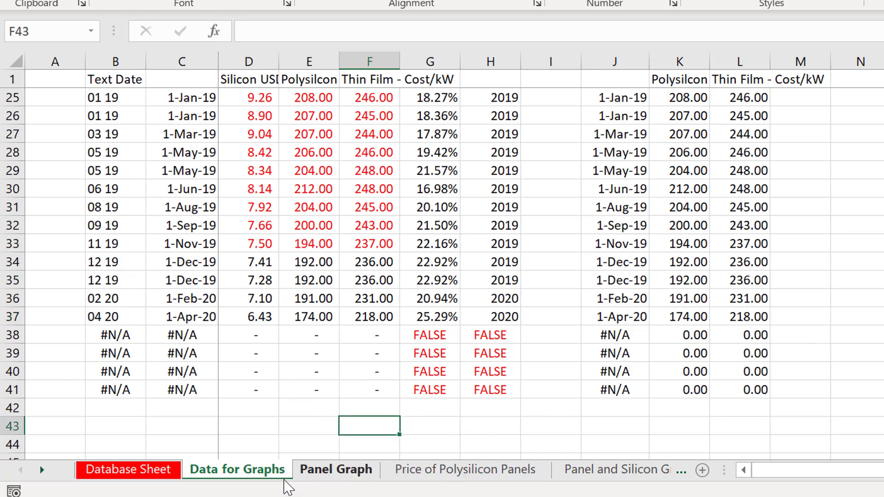
# Return to the Financing Model sheet of the solar workbook and inspect the Total Equity Commitment formula in G82.
pyautogui.hotkey('alt', 'Tab')
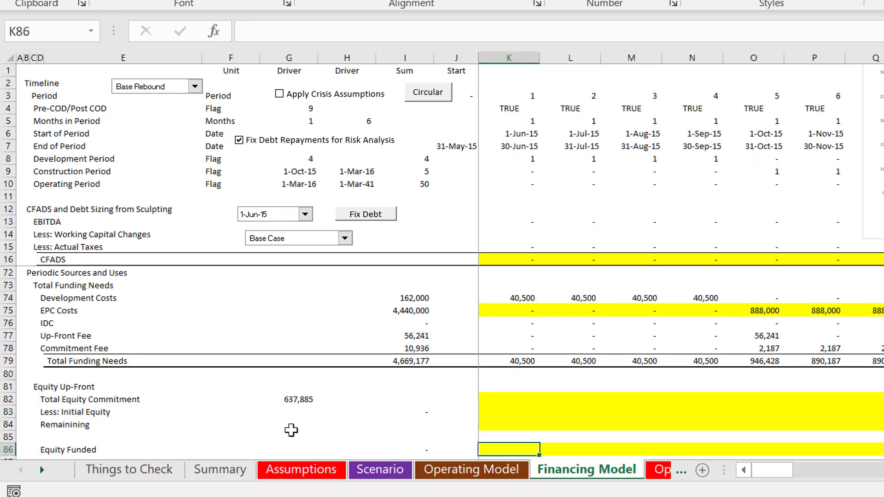
pyautogui.press('Up')
pyautogui.press('Up')
pyautogui.press('Up')
pyautogui.press('Up')
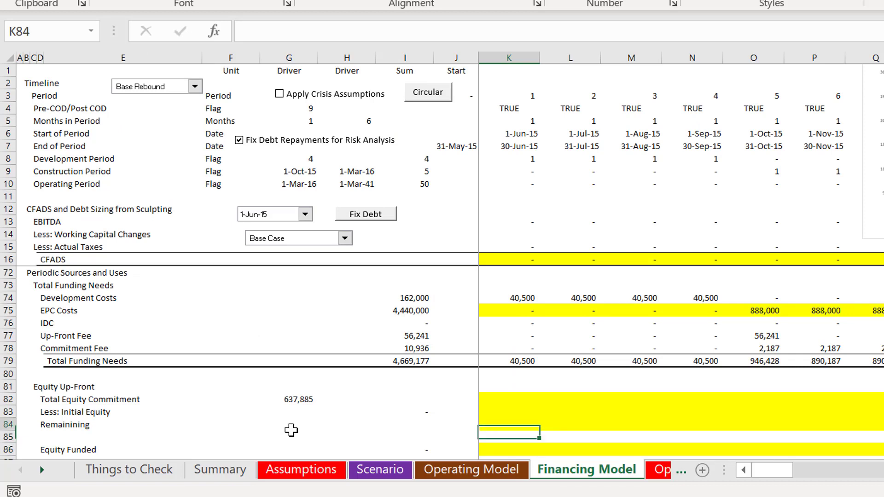
pyautogui.press('Left')
pyautogui.press('Left')
pyautogui.press('Left')
pyautogui.press('Left')
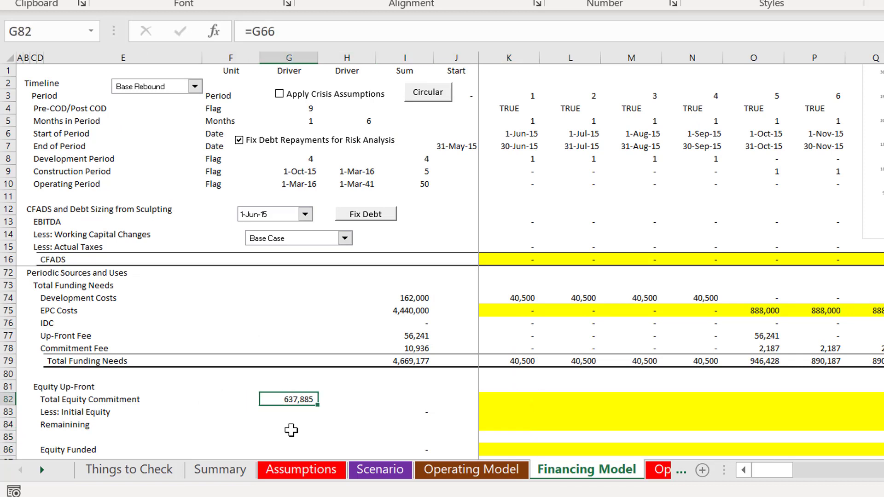
# Link the first-period Total Equity Commitment cell K82 to the driver with the absolute reference =$G$82.
pyautogui.press('Right')
pyautogui.press('Right')
pyautogui.press('Right')
pyautogui.press('Right')
pyautogui.write('=')
pyautogui.press('Left')
pyautogui.press('Left')
pyautogui.press('Left')
pyautogui.press('Left')
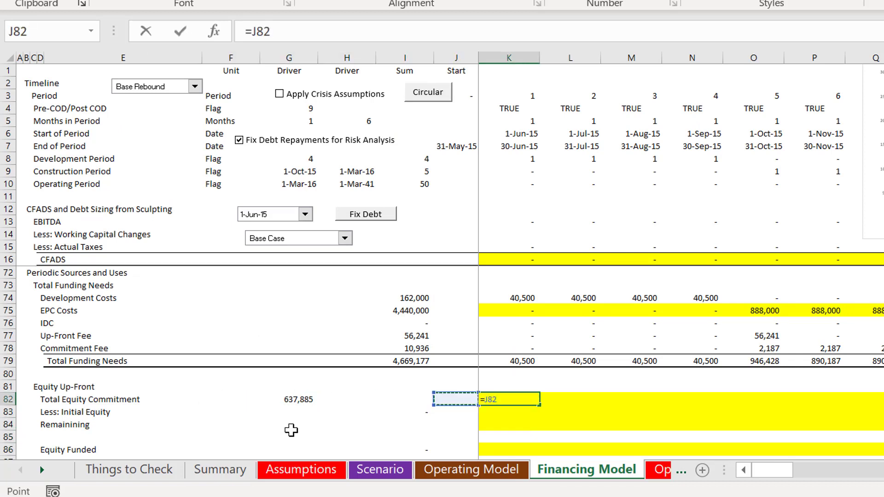
pyautogui.press('F4')
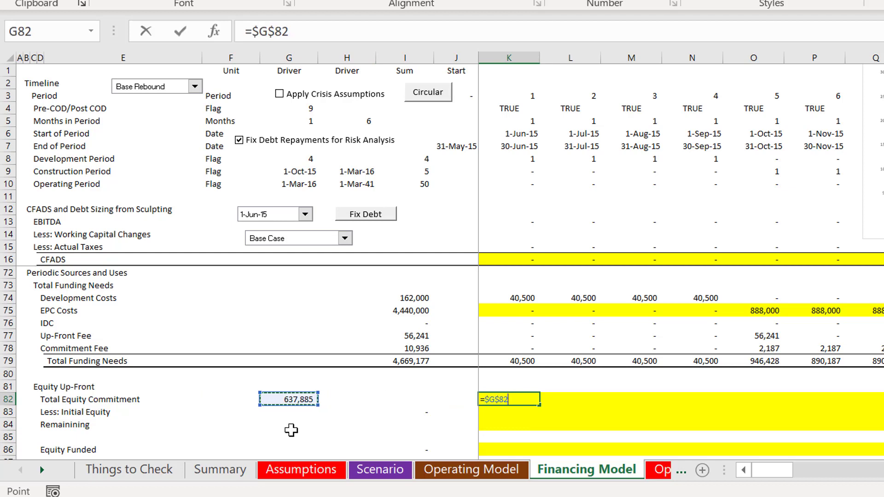
pyautogui.press('Return')
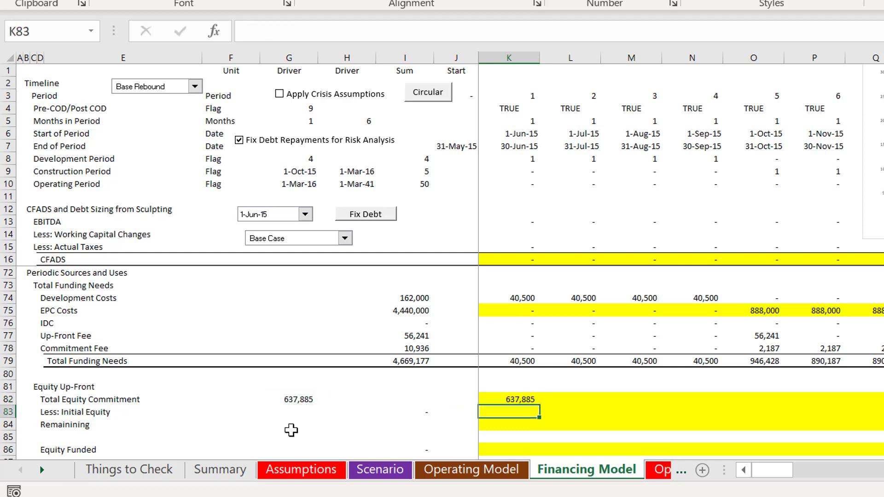
# Copy the Total Equity Commitment formula from K82 across all remaining periods of row 82.
pyautogui.press('Up')
pyautogui.hotkey('ctrl', 'shift', 'Right')
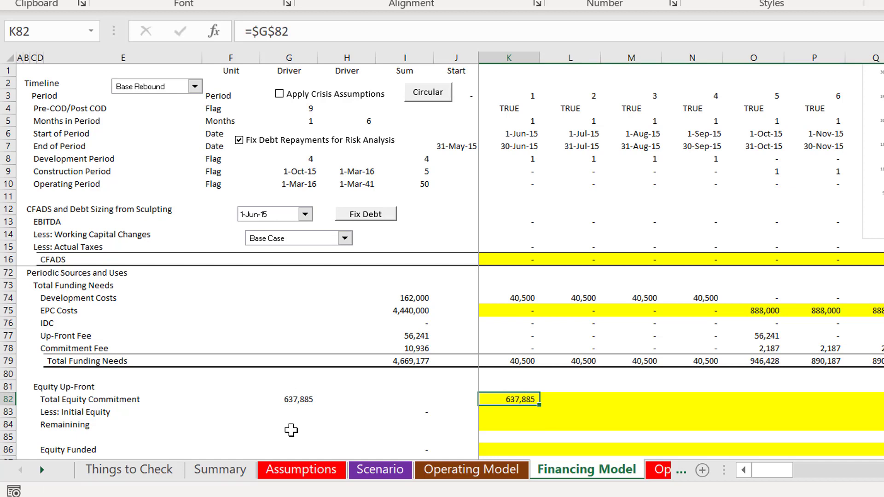
pyautogui.hotkey('ctrl', 'r')
# Review the Equity Up-Front block through its Opening Balance, Funded and Closing Balance rows, ending back at Less: Initial Equity.
pyautogui.press('Down')
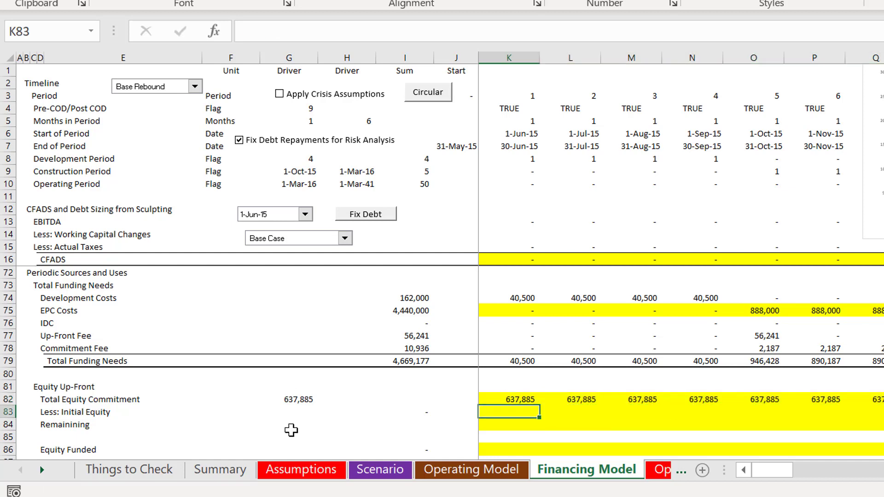
pyautogui.press('Down')
pyautogui.press('Down')
pyautogui.press('Down')
pyautogui.press('Down')
pyautogui.press('Down')
pyautogui.press('Down')
pyautogui.press('Down')
pyautogui.press('Down')
pyautogui.press('Down')
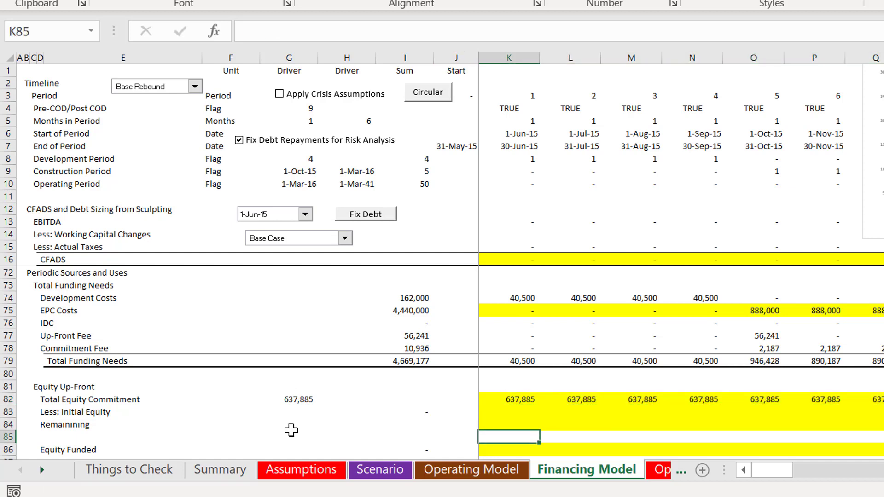
pyautogui.press('Up')
pyautogui.press('Up')
pyautogui.press('Up')
pyautogui.press('Up')
pyautogui.press('Up')
pyautogui.press('Up')
pyautogui.press('Up')
pyautogui.press('Up')
pyautogui.press('Up')
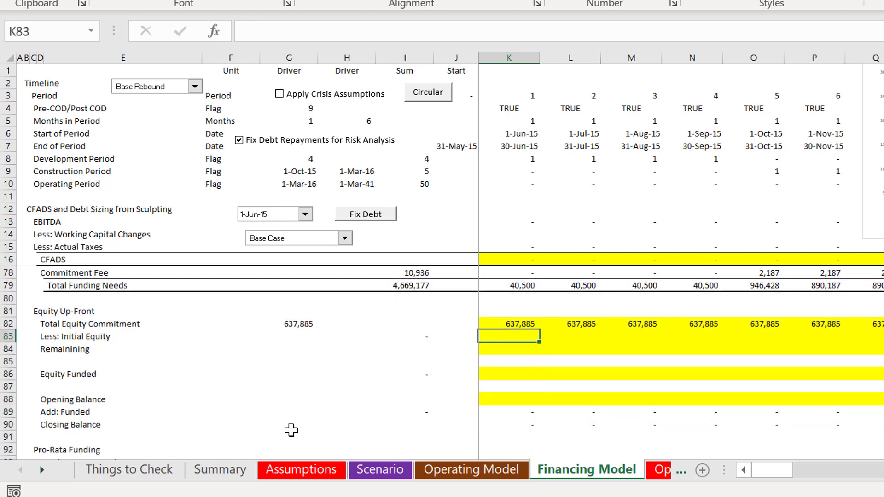
# Set the first-period Less: Initial Equity cell K83 to the equity Opening Balance with =K88.
pyautogui.write('=')
pyautogui.press('Down')
pyautogui.press('Down')
pyautogui.press('Down')
pyautogui.press('Down')
pyautogui.press('Down')
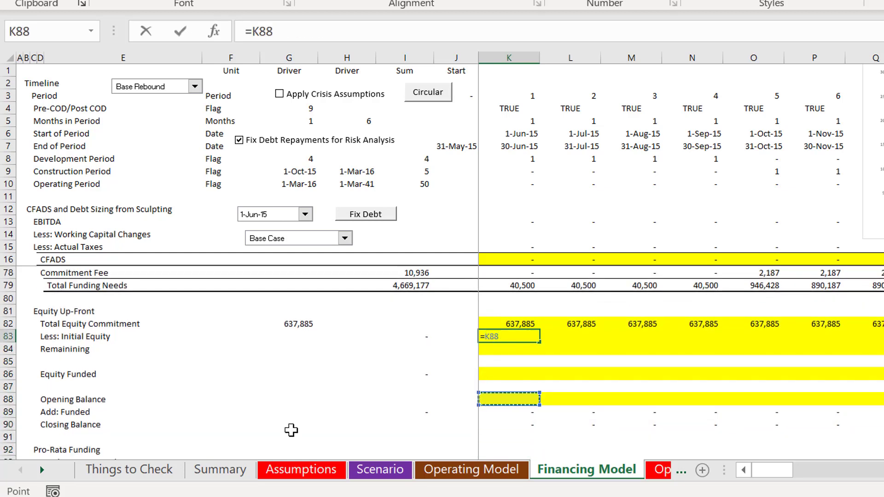
pyautogui.press('Return')
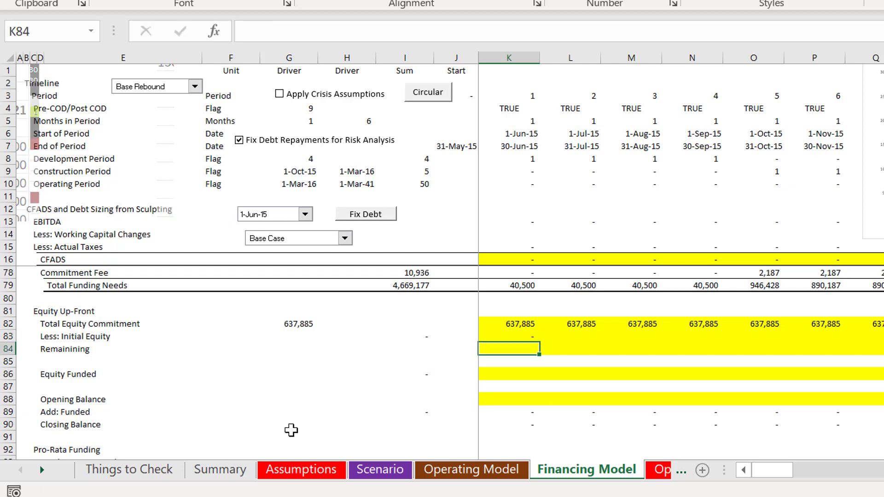
# Set the first-period Remaining cell K84 to the equity commitment minus initial equity with =K82-K83.
pyautogui.write('=')
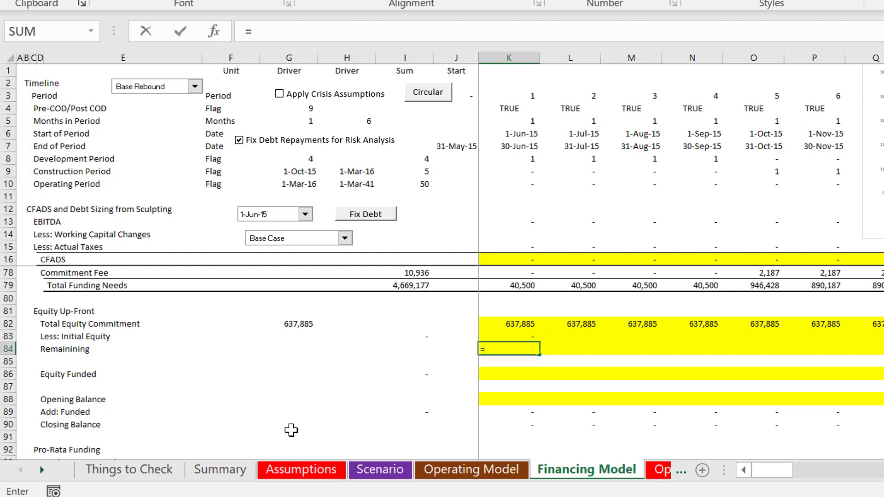
pyautogui.press('Up')
pyautogui.press('Up')
pyautogui.write('-')
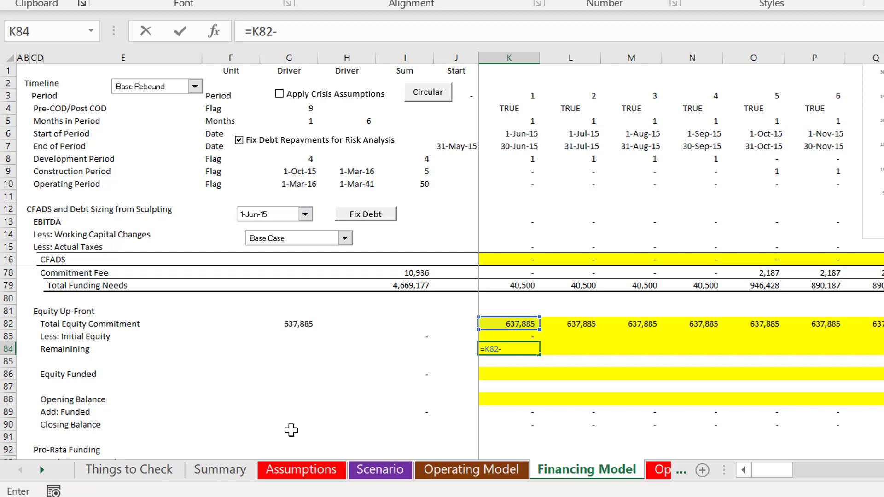
pyautogui.press('Up')
pyautogui.press('Return')
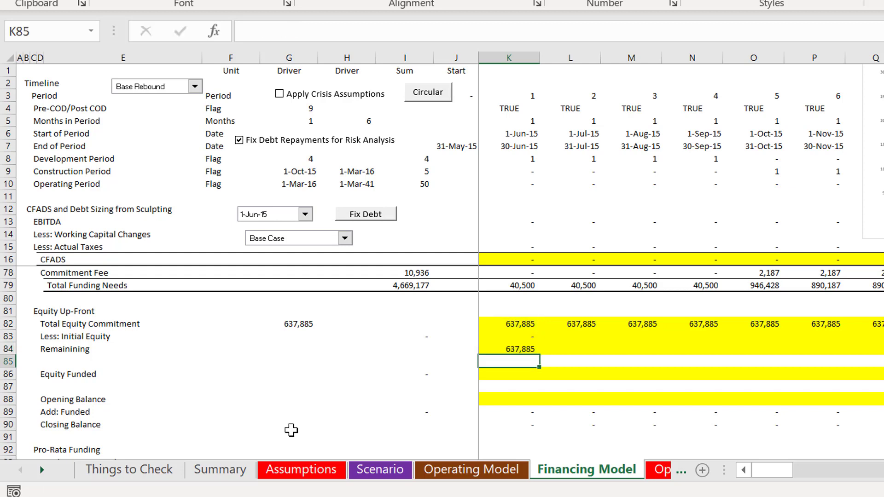
# Review the first-period Total Funding Needs rows and the sum formula in K79, ending at the Equity Funded cell K86.
pyautogui.press('Down')
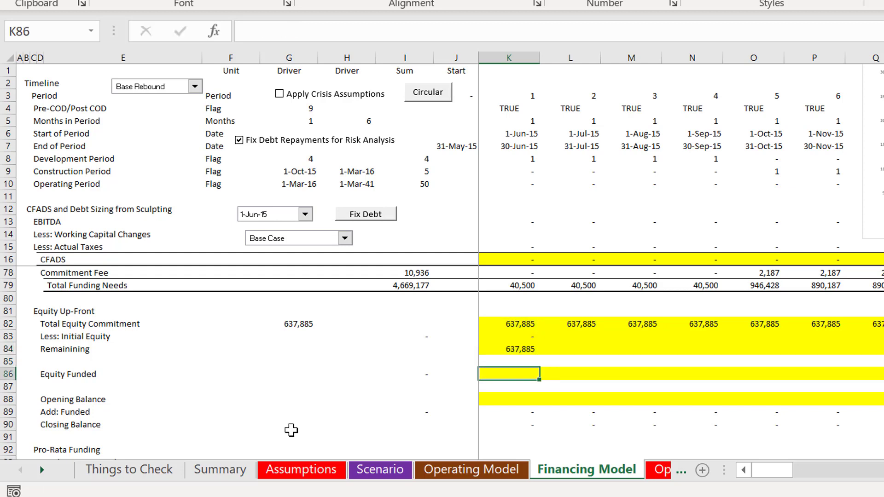
pyautogui.press('Up')
pyautogui.press('Up')
pyautogui.press('Up')
pyautogui.press('Up')
pyautogui.press('Up')
pyautogui.press('Up')
pyautogui.press('Up')
pyautogui.press('Up')
pyautogui.press('Up')
pyautogui.press('Up')
pyautogui.press('Up')
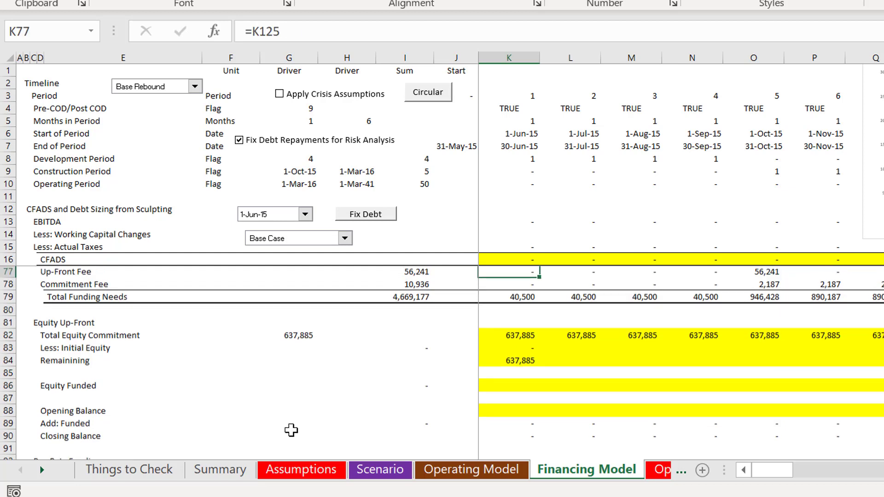
pyautogui.press('Down')
pyautogui.press('Down')
pyautogui.press('Down')
pyautogui.press('Down')
pyautogui.press('F2')
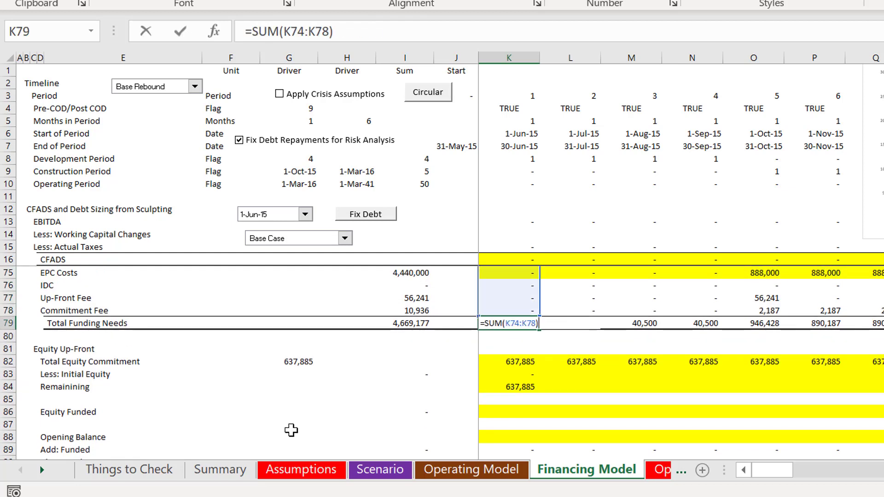
pyautogui.press('Escape')
pyautogui.press('Up')
pyautogui.press('Up')
pyautogui.press('Up')
pyautogui.press('Up')
pyautogui.press('Up')
pyautogui.press('Up')
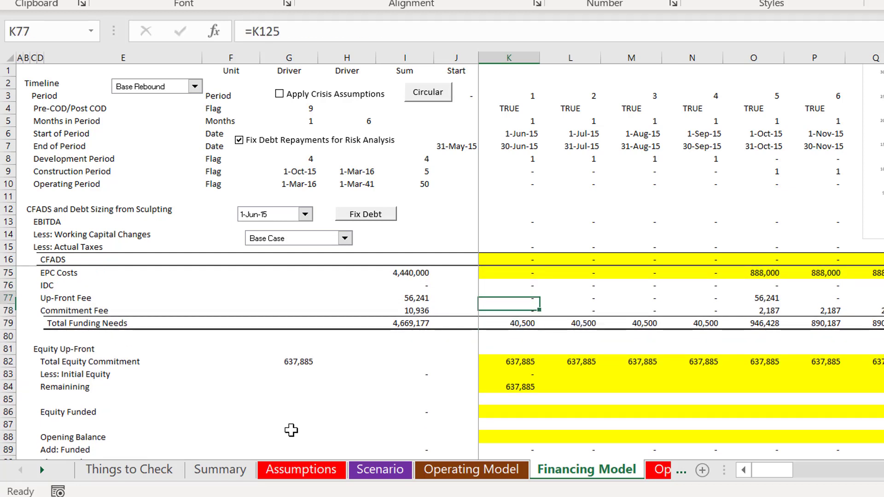
pyautogui.press('Up')
pyautogui.press('Up')
pyautogui.press('Up')
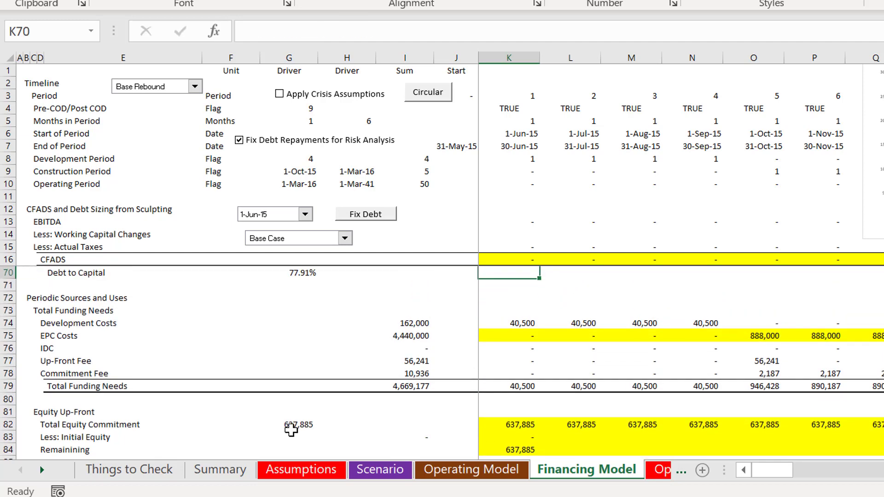
pyautogui.press('Down')
pyautogui.press('Down')
pyautogui.press('Down')
pyautogui.press('Down')
pyautogui.press('Down')
pyautogui.press('Down')
pyautogui.press('Down')
pyautogui.press('Down')
pyautogui.press('Down')
pyautogui.press('Down')
pyautogui.press('Down')
pyautogui.press('Down')
pyautogui.press('Down')
pyautogui.press('Down')
pyautogui.press('Down')
pyautogui.press('Down')
pyautogui.press('Down')
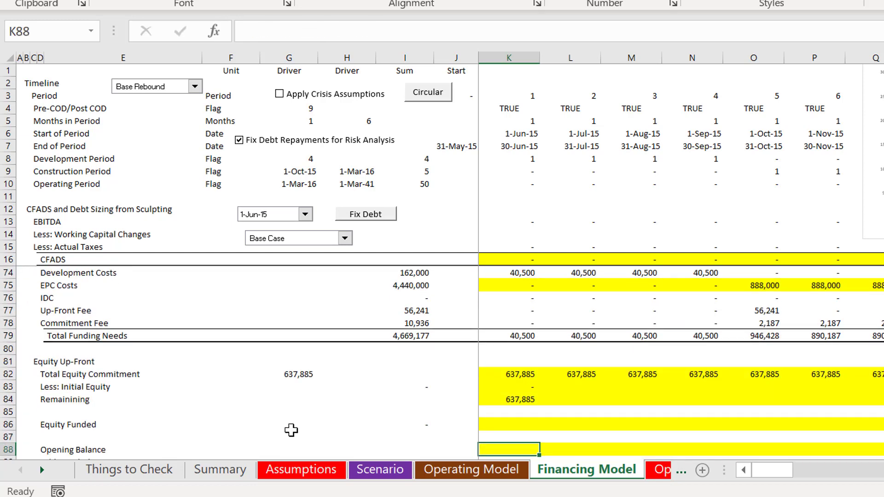
pyautogui.press('Up')
pyautogui.press('Up')
pyautogui.press('Down')
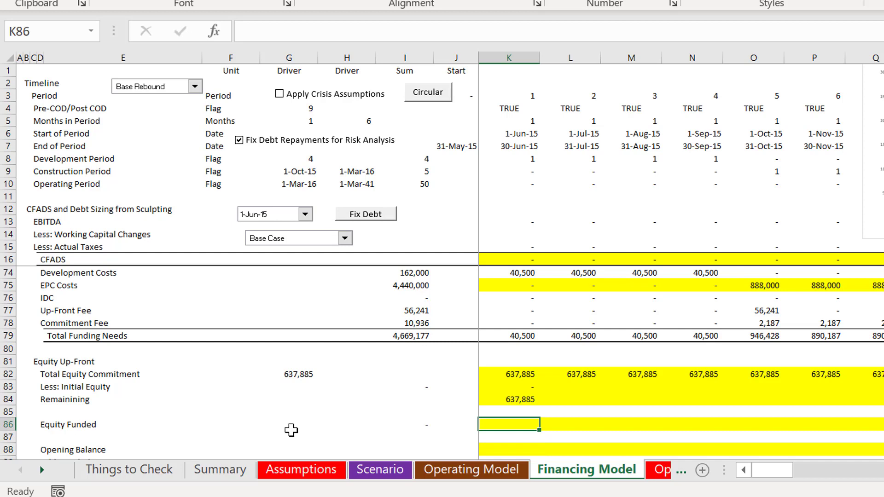
pyautogui.write('=')
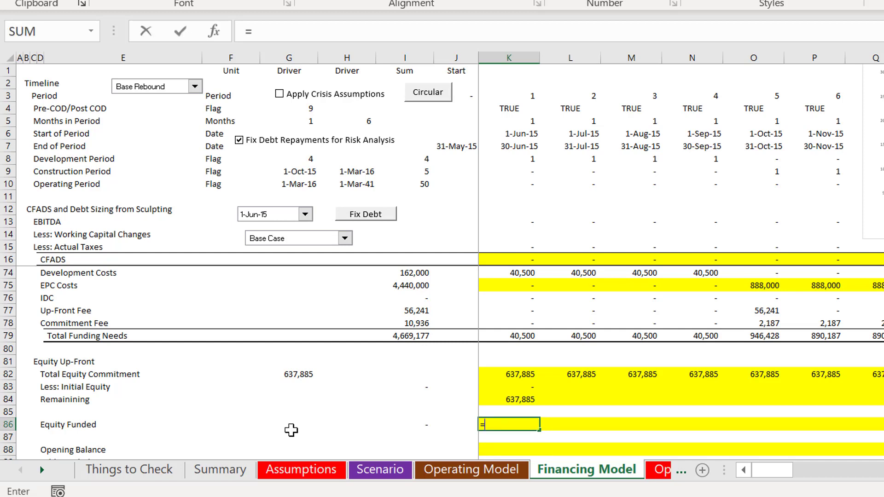
pyautogui.press('Up')
pyautogui.press('Up')
pyautogui.press('Up')
pyautogui.press('Up')
pyautogui.press('Up')
pyautogui.press('Up')
pyautogui.press('Up')
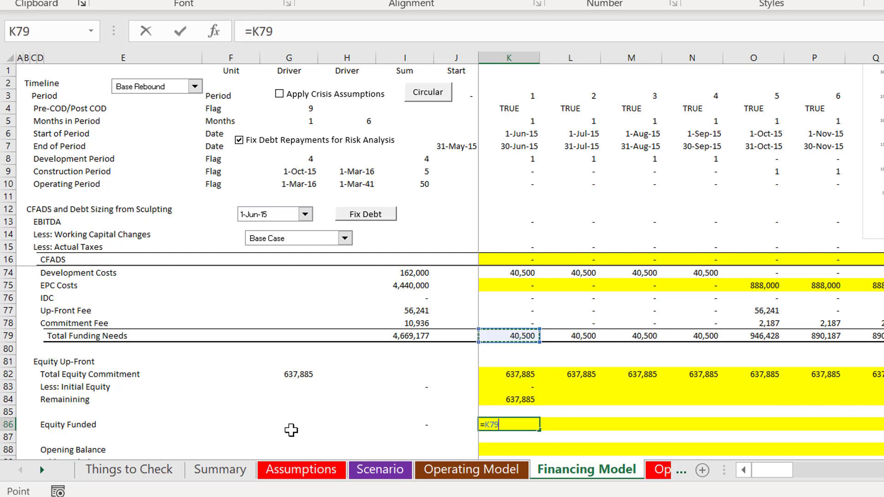
pyautogui.press('Escape')
# Set the first-period Equity Funded cell K86 to the lesser of Remaining and Total Funding Needs with =MIN(K84,K79).
pyautogui.press('Up')
pyautogui.press('Up')
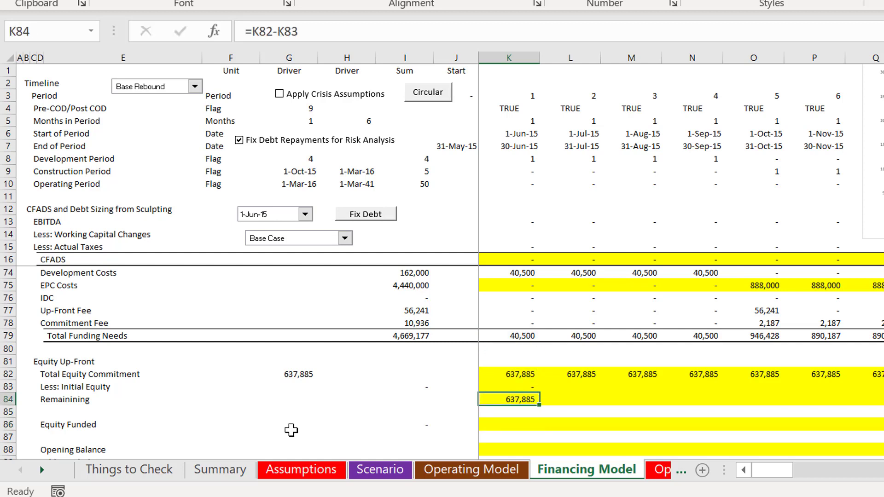
pyautogui.press('Down')
pyautogui.press('Down')
pyautogui.write('=min')
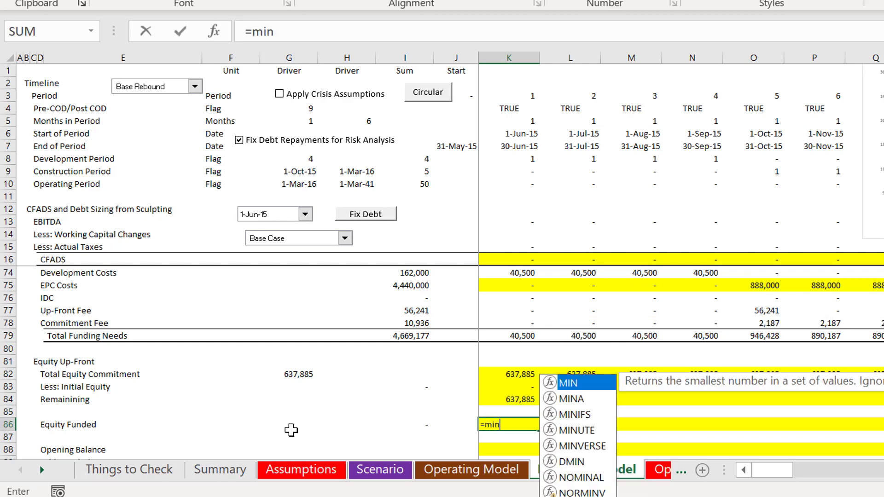
pyautogui.write('(')
pyautogui.press('Up')
pyautogui.press('Up')
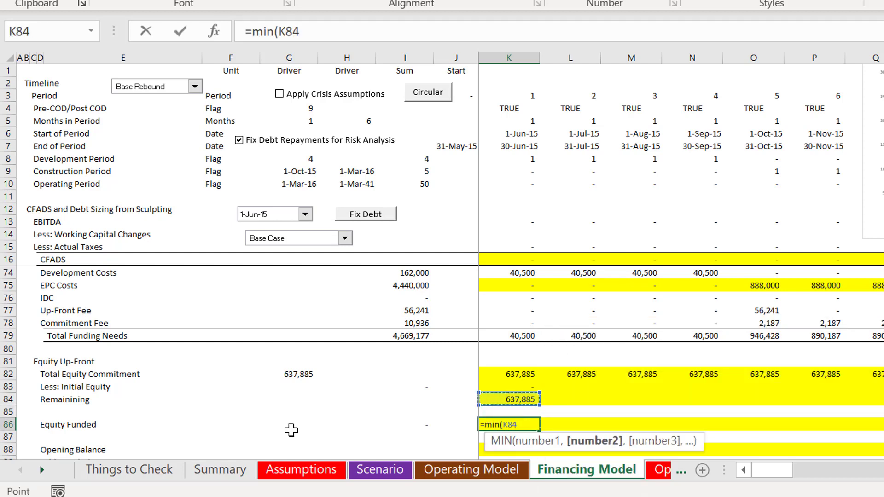
pyautogui.write(',')
pyautogui.press('Up')
pyautogui.press('Up')
pyautogui.press('Up')
pyautogui.press('Up')
pyautogui.press('Up')
pyautogui.press('Up')
pyautogui.press('Up')
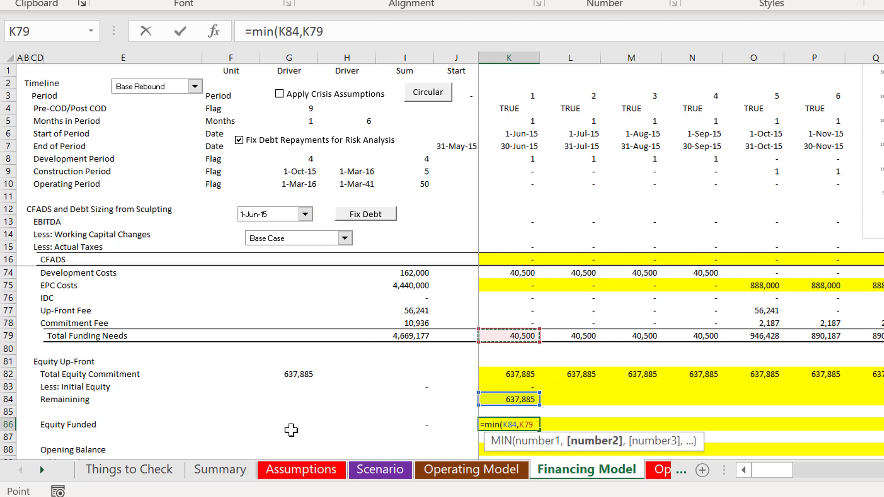
pyautogui.press('Return')
# Set the first-period Opening Balance cell K88 to the previous period's Closing Balance with =J90.
pyautogui.press('Down')
pyautogui.press('Down')
pyautogui.press('Down')
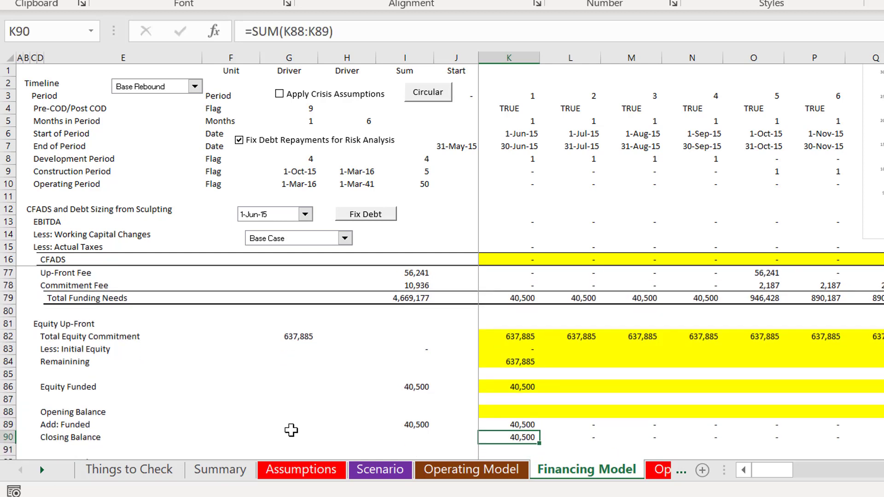
pyautogui.press('Up')
pyautogui.press('Up')
pyautogui.write('=')
pyautogui.press('Down')
pyautogui.press('Down')
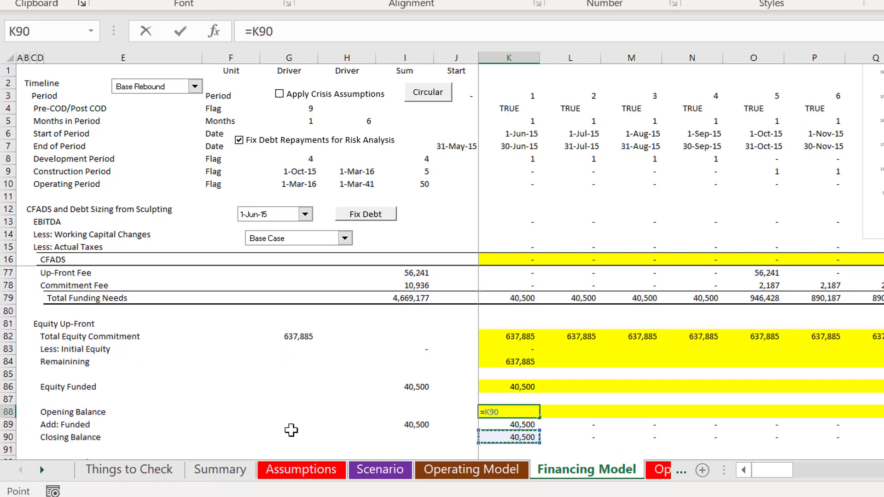
pyautogui.press('Left')
pyautogui.press('Return')
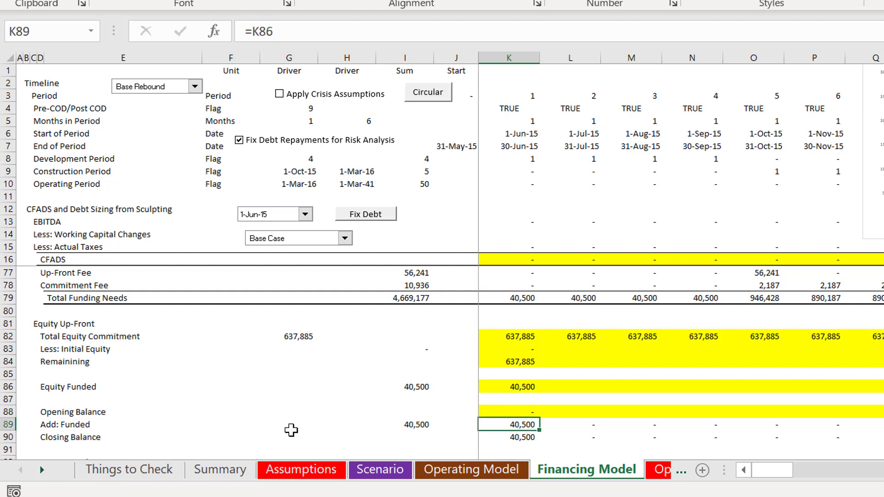
# Copy the first-period formulas for Less: Initial Equity, Remaining, Equity Funded and Opening Balance across all remaining periods of rows 83 to 88.
pyautogui.press('F2')
pyautogui.press('Up')
pyautogui.press('Up')
pyautogui.press('Up')
pyautogui.press('Up')
pyautogui.press('Up')
pyautogui.press('Up')
pyautogui.press('Up')
pyautogui.hotkey('shift', 'Down')
pyautogui.hotkey('shift', 'Down')
pyautogui.hotkey('shift', 'Down')
pyautogui.hotkey('shift', 'Down')
pyautogui.hotkey('shift', 'Down')
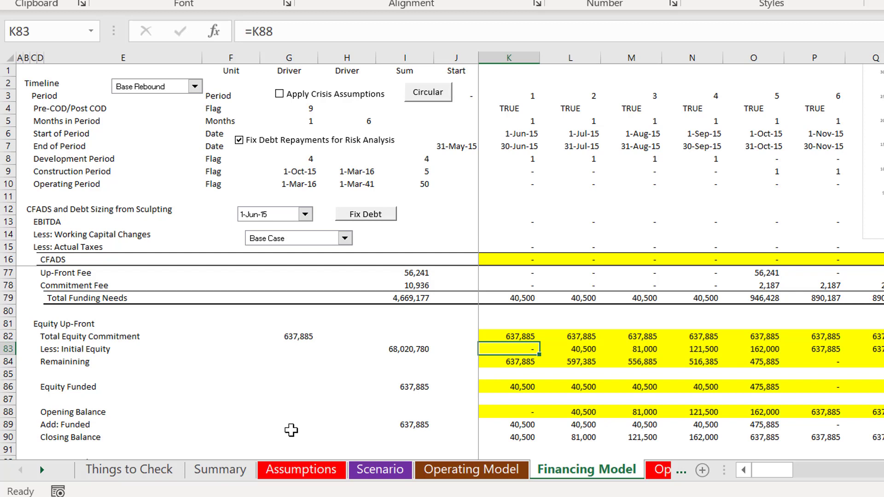
# Compare the period 5 Remaining equity in O84 with that period's Total Funding Needs.
pyautogui.press('Down')
pyautogui.press('Right')
pyautogui.press('Right')
pyautogui.press('Right')
pyautogui.press('Right')
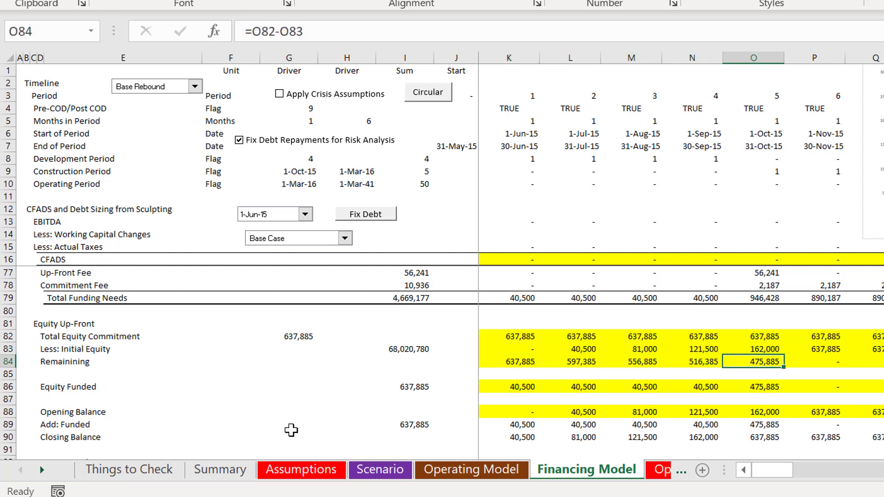
pyautogui.press('Up')
pyautogui.press('Up')
pyautogui.press('Up')
pyautogui.press('Up')
pyautogui.press('Up')
pyautogui.press('Up')
pyautogui.press('Up')
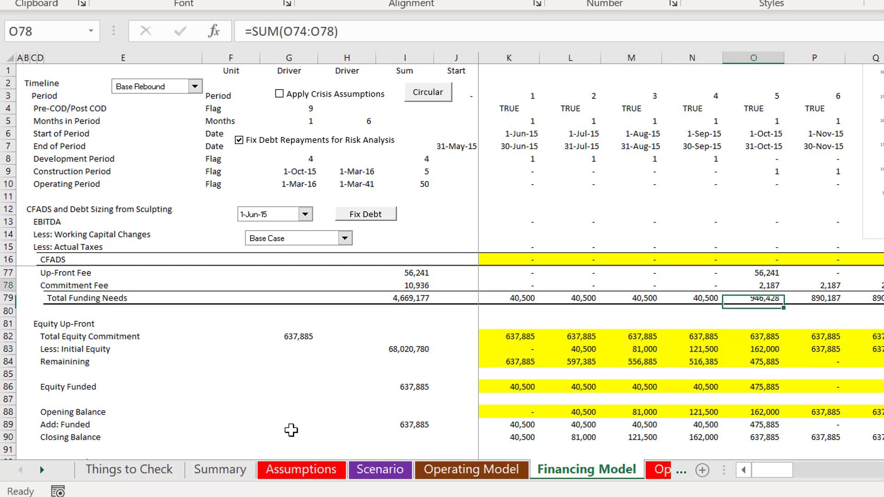
# Check the period 5 Opening Balance, Equity Funded and Remaining formulas in the Equity Up-Front block.
pyautogui.press('Down')
pyautogui.press('Down')
pyautogui.press('Down')
pyautogui.press('Down')
pyautogui.press('Down')
pyautogui.press('Down')
pyautogui.press('Down')
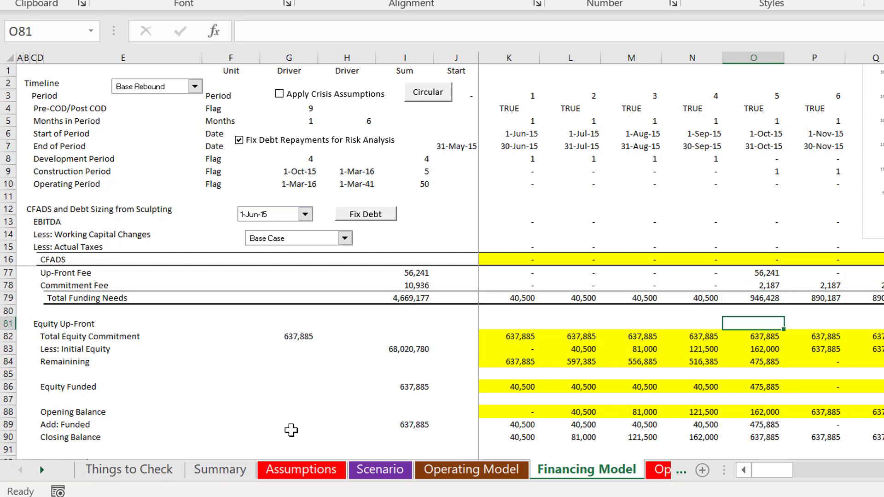
pyautogui.press('Down')
pyautogui.press('Down')
pyautogui.press('Down')
pyautogui.press('Down')
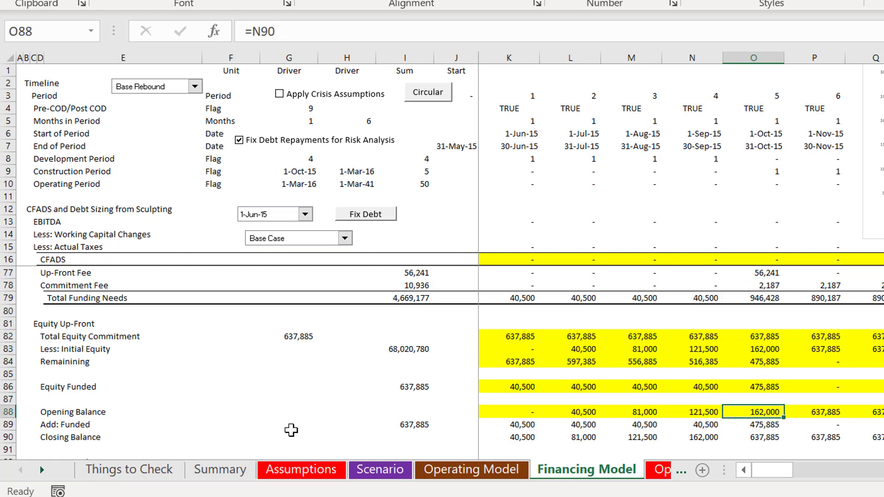
pyautogui.press('Up')
pyautogui.press('Up')
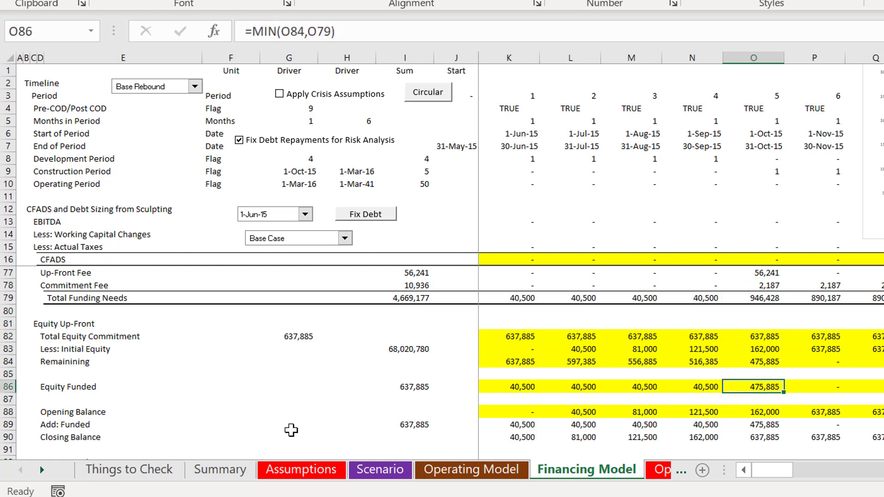
pyautogui.press('Up')
pyautogui.press('Up')
pyautogui.press('Up')
pyautogui.press('Up')
pyautogui.press('Down')
pyautogui.press('Down')
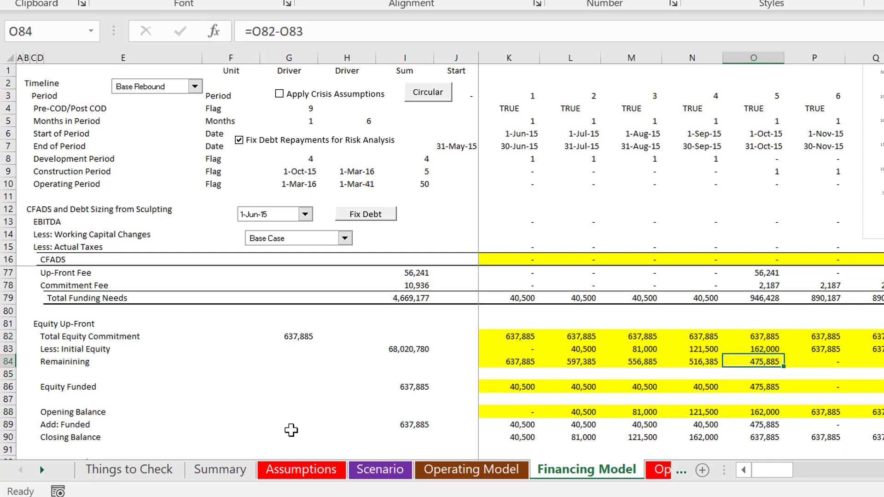
# Set first-period Total Pro-Rata Funding in K93 to Total Funding Needs less Equity Funded with =K79-K86 and copy it across the periods.
pyautogui.press('Down')
pyautogui.press('Down')
pyautogui.press('Down')
pyautogui.press('Down')
pyautogui.press('Down')
pyautogui.press('Down')
pyautogui.press('Down')
pyautogui.press('Down')
pyautogui.press('Down')
pyautogui.press('Down')
pyautogui.press('Down')
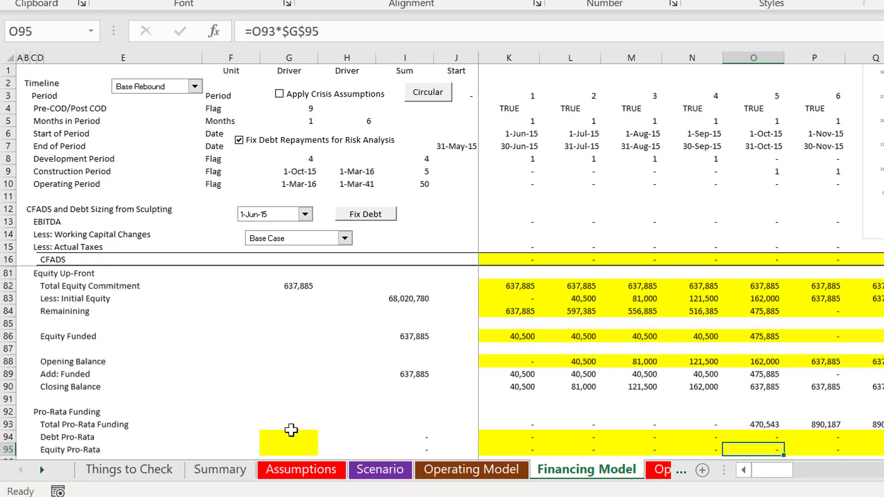
pyautogui.press('Up')
pyautogui.press('Up')
pyautogui.press('Left')
pyautogui.press('Left')
pyautogui.press('Left')
pyautogui.press('Left')
pyautogui.press('Left')
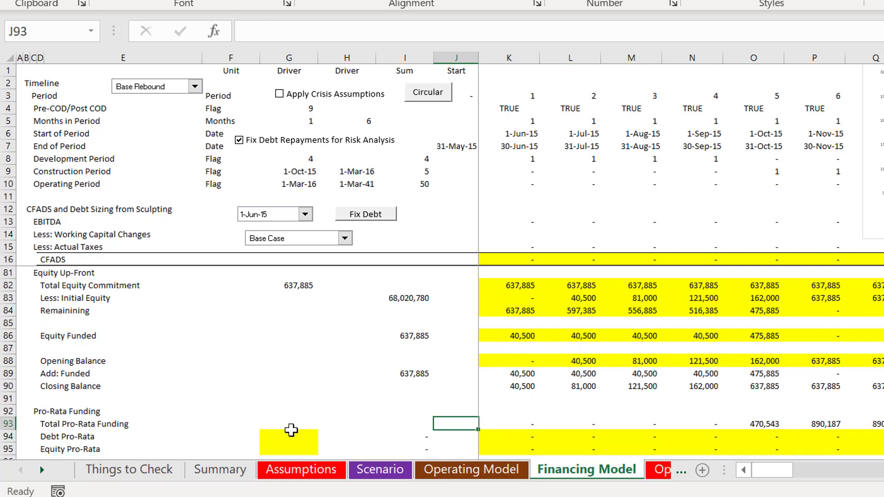
pyautogui.press('Right')
pyautogui.write('=')
pyautogui.press('Up')
pyautogui.press('Up')
pyautogui.press('Up')
pyautogui.press('Up')
pyautogui.press('Up')
pyautogui.press('Up')
pyautogui.press('Up')
pyautogui.press('Up')
pyautogui.press('Up')
pyautogui.press('Up')
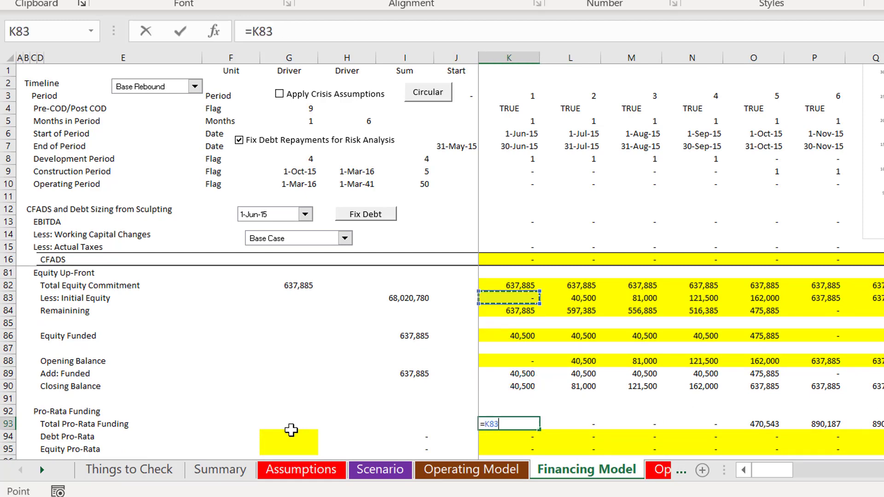
pyautogui.press('Up')
pyautogui.press('Up')
pyautogui.press('Up')
pyautogui.press('Up')
pyautogui.press('Up')
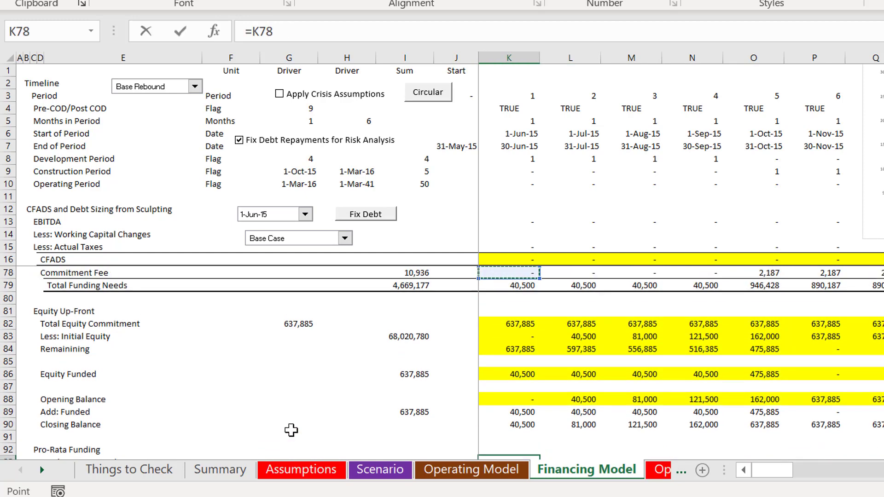
pyautogui.press('Down')
pyautogui.write('-')
pyautogui.press('Up')
pyautogui.press('Up')
pyautogui.press('Up')
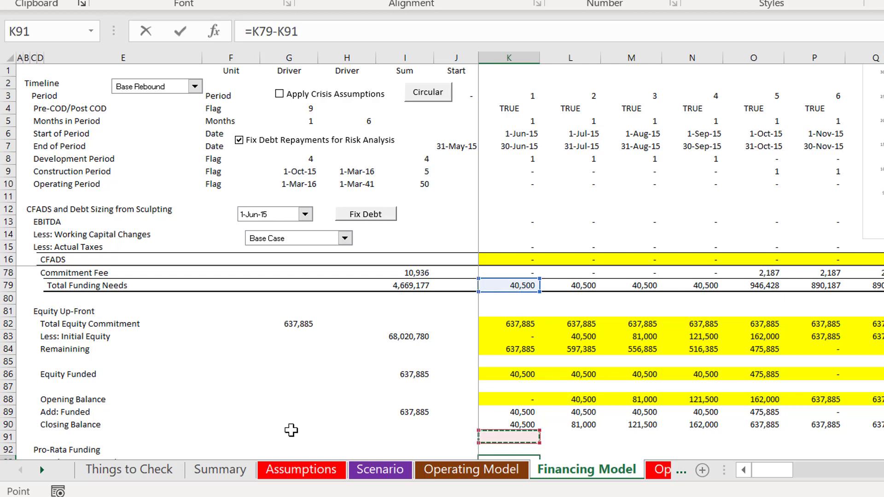
pyautogui.press('Up')
pyautogui.press('Up')
pyautogui.press('Up')
pyautogui.press('Up')
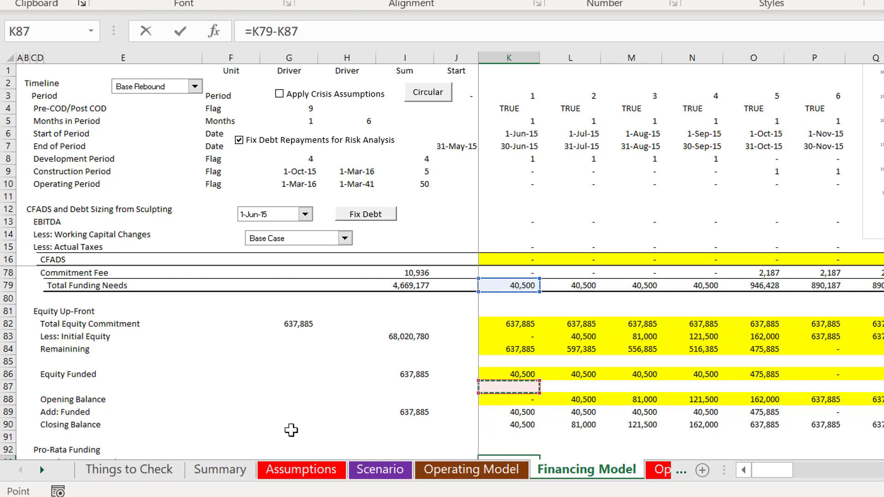
pyautogui.press('Return')
pyautogui.press('Up')
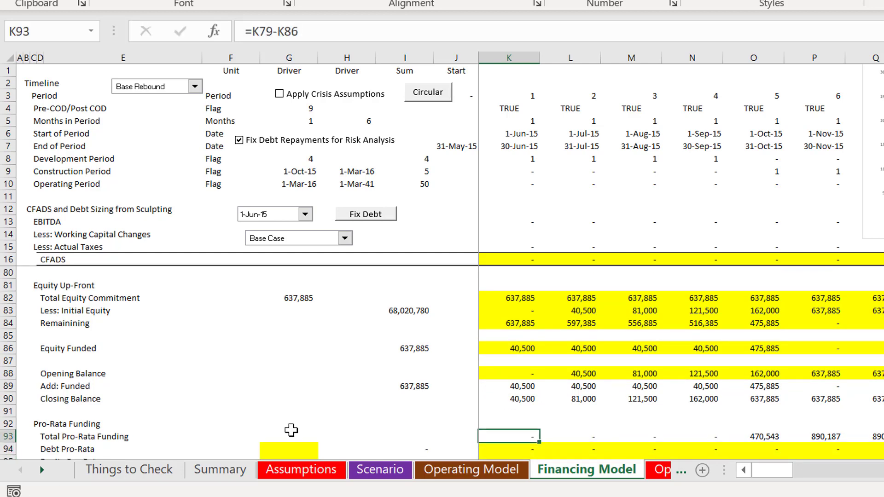
pyautogui.hotkey('ctrl', 'shift', 'Right')
# Link the Debt Pro-Rata driver cell G94 to the percentage beside Pro-Rata Equity with =H67.
pyautogui.press('Left')
pyautogui.press('Left')
pyautogui.press('Left')
pyautogui.press('Left')
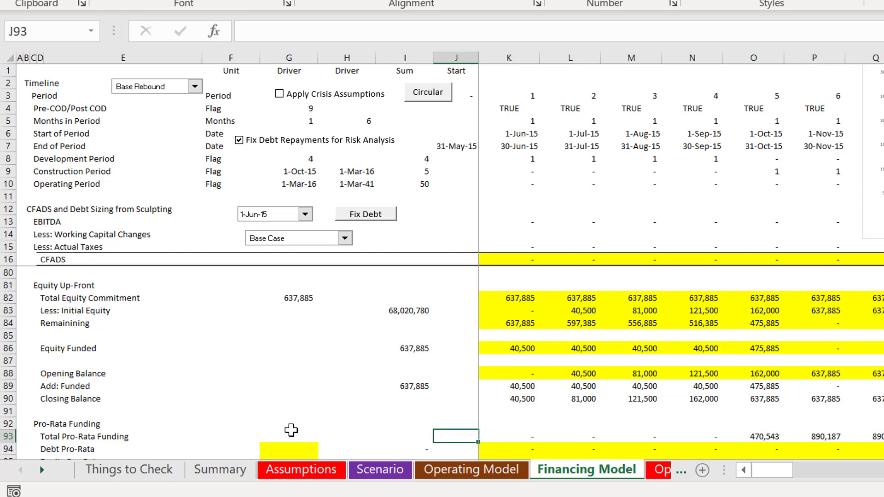
pyautogui.press('Down')
pyautogui.press('Down')
pyautogui.press('Up')
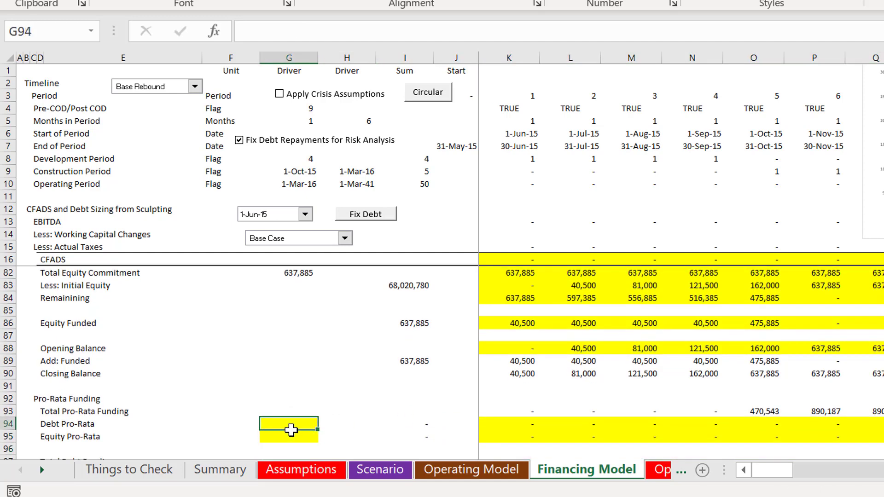
pyautogui.write('=')
pyautogui.press('Up')
pyautogui.press('Up')
pyautogui.press('Up')
pyautogui.press('Up')
pyautogui.press('Up')
pyautogui.press('Up')
pyautogui.press('Up')
pyautogui.press('Up')
pyautogui.press('Up')
pyautogui.press('Up')
pyautogui.press('Up')
pyautogui.press('Up')
pyautogui.press('Up')
pyautogui.press('Up')
pyautogui.press('Up')
pyautogui.press('Up')
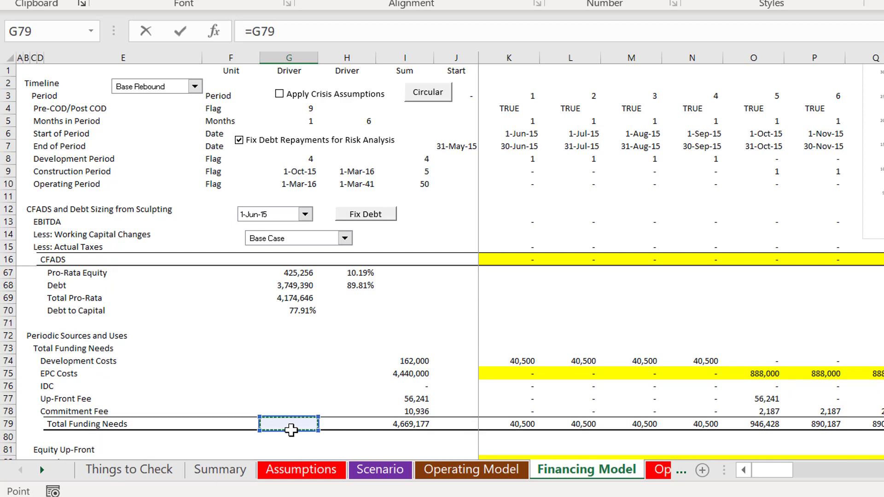
pyautogui.press('Up')
pyautogui.press('Up')
pyautogui.press('Up')
pyautogui.press('Up')
pyautogui.press('Up')
pyautogui.press('Up')
pyautogui.press('Up')
pyautogui.press('Up')
pyautogui.press('Up')
pyautogui.press('Up')
pyautogui.press('Up')
pyautogui.press('Right')
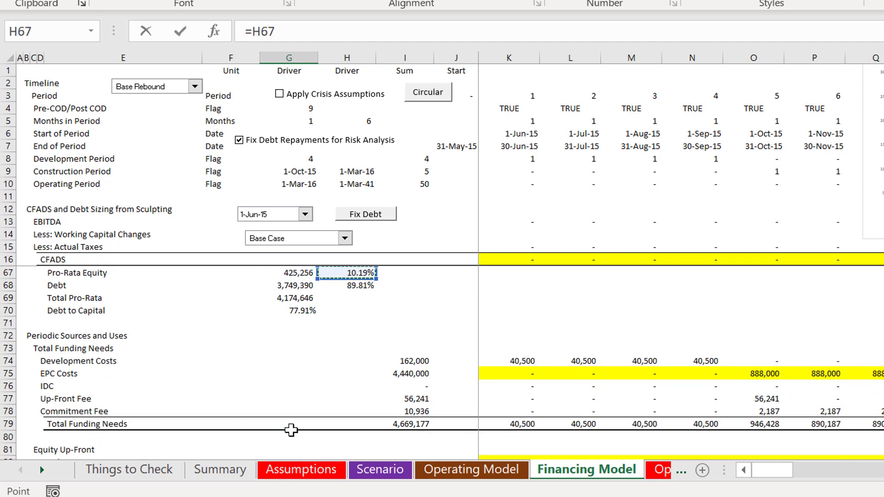
pyautogui.press('Return')
# Link the Equity Pro-Rata driver cell G95 to the percentage beside Debt with =H68.
pyautogui.write('=')
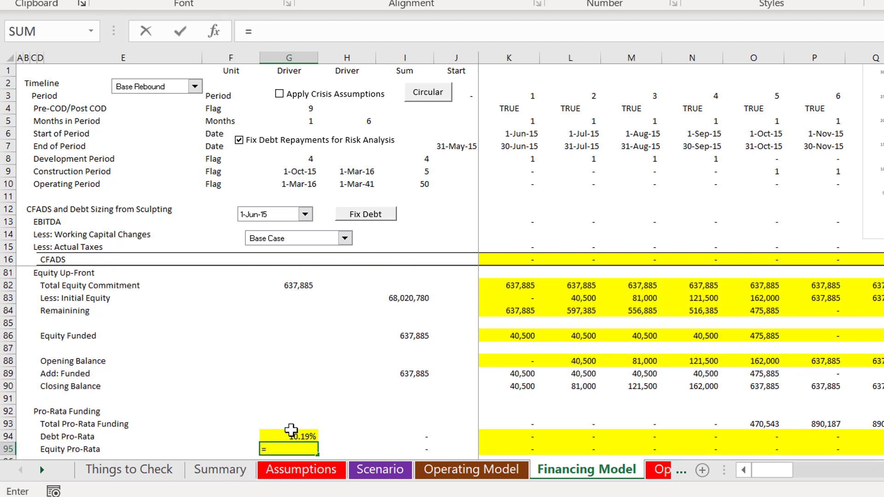
pyautogui.press('Up')
pyautogui.press('Up')
pyautogui.press('Up')
pyautogui.press('Up')
pyautogui.press('Up')
pyautogui.press('Up')
pyautogui.press('Up')
pyautogui.press('Up')
pyautogui.press('Up')
pyautogui.press('Up')
pyautogui.press('Up')
pyautogui.press('Up')
pyautogui.press('Up')
pyautogui.press('Up')
pyautogui.press('Up')
pyautogui.press('Up')
pyautogui.press('Up')
pyautogui.press('Up')
pyautogui.press('Up')
pyautogui.press('Up')
pyautogui.press('Up')
pyautogui.press('Up')
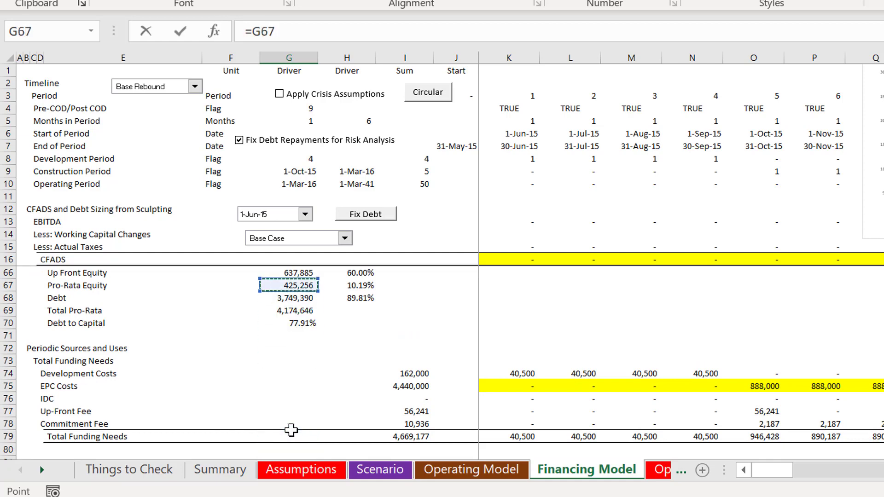
pyautogui.press('Down')
pyautogui.press('Right')
pyautogui.press('Return')
pyautogui.press('Up')
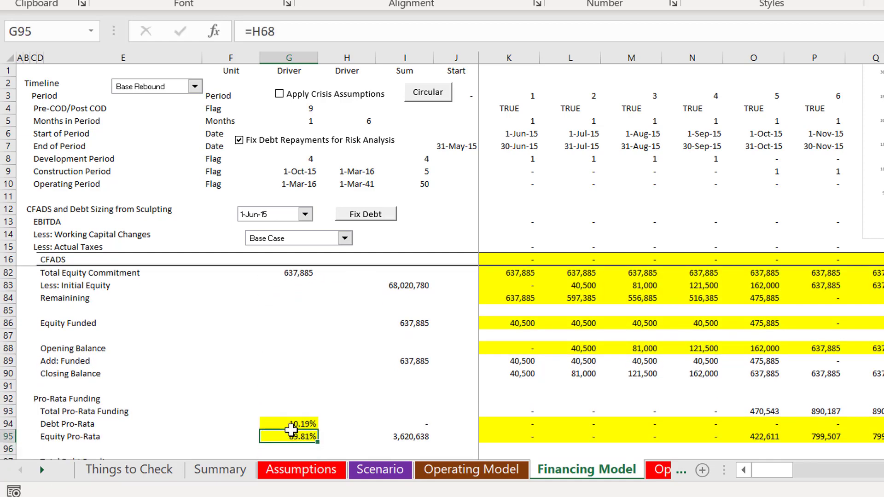
# Calculate first-period Debt Pro-Rata in K94 as Total Pro-Rata Funding times its fixed driver percentage with =K93*$G$94.
pyautogui.press('Right')
pyautogui.press('Right')
pyautogui.press('Right')
pyautogui.press('Right')
pyautogui.press('Up')
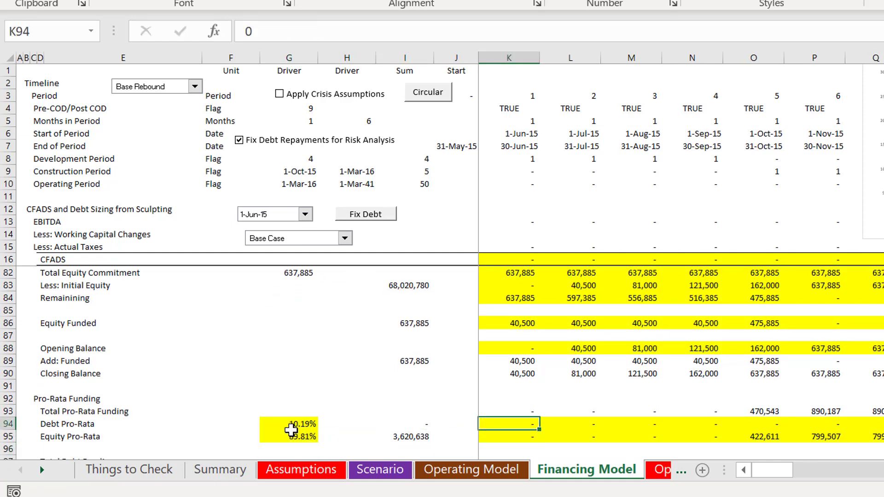
pyautogui.write('0')
pyautogui.hotkey('ctrl', 'Return')
pyautogui.press('Down')
pyautogui.press('Up')
pyautogui.press('Up')
pyautogui.press('Down')
pyautogui.write('=')
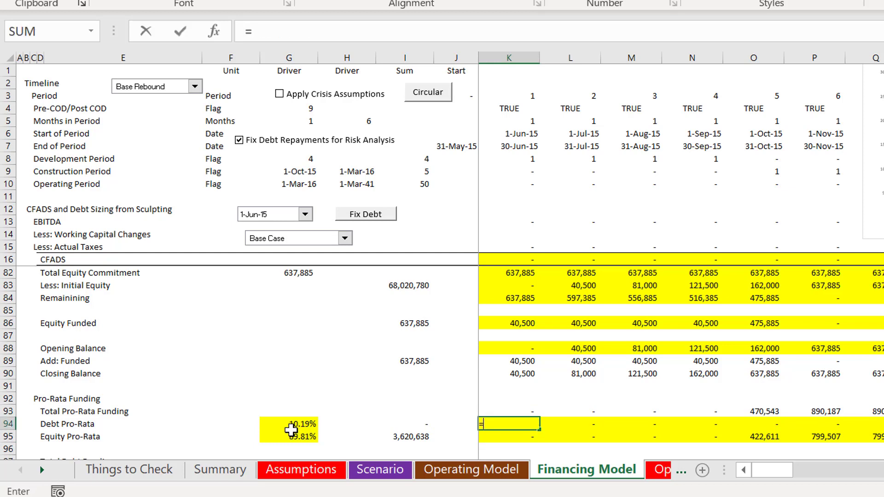
pyautogui.press('Up')
pyautogui.press('Up')
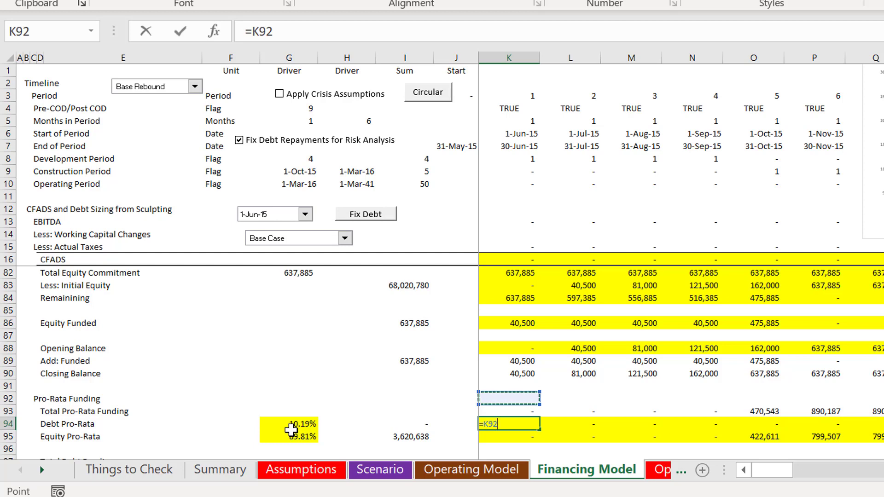
pyautogui.press('Down')
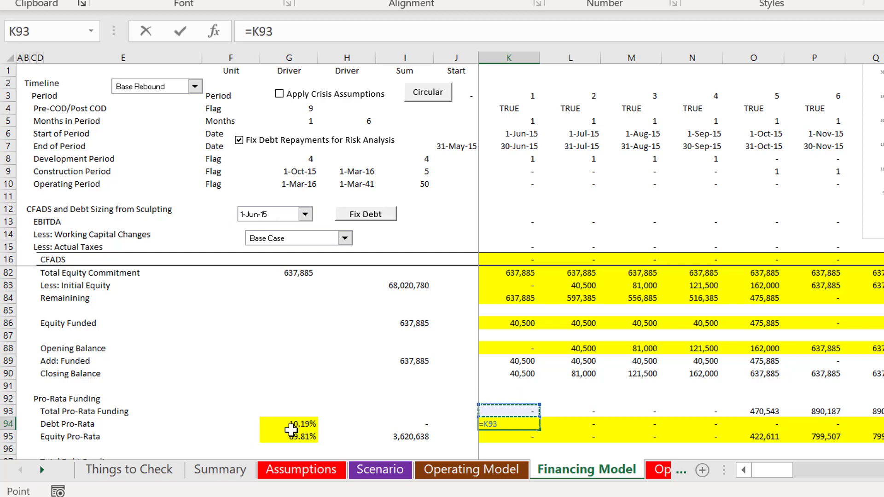
pyautogui.write('*')
pyautogui.press('Left')
pyautogui.press('Left')
pyautogui.press('Left')
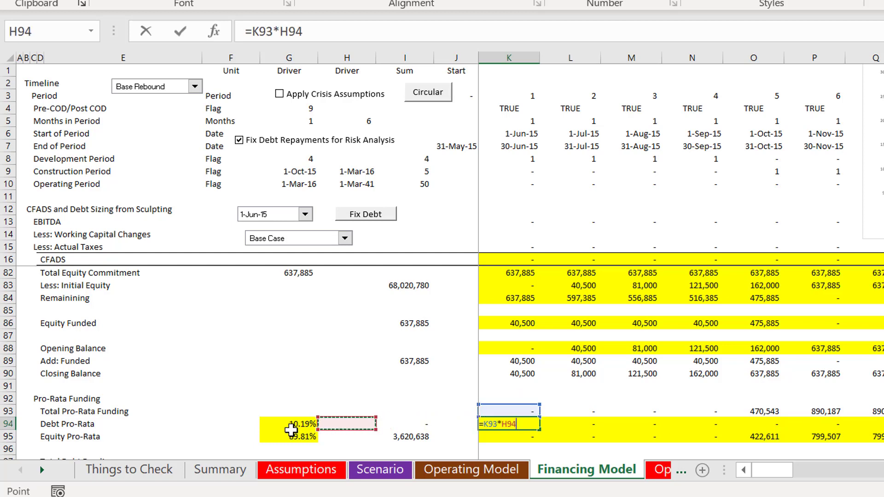
pyautogui.press('Left')
pyautogui.press('F4')
pyautogui.press('Return')
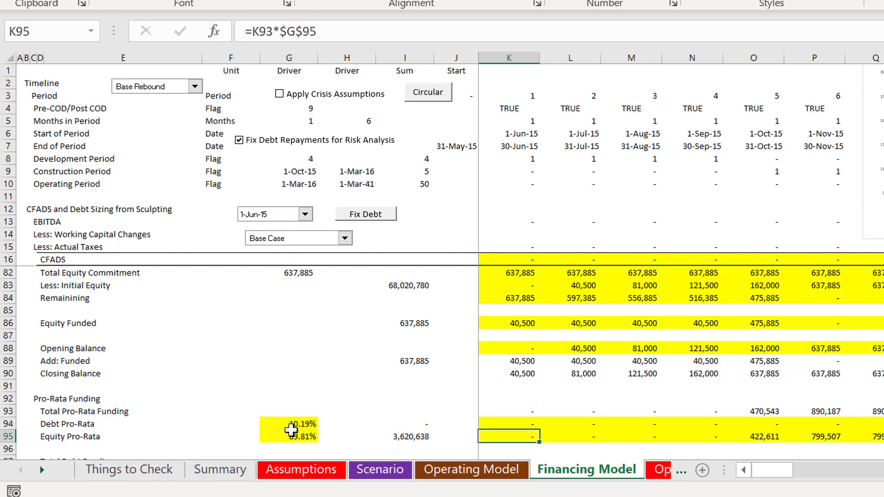
# Calculate first-period Equity Pro-Rata in K95 as Total Pro-Rata Funding times its fixed driver percentage with =K93*$G$95.
pyautogui.write('=')
pyautogui.press('Up')
pyautogui.press('Up')
pyautogui.write('*')
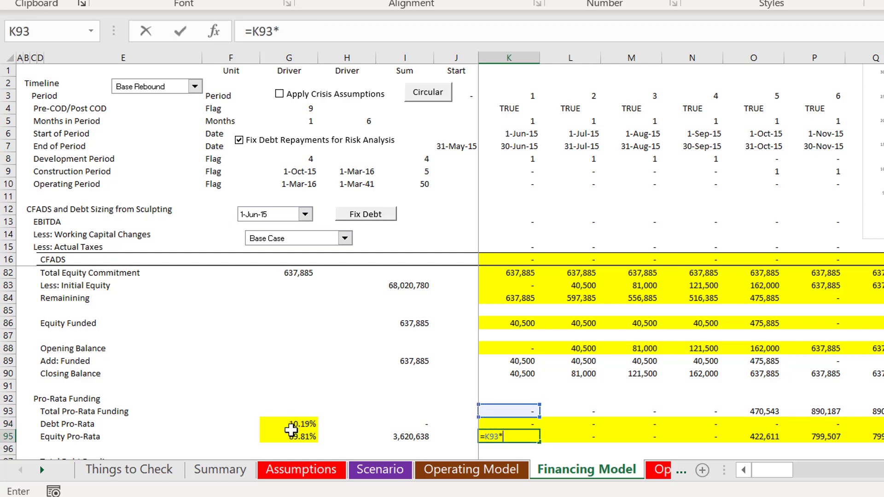
pyautogui.press('Left')
pyautogui.press('Left')
pyautogui.press('Left')
pyautogui.press('Left')
pyautogui.press('F4')
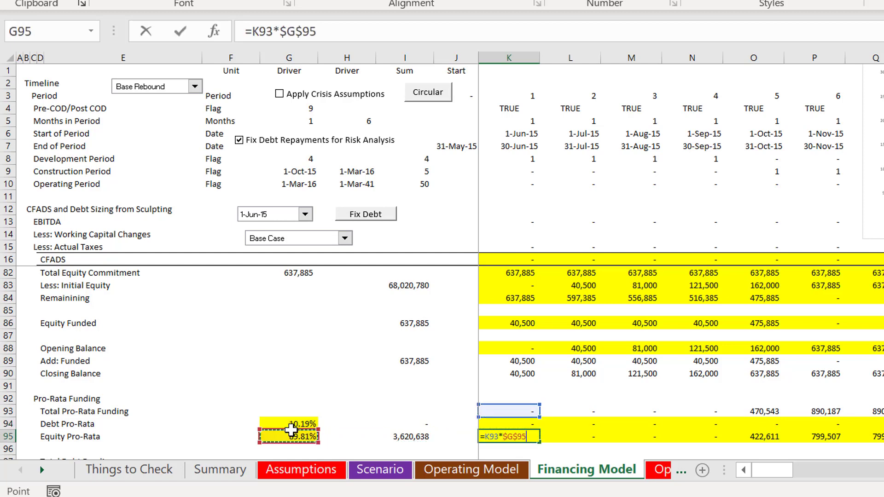
pyautogui.press('Return')
# Copy the first-period Debt Pro-Rata and Equity Pro-Rata formulas across all remaining periods of rows 94 and 95.
pyautogui.press('Up')
pyautogui.press('Up')
pyautogui.hotkey('shift', 'Down')
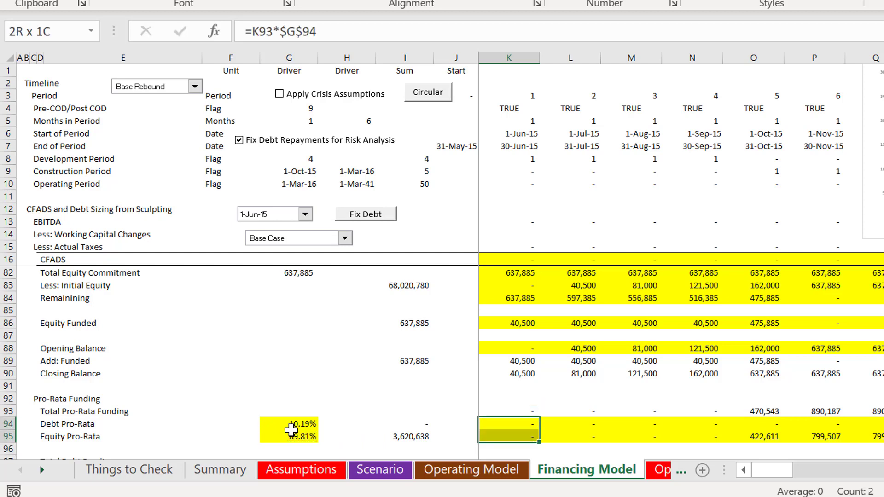
pyautogui.hotkey('shift', 'Up')
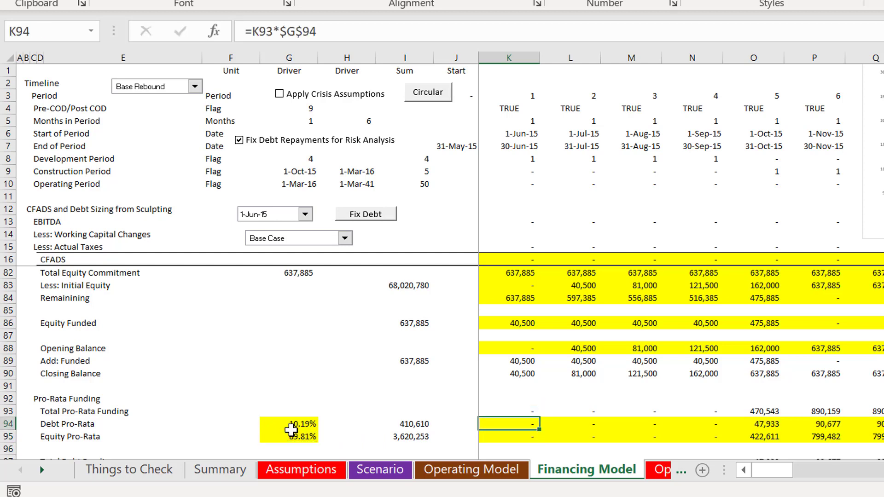
# Check which cell the first-period Total Debt Funding formula in K97 refers to.
pyautogui.press('Down')
pyautogui.press('Down')
pyautogui.press('Down')
pyautogui.press('Down')
pyautogui.press('Down')
pyautogui.press('Down')
pyautogui.press('Down')
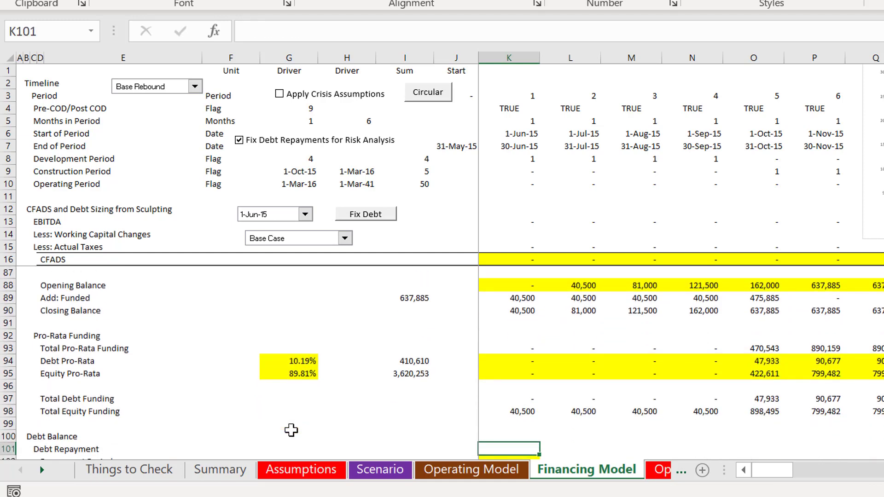
pyautogui.press('Up')
pyautogui.press('Up')
pyautogui.press('Up')
pyautogui.press('Up')
pyautogui.press('F2')
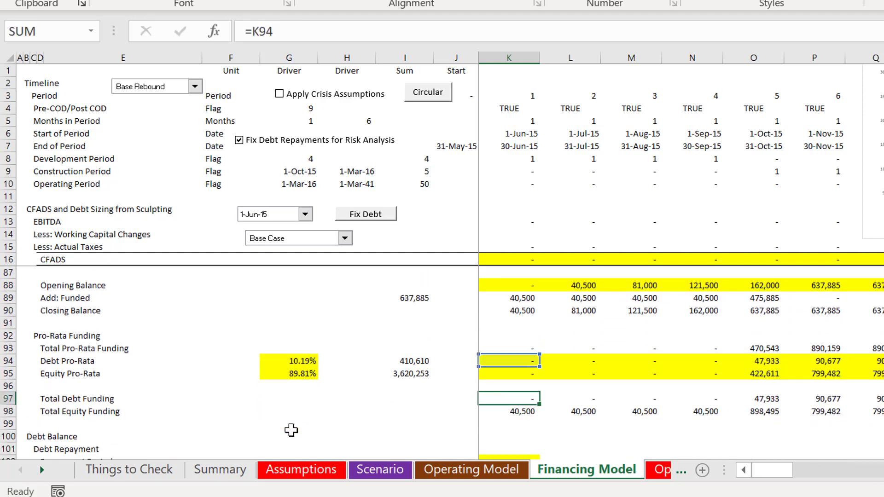
# Check which cells the first-period Total Equity Funding formula in K98 refers to.
pyautogui.press('Return')
pyautogui.press('F2')
pyautogui.press('Return')
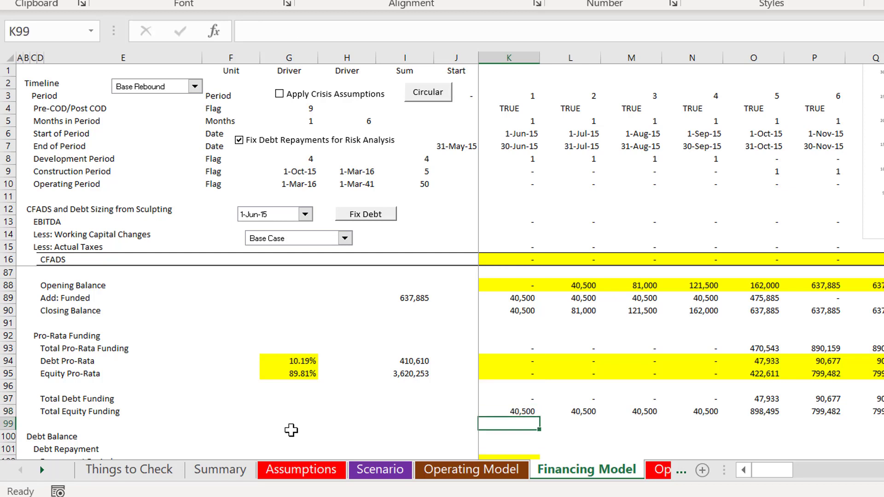
# Insert a new row 99 below Total Equity Funding and label it "Total Sources" in D99.
pyautogui.write('=')
pyautogui.press('Escape')
pyautogui.hotkey('shift', 'space')
pyautogui.hotkey('ctrl', 'shift', '+')
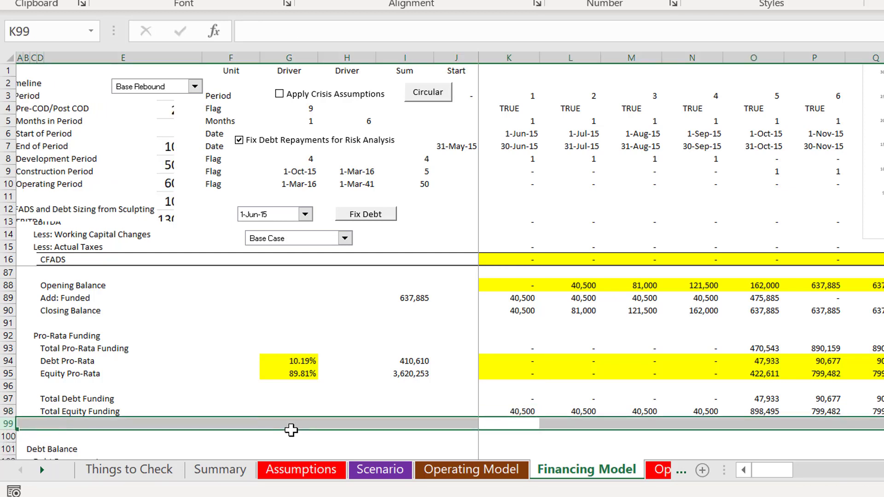
pyautogui.press('Left')
pyautogui.press('Left')
pyautogui.press('Left')
pyautogui.press('Left')
pyautogui.press('Left')
pyautogui.press('Left')
pyautogui.press('Left')
pyautogui.press('Right')
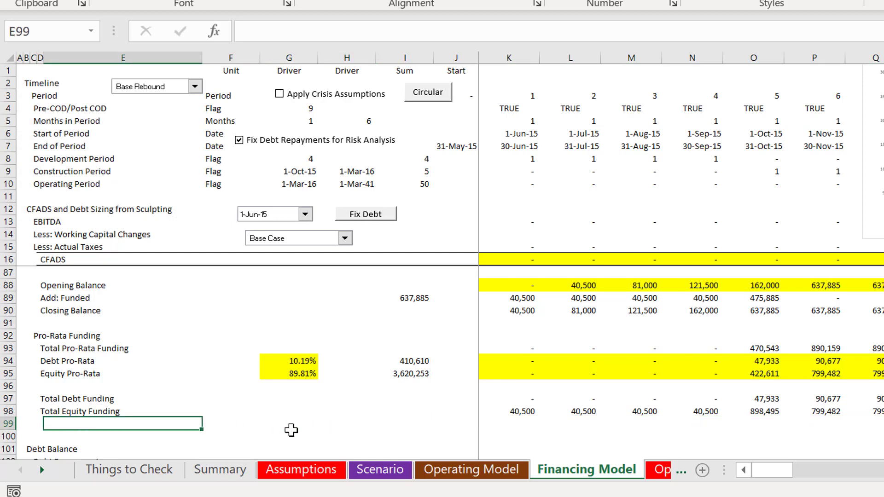
pyautogui.press('Left')
pyautogui.write('To')
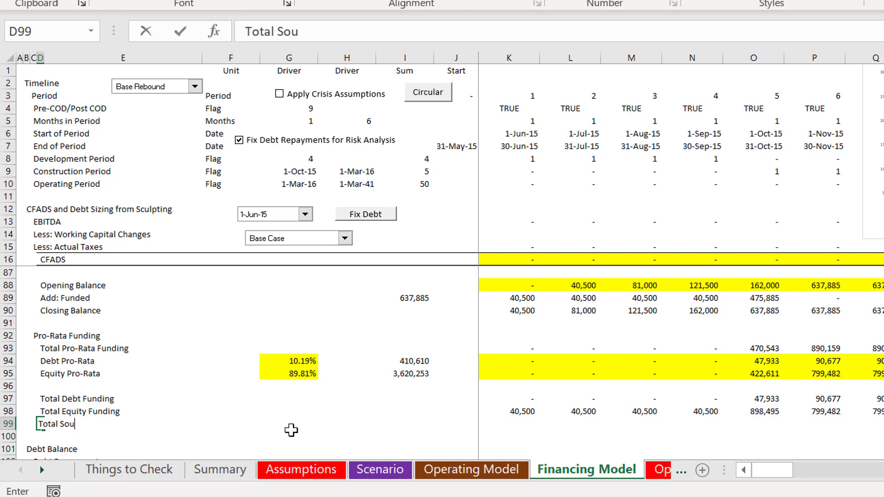
# Calculate Total Sources in K99 with =SUM(K97:K98) and copy the formula across all remaining periods of row 99.
pyautogui.press('Right')
pyautogui.press('Right')
pyautogui.press('Right')
pyautogui.press('Right')
pyautogui.press('Right')
pyautogui.press('Right')
pyautogui.press('Right')
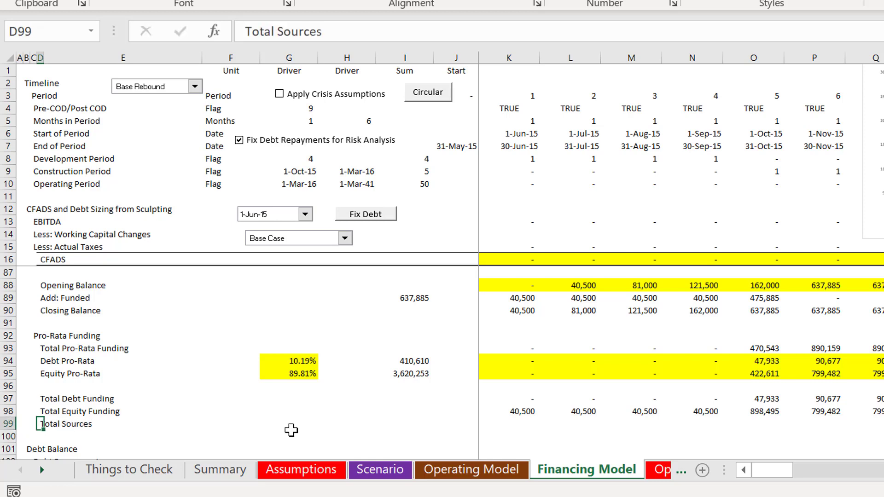
pyautogui.write('=')
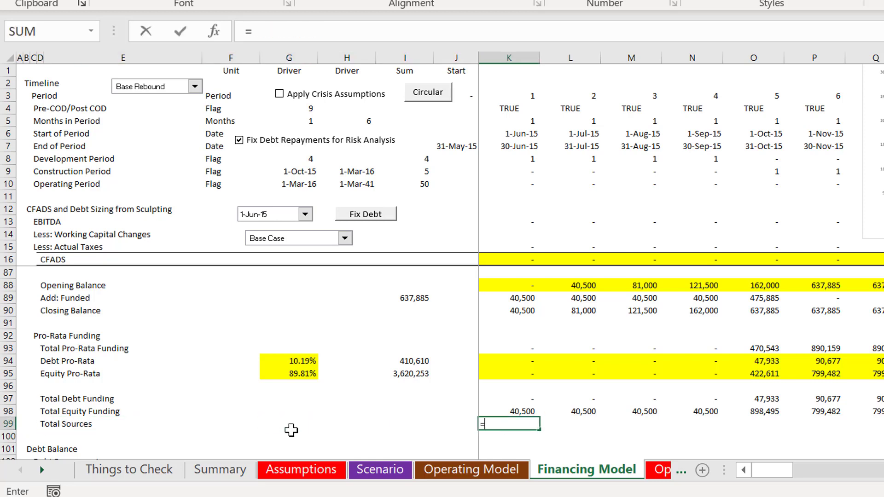
pyautogui.press('Escape')
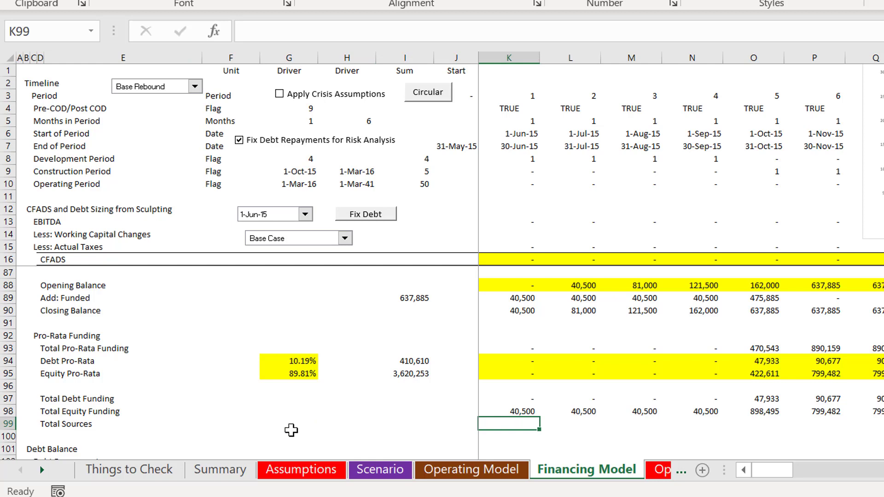
pyautogui.hotkey('alt', '=')
pyautogui.press('Return')
pyautogui.press('Up')
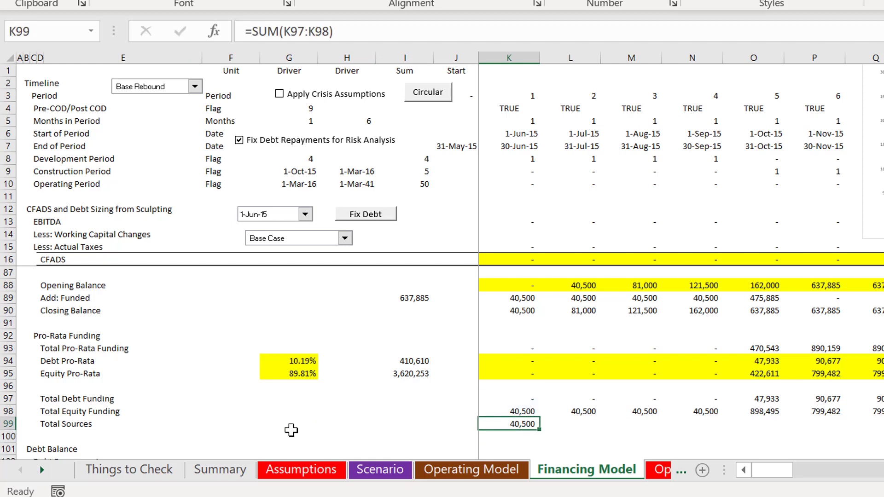
pyautogui.hotkey('ctrl', 'shift', 'Right')
pyautogui.hotkey('ctrl', 'r')
# Insert a new row 100 below Total Sources and label it "Test" in D100.
pyautogui.press('Down')
pyautogui.hotkey('shift', 'space')
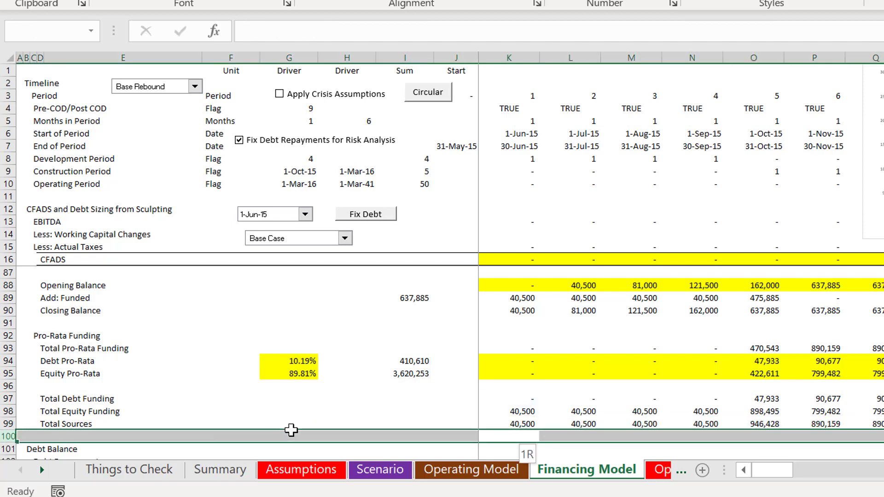
pyautogui.hotkey('ctrl', 'shift', '+')
pyautogui.press('Left')
pyautogui.press('Left')
pyautogui.press('Left')
pyautogui.press('Left')
pyautogui.press('Left')
pyautogui.press('Left')
pyautogui.press('Left')
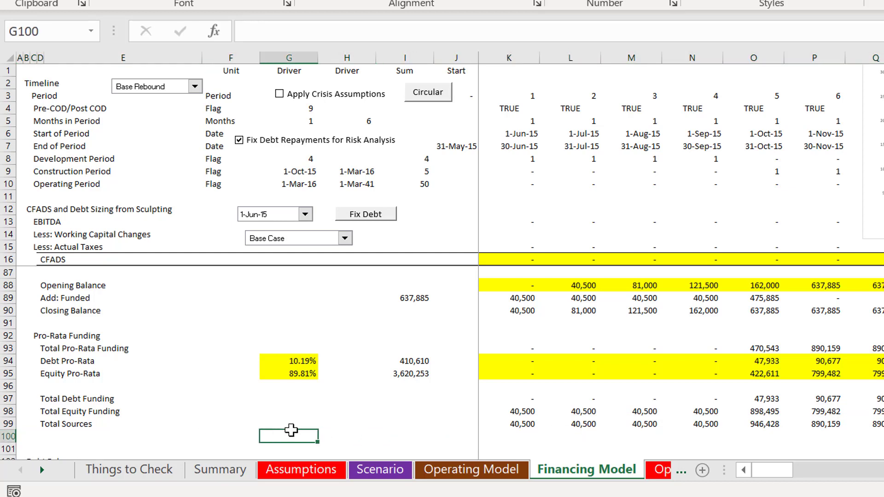
pyautogui.write('T')
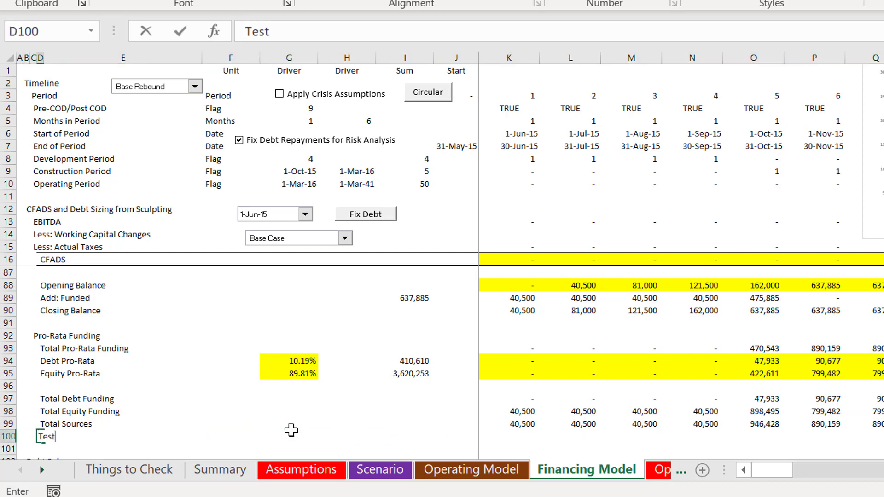
pyautogui.write('est')
pyautogui.press('Return')
pyautogui.press('Up')
# Test in K100 whether first-period Total Sources equals Total Funding Needs with =K99=K79.
pyautogui.press('Right')
pyautogui.press('Right')
pyautogui.press('Right')
pyautogui.press('Right')
pyautogui.press('Right')
pyautogui.press('Right')
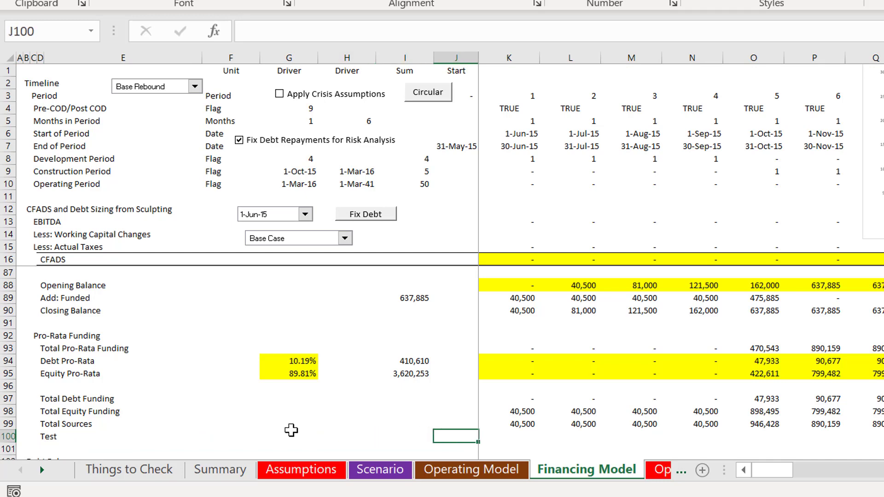
pyautogui.press('Right')
pyautogui.write('=')
pyautogui.press('Up')
pyautogui.write('=')
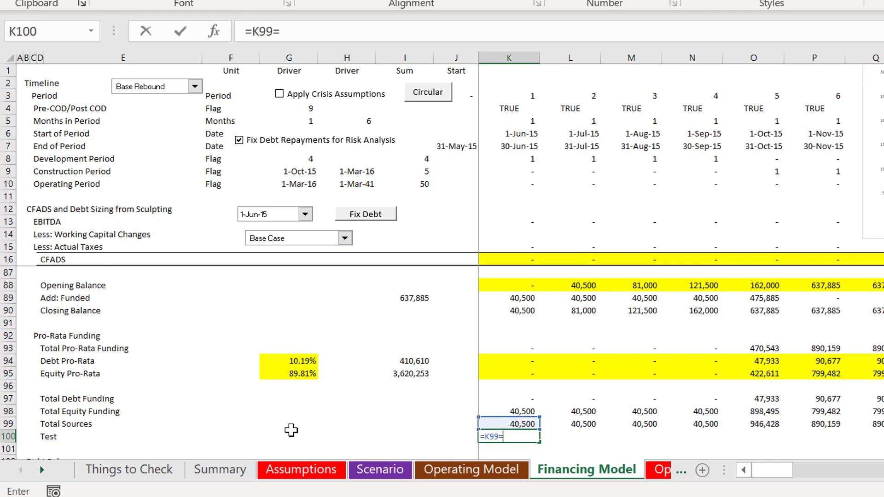
pyautogui.press('Up')
pyautogui.press('Up')
pyautogui.press('Up')
pyautogui.press('Up')
pyautogui.press('Up')
pyautogui.press('Up')
pyautogui.press('Up')
pyautogui.press('Up')
pyautogui.press('Up')
pyautogui.press('Up')
pyautogui.press('Up')
pyautogui.press('Up')
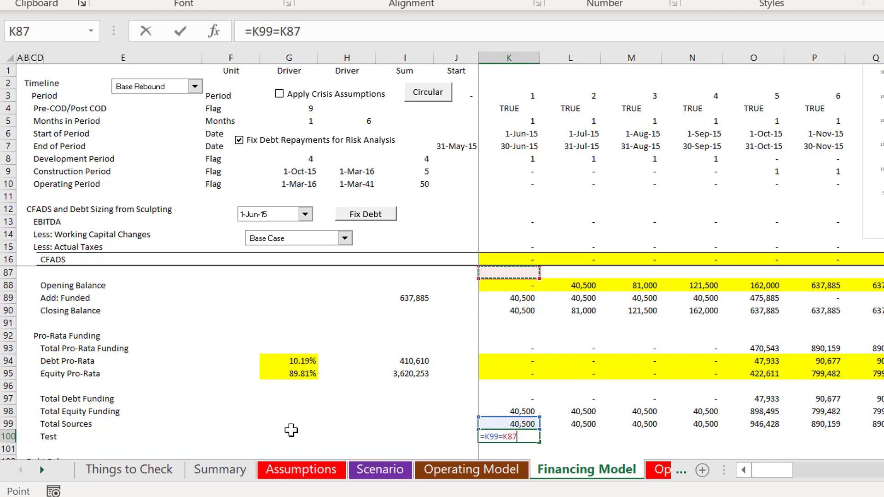
pyautogui.press('Up')
pyautogui.press('Up')
pyautogui.press('Up')
pyautogui.press('Up')
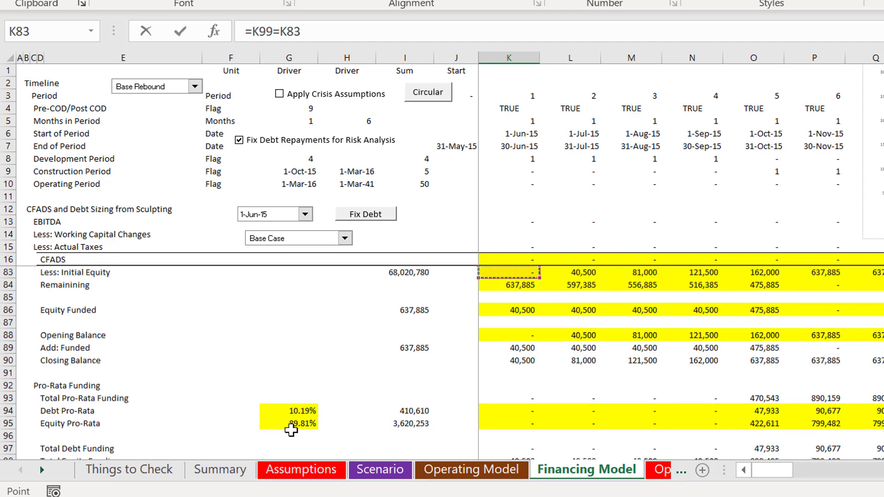
pyautogui.press('Up')
pyautogui.press('Up')
pyautogui.press('Up')
pyautogui.press('Down')
pyautogui.press('Up')
pyautogui.press('Up')
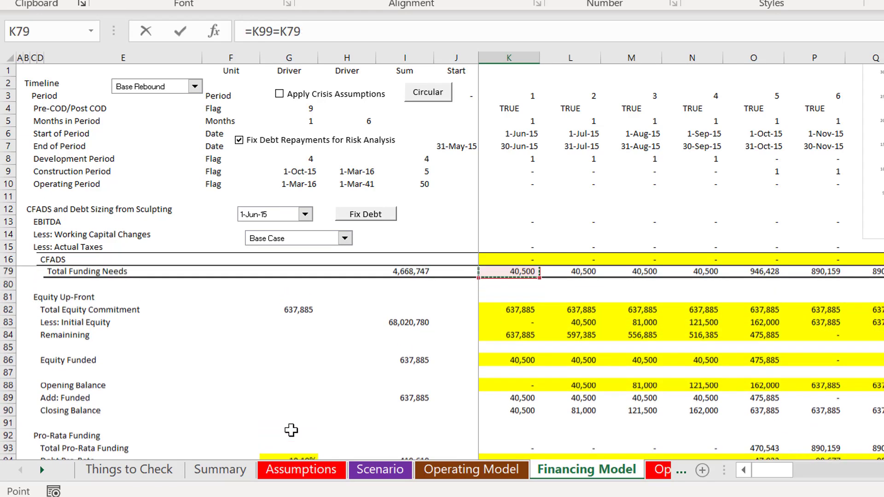
pyautogui.press('Up')
pyautogui.press('Up')
pyautogui.press('Down')
pyautogui.press('Down')
pyautogui.press('Return')
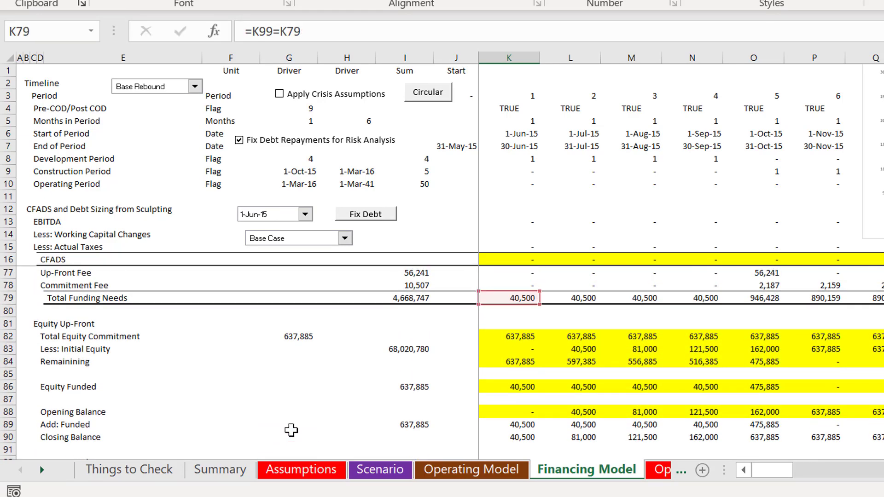
# Copy the first-period Test formula across all remaining periods of row 100.
pyautogui.press('Up')
pyautogui.hotkey('ctrl', 'shift', 'Right')
pyautogui.hotkey('ctrl', 'r')
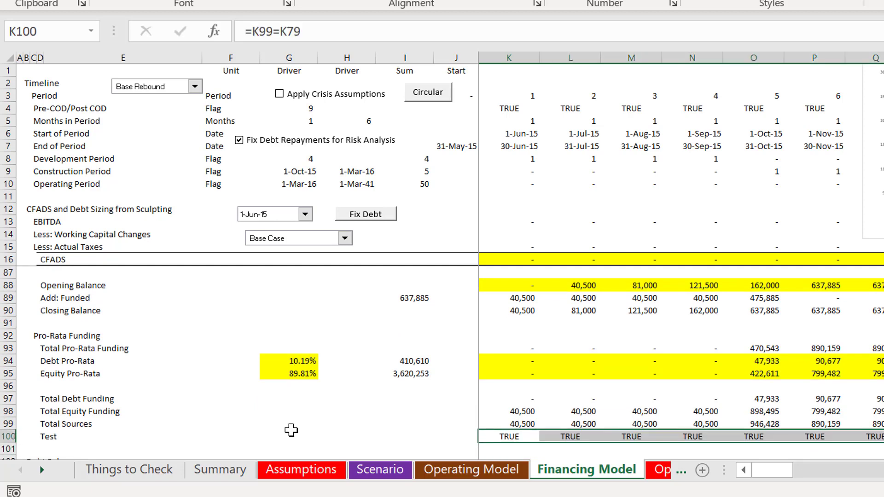
# Combine the Test results of all periods into one check in I100 with =AND(K100:DQ100).
pyautogui.press('Left')
pyautogui.press('Left')
pyautogui.press('Left')
pyautogui.press('Right')
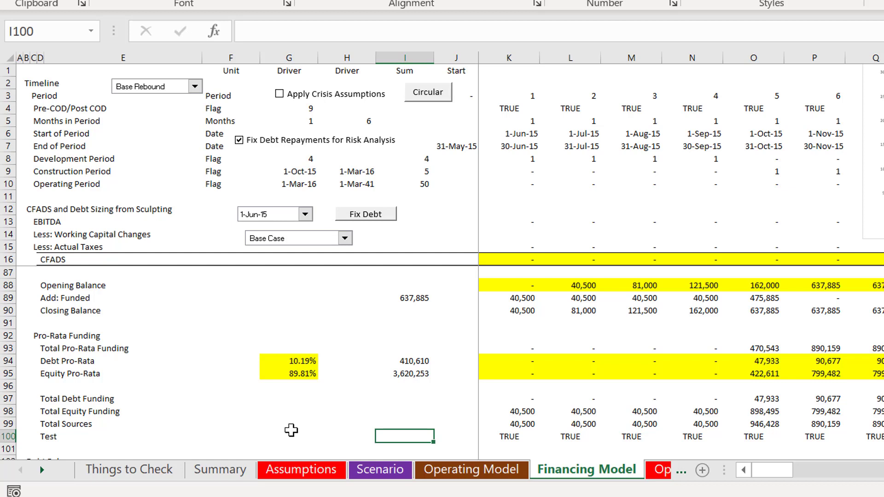
pyautogui.write('=a')
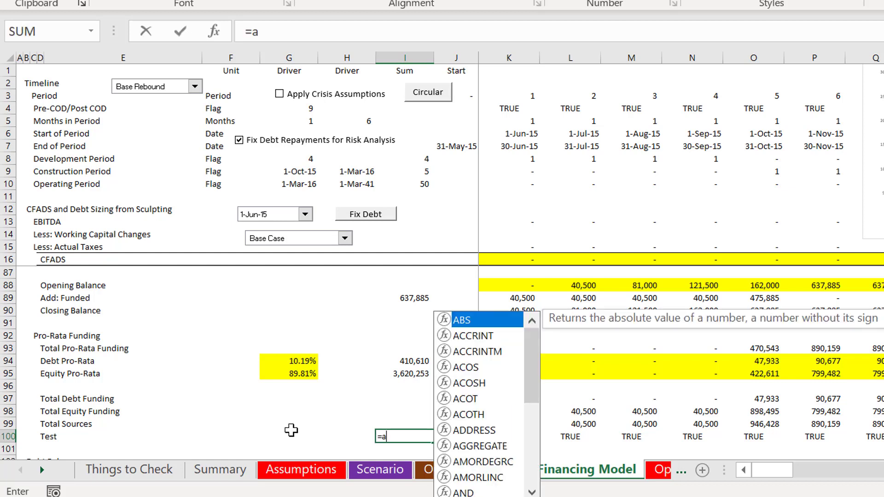
pyautogui.write('nd(')
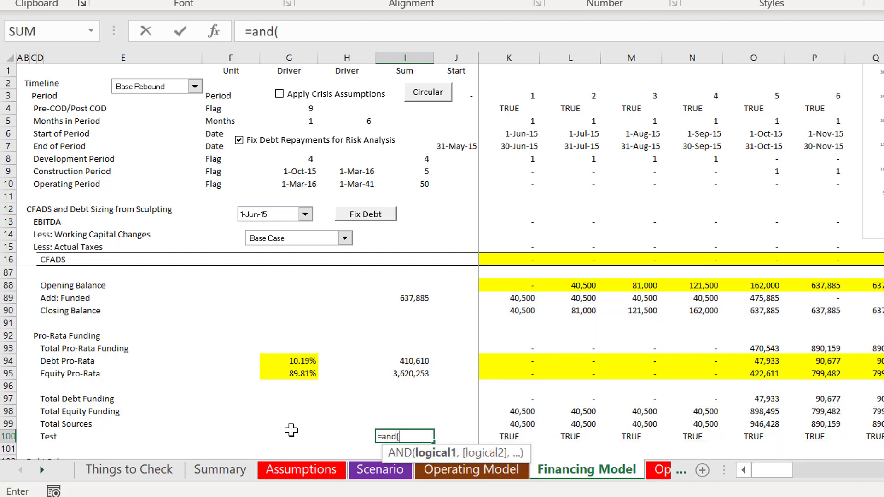
pyautogui.press('Right')
pyautogui.press('Right')
pyautogui.hotkey('ctrl', 'shift', 'Right')
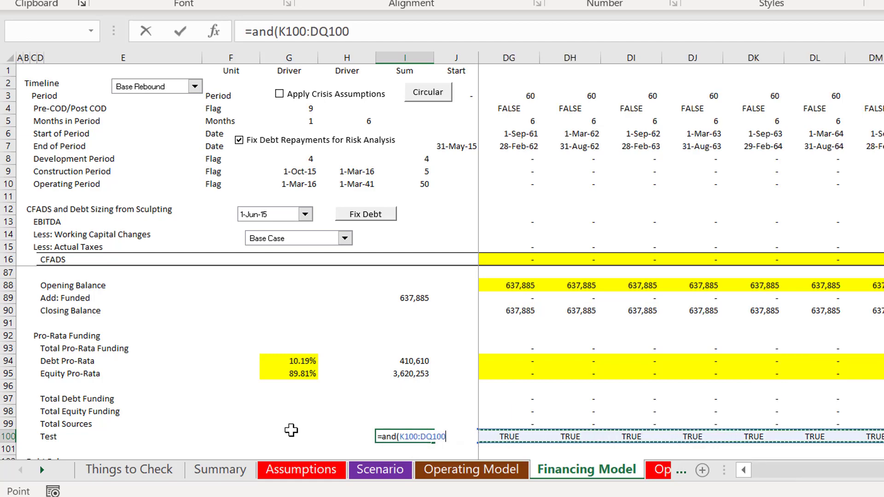
pyautogui.press('Return')
# Examine the Debt Repayment rows below the funding test, including the first-period Repayment Period formula in K104.
pyautogui.press('Down')
pyautogui.press('Down')
pyautogui.press('Down')
pyautogui.press('Down')
pyautogui.press('Down')
pyautogui.press('Down')
pyautogui.press('Down')
pyautogui.press('Down')
pyautogui.press('Down')
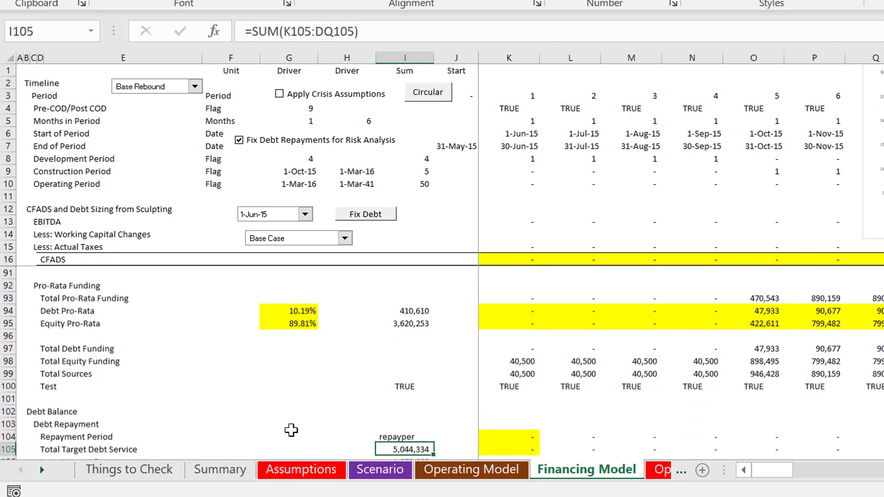
pyautogui.press('Up')
pyautogui.press('Up')
pyautogui.press('Up')
pyautogui.press('Up')
pyautogui.press('Up')
pyautogui.press('Up')
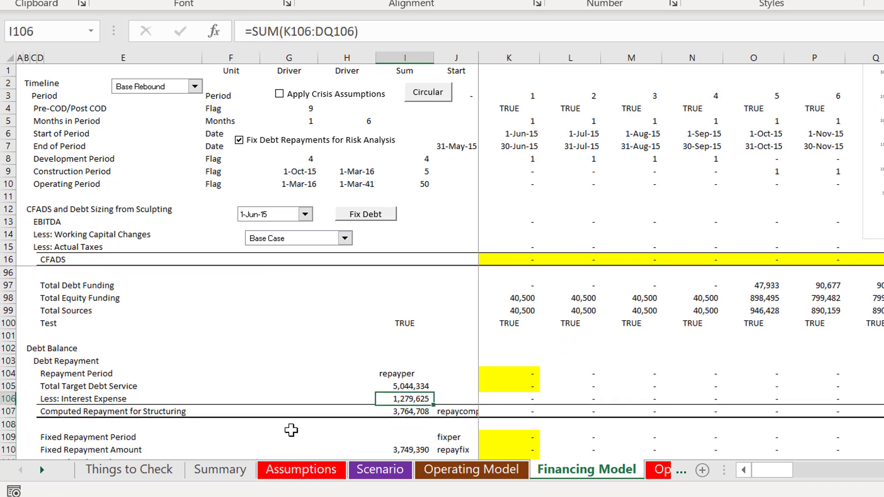
pyautogui.press('Right')
pyautogui.press('Right')
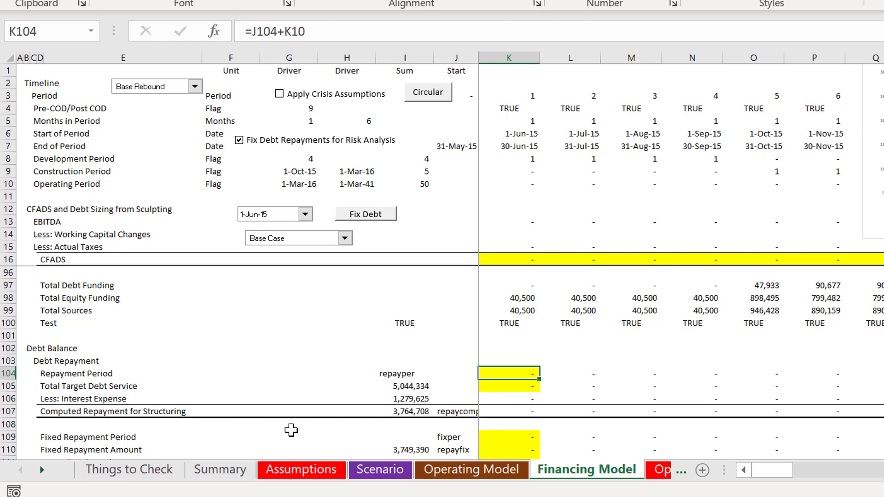
pyautogui.press('Left')
pyautogui.press('Right')
pyautogui.write('=')
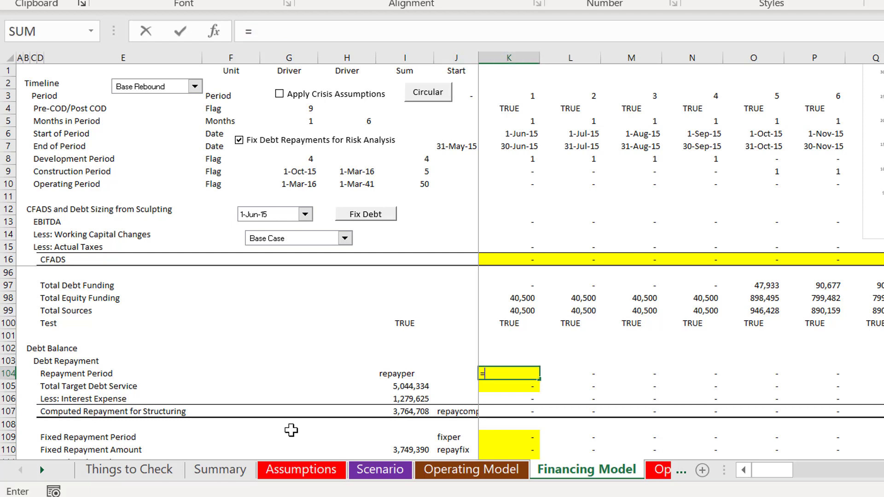
pyautogui.press('Escape')
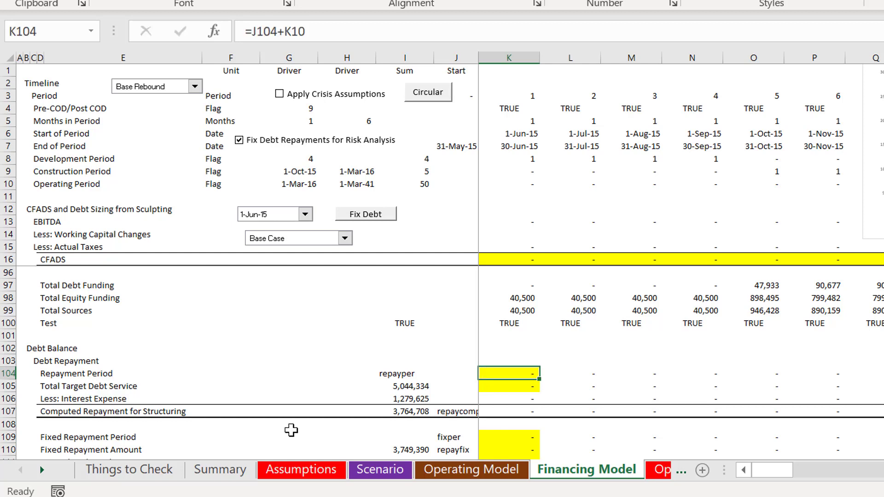
pyautogui.press('F2')
pyautogui.press('Escape')
# Replace the first-period Repayment Period formula in K104 with =J104+K21, accumulating the prior period count and the Flag for Repayment.
pyautogui.write('=')
pyautogui.press('Left')
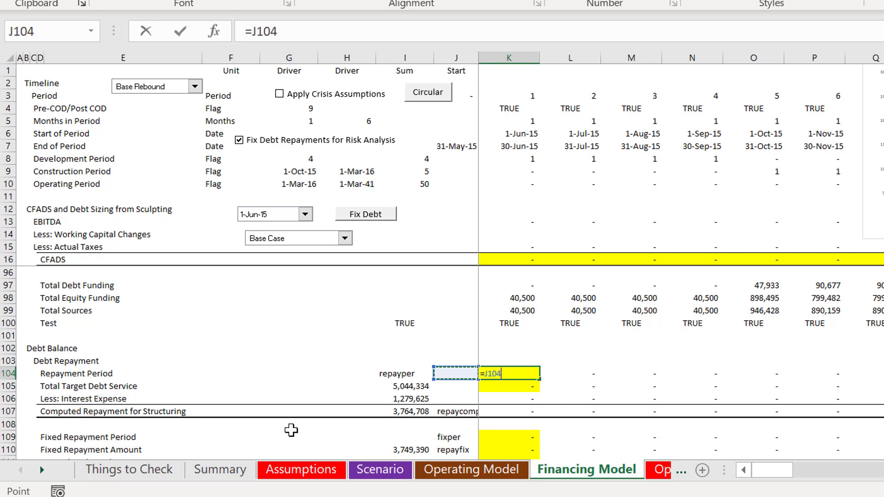
pyautogui.write('+')
pyautogui.press('Up')
pyautogui.press('Up')
pyautogui.press('Up')
pyautogui.press('Up')
pyautogui.press('Up')
pyautogui.press('Up')
pyautogui.press('Up')
pyautogui.press('Up')
pyautogui.press('Up')
pyautogui.press('Up')
pyautogui.press('Up')
pyautogui.press('Up')
pyautogui.press('Up')
pyautogui.press('Up')
pyautogui.press('Up')
pyautogui.press('Up')
pyautogui.press('Up')
pyautogui.press('Up')
pyautogui.press('Up')
pyautogui.press('Up')
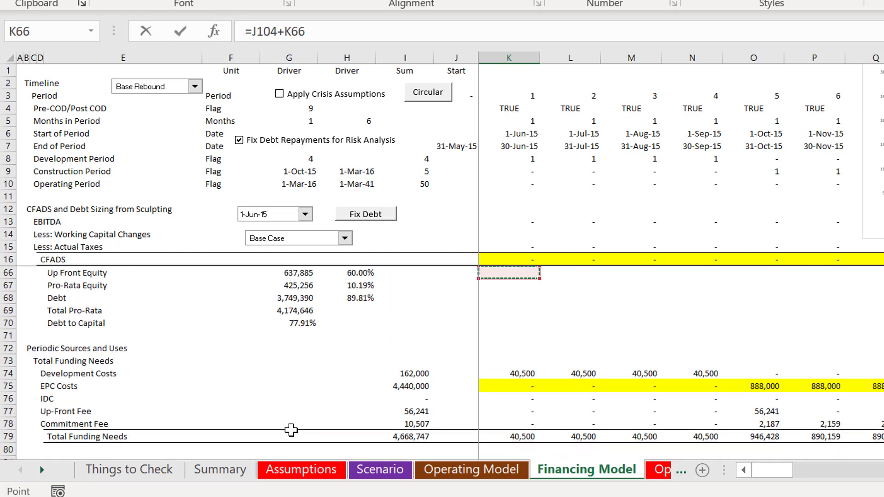
pyautogui.press('Up')
pyautogui.press('Up')
pyautogui.press('Up')
pyautogui.press('Up')
pyautogui.press('Up')
pyautogui.press('Up')
pyautogui.press('Up')
pyautogui.press('Up')
pyautogui.press('Up')
pyautogui.press('Up')
pyautogui.press('Up')
pyautogui.press('Up')
pyautogui.press('Up')
pyautogui.press('Up')
pyautogui.press('Up')
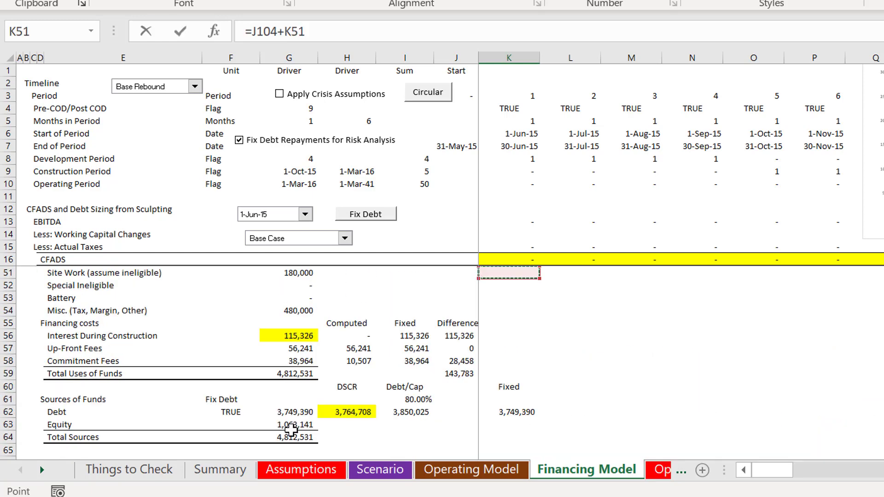
pyautogui.press('Up')
pyautogui.press('Up')
pyautogui.press('Up')
pyautogui.press('Up')
pyautogui.press('Up')
pyautogui.press('Up')
pyautogui.press('Up')
pyautogui.press('Up')
pyautogui.press('Up')
pyautogui.press('Up')
pyautogui.press('Up')
pyautogui.press('Up')
pyautogui.press('Up')
pyautogui.press('Up')
pyautogui.press('Up')
pyautogui.press('Up')
pyautogui.press('Up')
pyautogui.press('Up')
pyautogui.press('Up')
pyautogui.press('Up')
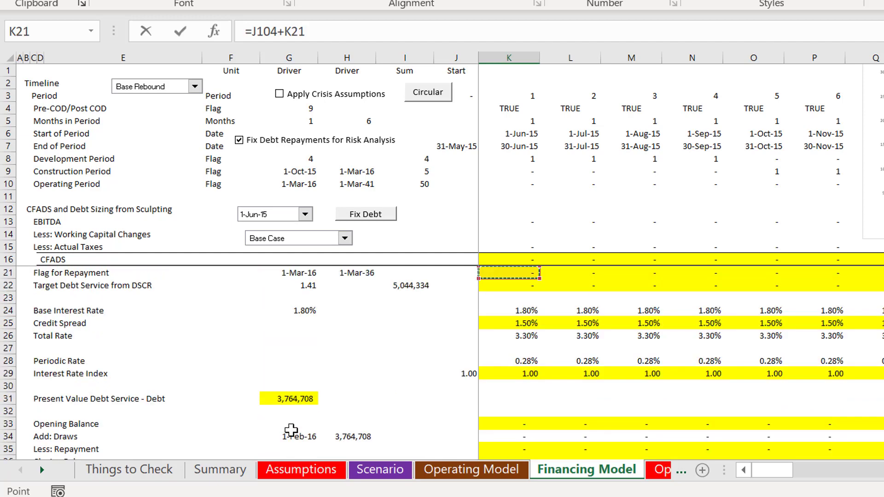
pyautogui.press('Up')
pyautogui.press('Up')
pyautogui.press('Up')
pyautogui.press('Up')
pyautogui.press('Down')
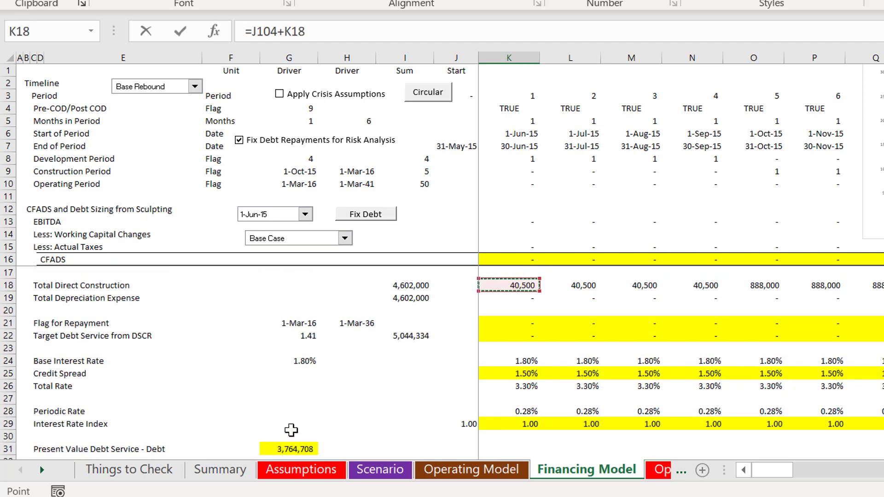
pyautogui.press('Down')
pyautogui.press('Down')
pyautogui.press('Down')
pyautogui.press('Down')
pyautogui.press('Down')
pyautogui.press('Down')
pyautogui.press('Down')
pyautogui.press('Down')
pyautogui.press('Down')
pyautogui.press('Down')
pyautogui.press('Down')
pyautogui.press('Down')
pyautogui.press('Down')
pyautogui.press('Up')
pyautogui.press('Up')
pyautogui.press('Up')
pyautogui.press('Up')
pyautogui.press('Up')
pyautogui.press('Up')
pyautogui.press('Up')
pyautogui.press('Up')
pyautogui.press('Up')
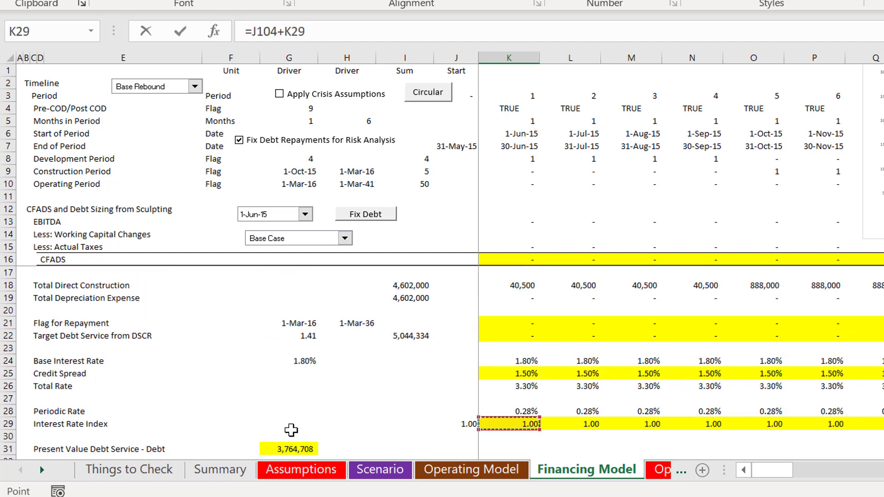
pyautogui.press('Up')
pyautogui.press('Up')
pyautogui.press('Up')
pyautogui.press('Up')
pyautogui.press('Up')
pyautogui.press('Up')
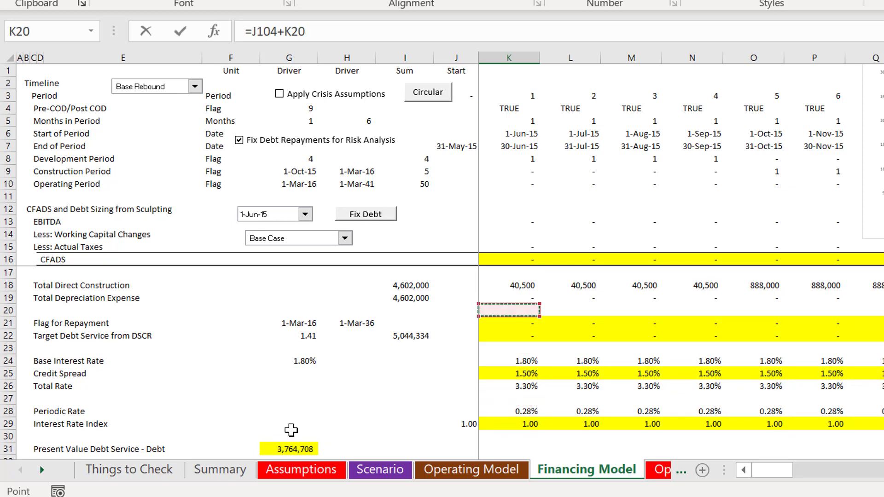
pyautogui.press('Down')
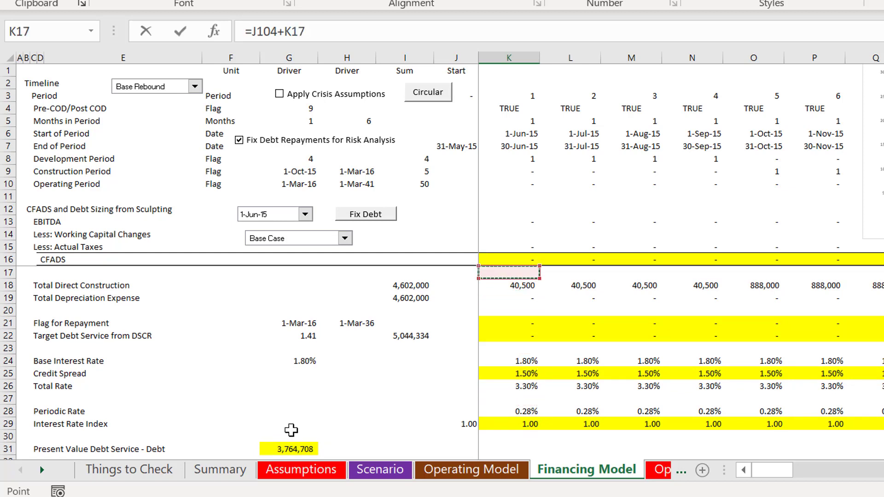
pyautogui.press('Up')
pyautogui.press('Up')
pyautogui.press('Up')
pyautogui.press('Up')
pyautogui.press('Up')
pyautogui.press('Up')
pyautogui.press('Up')
pyautogui.press('Up')
pyautogui.press('Up')
pyautogui.press('Down')
pyautogui.press('Down')
pyautogui.press('Down')
pyautogui.press('Down')
pyautogui.press('Down')
pyautogui.press('Down')
pyautogui.press('Down')
pyautogui.press('Down')
pyautogui.press('Down')
pyautogui.press('Down')
pyautogui.press('Down')
pyautogui.press('Down')
pyautogui.press('Down')
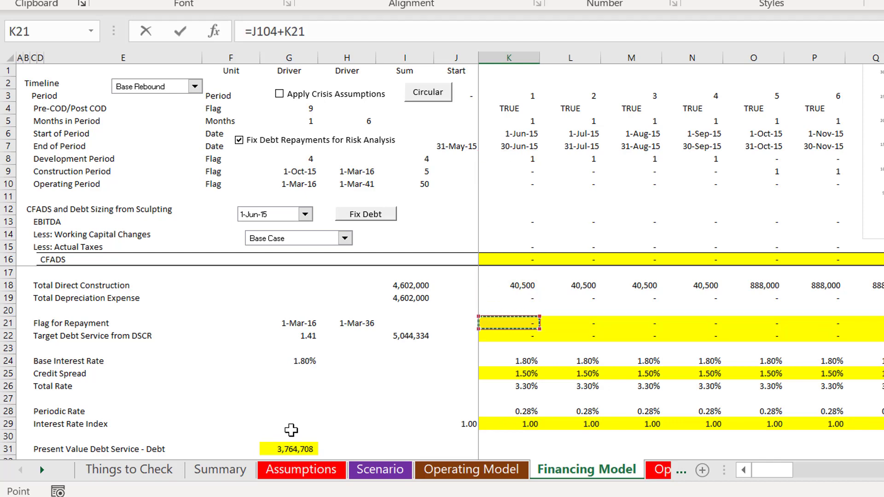
pyautogui.press('Return')
# Copy the first-period Repayment Period formula from K104 across all remaining periods of row 104.
pyautogui.press('Up')
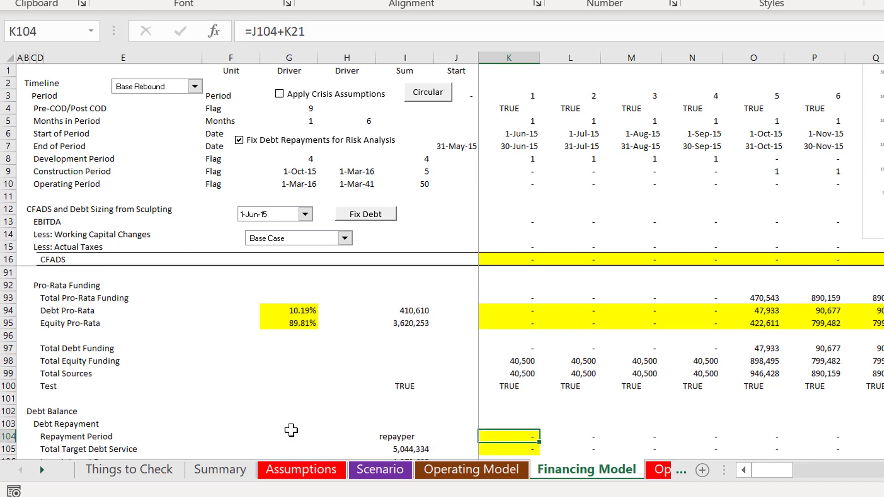
pyautogui.hotkey('ctrl', 'shift', 'Right')
pyautogui.hotkey('ctrl', 'r')
# Examine the copied Repayment Period formulas along row 104, the repayper label in I104 and the debt repayment rows below.
pyautogui.press('Right')
pyautogui.press('Right')
pyautogui.press('Right')
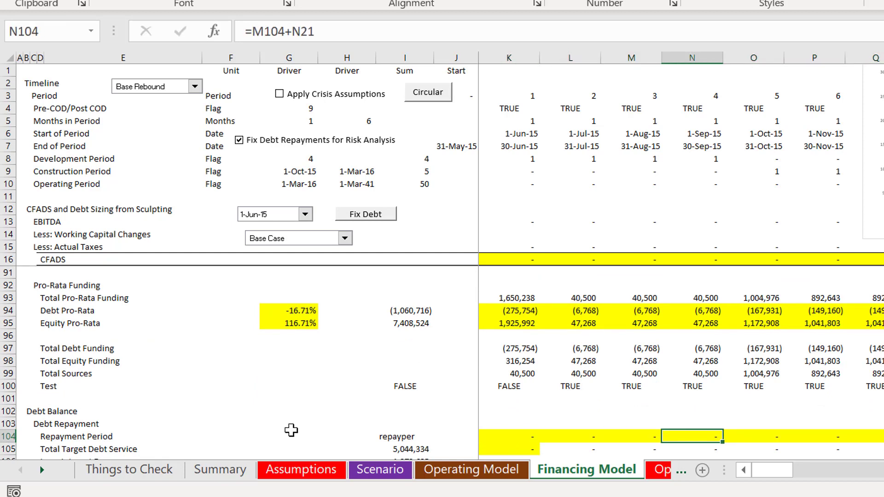
pyautogui.press('Right')
pyautogui.press('Right')
pyautogui.press('Right')
pyautogui.press('Right')
pyautogui.press('Right')
pyautogui.press('Right')
pyautogui.press('Right')
pyautogui.press('Left')
pyautogui.press('Right')
pyautogui.press('Right')
pyautogui.press('Right')
pyautogui.press('Right')
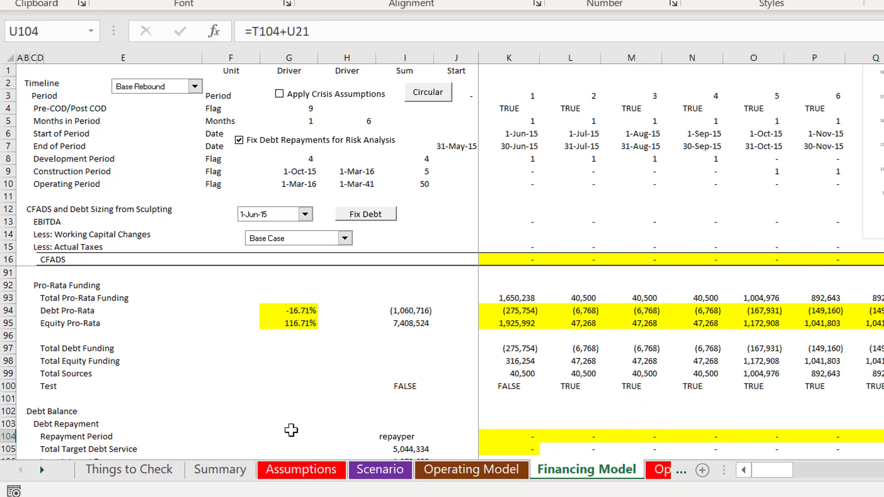
pyautogui.press('Left')
pyautogui.press('Left')
pyautogui.press('Left')
pyautogui.press('Left')
pyautogui.press('Left')
pyautogui.press('Left')
pyautogui.press('Left')
pyautogui.press('Left')
pyautogui.press('Left')
pyautogui.press('Left')
pyautogui.press('Left')
pyautogui.press('Left')
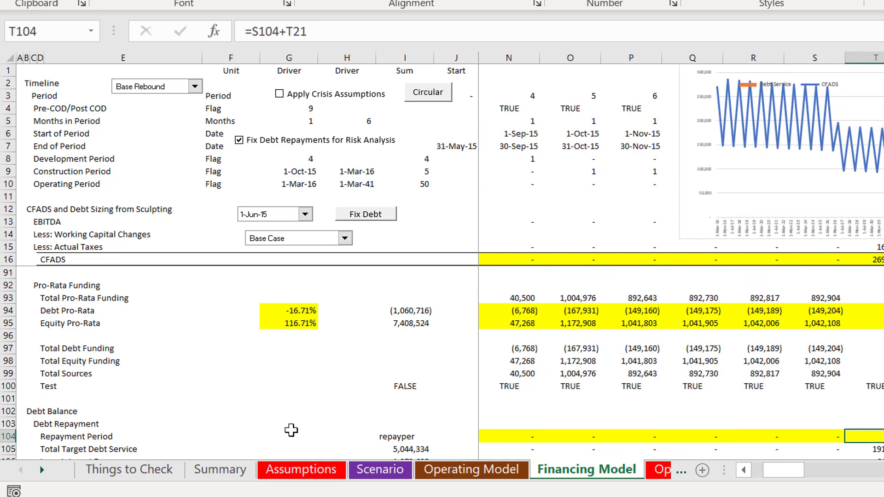
pyautogui.press('Left')
pyautogui.press('Left')
pyautogui.press('Left')
pyautogui.press('Left')
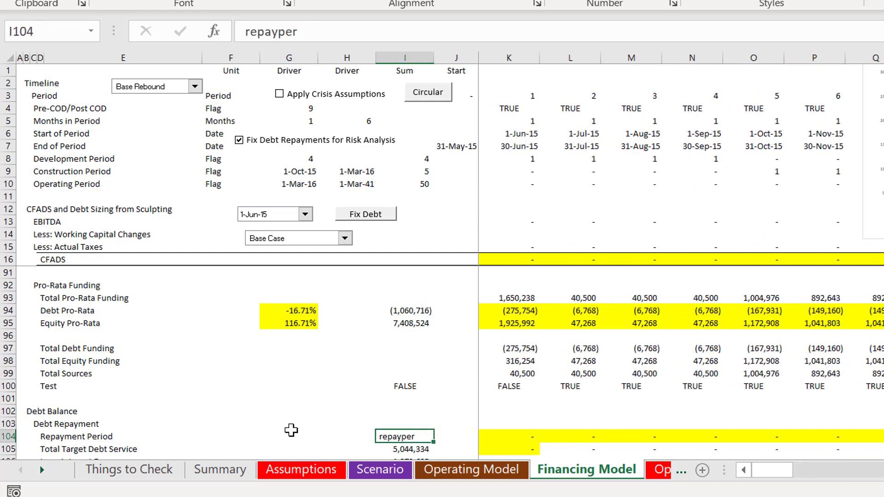
pyautogui.press('Down')
pyautogui.press('Down')
pyautogui.press('Down')
pyautogui.press('Down')
pyautogui.press('Up')
pyautogui.press('Up')
pyautogui.press('Up')
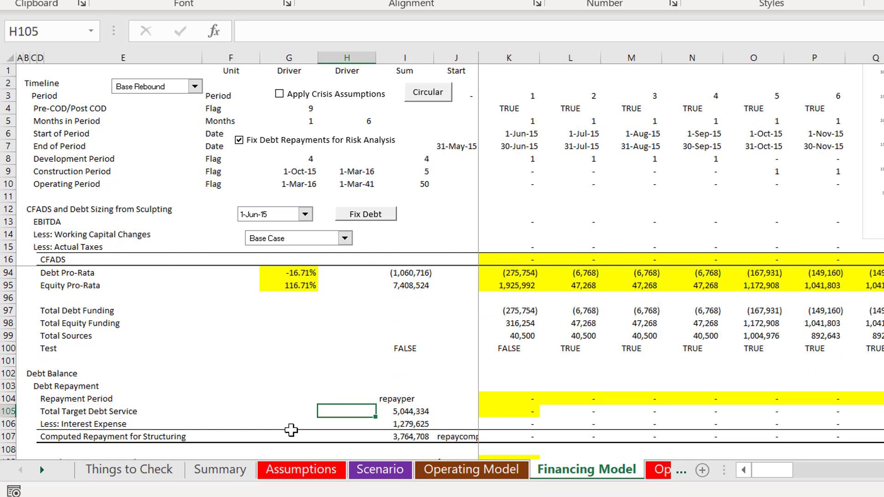
# Delete the Total Target Debt Service and Less: Interest Expense rows from the Debt Repayment section.
pyautogui.press('Left')
pyautogui.press('Left')
pyautogui.press('Left')
pyautogui.press('Left')
pyautogui.press('Left')
pyautogui.press('Left')
pyautogui.press('Left')
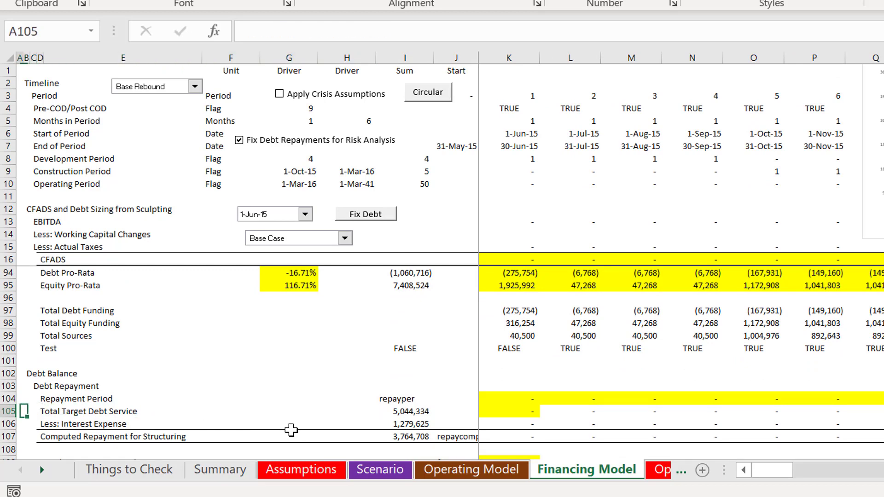
pyautogui.hotkey('shift', 'space')
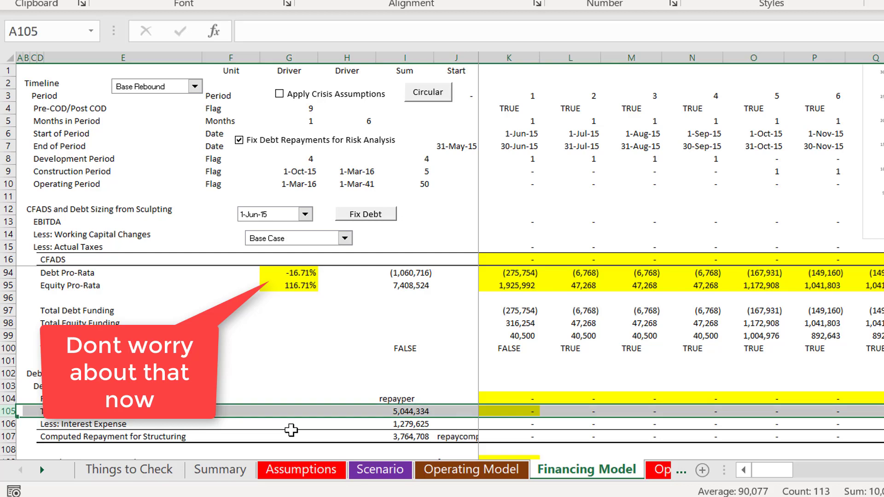
pyautogui.hotkey('ctrl', '-')
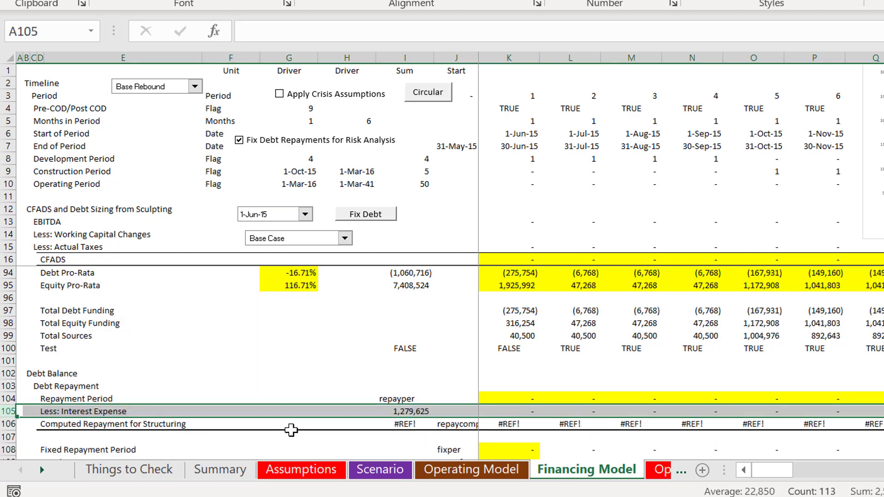
pyautogui.hotkey('ctrl', '-')
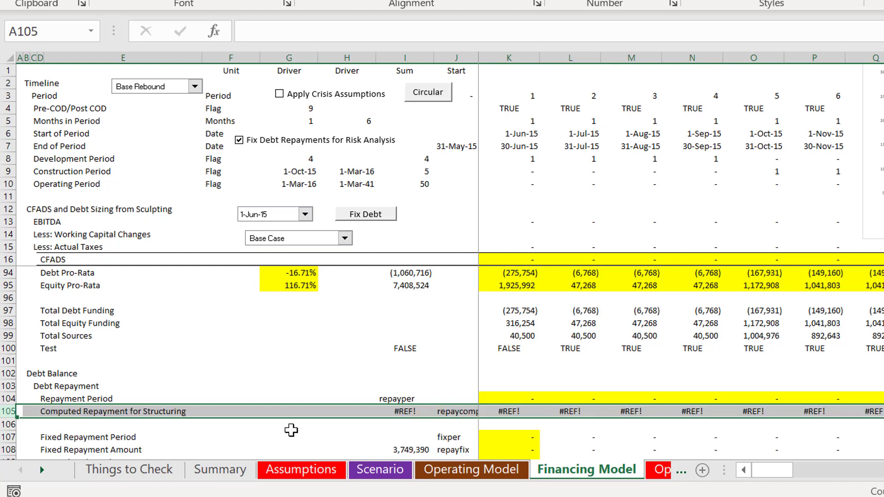
# Link the first-period Computed Repayment for Structuring in K105 to the sculpted Less: Repayment with =K35, and copy it across row 105.
pyautogui.press('Right')
pyautogui.press('Right')
pyautogui.press('Right')
pyautogui.press('Right')
pyautogui.press('Right')
pyautogui.press('Right')
pyautogui.press('Right')
pyautogui.press('Right')
pyautogui.press('Right')
pyautogui.press('Right')
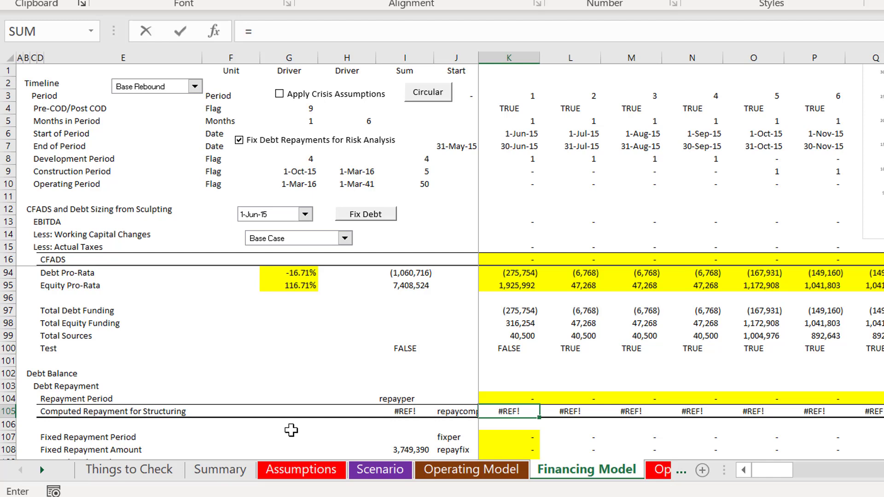
pyautogui.press('pageup')
pyautogui.press('pageup')
pyautogui.press('pageup')
pyautogui.press('pageup')
pyautogui.press('pageup')
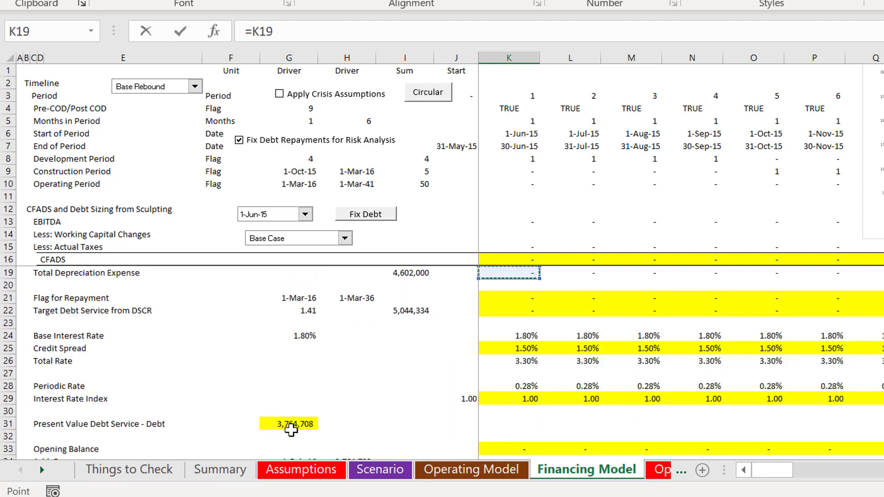
pyautogui.press('Up')
pyautogui.press('Up')
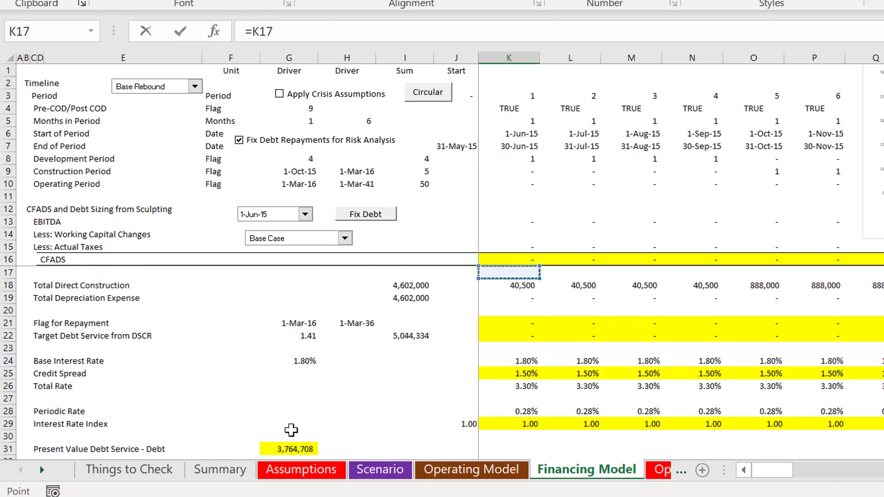
pyautogui.press('Down')
pyautogui.press('Down')
pyautogui.press('Down')
pyautogui.press('Down')
pyautogui.press('Down')
pyautogui.press('Down')
pyautogui.press('Down')
pyautogui.press('Up')
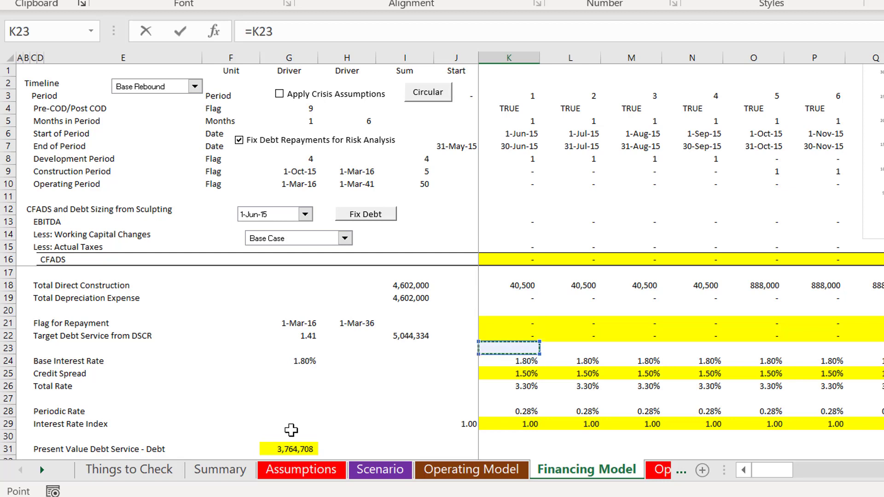
pyautogui.press('Up')
pyautogui.press('Down')
pyautogui.press('Up')
pyautogui.press('Up')
pyautogui.press('Up')
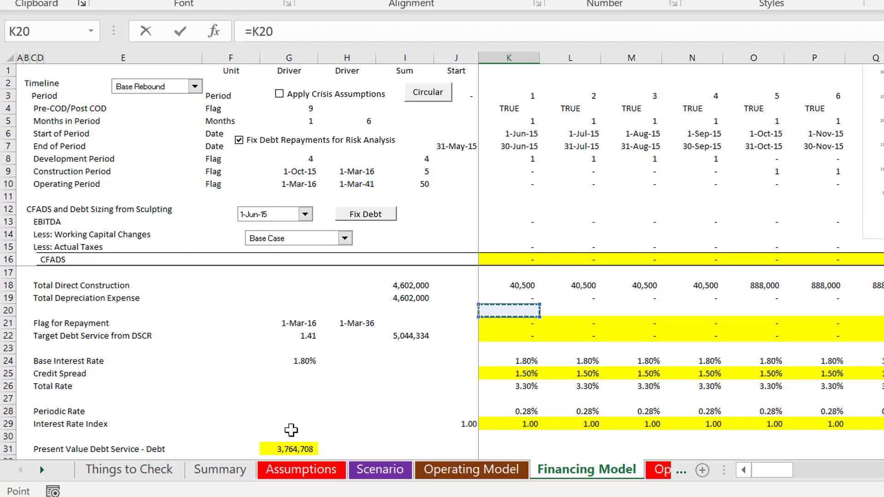
pyautogui.press('Down')
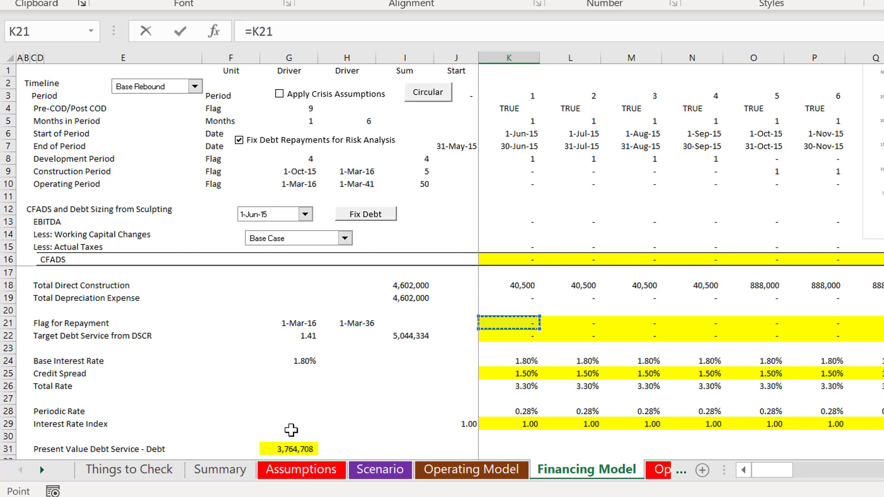
pyautogui.press('Down')
pyautogui.press('Down')
pyautogui.press('Down')
pyautogui.press('Down')
pyautogui.press('Down')
pyautogui.press('Down')
pyautogui.press('Down')
pyautogui.press('Down')
pyautogui.press('Down')
pyautogui.press('Down')
pyautogui.press('Down')
pyautogui.press('Down')
pyautogui.press('Down')
pyautogui.press('Down')
pyautogui.press('Down')
pyautogui.press('Down')
pyautogui.press('Down')
pyautogui.press('Down')
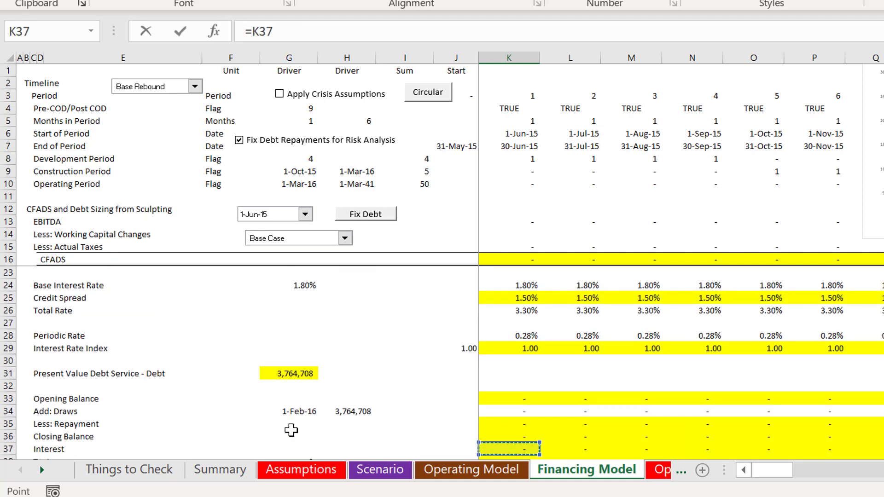
pyautogui.press('Up')
pyautogui.press('Up')
pyautogui.press('Up')
pyautogui.press('Up')
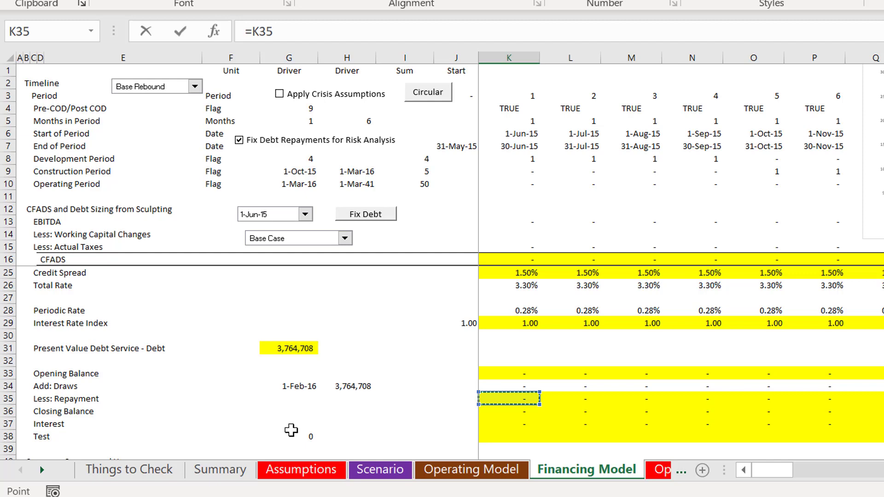
pyautogui.press('Escape')
pyautogui.press('Up')
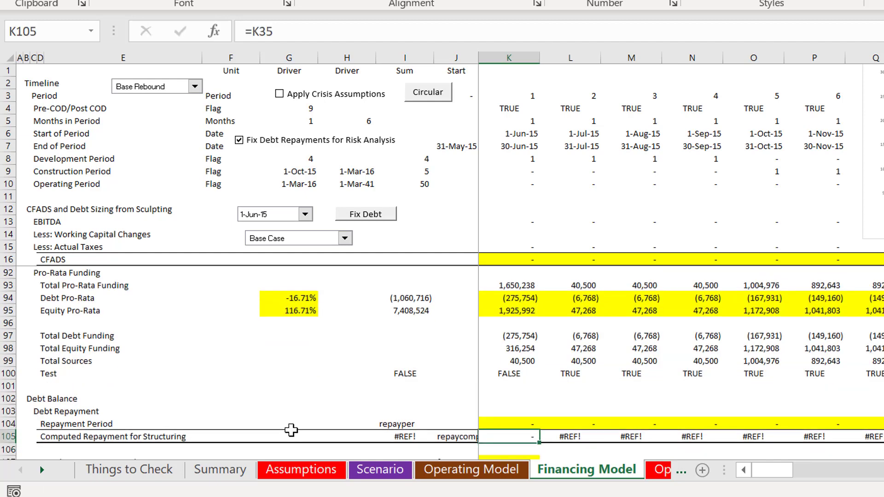
pyautogui.hotkey('ctrl', 'shift', 'Right')
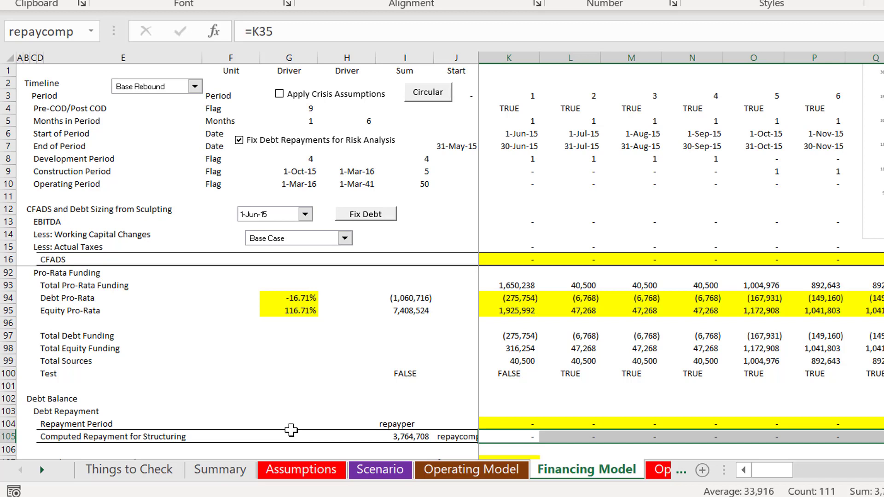
# Rename the Computed Repayment for Structuring label in row 105 as Dynamic Repayment for Sculpting.
pyautogui.press('Left')
pyautogui.press('Left')
pyautogui.press('Left')
pyautogui.press('Left')
pyautogui.press('Left')
pyautogui.press('Left')
pyautogui.press('Left')
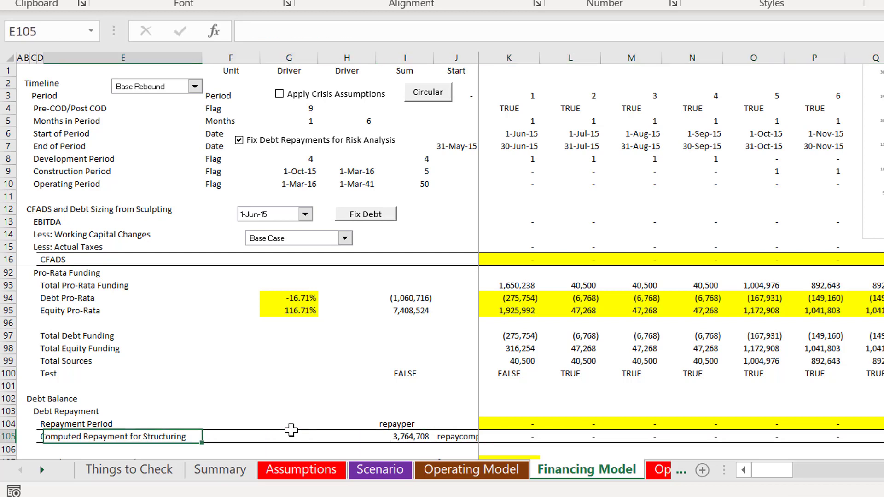
pyautogui.write('Dynamic')
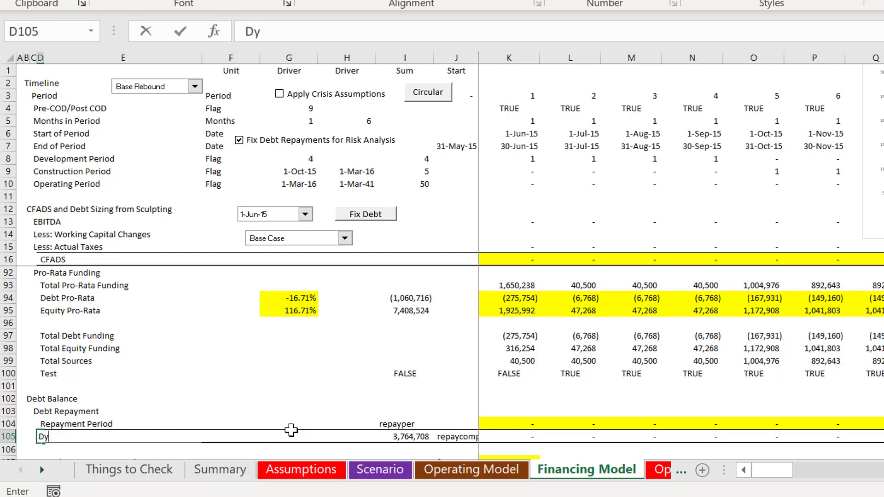
pyautogui.write(' Repaym')
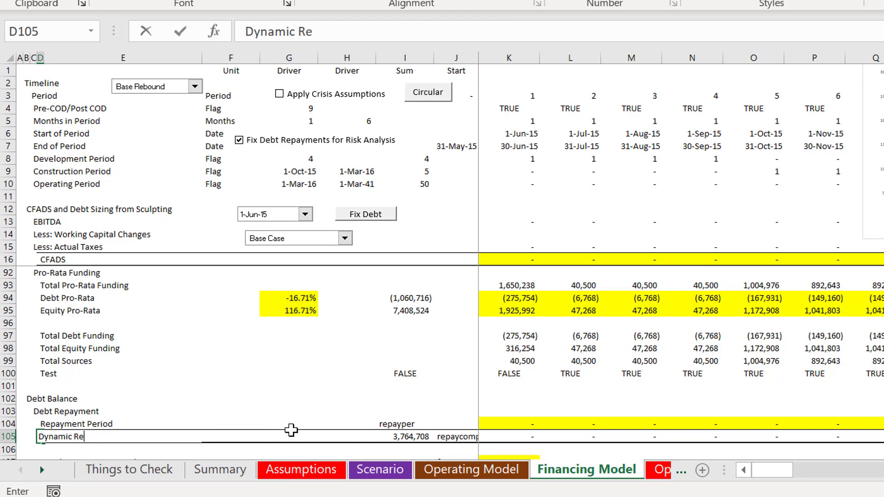
pyautogui.write('ent ')
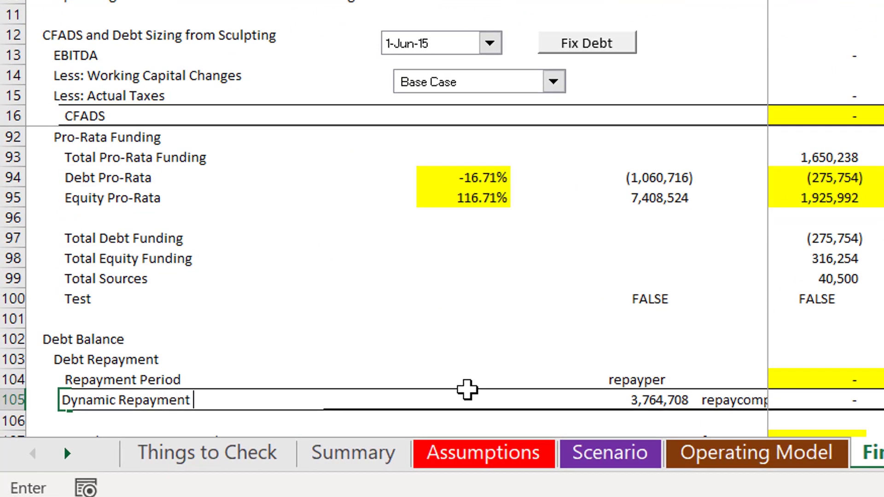
pyautogui.write('for Sculpting')
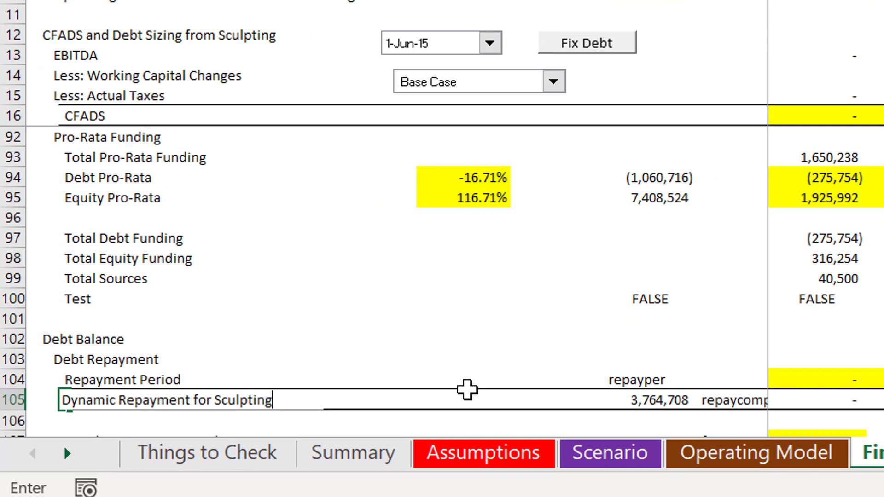
pyautogui.press('Return')
# Examine the fixed repayment rows and the fixper named range across row 107.
pyautogui.scroll(-2, 468, 390)
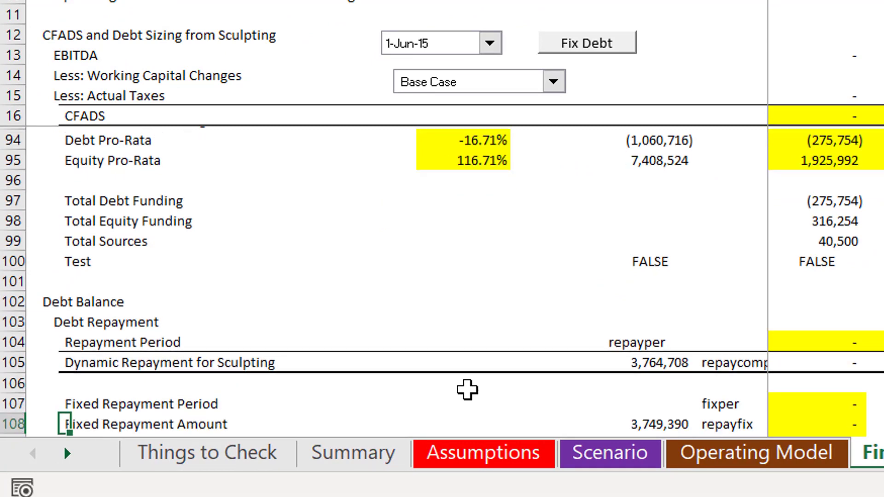
pyautogui.press('Down')
pyautogui.press('Right')
pyautogui.press('Right')
pyautogui.press('Right')
pyautogui.press('Right')
pyautogui.press('Right')
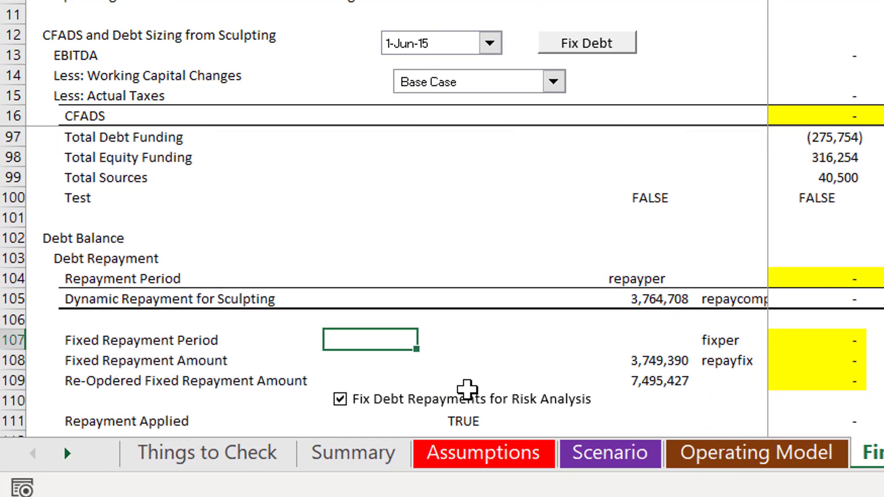
pyautogui.hotkey('ctrl', 'shift', 'Right')
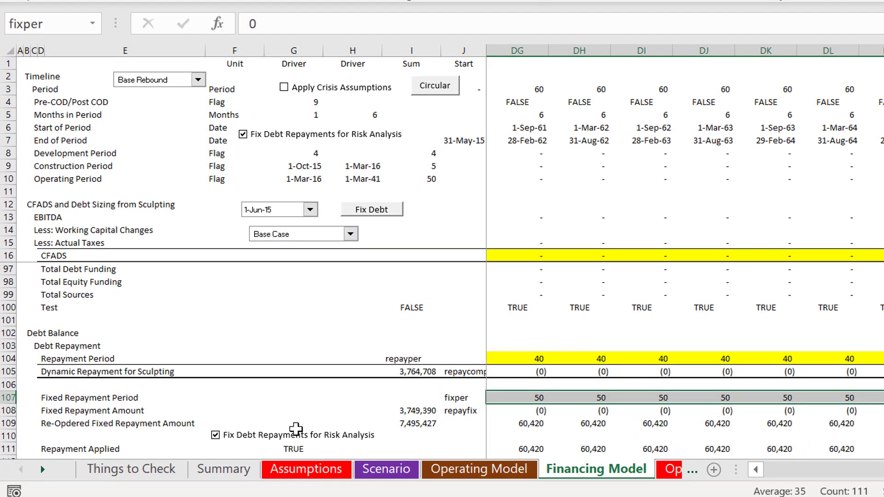
pyautogui.press('Left')
pyautogui.press('Left')
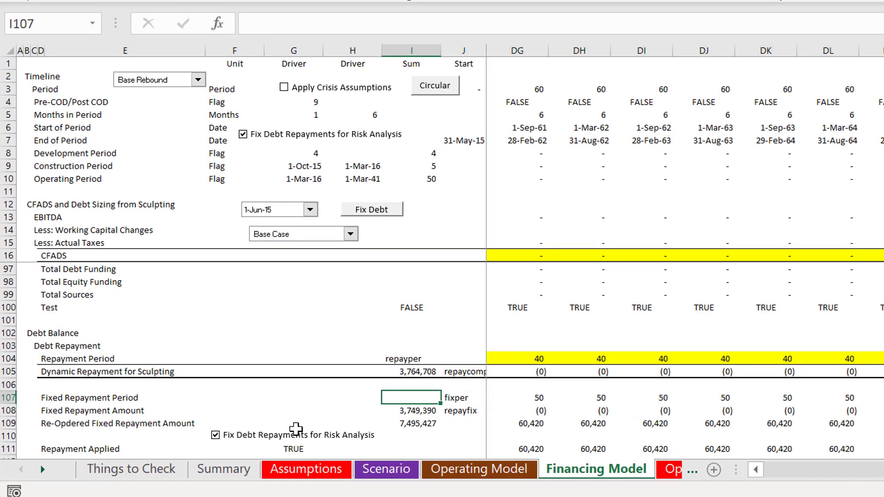
# Compare the repaycomp range and the total in row 105 with the Fixed Repayment Period row beneath it.
pyautogui.press('Right')
pyautogui.press('Right')
pyautogui.press('Right')
pyautogui.press('Left')
pyautogui.press('Left')
pyautogui.press('Up')
pyautogui.press('Up')
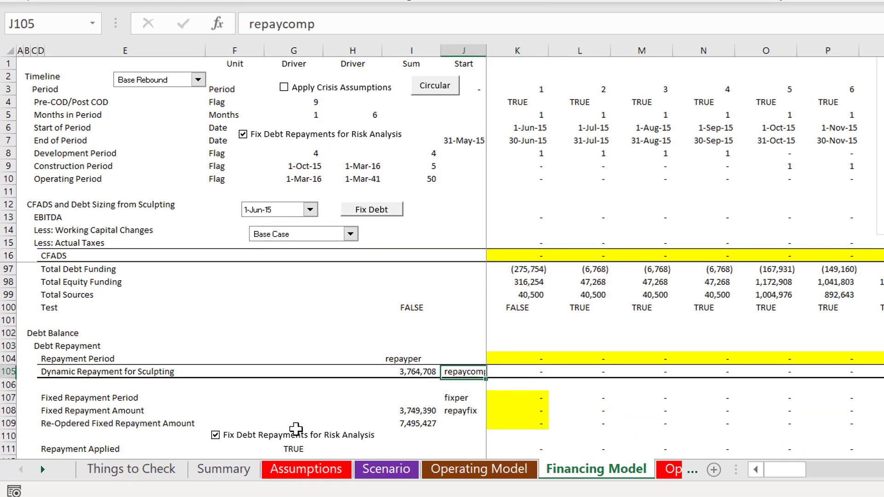
pyautogui.press('Right')
pyautogui.hotkey('ctrl', 'shift', 'Right')
pyautogui.press('Left')
pyautogui.press('Left')
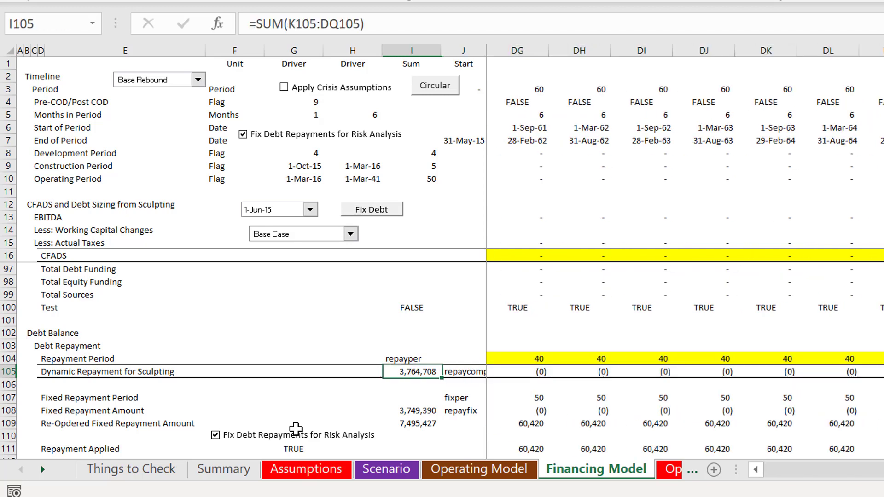
pyautogui.press('Right')
pyautogui.press('Right')
pyautogui.press('Down')
pyautogui.press('Down')
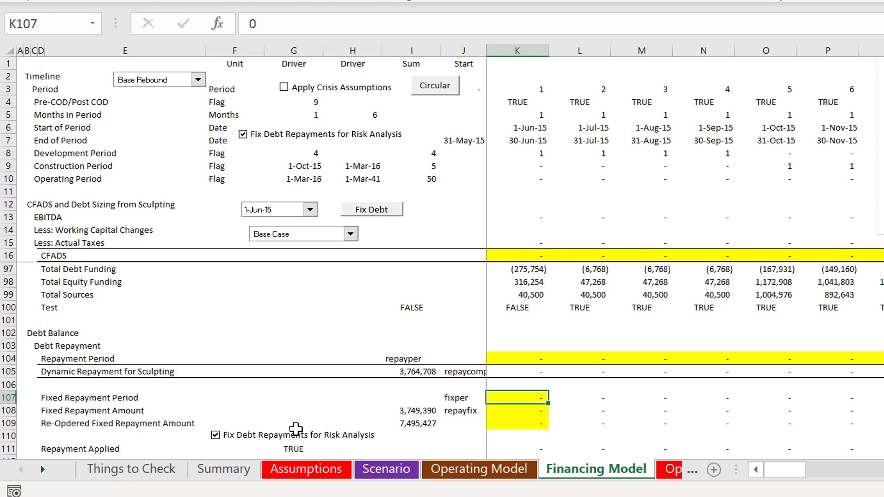
# Review the first-period cells from the funding Test in row 100 down to the Repayment Period formula in K104.
pyautogui.press('Up')
pyautogui.press('Up')
pyautogui.press('Up')
pyautogui.press('Up')
pyautogui.press('Up')
pyautogui.press('Up')
pyautogui.press('Up')
pyautogui.press('Up')
pyautogui.press('Down')
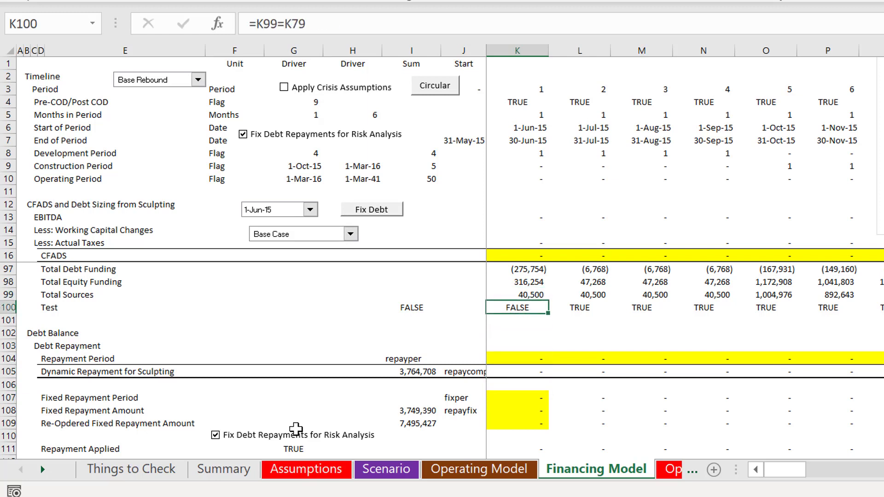
pyautogui.press('Down')
pyautogui.press('Down')
pyautogui.press('Down')
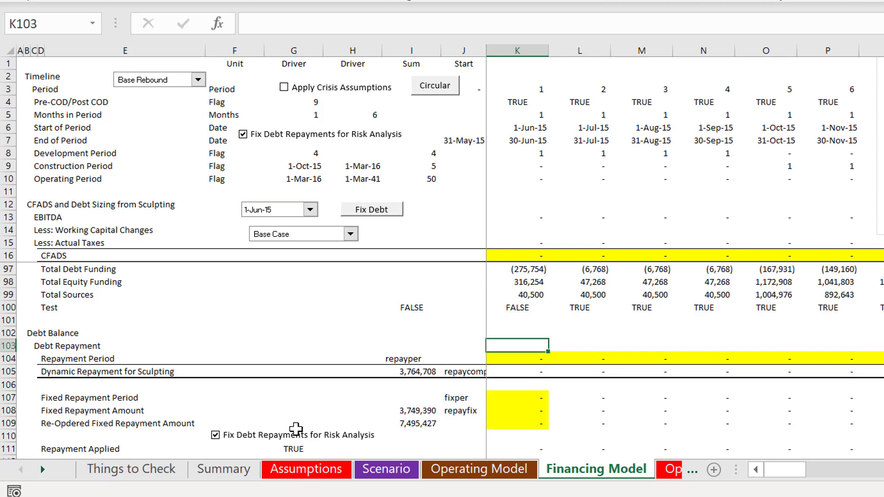
pyautogui.press('Up')
pyautogui.press('Up')
pyautogui.press('Down')
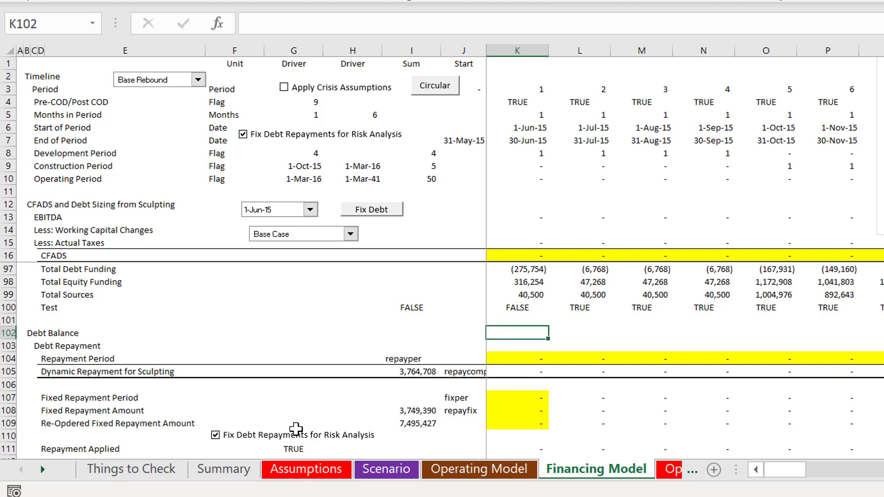
pyautogui.press('Down')
pyautogui.press('Down')
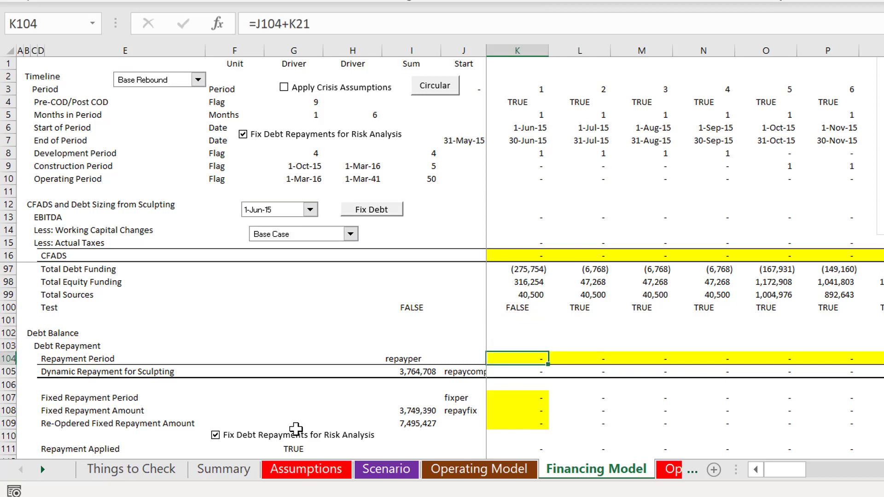
pyautogui.hotkey('shift', 'space')
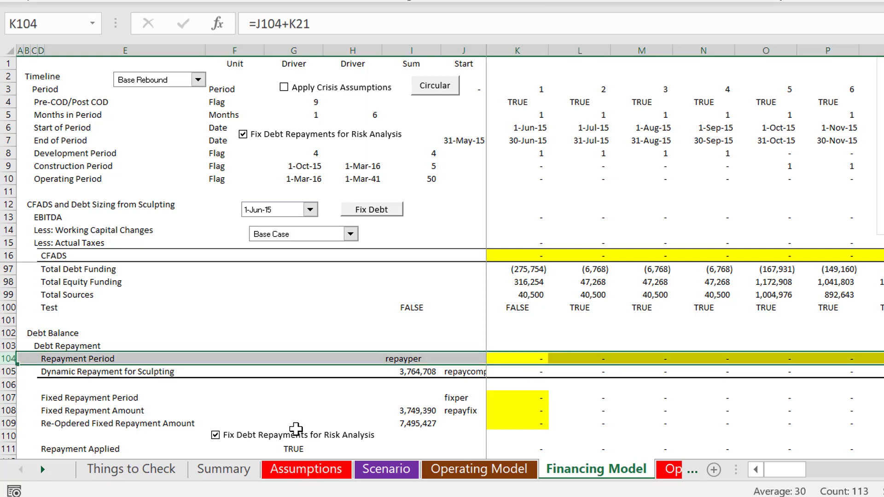
pyautogui.press('Left')
pyautogui.press('Right')
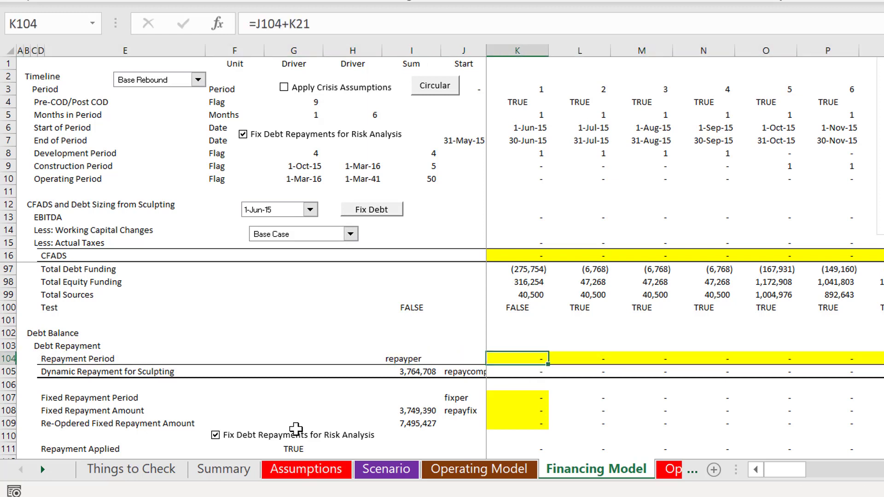
# Open the copy_repayment macro assigned to the Fix Debt button and view its code in the Visual Basic editor.
pyautogui.rightClick(381, 212)
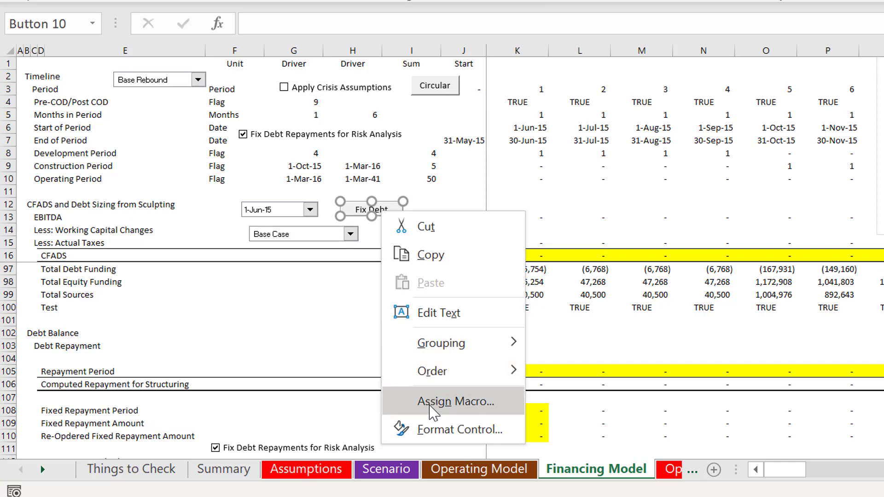
pyautogui.click(438, 397)
pyautogui.click(576, 193)
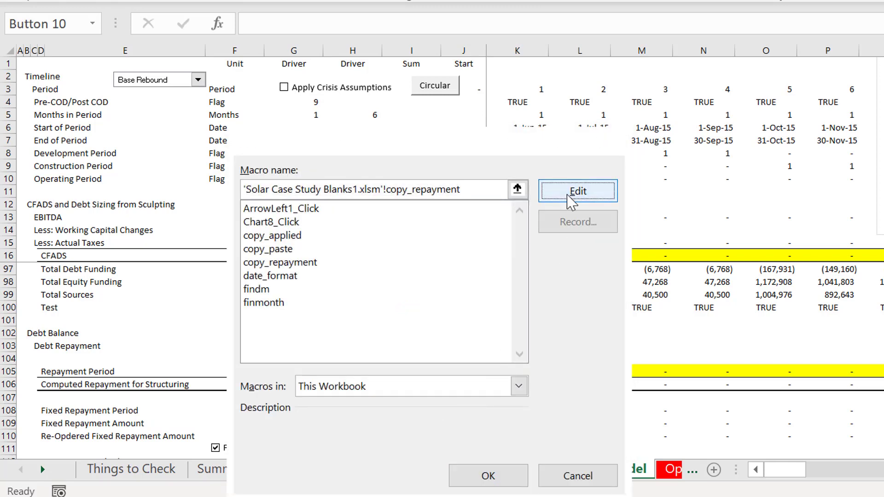
pyautogui.scroll(1, 364, 328)
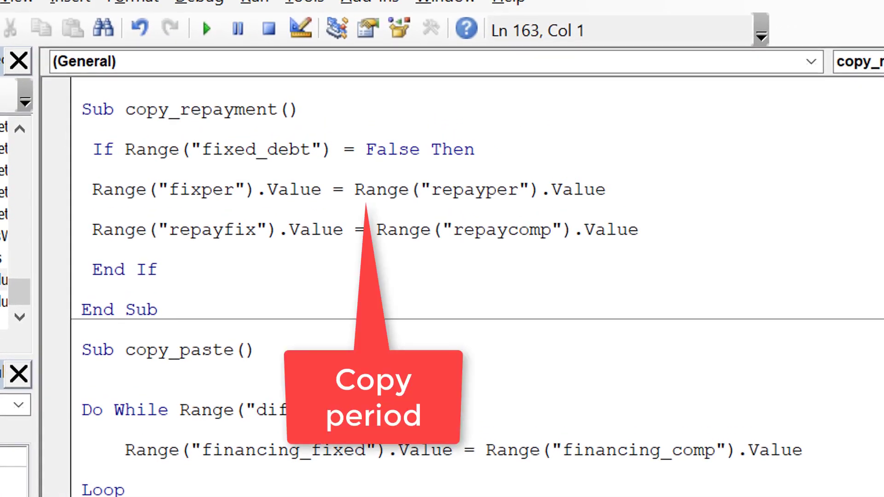
# Read the copy_repayment lines that assign the fixper and repayfix ranges, and return to the Financing Model worksheet.
pyautogui.press('Down')
pyautogui.press('Down')
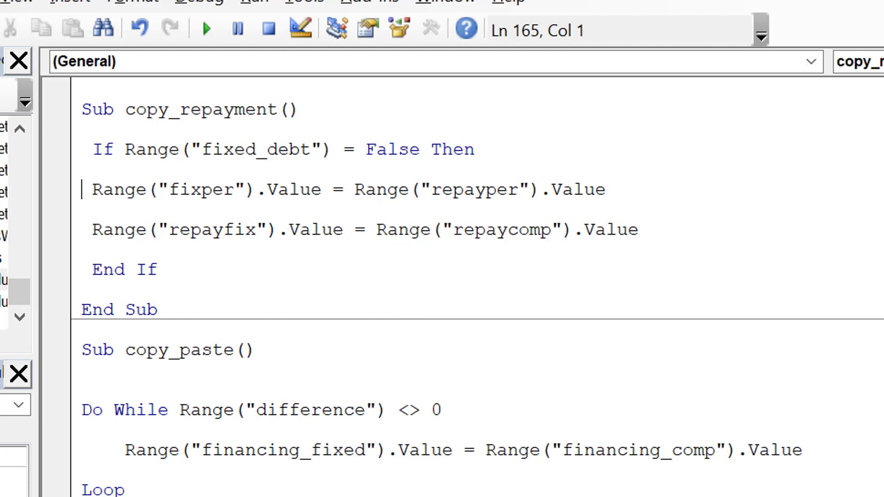
pyautogui.press('Down')
pyautogui.press('Down')
pyautogui.hotkey('alt', 'F11')
pyautogui.press('Escape')
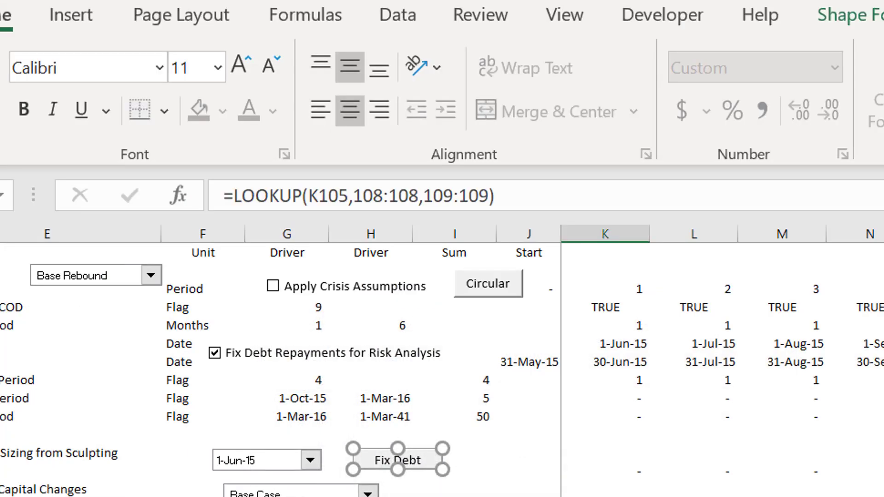
# Examine the Fixed Repayment Amount row from K109 across the early periods to Q109 and back.
pyautogui.press('Down')
pyautogui.press('Left')
pyautogui.press('Right')
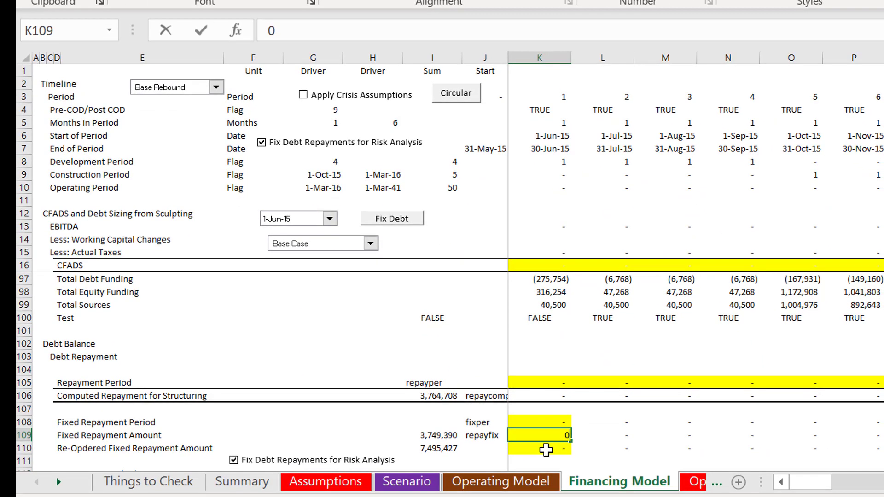
pyautogui.press('Right')
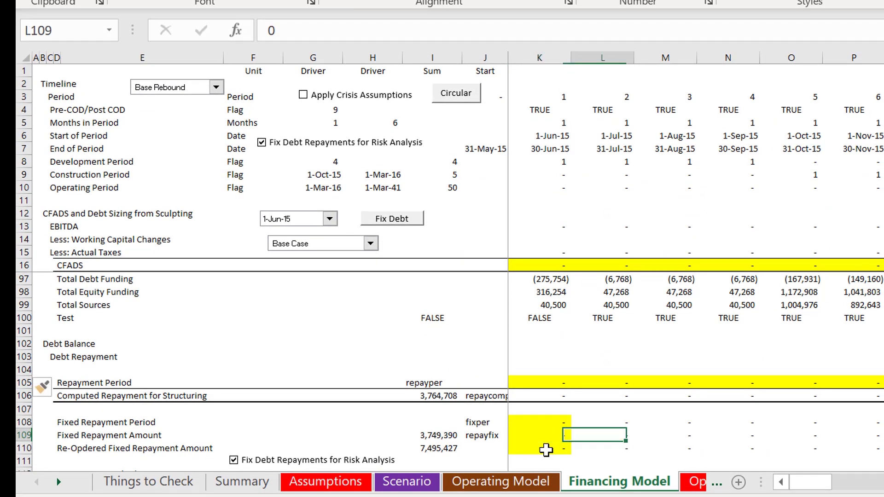
pyautogui.press('Right')
pyautogui.press('Right')
pyautogui.press('Right')
pyautogui.press('Right')
pyautogui.press('Right')
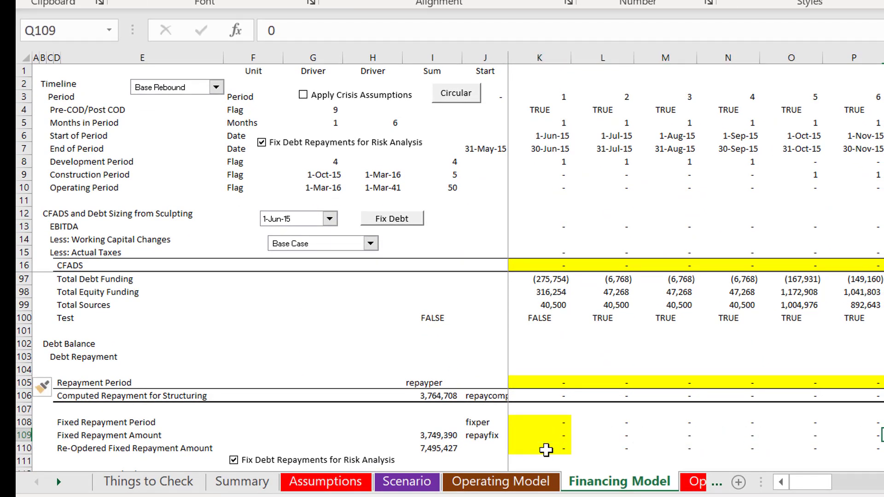
pyautogui.press('Left')
pyautogui.press('Left')
pyautogui.press('Left')
pyautogui.press('Left')
pyautogui.press('Left')
pyautogui.press('Left')
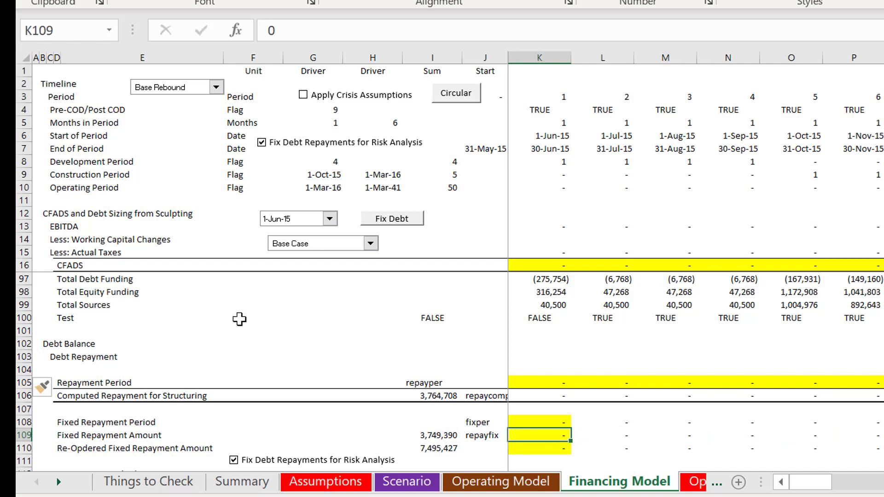
# Place a copy of the Fix Debt button in the debt repayment section, beside the Fixed Repayment Period row.
pyautogui.rightClick(379, 221)
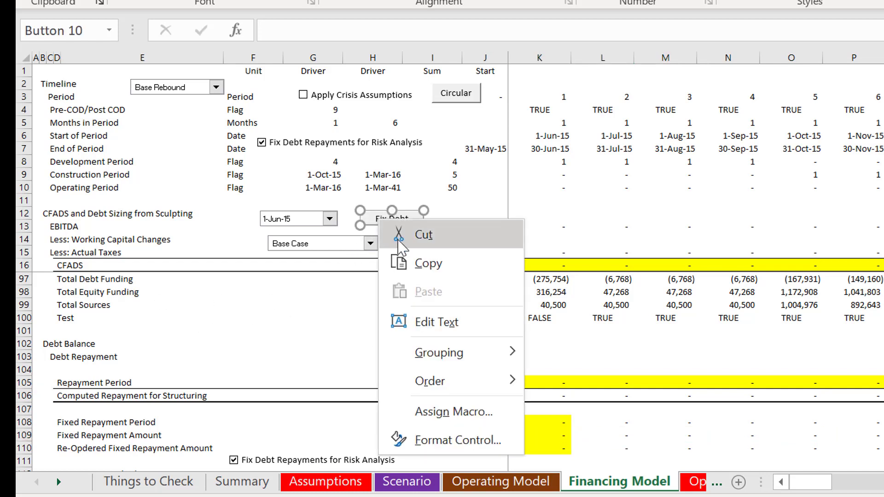
pyautogui.click(399, 263)
pyautogui.click(290, 428)
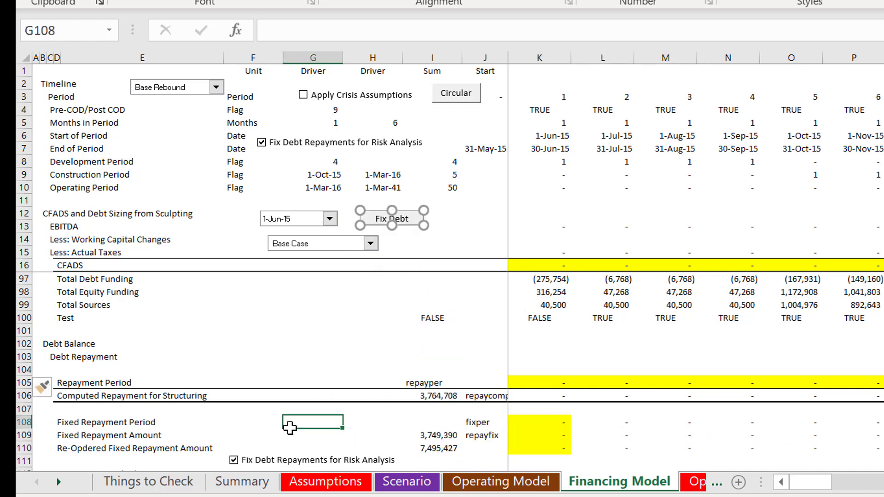
pyautogui.hotkey('ctrl', 'v')
pyautogui.click(243, 423)
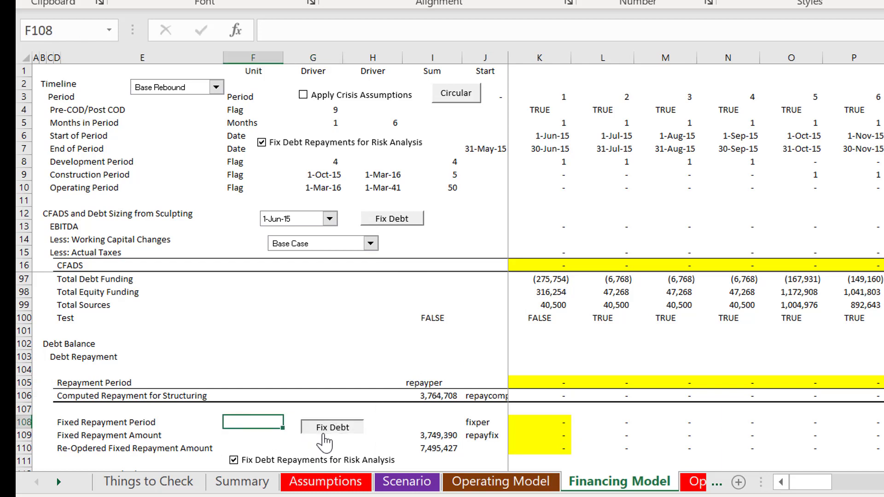
pyautogui.click(617, 422)
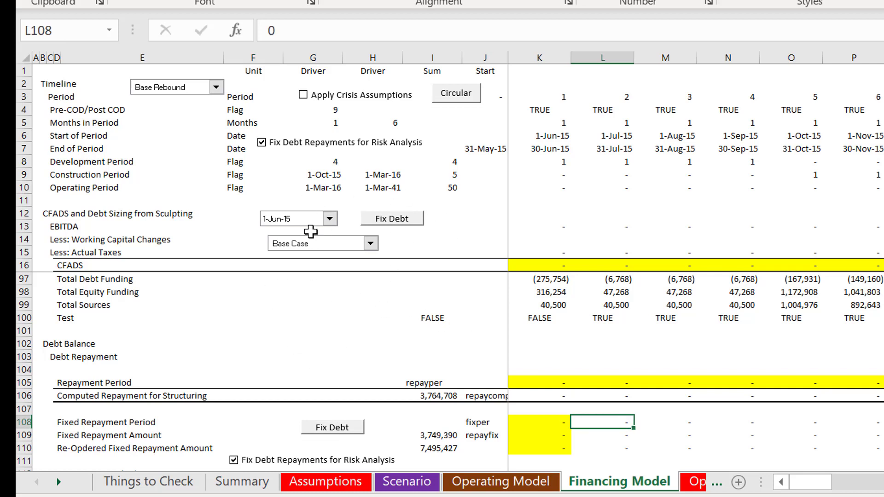
# Toggle the scenario between Downside Case and Base Case, ending on Downside Case.
pyautogui.click(340, 247)
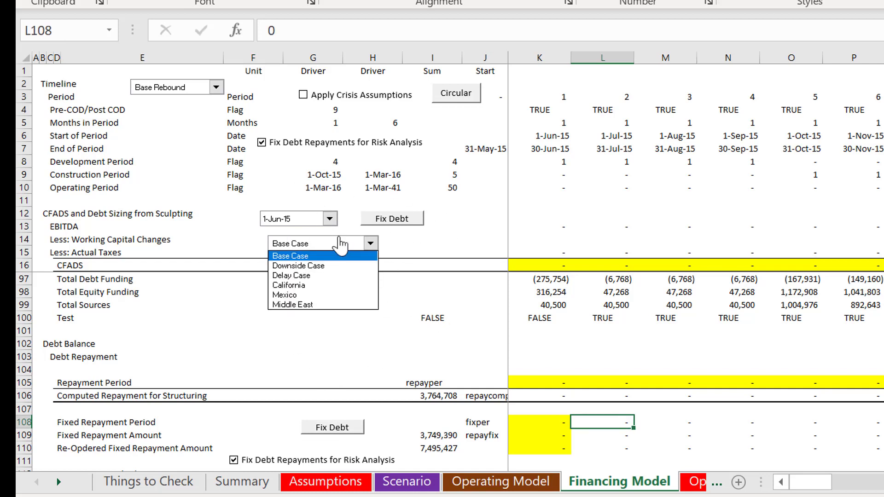
pyautogui.click(341, 247)
pyautogui.press('Down')
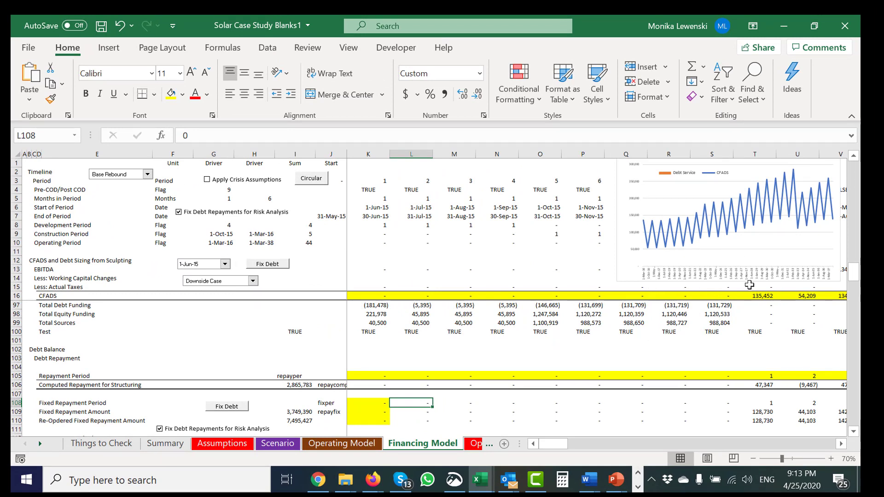
pyautogui.click(210, 285)
pyautogui.click(210, 288)
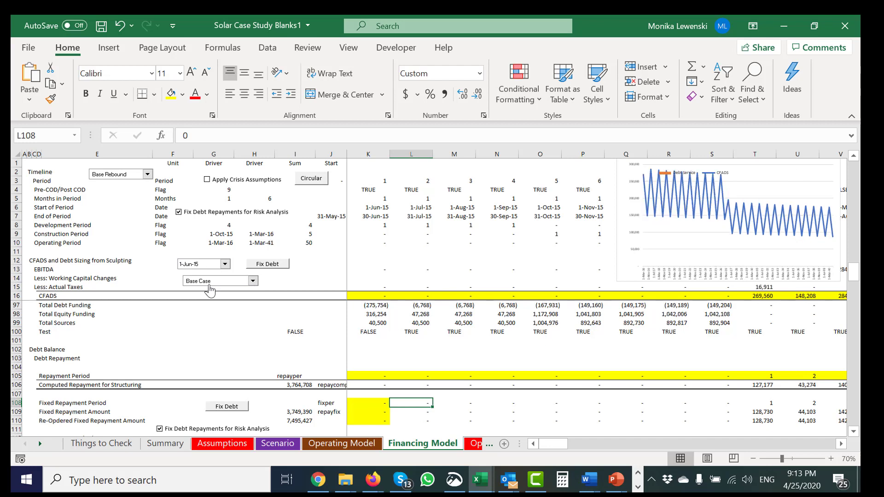
pyautogui.click(209, 286)
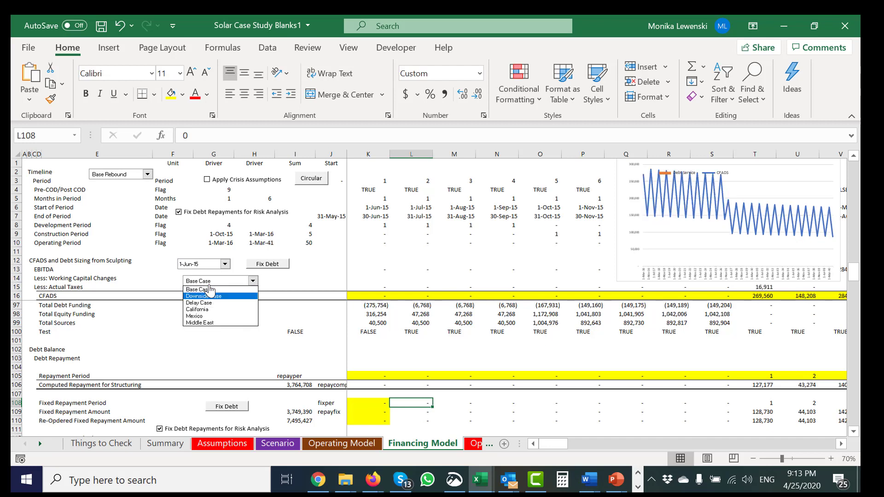
pyautogui.click(210, 295)
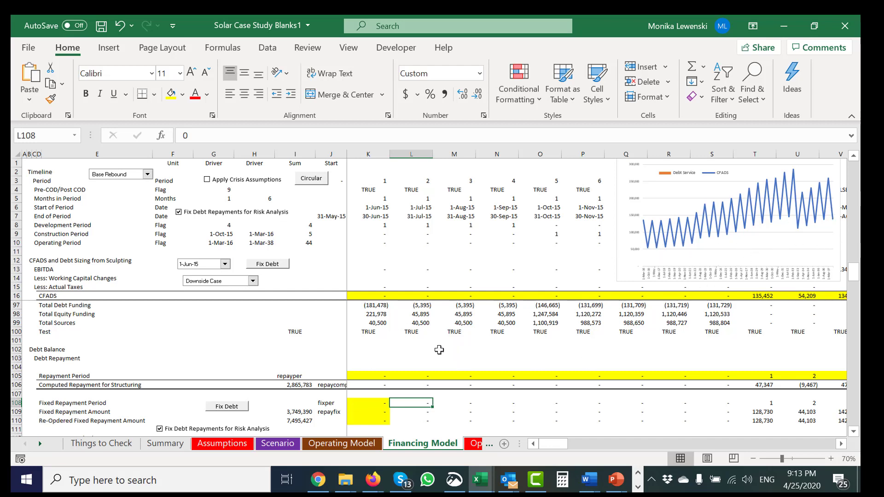
# Set the development start date to 1-Apr-15 and 1-Feb-15 in turn.
pyautogui.click(215, 261)
pyautogui.press('Up')
pyautogui.press('Up')
pyautogui.press('Return')
pyautogui.click(215, 264)
pyautogui.press('Up')
pyautogui.press('Up')
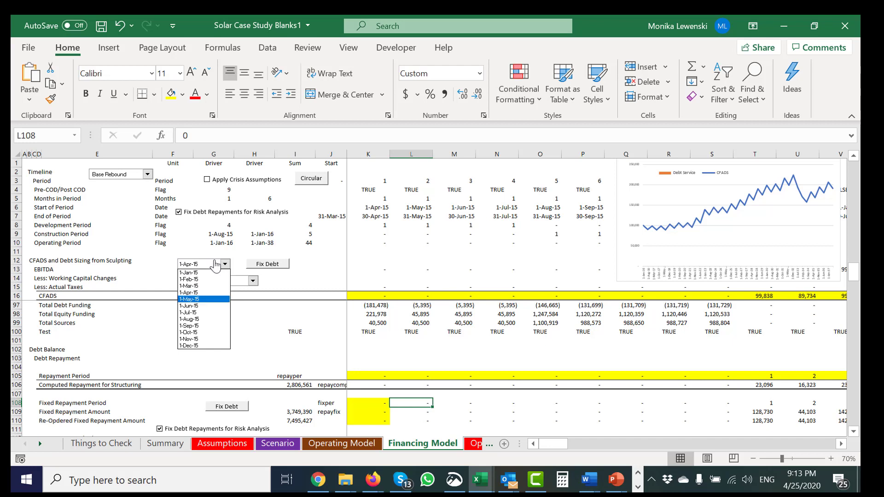
pyautogui.press('Return')
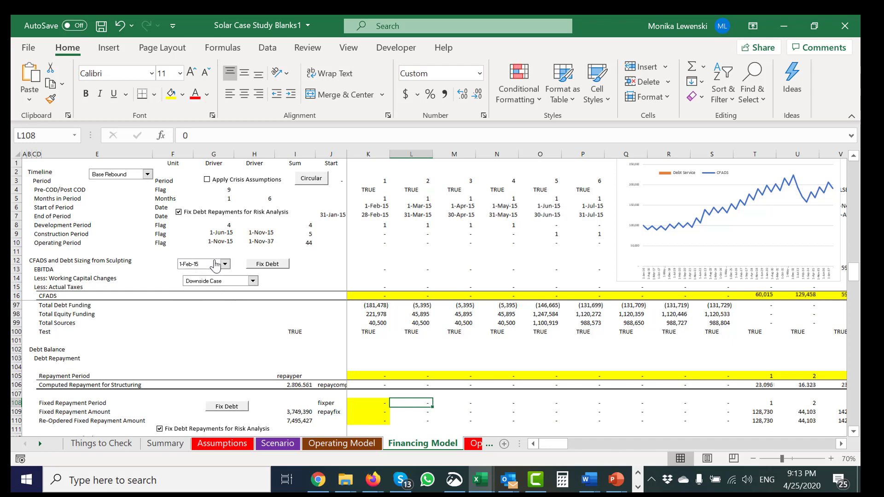
# Try a start date of 1-Aug-15 and set it back to 1-Jun-15.
pyautogui.click(216, 265)
pyautogui.press('Down')
pyautogui.press('Down')
pyautogui.press('Down')
pyautogui.press('Down')
pyautogui.press('Down')
pyautogui.press('Down')
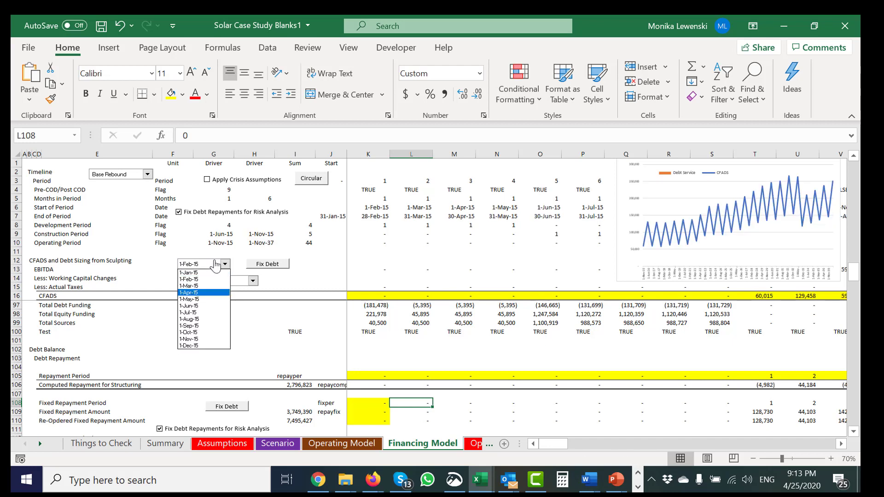
pyautogui.press('Return')
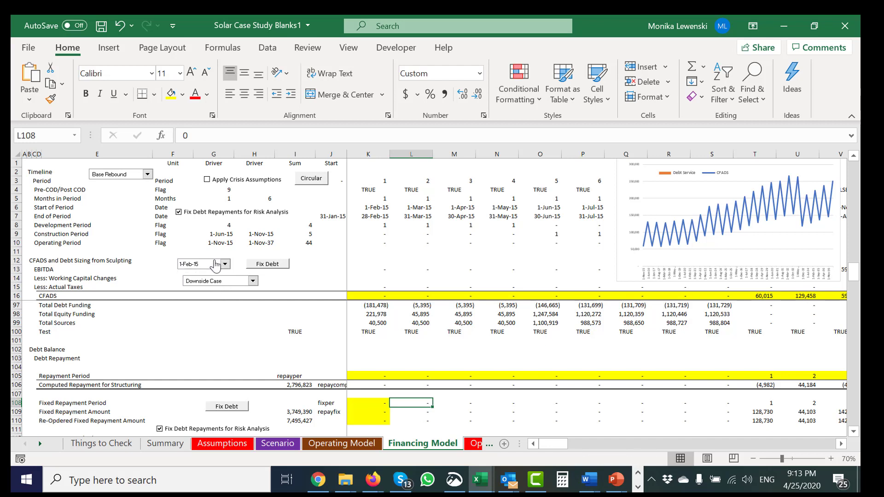
pyautogui.click(216, 266)
pyautogui.press('Up')
pyautogui.press('Up')
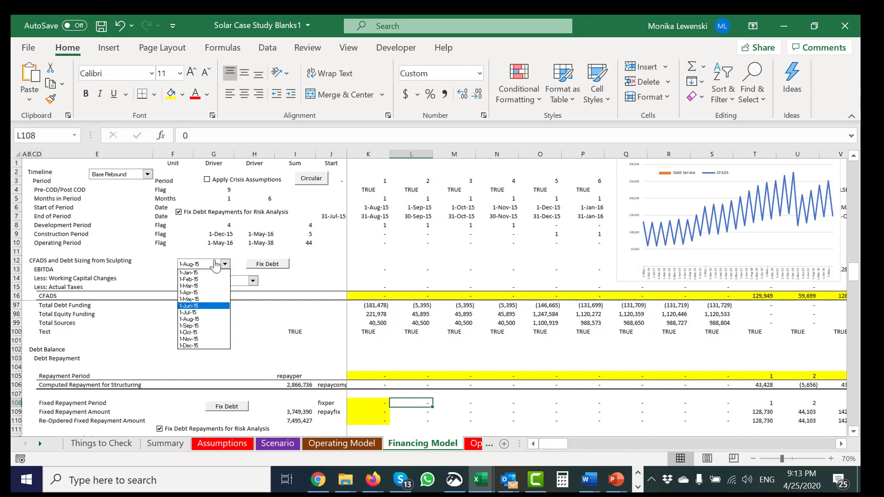
pyautogui.press('Return')
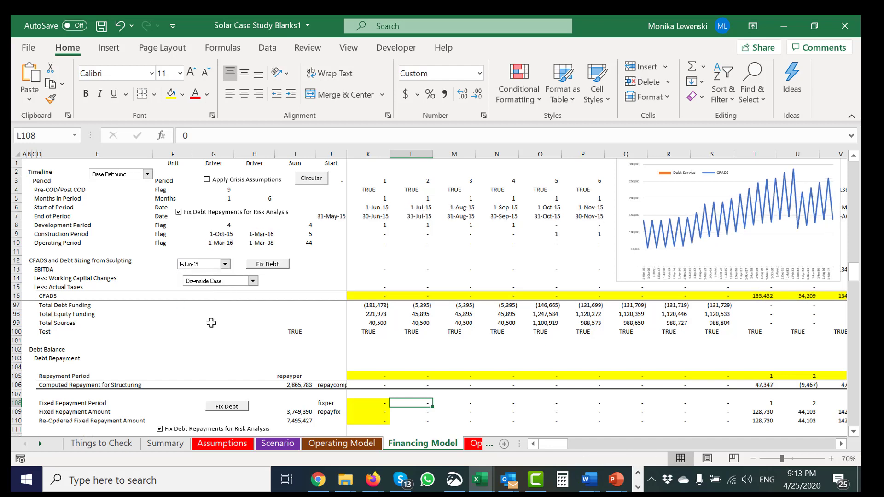
pyautogui.click(211, 322)
# Examine the April to December month flags on the Operating Model sheet.
pyautogui.hotkey('ctrl', 'pageup')
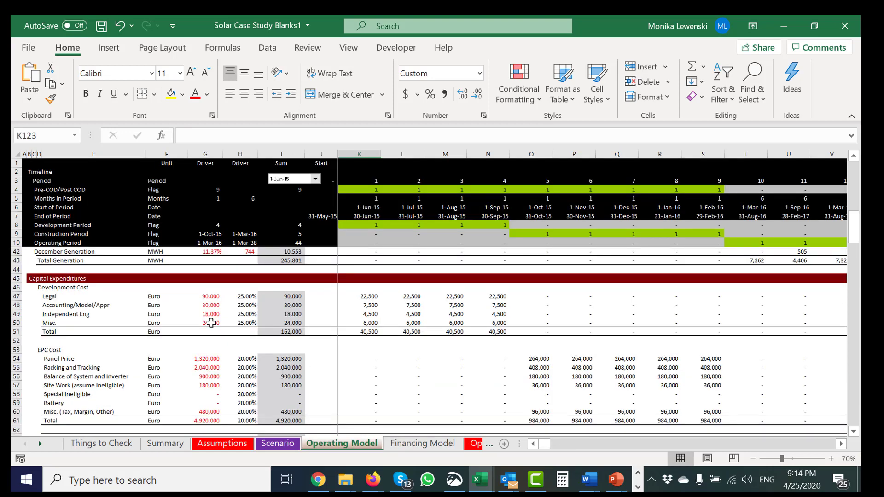
pyautogui.press('pageup')
pyautogui.press('pagedown')
pyautogui.press('pageup')
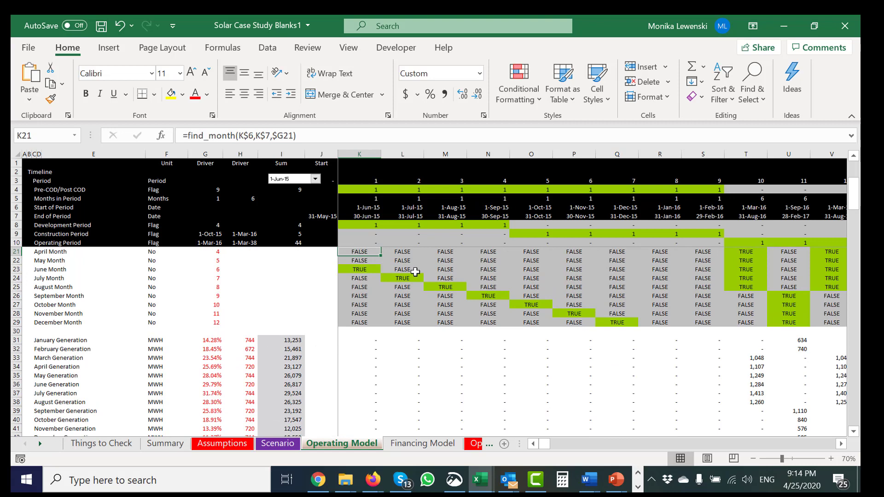
pyautogui.press('Right')
pyautogui.press('Right')
pyautogui.press('Down')
pyautogui.press('Down')
pyautogui.press('Left')
pyautogui.press('Left')
pyautogui.press('Left')
pyautogui.press('Left')
pyautogui.press('Left')
pyautogui.press('Right')
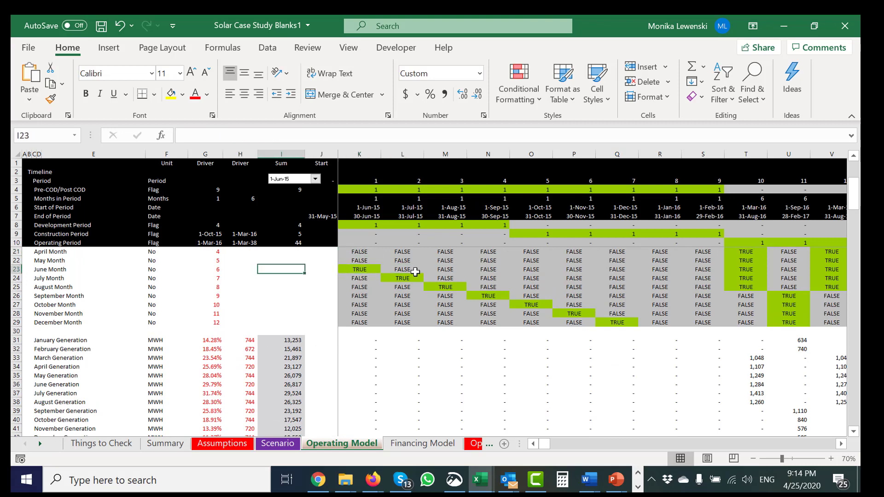
# Review the find_month formula for the January Month flag in K18.
pyautogui.press('Right')
pyautogui.press('Up')
pyautogui.press('Up')
pyautogui.press('Up')
pyautogui.press('Up')
pyautogui.press('Up')
pyautogui.press('Up')
pyautogui.press('Up')
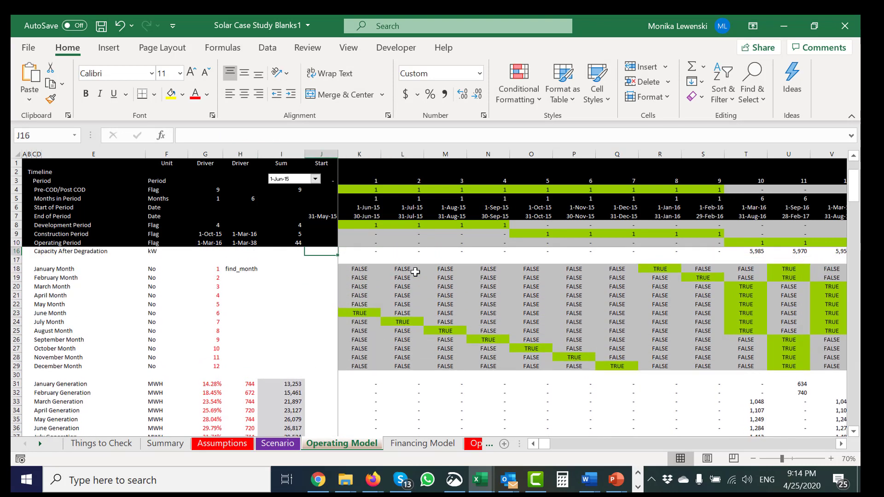
pyautogui.press('Down')
pyautogui.press('Down')
pyautogui.press('Right')
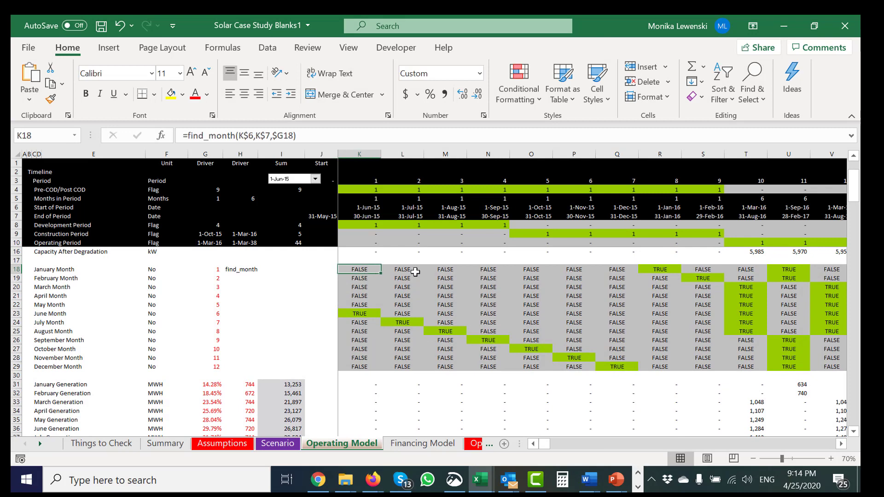
# On the Assumptions sheet, set Periods per Year in Model Post-COD in F4 to 3 months.
pyautogui.hotkey('ctrl', 'pageup')
pyautogui.hotkey('ctrl', 'pageup')
pyautogui.hotkey('ctrl', 'pageup')
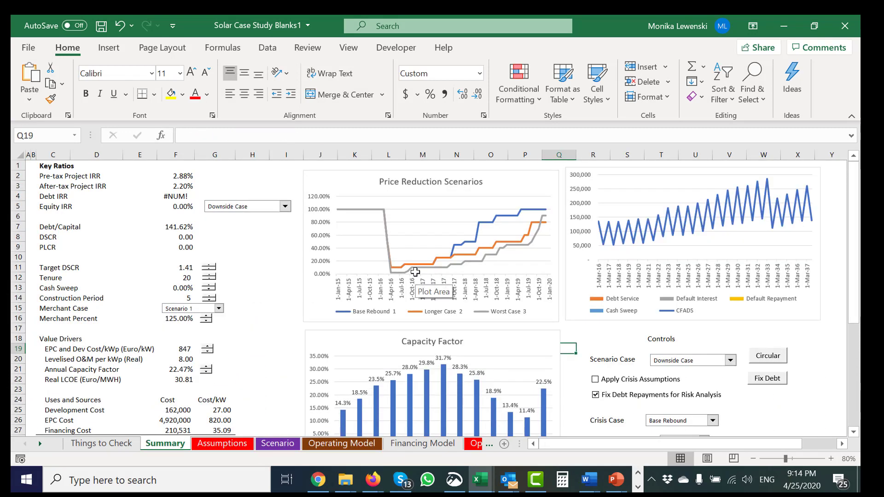
pyautogui.hotkey('ctrl', 'pagedown')
pyautogui.press('pageup')
pyautogui.press('pageup')
pyautogui.press('pageup')
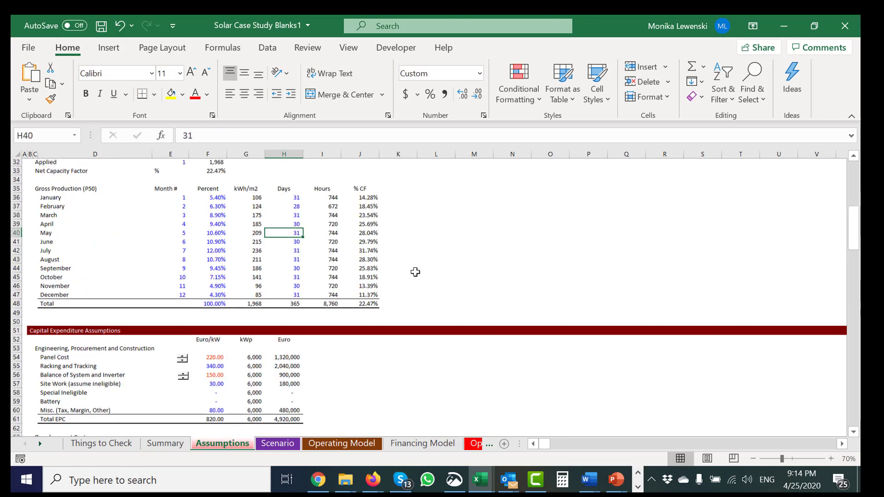
pyautogui.press('pageup')
pyautogui.click(222, 191)
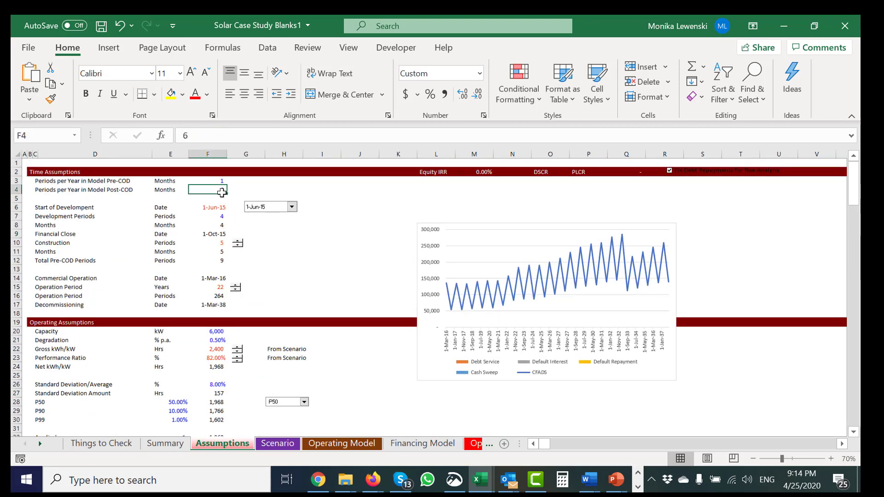
pyautogui.write('3')
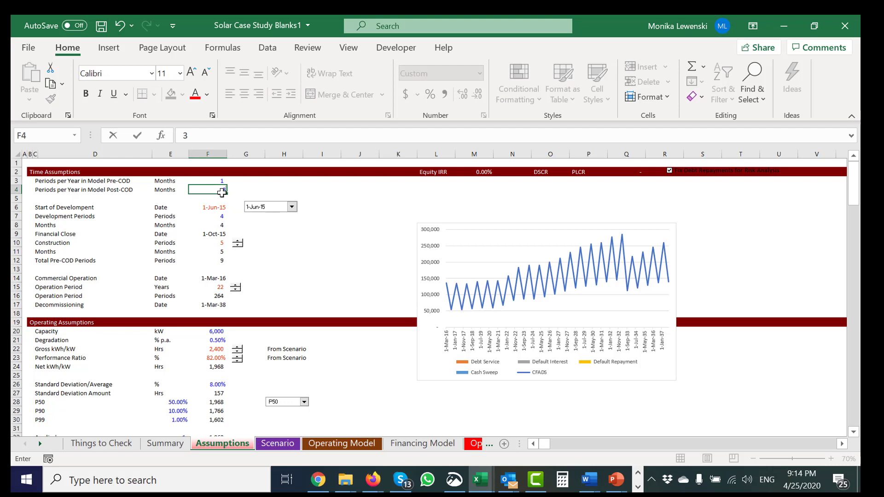
pyautogui.press('Return')
# On the Operating Model sheet, set the start date to 1-Jul-15 to test the month flags.
pyautogui.hotkey('ctrl', 'pagedown')
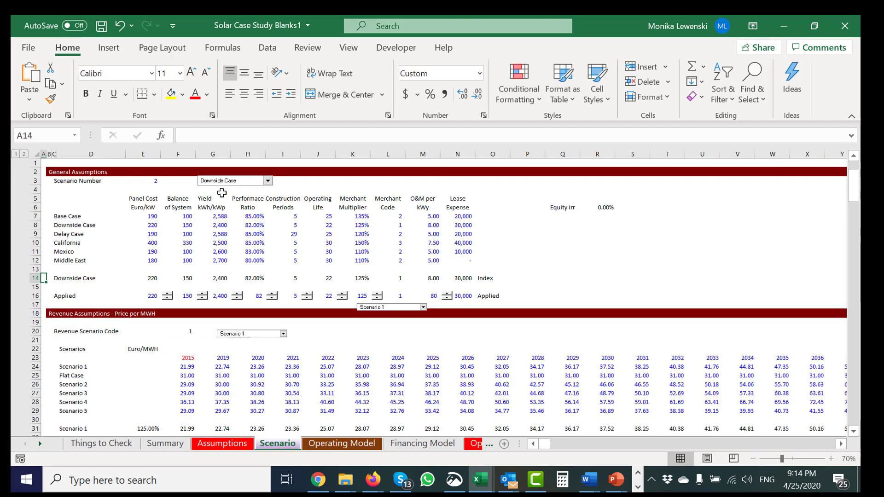
pyautogui.hotkey('ctrl', 'pagedown')
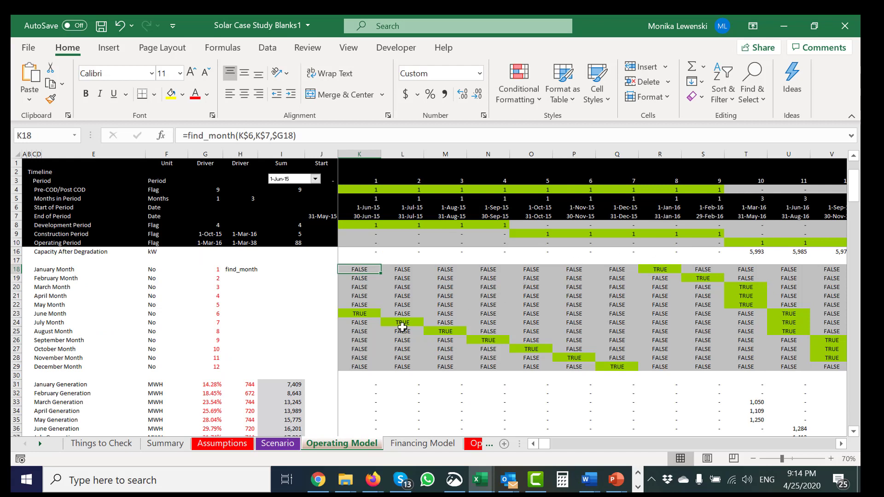
pyautogui.click(307, 180)
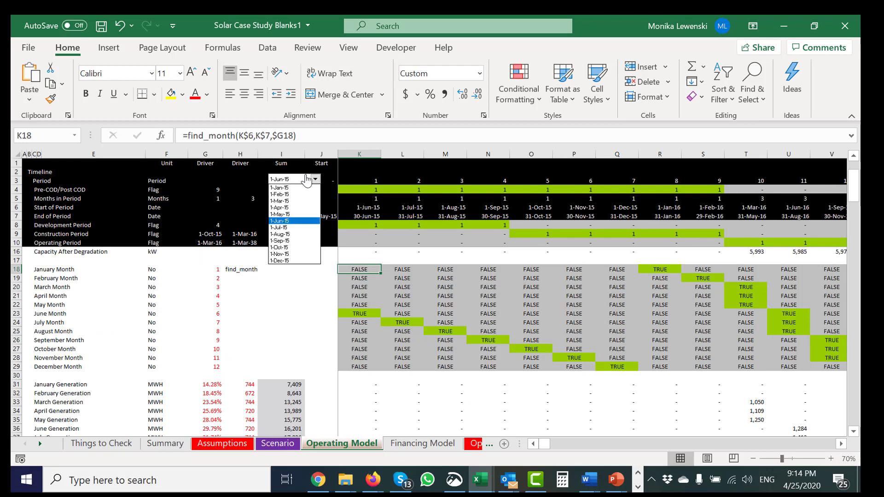
pyautogui.press('Down')
pyautogui.press('Return')
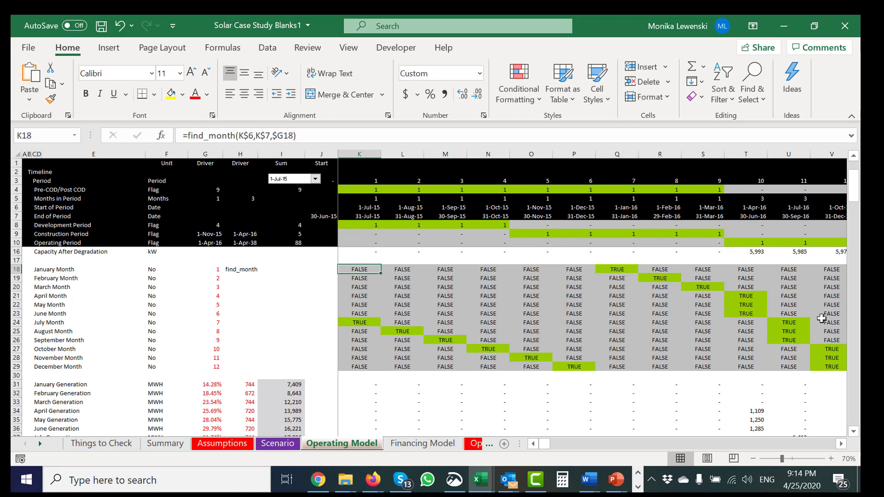
# On the Assumptions sheet, set Periods per Year in Model Post-COD in F4 to 6 months.
pyautogui.click(248, 302)
pyautogui.hotkey('ctrl', 'pageup')
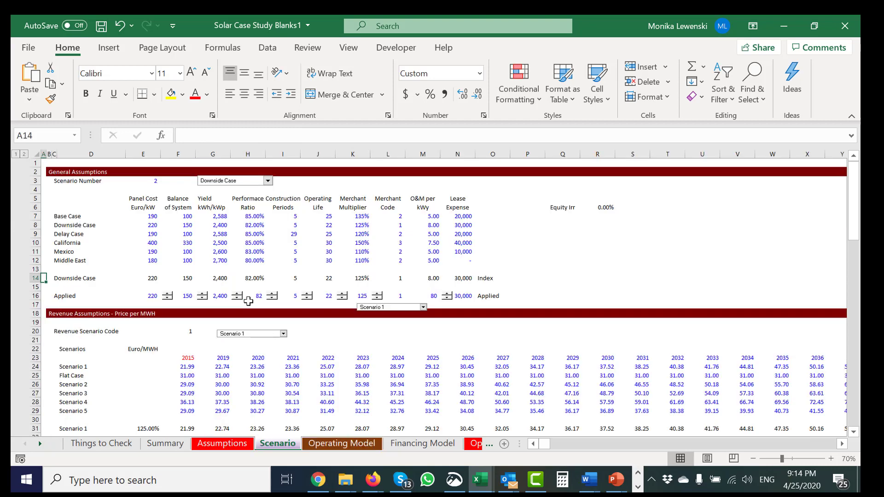
pyautogui.hotkey('ctrl', 'pageup')
pyautogui.hotkey('ctrl', 'pageup')
pyautogui.hotkey('ctrl', 'pagedown')
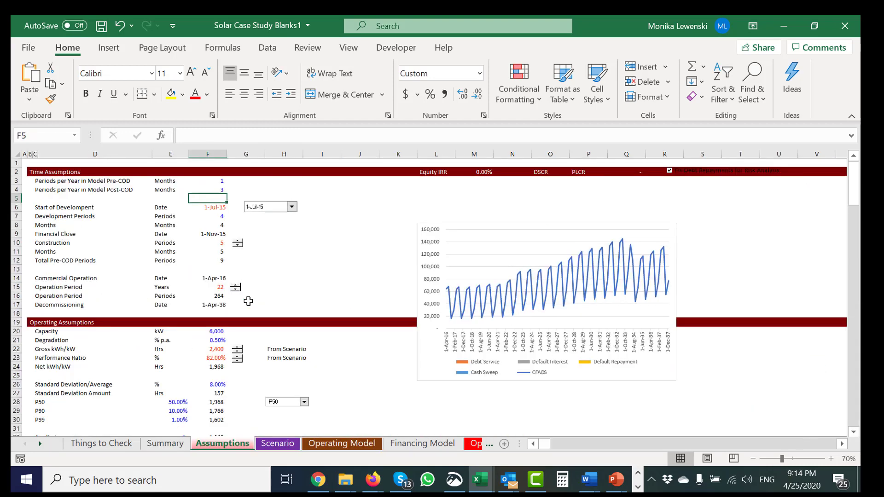
pyautogui.press('Up')
pyautogui.write('6')
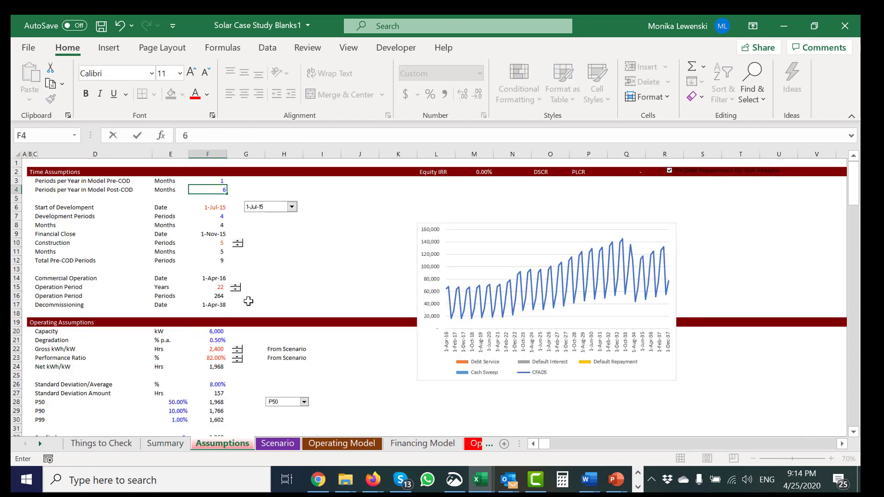
pyautogui.press('Return')
# On the Financing Model sheet, review the Debt Repayment rows and the Debt Balance section below them.
pyautogui.hotkey('ctrl', 'pagedown')
pyautogui.hotkey('ctrl', 'pagedown')
pyautogui.hotkey('ctrl', 'pagedown')
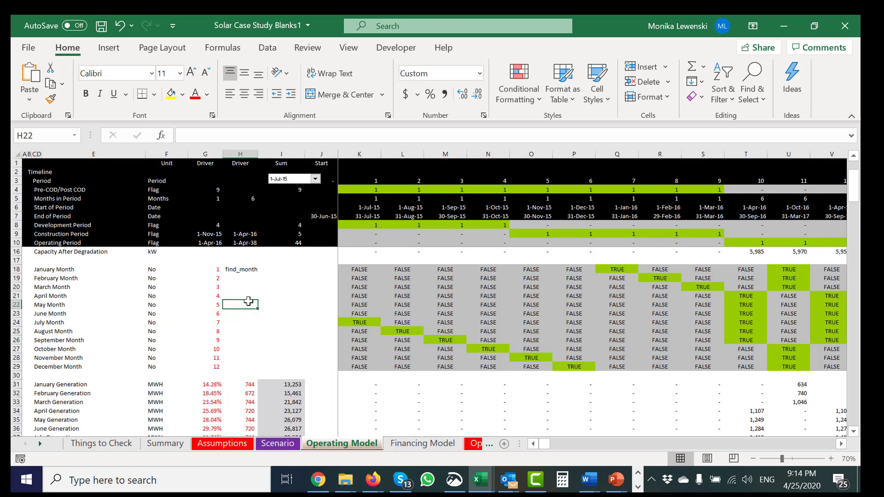
pyautogui.press('Down')
pyautogui.press('Down')
pyautogui.press('Down')
pyautogui.press('Down')
pyautogui.press('Down')
pyautogui.press('Down')
pyautogui.press('Down')
pyautogui.press('Down')
pyautogui.press('Down')
pyautogui.press('Down')
pyautogui.press('Down')
pyautogui.press('Down')
pyautogui.press('Down')
pyautogui.press('Down')
pyautogui.press('Down')
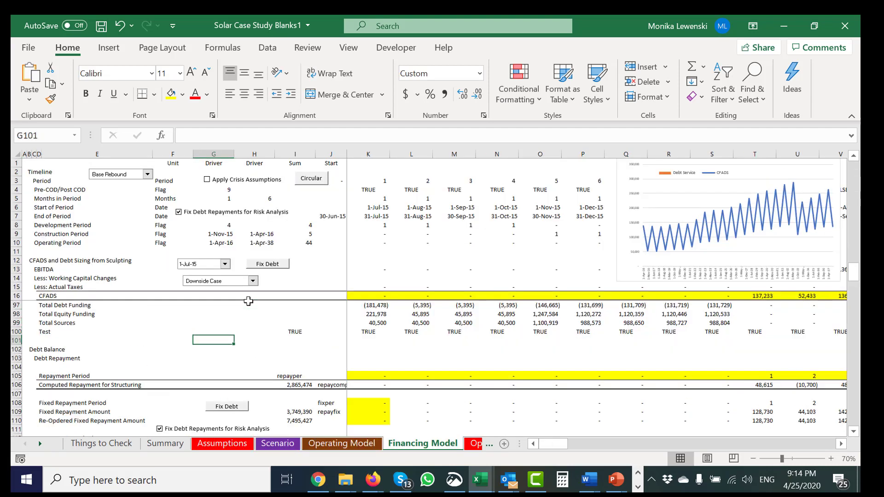
pyautogui.press('Down')
pyautogui.press('Down')
pyautogui.press('Down')
pyautogui.press('Down')
pyautogui.press('Down')
pyautogui.press('Down')
pyautogui.press('Down')
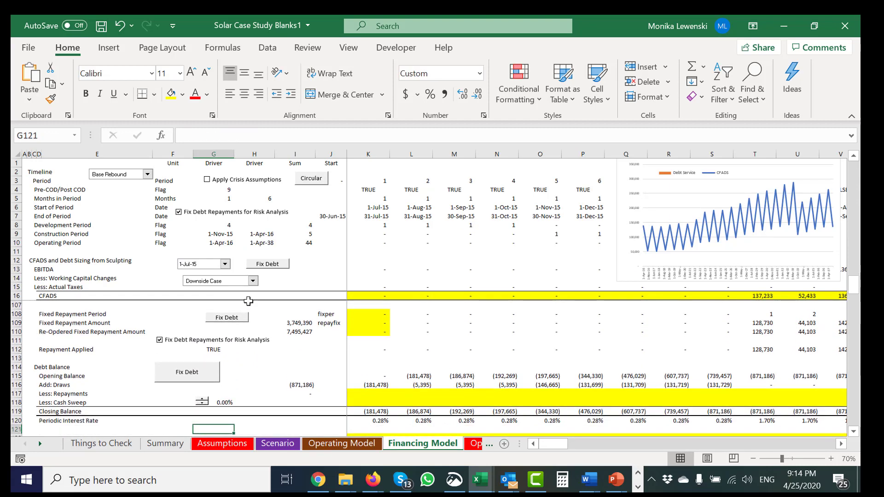
# Go to the first-period Less: Repayments cell K117 in the Debt Balance section.
pyautogui.press('Up')
pyautogui.press('Up')
pyautogui.press('Up')
pyautogui.press('Up')
pyautogui.press('Up')
pyautogui.press('Down')
pyautogui.press('Right')
pyautogui.press('Right')
pyautogui.press('Right')
pyautogui.press('Right')
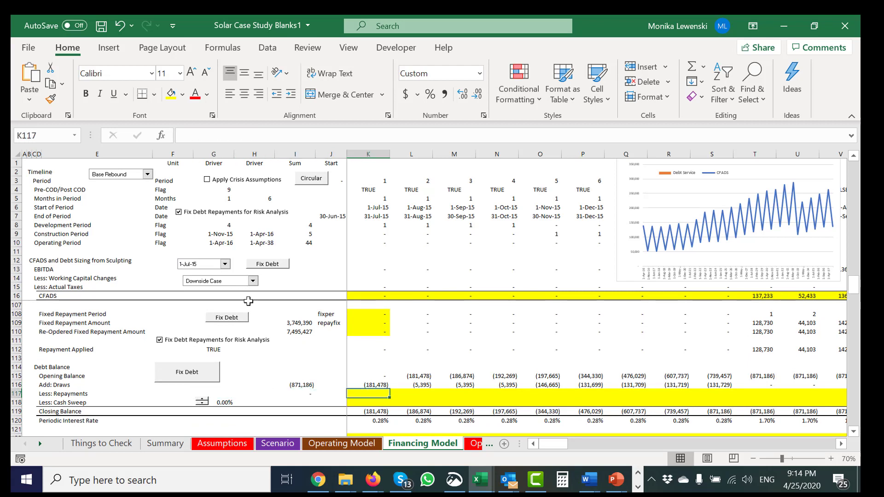
# Inspect the Fixed Repayment Amount row from K109 to the second operating period in U109.
pyautogui.press('Up')
pyautogui.press('Up')
pyautogui.press('Up')
pyautogui.press('Up')
pyautogui.press('Up')
pyautogui.press('Up')
pyautogui.press('Up')
pyautogui.press('Up')
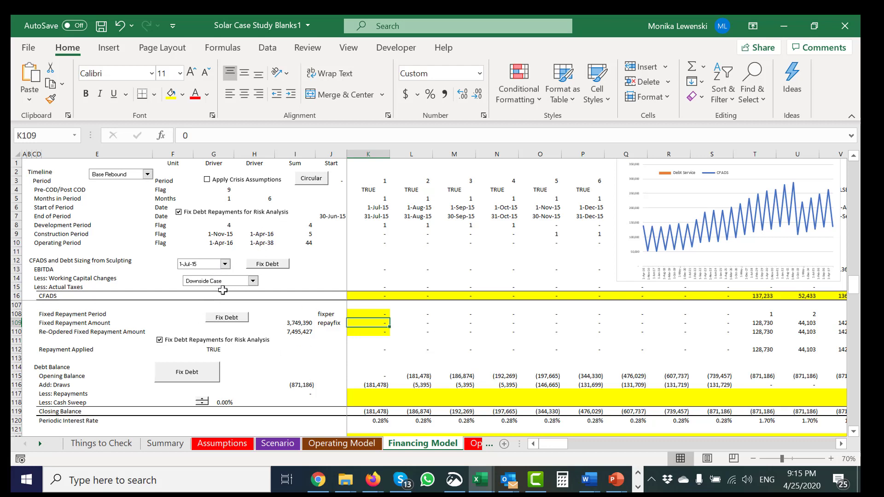
pyautogui.click(741, 324)
pyautogui.press('Right')
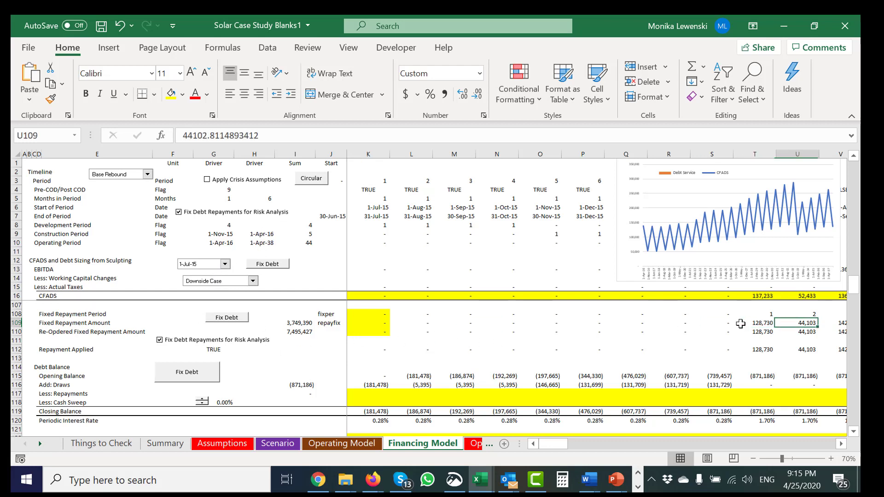
# Inspect the sum formula for the Fixed Repayment Amount row.
pyautogui.press('Left')
pyautogui.press('Down')
pyautogui.press('Down')
pyautogui.press('Down')
pyautogui.press('Up')
pyautogui.press('Up')
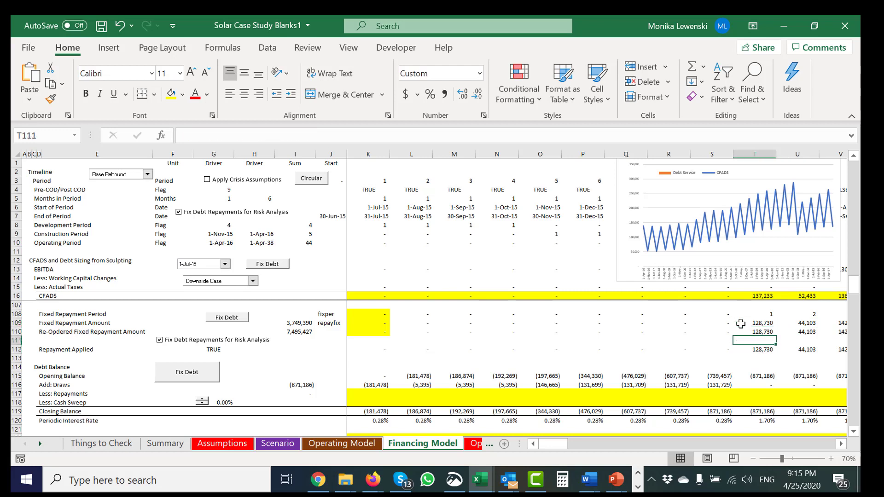
pyautogui.press('Left')
pyautogui.press('Left')
pyautogui.press('Left')
pyautogui.press('Left')
pyautogui.press('Left')
pyautogui.press('Left')
pyautogui.press('Left')
pyautogui.press('Left')
pyautogui.press('Left')
pyautogui.press('Left')
pyautogui.press('Left')
pyautogui.press('Left')
pyautogui.press('Left')
pyautogui.press('Left')
pyautogui.press('Left')
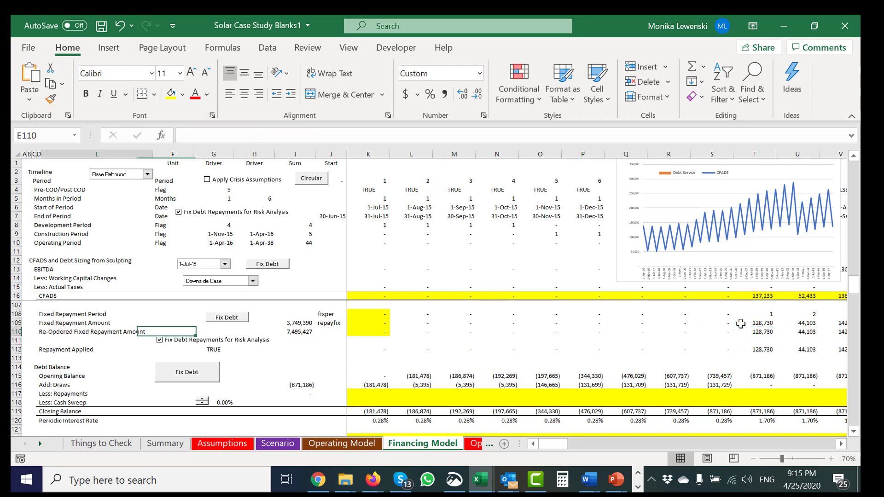
pyautogui.press('Up')
pyautogui.press('Right')
pyautogui.press('Right')
pyautogui.press('Right')
pyautogui.press('Right')
pyautogui.press('F2')
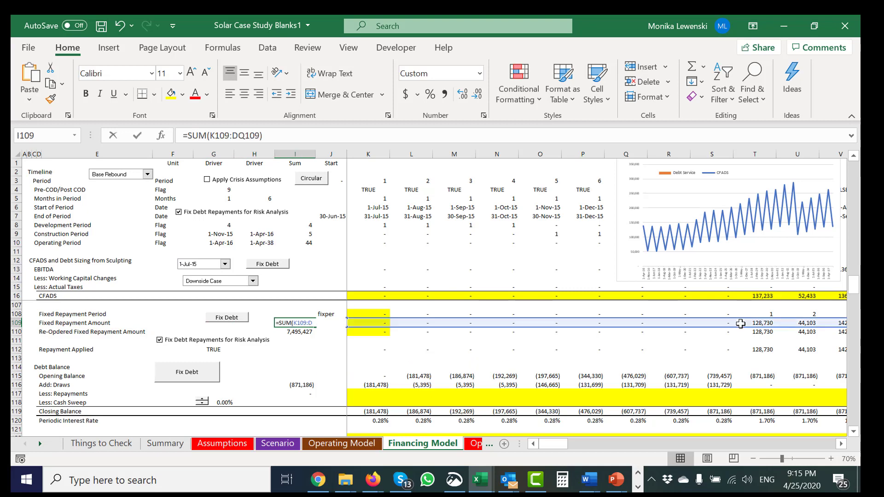
pyautogui.press('Escape')
# Inspect the sum formula for the Computed Repayment for Structuring row to compare it with the fixed amount.
pyautogui.press('Up')
pyautogui.press('Up')
pyautogui.press('Up')
pyautogui.press('Up')
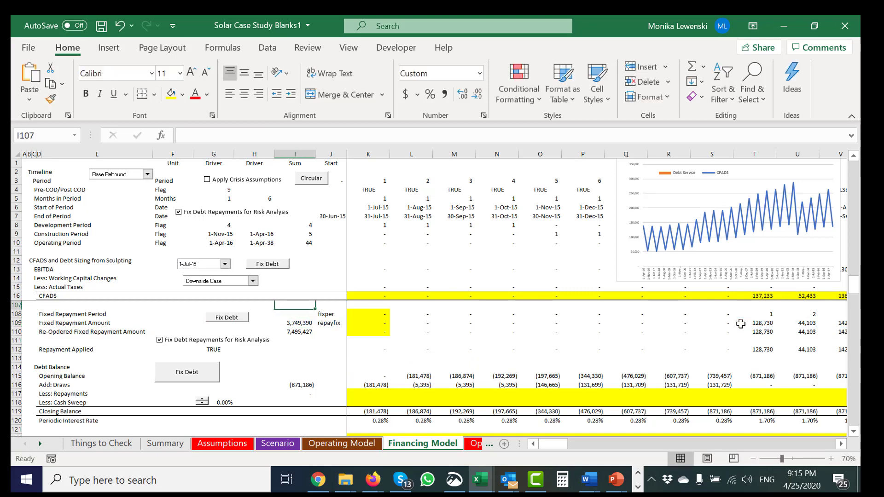
pyautogui.press('Down')
pyautogui.press('F2')
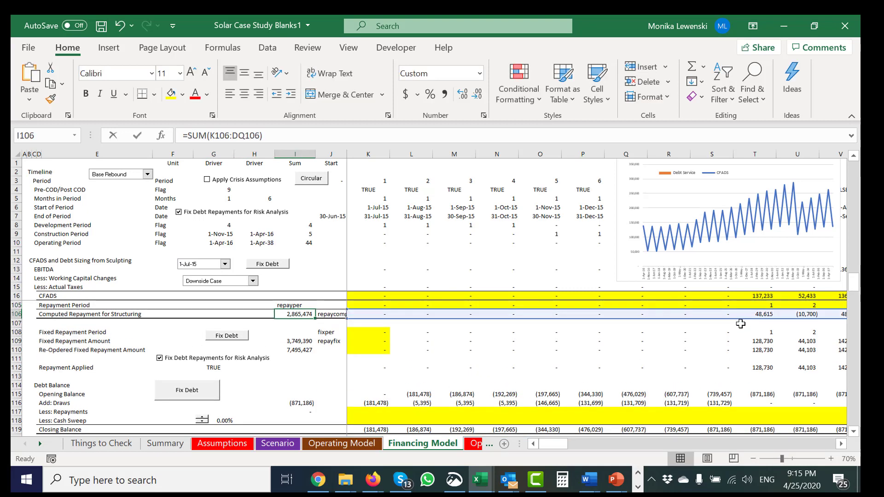
pyautogui.press('Escape')
pyautogui.press('Left')
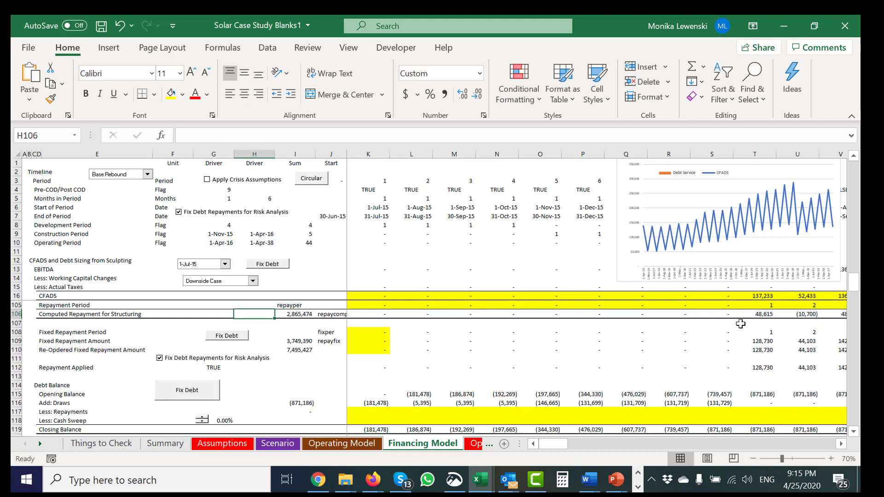
pyautogui.press('Right')
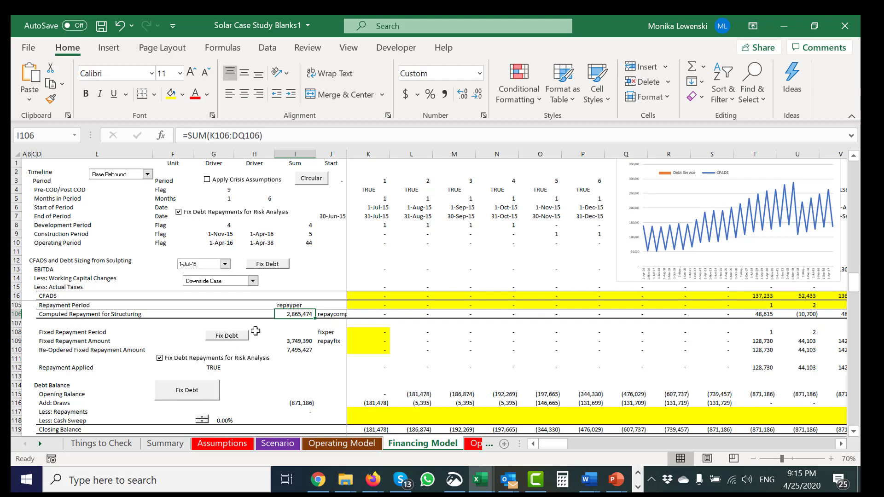
pyautogui.click(291, 332)
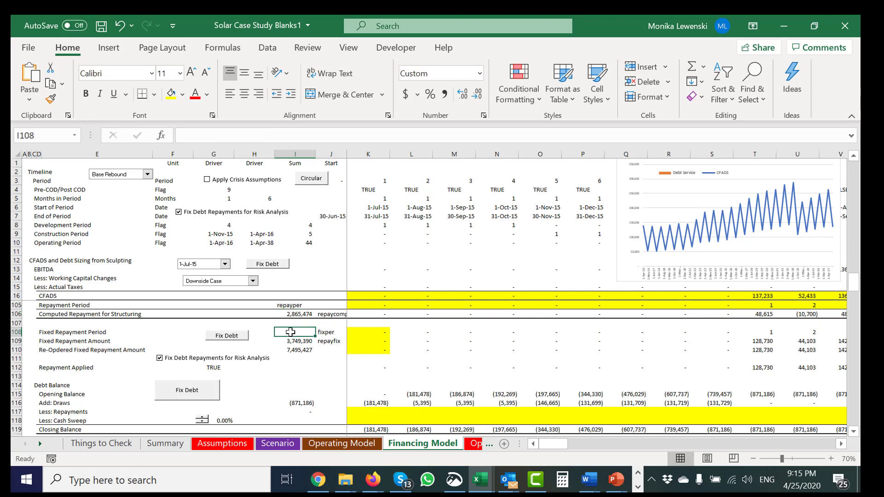
# Open the copy_repayment macro assigned to the Fix Debt button beside Fixed Repayment Period for editing.
pyautogui.rightClick(239, 339)
pyautogui.click(251, 366)
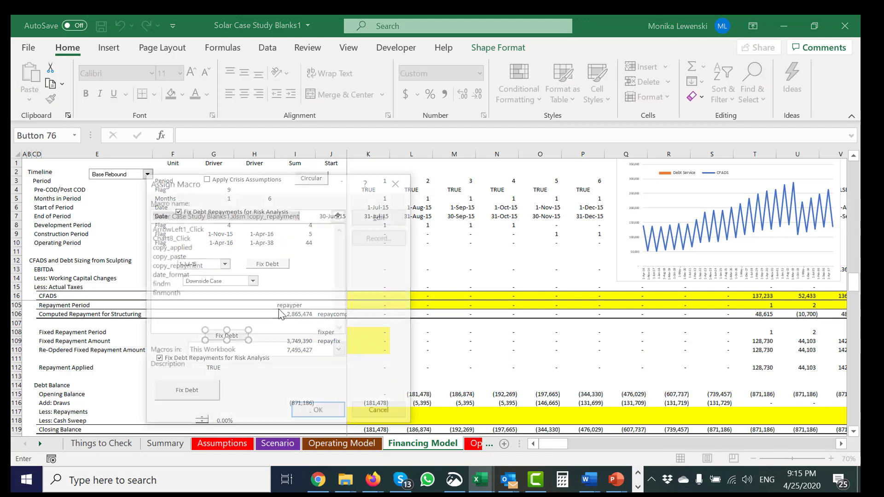
pyautogui.click(377, 214)
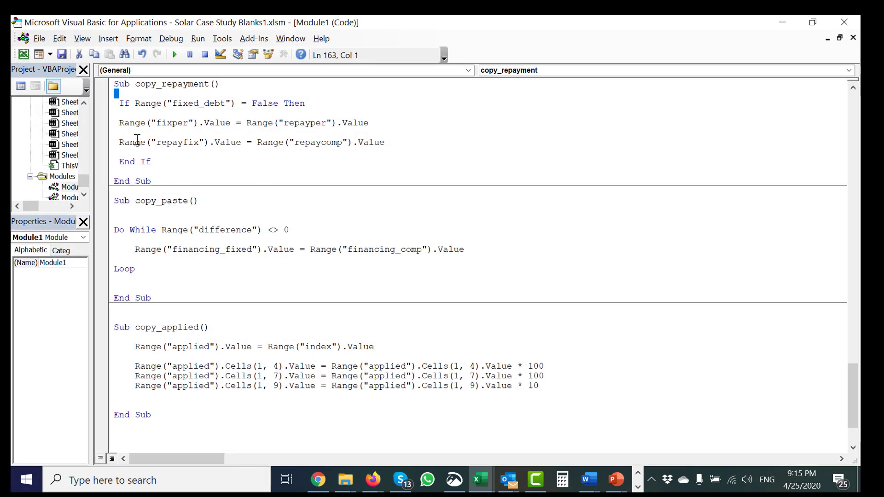
# Remove the fixed_debt = False condition and its End If from copy_repayment, keeping the two range-copy lines.
pyautogui.press('Down')
pyautogui.hotkey('shift', 'Down')
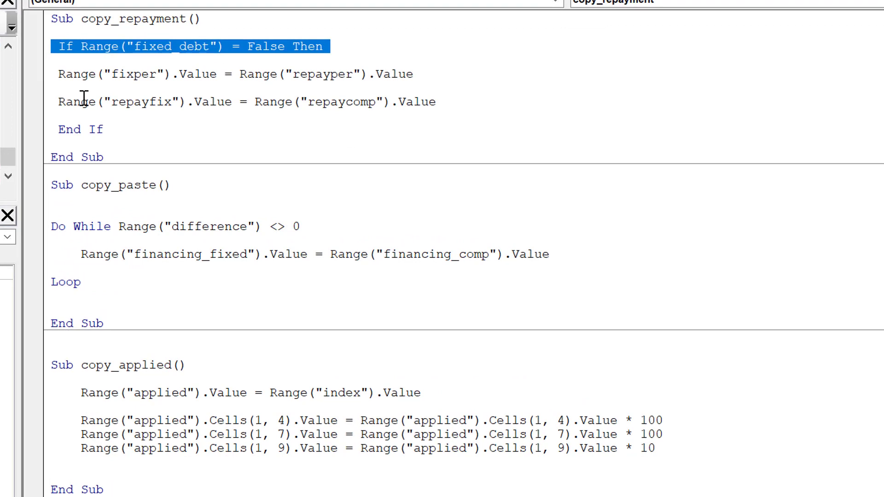
pyautogui.press('BackSpace')
pyautogui.press('BackSpace')
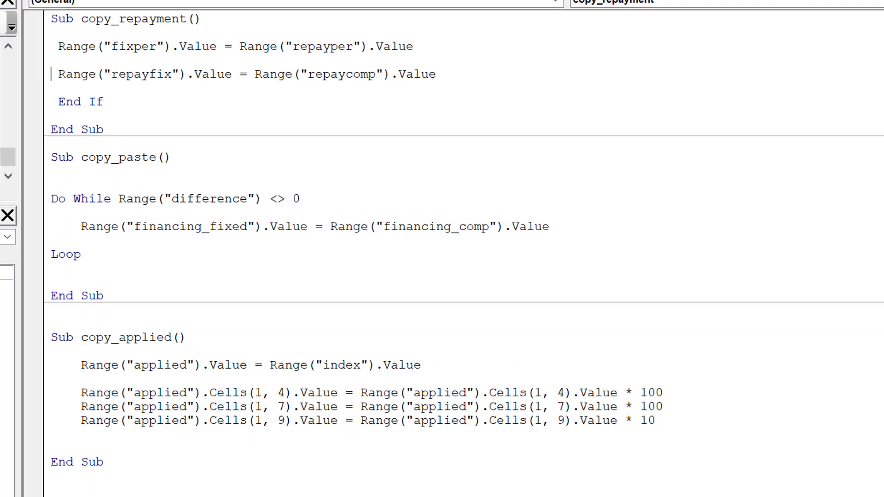
pyautogui.hotkey('shift', 'Down')
pyautogui.press('BackSpace')
pyautogui.press('BackSpace')
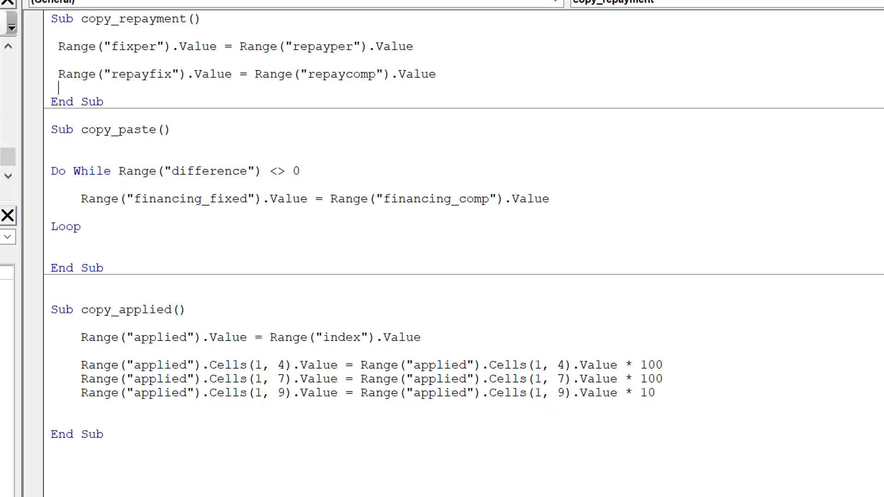
# Return to the workbook and run the Fix Debt macro beside Fixed Repayment Period.
pyautogui.hotkey('alt', 'Tab')
pyautogui.click(268, 448)
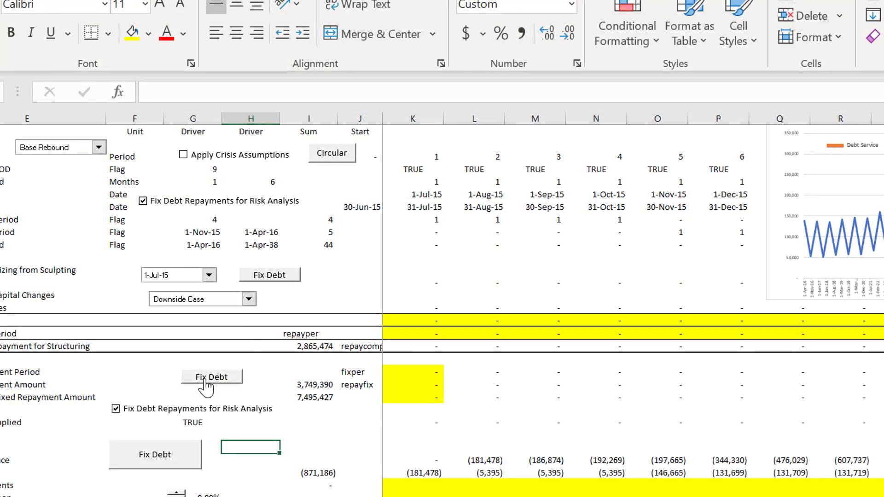
pyautogui.click(206, 386)
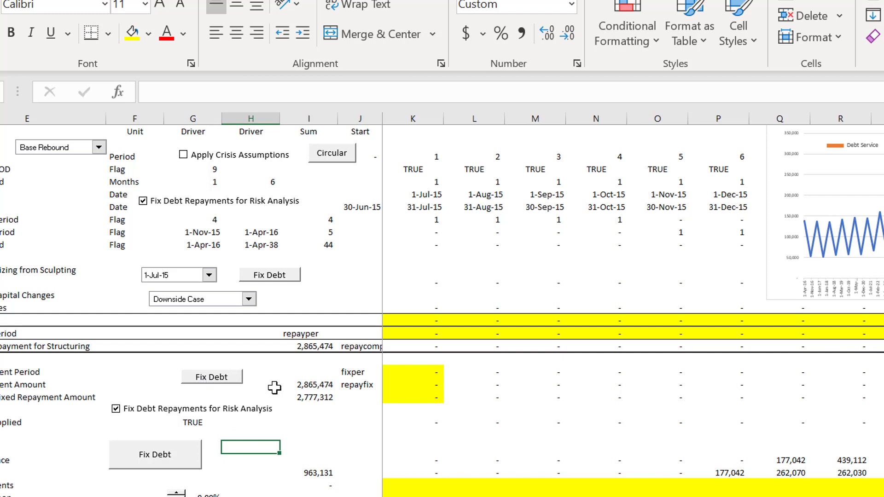
# Compare the computed and fixed repayment sums, and check the lookup formula in the Re-Ordered Fixed Repayment Amount row.
pyautogui.click(310, 347)
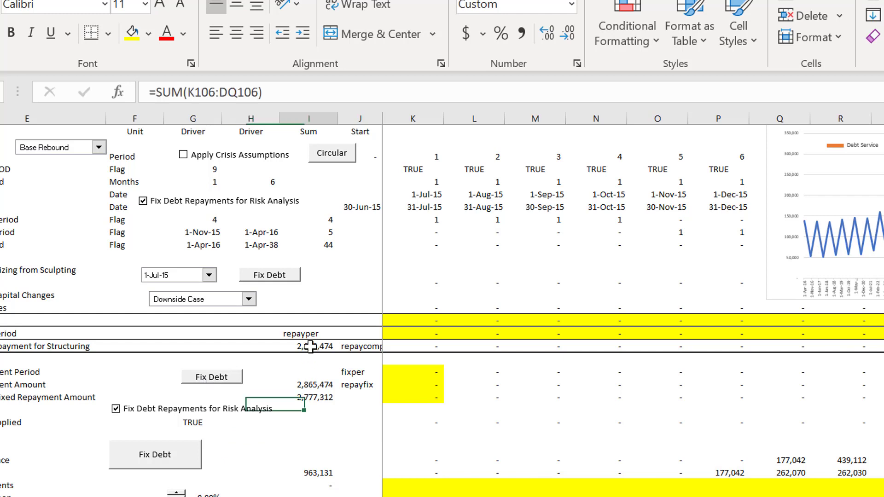
pyautogui.click(312, 379)
pyautogui.hotkey('ctrl', 'Up')
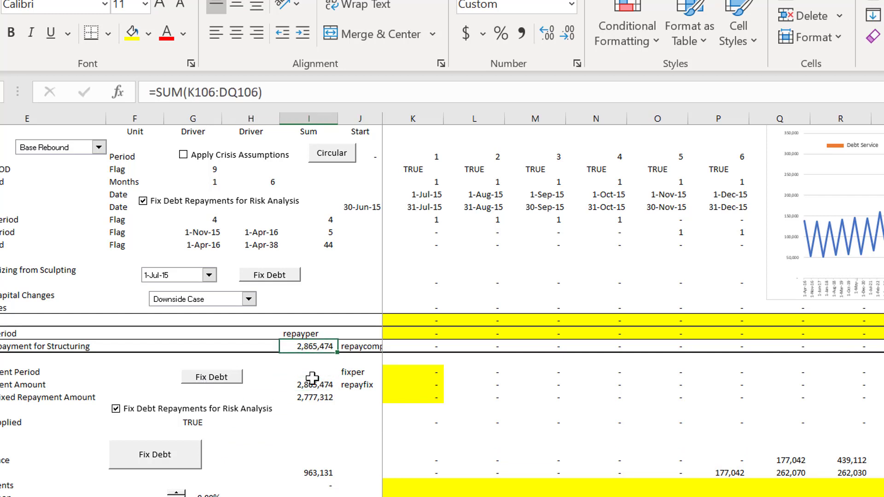
pyautogui.hotkey('ctrl', 'Down')
pyautogui.press('Up')
pyautogui.press('Up')
pyautogui.press('Up')
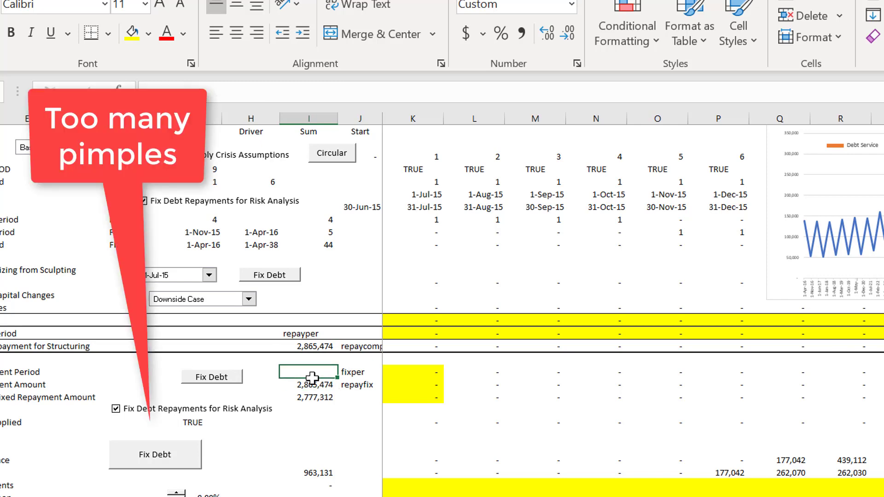
pyautogui.press('Down')
pyautogui.press('Down')
pyautogui.press('Down')
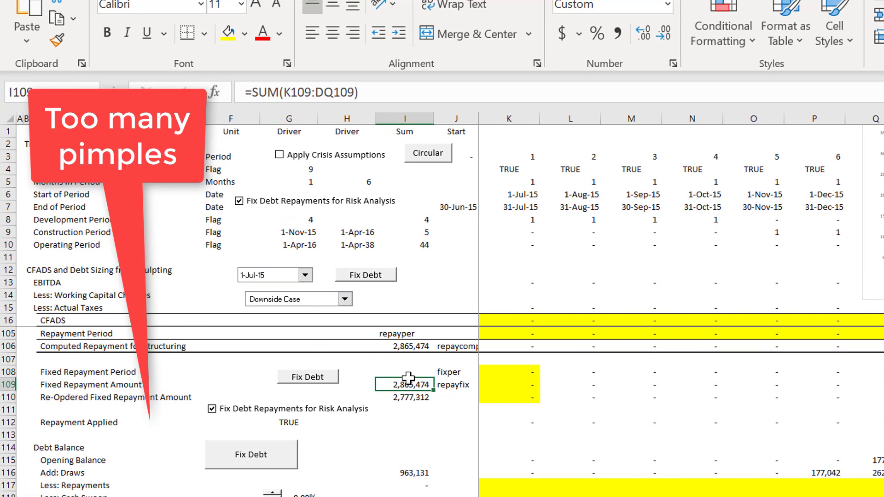
pyautogui.press('Down')
pyautogui.press('Right')
pyautogui.press('Right')
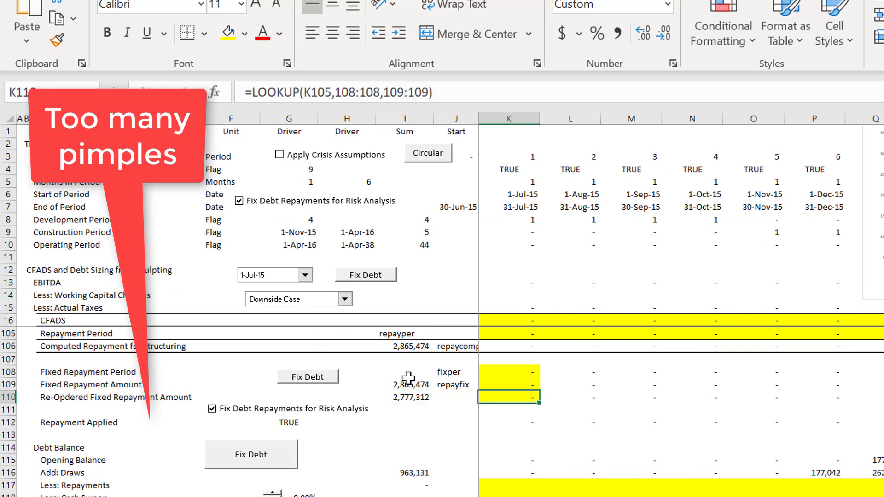
pyautogui.press('Left')
pyautogui.press('Right')
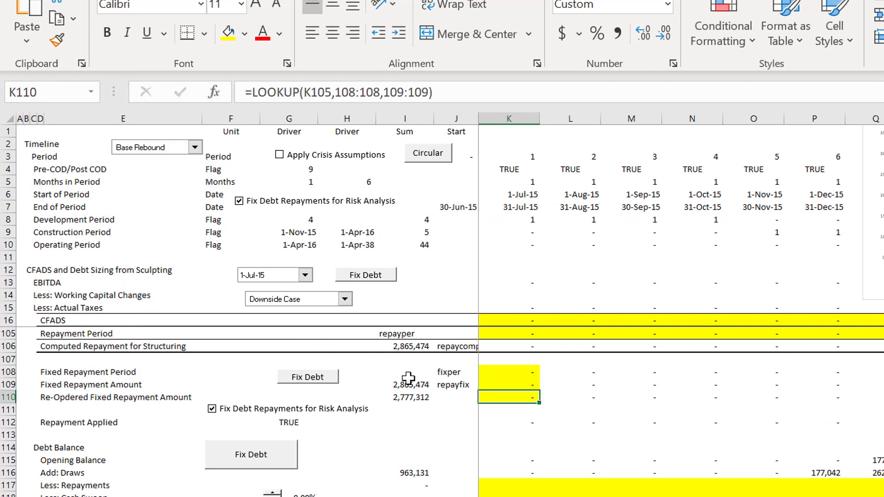
# Switch the scenario from Downside Case to Delay Case.
pyautogui.press('Left')
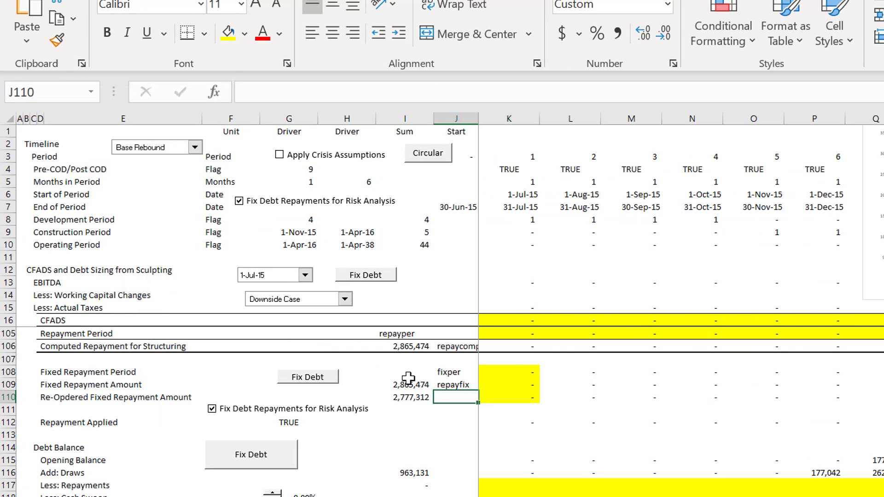
pyautogui.click(300, 303)
pyautogui.click(300, 303)
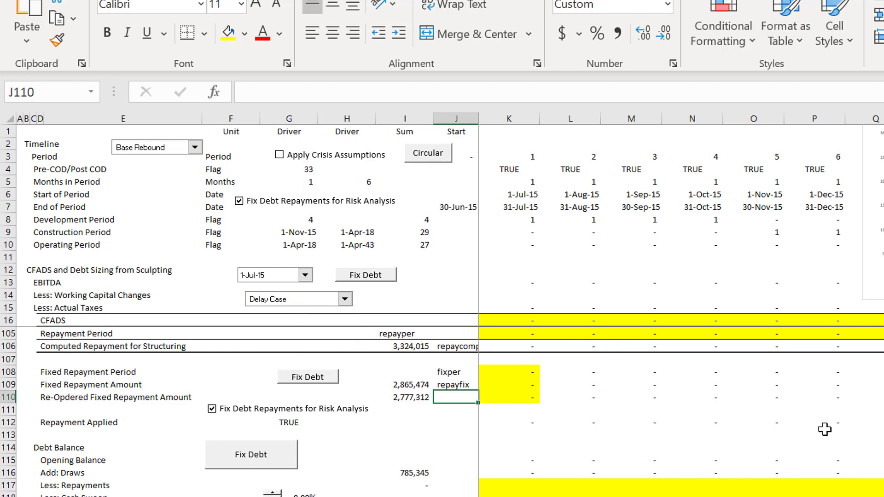
# Examine the Fixed Repayment Period row across the construction months up to the first operating periods.
pyautogui.click(780, 413)
pyautogui.press('Up')
pyautogui.press('Up')
pyautogui.press('Up')
pyautogui.press('Up')
pyautogui.press('Up')
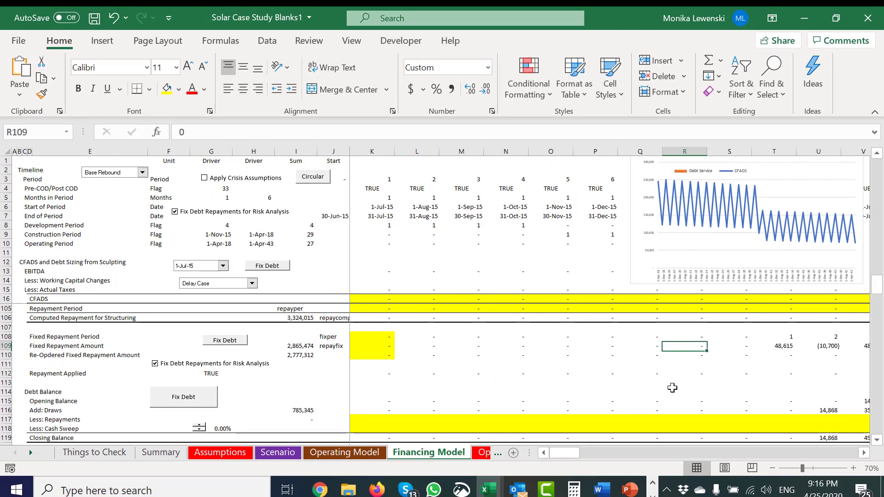
pyautogui.press('Up')
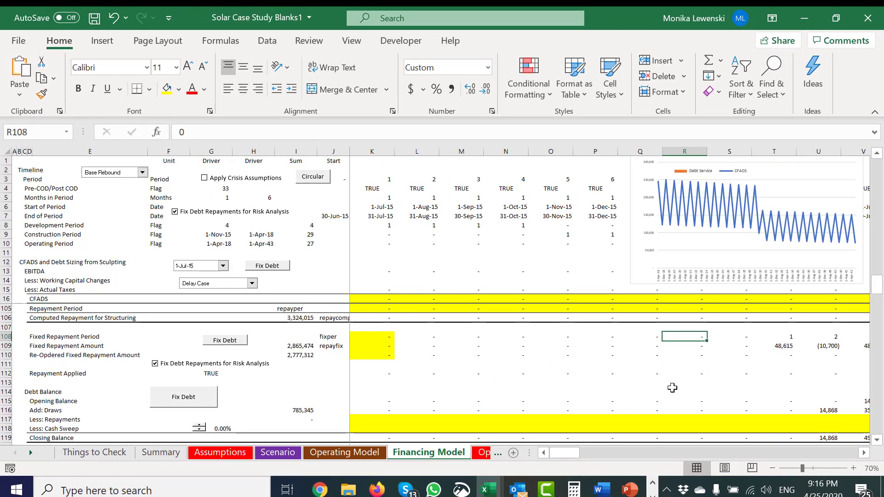
pyautogui.press('Right')
pyautogui.press('Right')
pyautogui.press('Right')
pyautogui.press('Right')
pyautogui.press('Right')
pyautogui.press('Right')
pyautogui.press('Right')
pyautogui.press('Right')
pyautogui.press('Right')
pyautogui.press('Right')
pyautogui.press('Right')
pyautogui.press('Right')
pyautogui.press('Right')
pyautogui.press('Right')
pyautogui.press('Right')
pyautogui.press('Right')
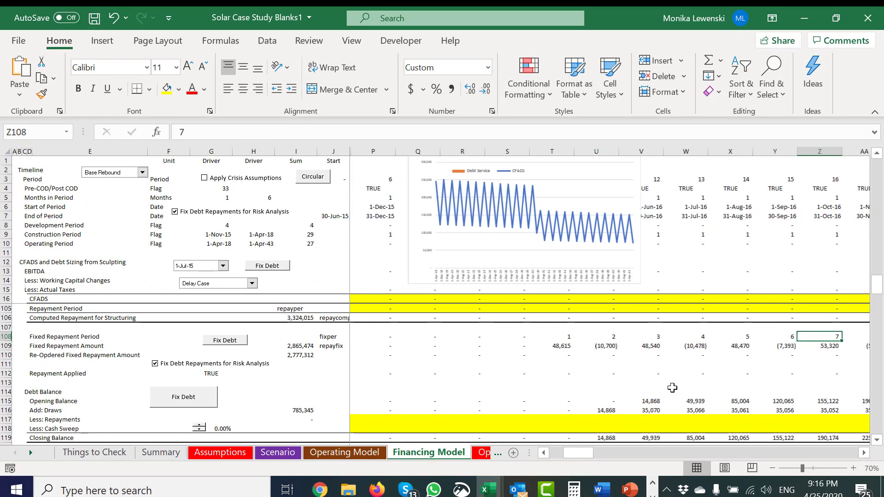
pyautogui.press('Right')
pyautogui.press('Right')
pyautogui.press('Right')
pyautogui.press('Right')
pyautogui.press('Right')
pyautogui.press('Right')
pyautogui.press('Right')
pyautogui.press('Right')
pyautogui.press('Right')
pyautogui.press('Right')
pyautogui.press('Right')
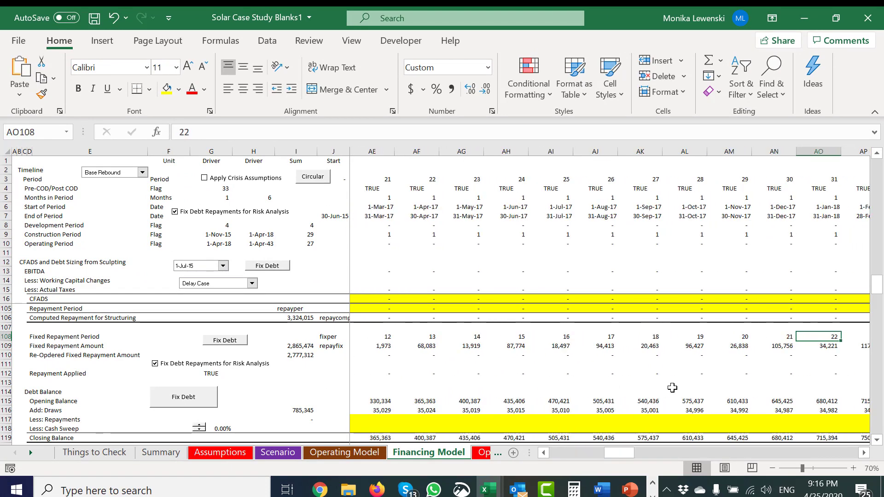
pyautogui.press('Right')
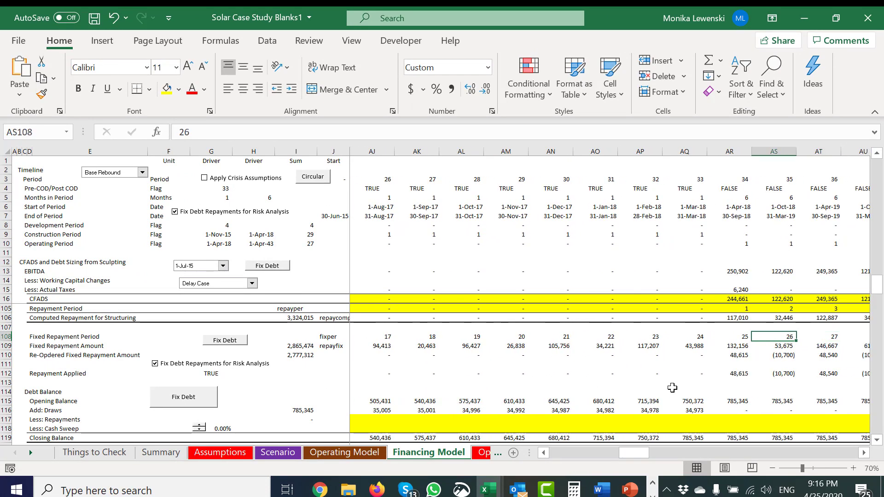
# Compare the Repayment Period and computed repayment with the fixed repayment rows in the first operating period, column AR.
pyautogui.press('Left')
pyautogui.press('Left')
pyautogui.press('Up')
pyautogui.press('Up')
pyautogui.press('Up')
pyautogui.press('Down')
pyautogui.press('Down')
pyautogui.press('Down')
pyautogui.press('Down')
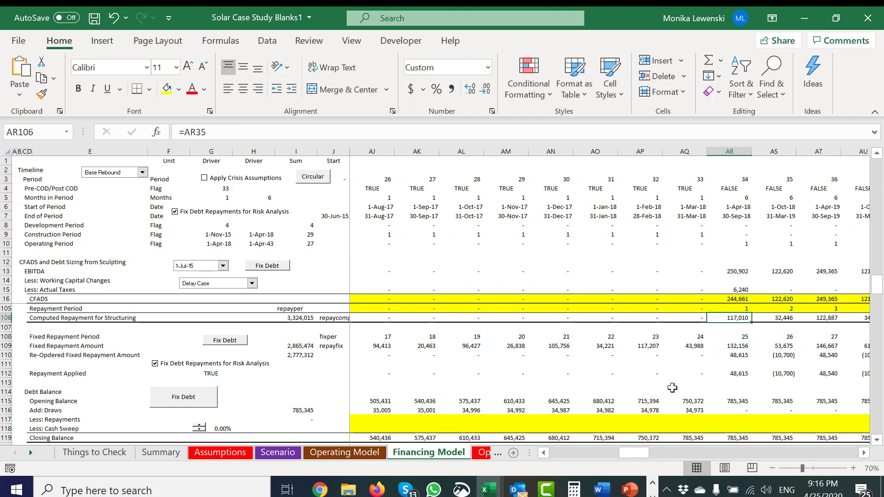
# Trace the Fixed Repayment Amount row back to fixed period 1 and check the re-ordered lookup formula there.
pyautogui.press('Left')
pyautogui.press('Left')
pyautogui.press('Left')
pyautogui.press('Left')
pyautogui.press('Left')
pyautogui.press('Left')
pyautogui.press('Left')
pyautogui.press('Left')
pyautogui.press('Left')
pyautogui.press('Left')
pyautogui.press('Left')
pyautogui.press('Left')
pyautogui.press('Left')
pyautogui.press('Left')
pyautogui.press('Left')
pyautogui.press('Left')
pyautogui.press('Left')
pyautogui.press('Left')
pyautogui.press('Left')
pyautogui.press('Left')
pyautogui.press('Left')
pyautogui.press('Left')
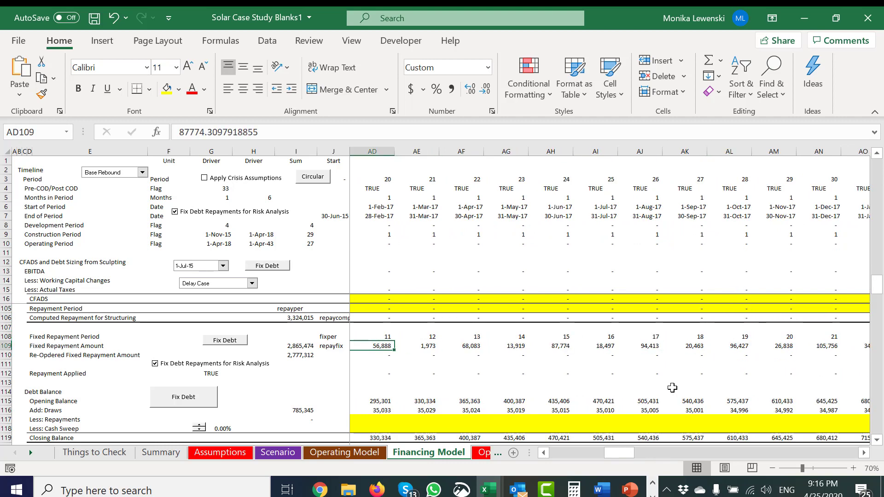
pyautogui.press('Left')
pyautogui.press('Left')
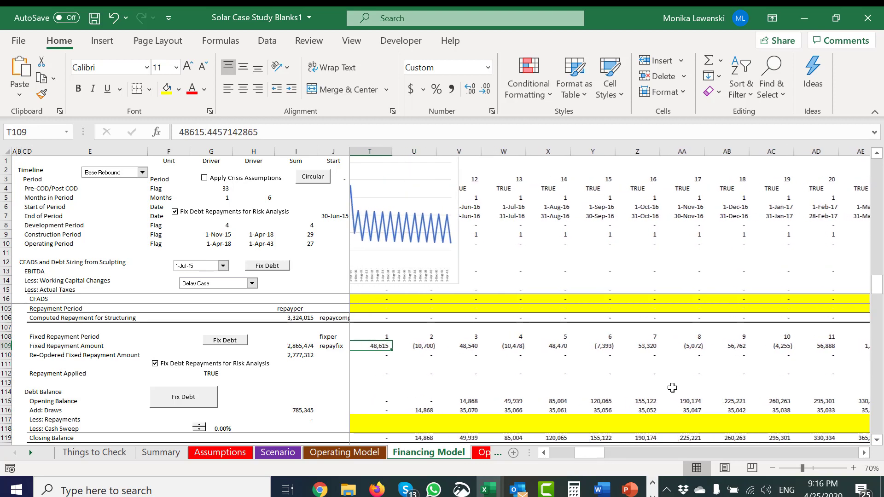
pyautogui.press('Down')
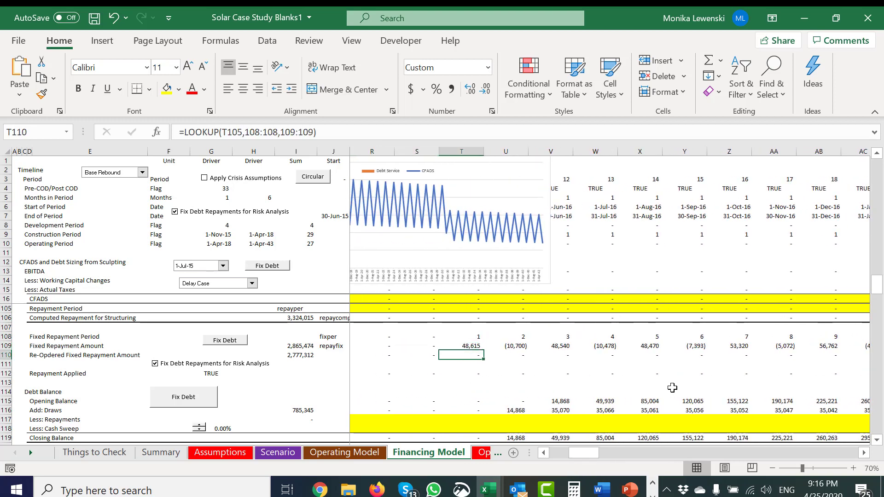
# Examine the Re-Ordered Fixed Repayment Amount row from fixed period 1 across to the first operating periods, columns AR and AS.
pyautogui.press('Right')
pyautogui.press('Right')
pyautogui.press('Right')
pyautogui.press('Right')
pyautogui.press('Right')
pyautogui.press('Right')
pyautogui.press('Right')
pyautogui.press('Right')
pyautogui.press('Right')
pyautogui.press('Right')
pyautogui.press('Right')
pyautogui.press('Right')
pyautogui.press('Right')
pyautogui.press('Right')
pyautogui.press('Right')
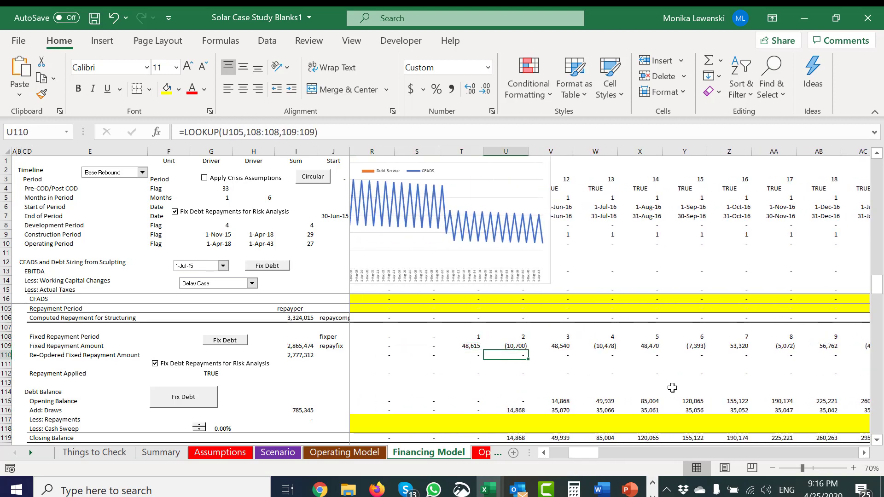
pyautogui.press('Right')
pyautogui.press('Right')
pyautogui.press('Right')
pyautogui.press('Right')
pyautogui.press('Right')
pyautogui.press('Right')
pyautogui.press('Right')
pyautogui.press('Right')
pyautogui.press('Right')
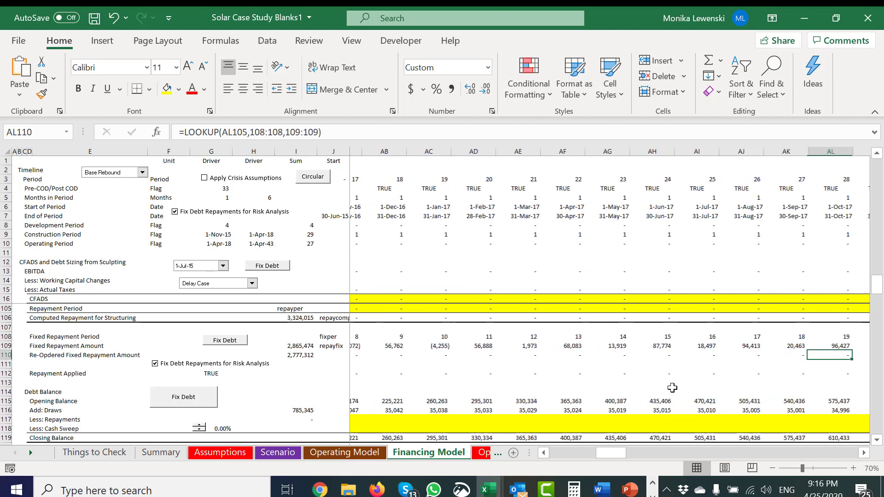
pyautogui.press('Right')
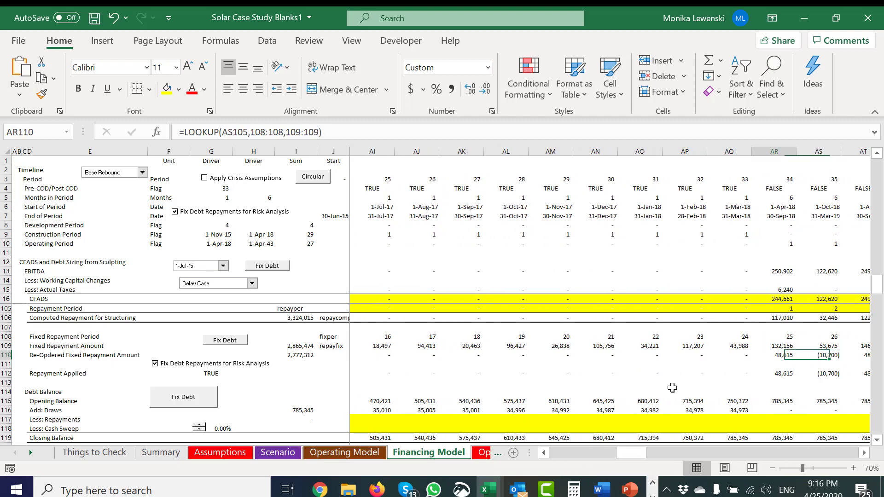
pyautogui.press('Left')
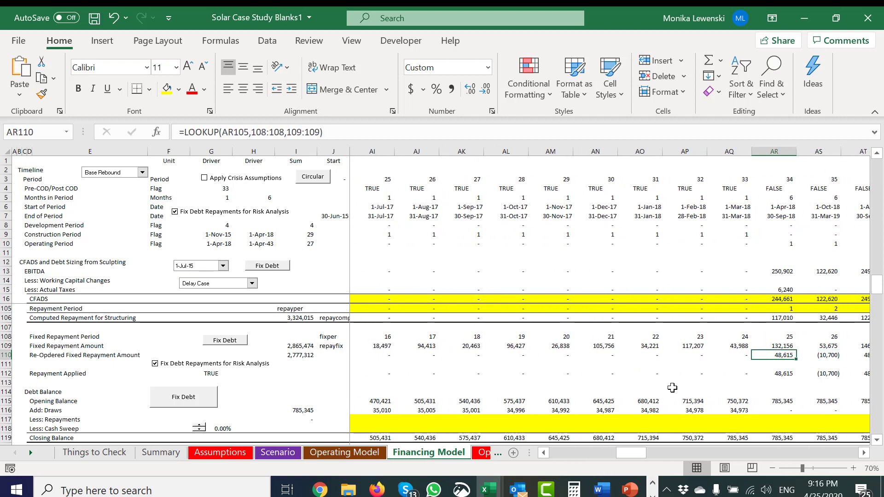
pyautogui.press('Left')
pyautogui.press('Left')
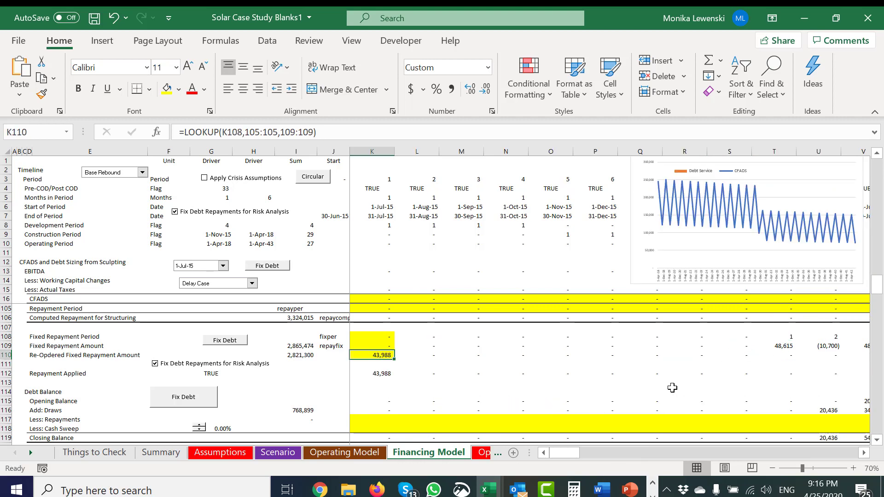
# Enter =LOOKUP(K105,108:108,109:109) in K110 of the Re-Ordered Fixed Repayment Amount row and fill it across all periods.
pyautogui.scroll(1, 367, 386)
pyautogui.write('=l')
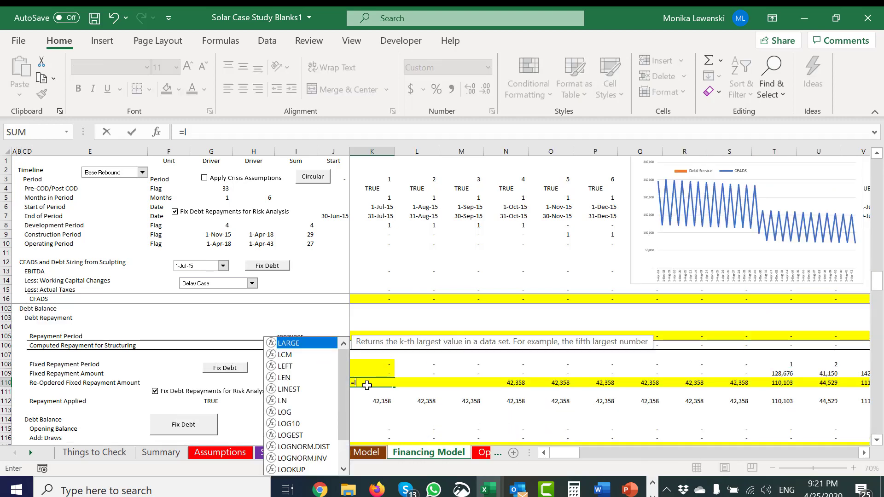
pyautogui.write('oo')
pyautogui.press('Tab')
pyautogui.press('Up')
pyautogui.press('Up')
pyautogui.press('Up')
pyautogui.press('Up')
pyautogui.press('Up')
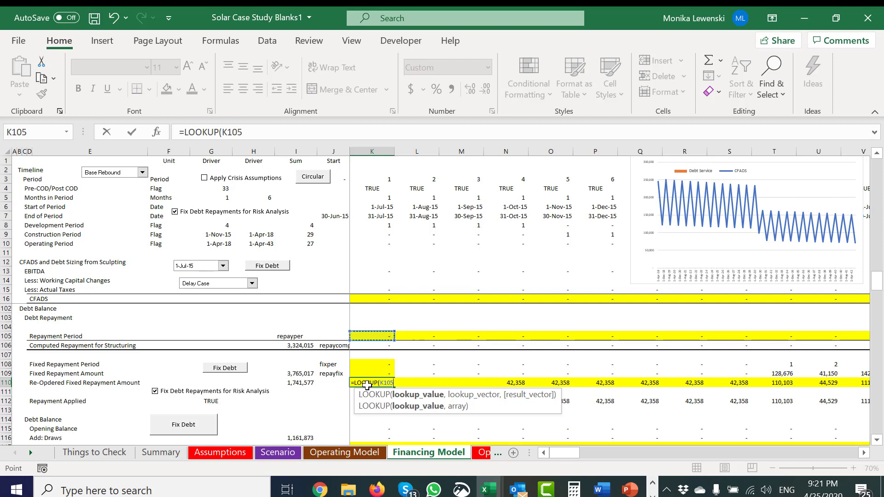
pyautogui.write(',')
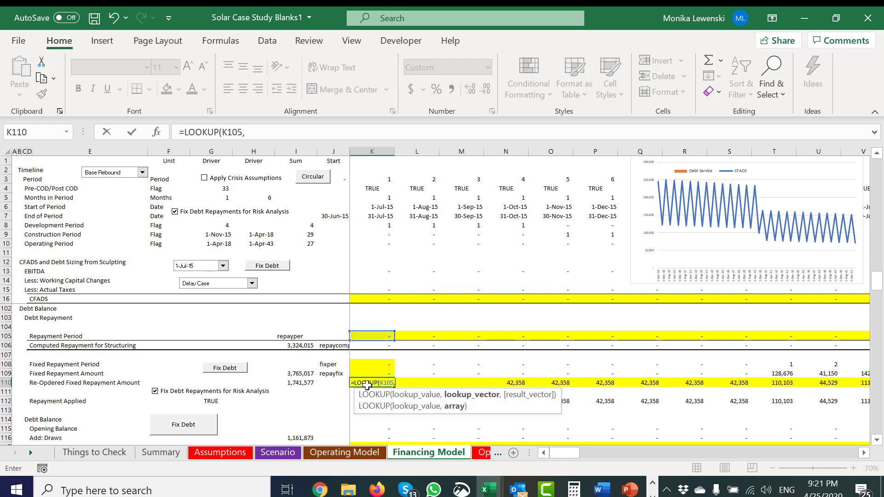
pyautogui.press('Up')
pyautogui.press('Up')
pyautogui.hotkey('shift', 'space')
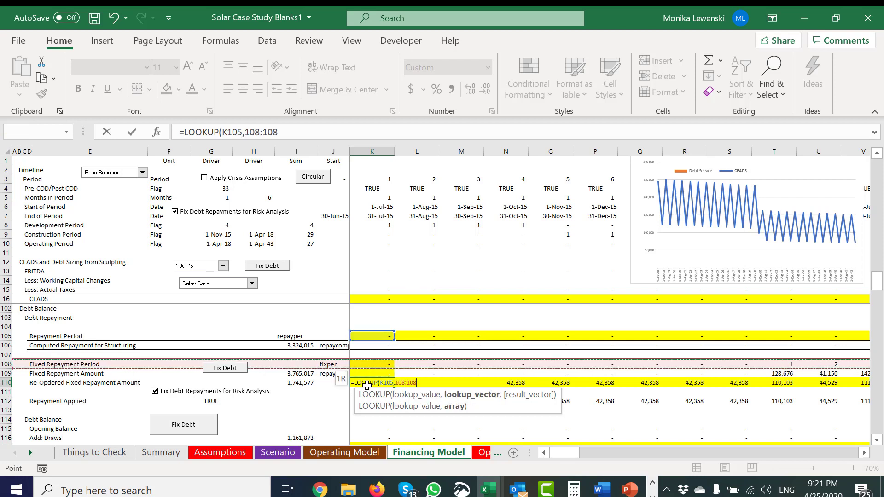
pyautogui.write(',')
pyautogui.press('Up')
pyautogui.press('Up')
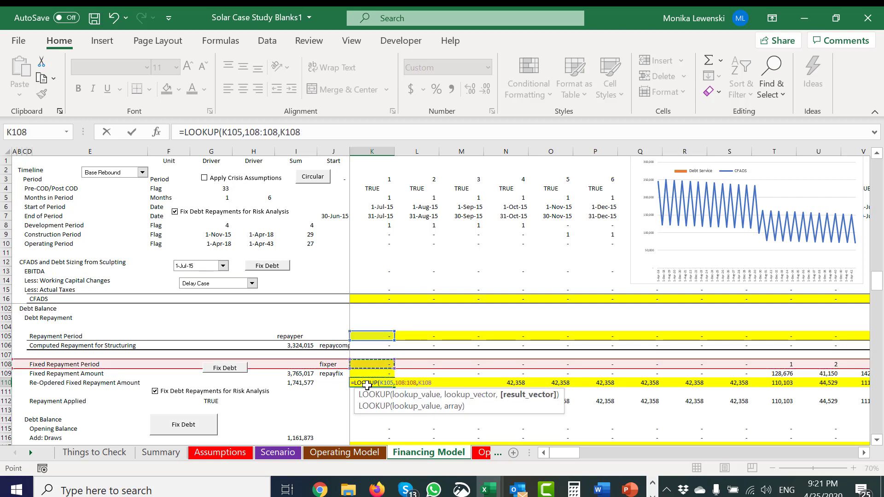
pyautogui.press('Down')
pyautogui.hotkey('shift', 'space')
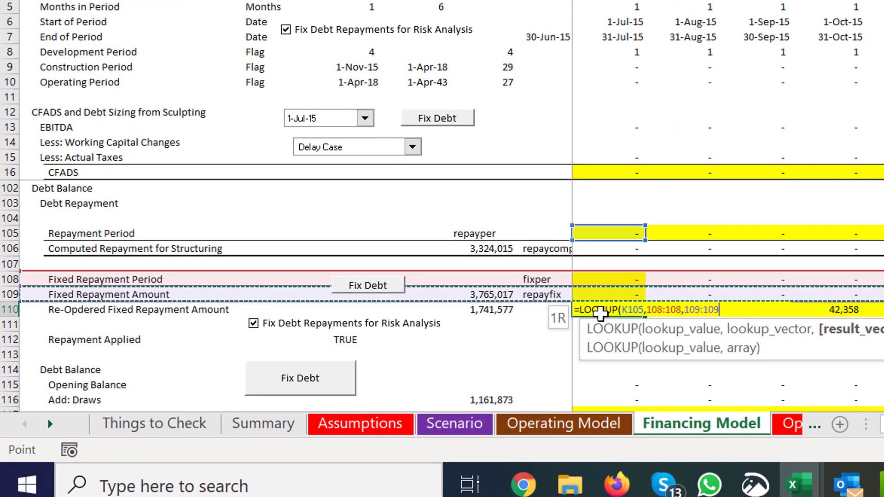
pyautogui.hotkey('ctrl', 'Return')
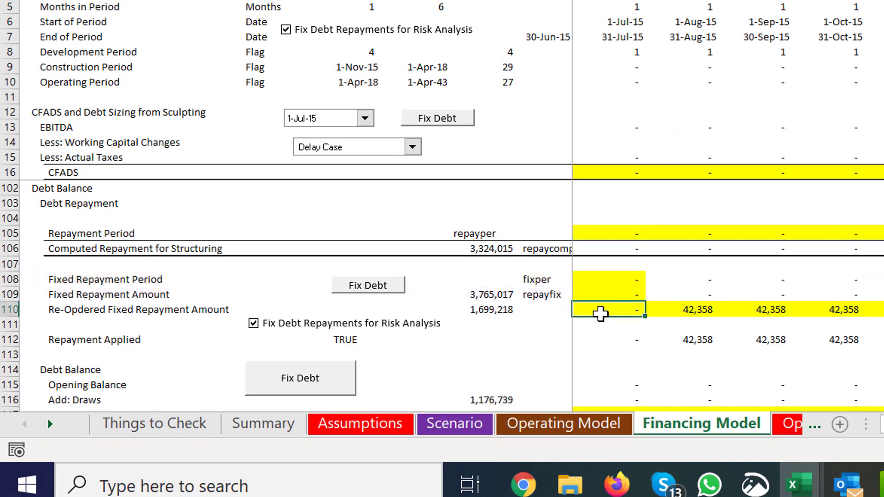
pyautogui.hotkey('ctrl', 'shift', 'Right')
pyautogui.click(600, 314)
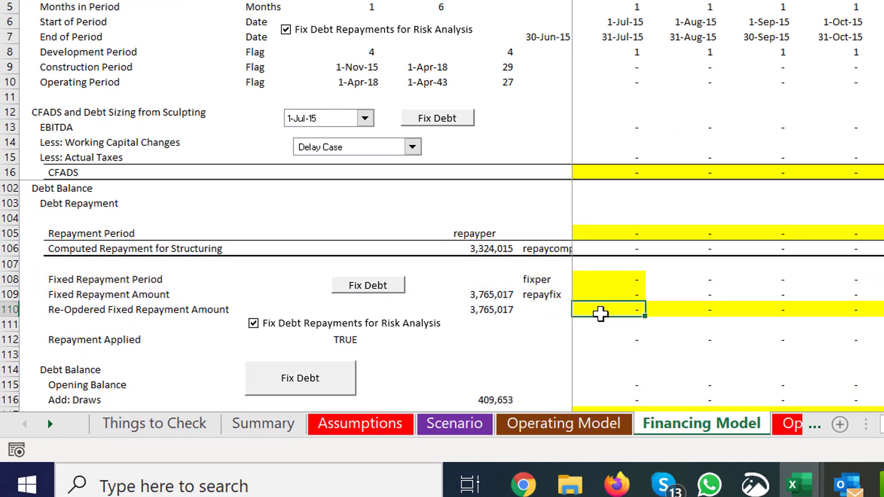
# Check the re-ordered repayments across to the first operating period in column AR, and review the lookup formula's references in K110.
pyautogui.press('Right')
pyautogui.press('Right')
pyautogui.press('Right')
pyautogui.press('Right')
pyautogui.press('Right')
pyautogui.press('Right')
pyautogui.press('Right')
pyautogui.press('Right')
pyautogui.press('Right')
pyautogui.press('Right')
pyautogui.press('Right')
pyautogui.press('Right')
pyautogui.press('Right')
pyautogui.press('Right')
pyautogui.press('Right')
pyautogui.press('Right')
pyautogui.press('Right')
pyautogui.press('Right')
pyautogui.press('Right')
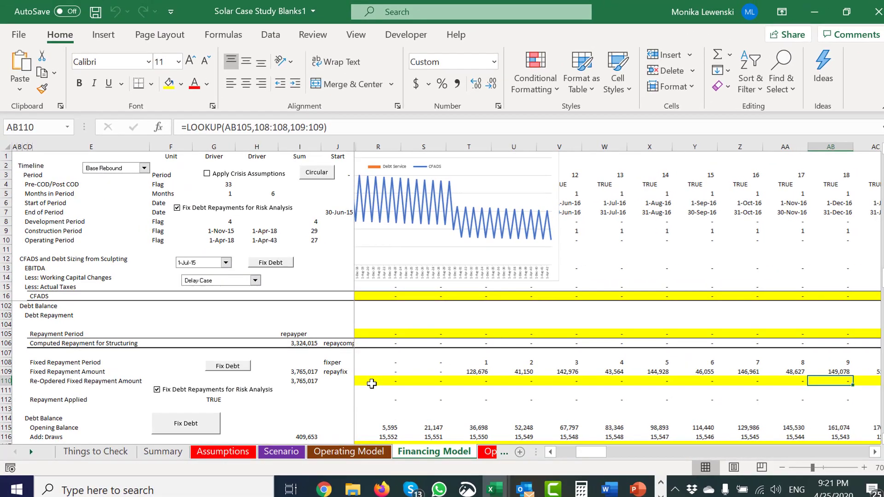
pyautogui.press('Right')
pyautogui.press('Right')
pyautogui.press('Right')
pyautogui.press('Right')
pyautogui.press('Right')
pyautogui.press('Right')
pyautogui.press('Right')
pyautogui.press('Right')
pyautogui.press('Right')
pyautogui.press('Right')
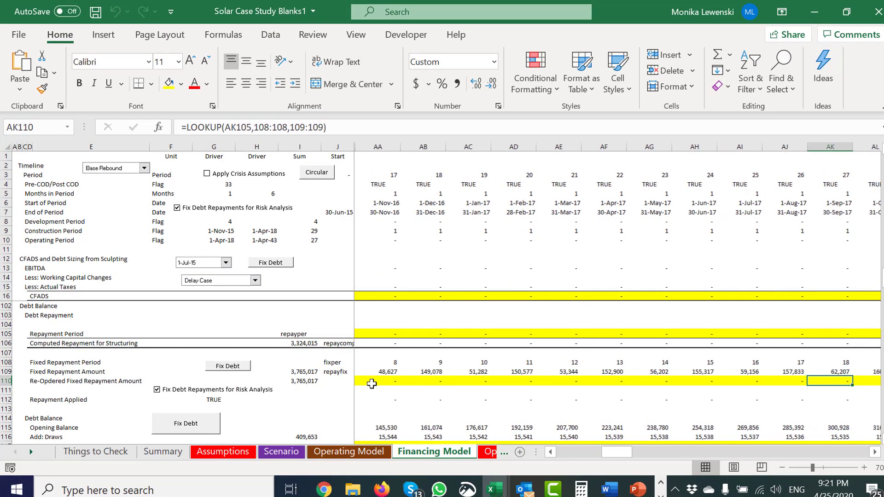
pyautogui.press('Right')
pyautogui.press('Right')
pyautogui.press('Right')
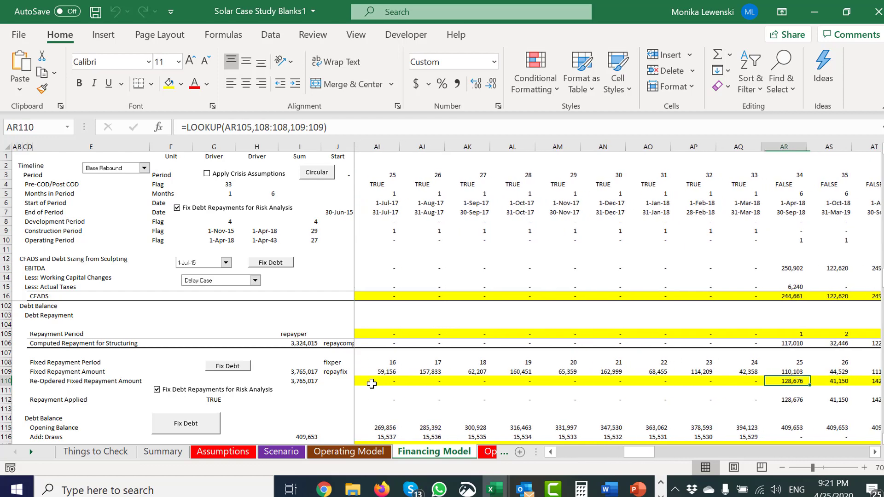
pyautogui.press('Left')
pyautogui.press('Left')
pyautogui.press('Home')
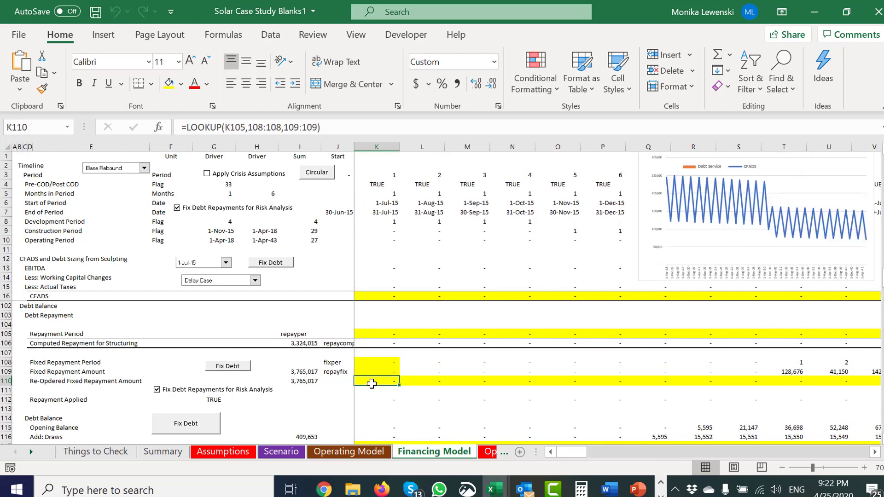
pyautogui.press('F2')
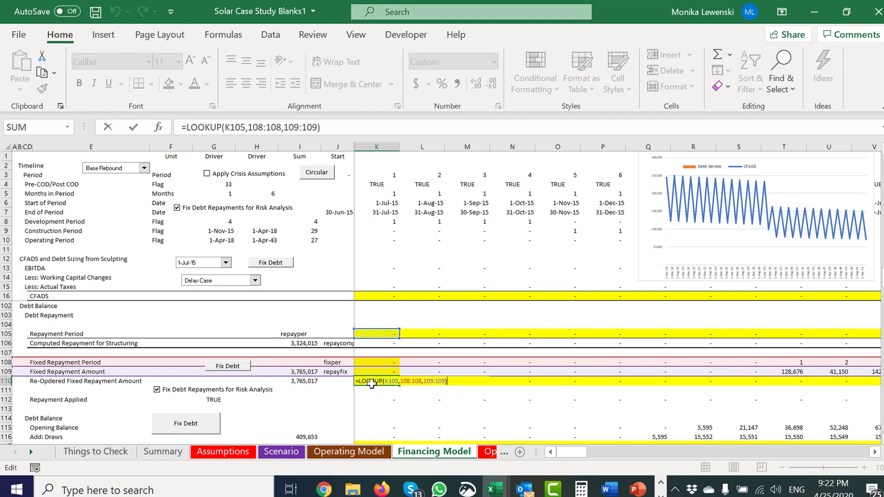
pyautogui.press('Escape')
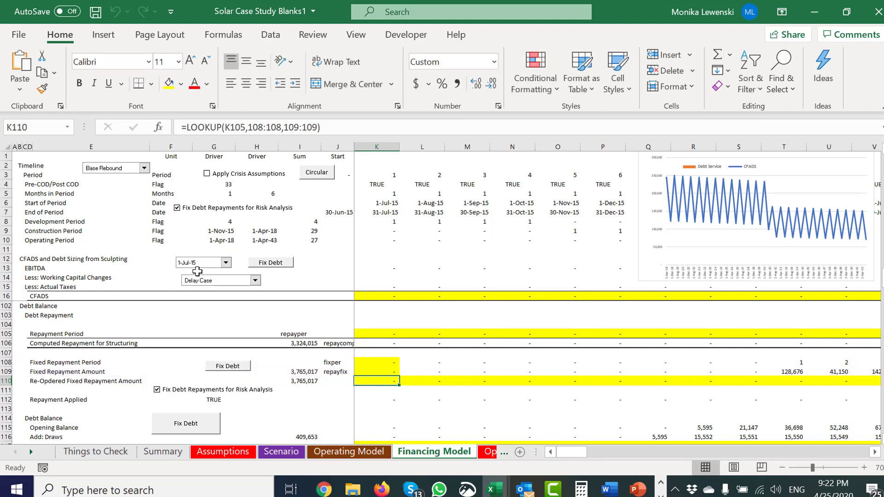
# Switch the scenario from Delay Case to Base Case.
pyautogui.click(201, 286)
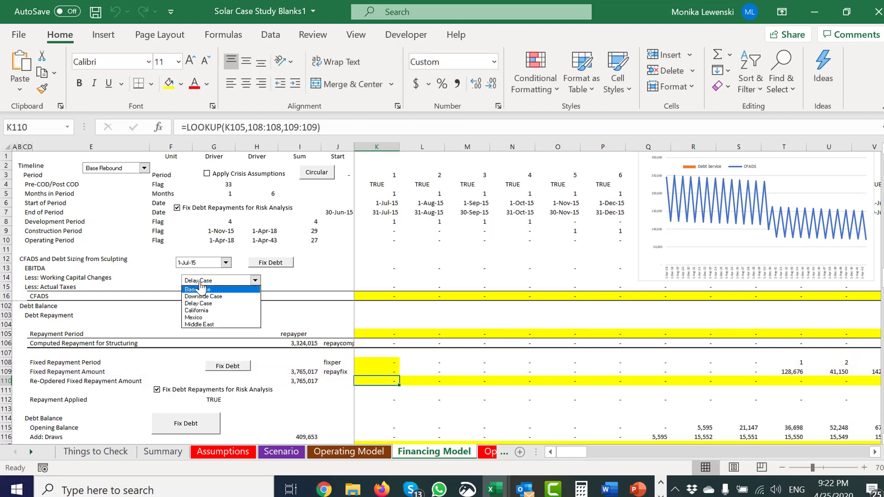
pyautogui.click(201, 291)
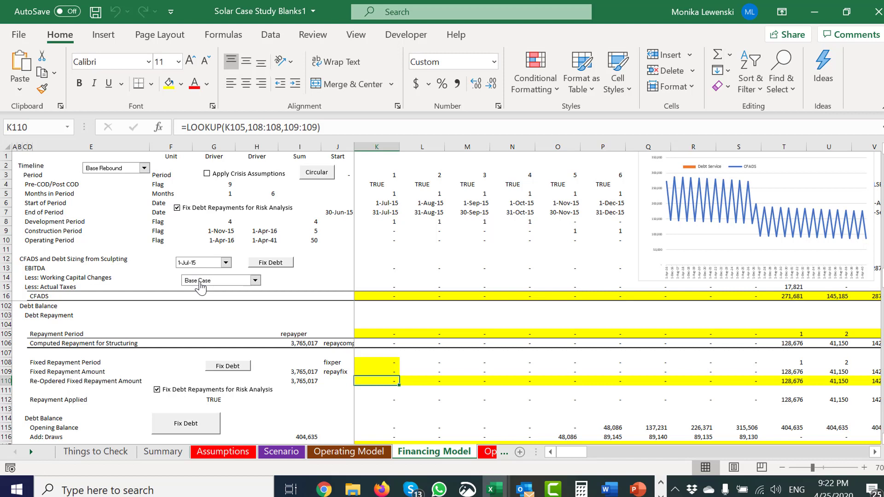
# Return the scenario to Delay Case and run the Circular macro to re-solve the model.
pyautogui.click(200, 283)
pyautogui.press('Down')
pyautogui.press('Down')
pyautogui.press('Return')
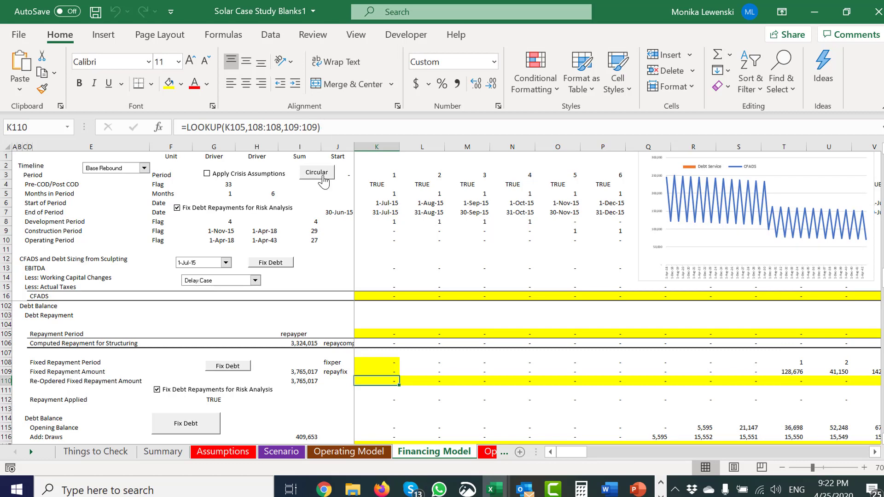
pyautogui.click(317, 172)
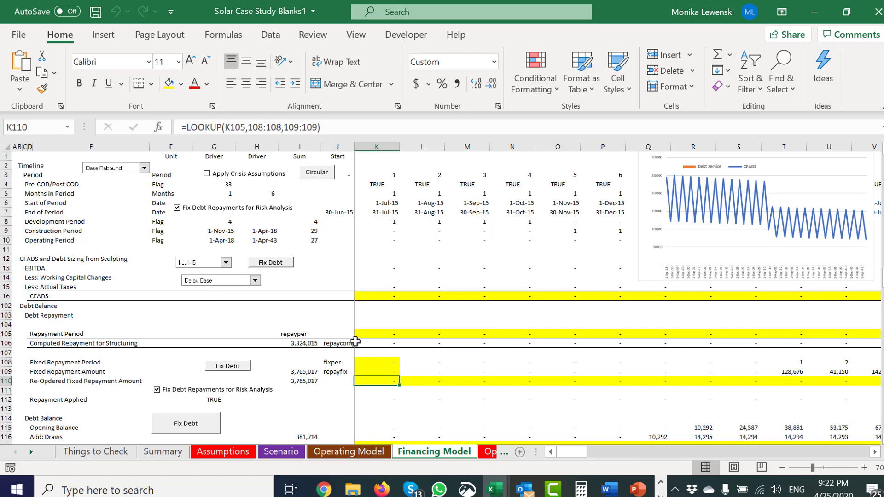
# Look back through the development, EPC and financing cost sections up to Total Direct Construction.
pyautogui.click(329, 319)
pyautogui.press('pageup')
pyautogui.press('pageup')
pyautogui.press('pageup')
pyautogui.press('pageup')
pyautogui.press('pageup')
pyautogui.press('pageup')
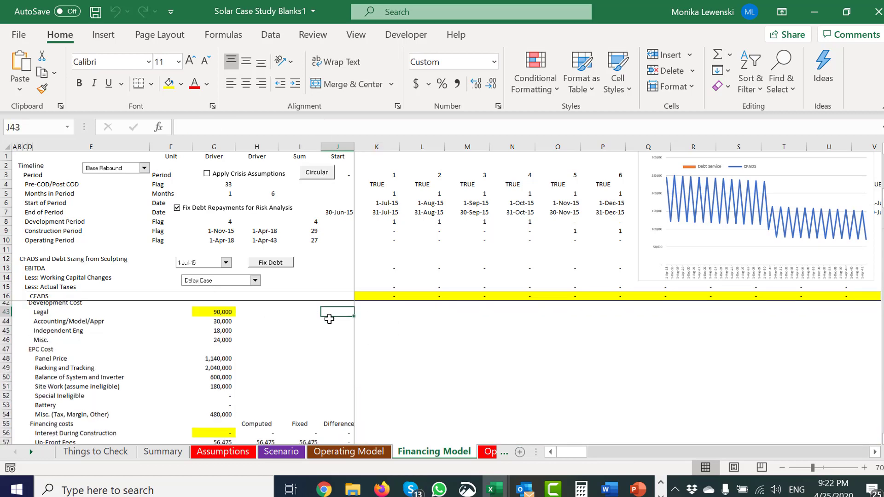
pyautogui.press('pagedown')
pyautogui.press('pageup')
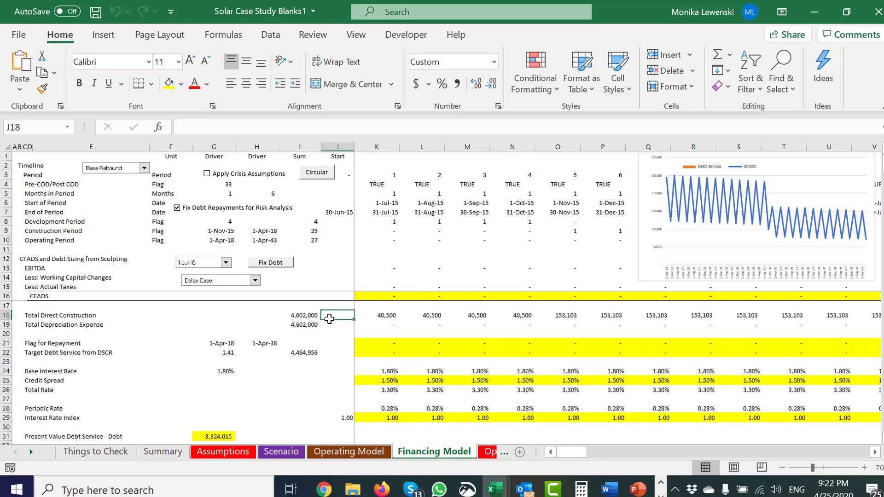
# Review the total funding needs, up-front equity and pro-rata funding sections down to the debt balance draws.
pyautogui.press('pagedown')
pyautogui.press('pagedown')
pyautogui.press('pagedown')
pyautogui.press('pagedown')
pyautogui.press('pagedown')
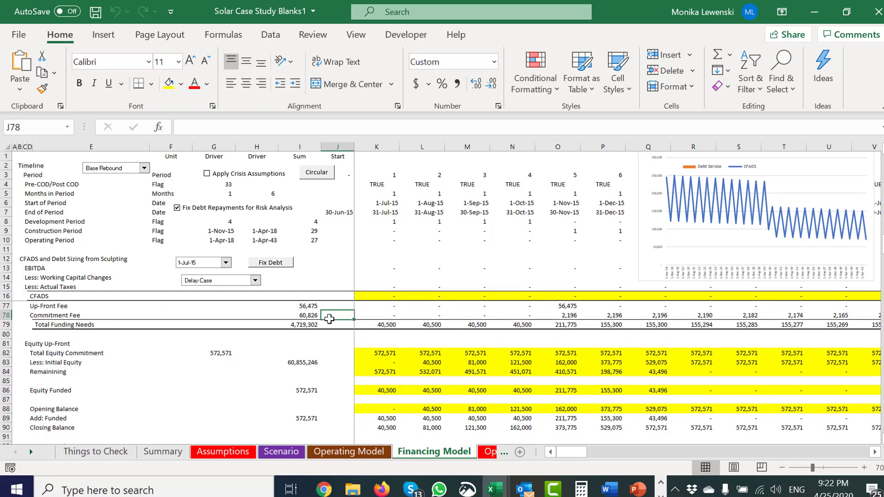
pyautogui.press('Down')
pyautogui.press('Down')
pyautogui.press('Down')
pyautogui.press('Down')
pyautogui.press('Down')
pyautogui.press('Down')
pyautogui.press('Down')
pyautogui.press('Down')
pyautogui.press('Down')
pyautogui.press('Down')
pyautogui.press('Down')
pyautogui.press('Down')
pyautogui.press('Down')
pyautogui.press('Down')
pyautogui.press('Down')
pyautogui.press('Down')
pyautogui.press('Down')
pyautogui.press('Down')
pyautogui.press('Down')
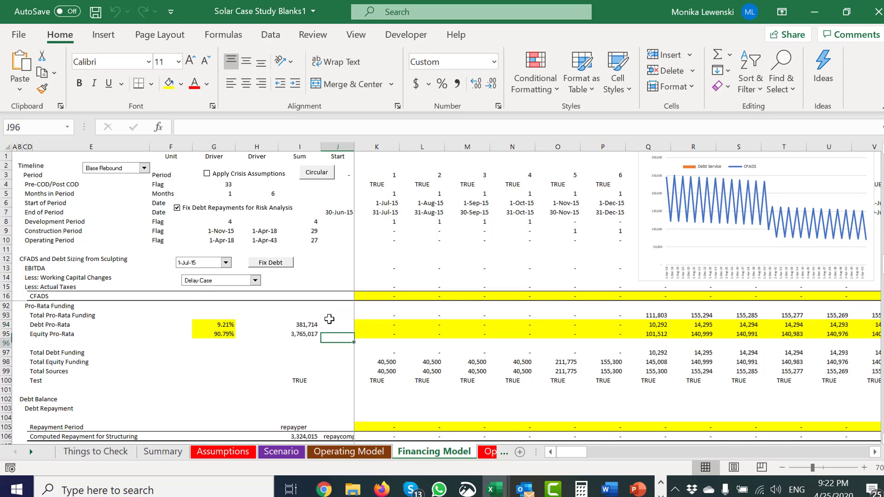
pyautogui.press('Down')
pyautogui.press('Down')
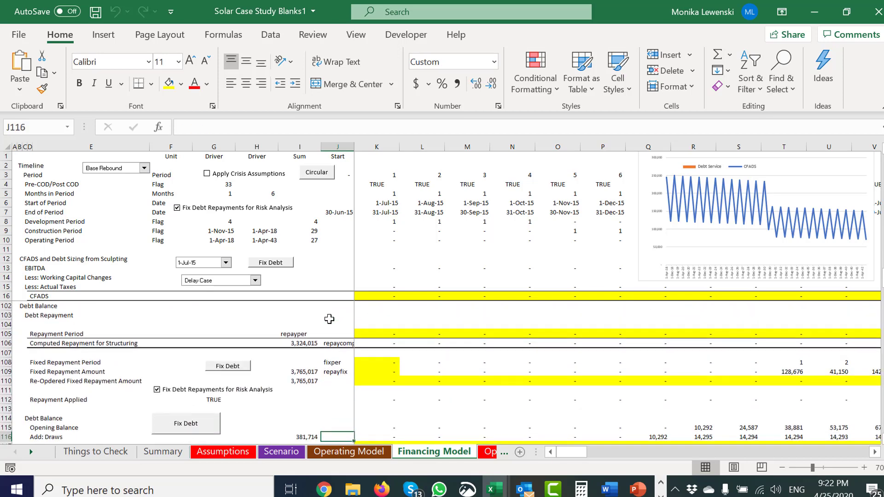
# Examine the re-ordered repayment, Repayment Applied and debt balance rows, including draws, repayments and cash sweep.
pyautogui.press('Up')
pyautogui.press('Up')
pyautogui.press('Up')
pyautogui.press('Up')
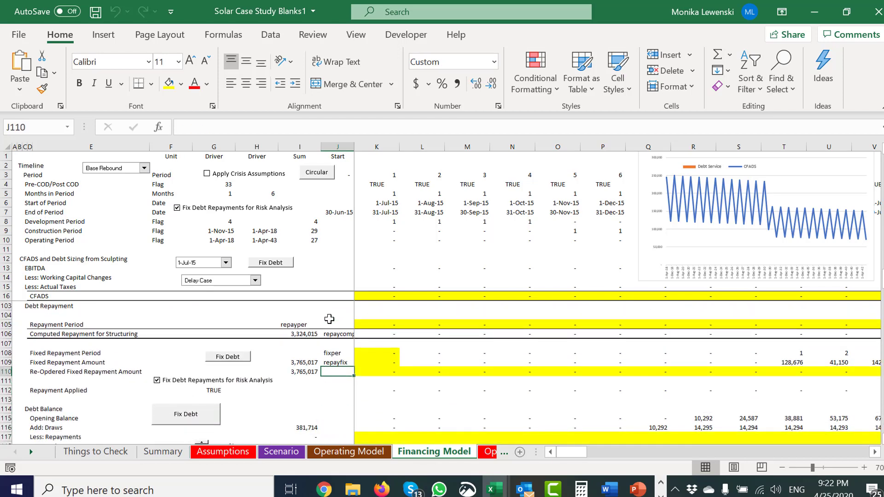
pyautogui.press('Down')
pyautogui.press('Down')
pyautogui.press('Down')
pyautogui.press('Down')
pyautogui.press('Down')
pyautogui.press('Down')
pyautogui.press('Down')
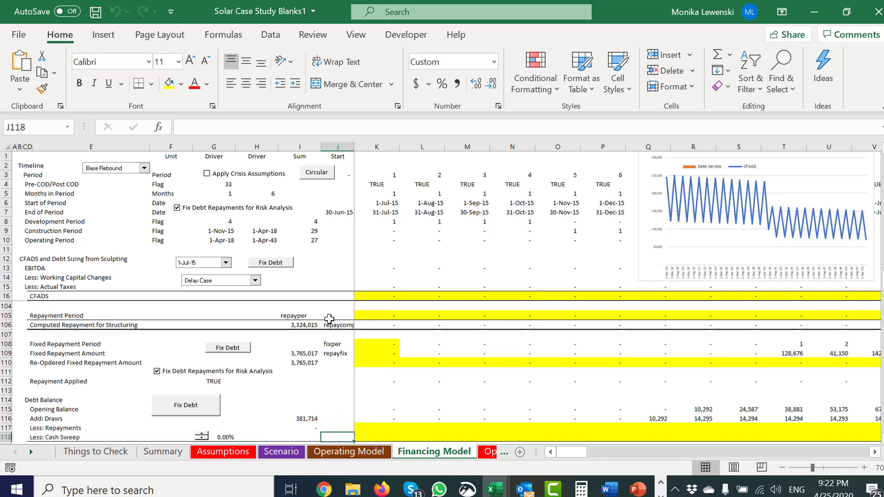
pyautogui.press('Right')
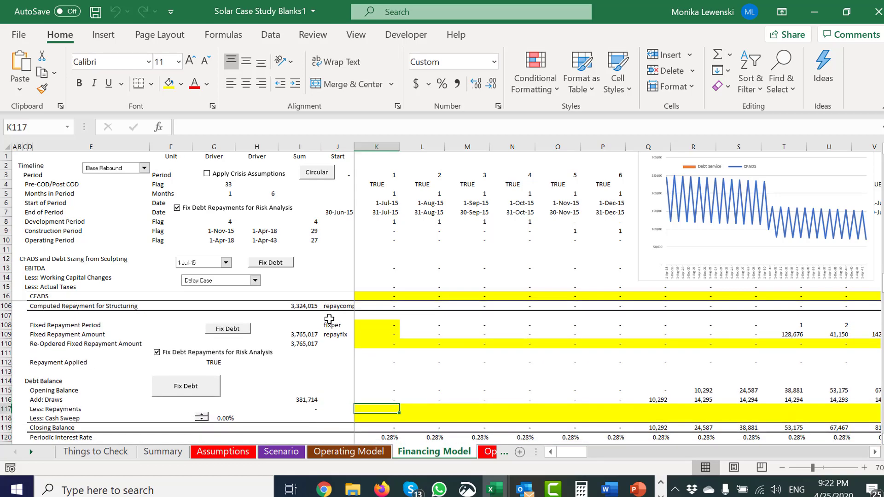
pyautogui.press('Up')
pyautogui.press('Up')
pyautogui.press('Up')
pyautogui.press('Up')
pyautogui.press('Up')
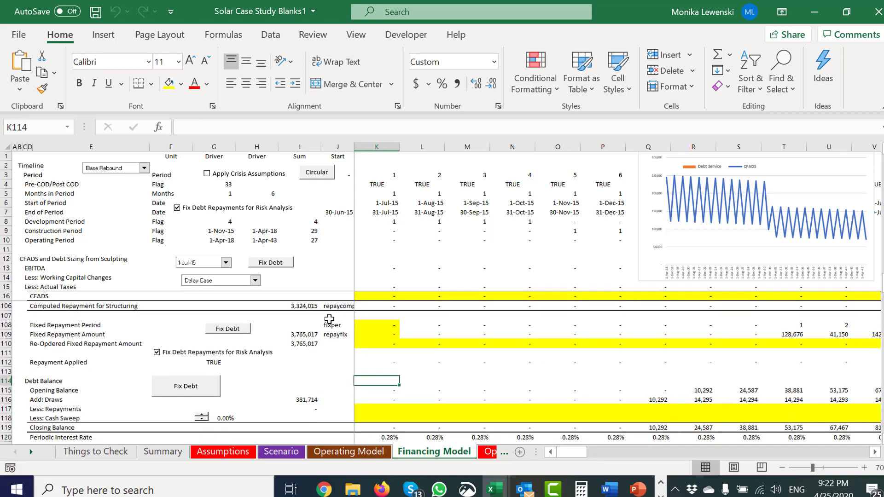
# Inspect the Repayment Applied switch formula in G112 and turn off Fix Debt Repayments for Risk Analysis.
pyautogui.press('Left')
pyautogui.press('Left')
pyautogui.press('Left')
pyautogui.press('Left')
pyautogui.press('F2')
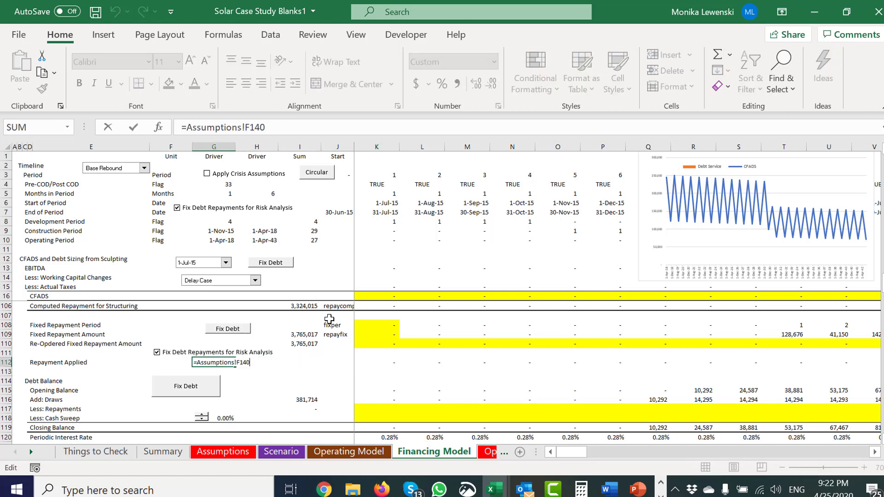
pyautogui.press('Escape')
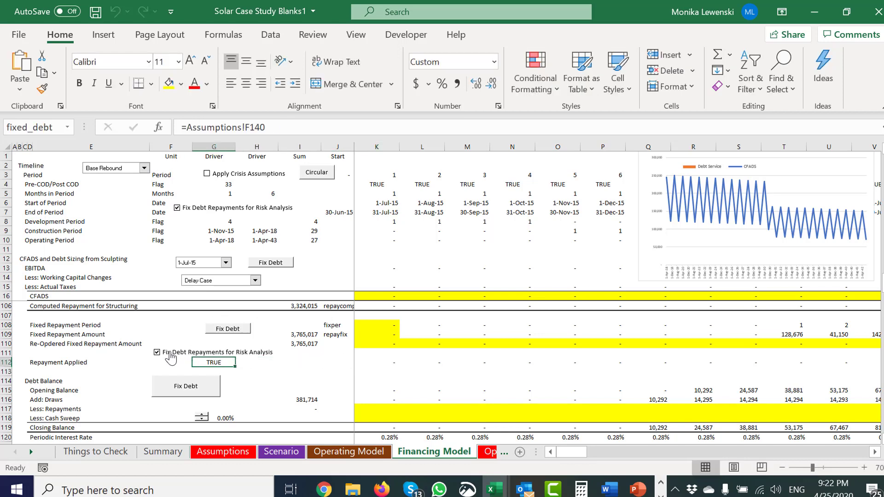
pyautogui.click(165, 353)
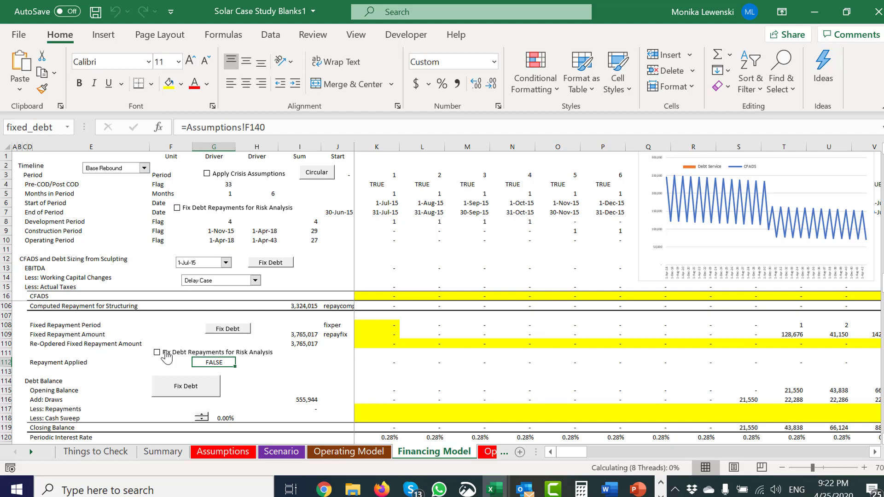
# Toggle the Fix Debt Repayments for Risk Analysis switch and leave it turned on.
pyautogui.click(164, 353)
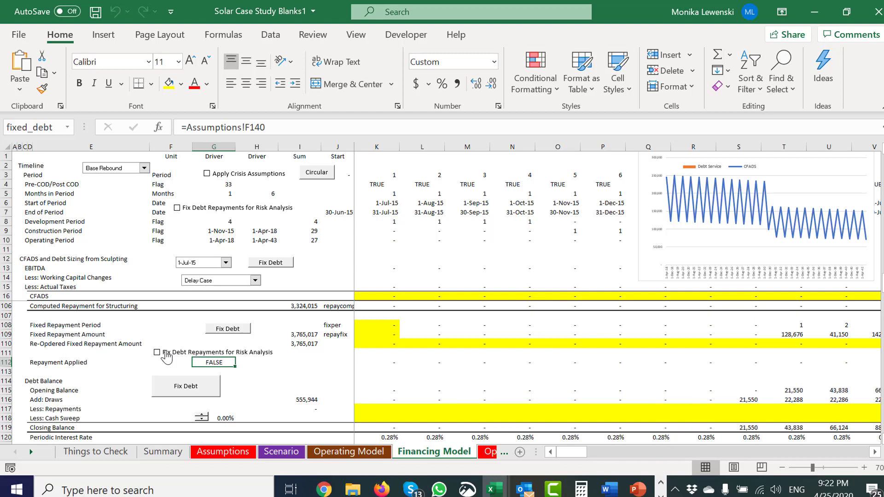
pyautogui.click(165, 352)
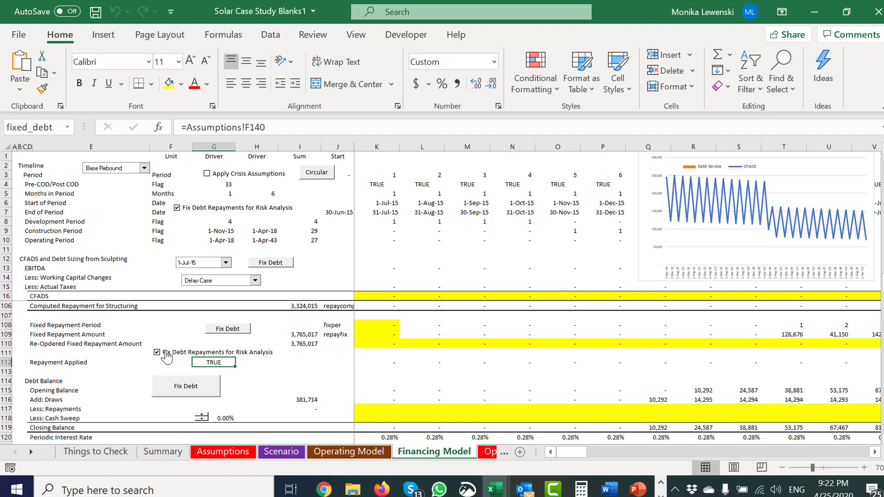
pyautogui.click(166, 354)
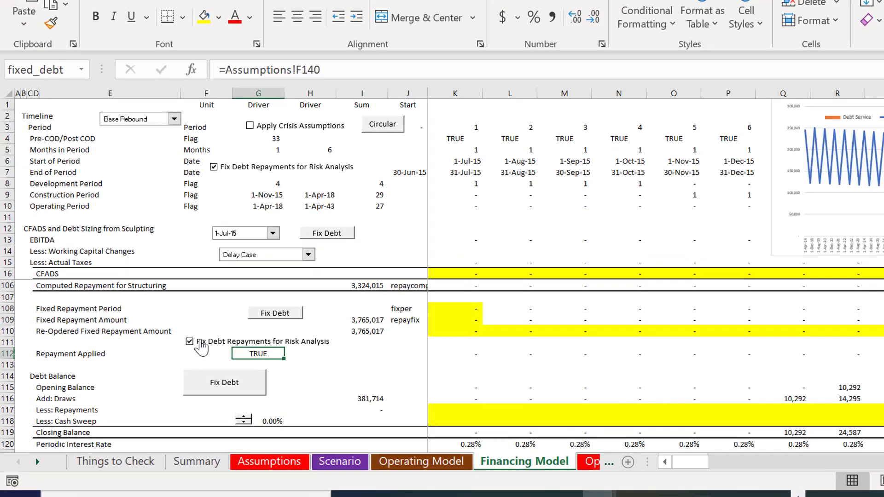
pyautogui.click(165, 353)
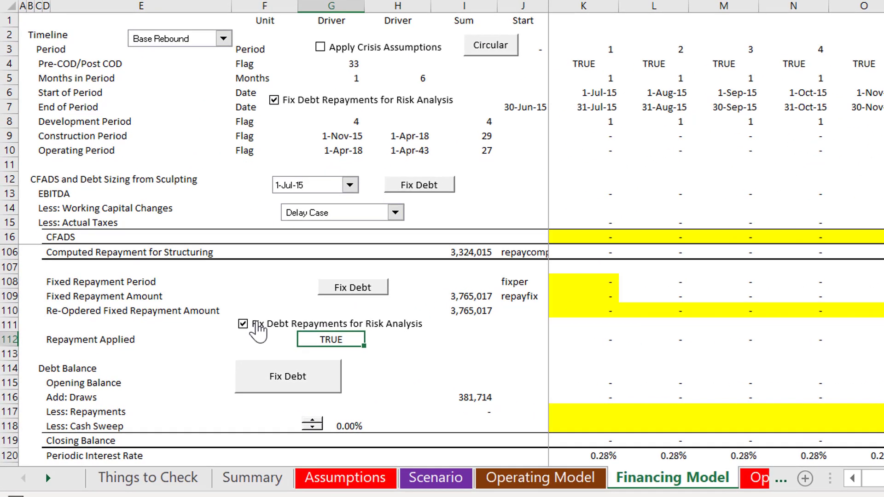
# Enter =IF(fixed_debt,K110,K106) in the Repayment Applied cell K112 and copy it across the row.
pyautogui.click(617, 341)
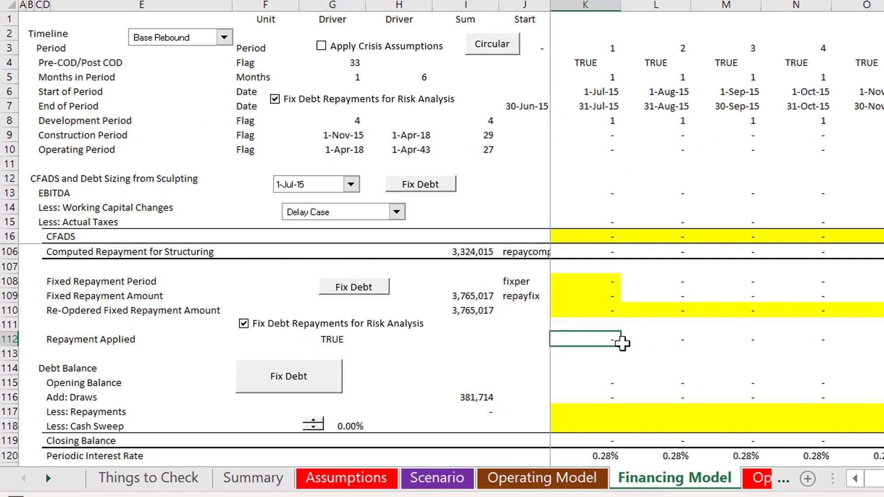
pyautogui.write('=if(')
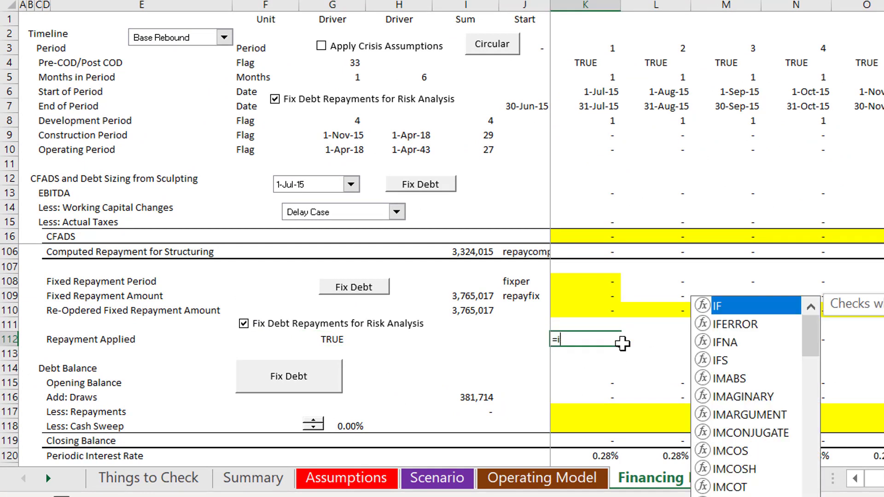
pyautogui.press('Left')
pyautogui.press('Left')
pyautogui.press('Left')
pyautogui.press('Left')
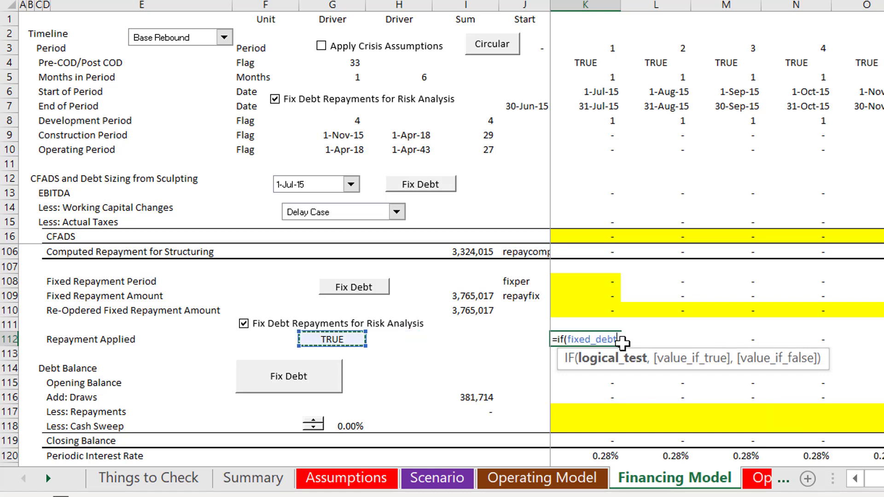
pyautogui.write(',')
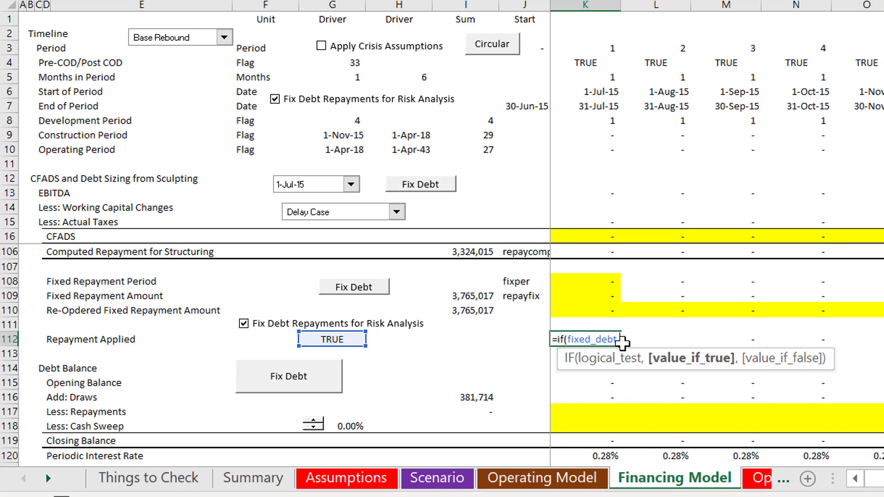
pyautogui.press('Up')
pyautogui.press('Up')
pyautogui.write(',')
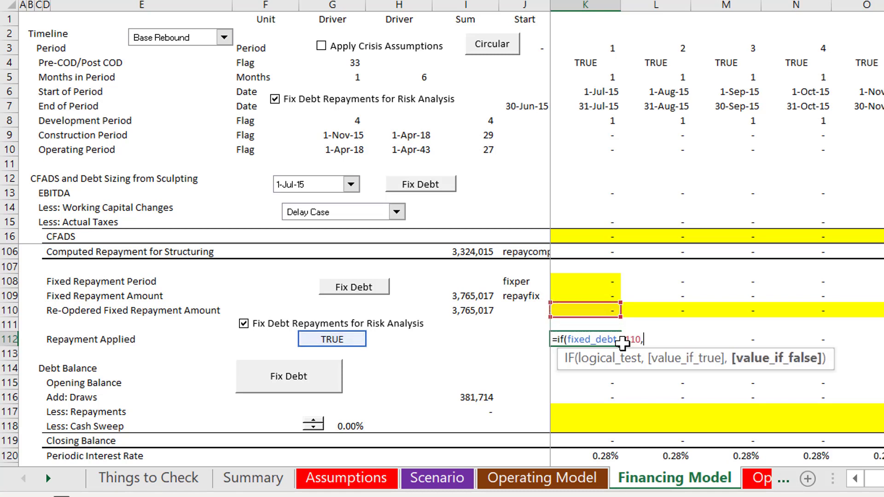
pyautogui.press('Up')
pyautogui.press('Up')
pyautogui.press('Up')
pyautogui.press('Up')
pyautogui.press('Up')
pyautogui.press('Up')
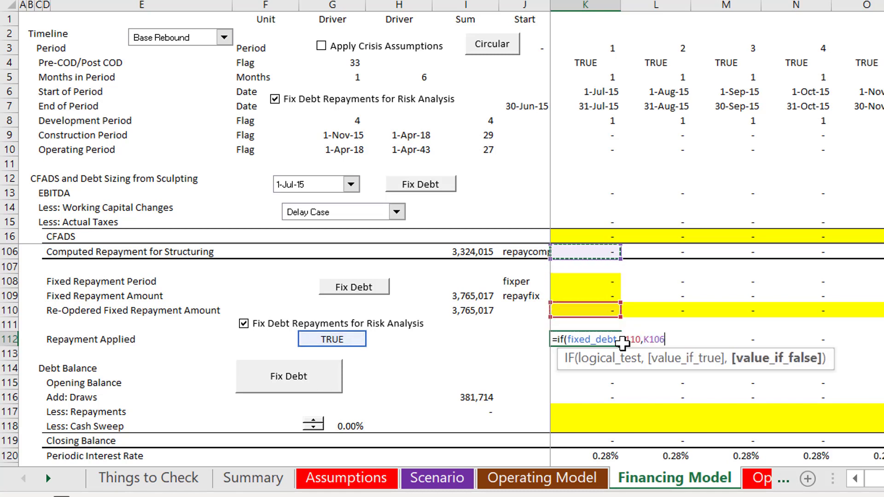
pyautogui.write(')')
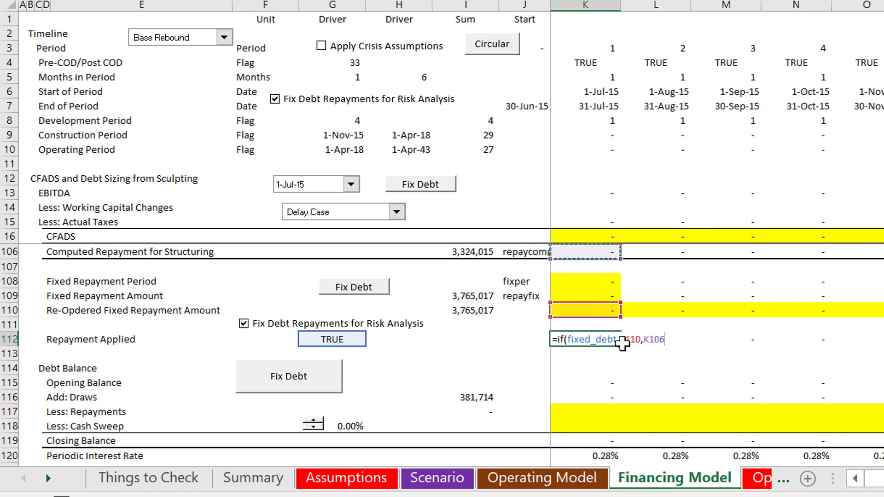
pyautogui.press('Return')
pyautogui.press('Up')
pyautogui.hotkey('ctrl', 'shift', 'Right')
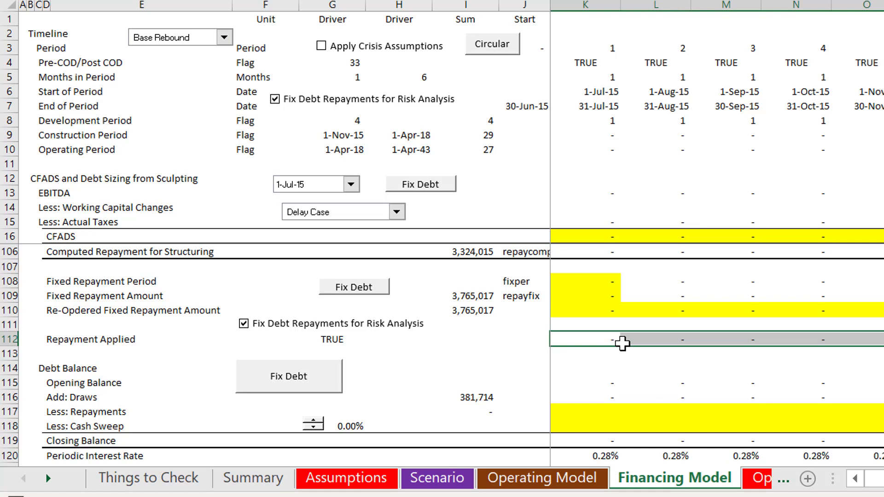
# Remove the large Fix Debt button that sits beside the Debt Balance heading.
pyautogui.press('Down')
pyautogui.press('Down')
pyautogui.press('Down')
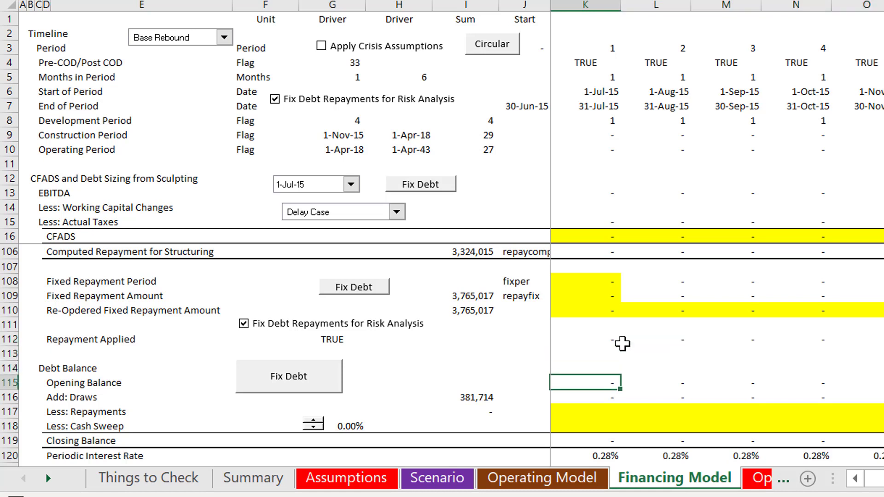
pyautogui.press('Down')
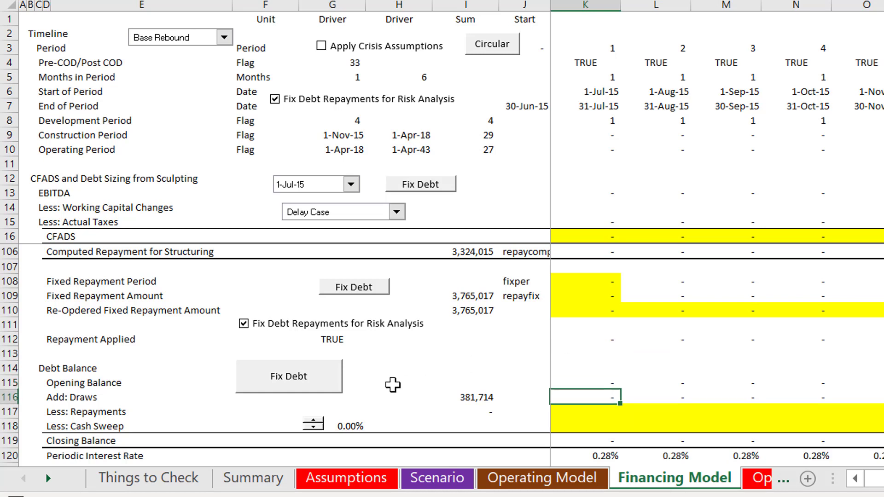
pyautogui.rightClick(329, 391)
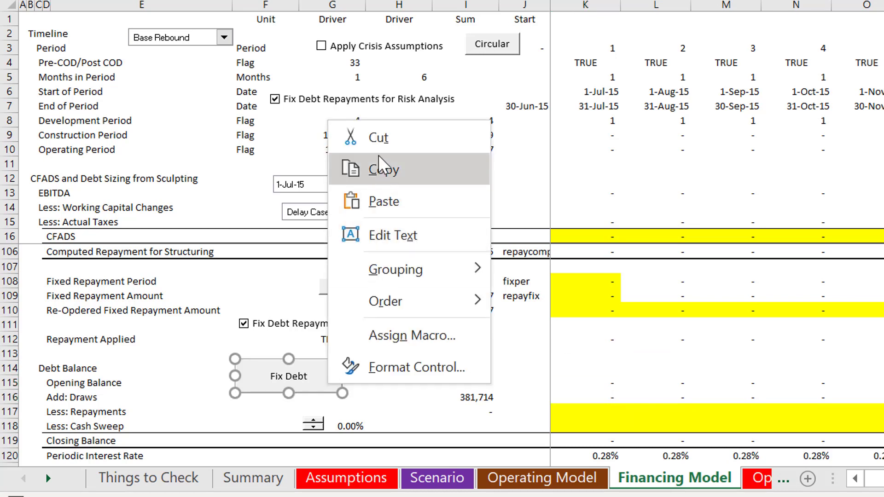
pyautogui.press('Escape')
pyautogui.press('Escape')
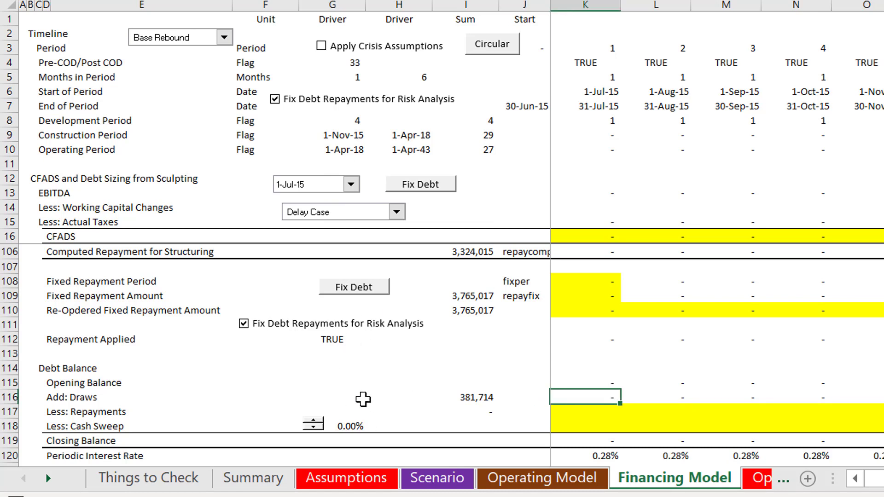
# Inspect the debt balance formulas for Opening Balance in K115 and Add: Draws in K116.
pyautogui.press('F2')
pyautogui.press('Escape')
pyautogui.press('Up')
pyautogui.press('F2')
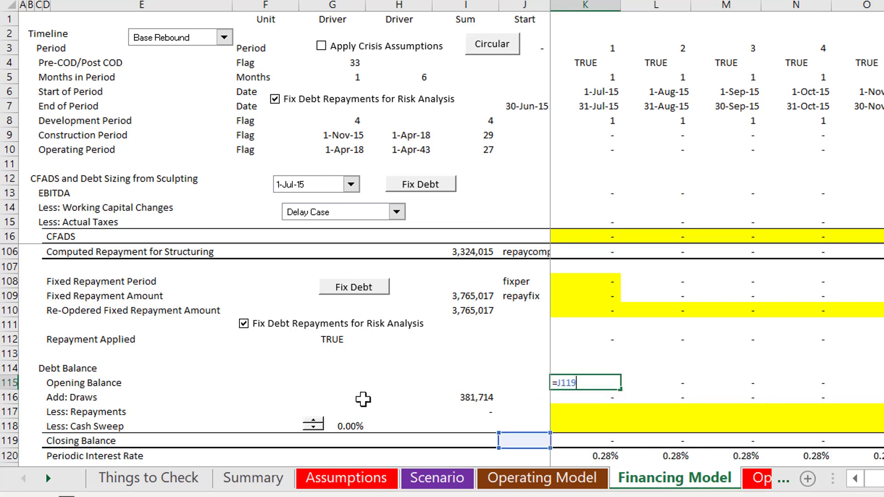
pyautogui.press('Escape')
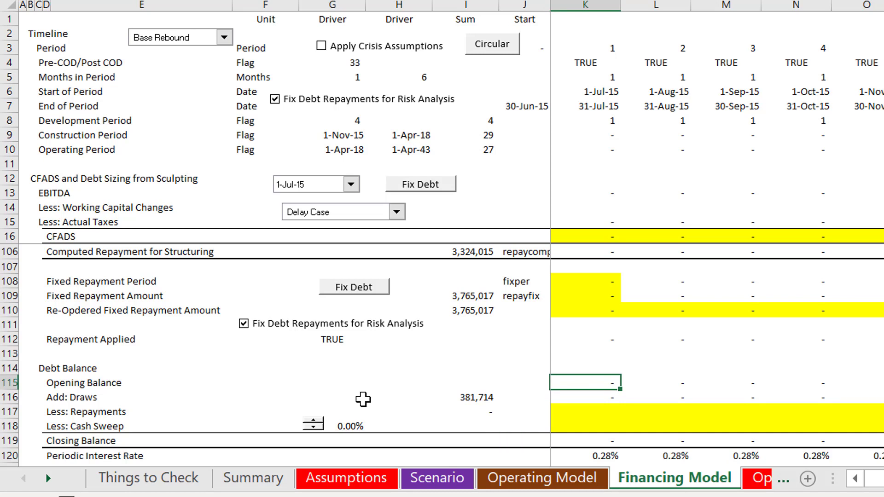
pyautogui.press('F2')
pyautogui.press('Escape')
pyautogui.press('Down')
pyautogui.press('F2')
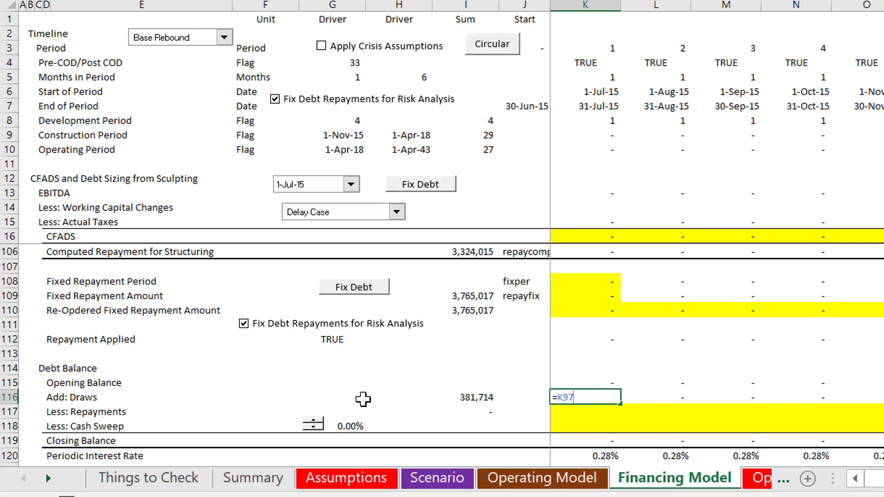
pyautogui.press('Escape')
# Trace the Add: Draws formula back to Total Debt Funding in row 97 and look along its periods.
pyautogui.hotkey('ctrl', '[')
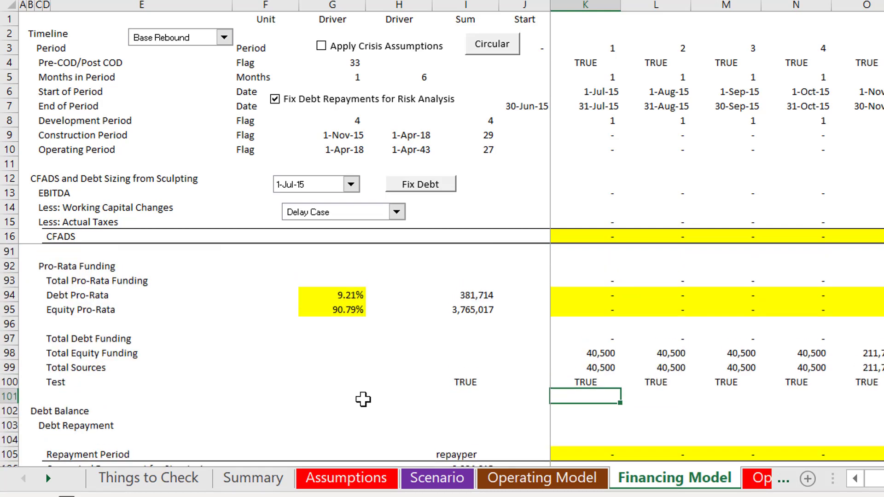
pyautogui.press('Down')
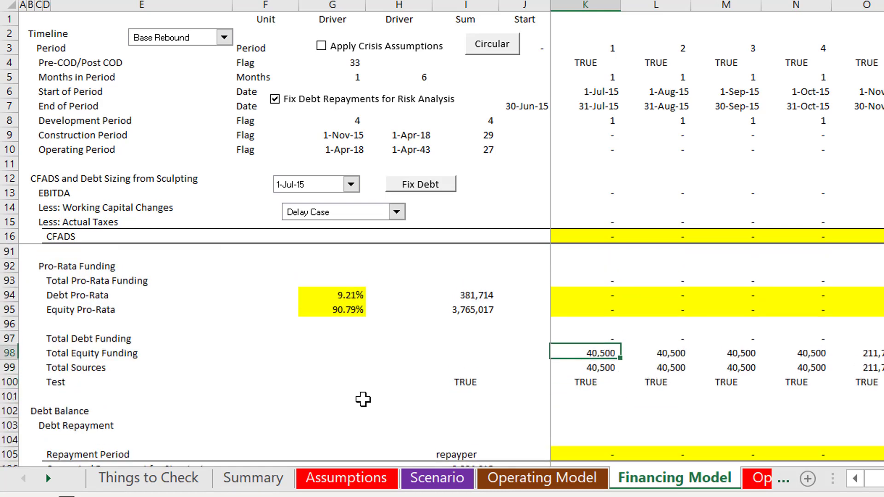
pyautogui.press('Up')
pyautogui.press('Right')
pyautogui.press('Right')
pyautogui.press('Right')
pyautogui.press('Right')
pyautogui.press('Right')
pyautogui.press('Right')
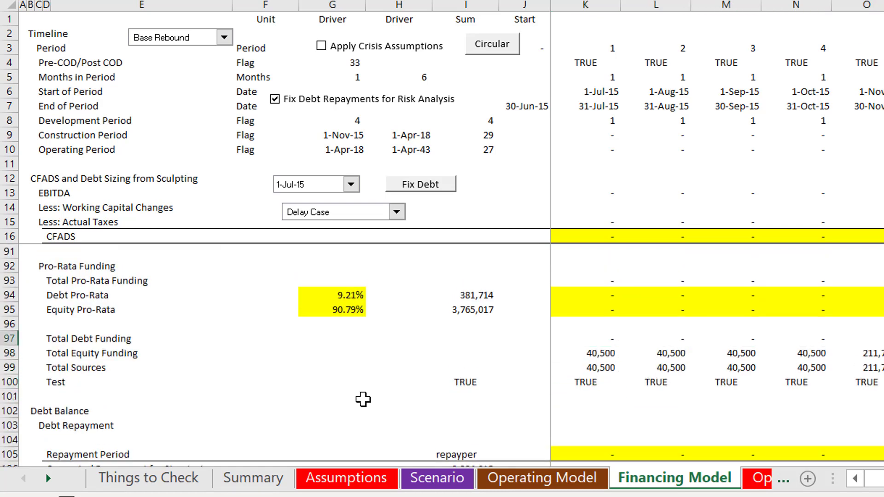
pyautogui.press('pagedown')
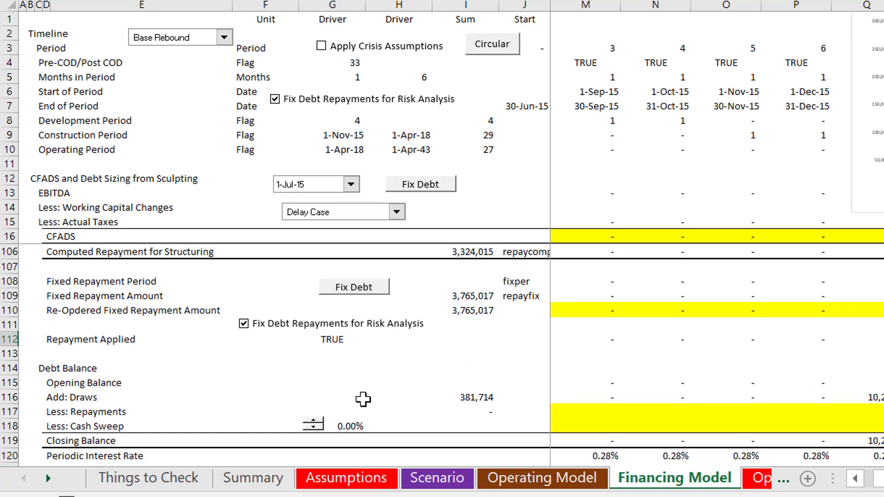
# Review the debt balance, interest, up-front fee and commitment fee rows down to the Default section.
pyautogui.press('Down')
pyautogui.press('Left')
pyautogui.press('Left')
pyautogui.press('Left')
pyautogui.press('Left')
pyautogui.press('Left')
pyautogui.press('Left')
pyautogui.press('Left')
pyautogui.press('Left')
pyautogui.press('Down')
pyautogui.press('Down')
pyautogui.press('Down')
pyautogui.press('Down')
pyautogui.press('Down')
pyautogui.press('Down')
pyautogui.press('Down')
pyautogui.press('Down')
pyautogui.press('Down')
pyautogui.press('Down')
pyautogui.press('Down')
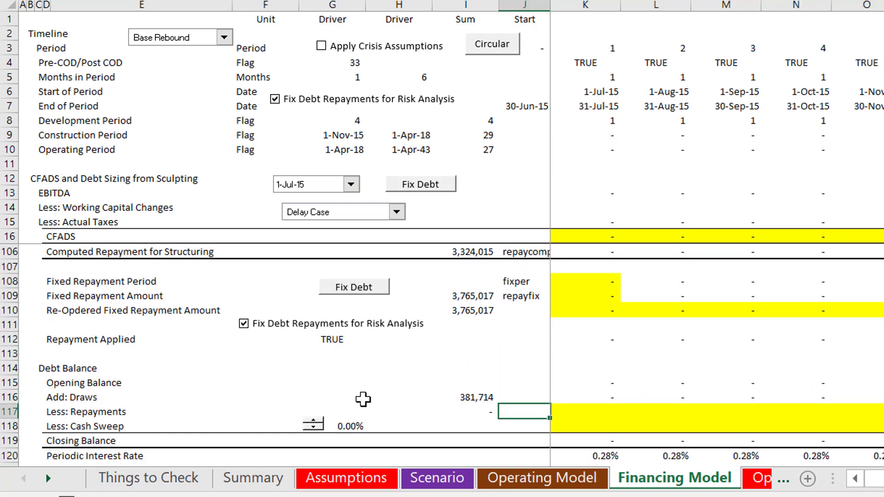
pyautogui.press('Down')
pyautogui.press('Down')
pyautogui.press('Down')
pyautogui.press('Down')
pyautogui.press('Down')
pyautogui.press('Down')
pyautogui.press('Down')
pyautogui.press('Down')
pyautogui.press('Down')
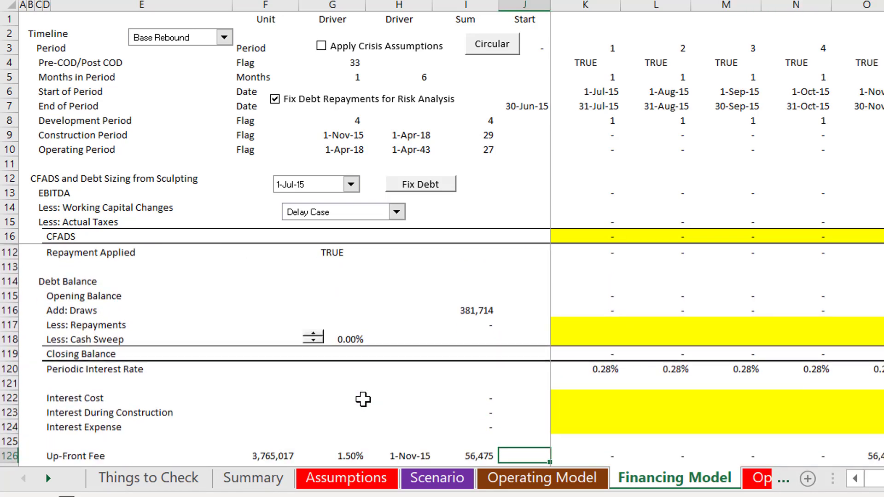
pyautogui.press('Down')
pyautogui.press('Down')
pyautogui.press('Down')
pyautogui.press('Down')
pyautogui.press('Down')
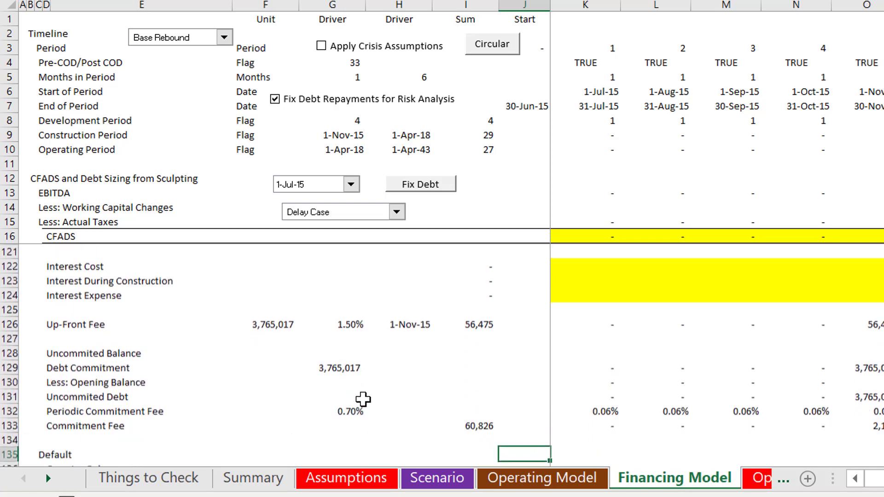
pyautogui.press('pageup')
pyautogui.press('Down')
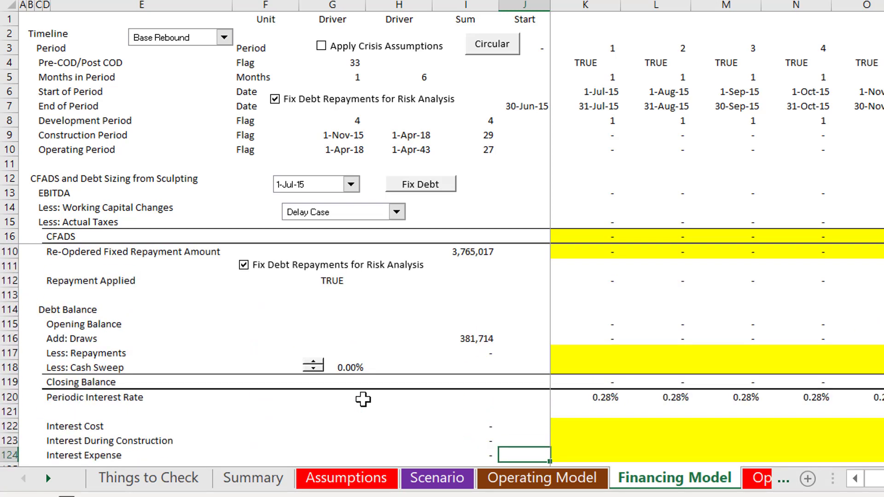
# Enter =MIN(K112,K115) in the Less: Repayments cell K117 to cap repayments at the opening balance.
pyautogui.press('Up')
pyautogui.press('Up')
pyautogui.press('Up')
pyautogui.press('Up')
pyautogui.press('Up')
pyautogui.press('Up')
pyautogui.press('Up')
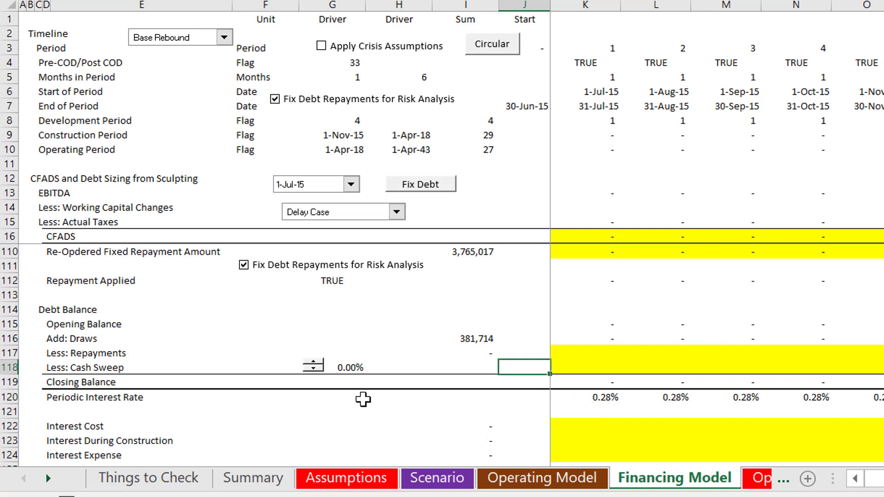
pyautogui.press('Right')
pyautogui.press('Right')
pyautogui.press('Left')
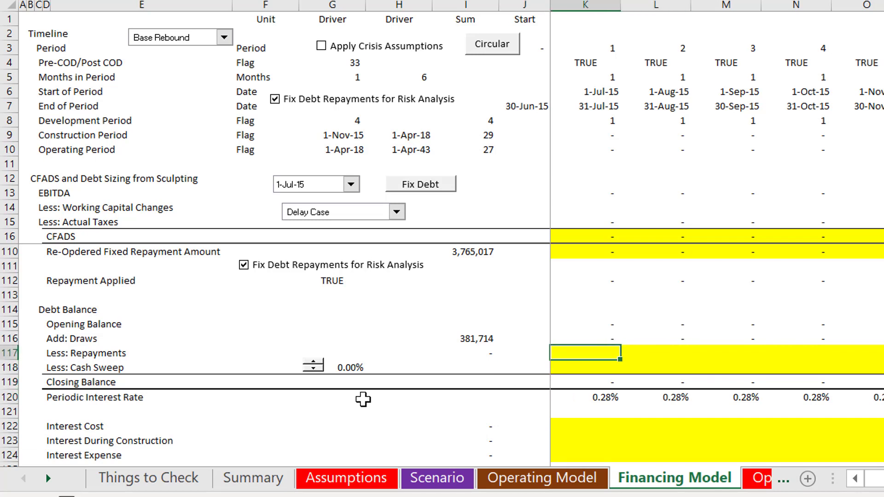
pyautogui.write('=min(')
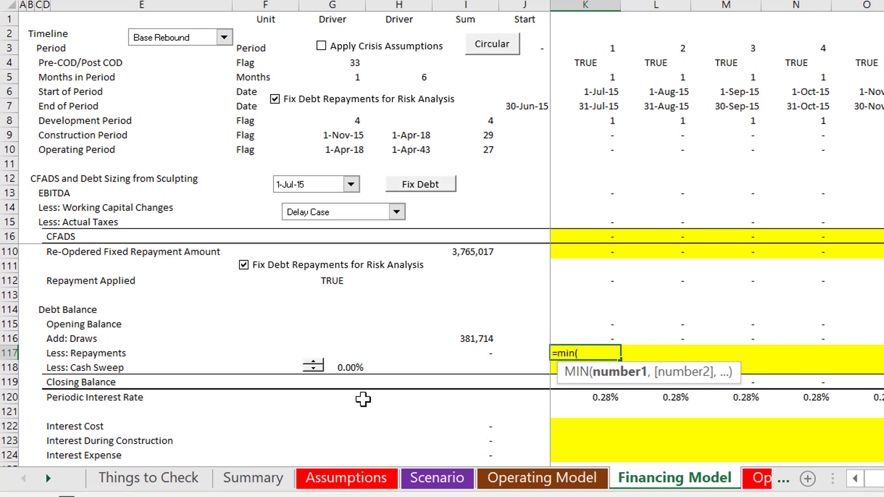
pyautogui.press('Up')
pyautogui.press('Up')
pyautogui.press('Up')
pyautogui.press('Up')
pyautogui.press('Up')
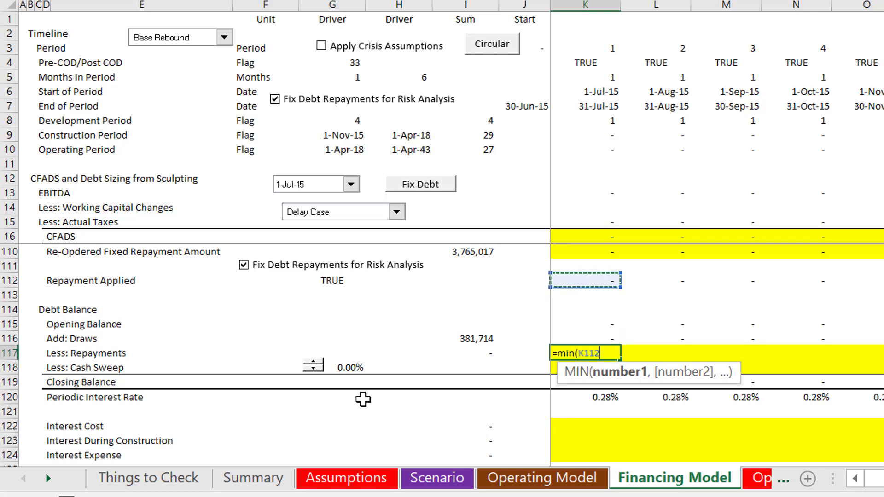
pyautogui.write(',')
pyautogui.press('Up')
pyautogui.press('Up')
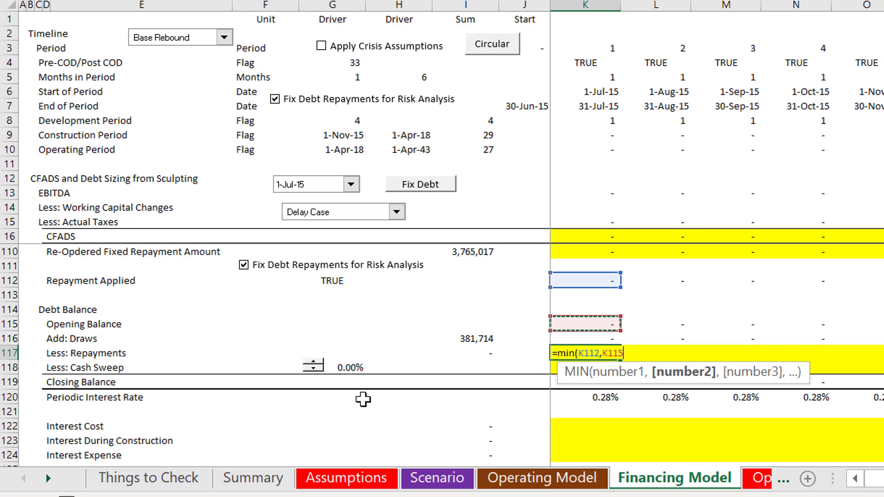
pyautogui.write(')')
pyautogui.press('Return')
# Fill the Less: Repayments formula from K117 across all periods and select the Less: Cash Sweep cell K118.
pyautogui.press('Up')
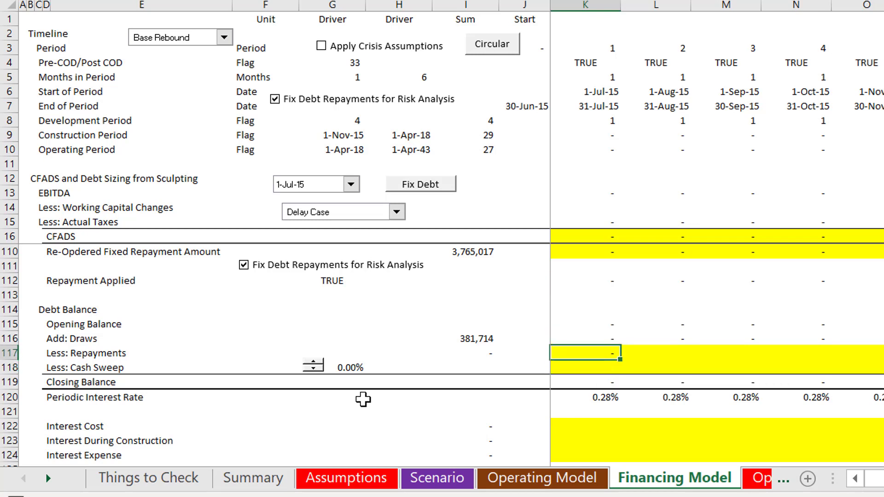
pyautogui.hotkey('ctrl', 'shift', 'Right')
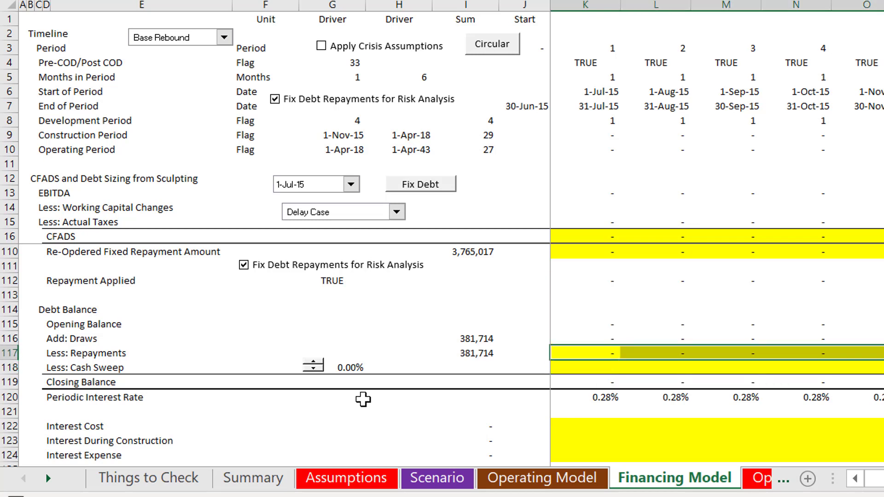
pyautogui.hotkey('ctrl', 'r')
pyautogui.press('Down')
pyautogui.press('Left')
pyautogui.press('Right')
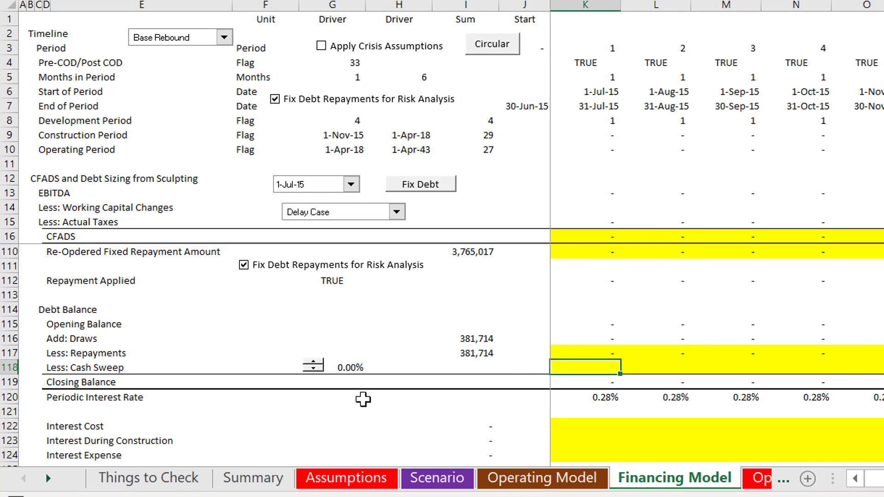
# Link the debt balance's Less: Cash Sweep cell K118 to the Less: Cash Flow Sweep cell K178 in the cash flow waterfall.
pyautogui.write('=')
pyautogui.press('Down')
pyautogui.press('Down')
pyautogui.press('Down')
pyautogui.press('Down')
pyautogui.press('Down')
pyautogui.press('Down')
pyautogui.press('Down')
pyautogui.press('Down')
pyautogui.press('Down')
pyautogui.press('Down')
pyautogui.press('Down')
pyautogui.press('Down')
pyautogui.press('Down')
pyautogui.press('Down')
pyautogui.press('Down')
pyautogui.press('Down')
pyautogui.press('Down')
pyautogui.press('Down')
pyautogui.press('Down')
pyautogui.press('Down')
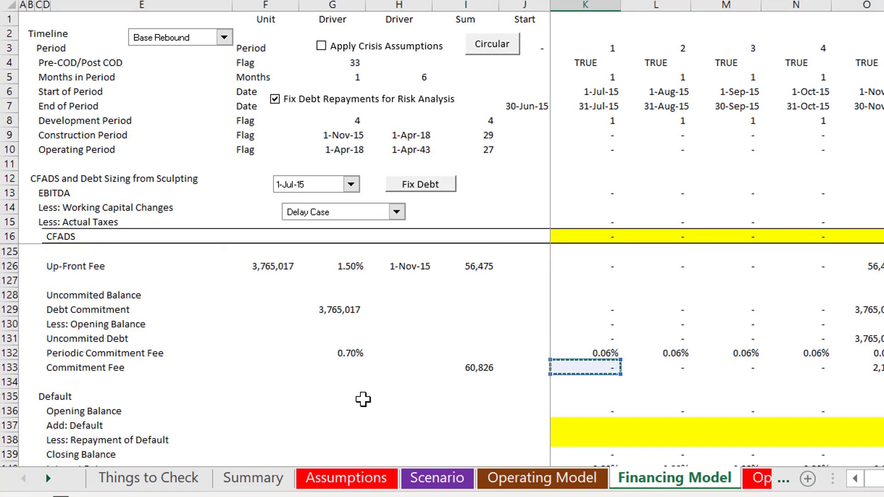
pyautogui.press('Down')
pyautogui.press('Down')
pyautogui.press('Down')
pyautogui.press('Down')
pyautogui.press('Down')
pyautogui.press('Down')
pyautogui.press('Down')
pyautogui.press('Down')
pyautogui.press('Down')
pyautogui.press('Down')
pyautogui.press('Down')
pyautogui.press('Down')
pyautogui.press('Down')
pyautogui.press('Down')
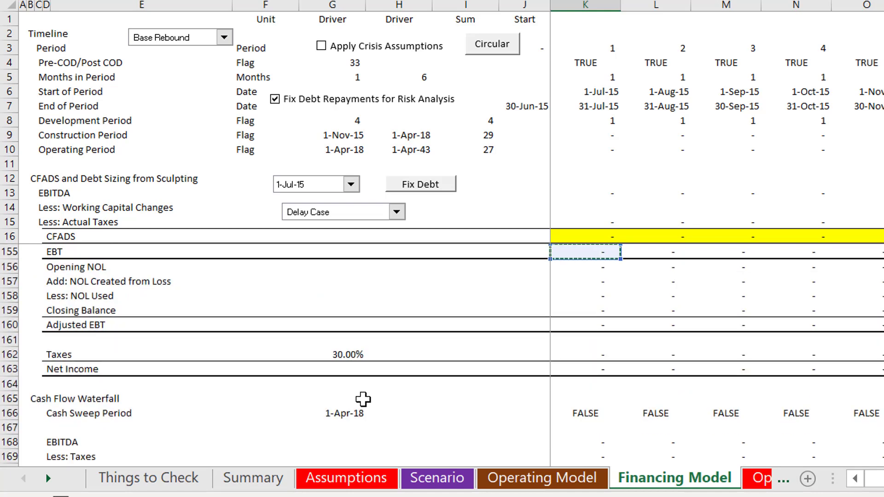
pyautogui.press('Down')
pyautogui.press('Down')
pyautogui.press('Down')
pyautogui.press('Down')
pyautogui.press('Down')
pyautogui.press('Down')
pyautogui.press('Down')
pyautogui.press('Down')
pyautogui.press('Down')
pyautogui.press('Down')
pyautogui.press('Down')
pyautogui.press('Down')
pyautogui.press('Down')
pyautogui.press('Down')
pyautogui.press('Down')
pyautogui.press('Down')
pyautogui.press('Down')
pyautogui.press('Down')
pyautogui.press('Down')
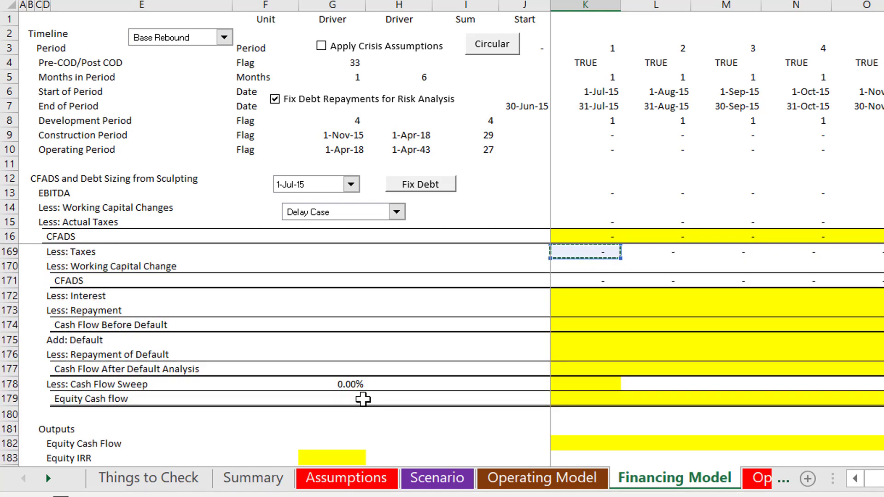
pyautogui.press('Down')
pyautogui.press('Down')
pyautogui.press('Down')
pyautogui.press('Down')
pyautogui.press('Down')
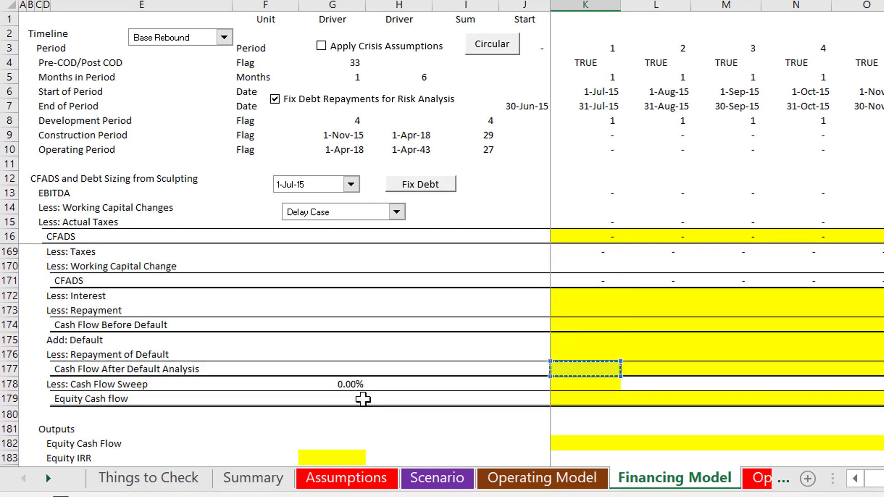
pyautogui.press('Left')
pyautogui.press('Right')
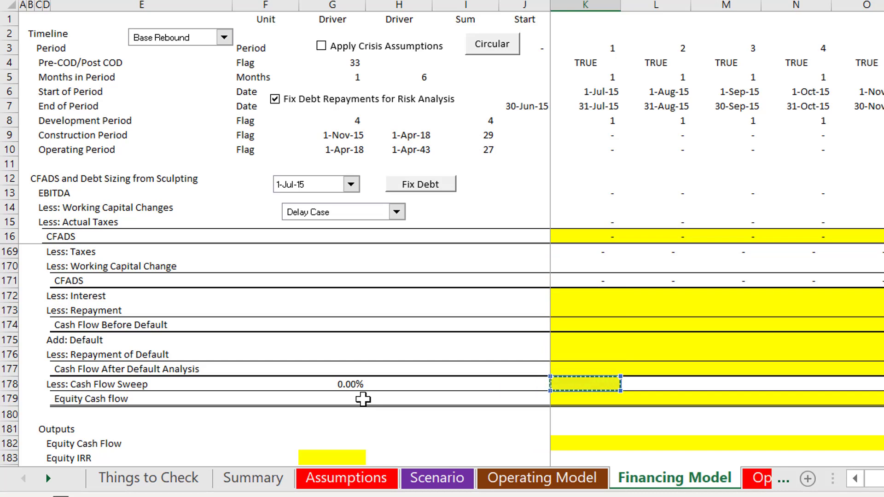
pyautogui.press('Return')
# Fill the Less: Cash Sweep link from K118 across all periods and look over the repayment and sweep rows.
pyautogui.scroll(1, 362, 398)
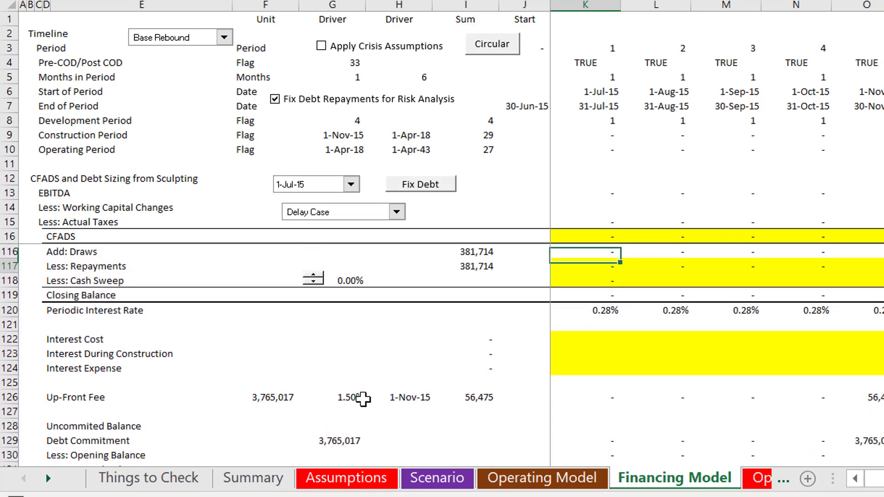
pyautogui.press('Up')
pyautogui.hotkey('ctrl', 'shift', 'Right')
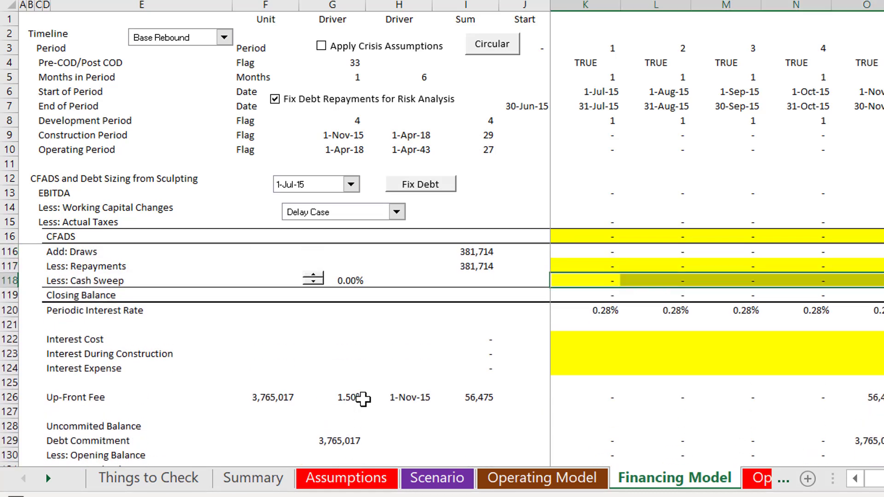
pyautogui.press('Down')
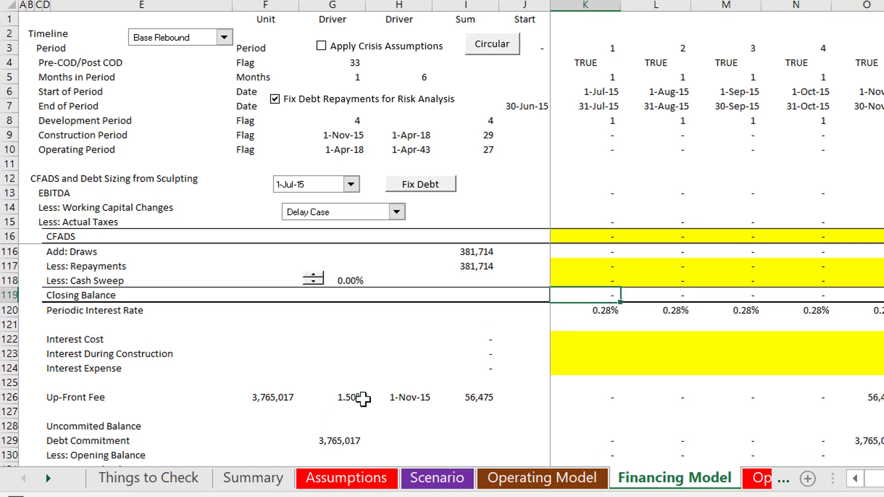
pyautogui.press('Up')
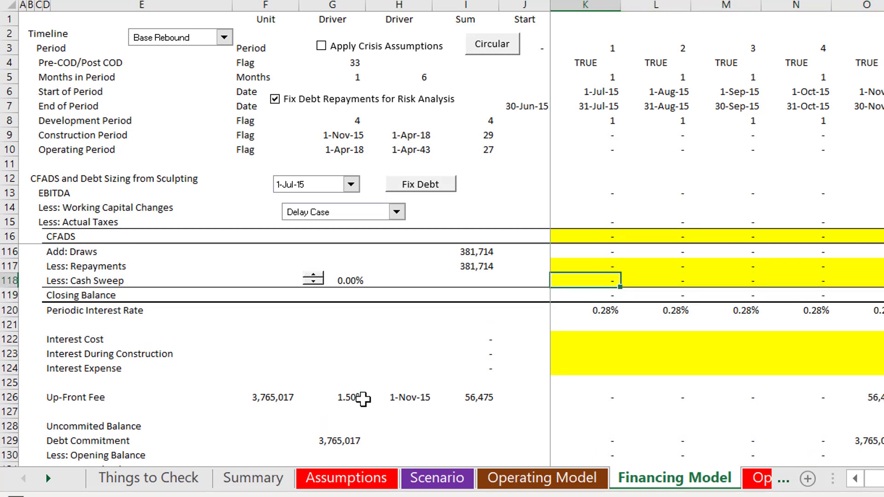
pyautogui.press('Up')
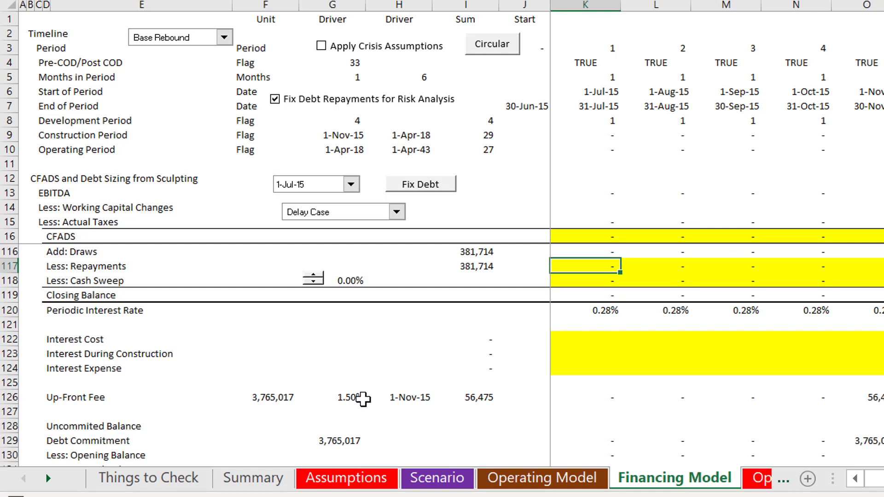
pyautogui.press('Down')
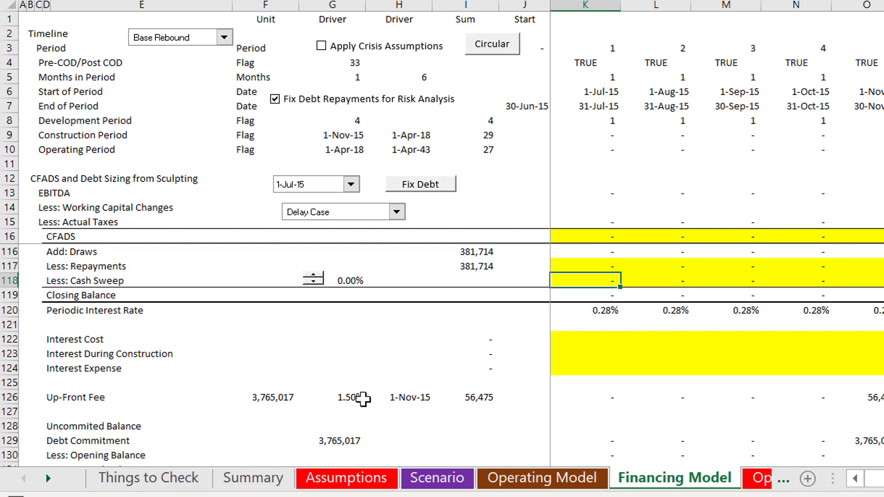
# Enter =K120*K115 in the Interest Cost cell K122 to multiply the periodic interest rate by the opening balance.
pyautogui.press('Down')
pyautogui.press('Down')
pyautogui.press('Down')
pyautogui.press('Down')
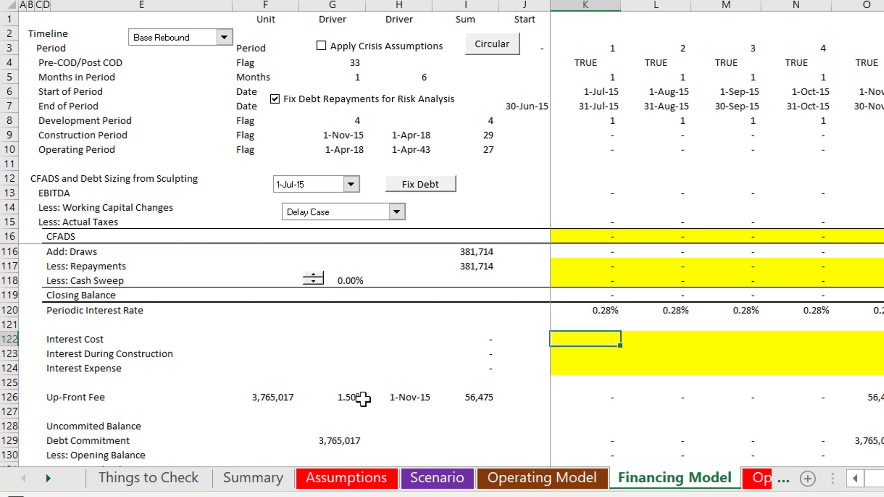
pyautogui.write('=')
pyautogui.press('Up')
pyautogui.press('Up')
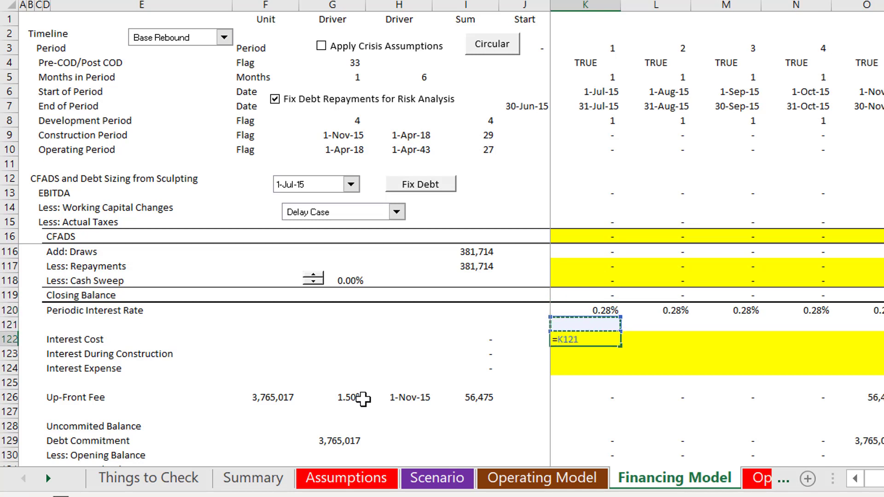
pyautogui.write('*')
pyautogui.press('Up')
pyautogui.press('Up')
pyautogui.press('Up')
pyautogui.press('Up')
pyautogui.press('Up')
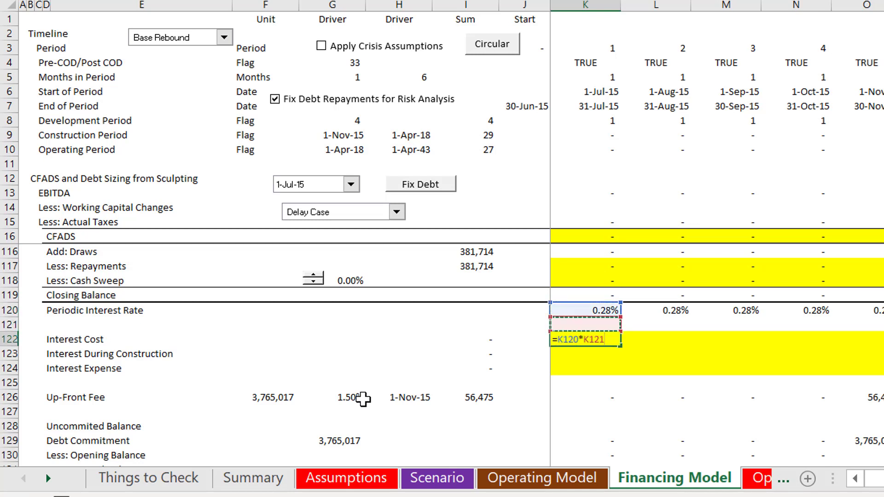
pyautogui.press('Up')
pyautogui.press('Up')
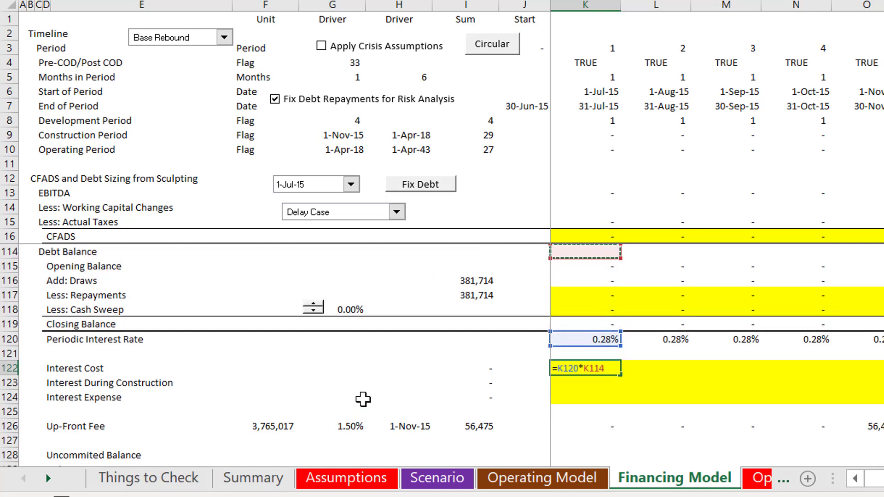
pyautogui.press('Return')
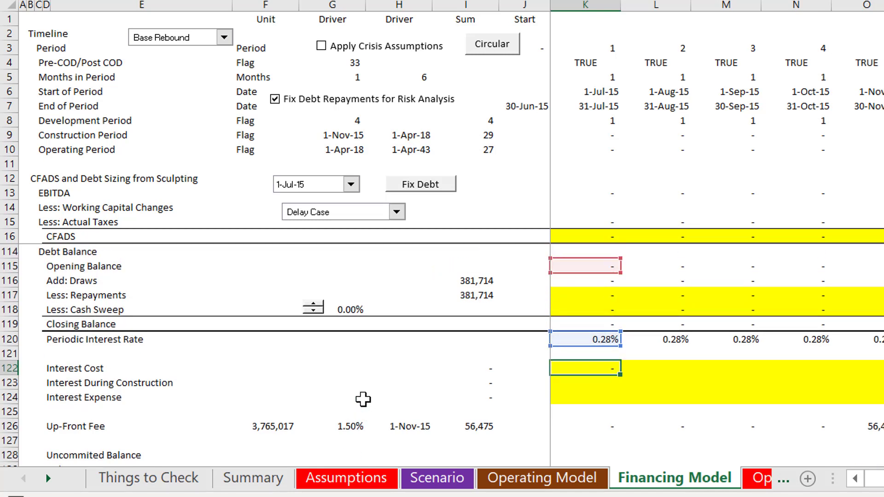
# Fill the Interest Cost formula from K122 across all periods.
pyautogui.press('Up')
pyautogui.hotkey('ctrl', 'shift', 'Right')
pyautogui.hotkey('ctrl', 'r')
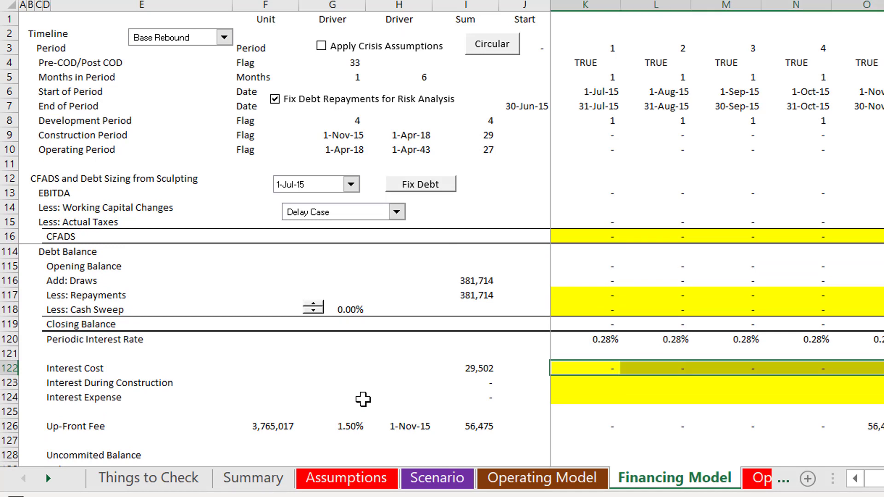
# Enter =K122*K9 in the Interest During Construction cell K123 and fill it across all periods.
pyautogui.press('Down')
pyautogui.write('=')
pyautogui.press('Up')
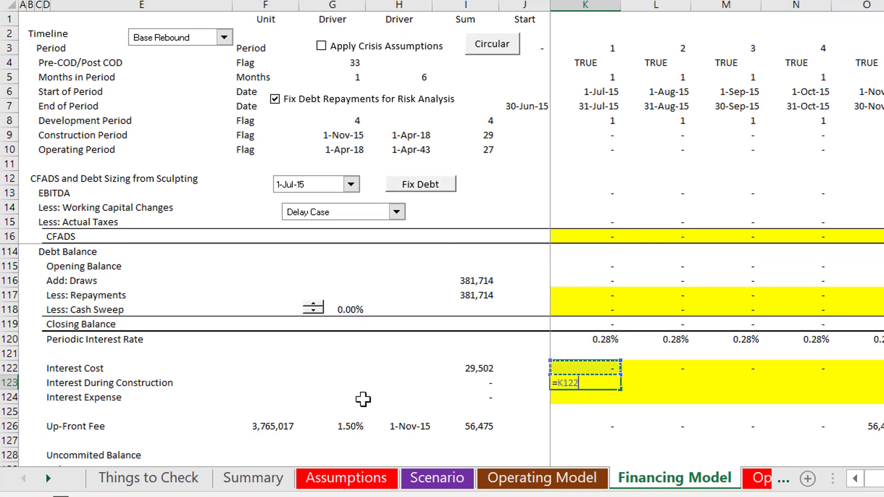
pyautogui.write('*')
pyautogui.click(599, 92)
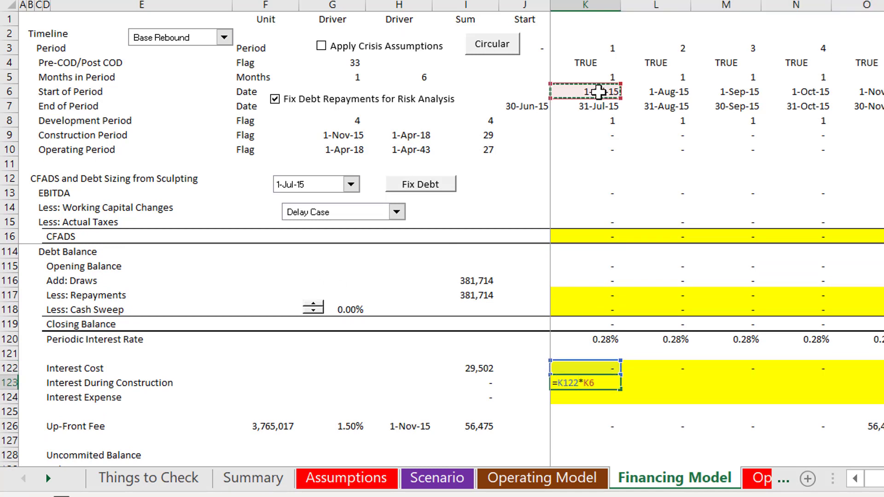
pyautogui.press('Up')
pyautogui.press('Up')
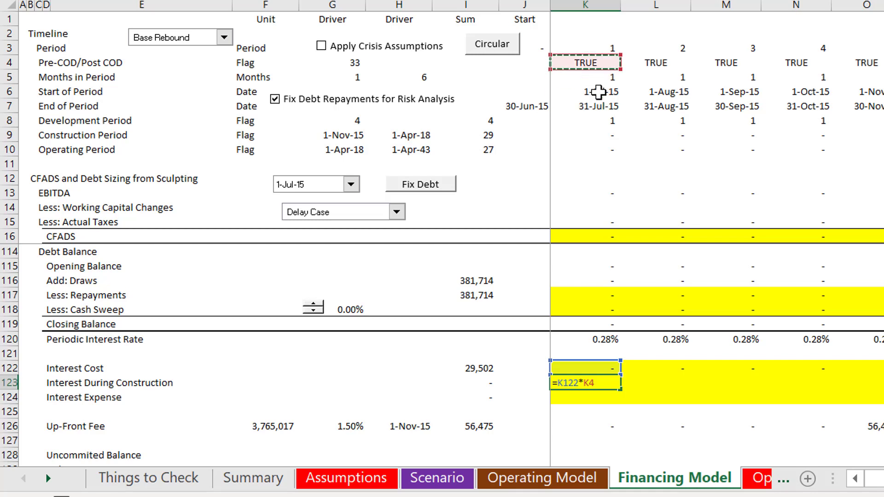
pyautogui.press('Down')
pyautogui.press('Down')
pyautogui.press('Down')
pyautogui.press('Down')
pyautogui.press('Down')
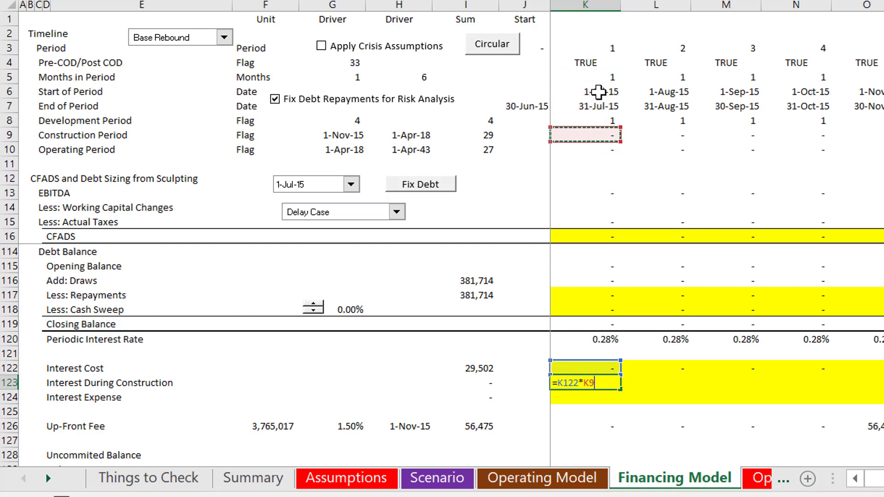
pyautogui.press('Return')
pyautogui.press('Up')
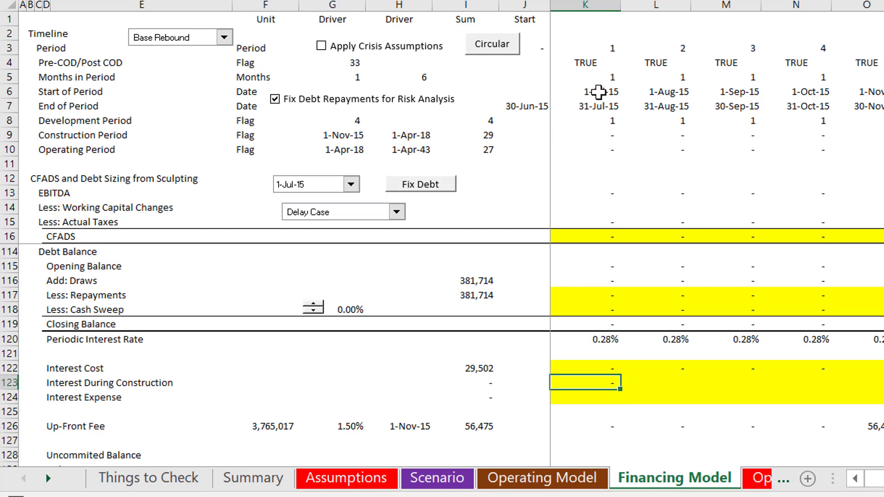
pyautogui.hotkey('ctrl', 'shift', 'Right')
# Enter the Interest Expense formula in K124 as the interest cost in K122 times the Operating Period flag.
pyautogui.press('Down')
pyautogui.write('=')
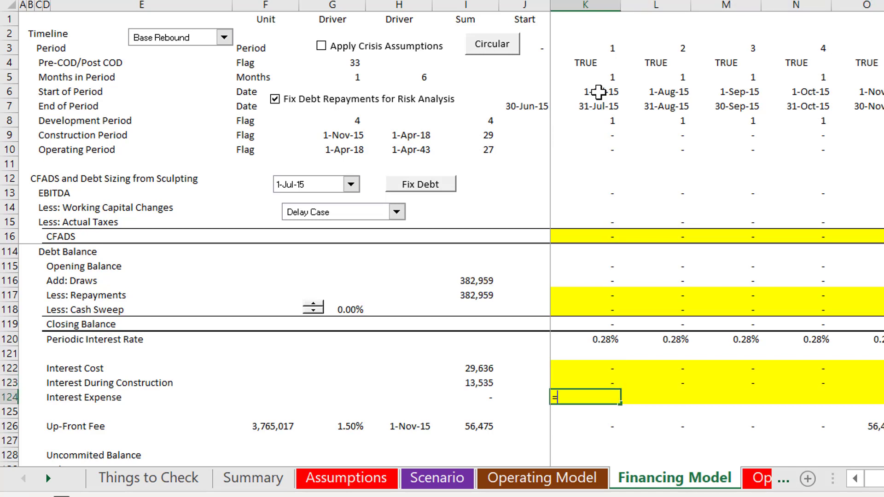
pyautogui.press('Up')
pyautogui.press('Up')
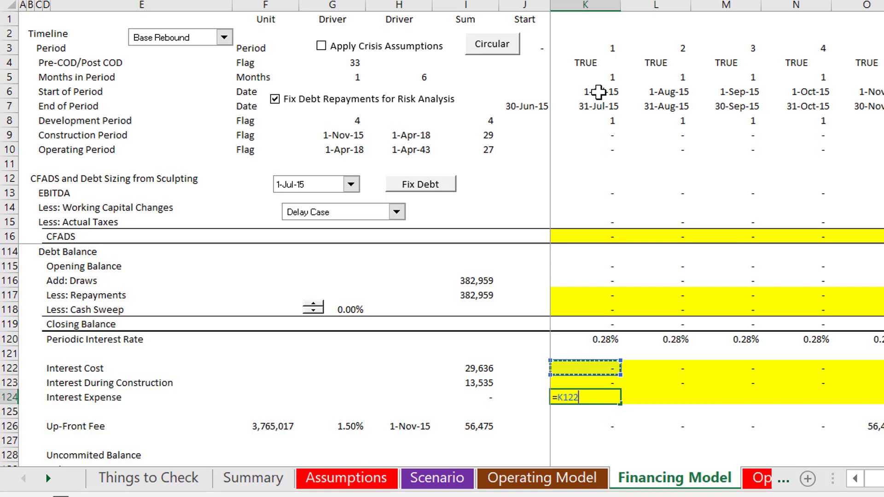
pyautogui.write('*')
pyautogui.click(591, 159)
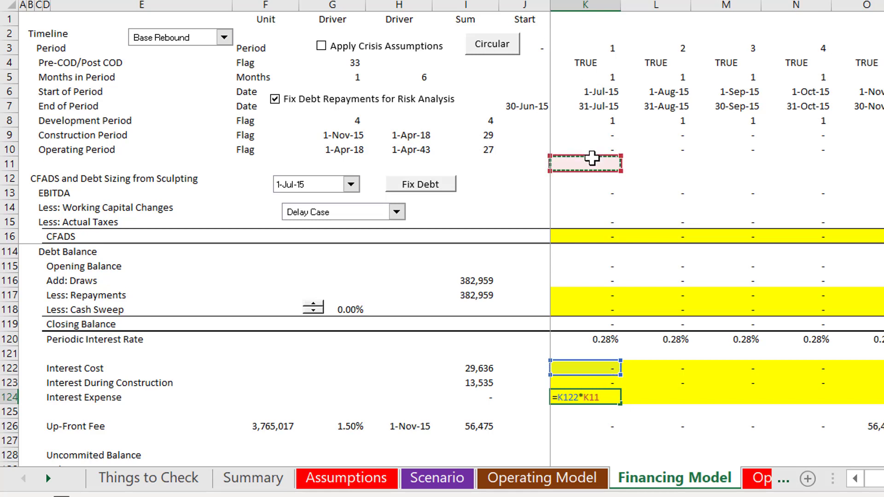
pyautogui.press('Return')
# Fill the Interest Expense formula from K124 across all periods.
pyautogui.press('Up')
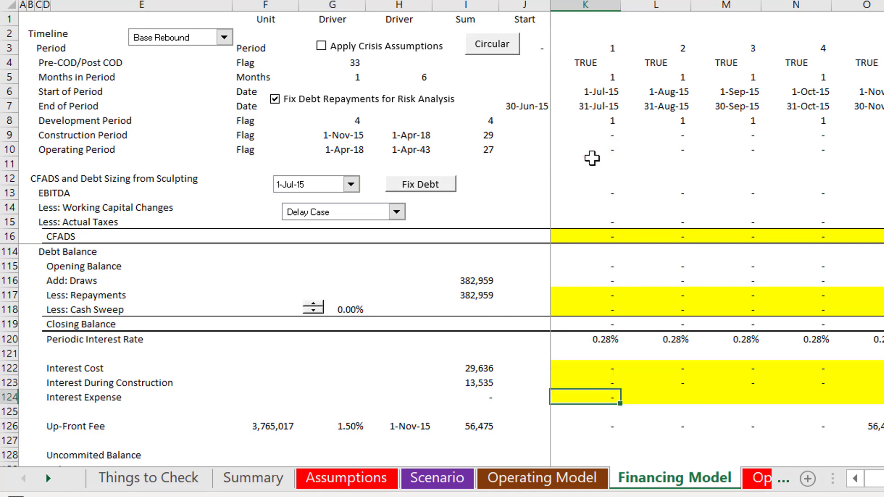
pyautogui.hotkey('ctrl', 'shift', 'Right')
pyautogui.hotkey('ctrl', 'r')
pyautogui.press('Right')
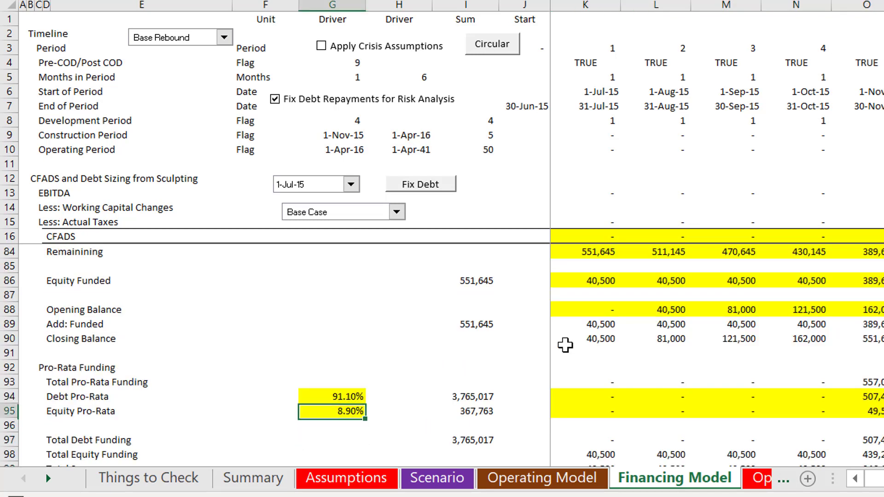
# Examine the Debt Pro-Rata and Equity Pro-Rata percentages in G94 and G95 under the base case.
pyautogui.press('Up')
pyautogui.press('Down')
pyautogui.press('Up')
pyautogui.press('Down')
pyautogui.press('Down')
pyautogui.press('Up')
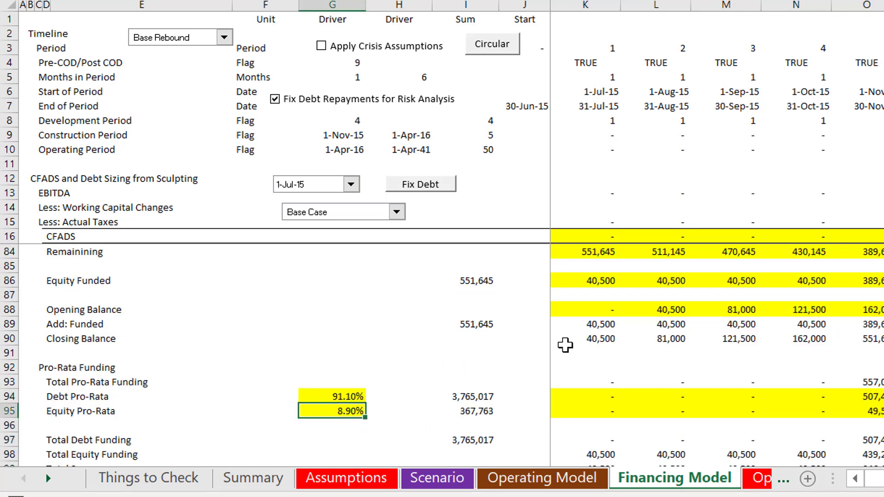
pyautogui.press('Up')
pyautogui.press('Up')
pyautogui.press('Down')
pyautogui.press('Down')
pyautogui.press('Up')
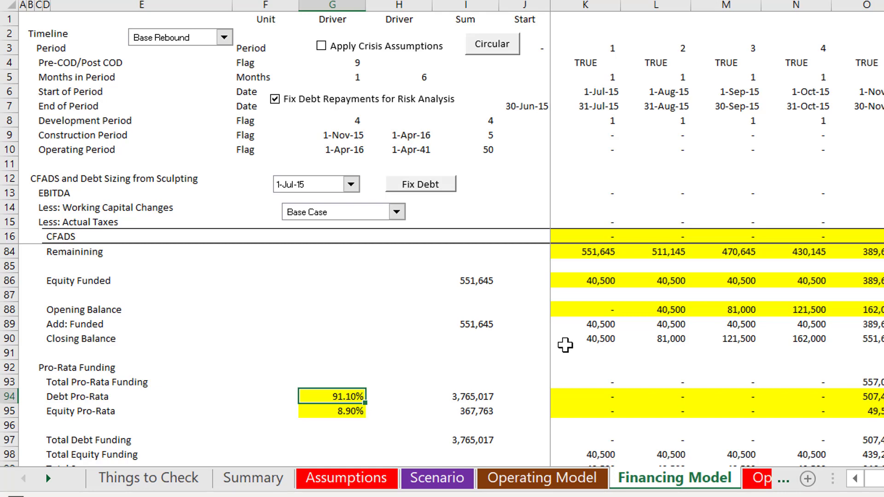
# Review the repayment, debt balance, interest and fee rows down to the Default section and back to the Periodic Commitment Fee.
pyautogui.press('pagedown')
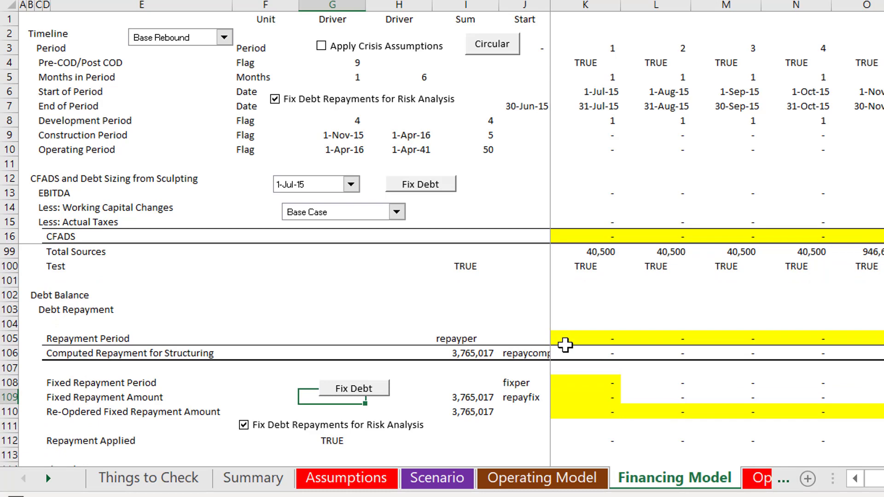
pyautogui.press('pagedown')
pyautogui.press('Down')
pyautogui.press('Down')
pyautogui.press('Down')
pyautogui.press('Down')
pyautogui.press('Down')
pyautogui.press('Down')
pyautogui.press('Down')
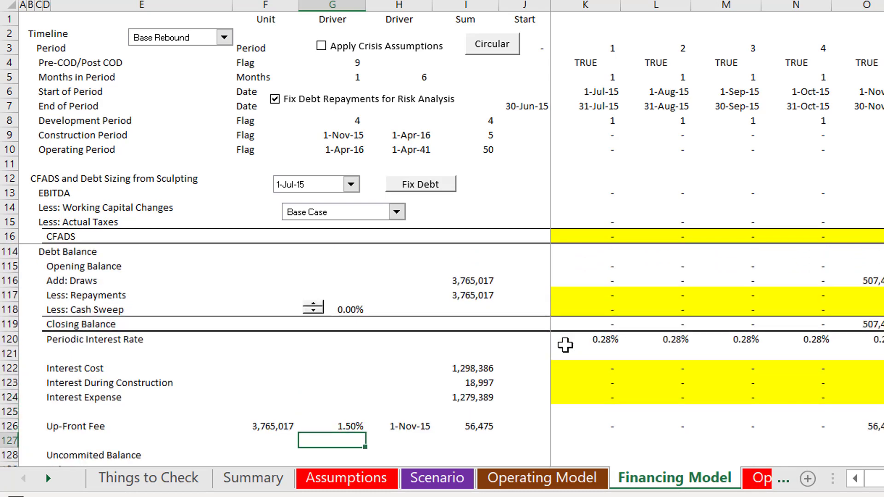
pyautogui.press('Down')
pyautogui.press('Down')
pyautogui.press('Down')
pyautogui.press('Down')
pyautogui.press('Down')
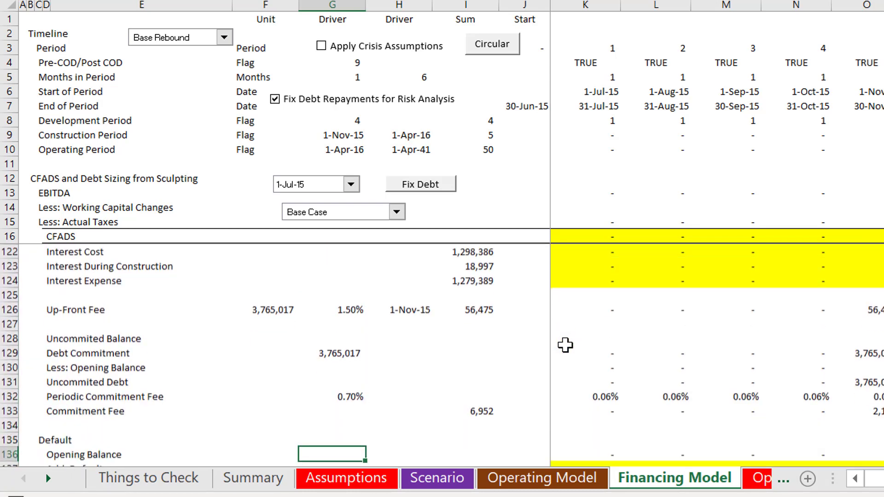
pyautogui.press('Up')
pyautogui.press('Up')
pyautogui.press('Up')
pyautogui.press('Up')
pyautogui.press('Up')
pyautogui.press('Up')
pyautogui.press('Up')
pyautogui.press('Up')
pyautogui.press('Up')
pyautogui.press('Up')
pyautogui.press('Up')
pyautogui.press('Up')
pyautogui.press('Up')
pyautogui.press('Up')
pyautogui.press('Up')
pyautogui.press('Up')
pyautogui.press('Up')
pyautogui.press('Up')
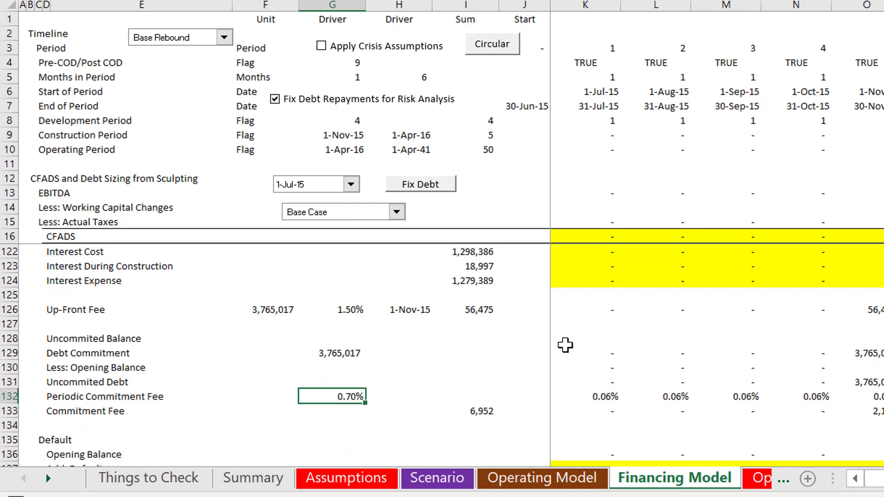
# Compare the Sum column totals for Add: Draws and Less: Repayments in I116 and I117 of the Debt Balance section.
pyautogui.press('Up')
pyautogui.press('Up')
pyautogui.press('Up')
pyautogui.press('Up')
pyautogui.press('Up')
pyautogui.press('Up')
pyautogui.press('Up')
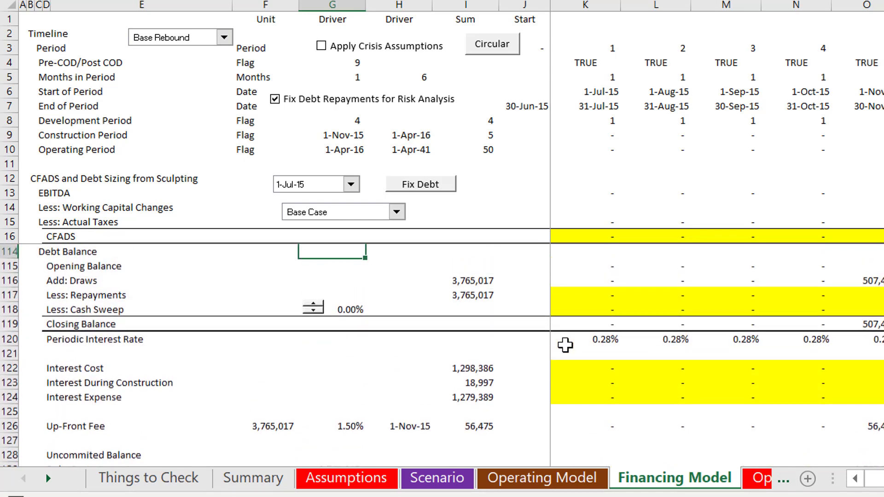
pyautogui.press('Down')
pyautogui.press('Down')
pyautogui.press('Down')
pyautogui.press('Down')
pyautogui.press('Down')
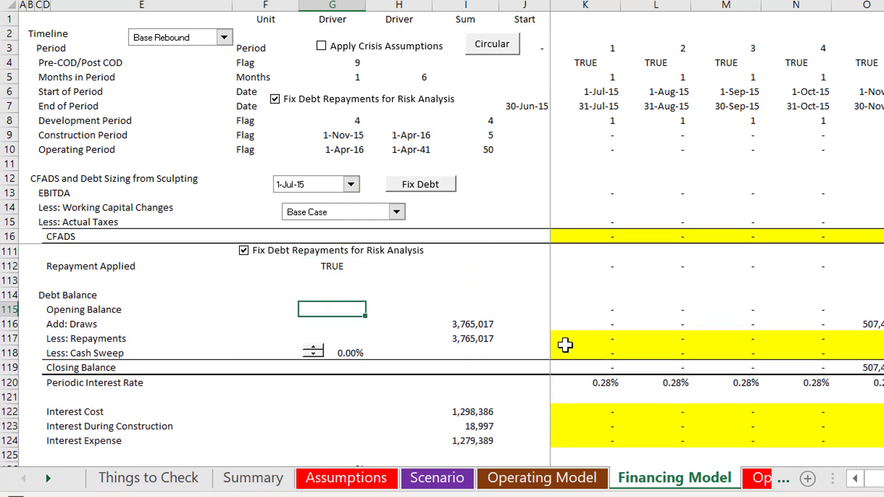
pyautogui.press('Right')
pyautogui.press('Right')
pyautogui.press('Down')
pyautogui.press('Down')
pyautogui.press('Down')
pyautogui.press('Down')
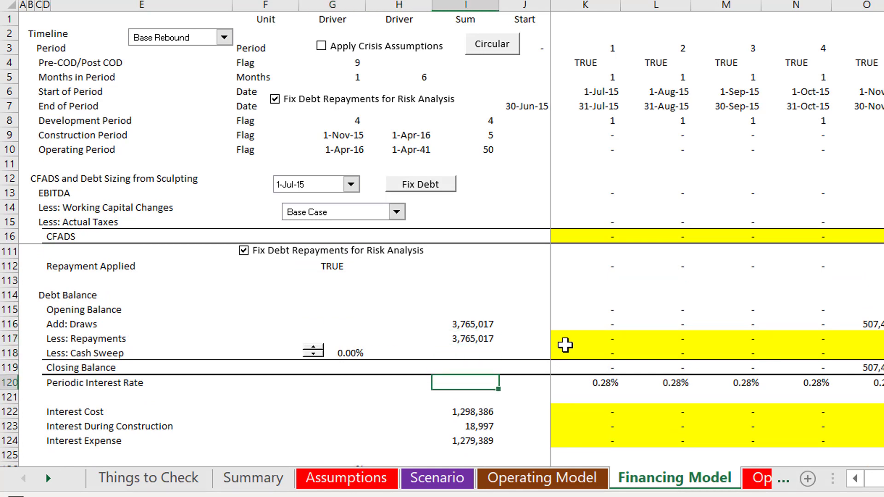
pyautogui.press('Up')
pyautogui.press('Up')
pyautogui.press('Up')
pyautogui.press('Up')
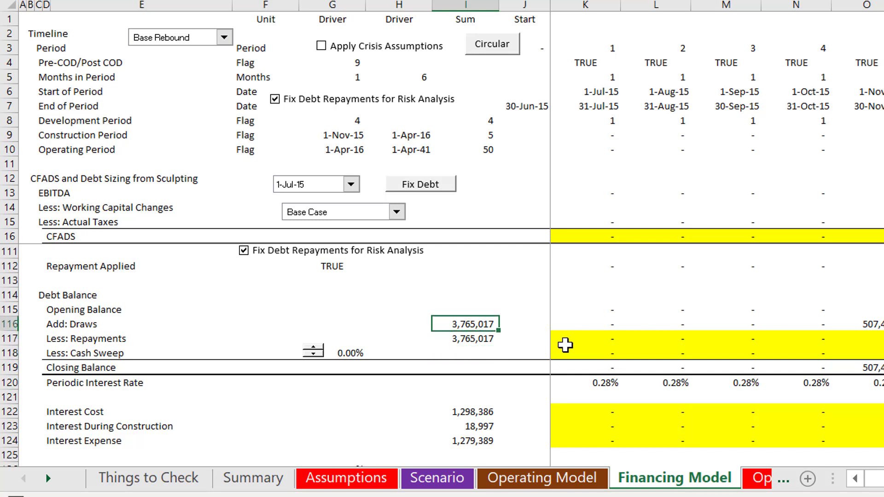
pyautogui.press('Down')
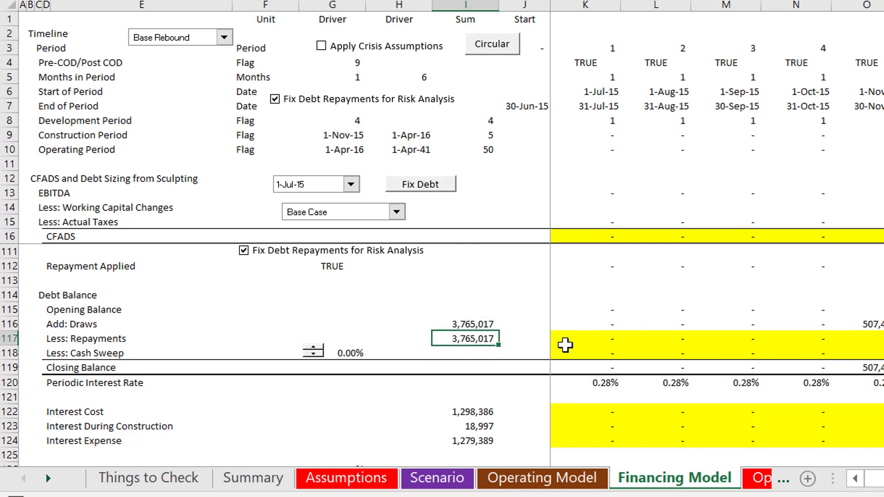
pyautogui.press('Down')
pyautogui.press('Down')
pyautogui.press('Down')
pyautogui.press('Down')
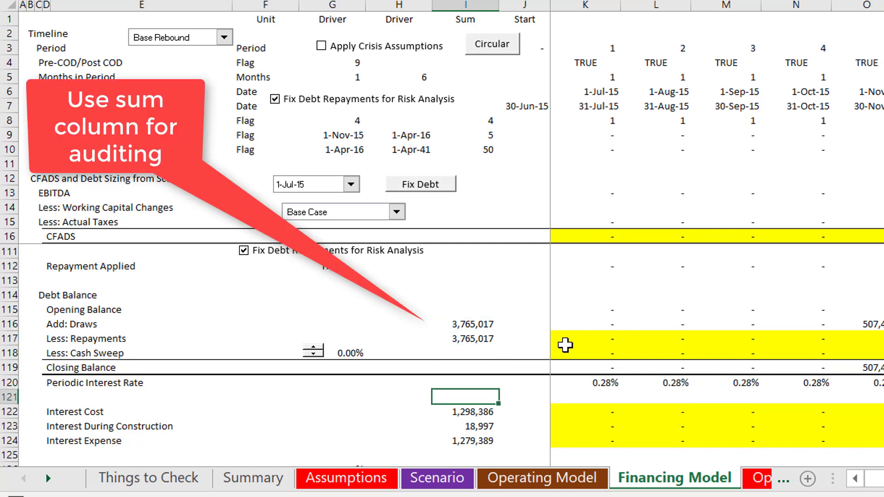
pyautogui.press('Up')
pyautogui.press('Up')
pyautogui.press('Up')
pyautogui.press('Up')
pyautogui.press('Up')
pyautogui.press('Down')
pyautogui.press('Down')
pyautogui.press('Down')
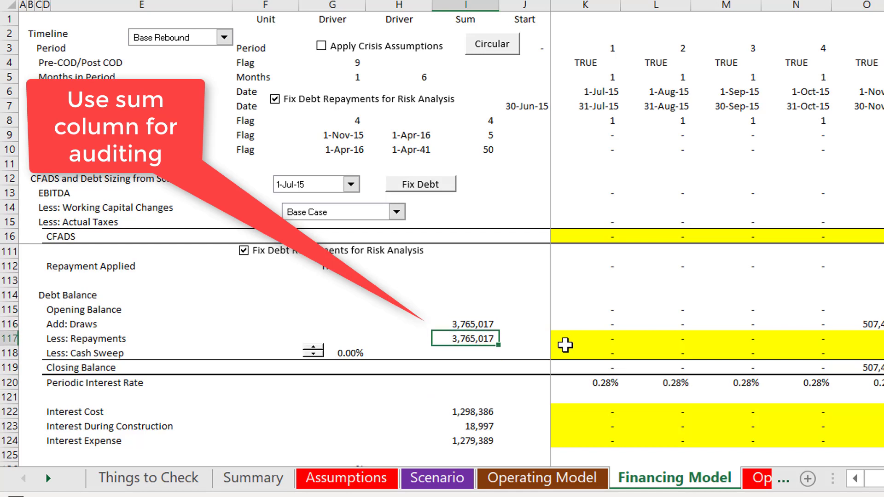
# Check the computed, fixed and re-ordered repayment totals in I106, I109 and I110 against the debt draws and repayments totals.
pyautogui.press('Up')
pyautogui.press('Up')
pyautogui.press('Up')
pyautogui.press('Up')
pyautogui.press('Up')
pyautogui.press('Up')
pyautogui.press('Up')
pyautogui.press('Up')
pyautogui.press('Up')
pyautogui.press('Up')
pyautogui.press('Up')
pyautogui.press('Up')
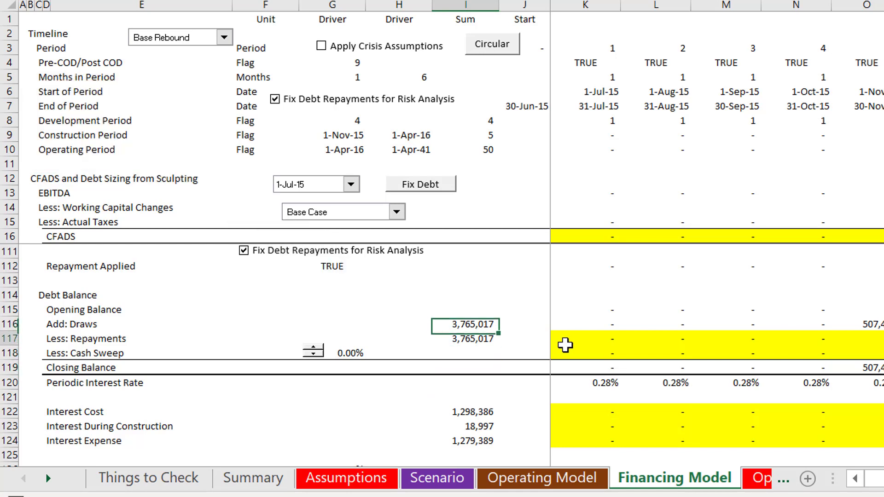
pyautogui.press('Up')
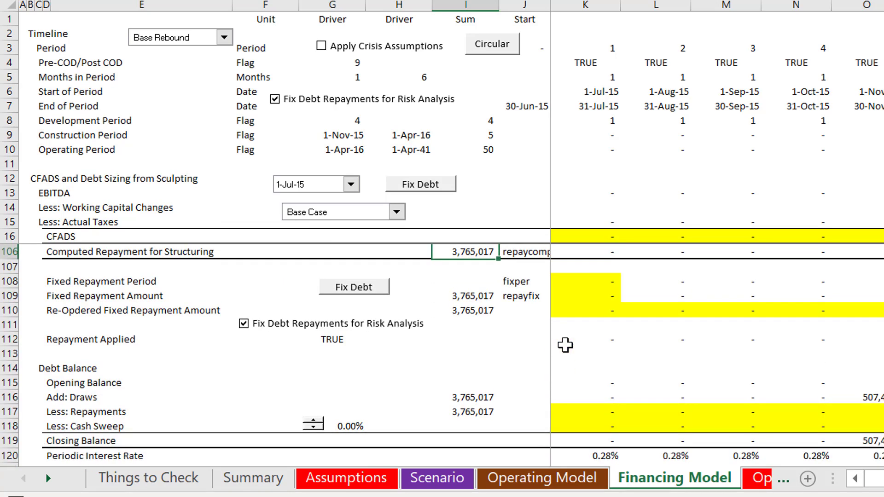
pyautogui.press('Down')
pyautogui.press('Down')
pyautogui.press('Down')
pyautogui.press('Down')
pyautogui.press('Down')
pyautogui.press('Down')
pyautogui.press('Down')
pyautogui.press('Down')
pyautogui.press('Down')
pyautogui.press('Down')
pyautogui.press('Down')
pyautogui.press('Down')
pyautogui.press('Down')
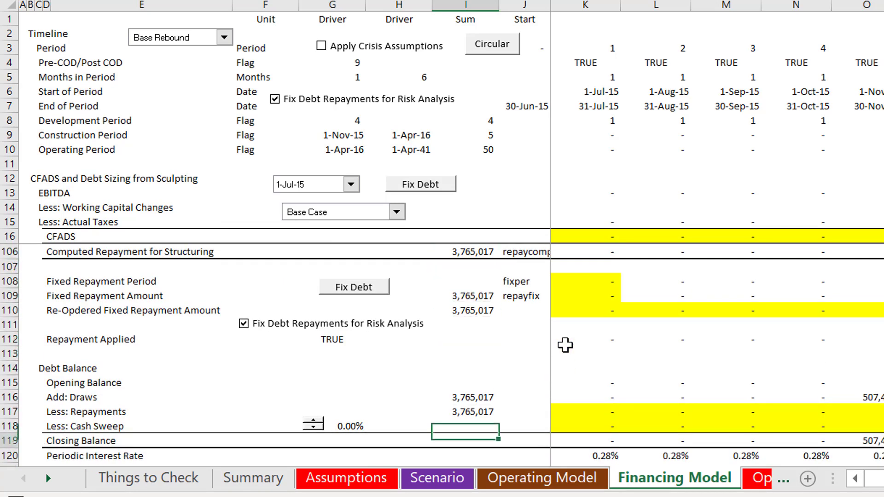
pyautogui.press('Up')
pyautogui.press('Up')
pyautogui.press('Up')
pyautogui.press('Up')
pyautogui.press('Up')
pyautogui.press('Up')
pyautogui.press('Up')
pyautogui.press('Up')
pyautogui.press('Up')
pyautogui.press('Up')
pyautogui.press('Up')
pyautogui.press('Down')
pyautogui.press('Down')
pyautogui.press('Down')
pyautogui.press('Down')
pyautogui.press('Down')
pyautogui.press('Down')
pyautogui.press('Down')
pyautogui.press('Down')
pyautogui.press('Down')
pyautogui.press('Down')
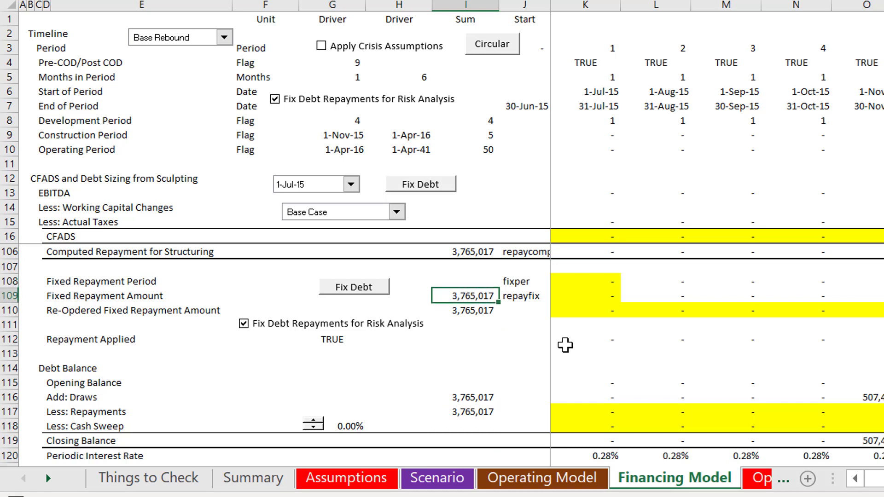
pyautogui.press('Down')
pyautogui.press('Up')
pyautogui.press('Up')
pyautogui.press('Up')
pyautogui.press('Up')
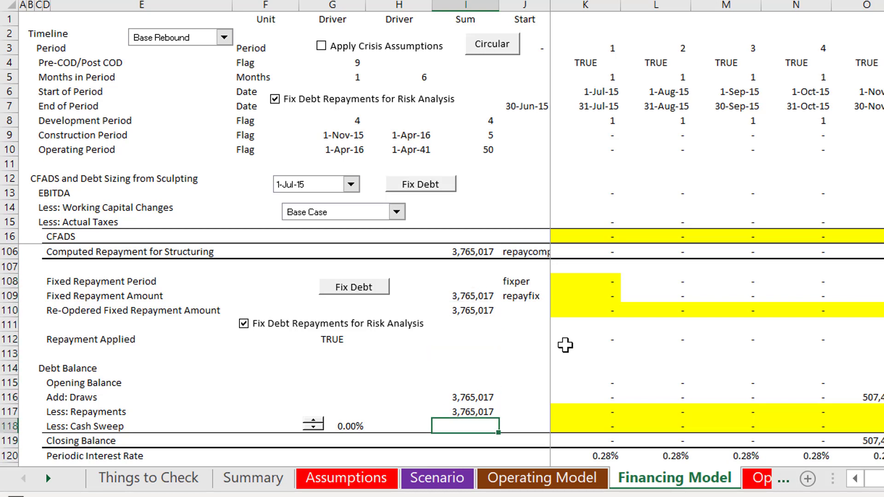
pyautogui.press('Down')
pyautogui.press('Down')
pyautogui.press('Up')
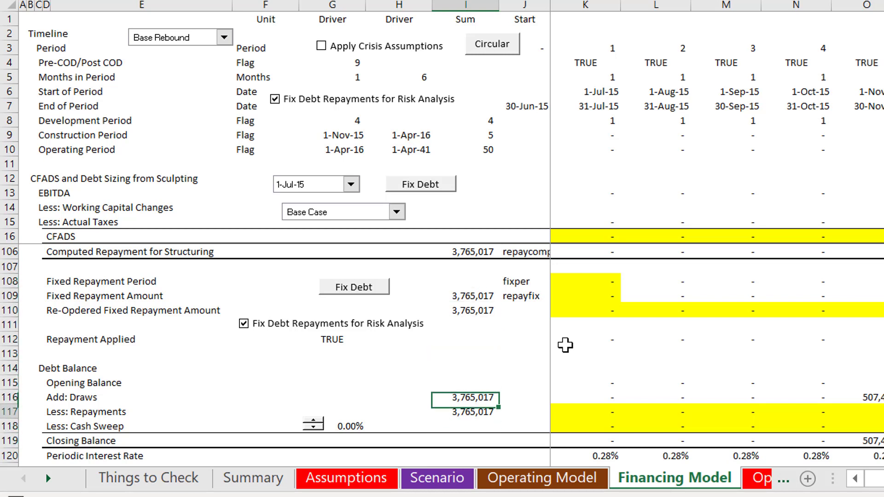
pyautogui.press('Down')
pyautogui.press('Up')
pyautogui.press('Up')
pyautogui.press('Up')
pyautogui.press('Up')
pyautogui.press('Up')
pyautogui.press('Up')
pyautogui.press('Up')
pyautogui.press('Up')
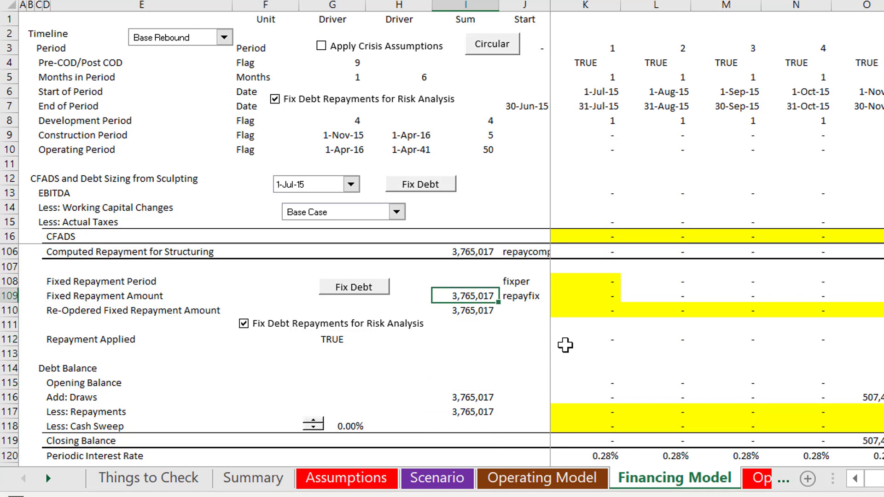
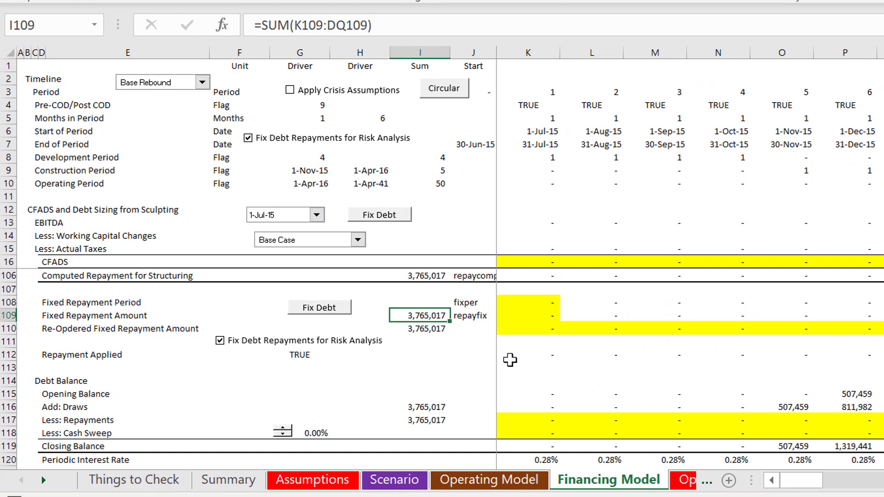
# Examine the Sum column totals for Interest Cost, Interest During Construction and Interest Expense in I122 to I124.
pyautogui.press('Down')
pyautogui.press('Down')
pyautogui.press('Down')
pyautogui.press('Down')
pyautogui.press('Down')
pyautogui.press('Down')
pyautogui.press('Down')
pyautogui.press('Down')
pyautogui.press('Down')
pyautogui.press('Down')
pyautogui.press('Down')
pyautogui.press('Down')
pyautogui.press('Down')
pyautogui.press('Down')
pyautogui.press('Down')
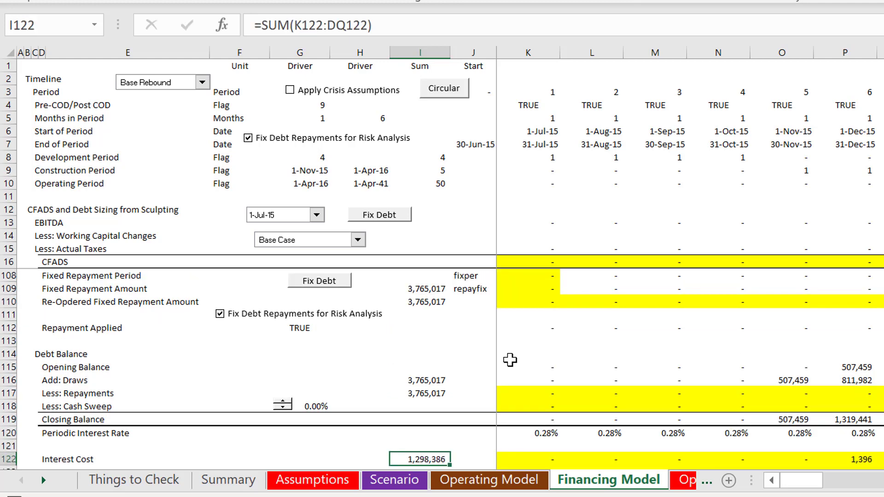
pyautogui.press('Down')
pyautogui.press('Down')
pyautogui.press('Up')
pyautogui.press('Up')
pyautogui.press('Up')
pyautogui.press('Up')
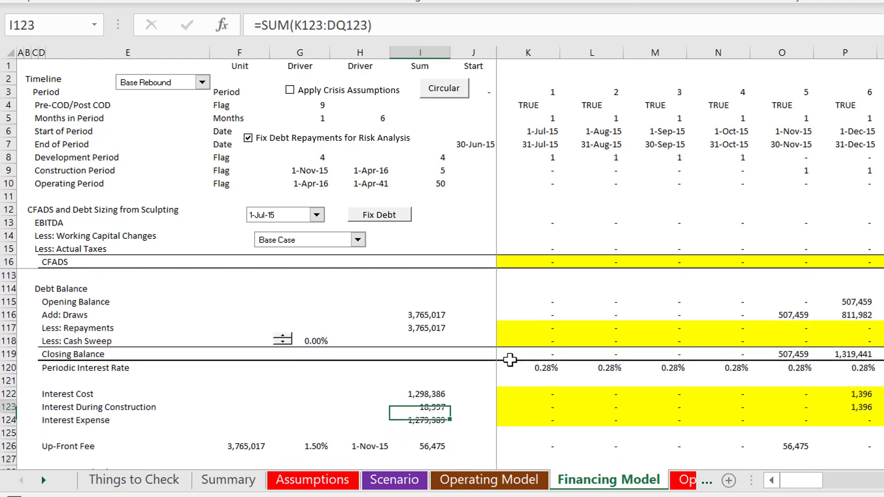
pyautogui.press('Down')
pyautogui.press('Down')
pyautogui.press('Down')
pyautogui.press('Down')
pyautogui.press('Down')
pyautogui.press('Down')
pyautogui.press('Down')
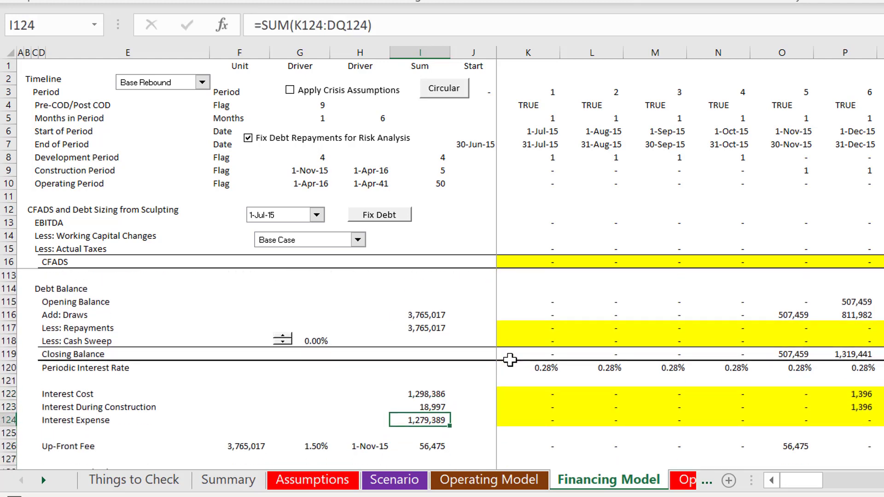
# Review the Up-Front Fee, Uncommitted Balance and Commitment Fee rows down to the Default section's Opening Balance.
pyautogui.press('Down')
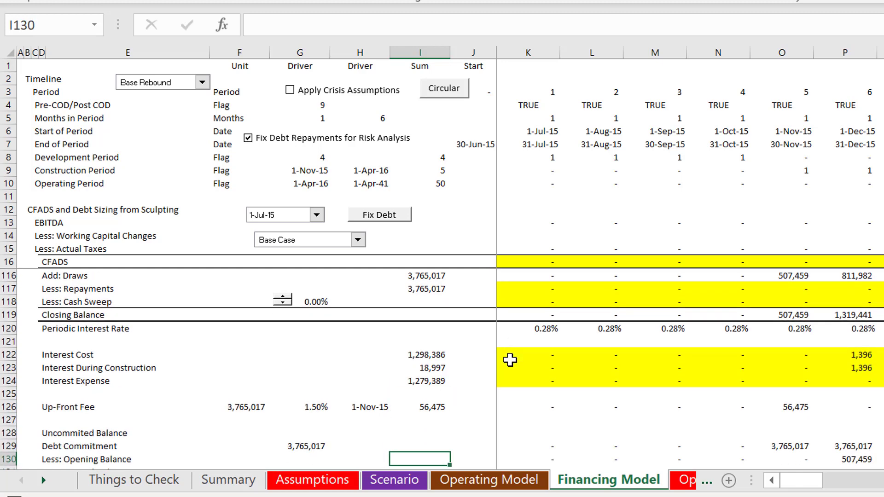
pyautogui.press('Down')
pyautogui.press('Down')
pyautogui.press('Down')
pyautogui.press('Down')
pyautogui.press('Down')
pyautogui.press('Down')
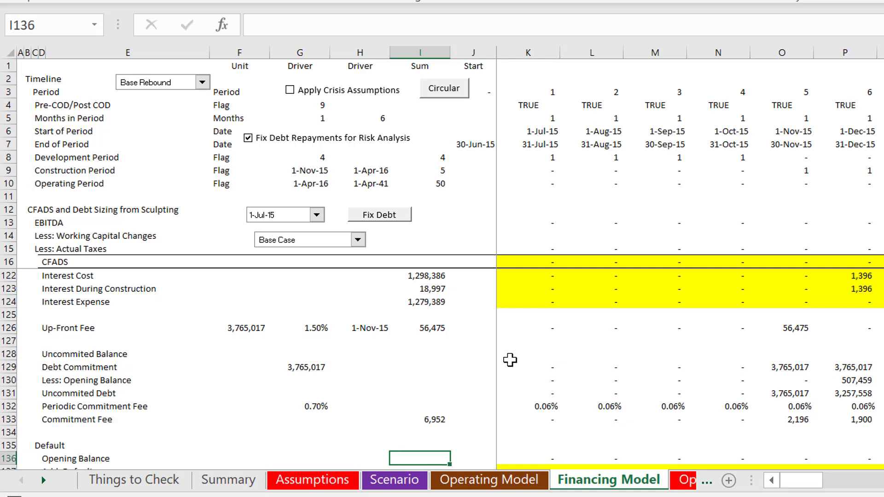
pyautogui.press('Up')
pyautogui.press('Up')
pyautogui.press('Up')
pyautogui.press('Up')
pyautogui.press('Up')
pyautogui.press('Up')
# Inspect the column L formulas from Less: Opening Balance in L130 down to Commitment Fee in L133.
pyautogui.press('Right')
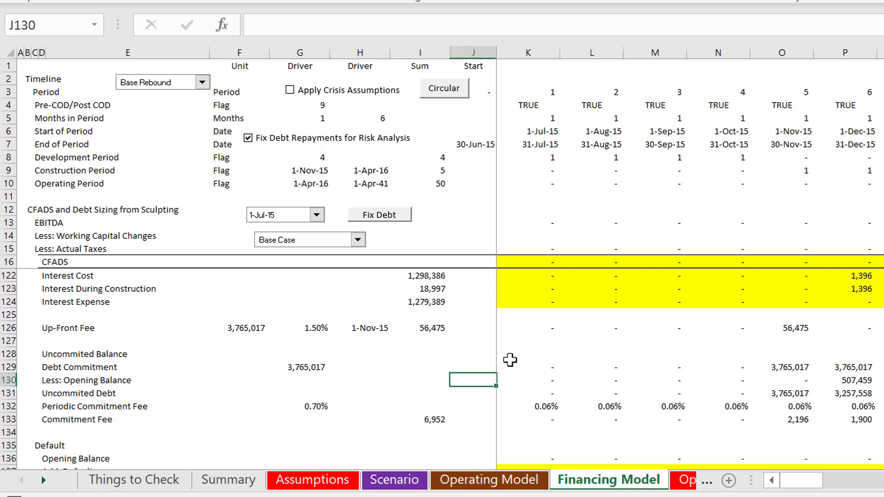
pyautogui.press('Up')
pyautogui.press('Right')
pyautogui.press('Right')
pyautogui.press('Down')
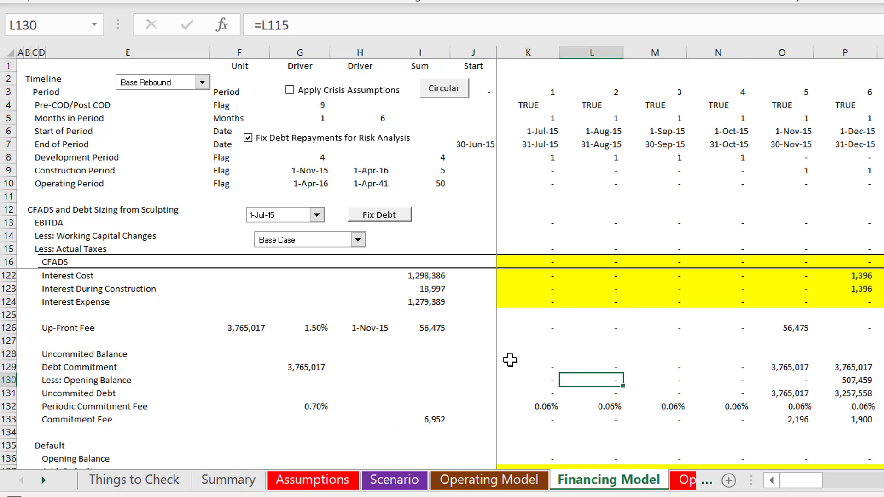
pyautogui.press('Down')
pyautogui.press('Down')
pyautogui.press('Down')
pyautogui.press('Up')
pyautogui.press('Down')
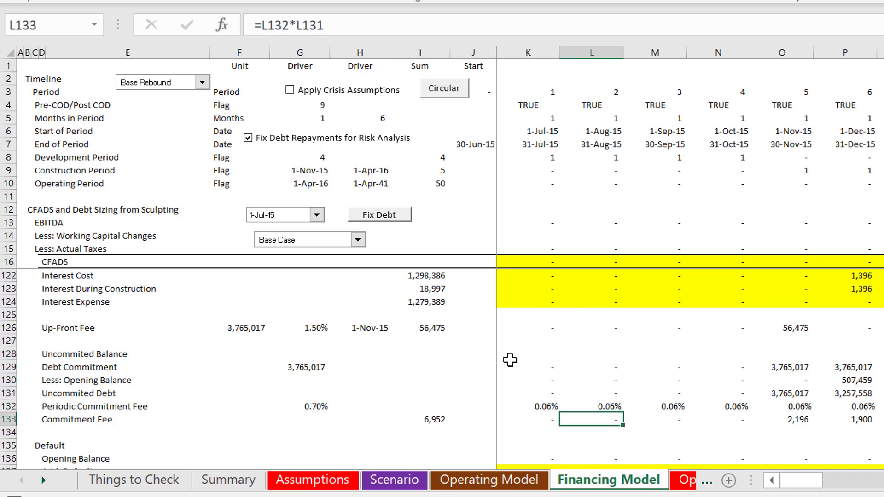
# Review the Default section rows from Opening Balance down to Interest Expense.
pyautogui.press('Down')
pyautogui.press('Down')
pyautogui.press('Down')
pyautogui.press('Down')
pyautogui.press('Down')
pyautogui.press('Down')
pyautogui.press('Down')
pyautogui.press('Down')
pyautogui.press('Down')
pyautogui.press('Down')
pyautogui.press('Up')
pyautogui.press('Up')
pyautogui.press('Up')
pyautogui.press('Up')
pyautogui.press('Up')
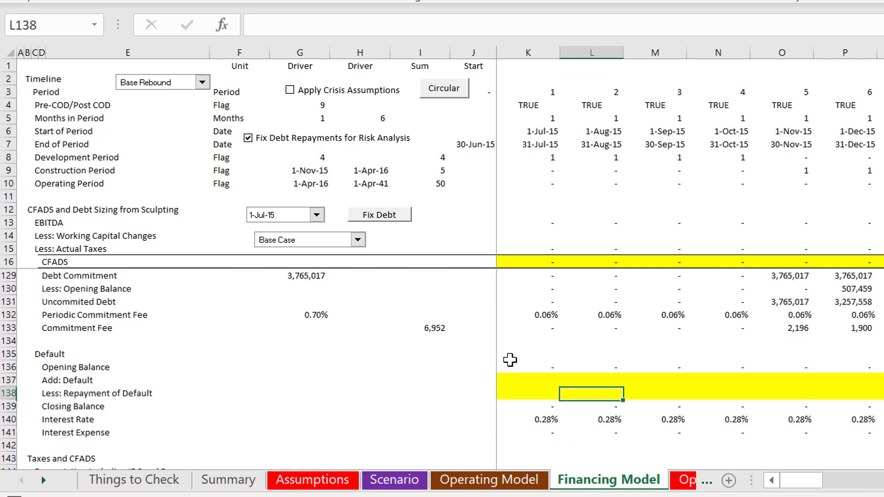
# Locate the IDC and Up-Front Fee rows under Total Funding Needs in Periodic Sources and Uses.
pyautogui.press('Up')
pyautogui.press('Up')
pyautogui.press('pageup')
pyautogui.press('pageup')
pyautogui.press('pageup')
pyautogui.press('pageup')
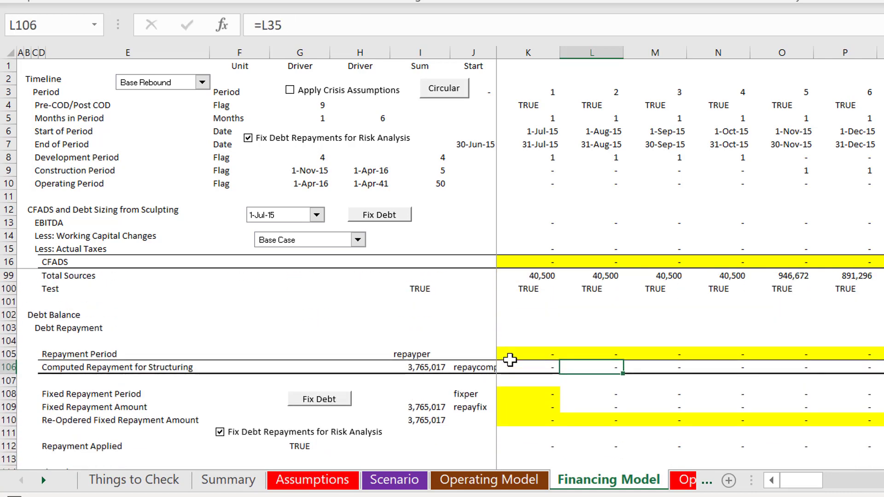
pyautogui.press('Down')
pyautogui.press('Left')
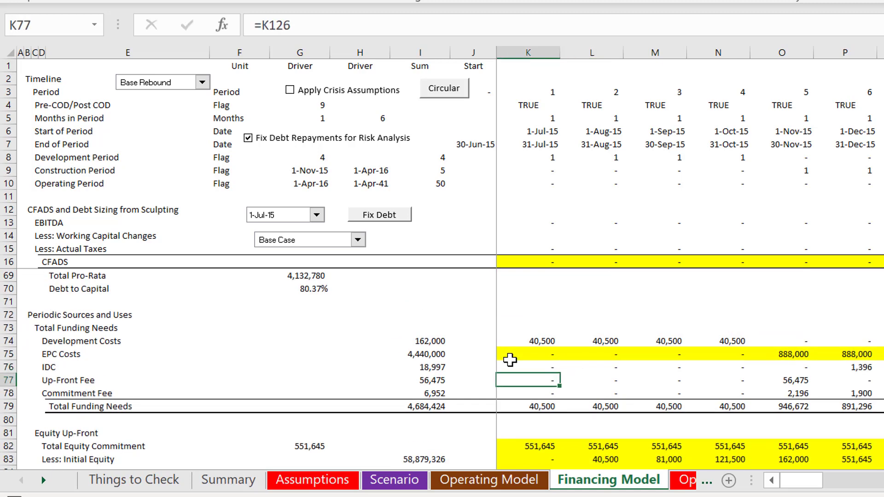
pyautogui.press('Left')
pyautogui.press('Left')
pyautogui.press('Left')
pyautogui.press('Right')
pyautogui.press('Right')
pyautogui.press('Up')
pyautogui.press('Right')
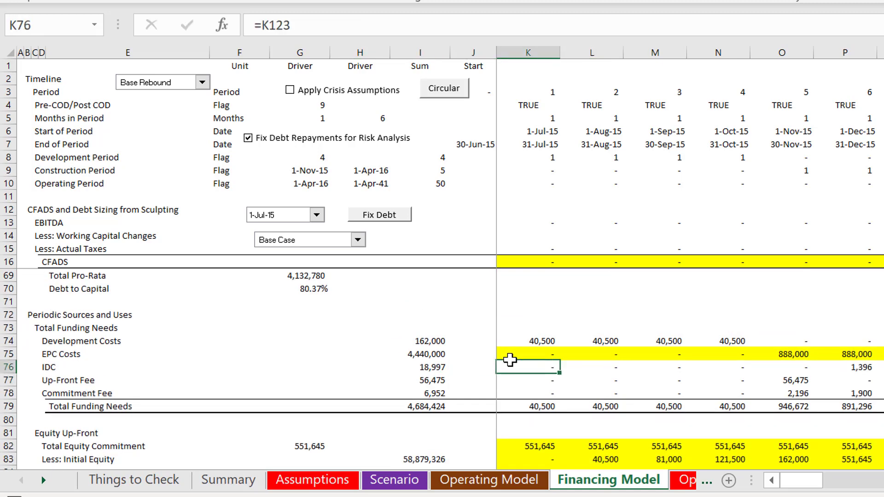
# Trace the cell references in the first-period IDC and Up-Front Fee formulas, K76 and K77.
pyautogui.press('F2')
pyautogui.press('Escape')
pyautogui.press('Down')
pyautogui.press('Down')
pyautogui.press('Up')
pyautogui.press('Up')
pyautogui.press('Down')
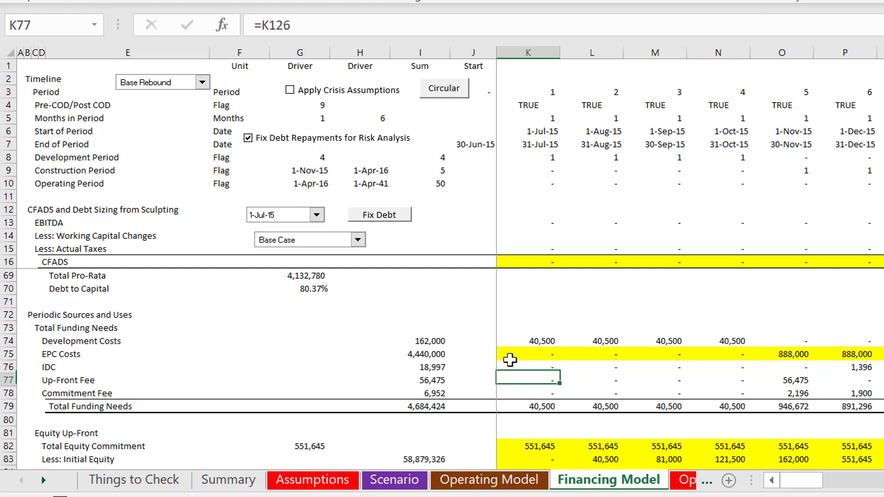
pyautogui.press('F2')
pyautogui.press('Escape')
pyautogui.press('Up')
pyautogui.press('F2')
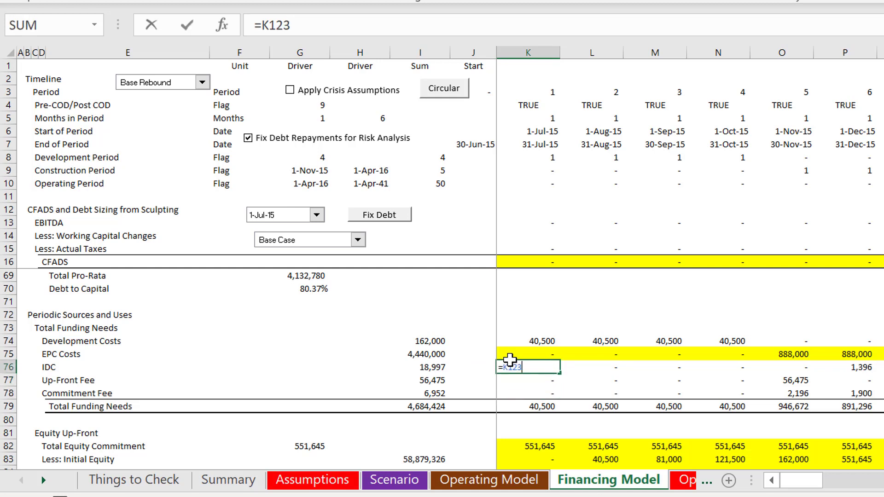
pyautogui.press('Escape')
pyautogui.press('Down')
pyautogui.press('F2')
pyautogui.press('Escape')
pyautogui.press('F2')
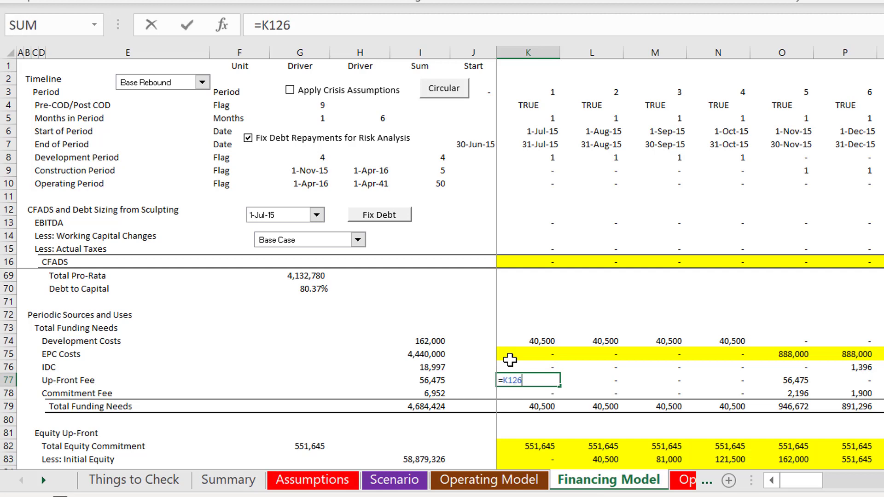
pyautogui.press('Escape')
# Check the Sum column formulas for IDC, Up-Front Fee and Commitment Fee in I76 to I78.
pyautogui.press('Down')
pyautogui.press('Left')
pyautogui.press('Left')
pyautogui.press('Up')
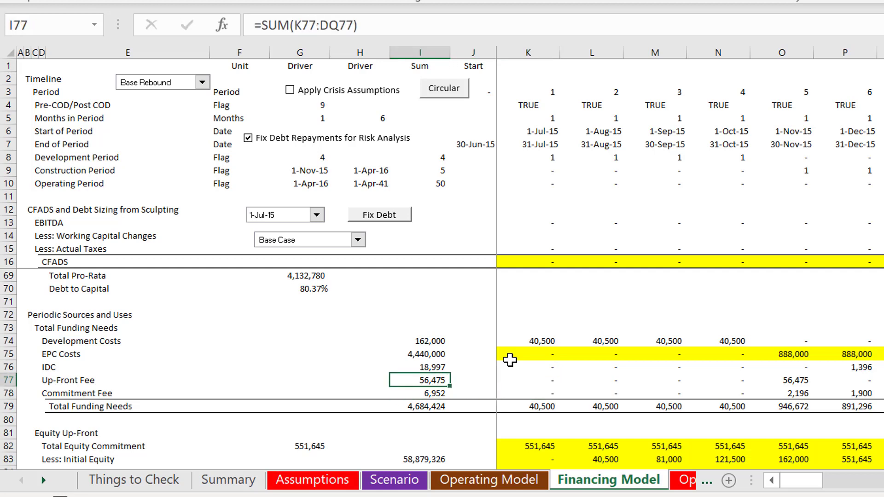
pyautogui.press('Up')
pyautogui.press('Left')
pyautogui.press('Right')
pyautogui.press('Down')
pyautogui.press('Down')
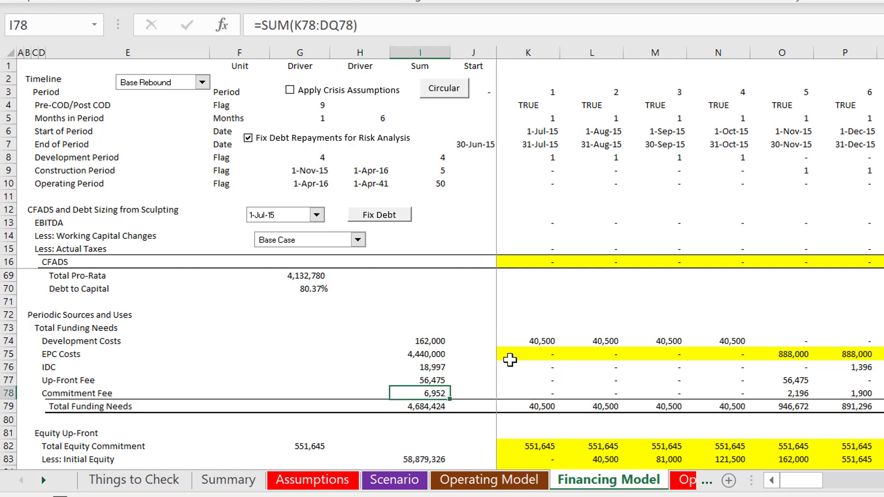
pyautogui.press('Right')
pyautogui.press('Right')
pyautogui.press('Right')
pyautogui.press('Left')
pyautogui.press('Up')
pyautogui.press('Up')
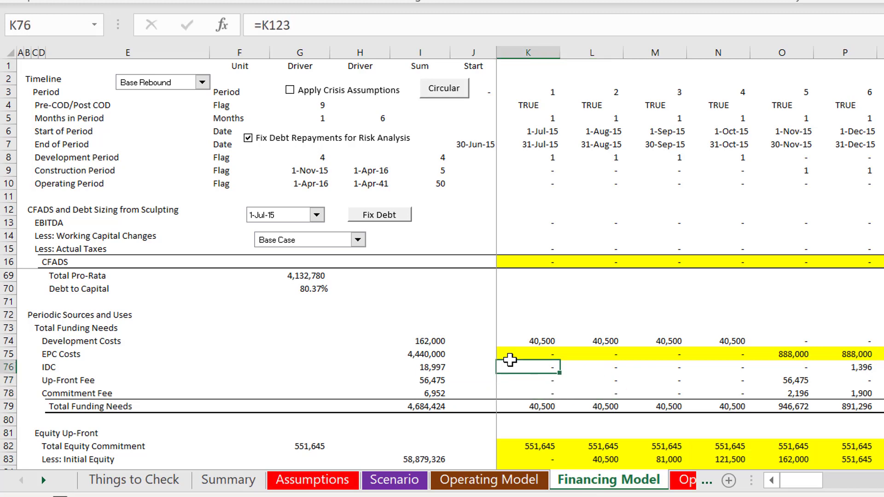
# Find the Financing costs block in the uses of funds and inspect the Up-Front Fees difference formula in J57.
pyautogui.press('Up')
pyautogui.press('Up')
pyautogui.press('Up')
pyautogui.press('Up')
pyautogui.press('Up')
pyautogui.press('Up')
pyautogui.press('Up')
pyautogui.press('Up')
pyautogui.press('Up')
pyautogui.press('Up')
pyautogui.press('Up')
pyautogui.press('Up')
pyautogui.press('Up')
pyautogui.press('Up')
pyautogui.press('Up')
pyautogui.press('Up')
pyautogui.press('Up')
pyautogui.press('Up')
pyautogui.press('Up')
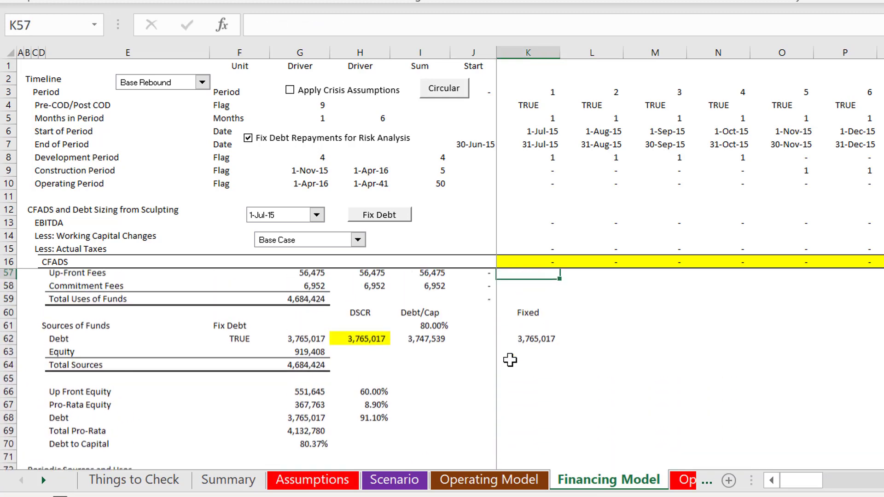
pyautogui.press('Up')
pyautogui.press('Up')
pyautogui.press('Up')
pyautogui.press('Up')
pyautogui.press('Down')
pyautogui.press('Down')
pyautogui.press('Down')
pyautogui.press('Down')
pyautogui.press('Left')
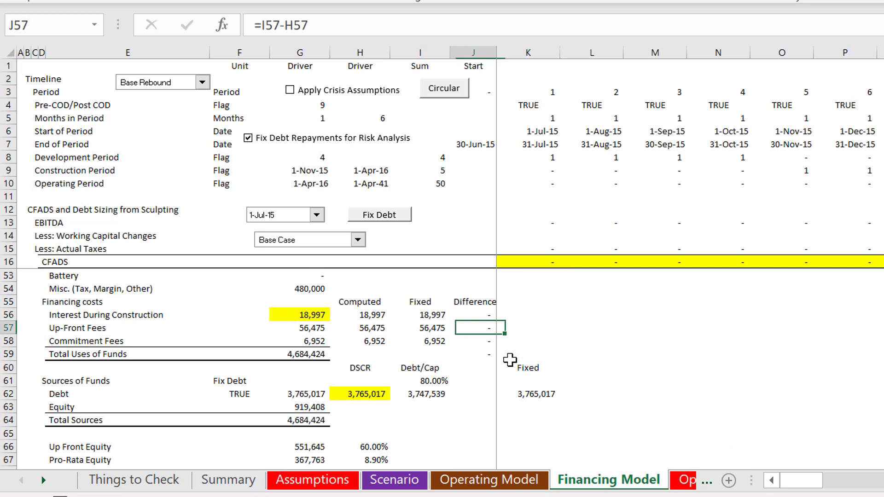
# Compare the applied financing cost formulas in G56 to G58 with the computed Up-Front Fees formula in H57.
pyautogui.press('Left')
pyautogui.press('Left')
pyautogui.press('Left')
pyautogui.press('Up')
pyautogui.press('Left')
pyautogui.press('Right')
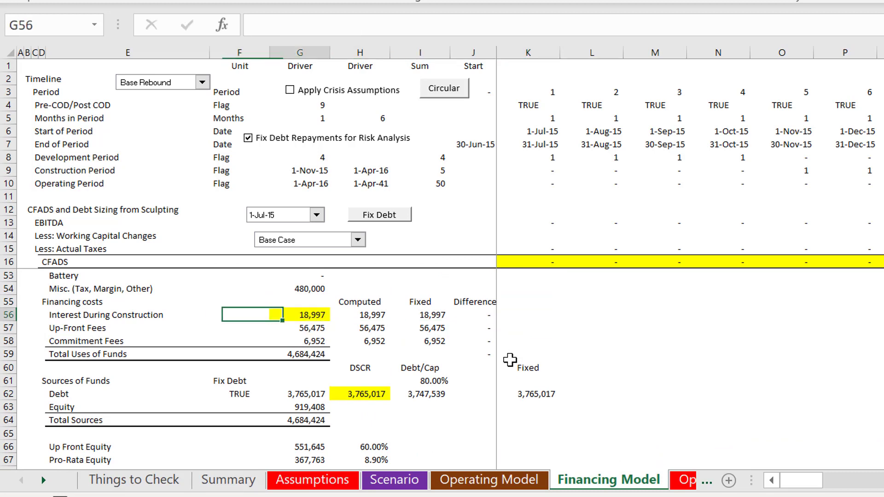
pyautogui.press('Down')
pyautogui.press('Down')
pyautogui.press('Up')
pyautogui.press('Up')
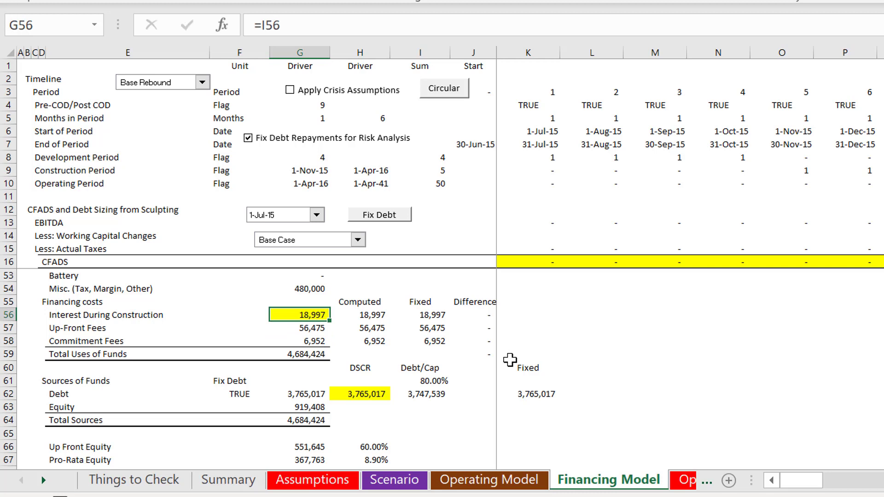
pyautogui.press('Down')
pyautogui.press('Right')
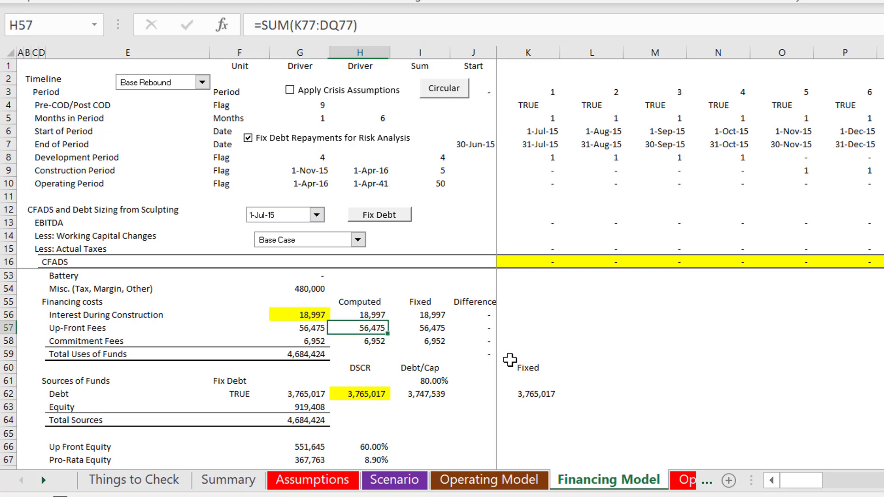
pyautogui.press('Up')
pyautogui.press('Left')
pyautogui.press('Down')
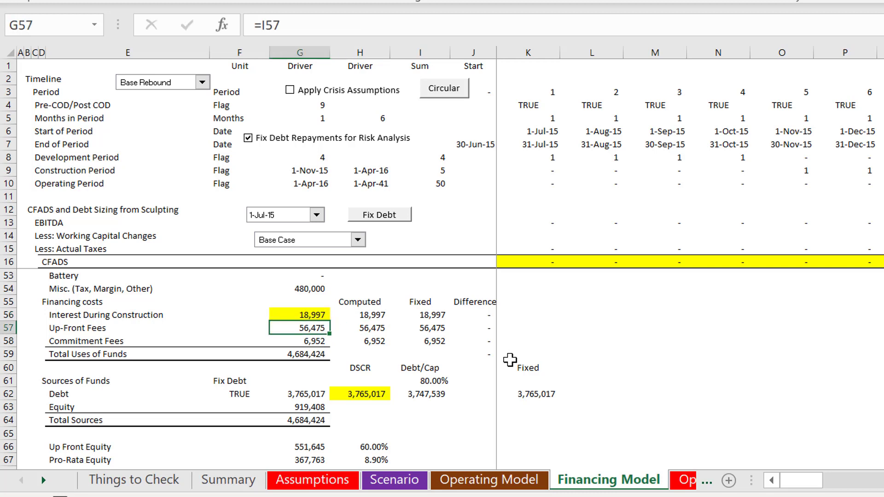
# Try linking the applied Up-Front Fees in G57 to the computed value with =H57.
pyautogui.write('=')
pyautogui.press('Right')
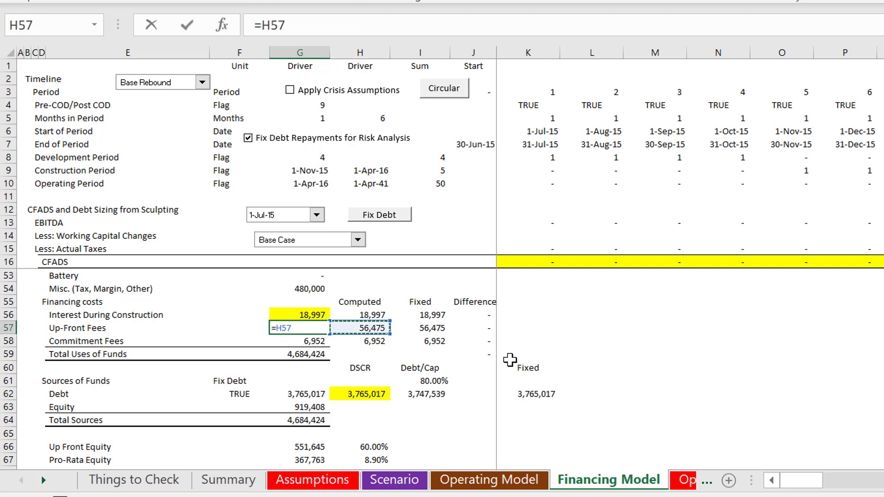
pyautogui.press('Return')
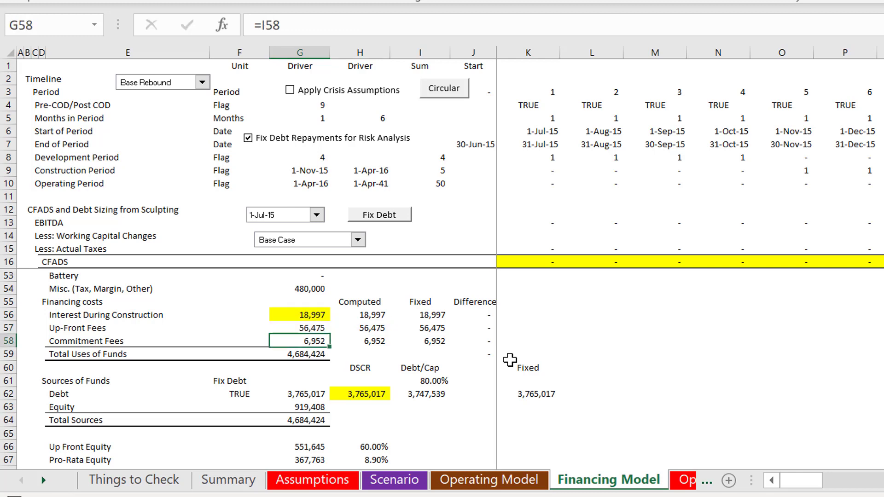
pyautogui.press('Up')
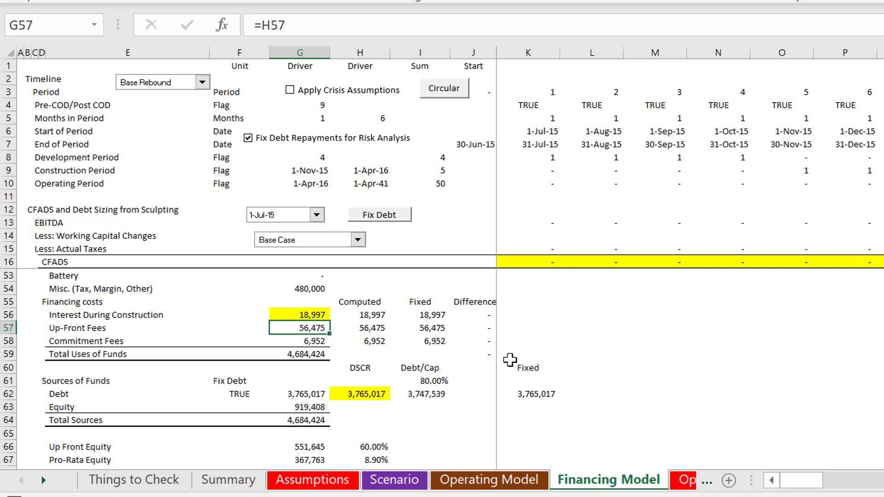
pyautogui.press('Right')
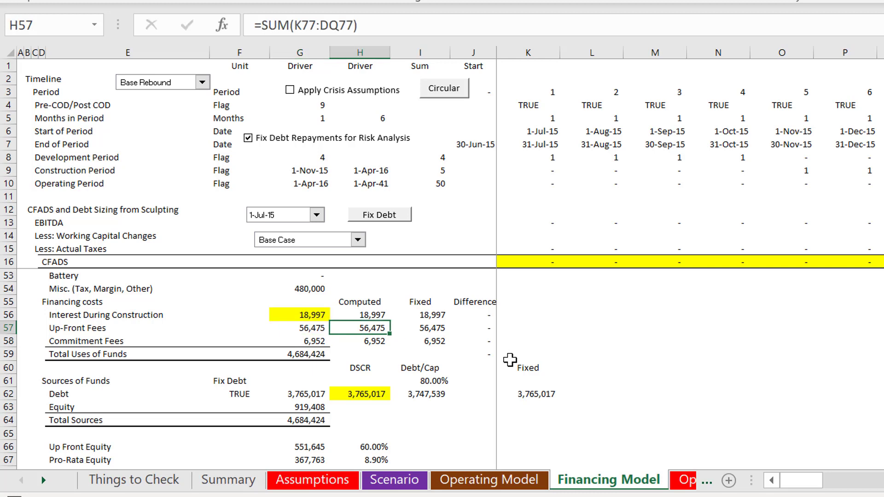
# Link the applied Up-Front Fees and Commitment Fees to the fixed values, entering =I57 in G57 and =I58 in G58.
pyautogui.press('Left')
pyautogui.press('Left')
pyautogui.press('Right')
pyautogui.write('=I57')
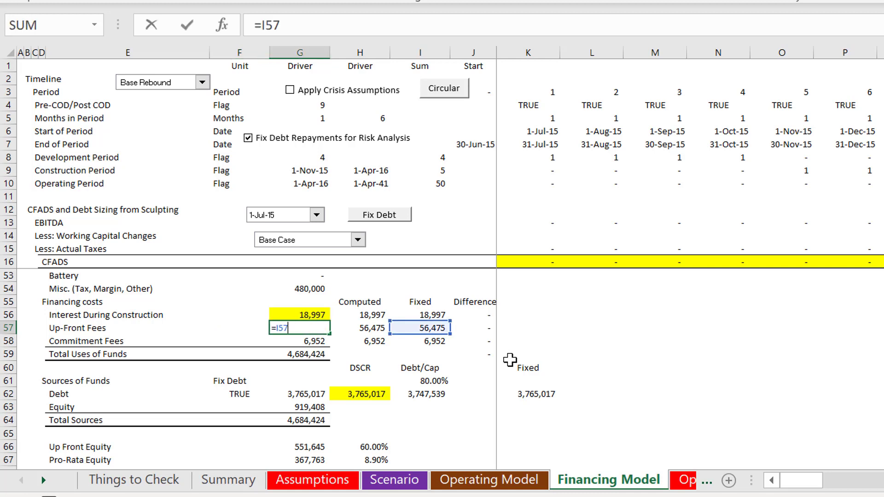
pyautogui.press('Return')
pyautogui.write('=I58')
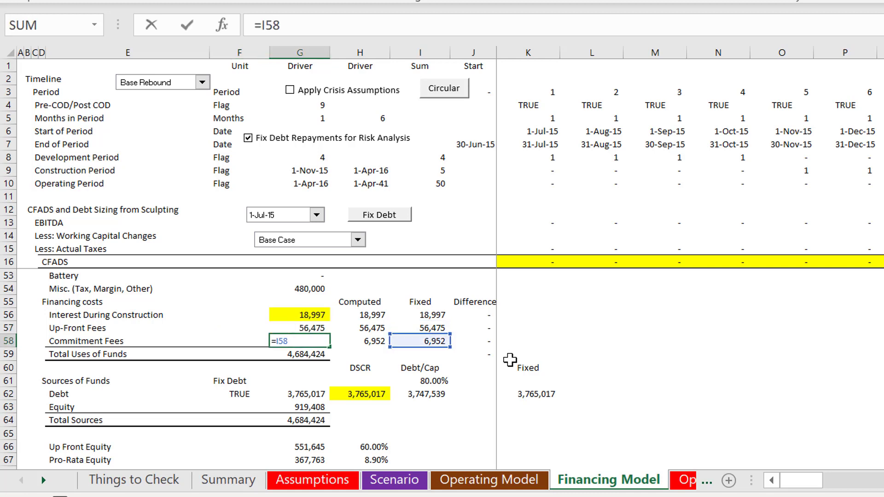
pyautogui.hotkey('ctrl', 'Return')
# Try linking the applied Interest During Construction in G56 to its computed value with =H56.
pyautogui.press('Left')
pyautogui.press('Up')
pyautogui.press('Up')
pyautogui.press('Right')
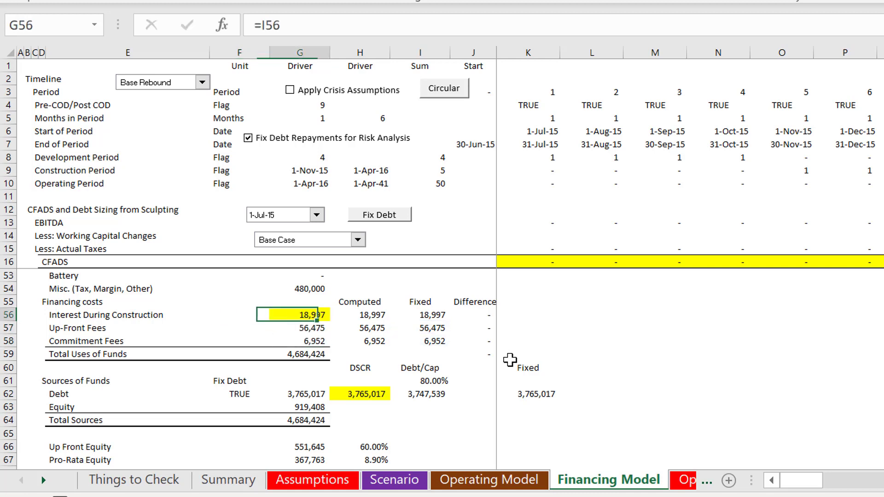
pyautogui.write('=')
pyautogui.press('Right')
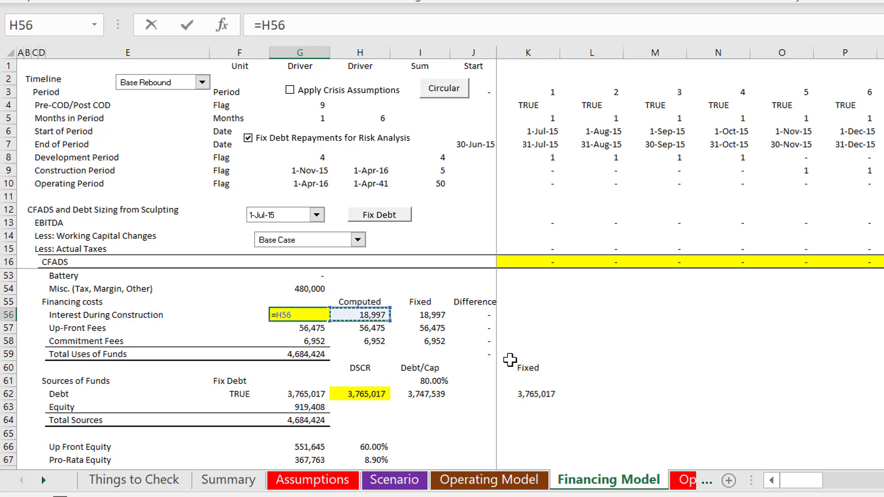
pyautogui.press('Return')
pyautogui.press('Return')
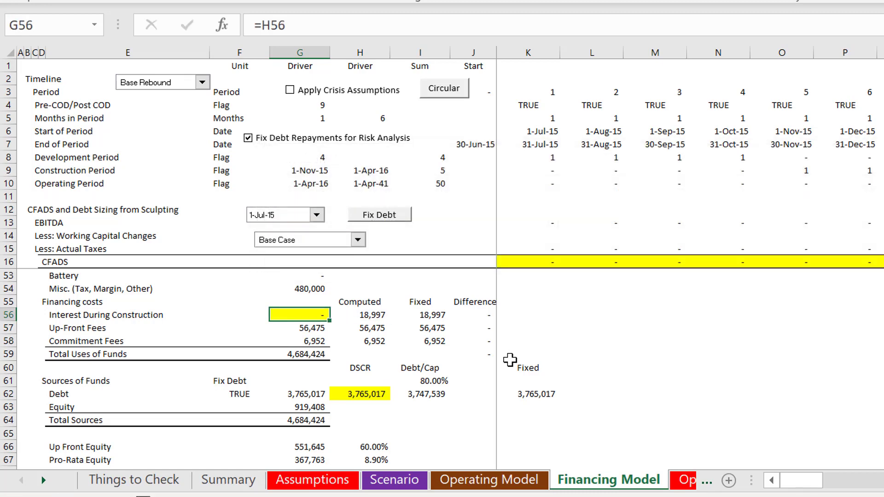
# Link the applied Interest During Construction in G56 to the fixed value with =I56.
pyautogui.press('Up')
pyautogui.press('F2')
pyautogui.press('BackSpace')
pyautogui.press('BackSpace')
pyautogui.press('BackSpace')
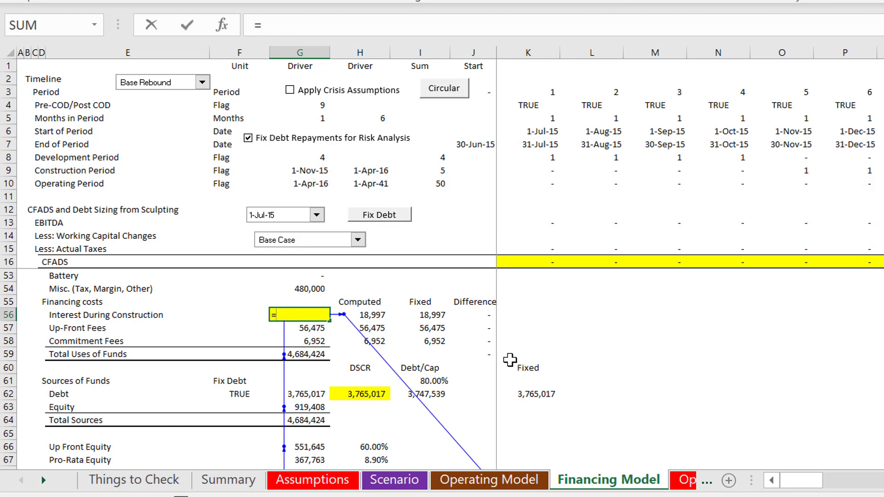
pyautogui.press('Right')
pyautogui.press('Right')
pyautogui.press('Return')
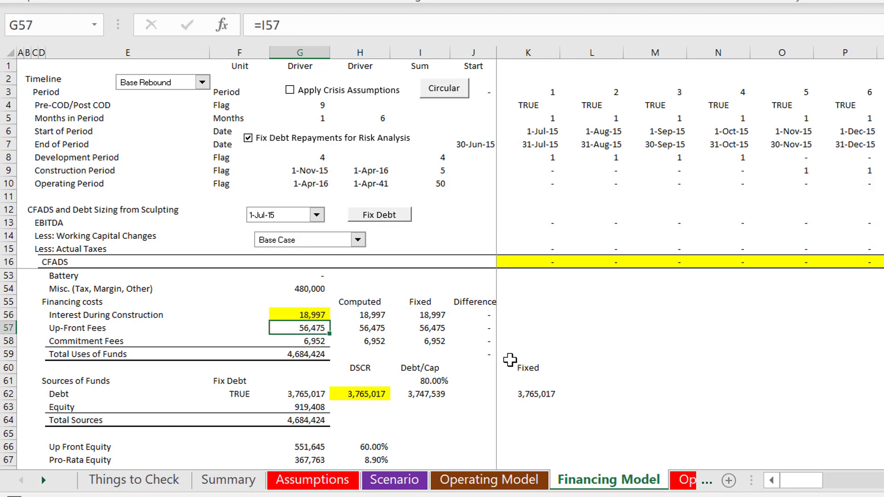
# View the code of the copy_paste macro assigned to the Circular button, and return to the worksheet.
pyautogui.press('Down')
pyautogui.press('Up')
pyautogui.press('Right')
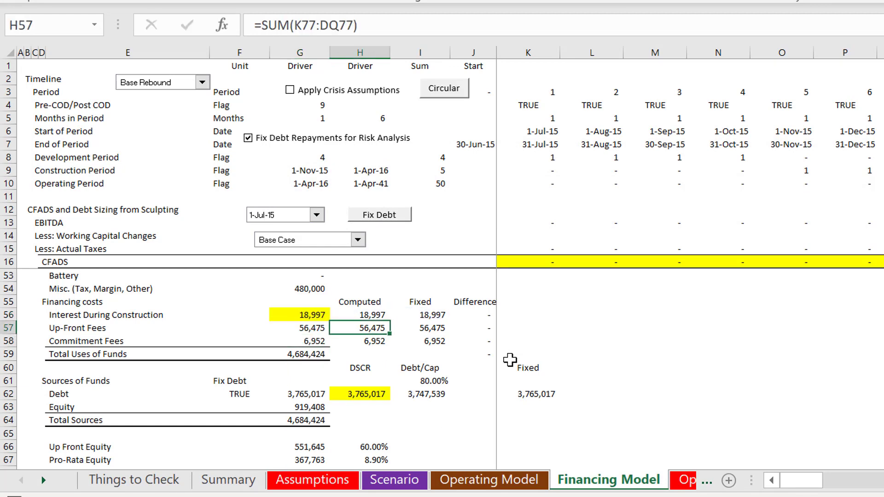
pyautogui.rightClick(444, 87)
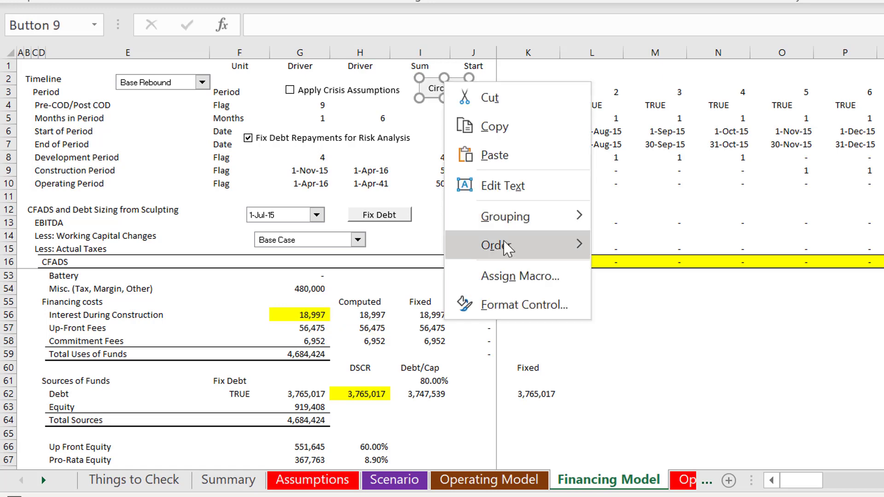
pyautogui.click(513, 278)
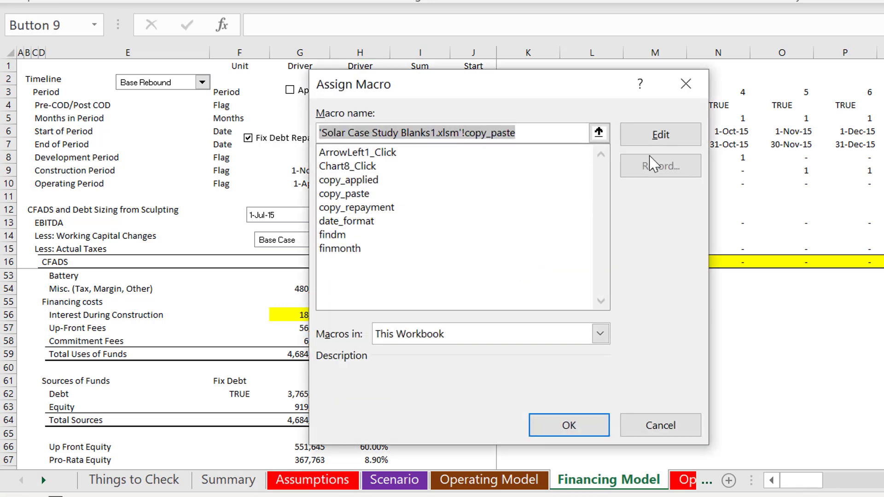
pyautogui.click(661, 136)
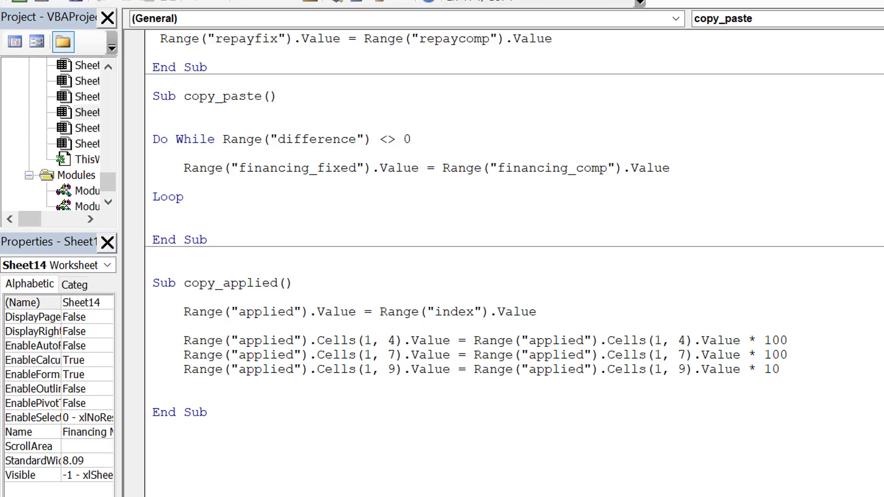
pyautogui.hotkey('alt', 'F11')
pyautogui.click(478, 287)
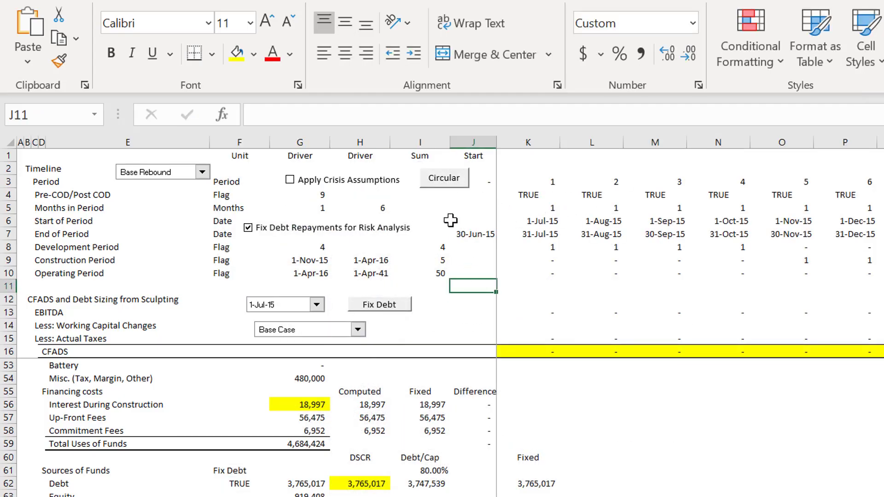
# Run the Circular macro and inspect the formula of the total difference in J59.
pyautogui.click(447, 187)
pyautogui.click(445, 444)
pyautogui.press('Left')
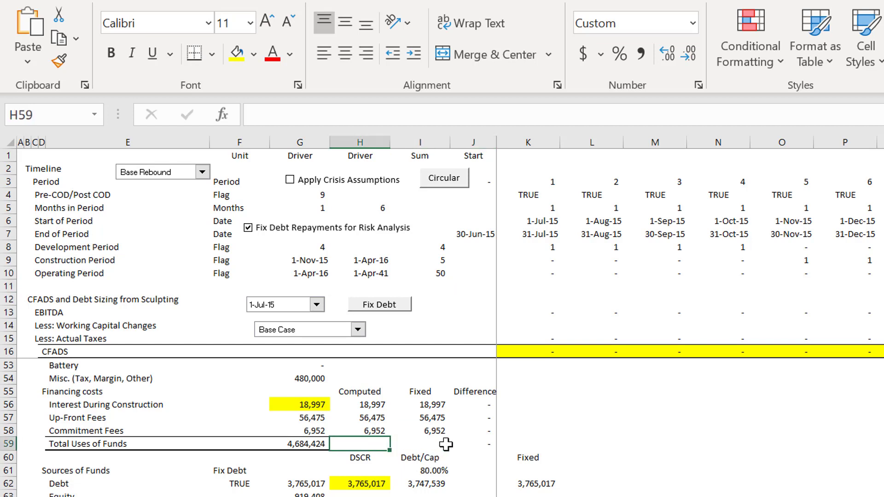
pyautogui.press('Left')
pyautogui.press('Up')
pyautogui.press('Right')
pyautogui.press('Down')
pyautogui.press('Right')
pyautogui.press('Right')
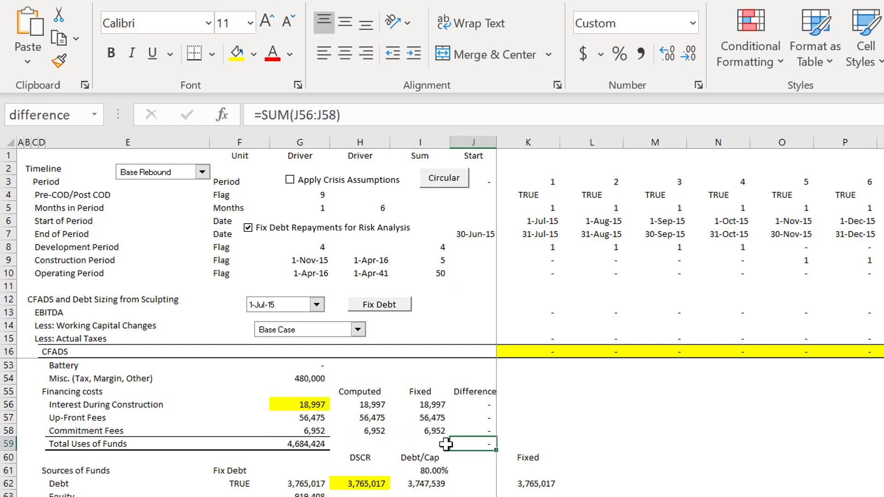
pyautogui.press('F2')
pyautogui.press('Escape')
# Recheck the applied Interest During Construction formula in G56.
pyautogui.press('Left')
pyautogui.press('Up')
pyautogui.press('Left')
pyautogui.press('Left')
pyautogui.press('Up')
pyautogui.press('Up')
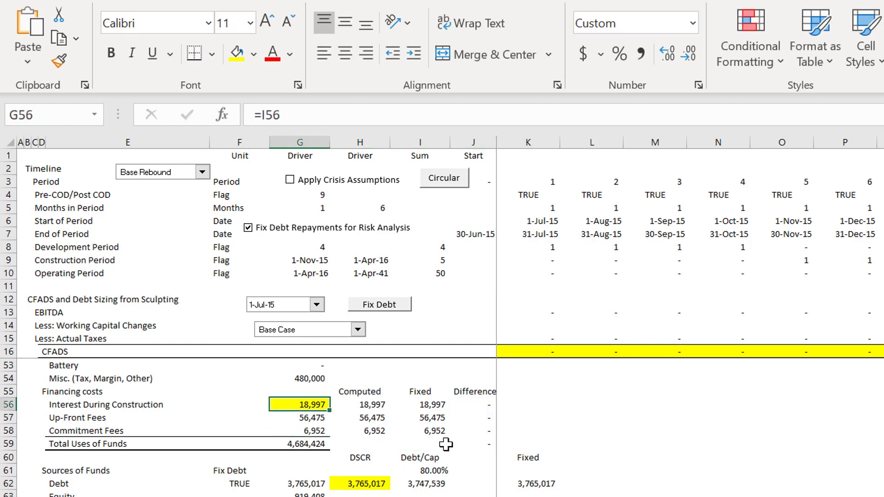
# Review the code of the copy_paste macro assigned to the Circular button again, and return to the worksheet.
pyautogui.press('Down')
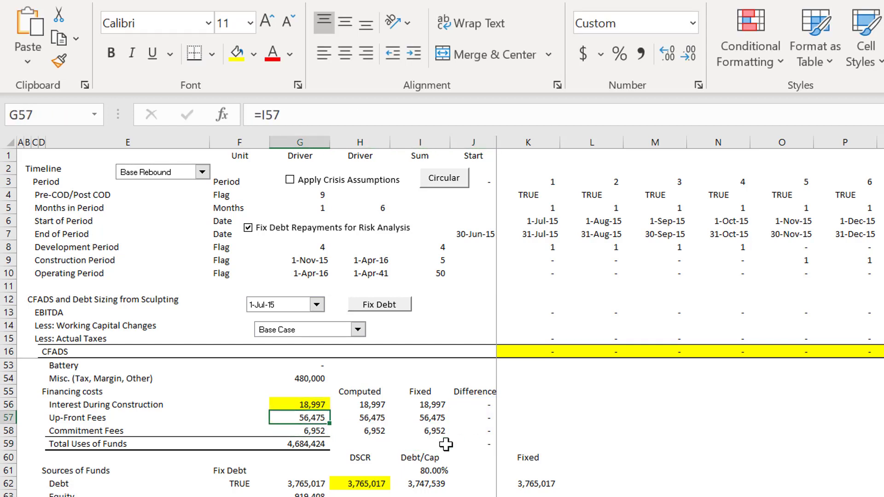
pyautogui.rightClick(445, 189)
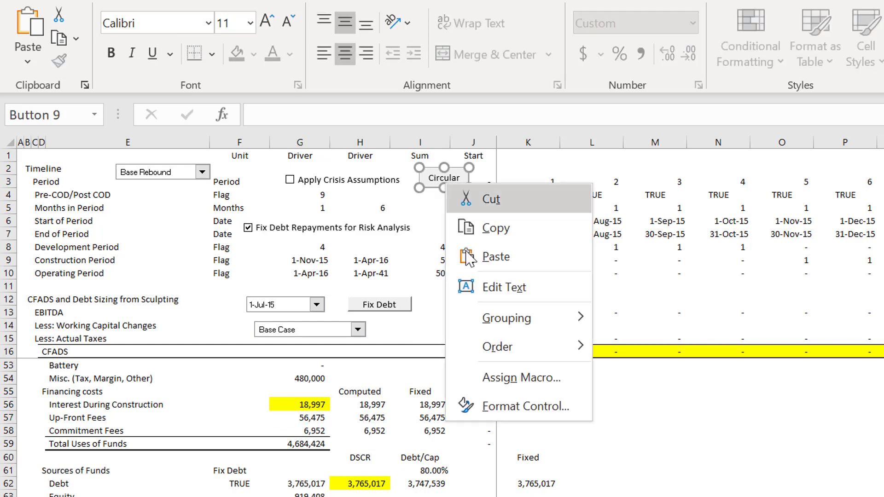
pyautogui.click(485, 384)
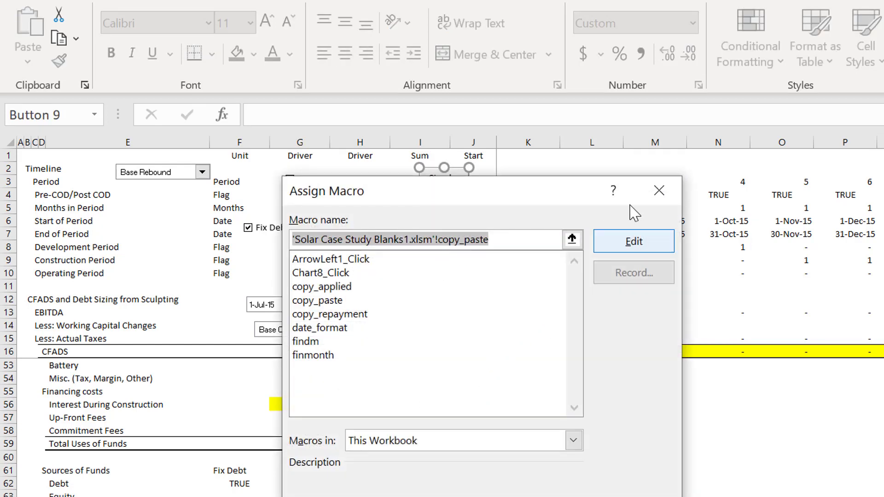
pyautogui.click(651, 245)
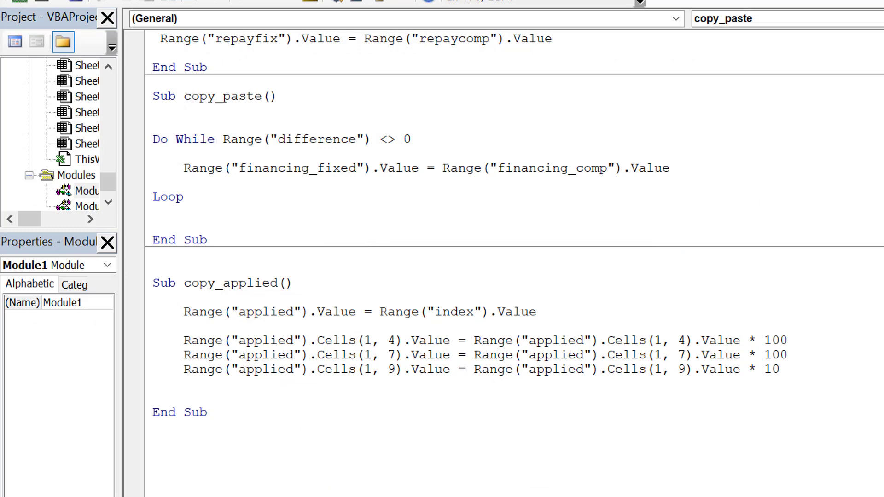
pyautogui.hotkey('alt', 'F11')
pyautogui.click(379, 452)
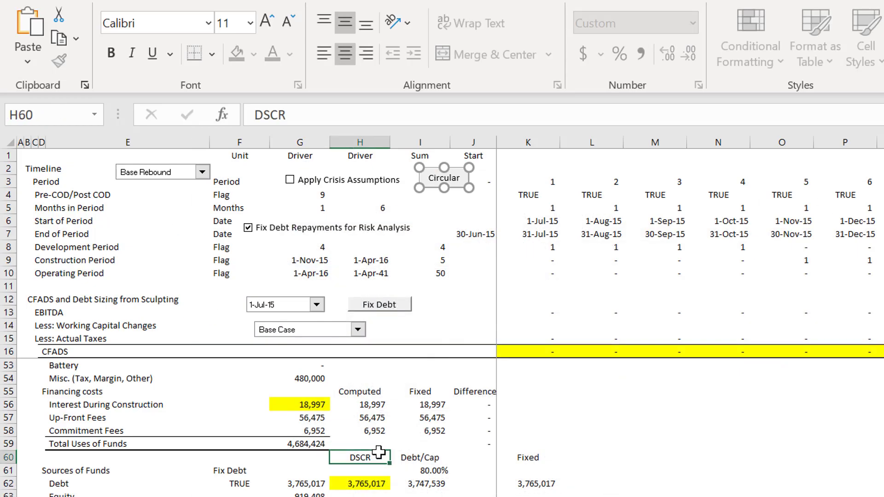
# Inspect the applied Interest During Construction and Up-Front Fees formulas in G56 and G57.
pyautogui.press('Up')
pyautogui.press('Left')
pyautogui.press('Up')
pyautogui.press('Up')
pyautogui.press('Up')
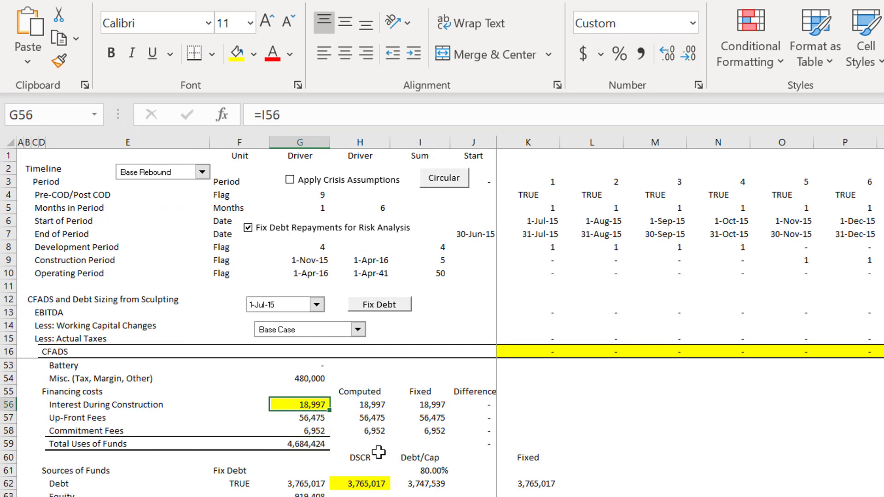
pyautogui.press('Down')
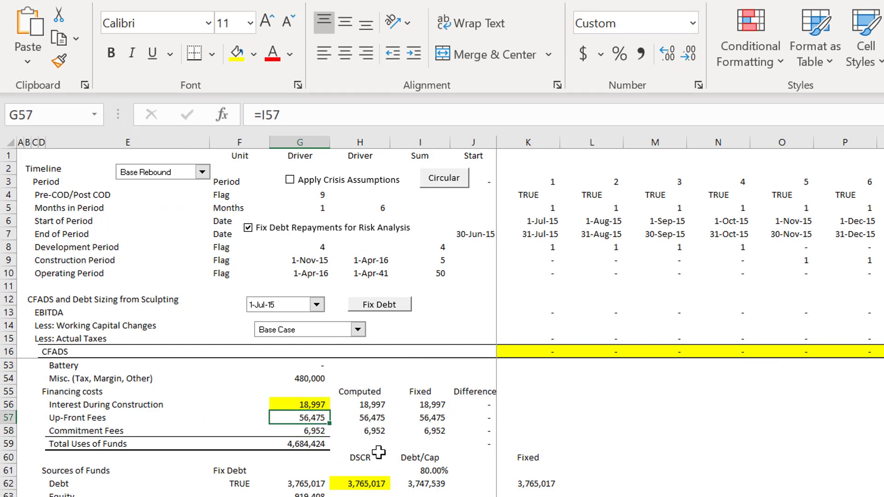
# Go to the named range financing_fixed to see which cells it covers.
pyautogui.click(95, 115)
pyautogui.press('Down')
pyautogui.press('Down')
pyautogui.press('Down')
pyautogui.press('Down')
pyautogui.press('Down')
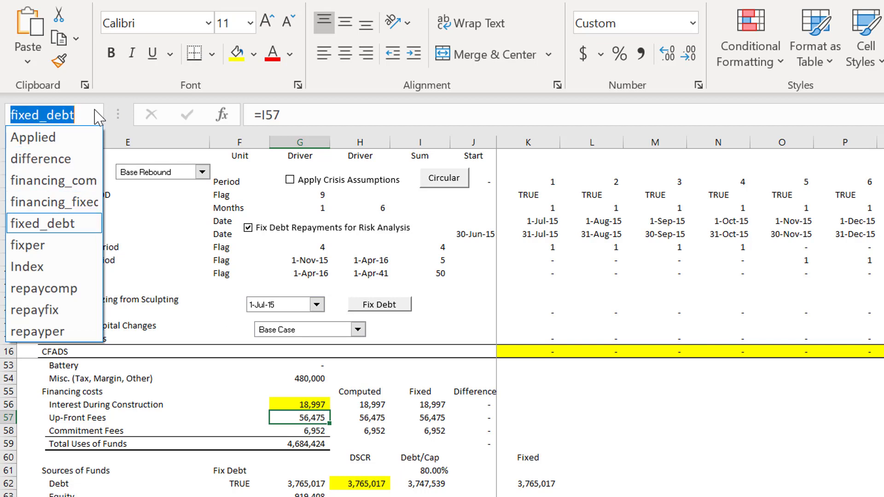
pyautogui.press('Up')
pyautogui.press('Return')
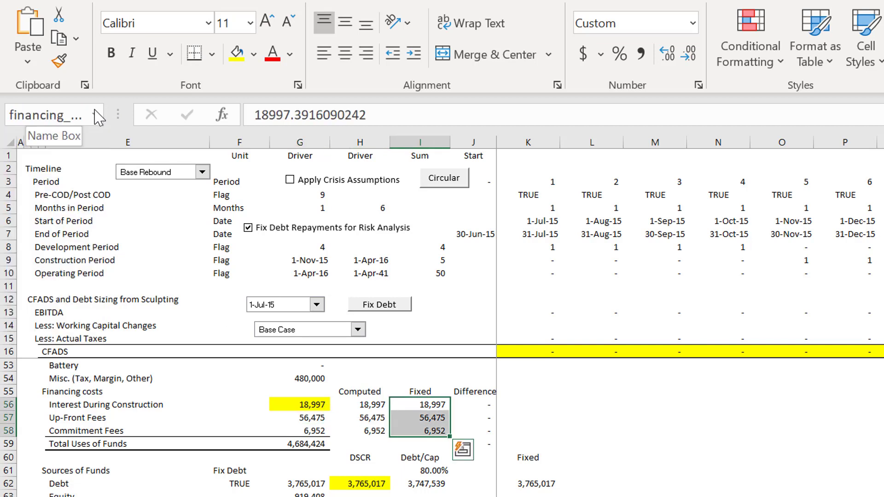
# Compare the computed financing cost cells in column H with the fixed values in column I, starting at row 56.
pyautogui.press('Left')
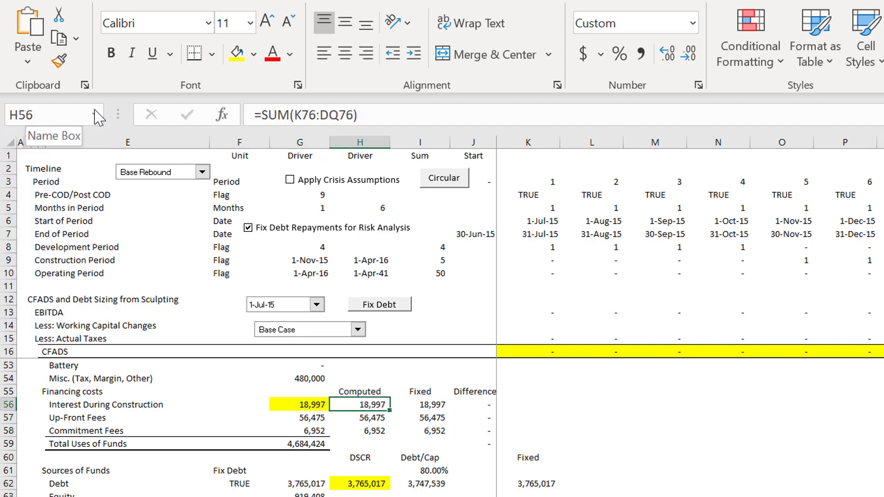
pyautogui.press('Right')
pyautogui.press('Left')
pyautogui.press('Right')
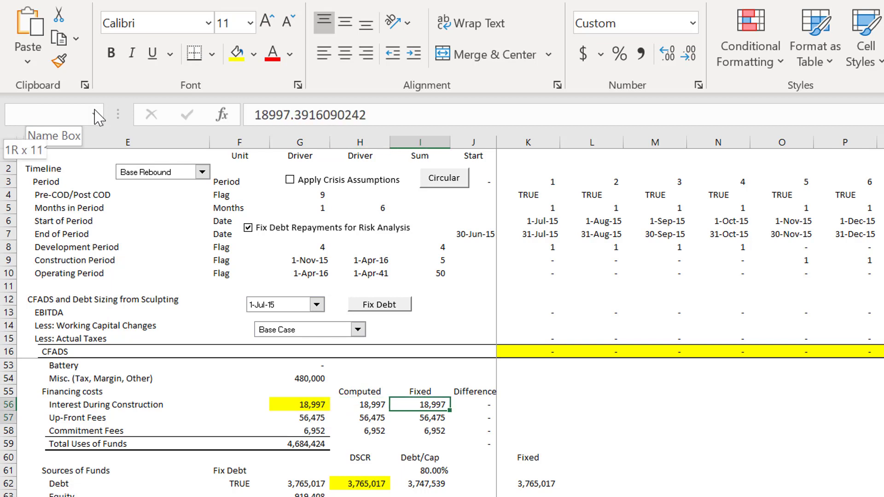
pyautogui.hotkey('shift', 'Down')
pyautogui.hotkey('shift', 'Down')
pyautogui.press('Left')
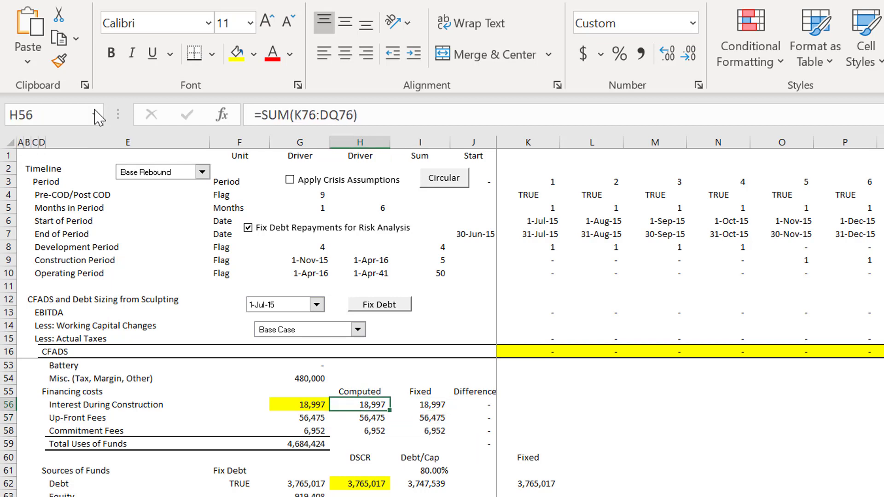
pyautogui.hotkey('shift', 'Down')
# Look through the periodic sources and uses, debt balance, interest and commitment fee sections below the financing costs.
pyautogui.press('pagedown')
pyautogui.press('pagedown')
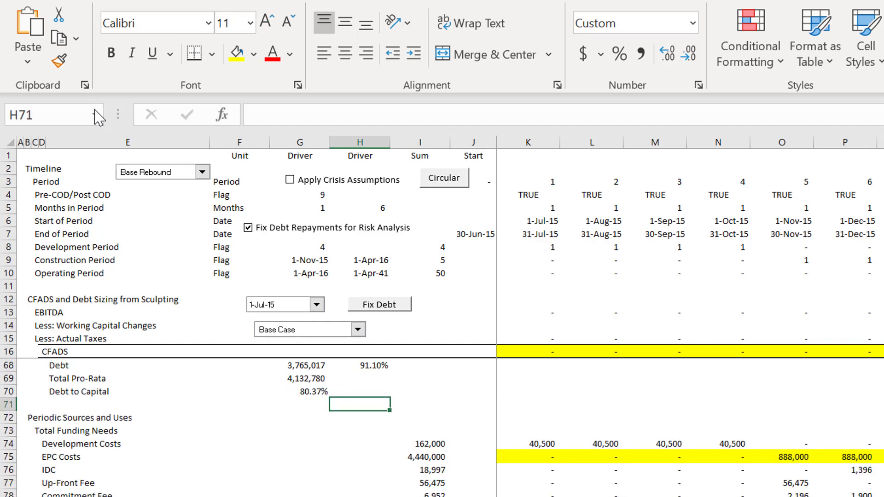
pyautogui.press('pagedown')
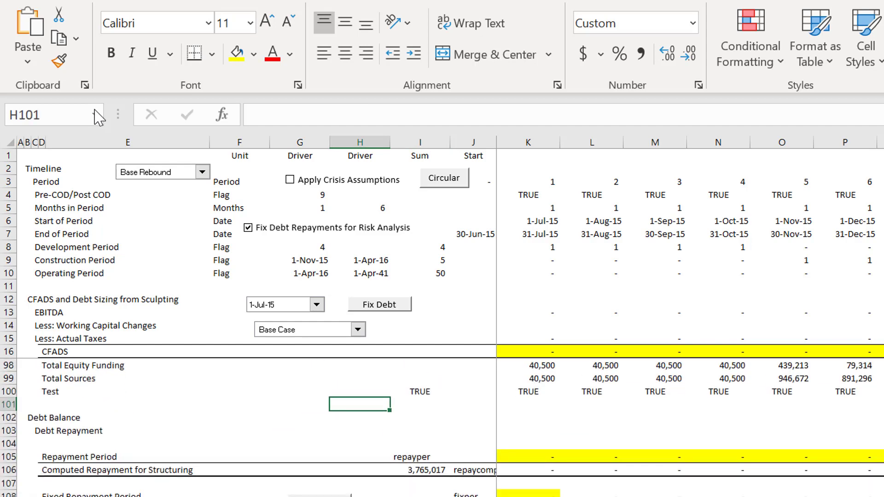
pyautogui.press('pagedown')
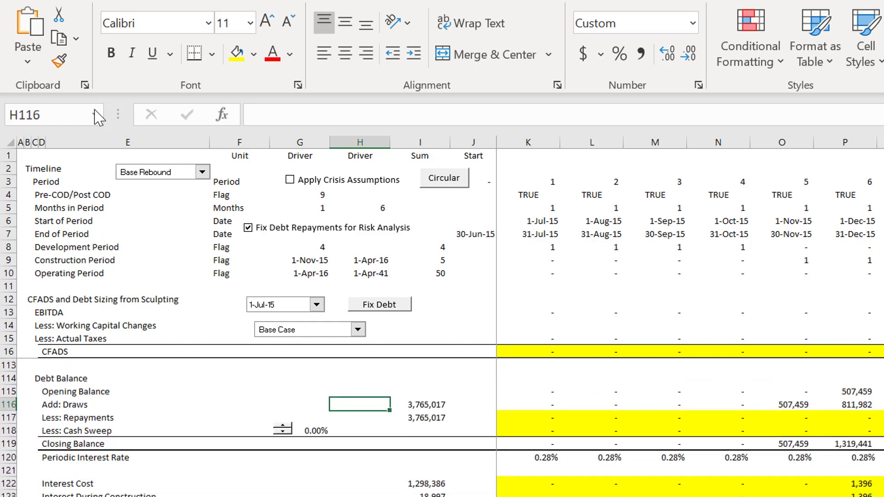
pyautogui.press('Down')
pyautogui.press('Down')
pyautogui.press('Down')
pyautogui.press('Down')
pyautogui.press('Down')
pyautogui.press('Down')
pyautogui.press('Down')
pyautogui.press('Down')
pyautogui.press('Down')
pyautogui.press('Down')
pyautogui.press('Down')
pyautogui.press('Down')
pyautogui.press('Down')
pyautogui.press('Down')
pyautogui.press('Down')
pyautogui.press('Down')
pyautogui.press('Down')
pyautogui.press('Down')
pyautogui.press('Down')
pyautogui.press('Down')
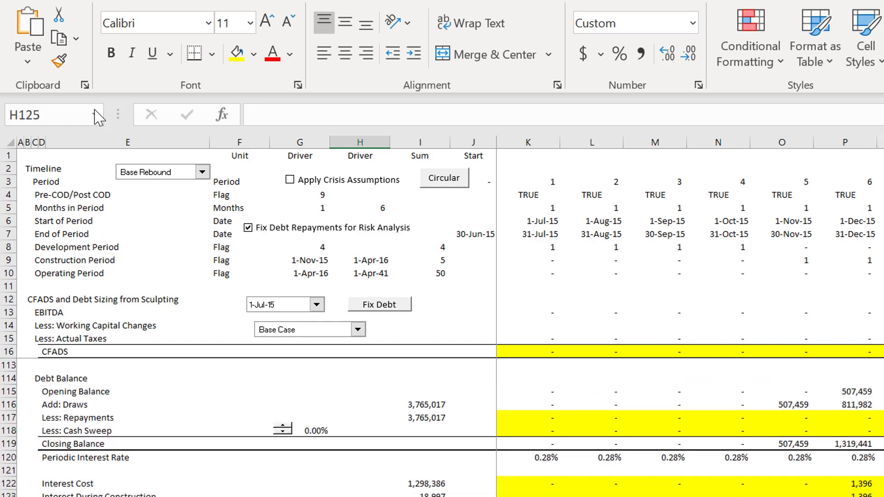
pyautogui.press('Down')
pyautogui.press('Down')
pyautogui.press('Down')
pyautogui.press('Down')
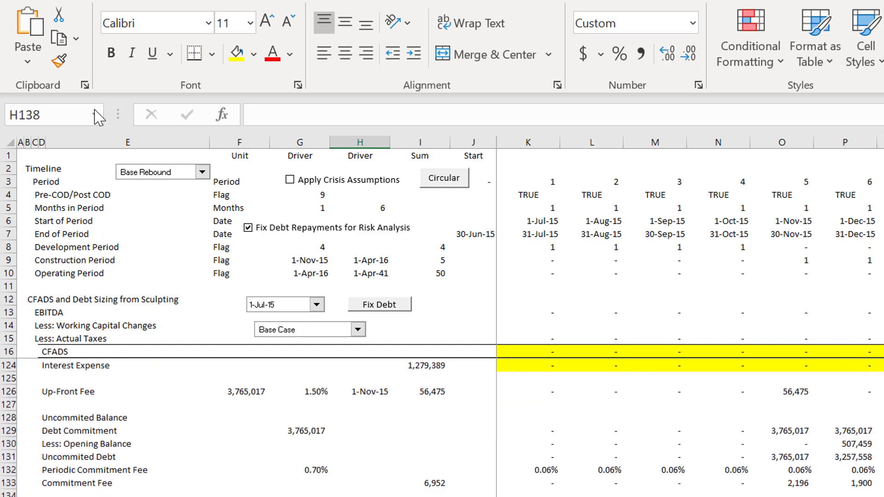
# Examine the Default section and the formula of its opening balance in K136.
pyautogui.press('Up')
pyautogui.press('Up')
pyautogui.press('Up')
pyautogui.press('Up')
pyautogui.press('Up')
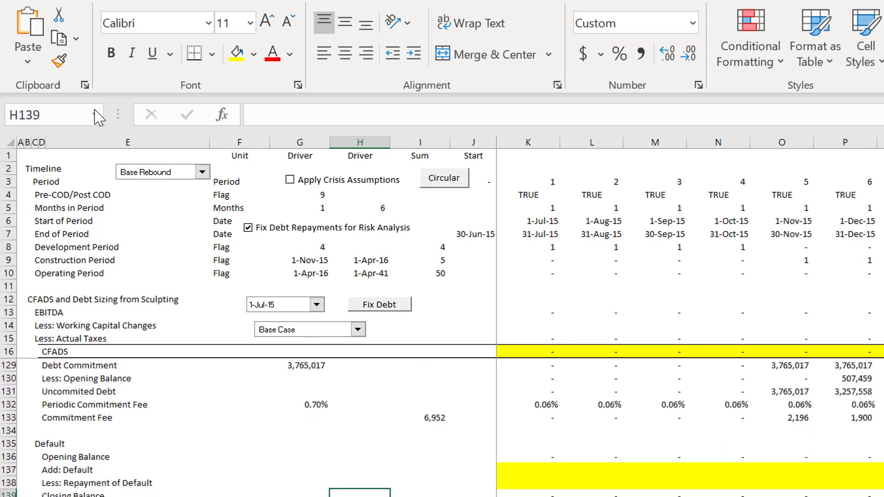
pyautogui.press('Left')
pyautogui.press('Left')
pyautogui.press('Left')
pyautogui.press('Left')
pyautogui.press('Left')
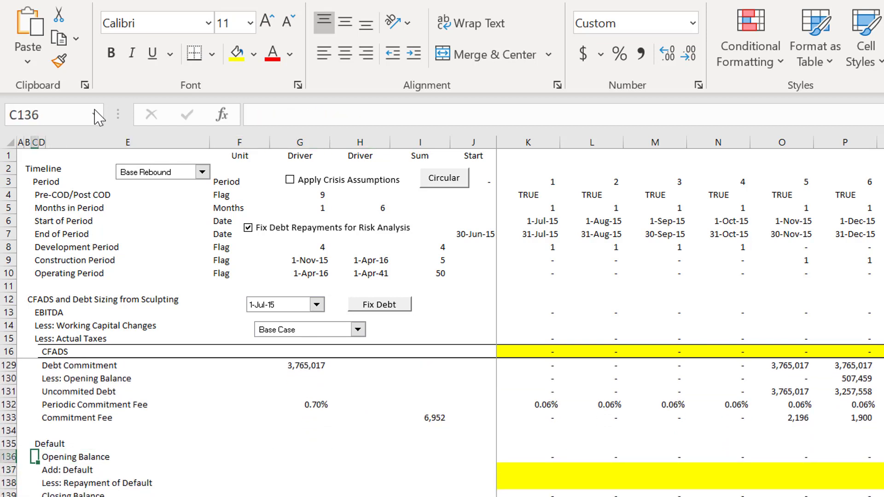
pyautogui.press('Right')
pyautogui.press('Right')
pyautogui.press('Right')
pyautogui.press('Right')
pyautogui.press('Right')
pyautogui.press('Right')
pyautogui.press('Right')
pyautogui.press('Right')
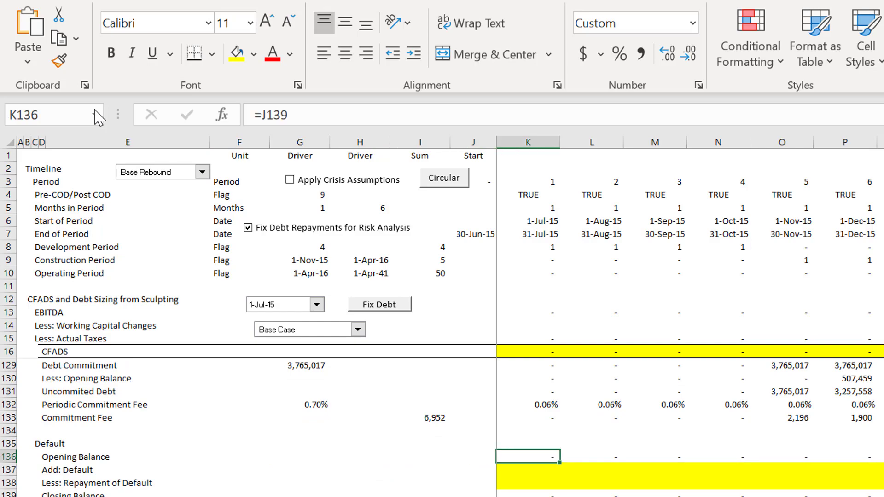
# Review the depreciation, tax and net income sections down to the Cash Flow Waterfall.
pyautogui.press('Down')
pyautogui.press('pagedown')
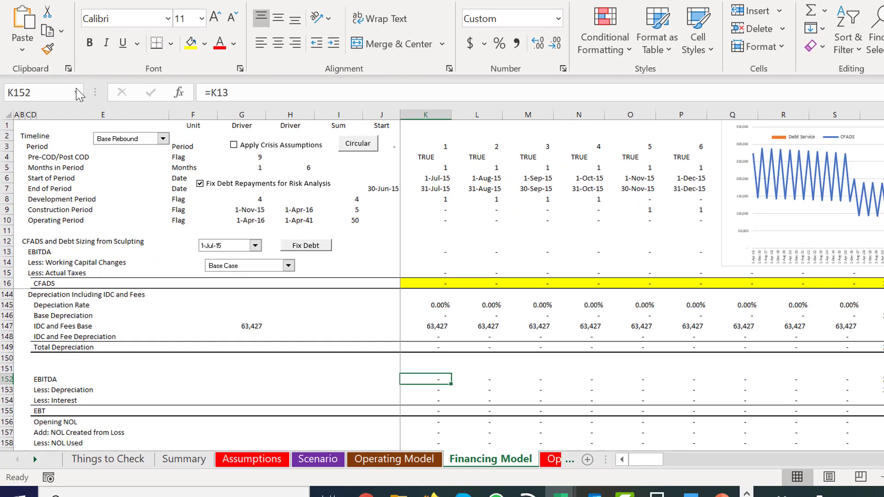
pyautogui.press('Down')
pyautogui.press('Down')
pyautogui.press('Down')
pyautogui.press('Down')
pyautogui.press('Down')
pyautogui.press('Down')
pyautogui.press('Down')
pyautogui.press('Down')
pyautogui.press('Down')
pyautogui.press('Down')
pyautogui.press('Down')
pyautogui.press('Down')
pyautogui.press('Down')
pyautogui.press('Down')
pyautogui.press('Down')
pyautogui.press('Down')
pyautogui.press('Down')
pyautogui.press('Down')
pyautogui.press('Down')
pyautogui.press('Down')
pyautogui.press('Down')
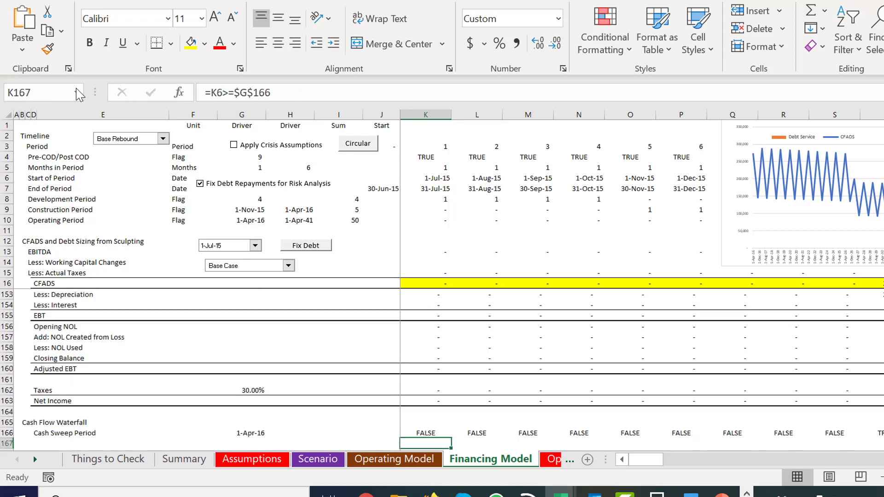
pyautogui.press('Down')
pyautogui.press('Down')
pyautogui.press('Down')
pyautogui.press('Down')
pyautogui.press('Down')
pyautogui.press('Down')
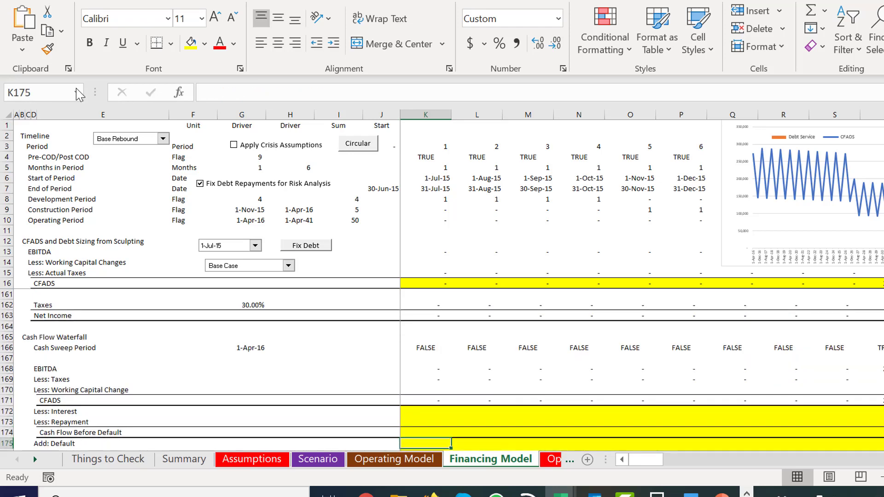
# Enter =K124+K141 for Less: Interest in K172 of the Cash Flow Waterfall and fill it across all periods.
pyautogui.press('Up')
pyautogui.press('Up')
pyautogui.press('Up')
pyautogui.press('Up')
pyautogui.press('Up')
pyautogui.press('Up')
pyautogui.press('Up')
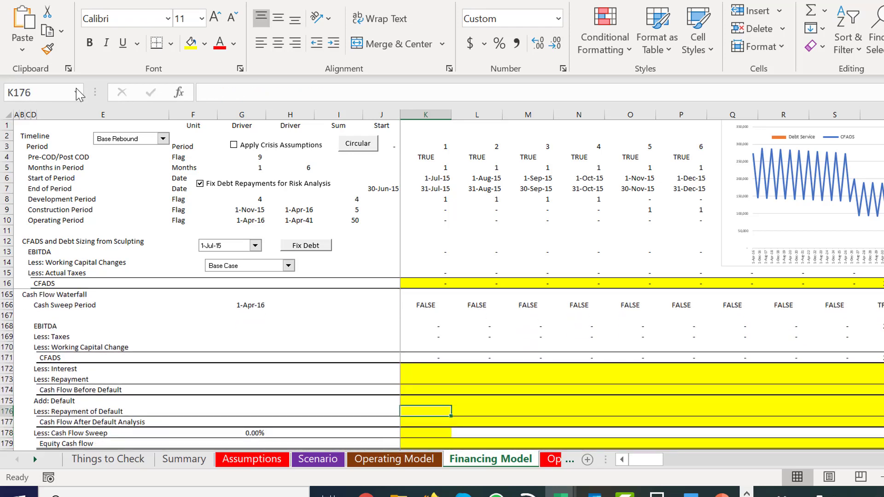
pyautogui.write('=')
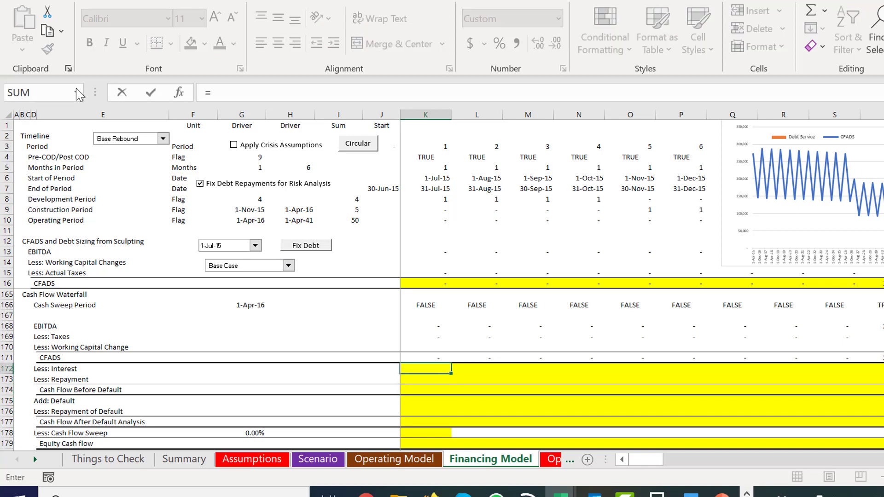
pyautogui.press('pageup')
pyautogui.press('pageup')
pyautogui.press('Up')
pyautogui.press('Up')
pyautogui.press('Up')
pyautogui.press('Up')
pyautogui.press('Up')
pyautogui.press('Up')
pyautogui.press('Up')
pyautogui.press('Down')
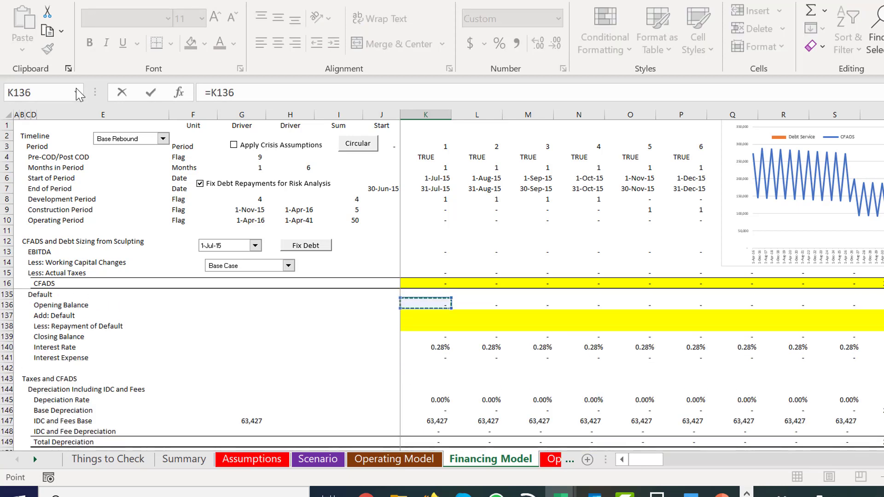
pyautogui.press('Down')
pyautogui.press('Up')
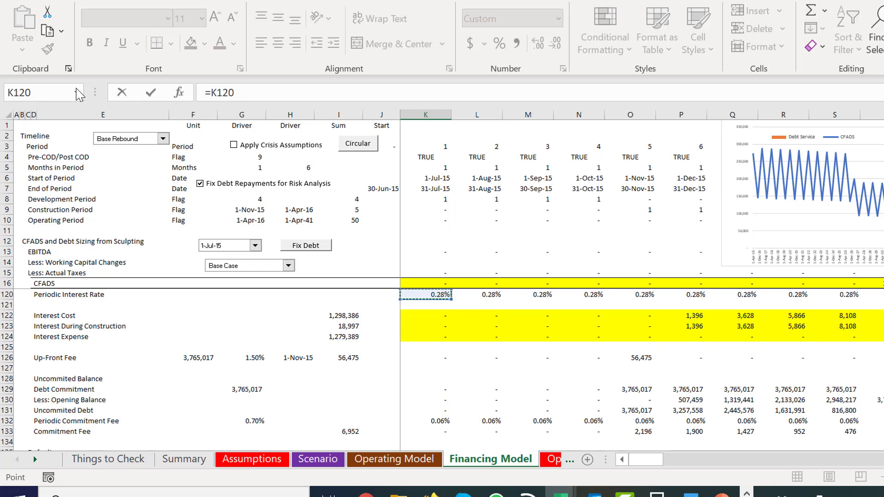
pyautogui.press('Up')
pyautogui.press('Up')
pyautogui.press('Down')
pyautogui.press('Down')
pyautogui.press('Down')
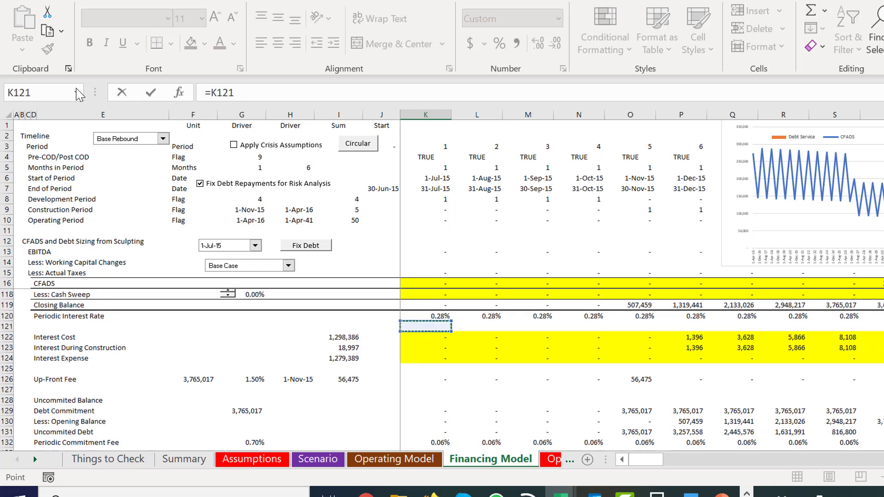
pyautogui.press('Down')
pyautogui.press('Down')
pyautogui.press('Down')
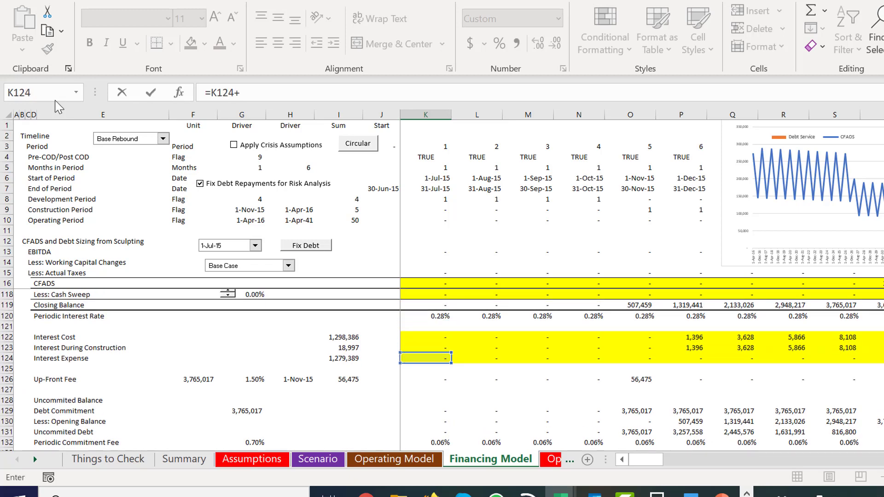
pyautogui.scroll(2, 309, 392)
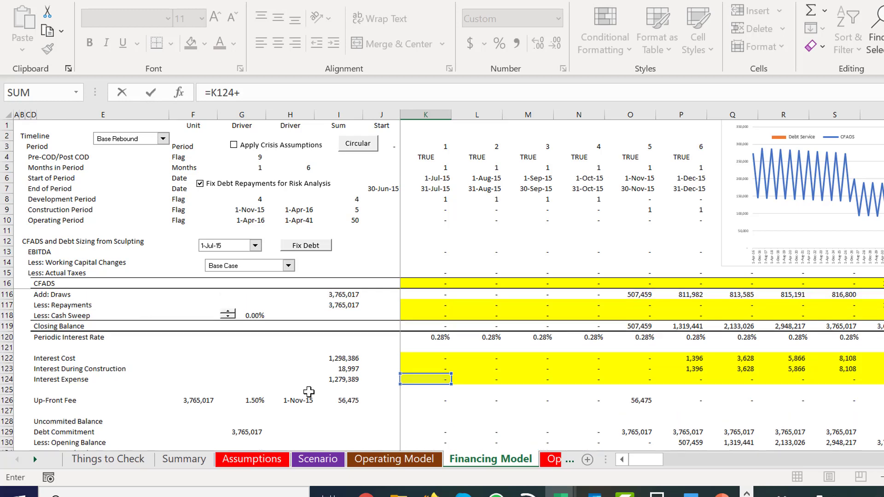
pyautogui.click(444, 421)
pyautogui.press('Down')
pyautogui.press('Down')
pyautogui.press('Down')
pyautogui.press('Down')
pyautogui.press('Down')
pyautogui.press('Down')
pyautogui.press('Down')
pyautogui.press('Down')
pyautogui.press('Down')
pyautogui.press('Down')
pyautogui.press('Down')
pyautogui.press('Down')
pyautogui.press('Down')
pyautogui.press('Down')
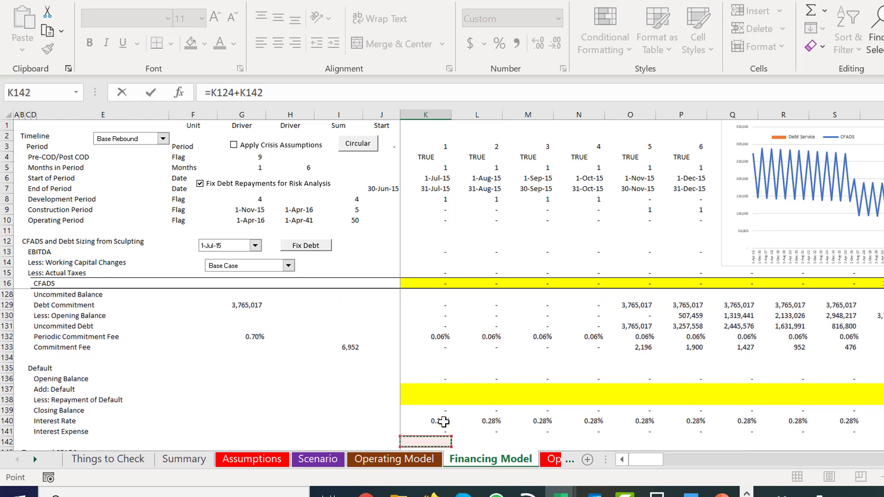
pyautogui.press('Up')
pyautogui.press('Return')
pyautogui.press('Up')
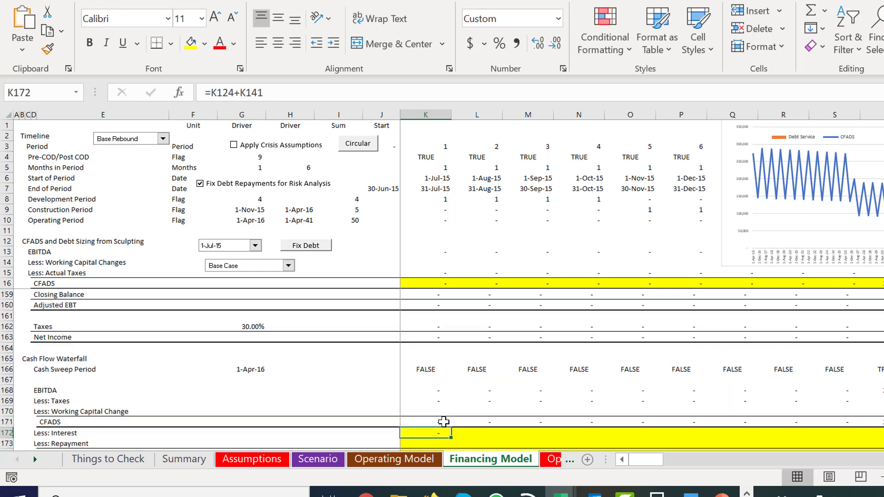
pyautogui.hotkey('ctrl', 'shift', 'Right')
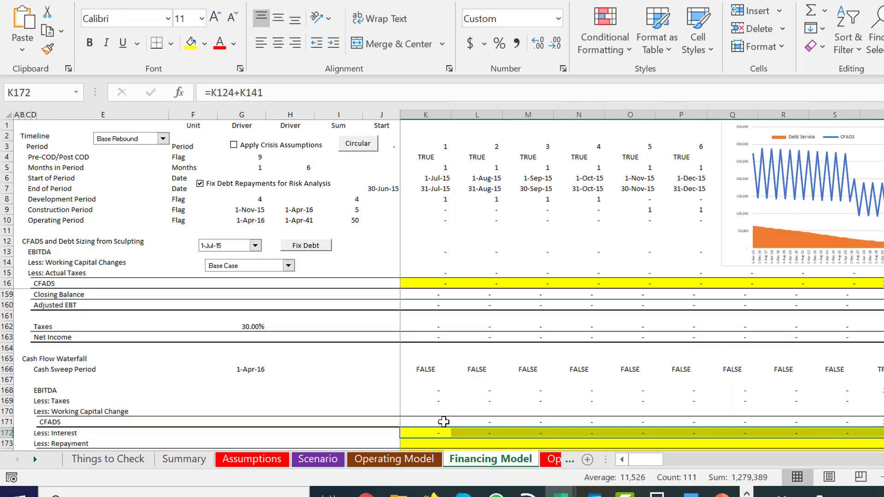
# Enter =K117 for Less: Repayment in K173 of the Cash Flow Waterfall and fill it across all periods.
pyautogui.press('Down')
pyautogui.press('Down')
pyautogui.press('Down')
pyautogui.press('Up')
pyautogui.press('Up')
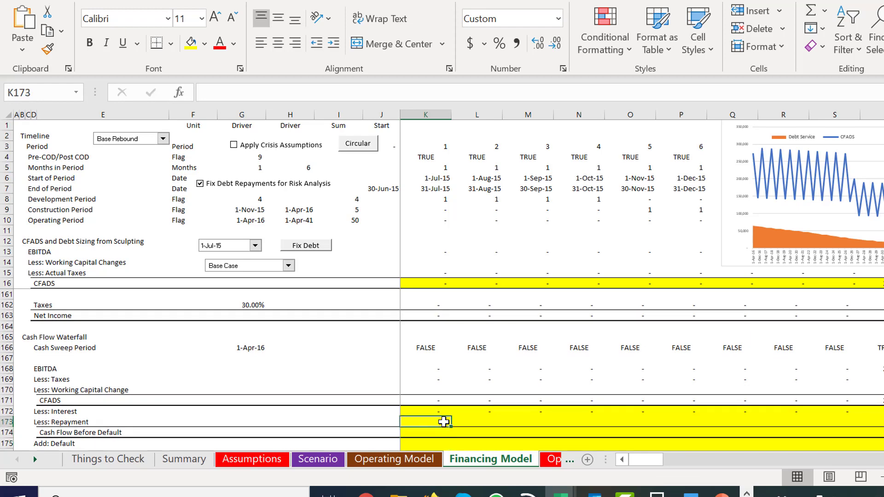
pyautogui.write('=')
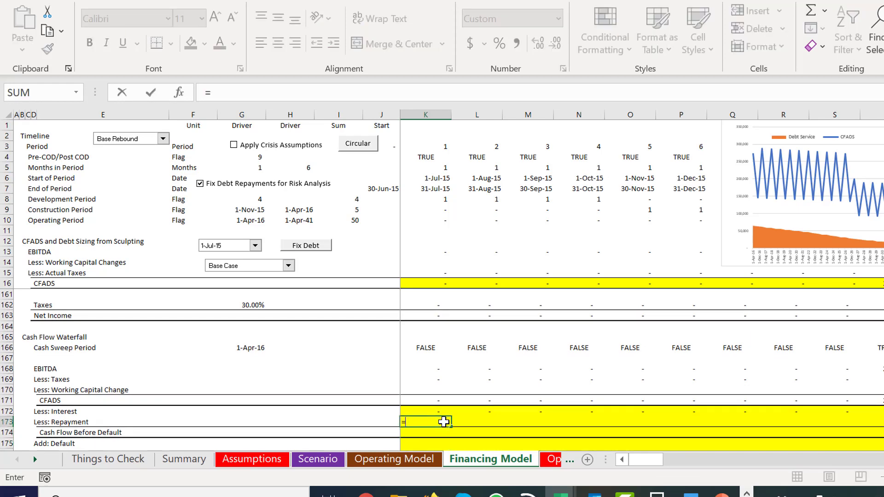
pyautogui.scroll(5, 444, 422)
pyautogui.click(444, 422)
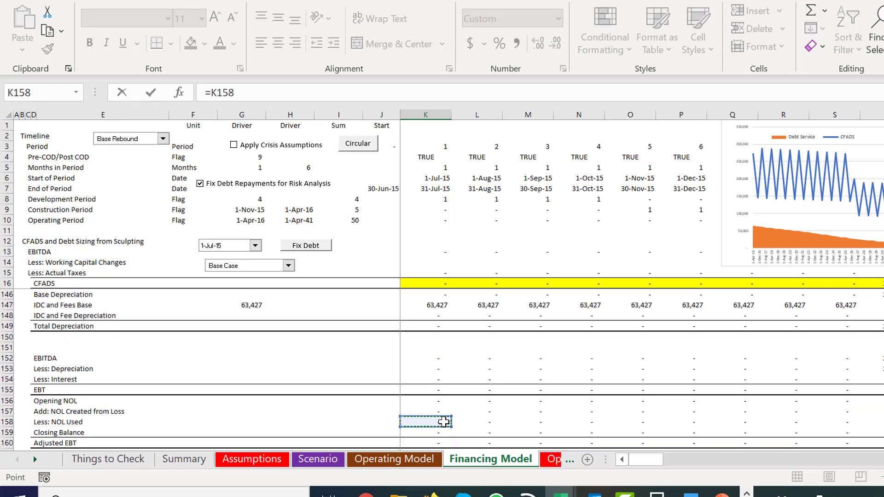
pyautogui.press('pageup')
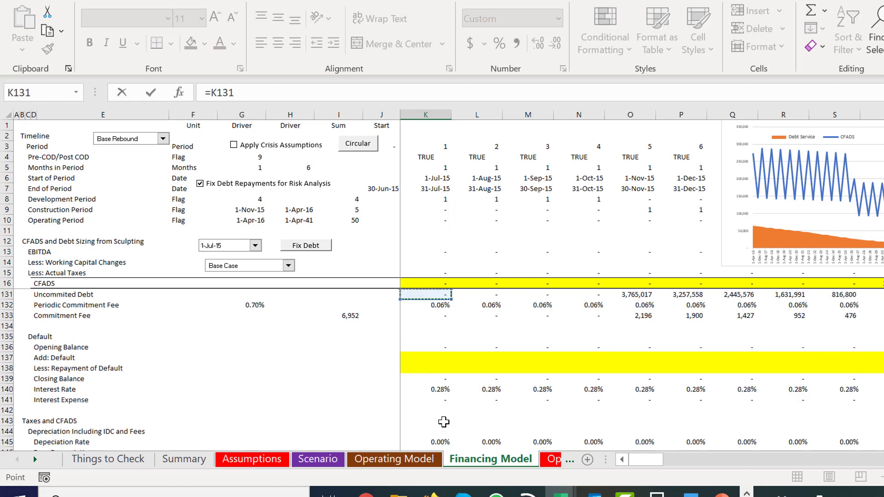
pyautogui.press('Up')
pyautogui.press('Up')
pyautogui.press('Up')
pyautogui.press('Up')
pyautogui.press('Up')
pyautogui.press('Up')
pyautogui.press('Up')
pyautogui.press('Up')
pyautogui.press('Up')
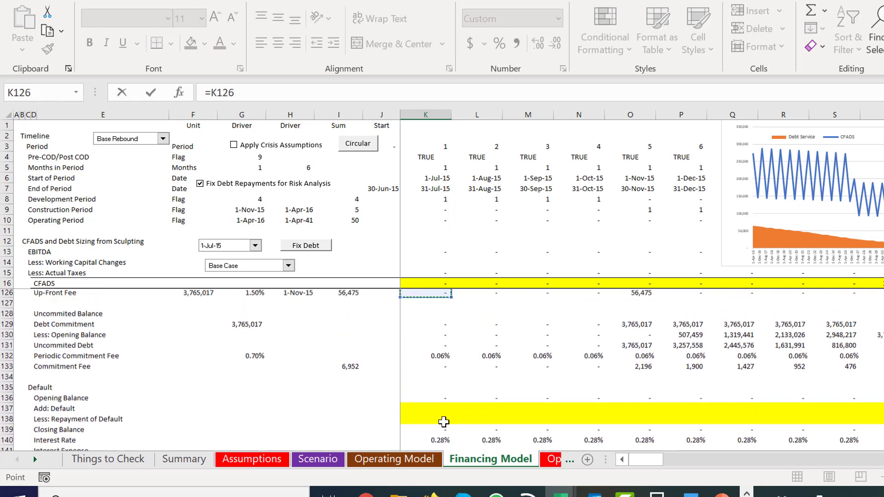
pyautogui.press('Up')
pyautogui.press('Up')
pyautogui.press('Up')
pyautogui.press('Up')
pyautogui.press('Up')
pyautogui.press('Up')
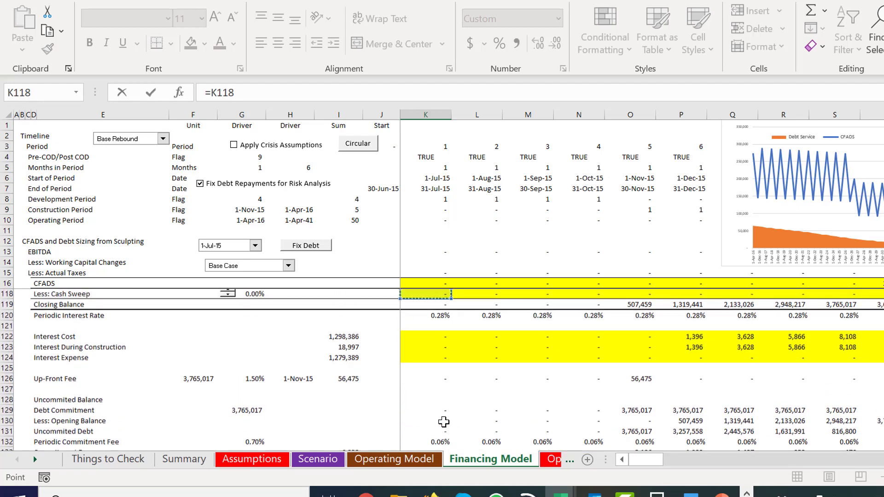
pyautogui.press('Down')
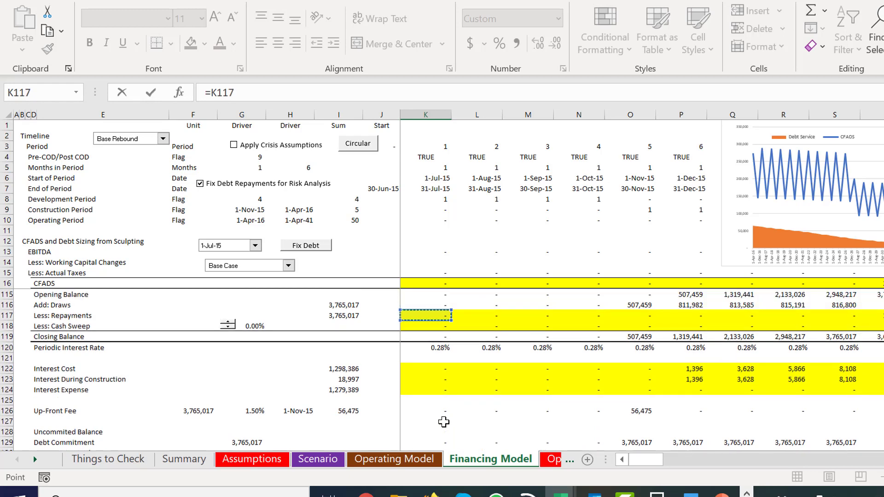
pyautogui.press('Return')
pyautogui.press('Up')
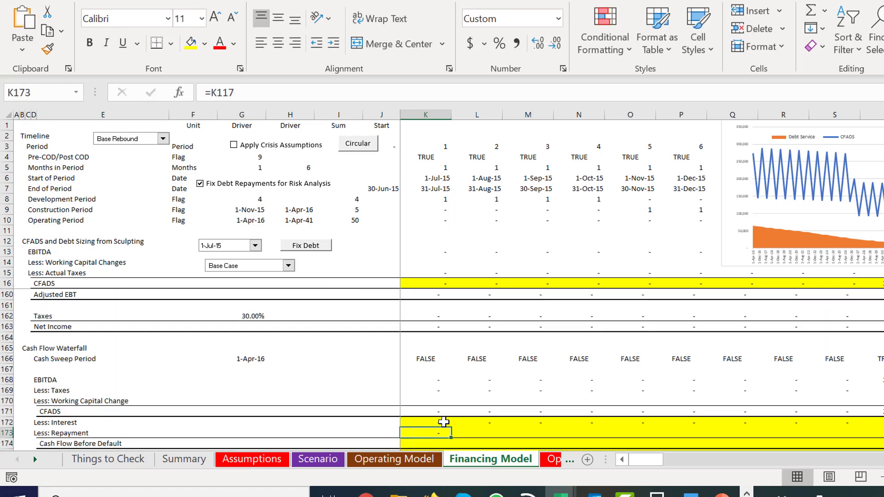
# Enter =K171-K172-K173 for Cash Flow Before Default in K174 and fill it across all periods.
pyautogui.press('Down')
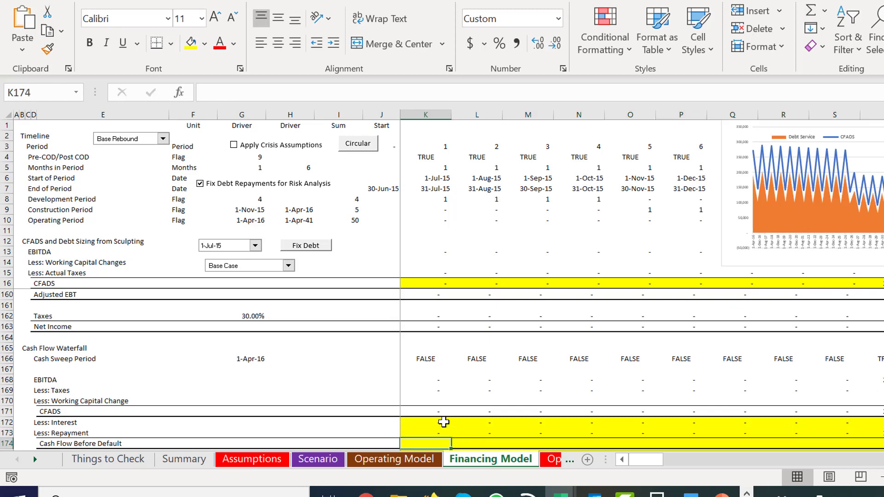
pyautogui.press('Down')
pyautogui.press('Down')
pyautogui.press('Up')
pyautogui.press('Up')
pyautogui.write('=')
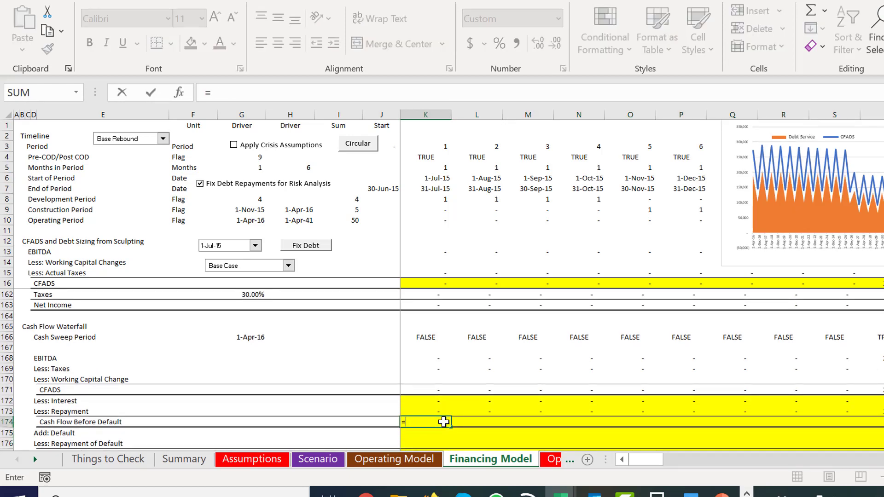
pyautogui.press('Up')
pyautogui.press('Up')
pyautogui.press('Up')
pyautogui.write('-')
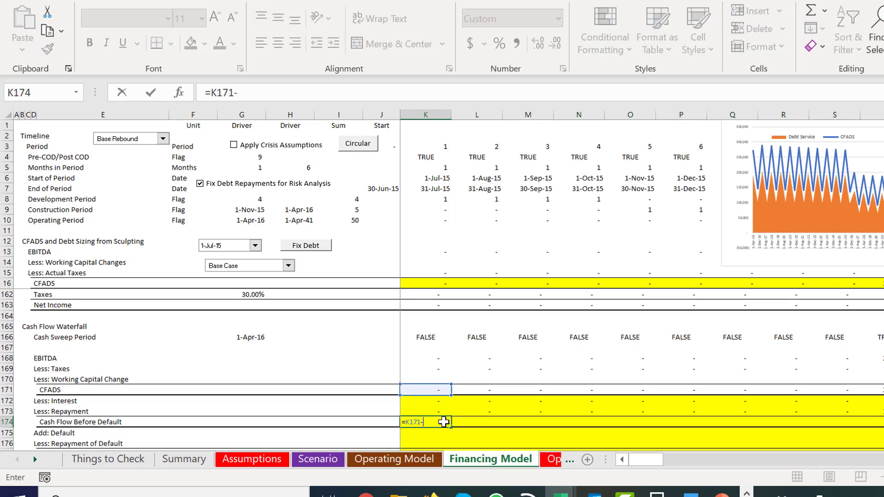
pyautogui.press('Up')
pyautogui.press('Up')
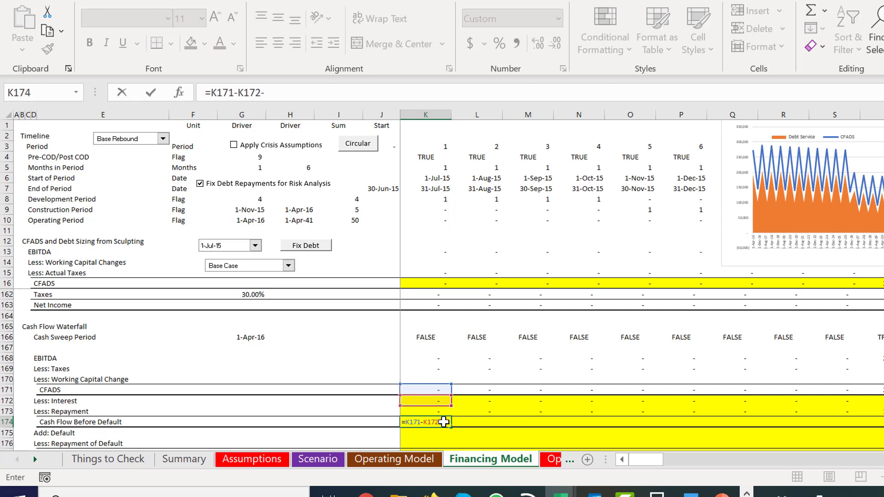
pyautogui.write('-')
pyautogui.press('Up')
pyautogui.hotkey('ctrl', 'Return')
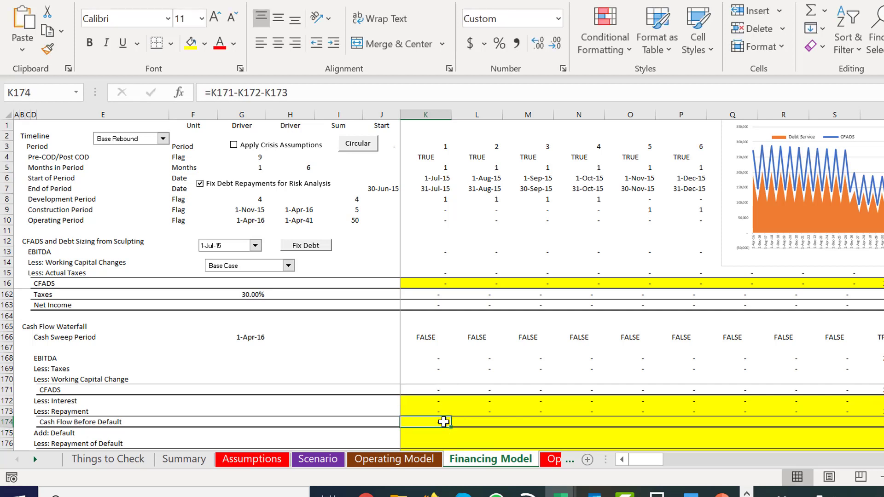
pyautogui.hotkey('ctrl', 'shift', 'Right')
pyautogui.hotkey('ctrl', 'r')
pyautogui.press('Down')
pyautogui.press('Down')
pyautogui.press('Down')
pyautogui.press('Down')
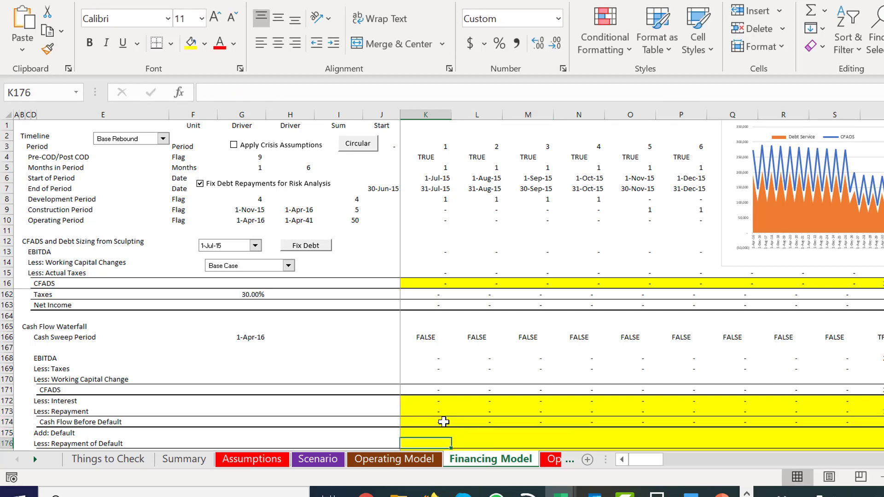
pyautogui.press('Up')
pyautogui.press('Up')
pyautogui.press('Up')
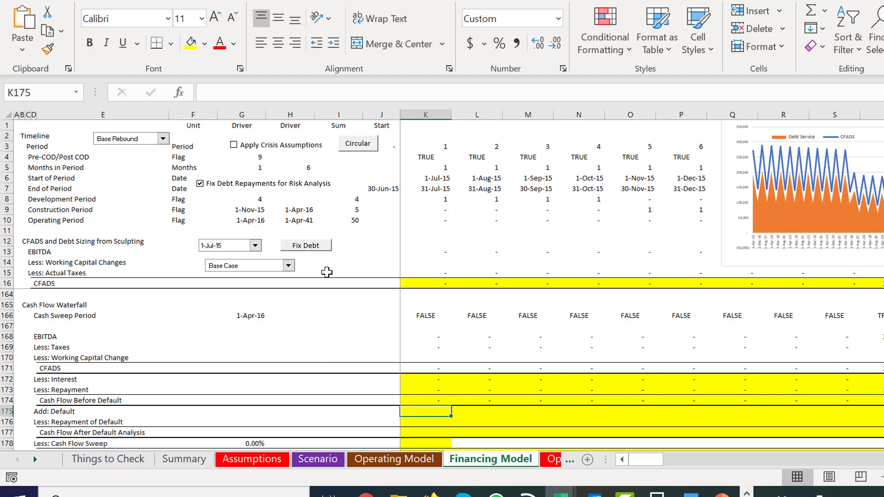
# Switch Fix Debt Repayments for Risk Analysis off and back on in the repayment section.
pyautogui.click(357, 258)
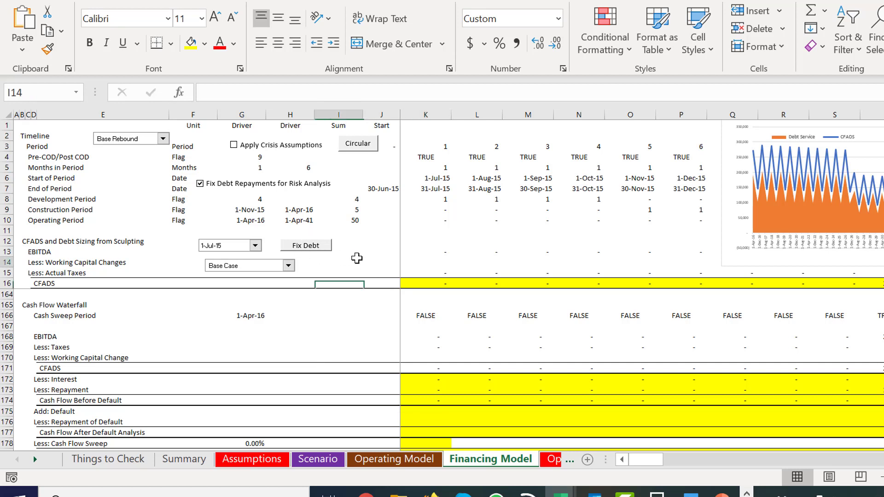
pyautogui.click(312, 248)
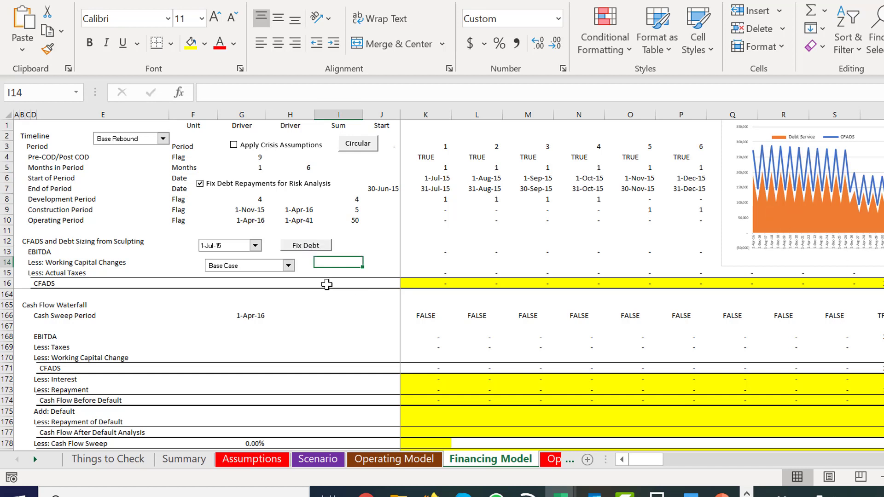
pyautogui.click(337, 274)
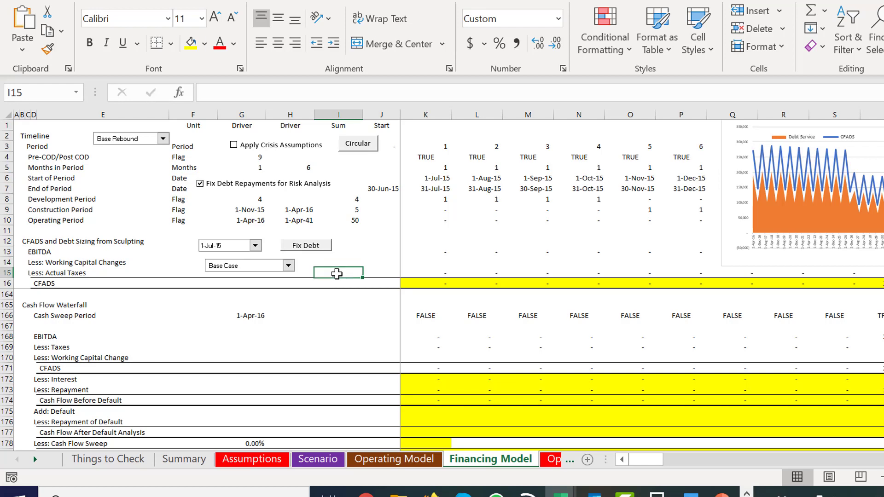
pyautogui.press('pageup')
pyautogui.press('pageup')
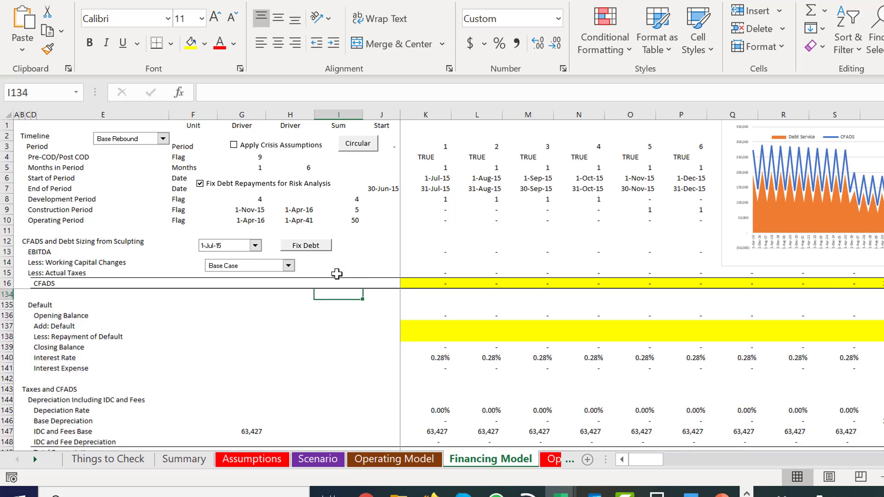
pyautogui.press('pageup')
pyautogui.press('pageup')
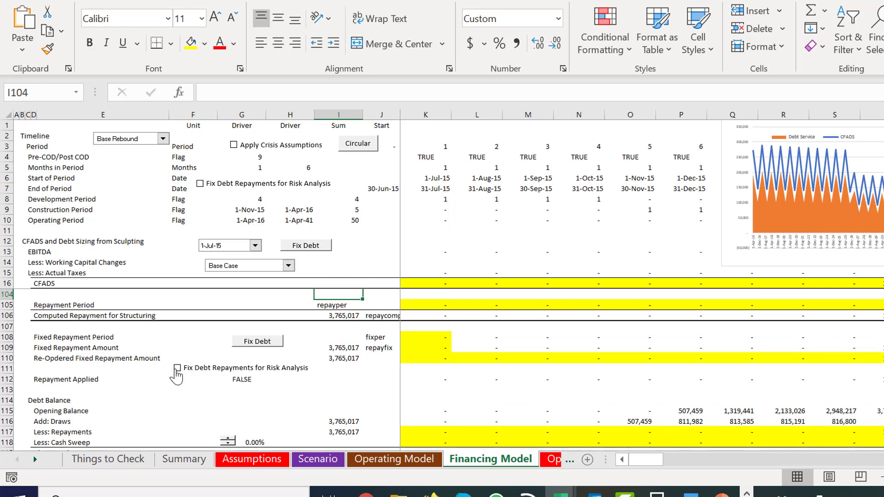
pyautogui.click(177, 371)
# Switch the model's scenario from Base Case to Downside Case.
pyautogui.click(178, 268)
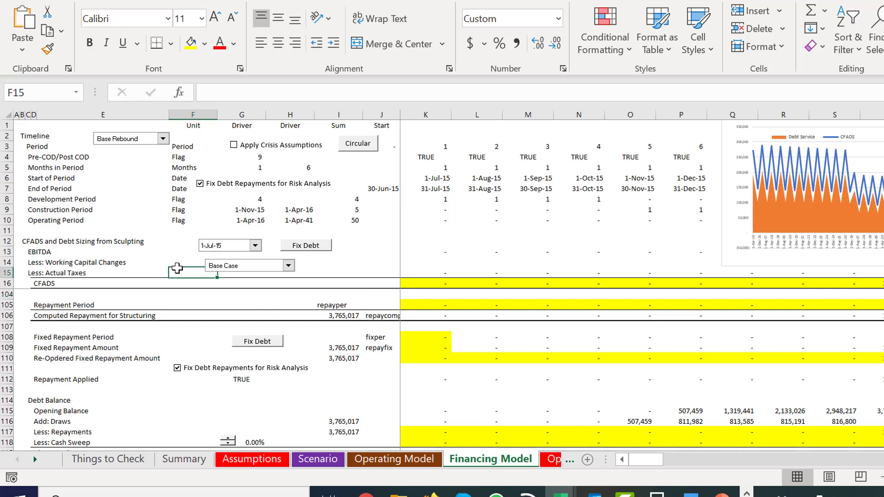
pyautogui.click(260, 267)
pyautogui.press('Return')
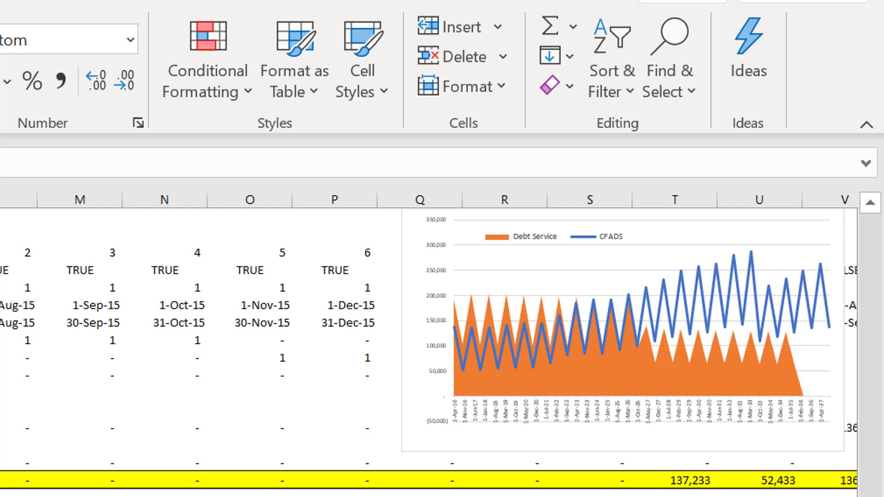
# Enter =MAX(-K174,0) for Add: Default in K175 of the Cash Flow Waterfall and fill it across all periods.
pyautogui.write('=max(')
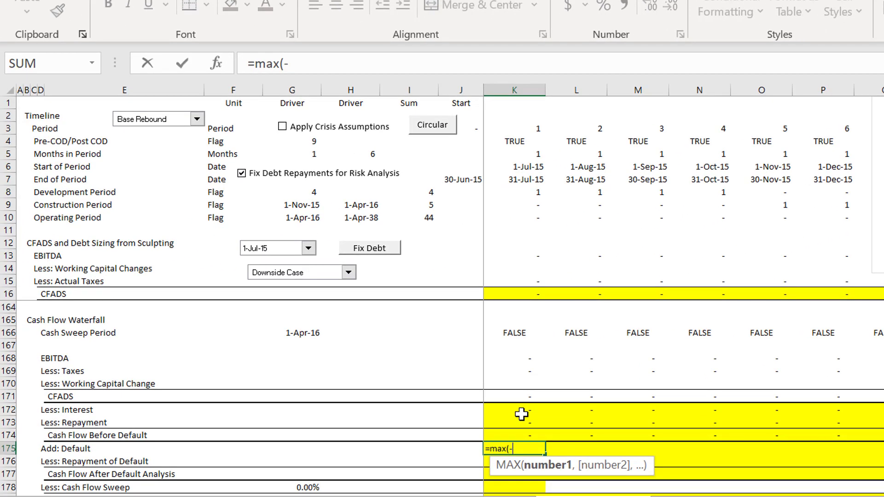
pyautogui.write('-')
pyautogui.press('Up')
pyautogui.write(',0')
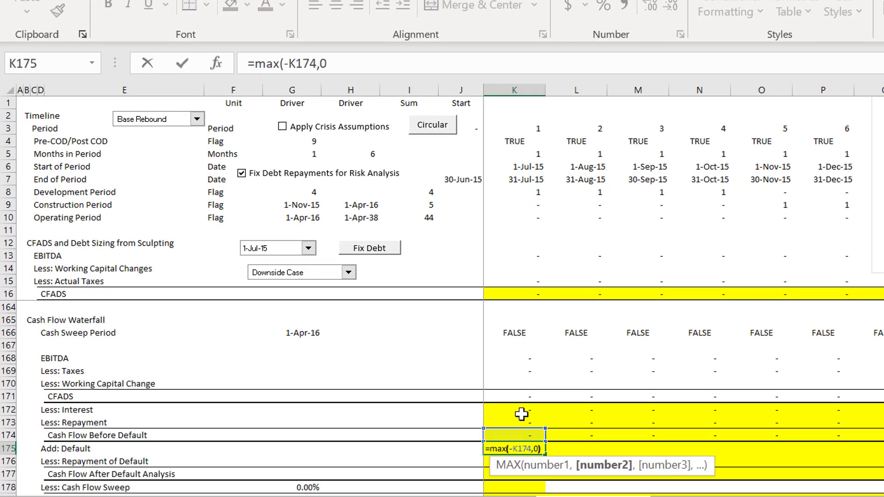
pyautogui.write(')')
pyautogui.press('Return')
pyautogui.press('Up')
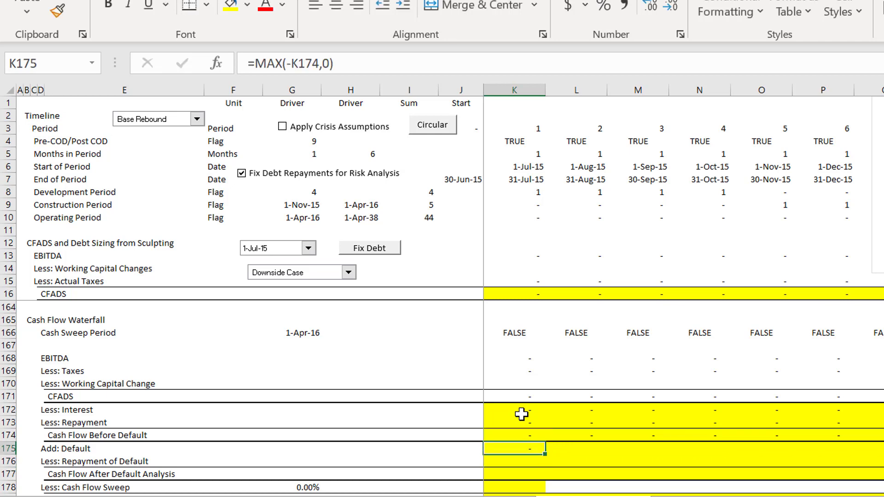
pyautogui.hotkey('ctrl', 'shift', 'Right')
# Review the Add: Default amounts against Cash Flow Before Default across the construction and operating periods.
pyautogui.press('Right')
pyautogui.press('Right')
pyautogui.press('Right')
pyautogui.press('Right')
pyautogui.press('Right')
pyautogui.press('Right')
pyautogui.press('Right')
pyautogui.press('Right')
pyautogui.press('Right')
pyautogui.press('Right')
pyautogui.press('Right')
pyautogui.press('Right')
pyautogui.press('Right')
pyautogui.press('Right')
pyautogui.press('Right')
pyautogui.press('Right')
pyautogui.press('Right')
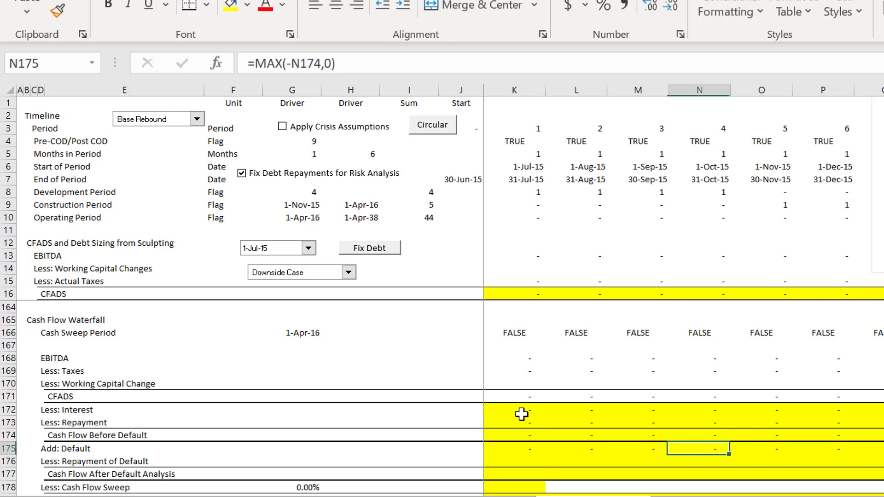
pyautogui.press('Right')
pyautogui.press('Right')
pyautogui.press('Right')
pyautogui.press('Right')
pyautogui.press('Right')
pyautogui.press('Right')
pyautogui.press('Right')
pyautogui.press('Right')
pyautogui.press('Right')
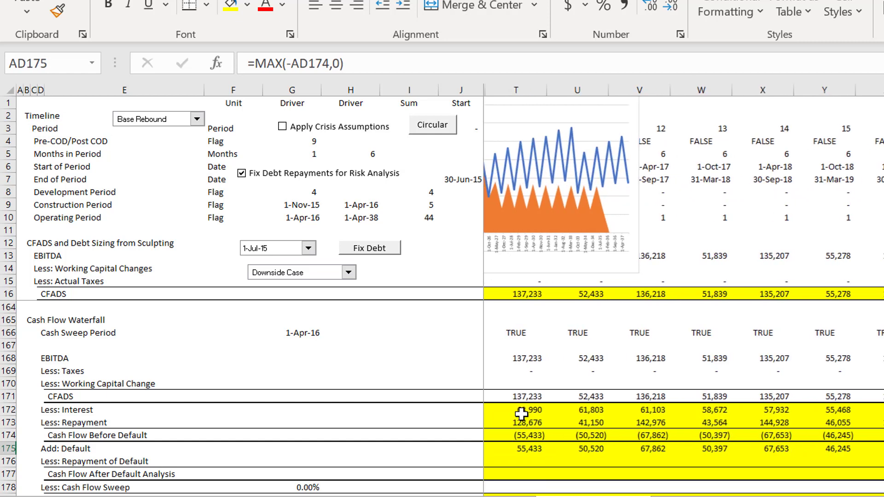
pyautogui.press('Right')
pyautogui.press('Right')
pyautogui.press('Right')
pyautogui.press('Right')
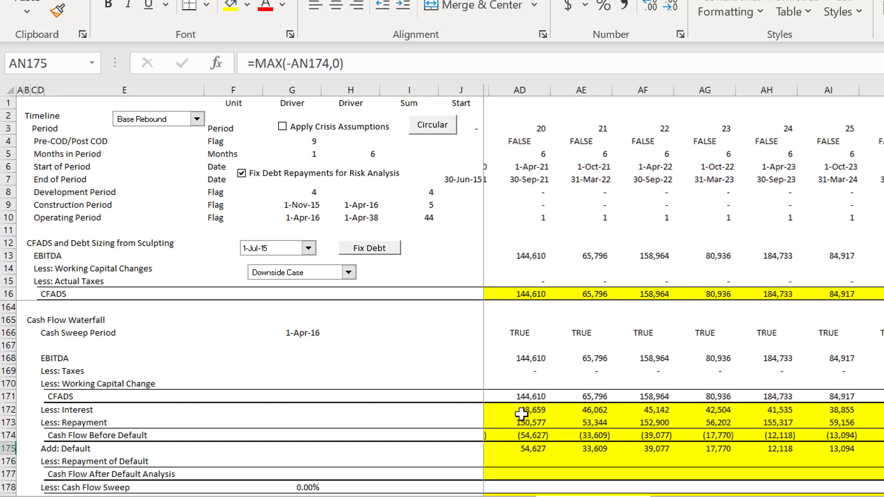
pyautogui.press('Left')
pyautogui.press('Left')
pyautogui.hotkey('ctrl', 'Left')
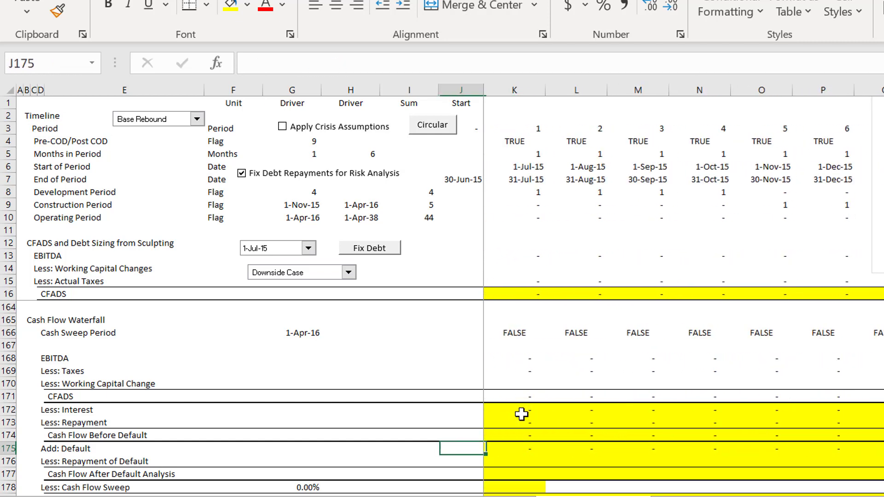
pyautogui.press('Left')
pyautogui.press('Right')
pyautogui.press('Right')
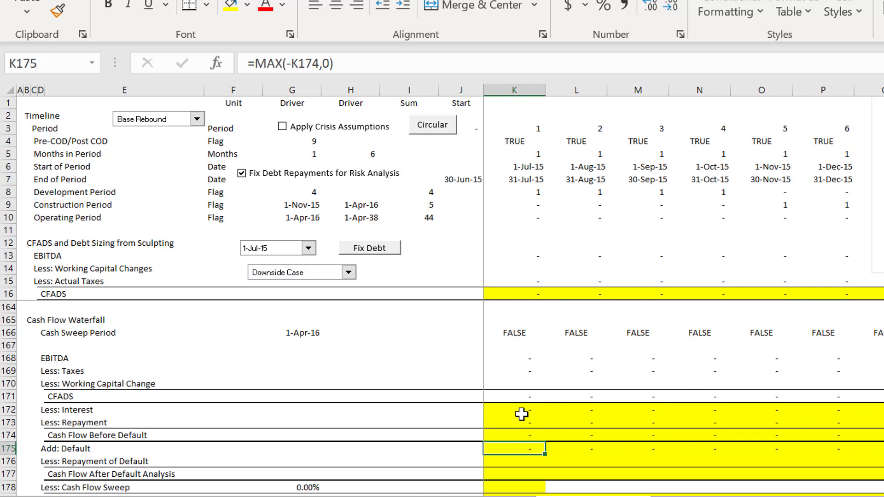
# Examine the Default balance section above the tax calculations and the formula of its closing balance in K139.
pyautogui.press('pageup')
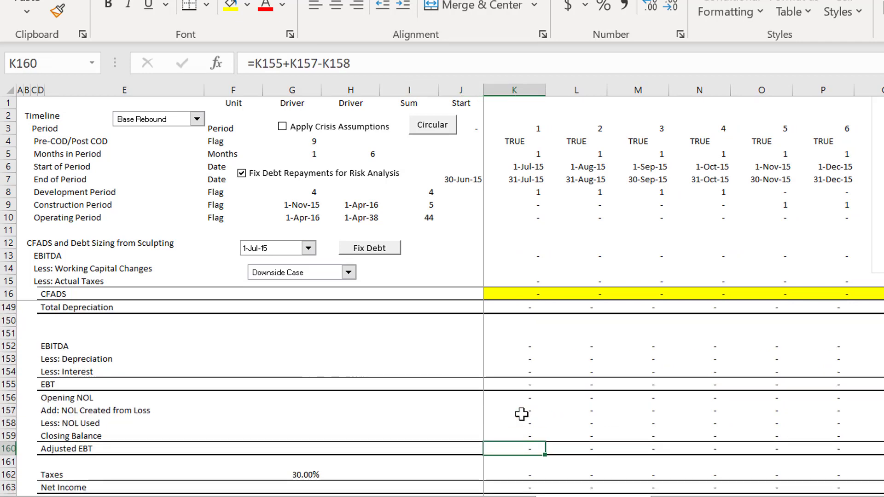
pyautogui.press('pageup')
pyautogui.press('Up')
pyautogui.press('Up')
pyautogui.press('Up')
pyautogui.press('Up')
pyautogui.press('Up')
pyautogui.press('Up')
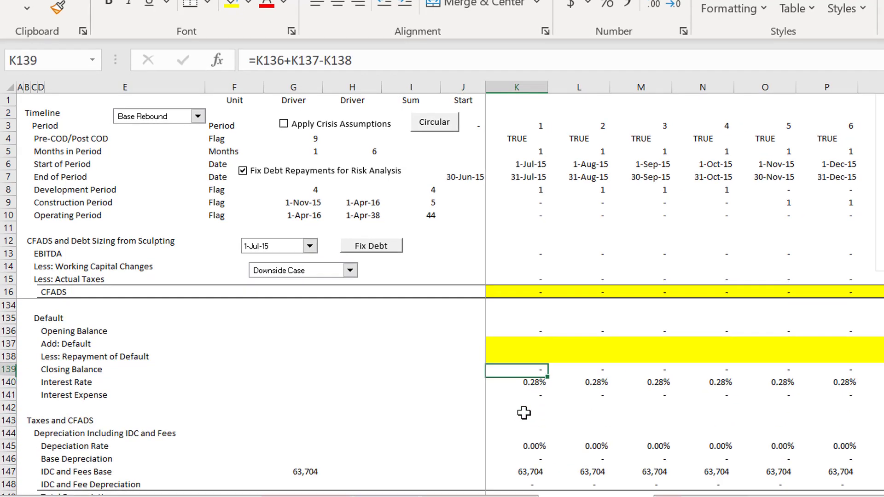
pyautogui.press('Up')
pyautogui.press('Up')
pyautogui.press('Up')
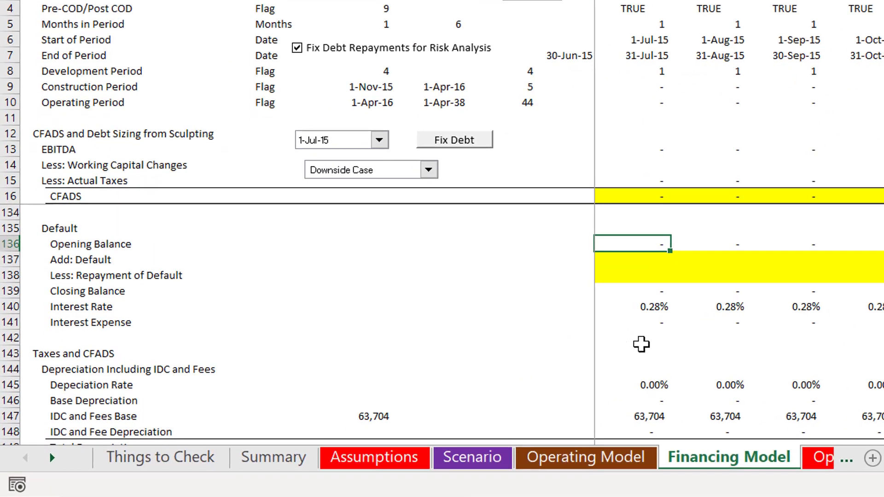
pyautogui.press('Down')
pyautogui.press('Down')
pyautogui.press('Down')
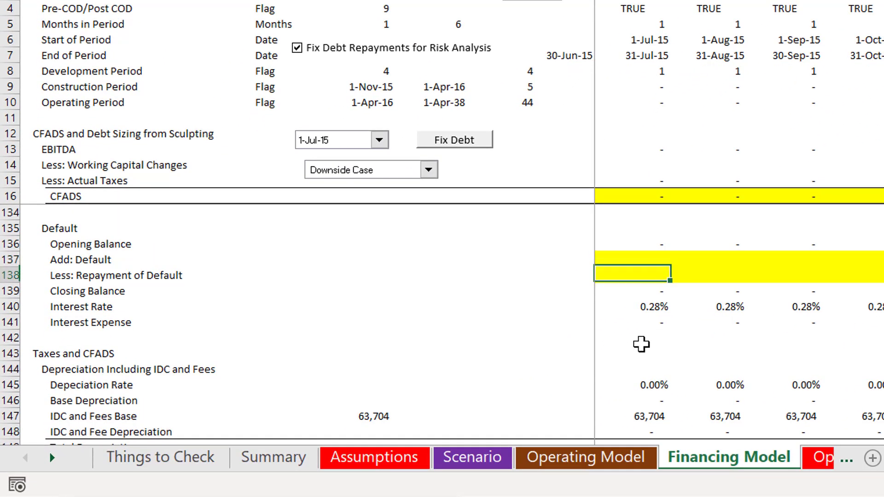
pyautogui.press('F2')
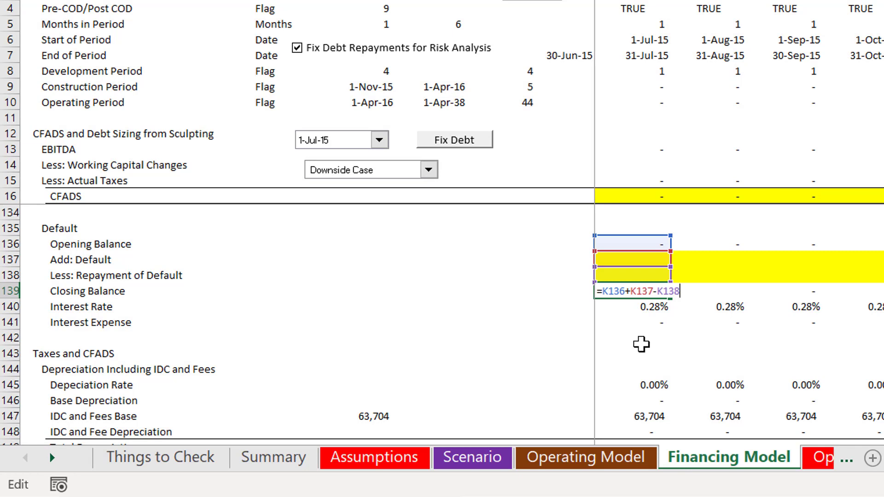
# Link Add: Default in K137 of the Default balance section to K175 of the Cash Flow Waterfall and fill it across all periods.
pyautogui.press('Escape')
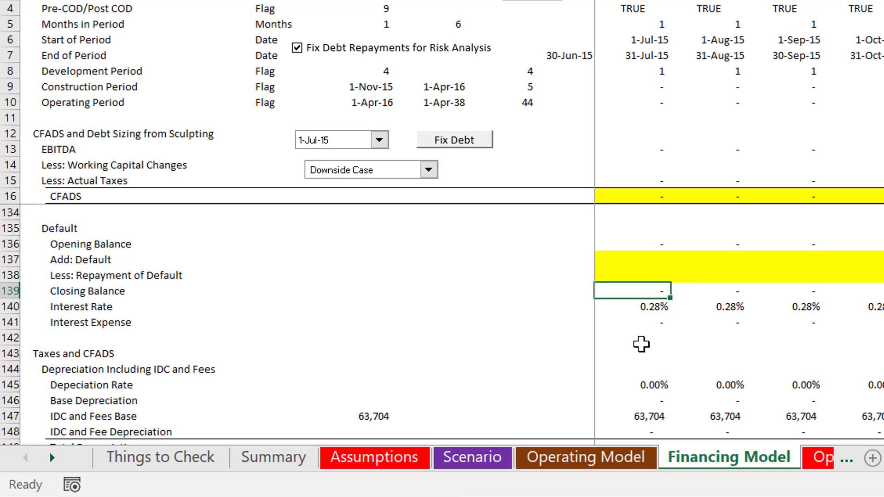
pyautogui.press('Up')
pyautogui.press('Up')
pyautogui.write('=')
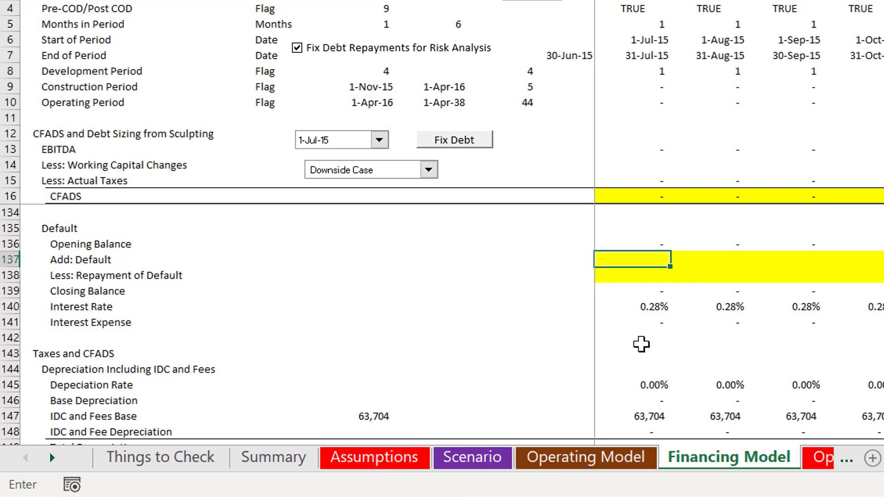
pyautogui.press('pagedown')
pyautogui.press('pagedown')
pyautogui.press('Down')
pyautogui.press('Down')
pyautogui.press('Down')
pyautogui.press('Down')
pyautogui.press('Down')
pyautogui.press('Down')
pyautogui.press('Down')
pyautogui.press('Down')
pyautogui.press('Down')
pyautogui.press('Down')
pyautogui.press('Down')
pyautogui.press('Down')
pyautogui.press('Down')
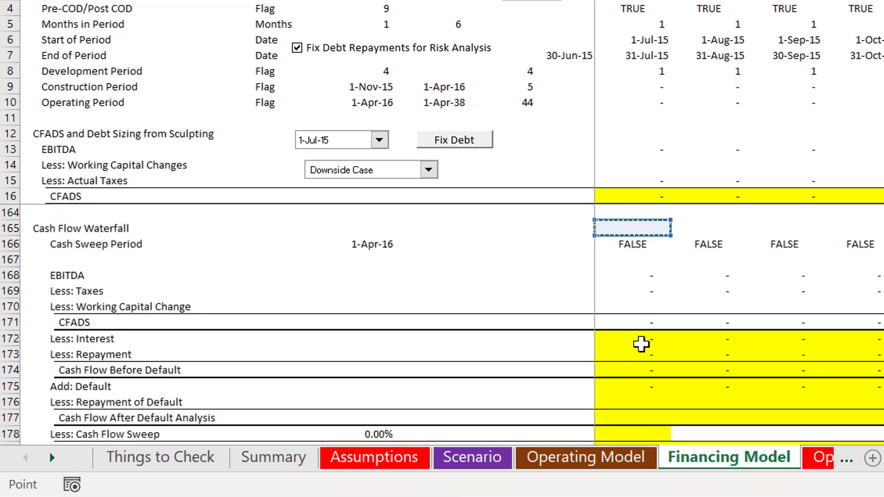
pyautogui.press('Up')
pyautogui.press('Up')
pyautogui.press('Up')
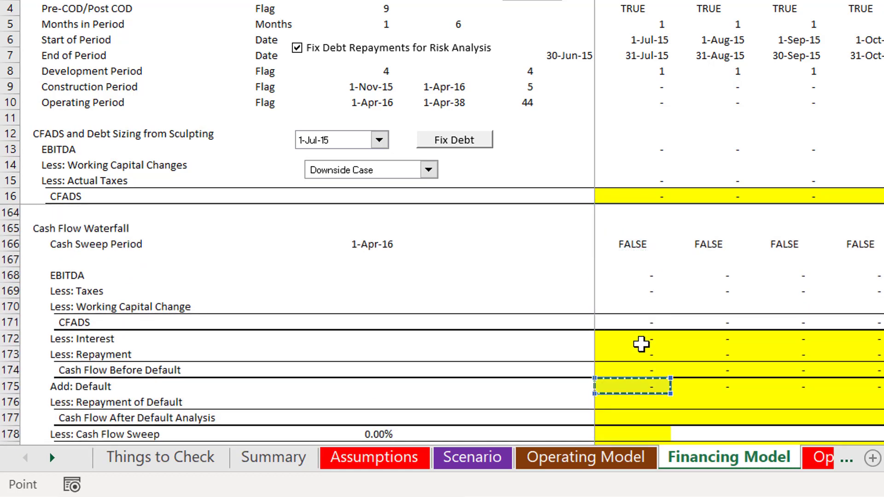
pyautogui.press('Down')
pyautogui.press('Return')
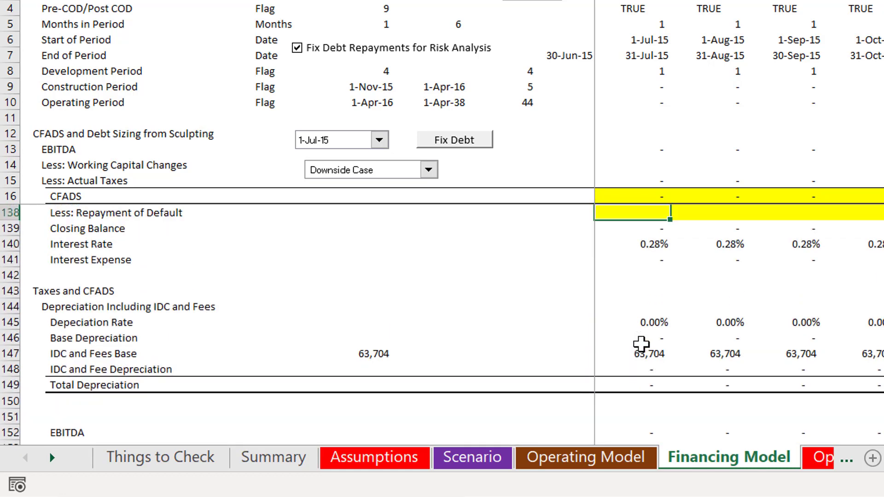
pyautogui.press('Up')
pyautogui.press('Up')
pyautogui.press('Down')
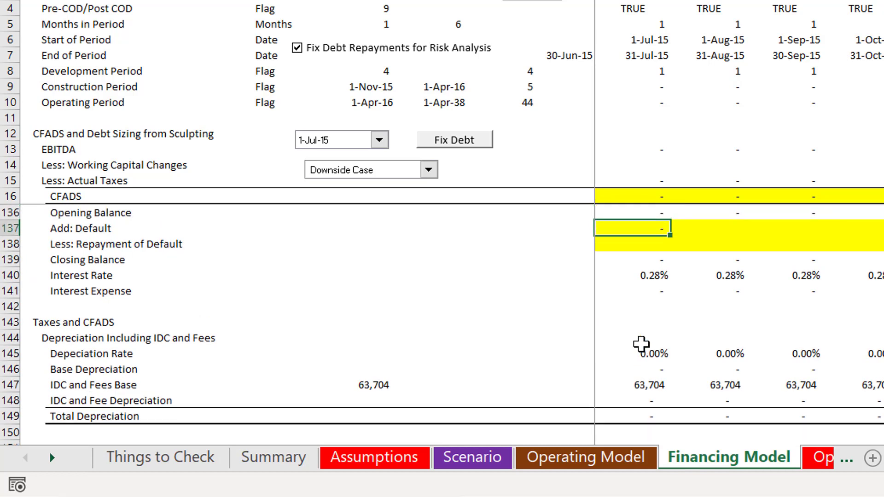
pyautogui.hotkey('ctrl', 'shift', 'Right')
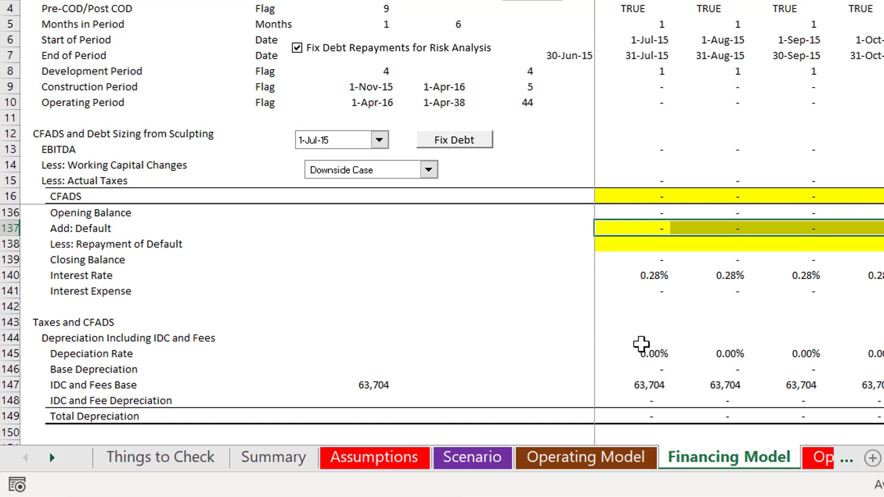
# Enter =MAX(K174,0) for Less: Repayment of Default in K176 of the Cash Flow Waterfall and fill it across all periods.
pyautogui.press('Down')
pyautogui.press('Down')
pyautogui.press('Down')
pyautogui.press('Down')
pyautogui.press('Down')
pyautogui.press('Down')
pyautogui.press('Down')
pyautogui.press('Down')
pyautogui.press('Down')
pyautogui.press('Down')
pyautogui.press('Down')
pyautogui.press('Down')
pyautogui.press('Down')
pyautogui.press('Down')
pyautogui.press('Down')
pyautogui.press('Down')
pyautogui.press('Down')
pyautogui.press('Down')
pyautogui.press('Down')
pyautogui.press('Down')
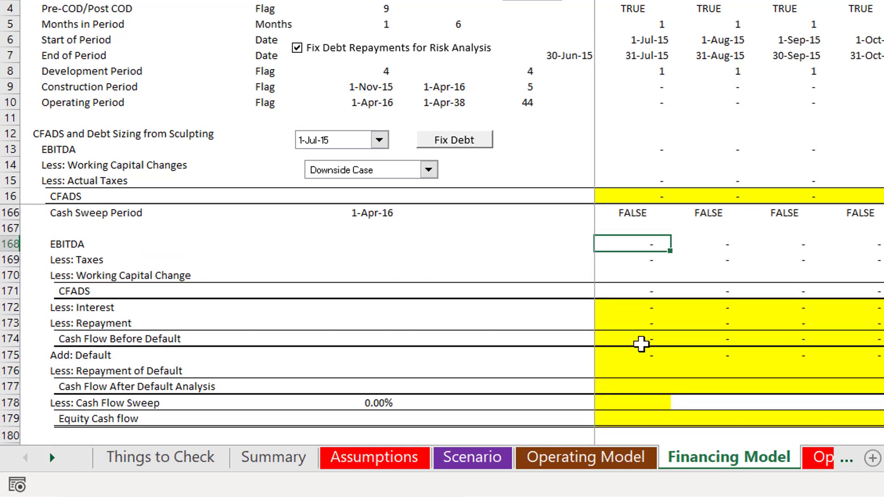
pyautogui.press('Down')
pyautogui.press('Down')
pyautogui.press('Down')
pyautogui.press('Down')
pyautogui.press('Down')
pyautogui.press('Down')
pyautogui.press('Down')
pyautogui.press('Down')
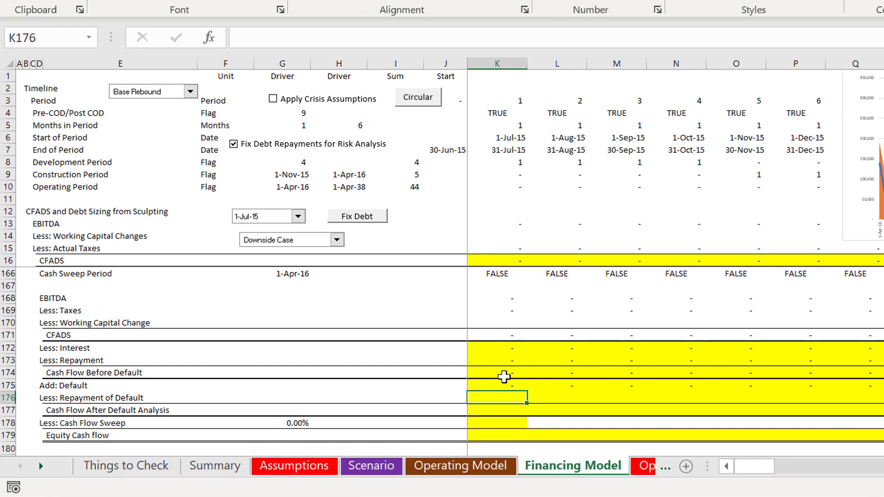
pyautogui.write('=')
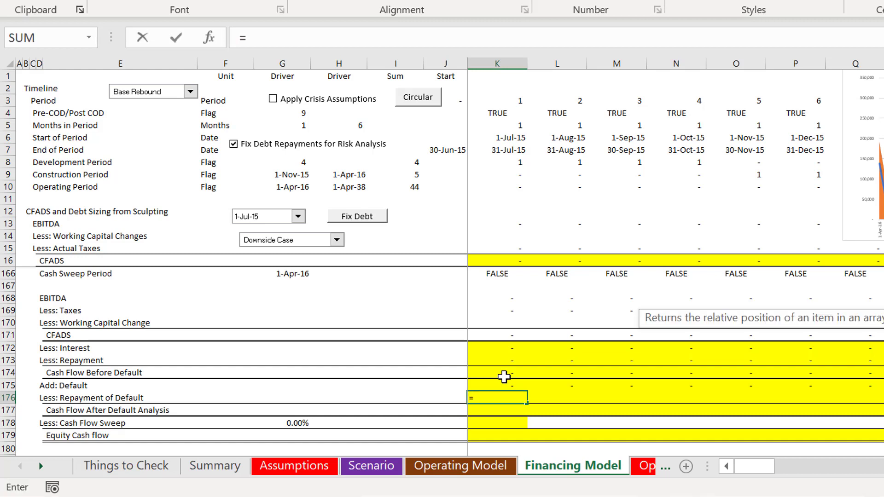
pyautogui.write('max(')
pyautogui.press('Up')
pyautogui.press('Up')
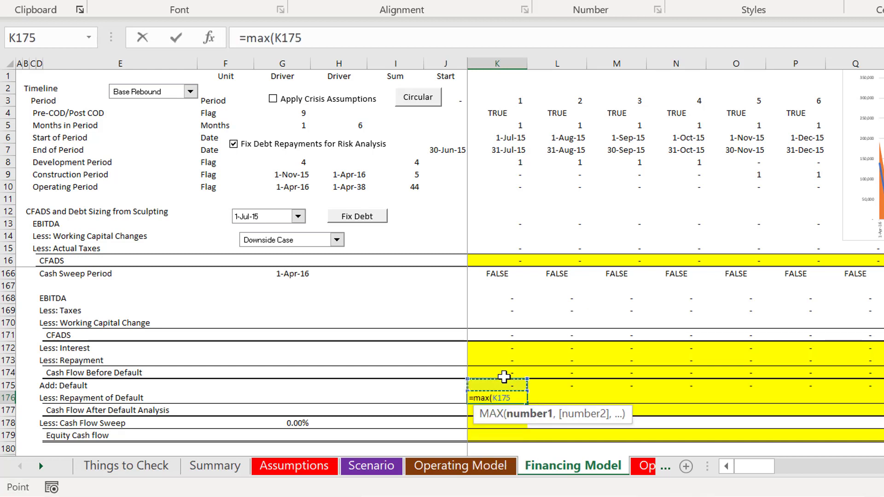
pyautogui.write(',)')
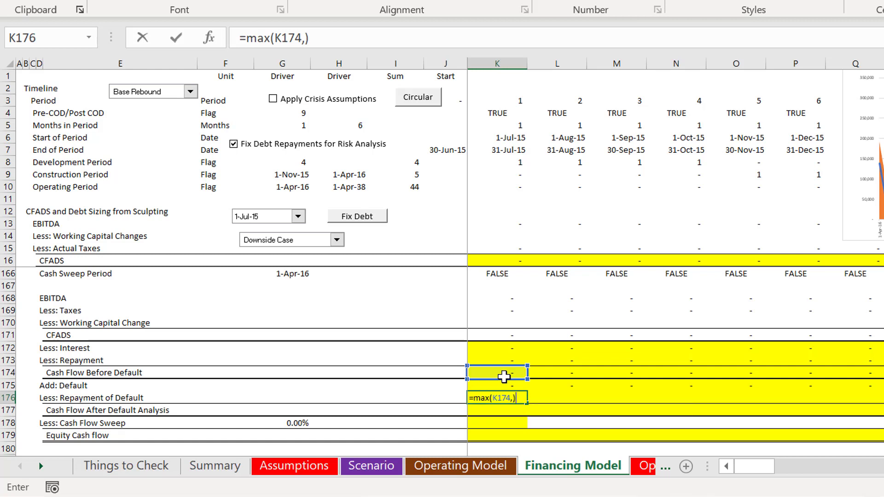
pyautogui.press('BackSpace')
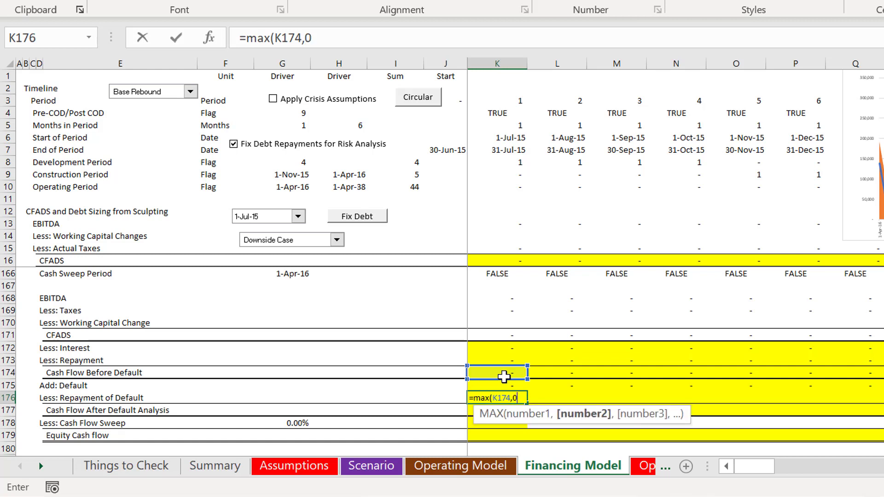
pyautogui.write('0)')
pyautogui.hotkey('ctrl', 'Return')
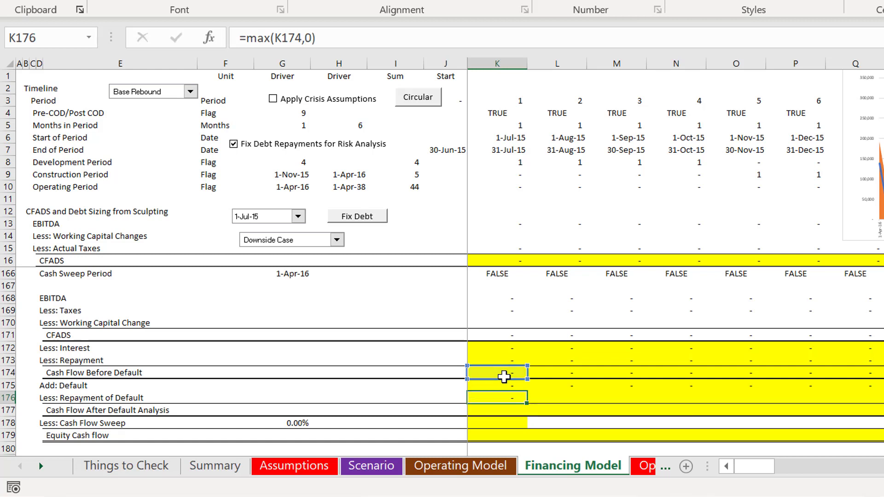
pyautogui.hotkey('ctrl', 'shift', 'Right')
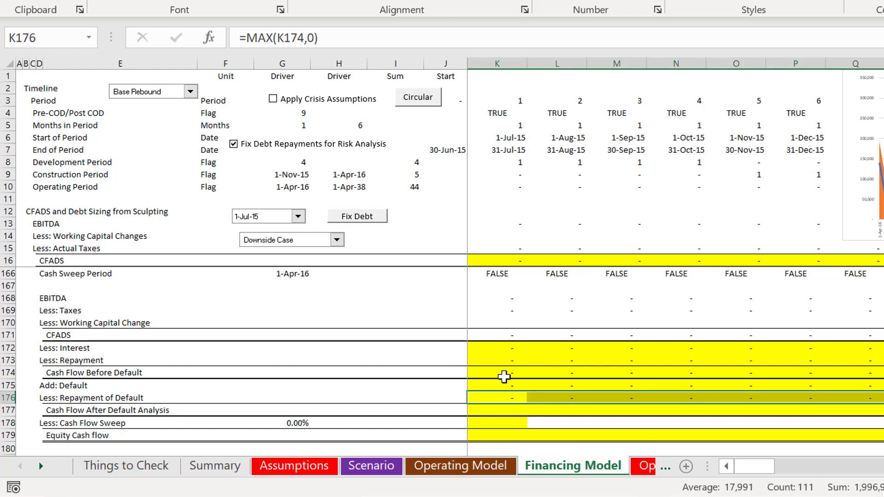
# Review the Less: Repayment of Default amounts against Cash Flow Before Default across the operating periods.
pyautogui.press('Right')
pyautogui.press('Right')
pyautogui.press('Right')
pyautogui.press('Right')
pyautogui.press('Right')
pyautogui.press('Right')
pyautogui.press('Right')
pyautogui.press('Right')
pyautogui.press('Right')
pyautogui.press('Right')
pyautogui.press('Right')
pyautogui.press('Right')
pyautogui.press('Right')
pyautogui.press('Right')
pyautogui.press('Right')
pyautogui.press('Right')
pyautogui.press('Right')
pyautogui.press('Right')
pyautogui.press('Right')
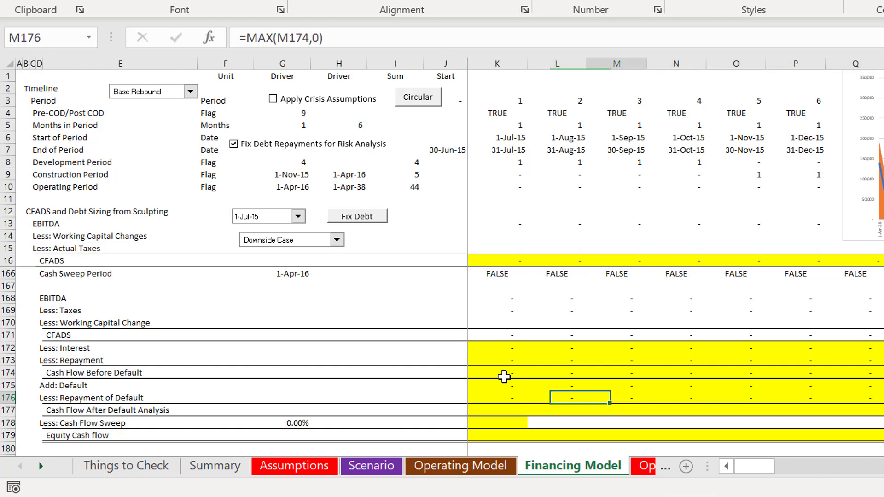
pyautogui.press('Right')
pyautogui.press('Right')
pyautogui.press('Right')
pyautogui.press('Right')
pyautogui.press('Right')
pyautogui.press('Right')
pyautogui.press('Right')
pyautogui.press('Right')
pyautogui.press('Right')
pyautogui.press('Right')
pyautogui.press('Right')
pyautogui.press('Right')
pyautogui.press('Right')
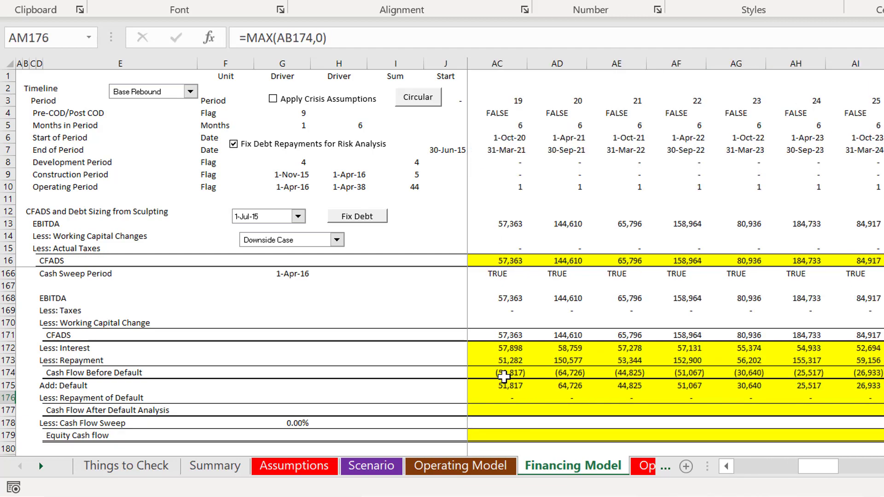
pyautogui.press('Left')
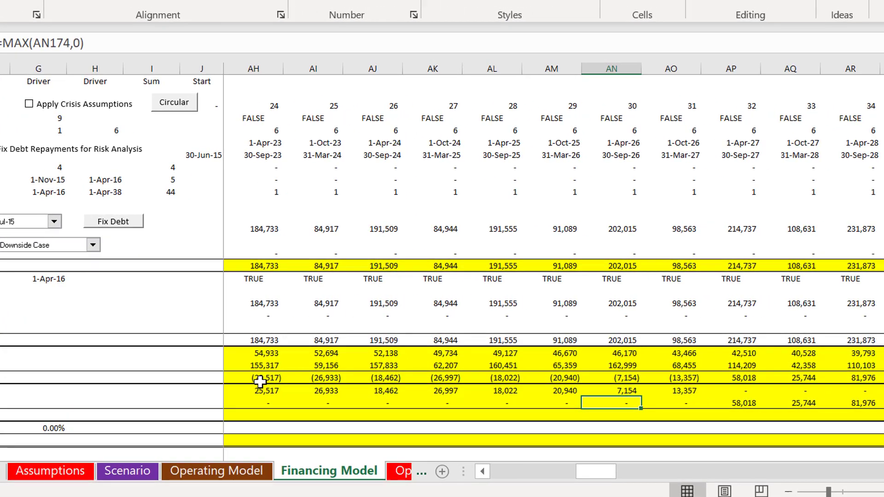
# Set Less: Repayment of Default in K138 of the Default balance section to =K176 and fill it across all periods.
pyautogui.hotkey('ctrl', 'Left')
pyautogui.press('Left')
pyautogui.press('Left')
pyautogui.press('Left')
pyautogui.press('pageup')
pyautogui.press('pageup')
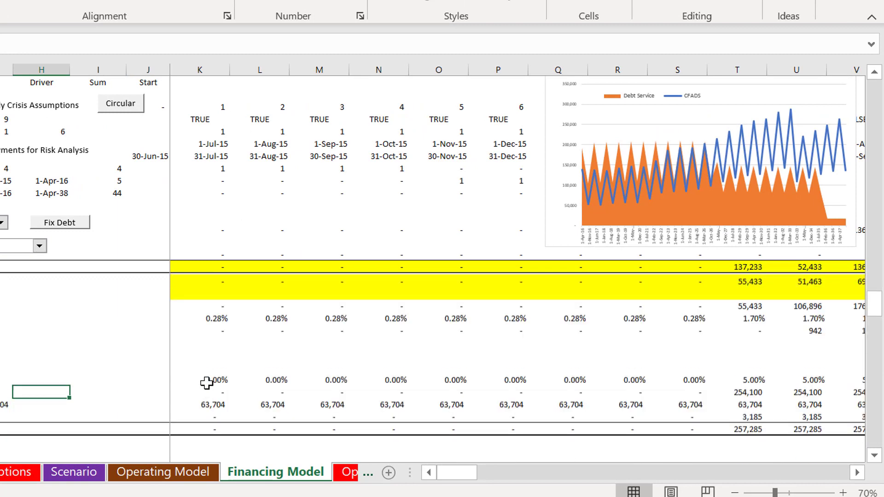
pyautogui.press('Up')
pyautogui.press('Up')
pyautogui.press('Up')
pyautogui.press('Up')
pyautogui.press('Up')
pyautogui.press('Up')
pyautogui.press('Up')
pyautogui.press('Up')
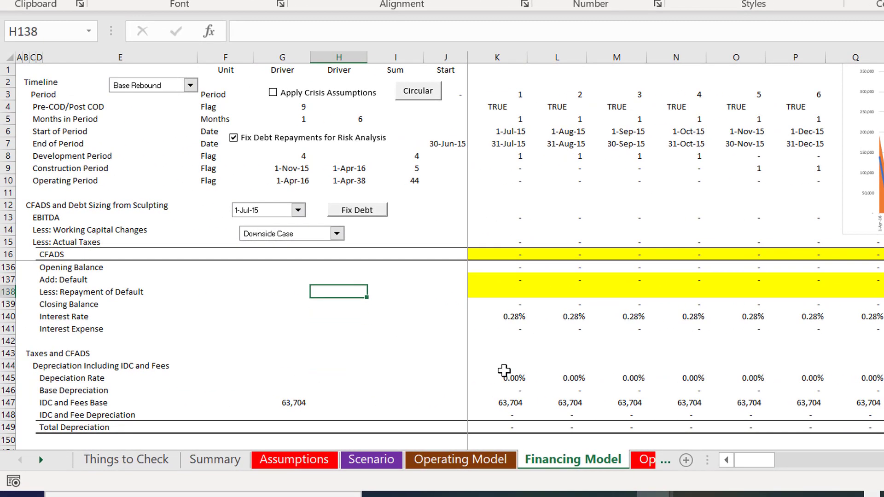
pyautogui.press('Right')
pyautogui.press('Right')
pyautogui.press('Right')
pyautogui.write('=')
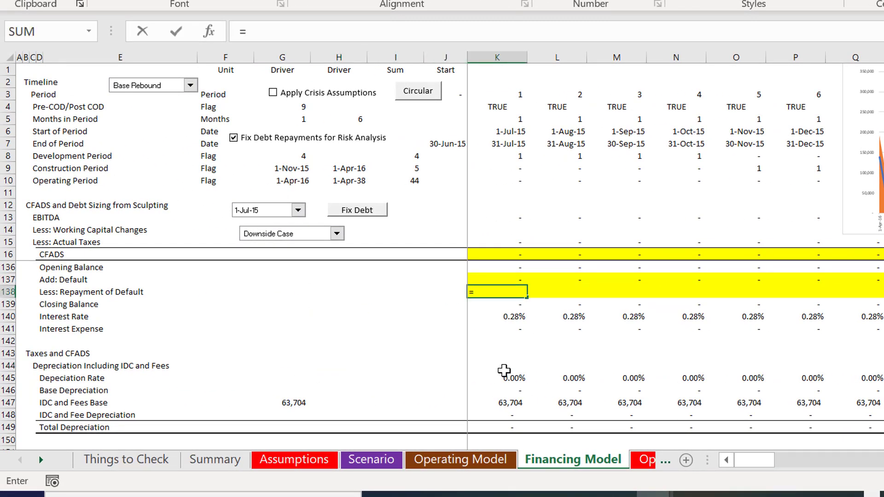
pyautogui.press('Down')
pyautogui.press('Down')
pyautogui.press('Down')
pyautogui.press('Down')
pyautogui.press('Down')
pyautogui.press('Down')
pyautogui.press('Down')
pyautogui.press('Down')
pyautogui.press('Down')
pyautogui.press('Down')
pyautogui.press('Down')
pyautogui.press('Down')
pyautogui.press('Down')
pyautogui.press('Down')
pyautogui.press('Down')
pyautogui.press('Down')
pyautogui.press('Down')
pyautogui.press('Down')
pyautogui.press('Down')
pyautogui.press('Down')
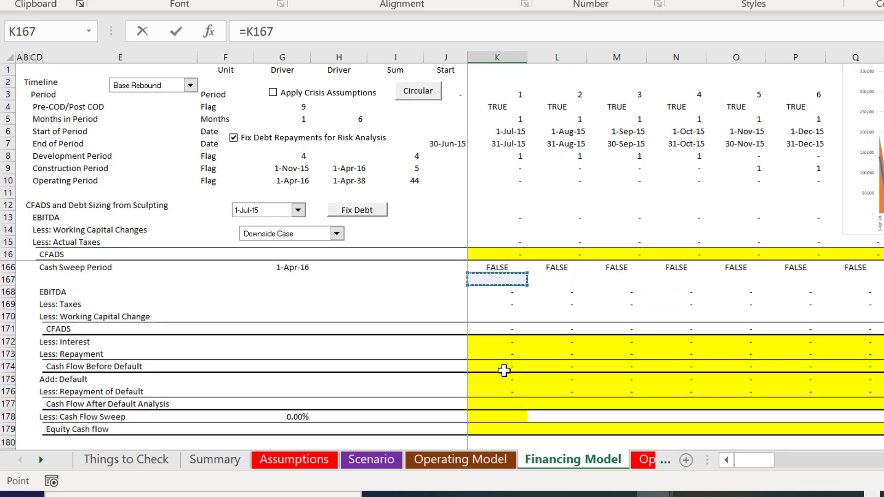
pyautogui.press('Down')
pyautogui.press('Down')
pyautogui.press('Down')
pyautogui.press('Down')
pyautogui.press('Down')
pyautogui.press('Down')
pyautogui.press('Down')
pyautogui.press('Down')
pyautogui.press('Down')
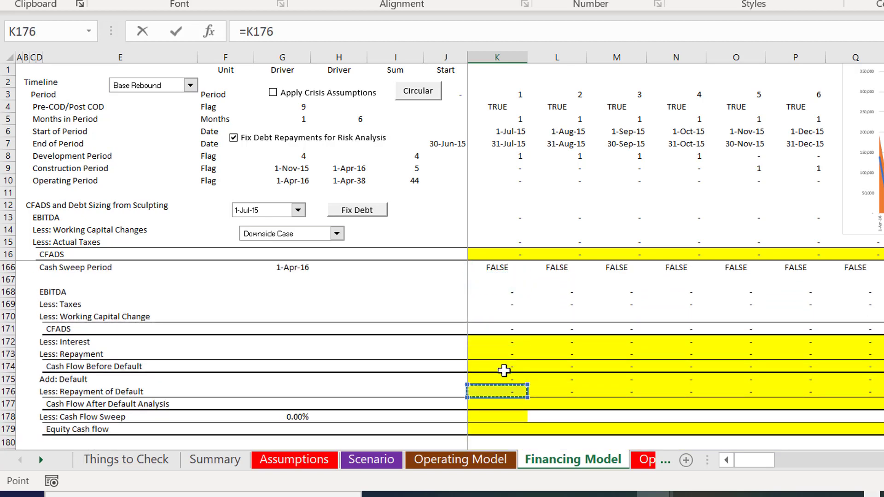
pyautogui.press('Return')
pyautogui.press('Up')
pyautogui.press('Up')
pyautogui.press('Up')
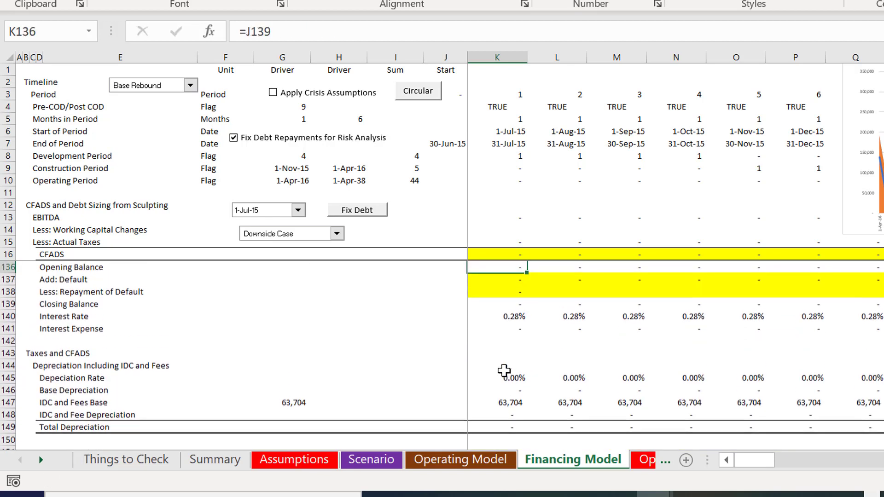
pyautogui.press('Down')
pyautogui.press('Down')
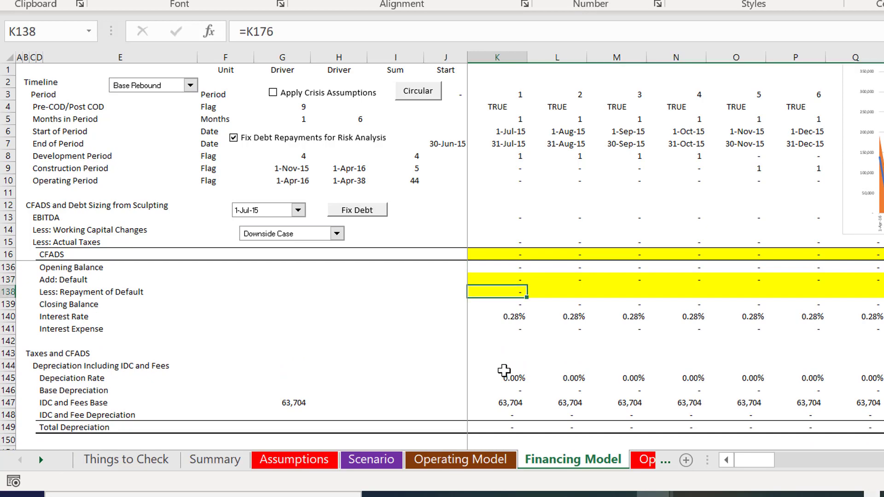
pyautogui.hotkey('ctrl', 'shift', 'Right')
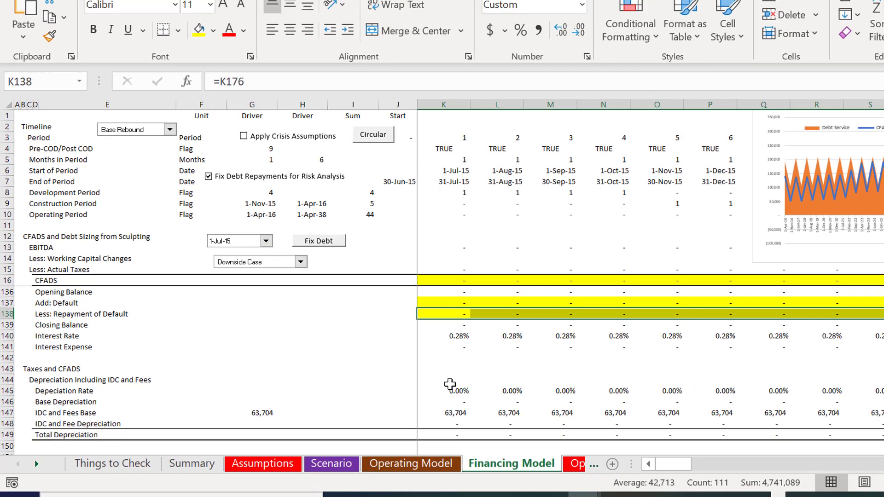
# Review the Add: Default, Less: Repayment of Default and Closing Balance rows of the Default balance section across the operating periods.
pyautogui.press('Right')
pyautogui.press('Right')
pyautogui.press('Right')
pyautogui.press('Right')
pyautogui.press('Right')
pyautogui.press('Right')
pyautogui.press('Right')
pyautogui.press('Right')
pyautogui.press('Right')
pyautogui.press('Right')
pyautogui.press('Right')
pyautogui.press('Right')
pyautogui.press('Right')
pyautogui.press('Right')
pyautogui.press('Right')
pyautogui.press('Right')
pyautogui.press('Right')
pyautogui.press('Right')
pyautogui.press('Right')
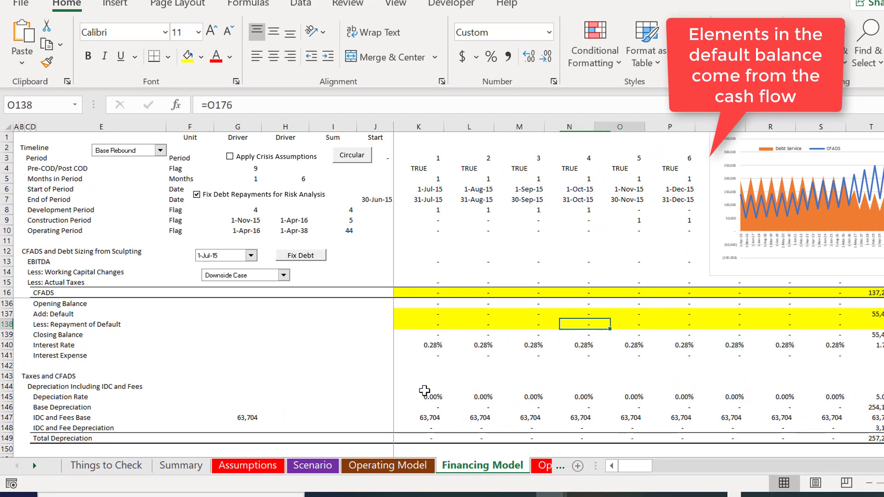
pyautogui.press('Right')
pyautogui.press('Right')
pyautogui.press('Right')
pyautogui.press('Right')
pyautogui.press('Right')
pyautogui.press('Right')
pyautogui.press('Right')
pyautogui.press('Right')
pyautogui.press('Right')
pyautogui.press('Right')
pyautogui.press('Right')
pyautogui.press('Right')
pyautogui.press('Right')
pyautogui.press('Right')
pyautogui.press('Right')
pyautogui.press('Right')
pyautogui.press('Right')
pyautogui.press('Right')
pyautogui.press('Right')
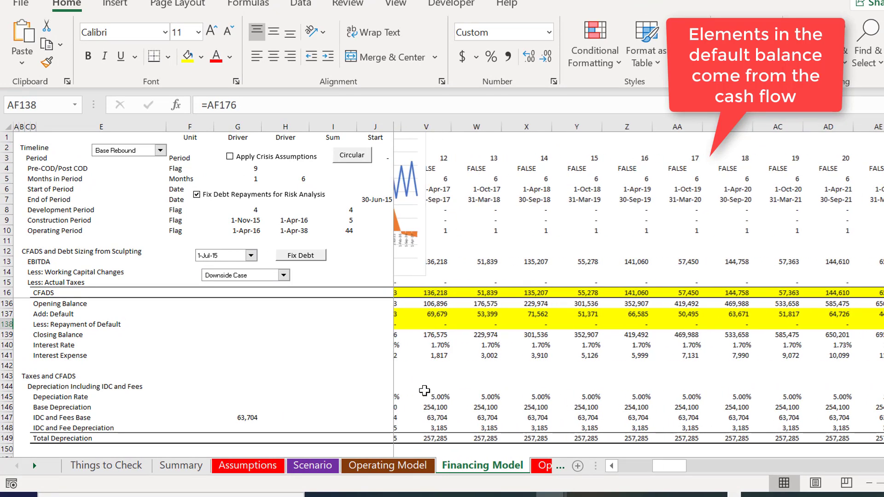
pyautogui.press('Right')
pyautogui.press('Right')
pyautogui.press('Right')
pyautogui.press('Right')
pyautogui.press('Right')
pyautogui.press('Right')
pyautogui.press('Right')
pyautogui.press('Right')
pyautogui.press('Right')
pyautogui.press('Right')
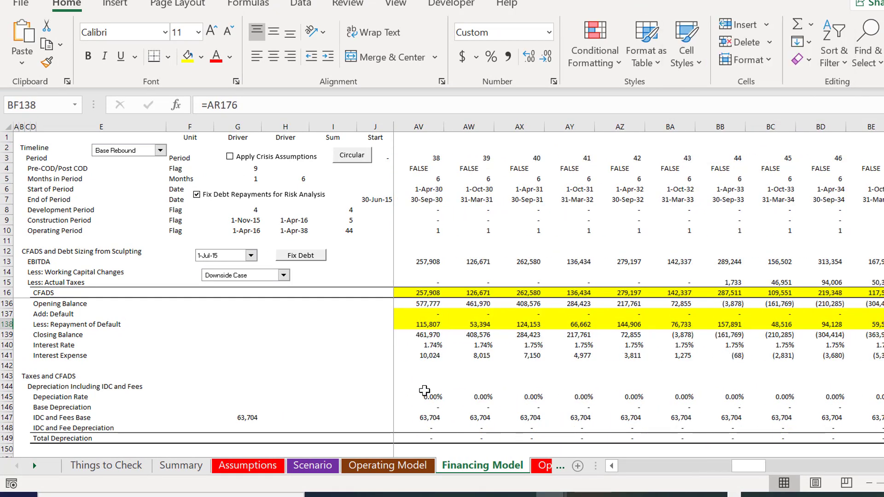
# Examine the Less: Repayment of Default and Closing Balance formulas for period 43 in BA138 and BA139.
pyautogui.press('Left')
pyautogui.press('Left')
pyautogui.press('Left')
pyautogui.press('Left')
pyautogui.press('Left')
pyautogui.press('Left')
pyautogui.press('Left')
pyautogui.press('Left')
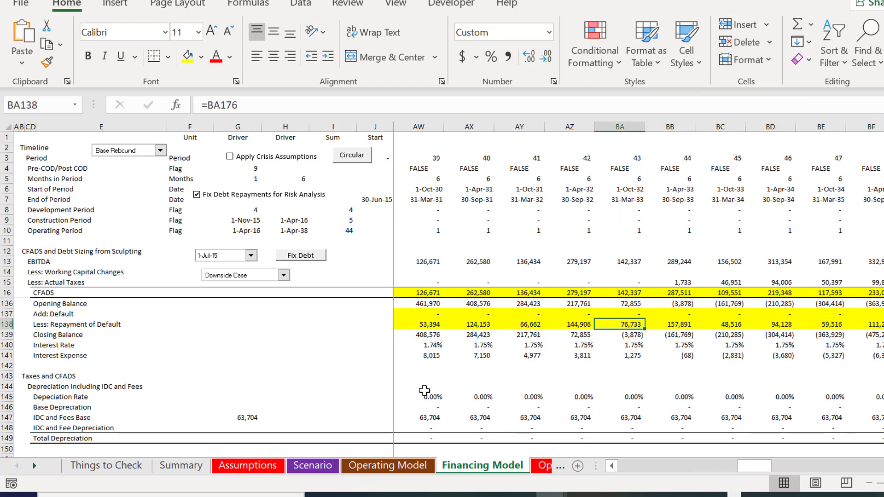
pyautogui.press('Right')
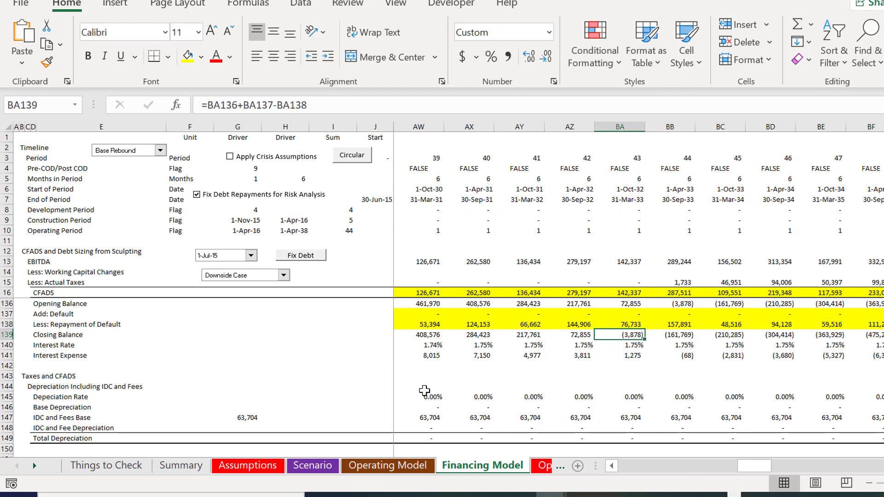
pyautogui.press('Up')
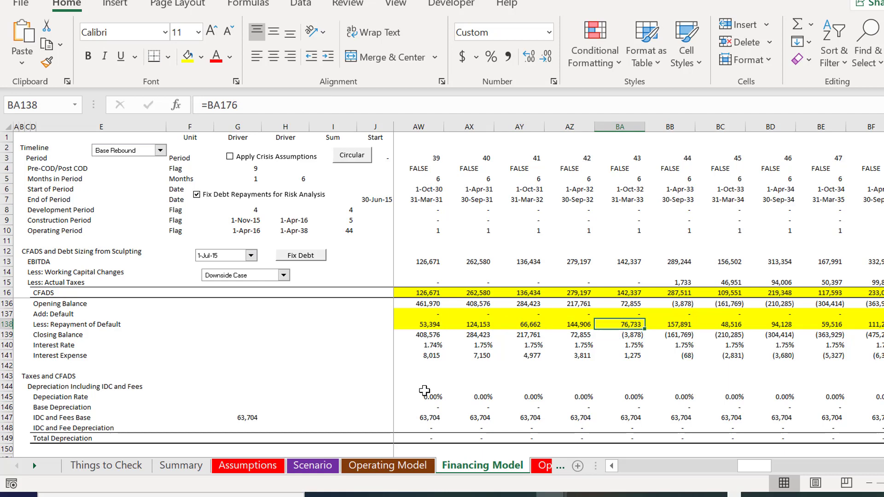
# Start wrapping the MAX(K174,0) formula for Less: Repayment of Default in K176 of the Cash Flow Waterfall in a MIN function.
pyautogui.press('Down')
pyautogui.press('Down')
pyautogui.press('Down')
pyautogui.press('Down')
pyautogui.press('Down')
pyautogui.press('Down')
pyautogui.press('Down')
pyautogui.press('Down')
pyautogui.press('Down')
pyautogui.press('Down')
pyautogui.press('Down')
pyautogui.press('Down')
pyautogui.press('Down')
pyautogui.press('Down')
pyautogui.press('Down')
pyautogui.press('Down')
pyautogui.press('Down')
pyautogui.press('Down')
pyautogui.press('Down')
pyautogui.press('Down')
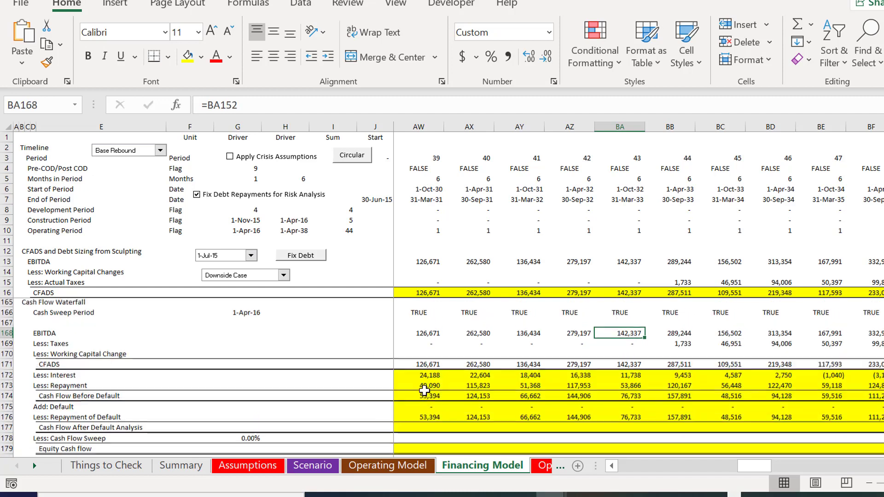
pyautogui.press('Up')
pyautogui.press('Up')
pyautogui.press('Up')
pyautogui.press('Up')
pyautogui.press('Up')
pyautogui.press('Up')
pyautogui.press('Up')
pyautogui.press('Down')
pyautogui.press('Down')
pyautogui.press('Down')
pyautogui.press('Down')
pyautogui.press('Down')
pyautogui.press('Down')
pyautogui.press('Down')
pyautogui.press('Down')
pyautogui.press('Down')
pyautogui.press('Down')
pyautogui.press('Down')
pyautogui.press('Down')
pyautogui.press('Down')
pyautogui.press('Down')
pyautogui.press('Down')
pyautogui.press('Down')
pyautogui.press('Down')
pyautogui.press('Down')
pyautogui.press('Down')
pyautogui.press('Down')
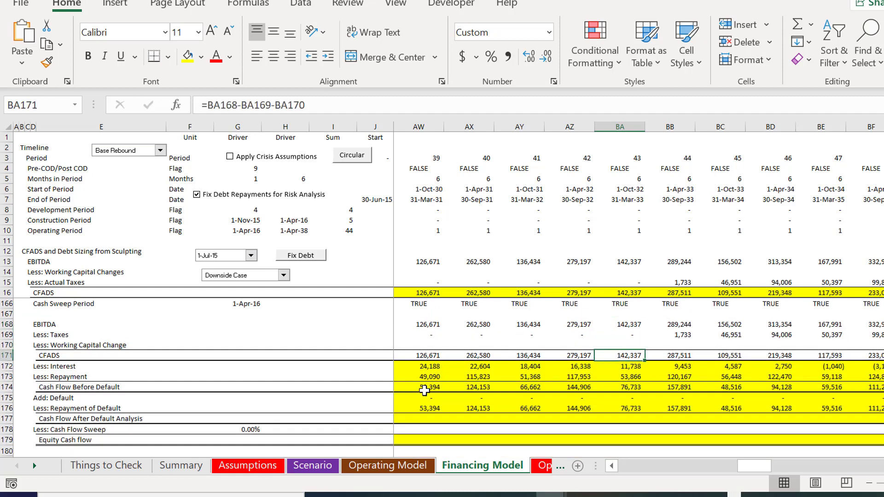
pyautogui.press('Left')
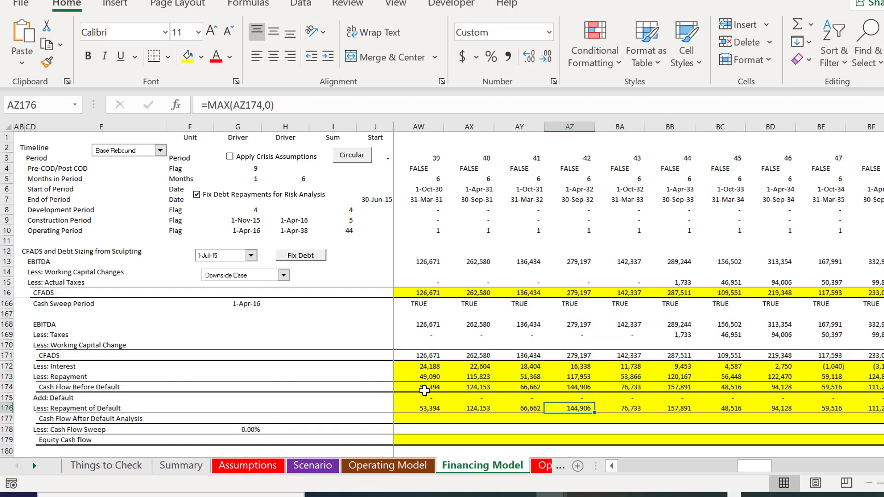
pyautogui.hotkey('ctrl', 'Left')
pyautogui.press('F2')
pyautogui.press('Left')
pyautogui.press('Left')
pyautogui.press('Left')
pyautogui.press('Left')
pyautogui.press('Left')
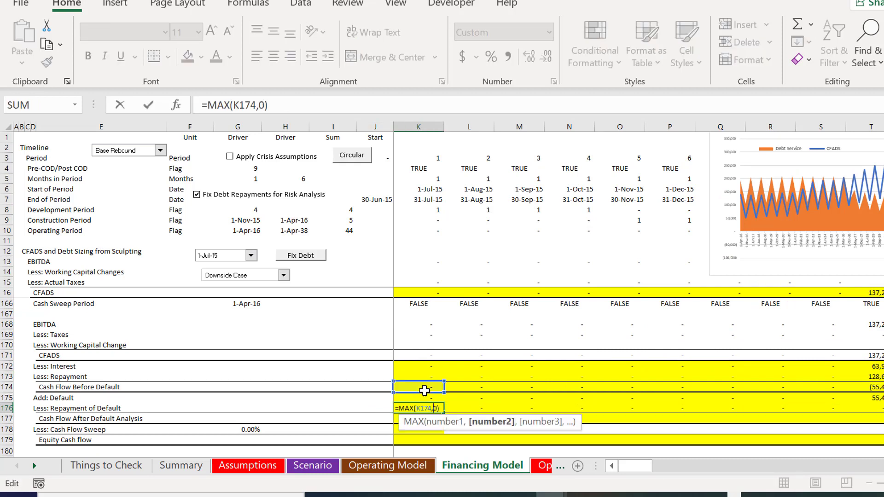
pyautogui.press('Left')
pyautogui.press('Left')
pyautogui.press('Left')
pyautogui.press('Left')
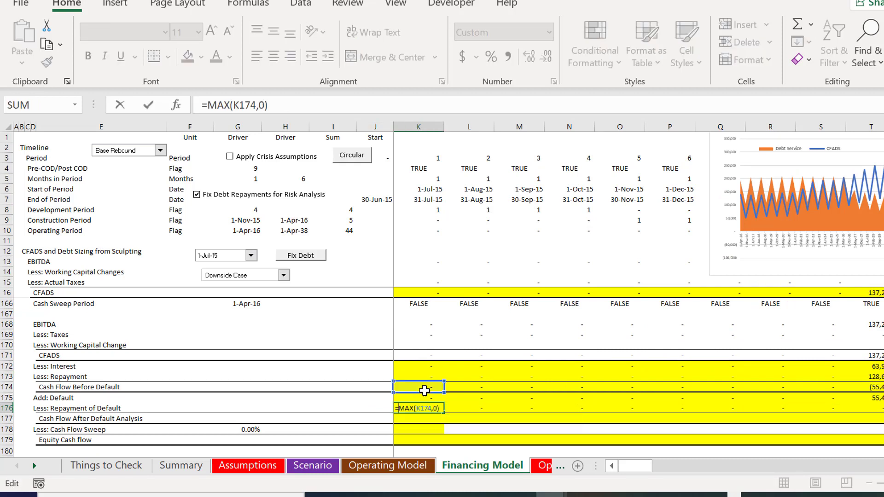
pyautogui.write('min(')
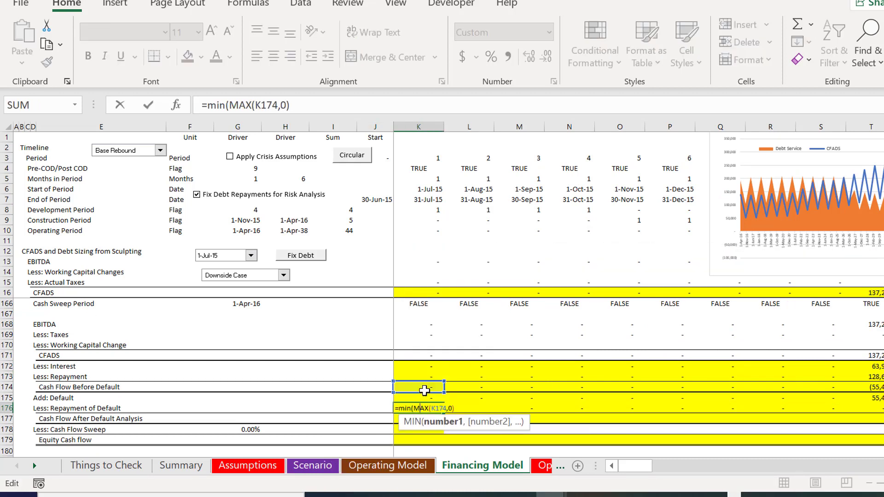
# Complete the Repayment of Default formula in K176 as =MIN(MAX(K174,0),K136) and copy it across all periods of the row.
pyautogui.press('Right')
pyautogui.press('Right')
pyautogui.press('Right')
pyautogui.press('Right')
pyautogui.press('Right')
pyautogui.press('Right')
pyautogui.press('Right')
pyautogui.write(',')
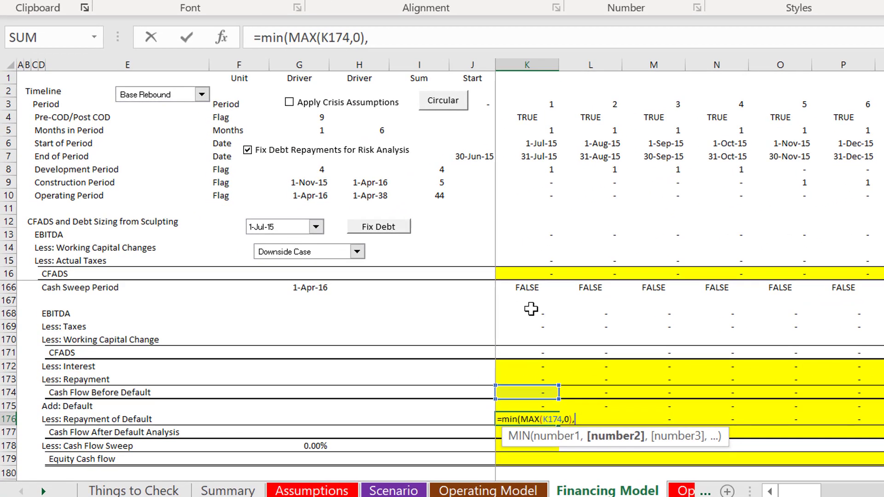
pyautogui.click(424, 321)
pyautogui.press('pageup')
pyautogui.press('pageup')
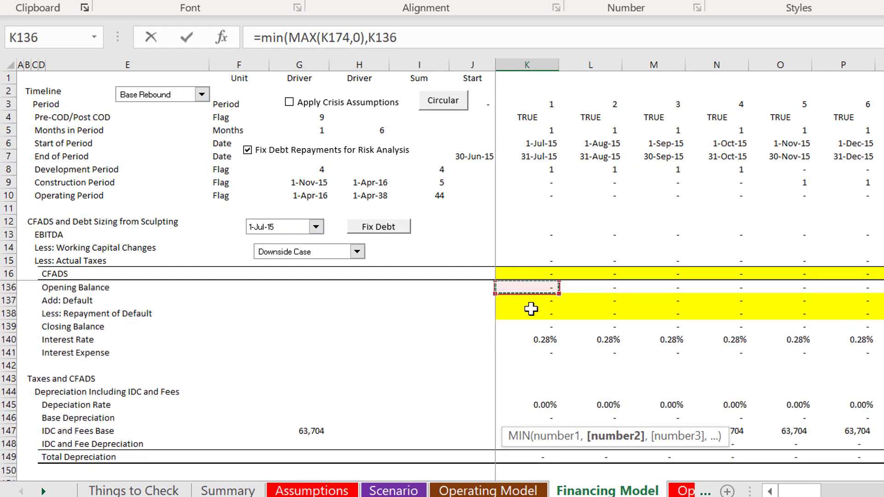
pyautogui.press('Up')
pyautogui.press('Down')
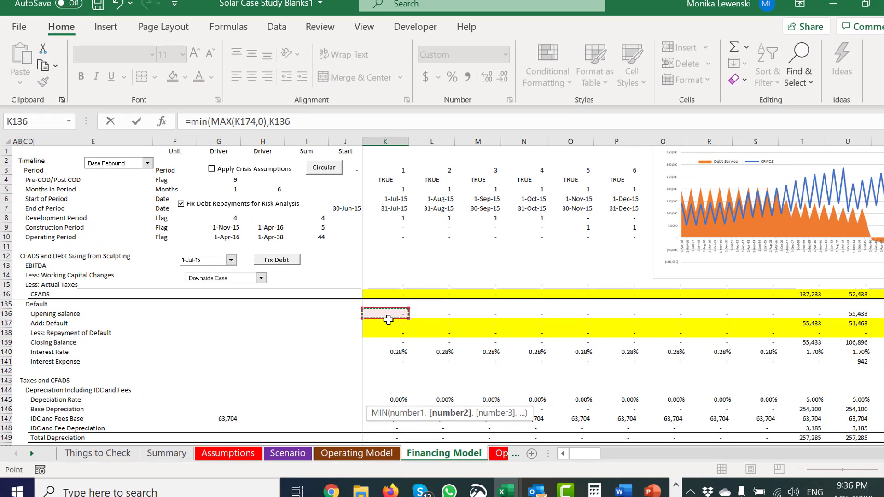
pyautogui.press('Return')
pyautogui.press('Return')
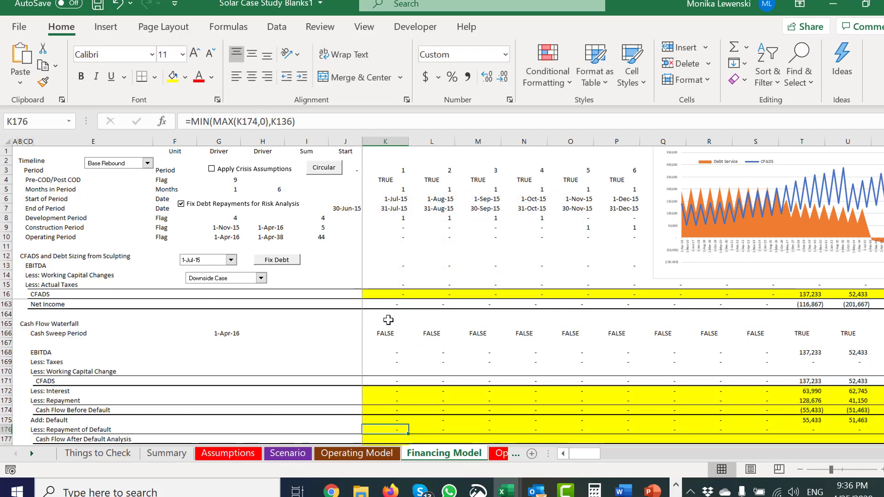
pyautogui.hotkey('ctrl', 'shift', 'Right')
pyautogui.hotkey('ctrl', 'r')
# Examine the Repayment of Default row across the operating periods against the cash flow before default.
pyautogui.press('Right')
pyautogui.press('Right')
pyautogui.press('Right')
pyautogui.press('Right')
pyautogui.press('Right')
pyautogui.press('Right')
pyautogui.press('Right')
pyautogui.press('Right')
pyautogui.press('Right')
pyautogui.press('Right')
pyautogui.press('Right')
pyautogui.press('Right')
pyautogui.press('Right')
pyautogui.press('Right')
pyautogui.press('Right')
pyautogui.press('Right')
pyautogui.press('Right')
pyautogui.press('Right')
pyautogui.press('Right')
pyautogui.press('Right')
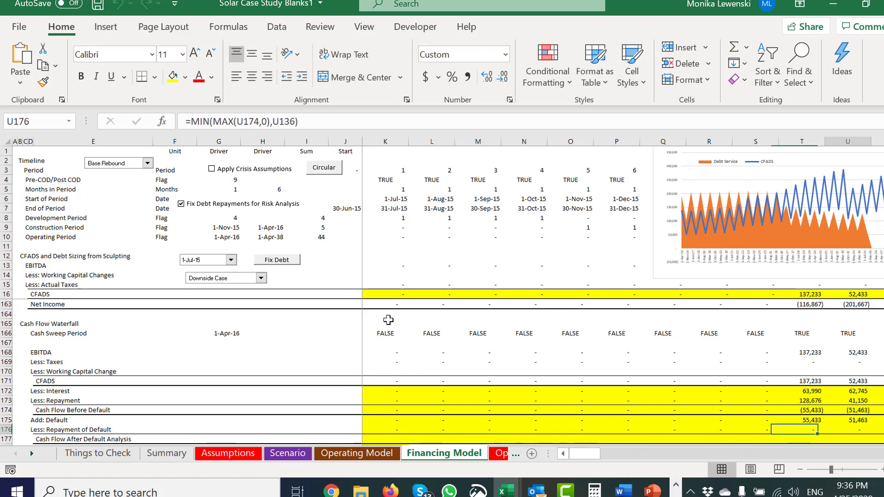
pyautogui.press('Right')
pyautogui.press('Right')
pyautogui.press('Right')
pyautogui.press('Right')
pyautogui.press('Right')
pyautogui.press('Right')
pyautogui.press('Right')
pyautogui.press('Right')
pyautogui.press('Right')
pyautogui.press('Right')
pyautogui.press('Right')
pyautogui.press('Right')
pyautogui.press('Right')
pyautogui.press('Right')
pyautogui.press('Right')
pyautogui.press('Right')
pyautogui.press('Right')
pyautogui.press('Right')
pyautogui.press('Right')
pyautogui.press('Right')
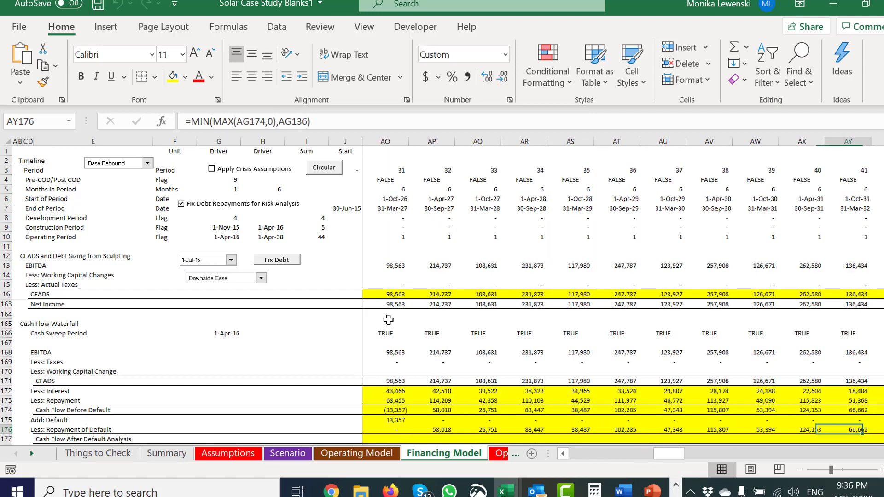
pyautogui.press('Left')
pyautogui.press('Left')
pyautogui.press('Left')
pyautogui.press('Left')
pyautogui.press('Left')
pyautogui.press('Left')
pyautogui.press('Left')
pyautogui.press('Left')
pyautogui.press('Left')
pyautogui.press('Left')
pyautogui.press('Left')
pyautogui.press('Left')
pyautogui.press('Left')
pyautogui.press('Left')
pyautogui.press('Left')
pyautogui.press('Left')
pyautogui.press('Left')
pyautogui.press('Left')
pyautogui.press('Left')
pyautogui.press('Left')
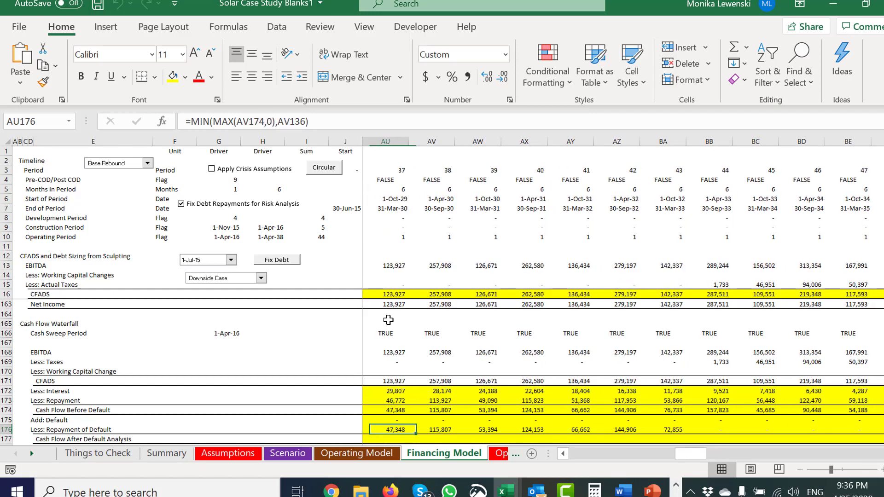
pyautogui.press('Left')
pyautogui.press('Left')
pyautogui.press('Left')
pyautogui.press('Left')
pyautogui.press('Left')
pyautogui.press('Left')
pyautogui.press('Left')
pyautogui.press('Left')
pyautogui.press('Left')
pyautogui.press('Left')
pyautogui.press('Left')
pyautogui.press('Left')
pyautogui.press('Left')
pyautogui.press('Left')
pyautogui.press('Left')
pyautogui.press('Left')
pyautogui.press('Left')
pyautogui.press('Left')
pyautogui.press('Left')
pyautogui.press('Left')
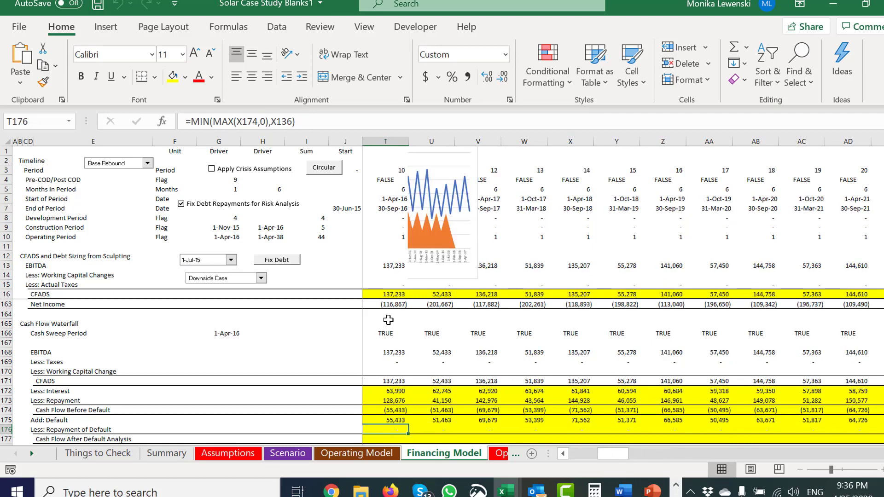
pyautogui.press('Right')
pyautogui.press('Right')
pyautogui.press('Right')
pyautogui.press('Left')
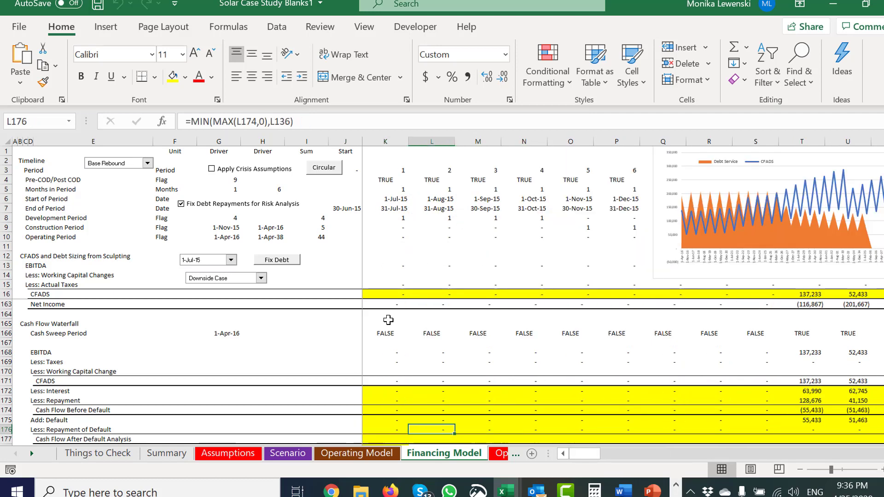
# Calculate Cash Flow After Default Analysis in K177 as =K174+K175-K176 and copy it across all periods of the row.
pyautogui.press('Down')
pyautogui.press('Down')
pyautogui.press('Up')
pyautogui.press('Left')
pyautogui.press('Left')
pyautogui.press('Left')
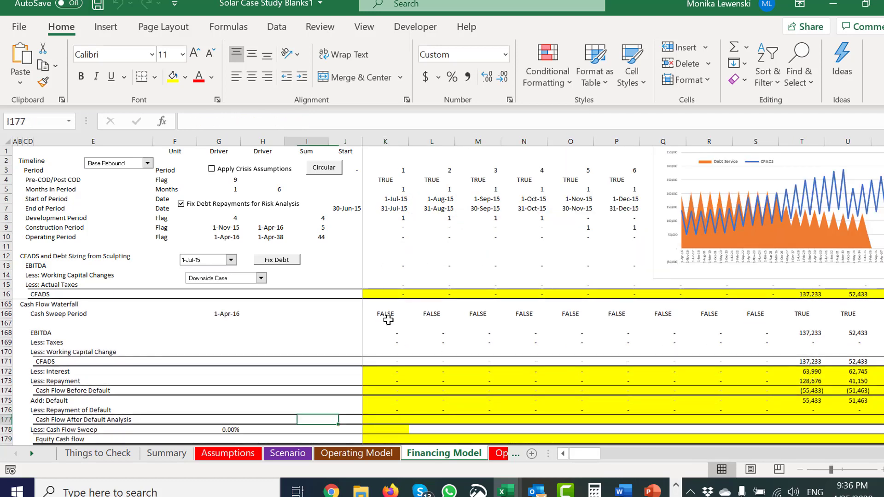
pyautogui.press('Right')
pyautogui.press('Right')
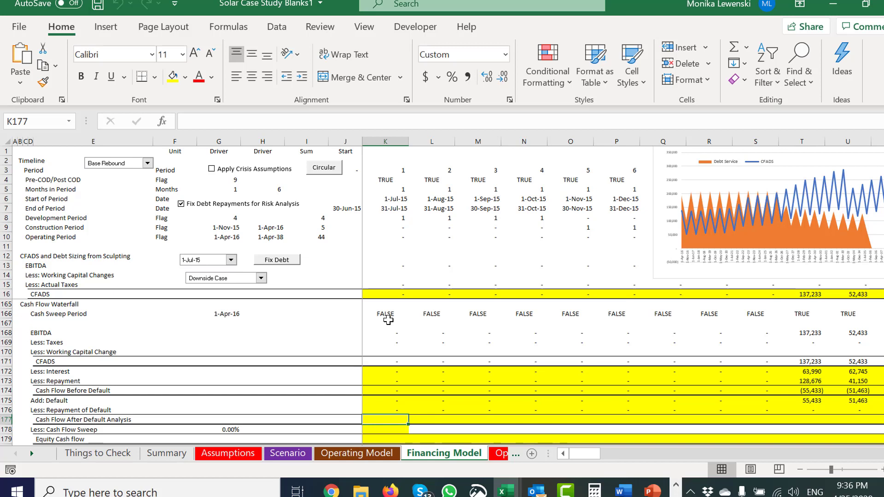
pyautogui.write('=')
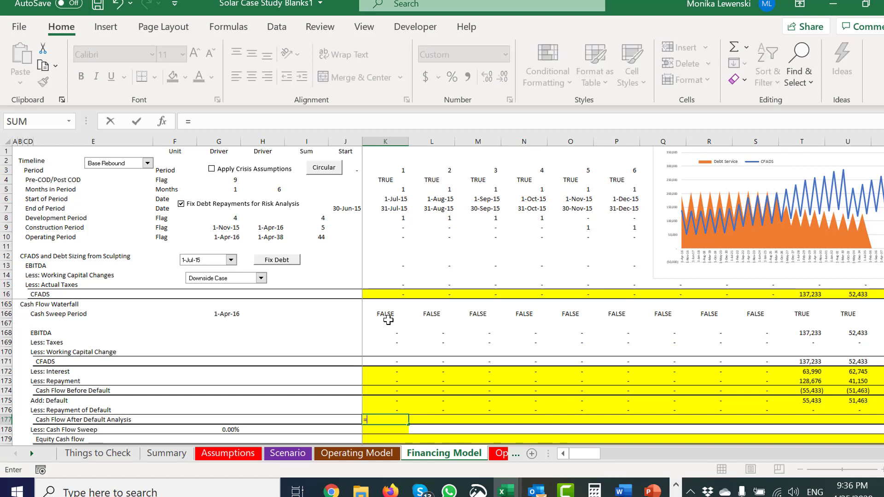
pyautogui.press('Up')
pyautogui.press('Up')
pyautogui.press('Up')
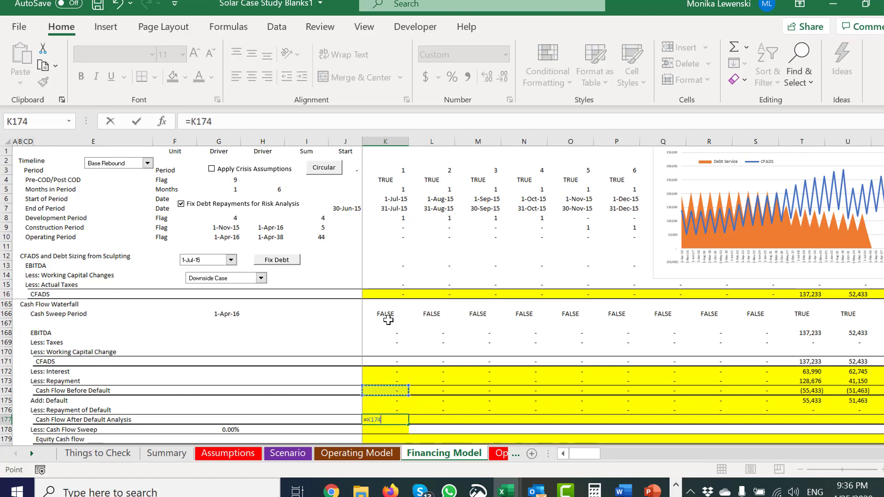
pyautogui.write('+')
pyautogui.press('Up')
pyautogui.press('Up')
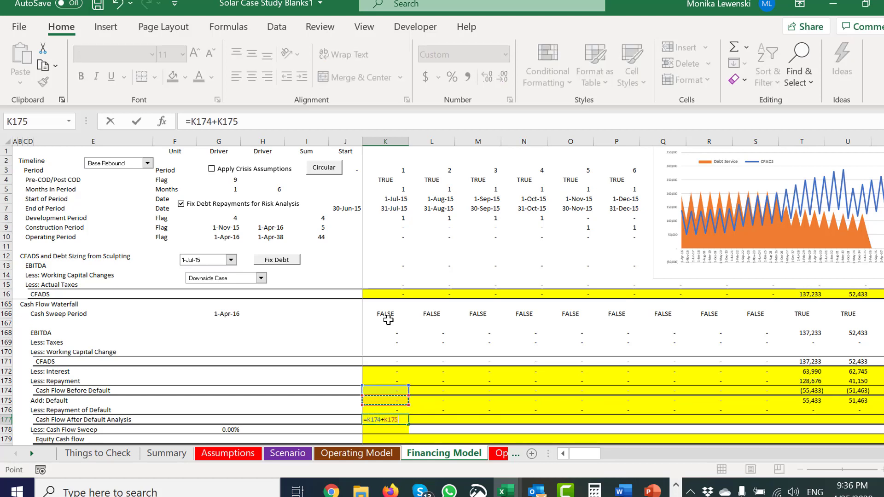
pyautogui.write('-')
pyautogui.press('Up')
pyautogui.hotkey('ctrl', 'Return')
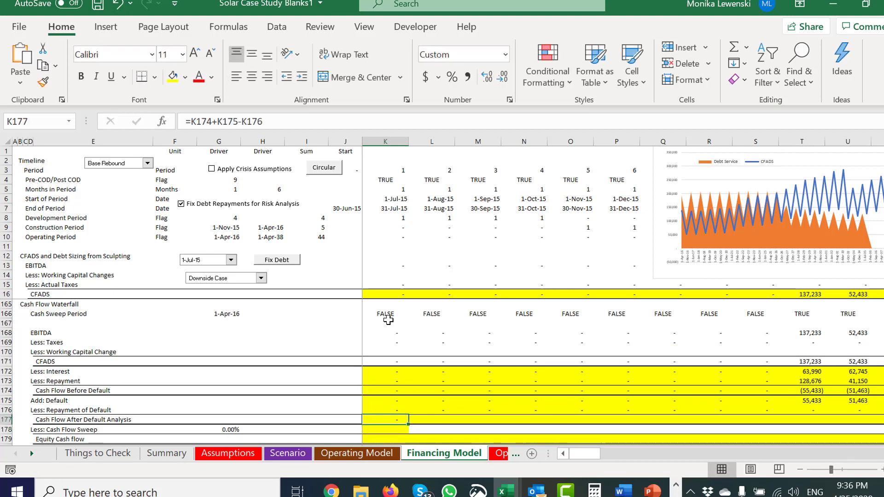
pyautogui.hotkey('ctrl', 'shift', 'Right')
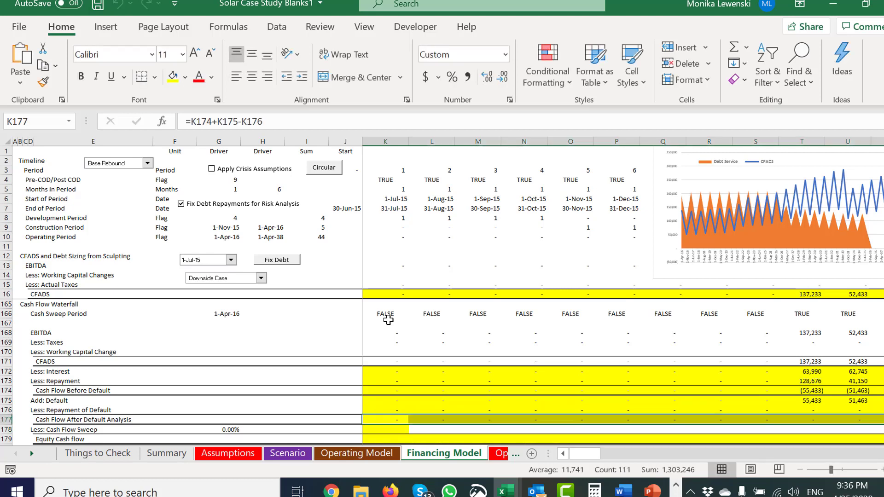
# Examine the Cash Flow After Default Analysis row across the operating periods.
pyautogui.press('Down')
pyautogui.press('Left')
pyautogui.press('Left')
pyautogui.press('Right')
pyautogui.press('Right')
pyautogui.press('Right')
pyautogui.press('Right')
pyautogui.press('Right')
pyautogui.press('Right')
pyautogui.press('Right')
pyautogui.press('Right')
pyautogui.press('Right')
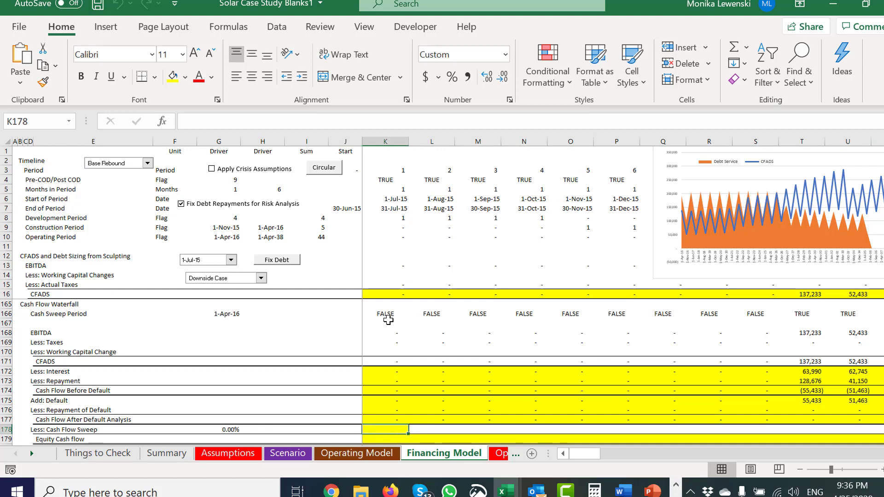
pyautogui.press('Right')
pyautogui.press('Right')
pyautogui.press('Right')
pyautogui.press('Right')
pyautogui.press('Right')
pyautogui.press('Right')
pyautogui.press('Right')
pyautogui.press('Right')
pyautogui.press('Right')
pyautogui.press('Right')
pyautogui.press('Right')
pyautogui.press('Right')
pyautogui.press('Left')
pyautogui.press('Left')
pyautogui.press('Left')
pyautogui.press('Left')
pyautogui.press('Left')
pyautogui.press('Left')
pyautogui.press('Left')
pyautogui.press('Left')
pyautogui.press('Left')
pyautogui.press('Left')
pyautogui.press('Left')
pyautogui.press('Left')
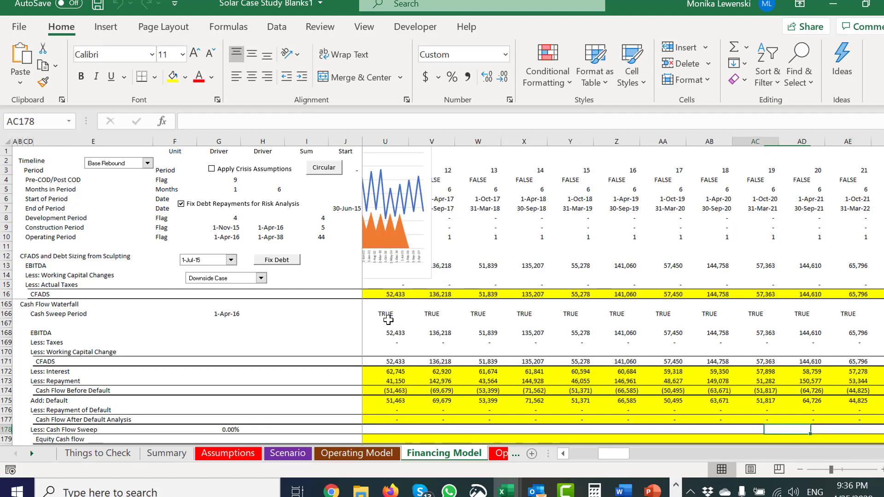
# Return to the first period of the Cash Flow Sweep row and switch the scenario to Base Case.
pyautogui.press('Left')
pyautogui.press('Left')
pyautogui.press('Left')
pyautogui.press('Left')
pyautogui.press('Left')
pyautogui.press('Left')
pyautogui.press('Left')
pyautogui.press('Left')
pyautogui.press('Left')
pyautogui.press('Left')
pyautogui.press('Left')
pyautogui.press('Right')
pyautogui.press('Right')
pyautogui.press('Right')
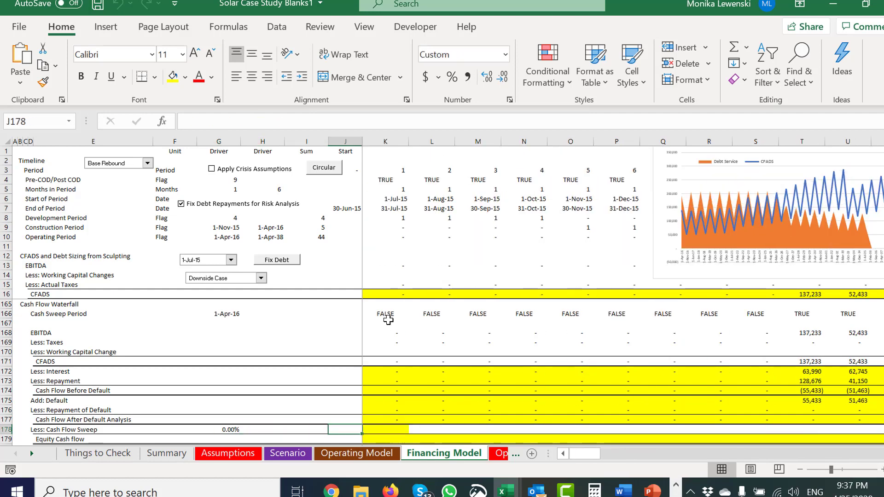
pyautogui.press('Right')
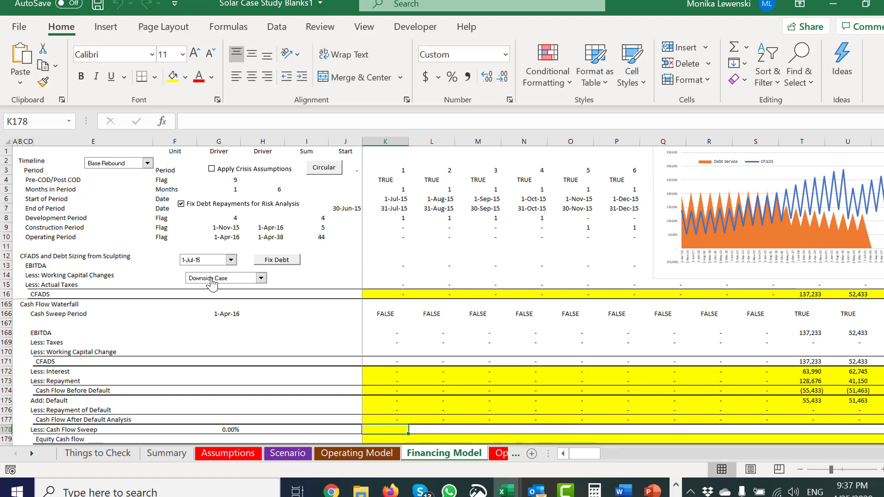
pyautogui.click(219, 282)
pyautogui.click(219, 289)
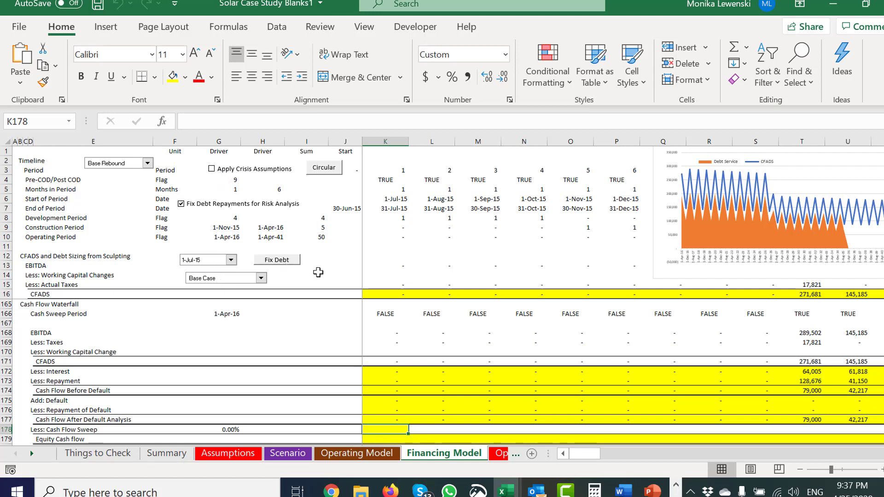
# Examine the repayment, debt balance, interest and fee sections under the Base Case, including the existing cash sweep control.
pyautogui.click(318, 273)
pyautogui.press('pagedown')
pyautogui.press('pageup')
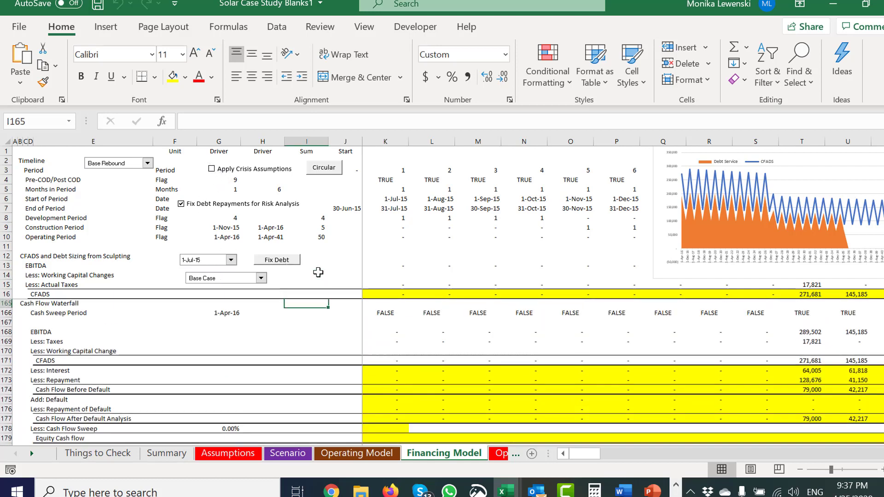
pyautogui.press('pagedown')
pyautogui.press('pagedown')
pyautogui.press('pageup')
pyautogui.press('pageup')
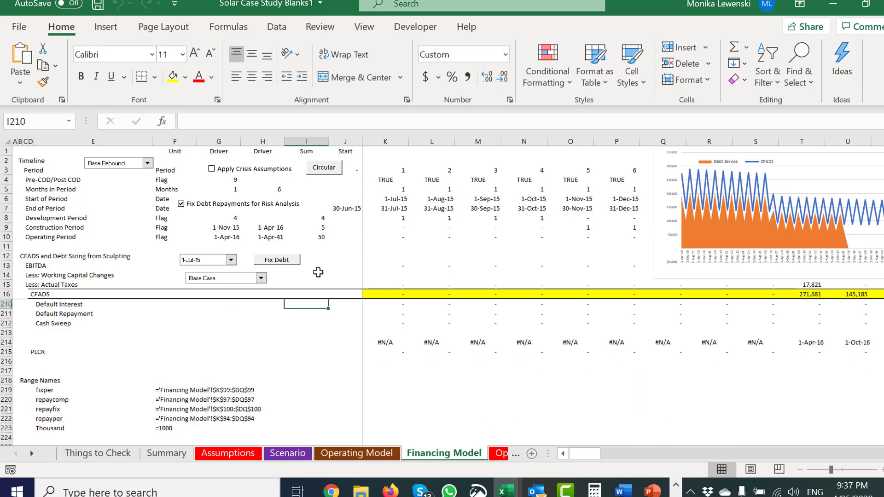
pyautogui.press('pageup')
pyautogui.press('pageup')
pyautogui.press('pageup')
pyautogui.press('pageup')
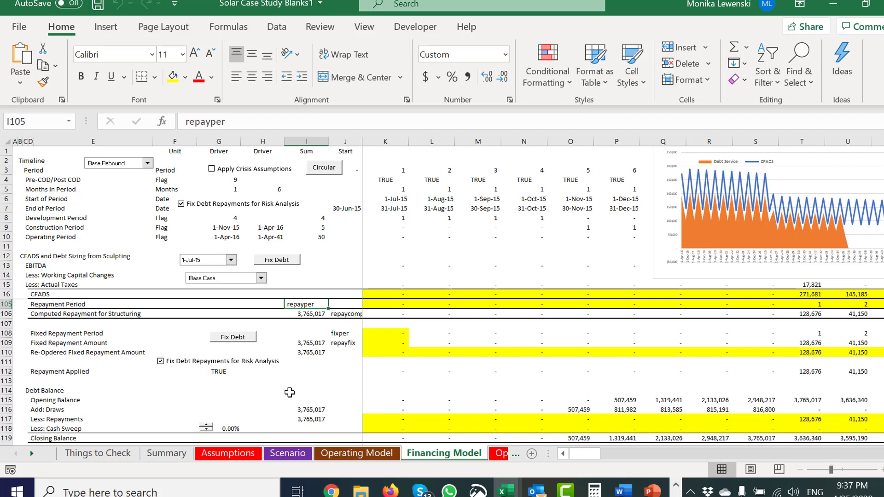
pyautogui.click(289, 392)
pyautogui.press('pagedown')
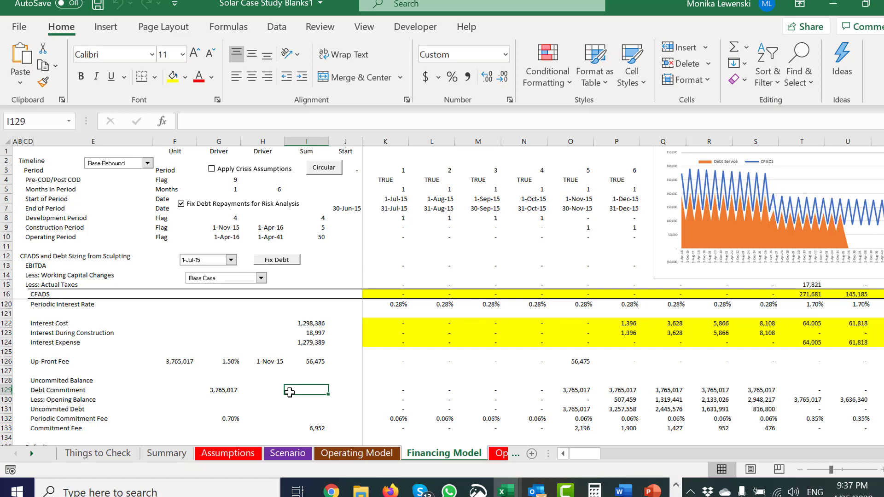
pyautogui.click(238, 206)
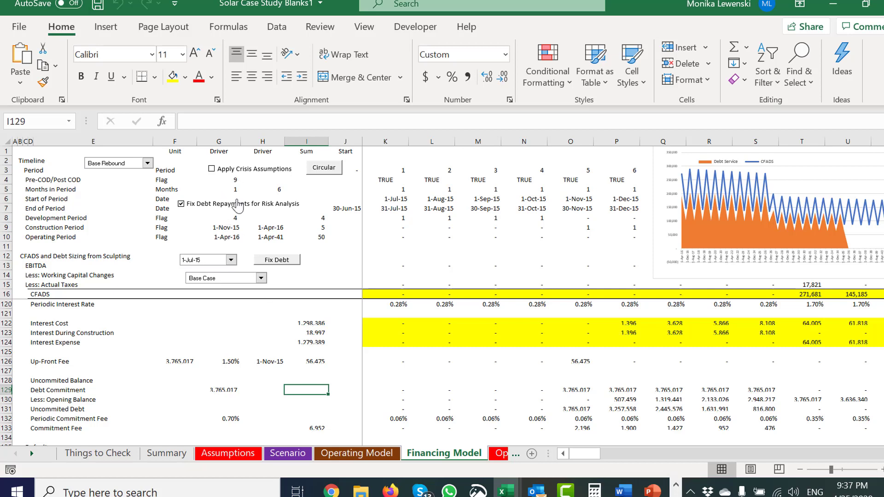
# Review the first-period column from the commitment fee through default, depreciation and taxes down to the cash flow waterfall.
pyautogui.press('Down')
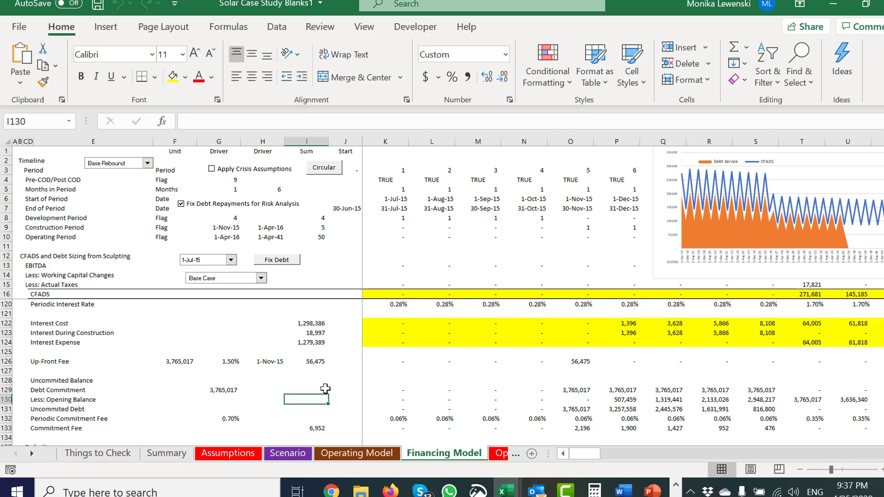
pyautogui.press('Right')
pyautogui.press('Right')
pyautogui.press('Down')
pyautogui.press('Down')
pyautogui.press('Down')
pyautogui.press('Down')
pyautogui.press('Down')
pyautogui.press('Down')
pyautogui.press('Down')
pyautogui.press('Down')
pyautogui.press('Down')
pyautogui.press('Down')
pyautogui.press('Down')
pyautogui.press('Down')
pyautogui.press('Down')
pyautogui.press('Down')
pyautogui.press('Down')
pyautogui.press('Down')
pyautogui.press('Down')
pyautogui.press('Down')
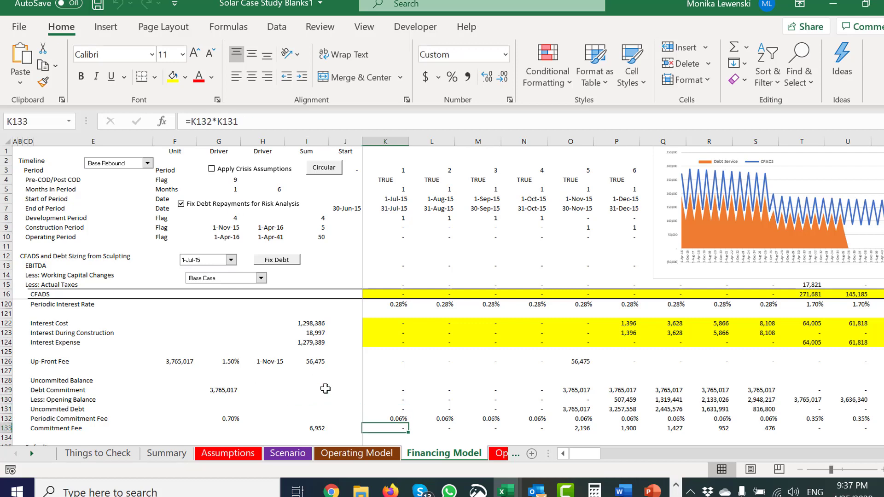
pyautogui.press('Down')
pyautogui.press('Down')
pyautogui.press('Down')
pyautogui.press('Down')
pyautogui.press('Down')
pyautogui.press('Down')
pyautogui.press('Down')
pyautogui.press('Down')
pyautogui.press('Down')
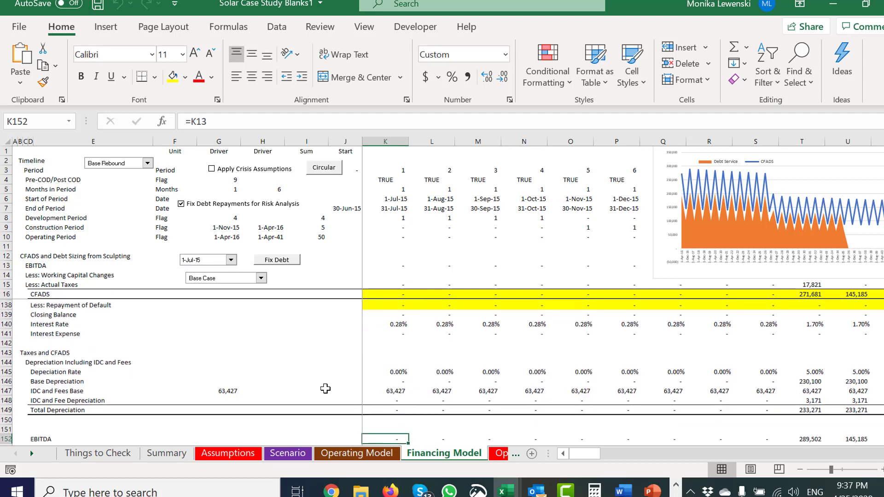
pyautogui.press('Down')
pyautogui.press('Down')
pyautogui.press('Down')
pyautogui.press('Down')
pyautogui.press('Down')
pyautogui.press('Down')
pyautogui.press('Down')
pyautogui.press('Down')
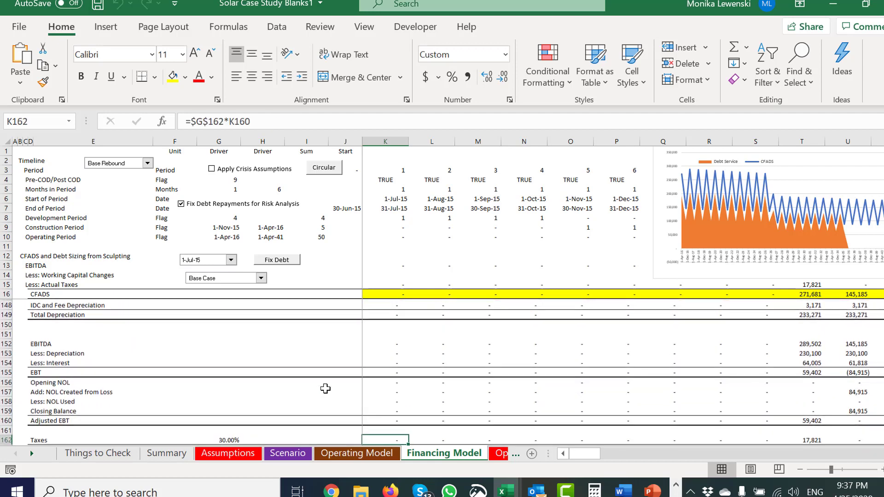
pyautogui.press('Down')
pyautogui.press('Down')
pyautogui.press('Down')
pyautogui.press('Down')
pyautogui.press('Down')
pyautogui.press('Down')
pyautogui.press('Down')
pyautogui.press('Down')
pyautogui.press('Down')
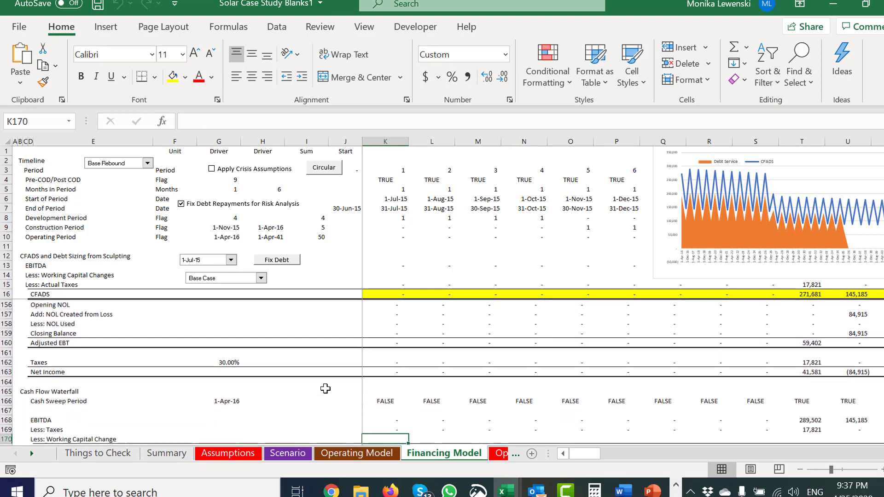
pyautogui.press('Down')
pyautogui.press('Down')
pyautogui.press('Down')
pyautogui.press('Down')
pyautogui.press('Down')
pyautogui.press('Down')
pyautogui.press('Down')
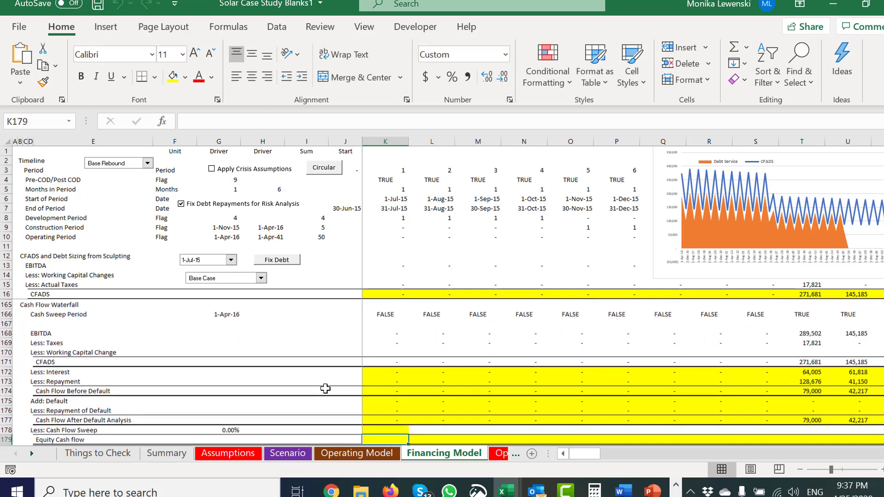
# Trace the cash flow sweep percentage in G178 to its source on the Assumptions sheet and copy the Cash Sweep spinner there.
pyautogui.press('Up')
pyautogui.press('Up')
pyautogui.press('Up')
pyautogui.press('Left')
pyautogui.press('Left')
pyautogui.press('Left')
pyautogui.press('Left')
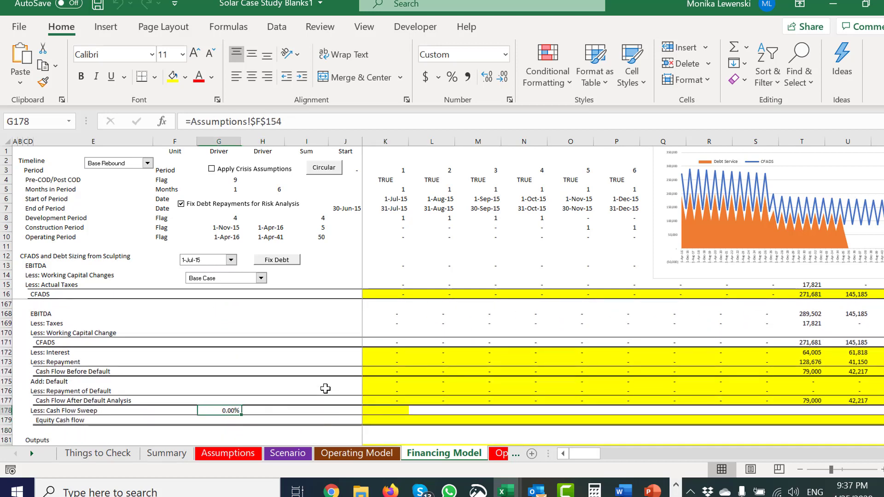
pyautogui.hotkey('ctrl', '[')
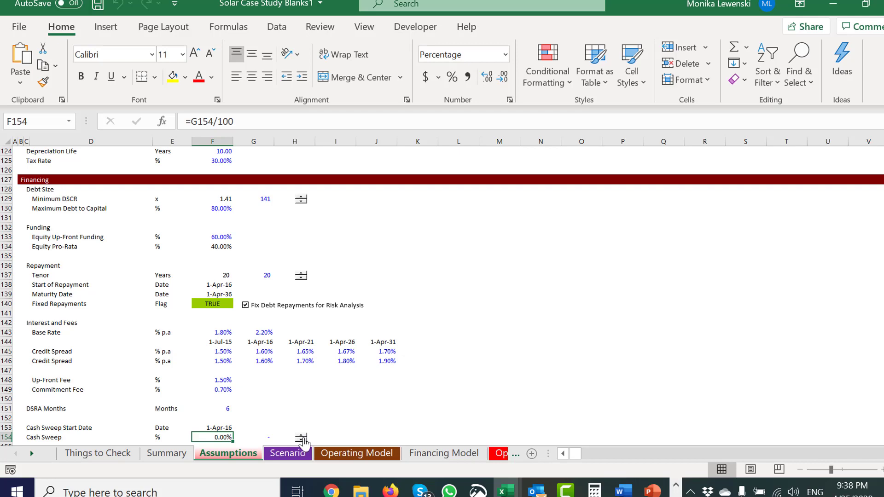
pyautogui.rightClick(301, 437)
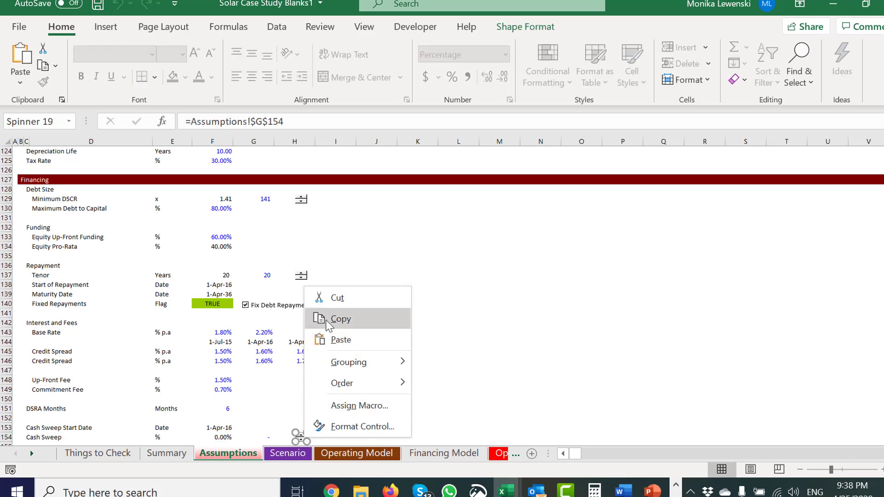
pyautogui.press('Escape')
# Paste the spinner into the Financing Model sheet and place it beside the cash flow sweep percentage in row 178.
pyautogui.hotkey('ctrl', 'pagedown')
pyautogui.hotkey('ctrl', 'pagedown')
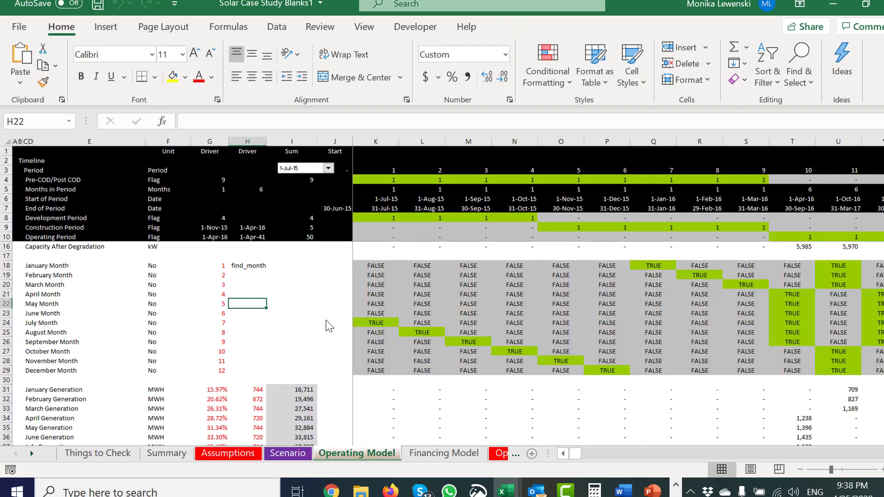
pyautogui.hotkey('ctrl', 'pagedown')
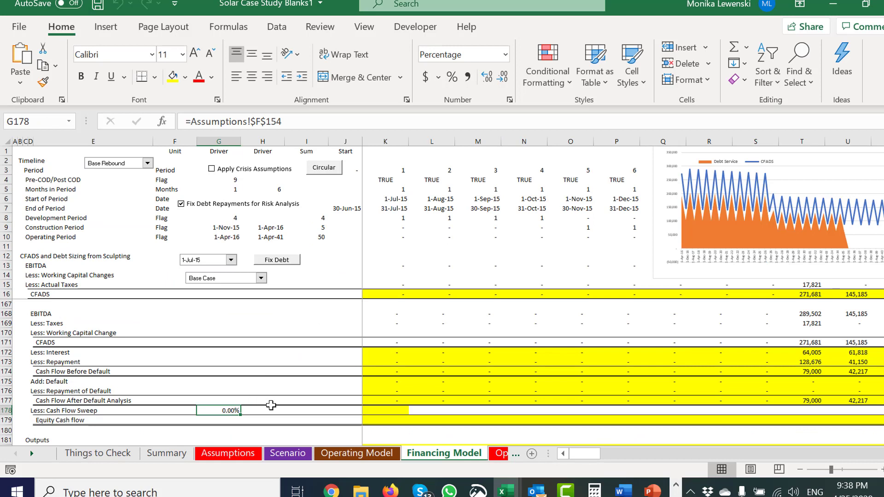
pyautogui.click(269, 410)
pyautogui.hotkey('ctrl', 'v')
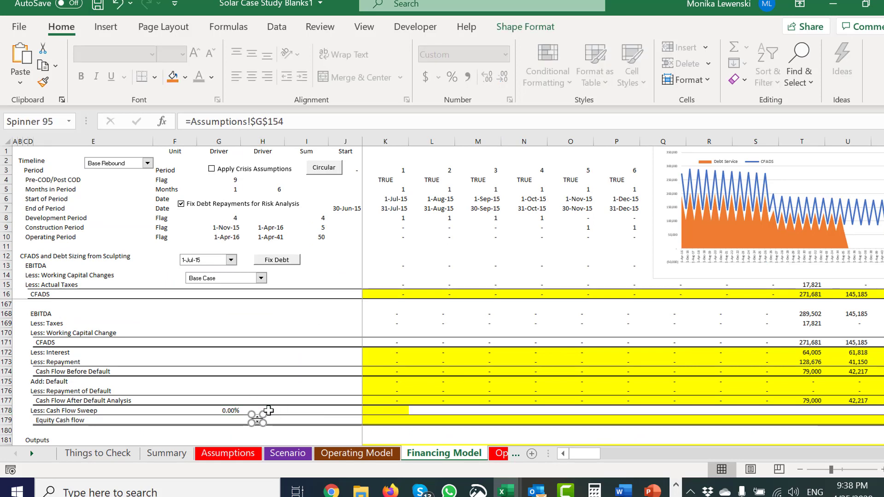
pyautogui.moveTo(258, 420)
pyautogui.mouseDown()
pyautogui.moveTo(261, 385)
pyautogui.moveTo(251, 409)
pyautogui.mouseUp()
# Enter the Cash Flow Sweep formula =K177*$G$178 in K178.
pyautogui.click(366, 410)
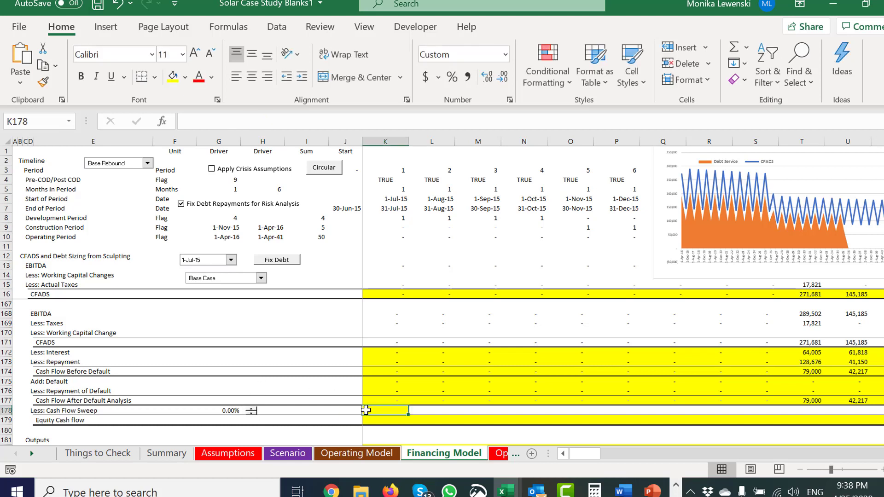
pyautogui.write('=')
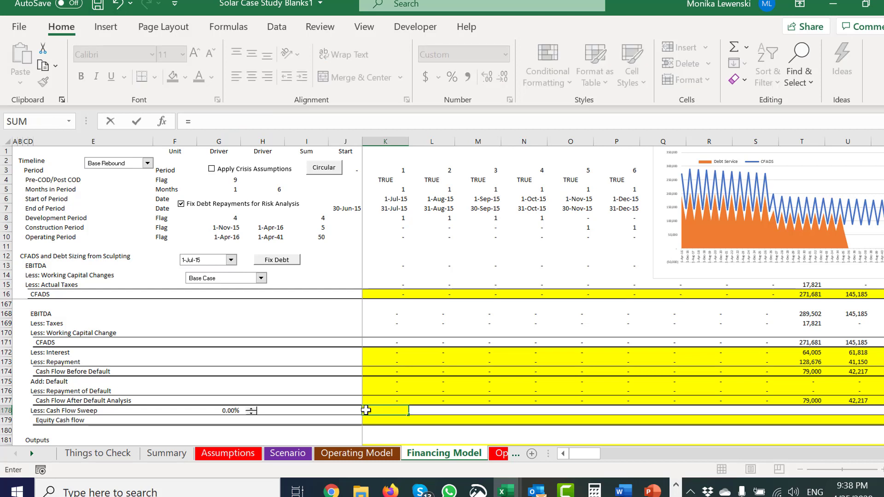
pyautogui.press('Up')
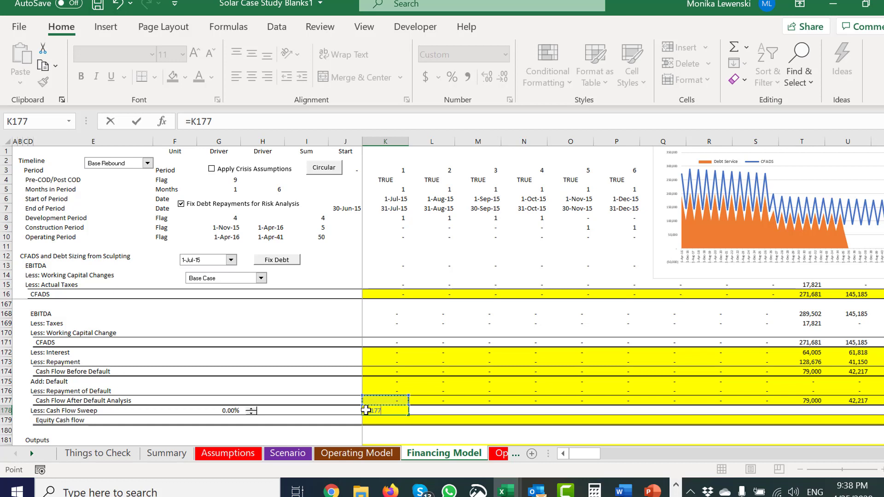
pyautogui.write('*')
pyautogui.press('Left')
pyautogui.press('Left')
pyautogui.press('Left')
pyautogui.press('Left')
pyautogui.press('F4')
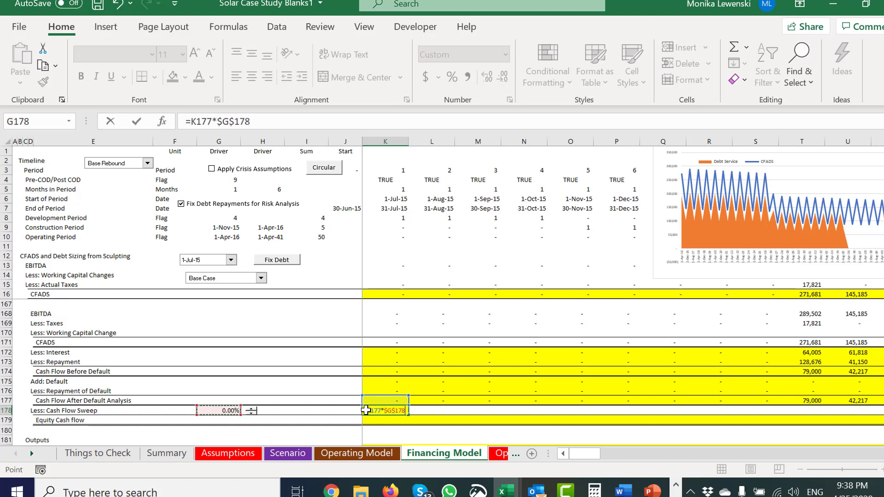
pyautogui.press('Return')
pyautogui.press('Up')
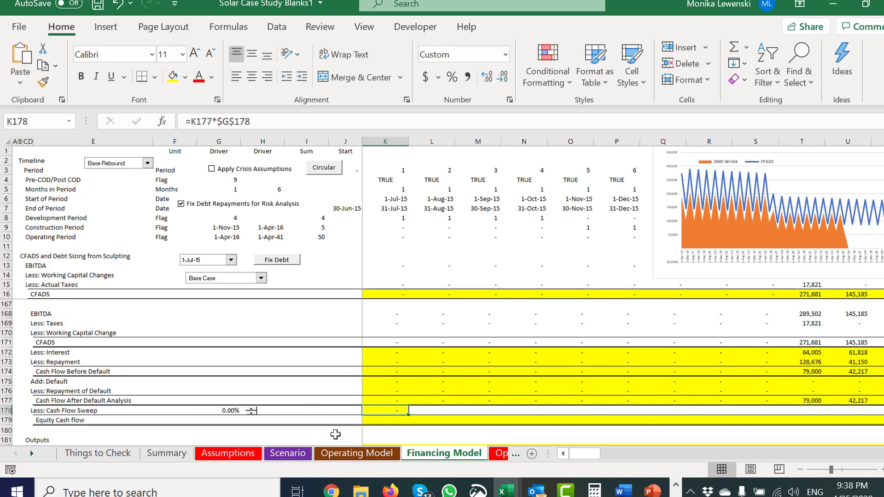
# Raise the cash flow sweep percentage to 26% with its new spinner.
pyautogui.click(252, 409)
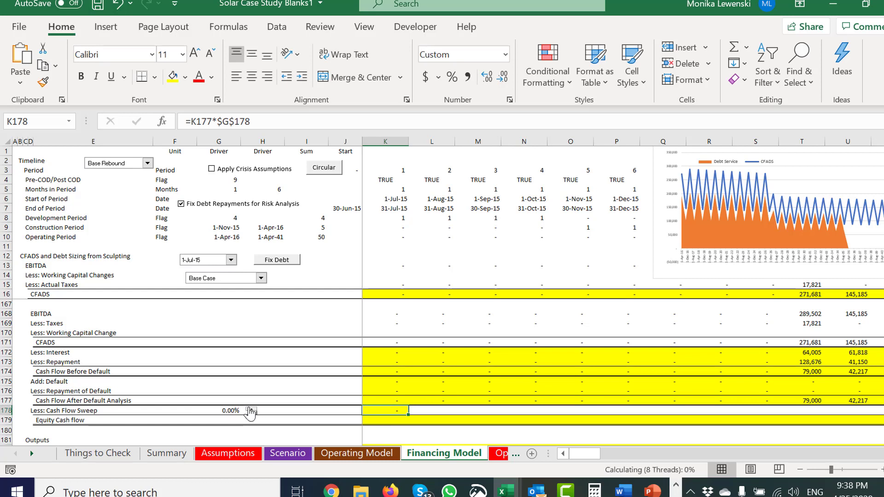
pyautogui.click(251, 409)
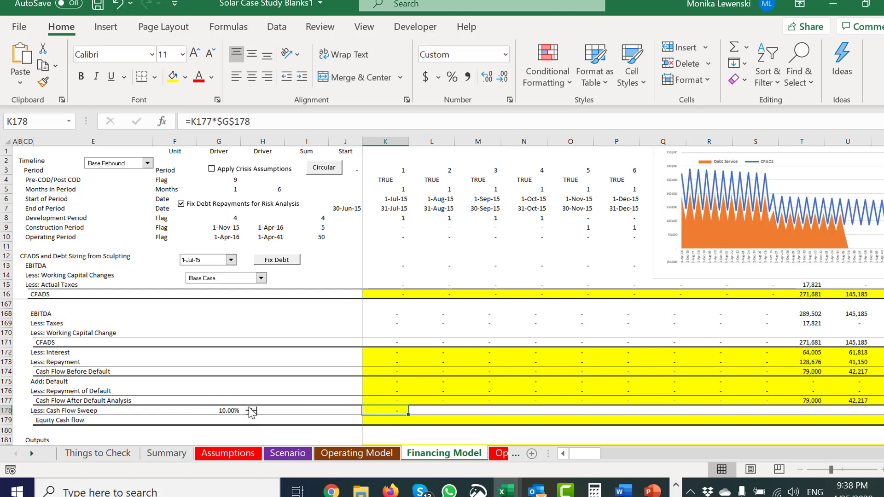
pyautogui.moveTo(252, 409); pyautogui.dragTo(251, 409)
pyautogui.press('Right')
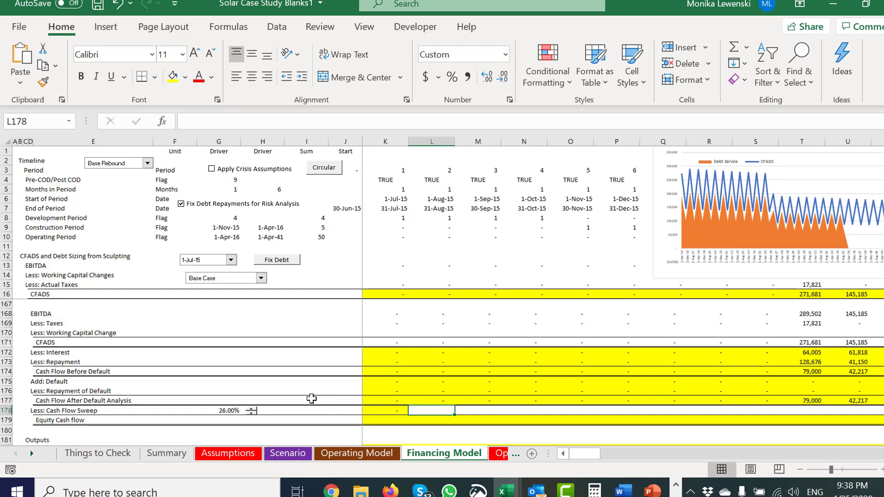
# Extend the K178 formula with the cash sweep period flag to =K177*$G$178*K166 and copy it across all periods of the row.
pyautogui.press('Left')
pyautogui.press('Up')
pyautogui.press('Up')
pyautogui.press('Up')
pyautogui.press('Up')
pyautogui.press('Up')
pyautogui.press('Up')
pyautogui.press('Up')
pyautogui.press('Up')
pyautogui.press('Up')
pyautogui.press('Up')
pyautogui.press('Up')
pyautogui.press('Up')
pyautogui.press('Up')
pyautogui.press('Up')
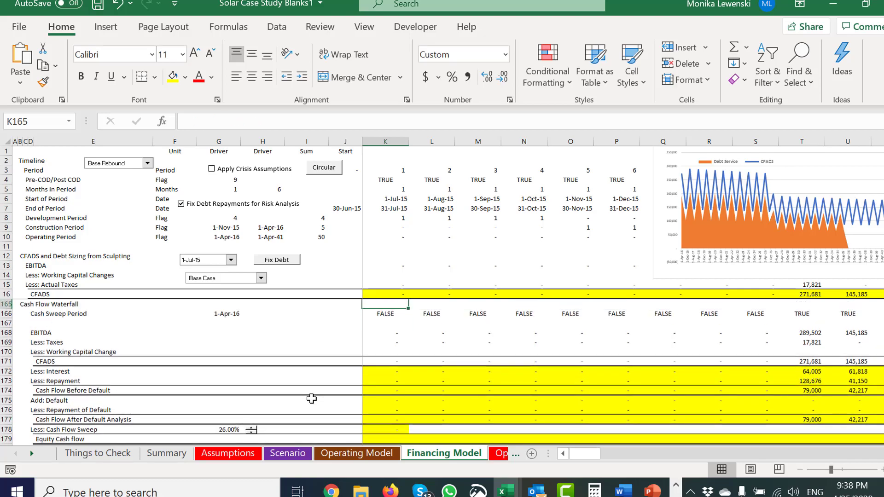
pyautogui.press('Down')
pyautogui.press('Down')
pyautogui.press('Down')
pyautogui.press('Down')
pyautogui.press('Down')
pyautogui.press('Down')
pyautogui.press('Down')
pyautogui.press('Down')
pyautogui.press('Down')
pyautogui.press('Down')
pyautogui.press('Down')
pyautogui.press('Down')
pyautogui.press('Down')
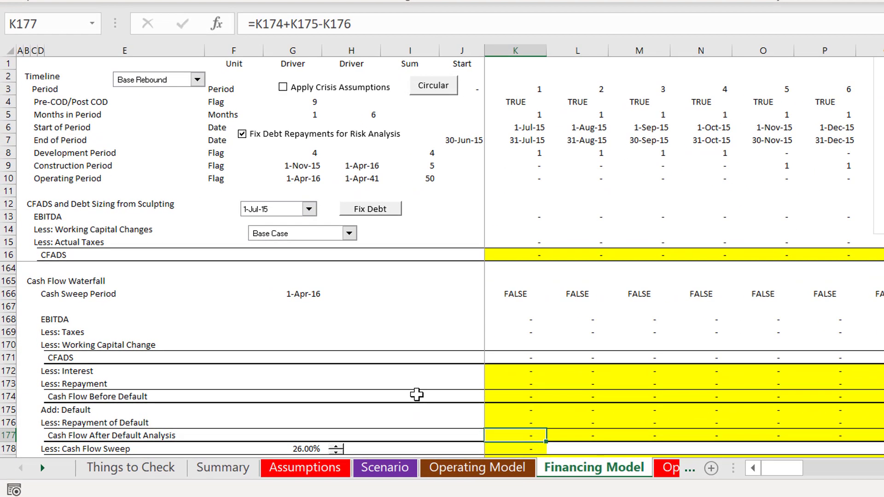
pyautogui.press('Down')
pyautogui.press('F2')
pyautogui.write('*')
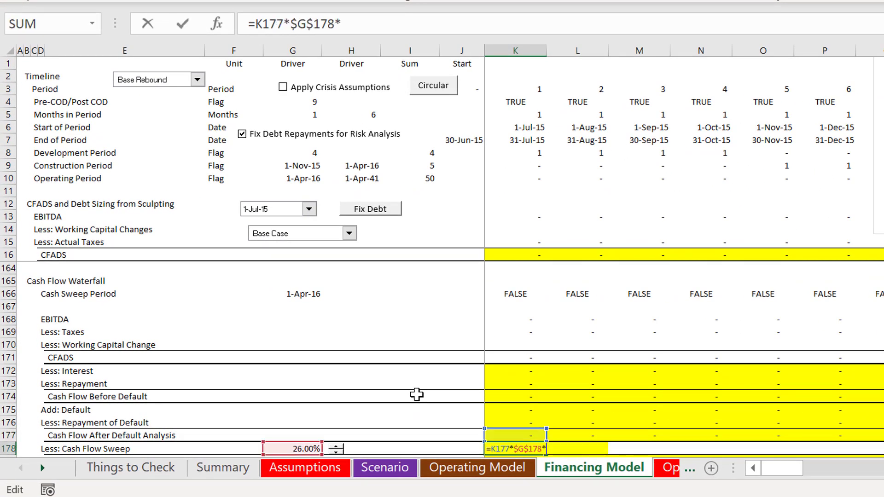
pyautogui.click(508, 286)
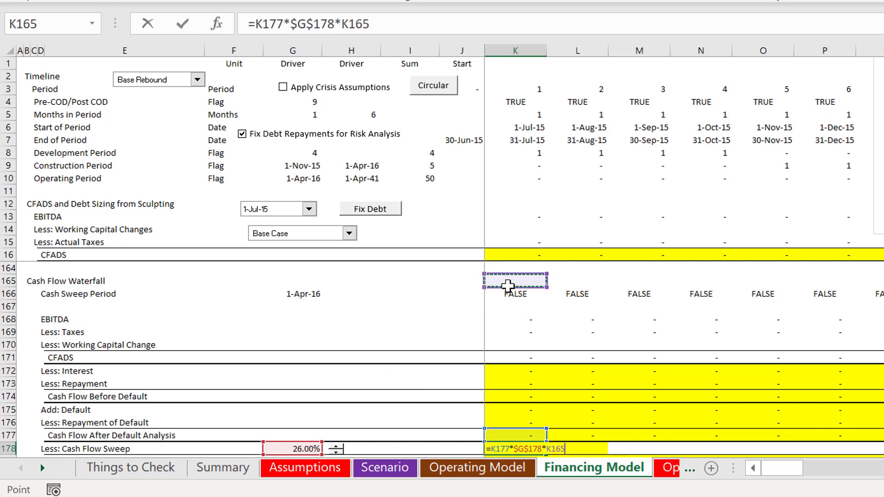
pyautogui.press('Down')
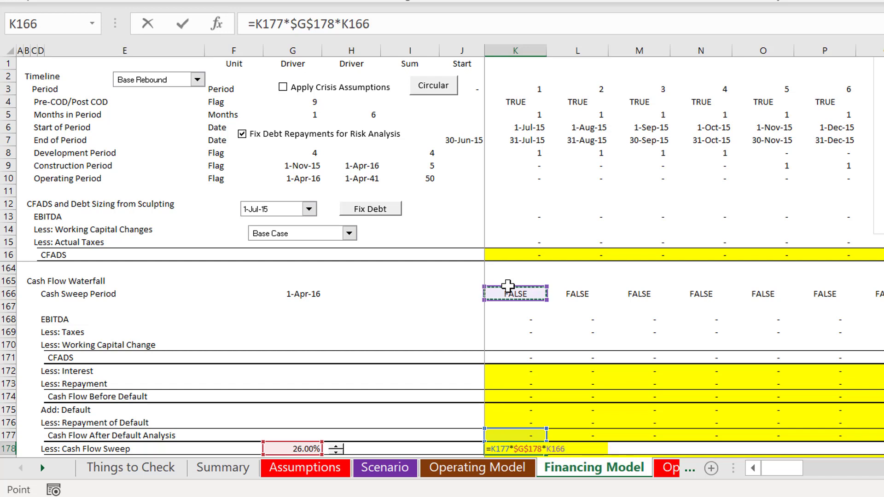
pyautogui.press('Return')
pyautogui.press('Up')
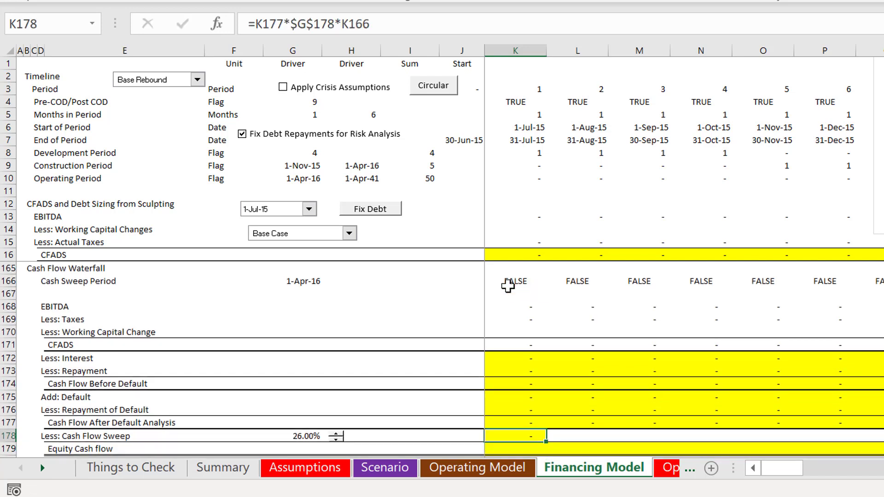
pyautogui.hotkey('ctrl', 'shift', 'Right')
pyautogui.hotkey('ctrl', 'r')
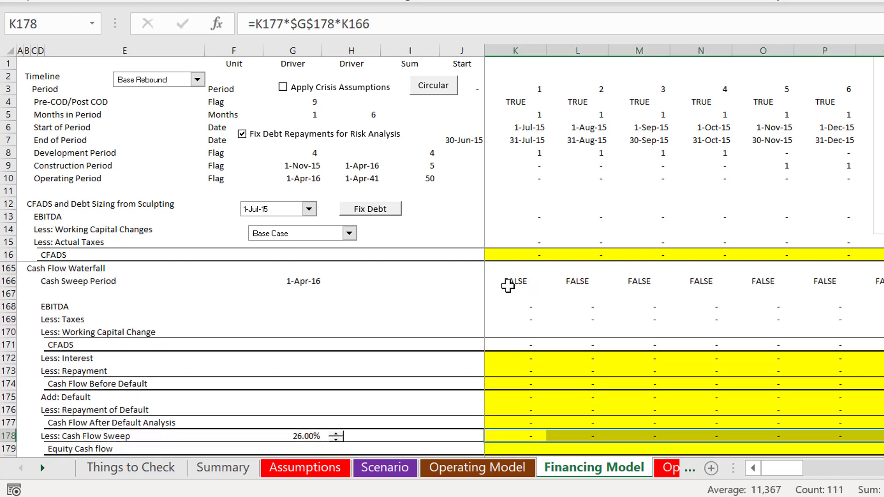
# Cap the Cash Flow Sweep in K178 at opening debt less repayments with =MIN(K177*$G$178*K166,K115-K117).
pyautogui.press('Left')
pyautogui.press('Right')
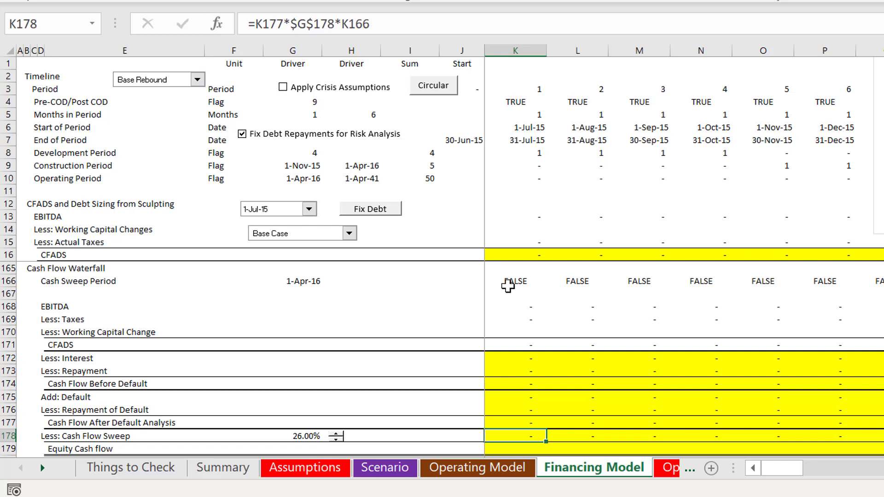
pyautogui.press('F2')
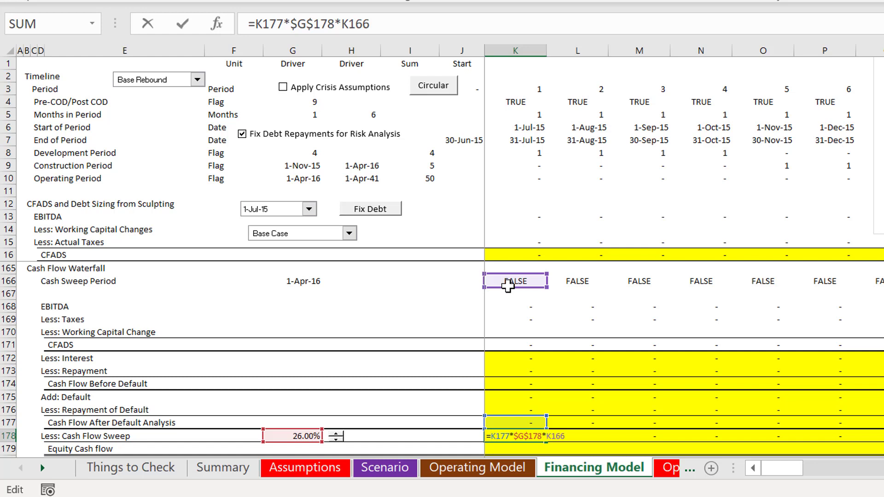
pyautogui.write('min(')
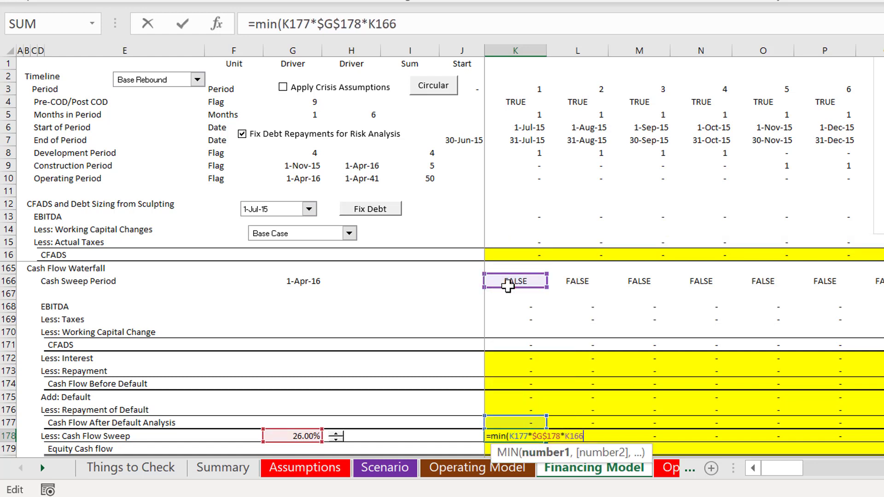
pyautogui.write(',')
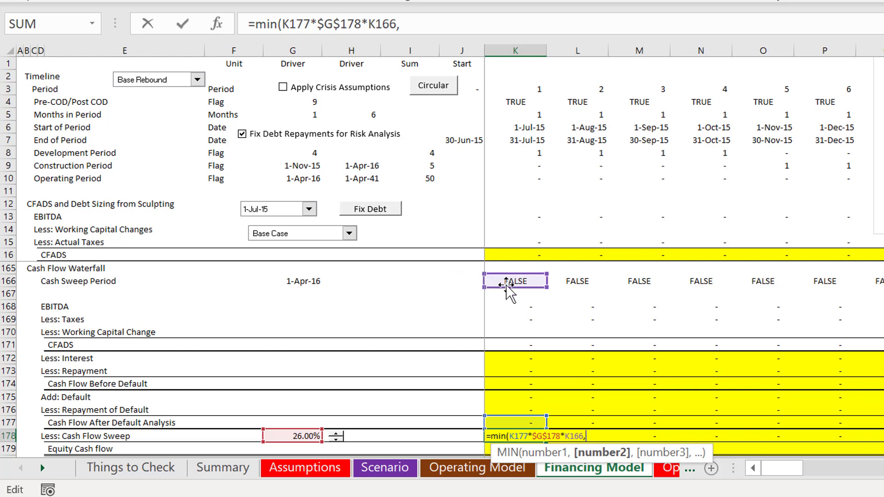
pyautogui.click(514, 308)
pyautogui.press('Up')
pyautogui.press('Up')
pyautogui.press('Up')
pyautogui.press('Up')
pyautogui.press('Up')
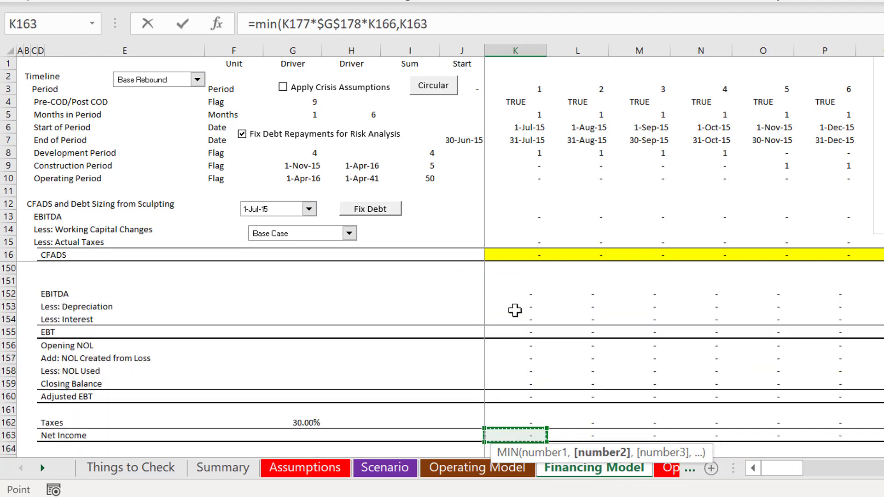
pyautogui.press('Up')
pyautogui.press('Up')
pyautogui.press('Up')
pyautogui.press('Up')
pyautogui.press('Up')
pyautogui.press('Up')
pyautogui.press('Up')
pyautogui.press('Up')
pyautogui.press('Up')
pyautogui.press('Up')
pyautogui.press('Up')
pyautogui.press('Up')
pyautogui.press('Up')
pyautogui.press('Up')
pyautogui.press('Up')
pyautogui.press('Up')
pyautogui.press('Up')
pyautogui.press('Up')
pyautogui.press('Up')
pyautogui.press('Up')
pyautogui.press('Up')
pyautogui.press('Up')
pyautogui.press('Up')
pyautogui.press('Up')
pyautogui.press('Up')
pyautogui.press('Up')
pyautogui.press('Up')
pyautogui.press('Up')
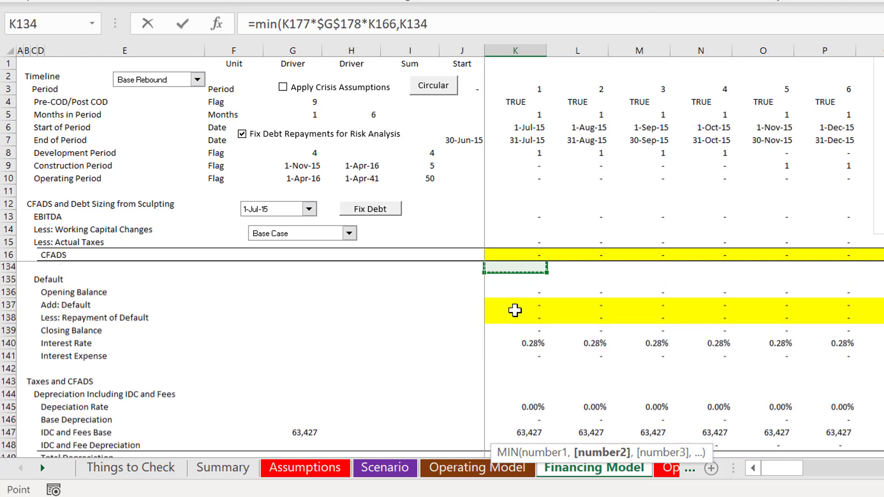
pyautogui.press('Up')
pyautogui.press('Up')
pyautogui.press('Up')
pyautogui.press('Up')
pyautogui.press('Up')
pyautogui.press('Up')
pyautogui.press('Up')
pyautogui.press('Up')
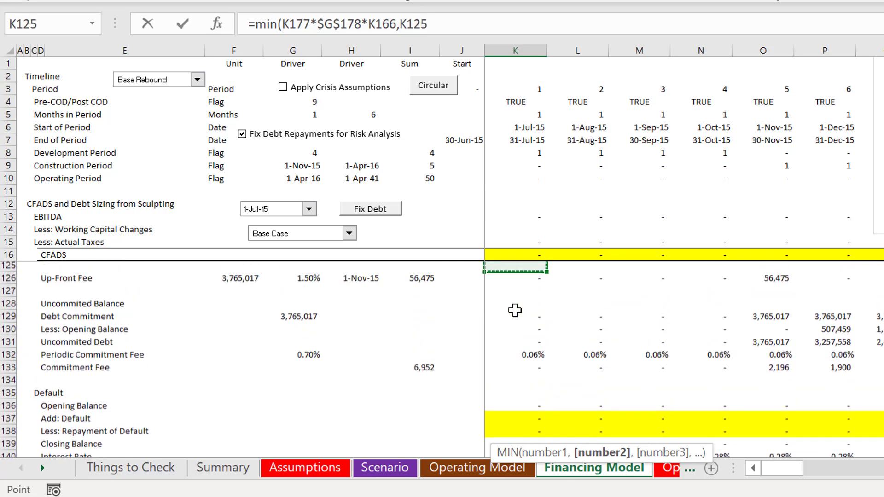
pyautogui.press('Up')
pyautogui.press('Up')
pyautogui.press('Up')
pyautogui.press('Up')
pyautogui.press('Up')
pyautogui.press('Up')
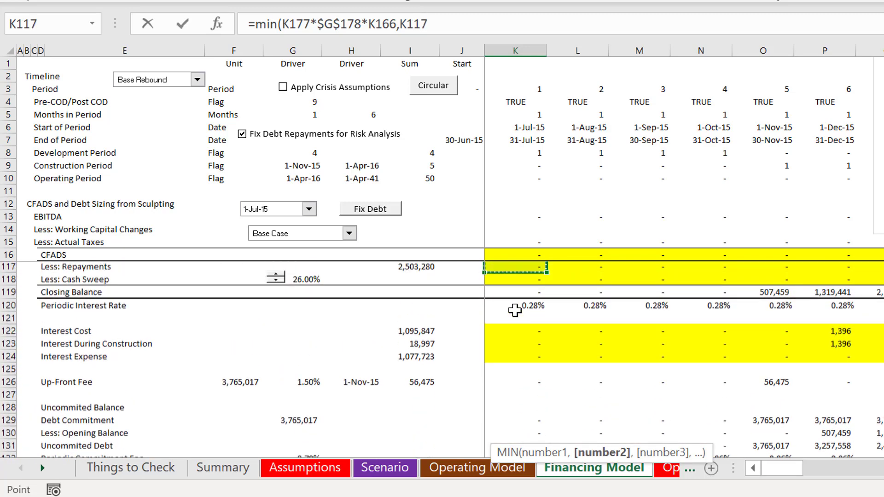
pyautogui.press('Down')
pyautogui.press('Down')
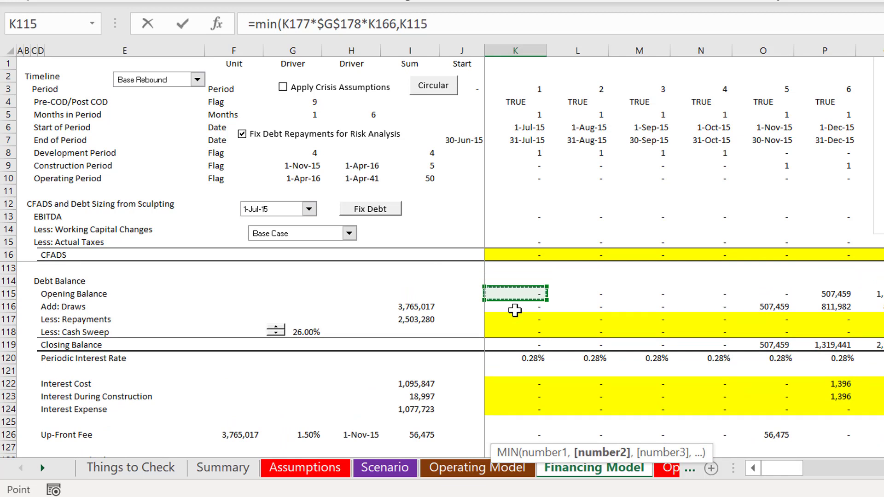
pyautogui.write('-')
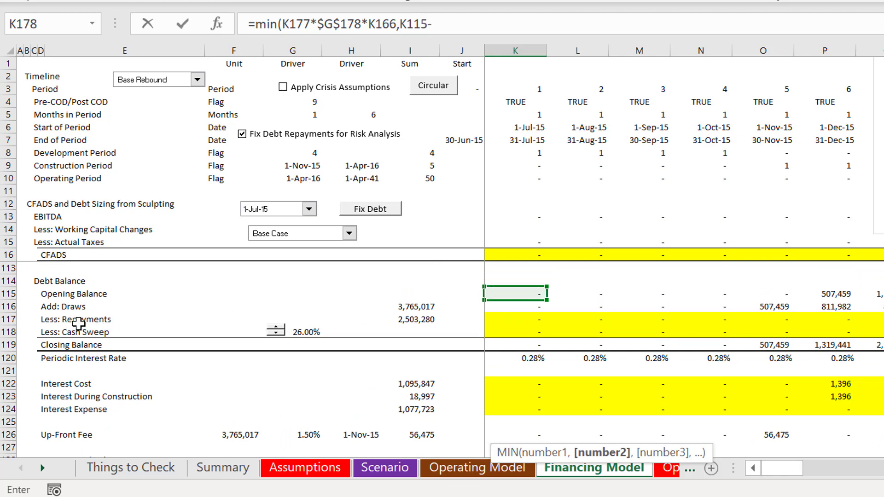
pyautogui.click(526, 319)
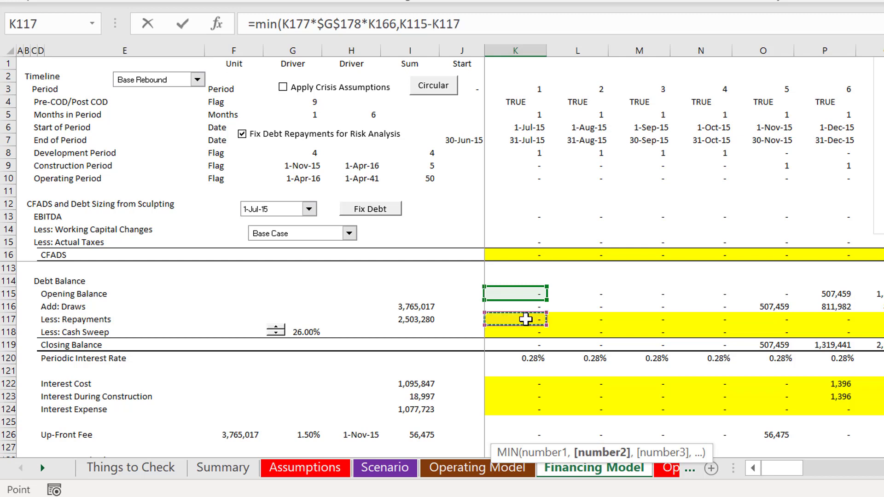
pyautogui.write(')')
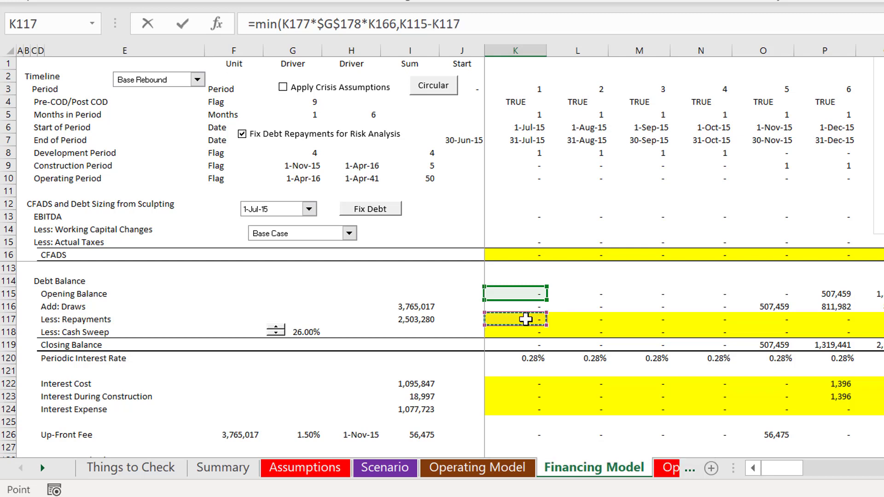
pyautogui.press('Return')
pyautogui.press('Up')
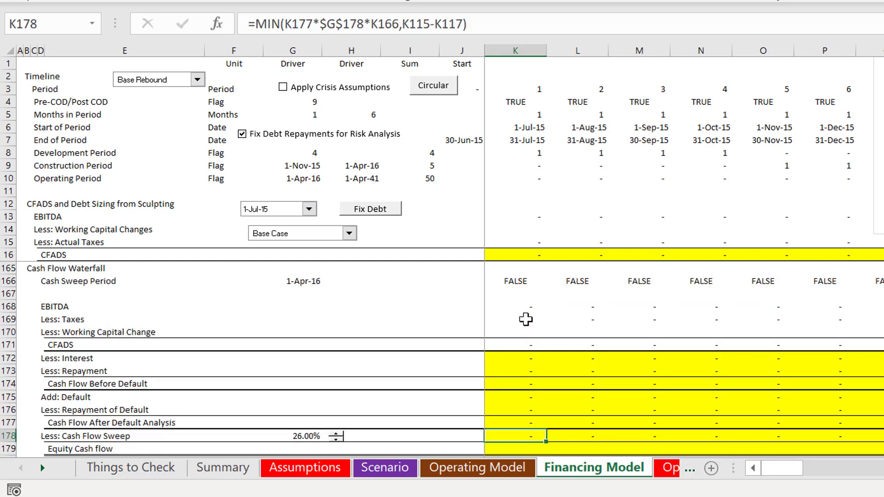
# Copy the capped sweep formula from K178 across all periods of row 178.
pyautogui.hotkey('ctrl', 'shift', 'Right')
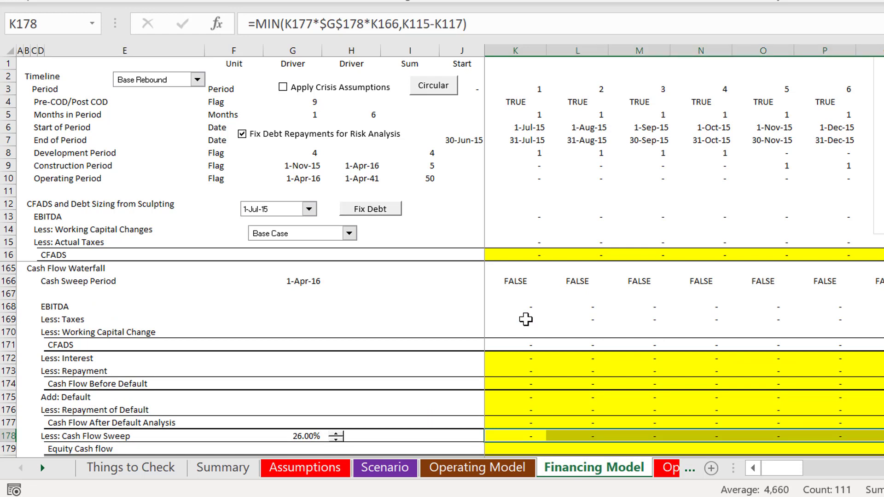
pyautogui.press('Right')
pyautogui.press('Right')
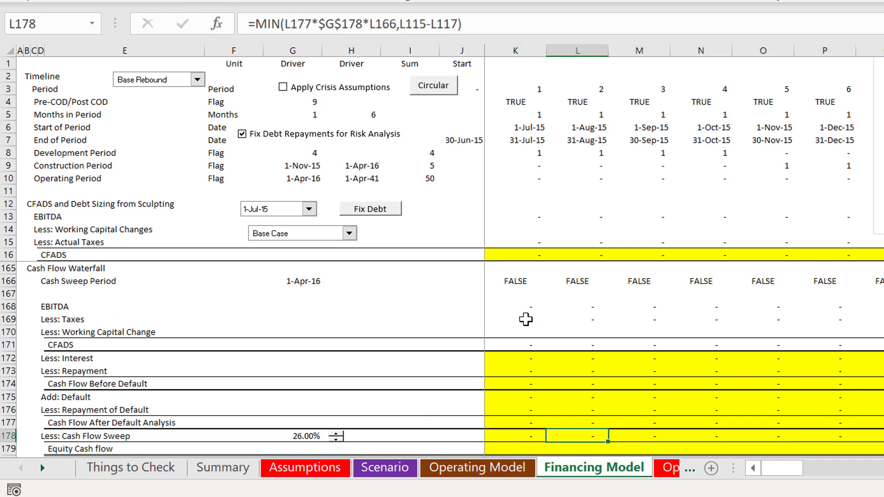
pyautogui.press('Left')
pyautogui.press('Left')
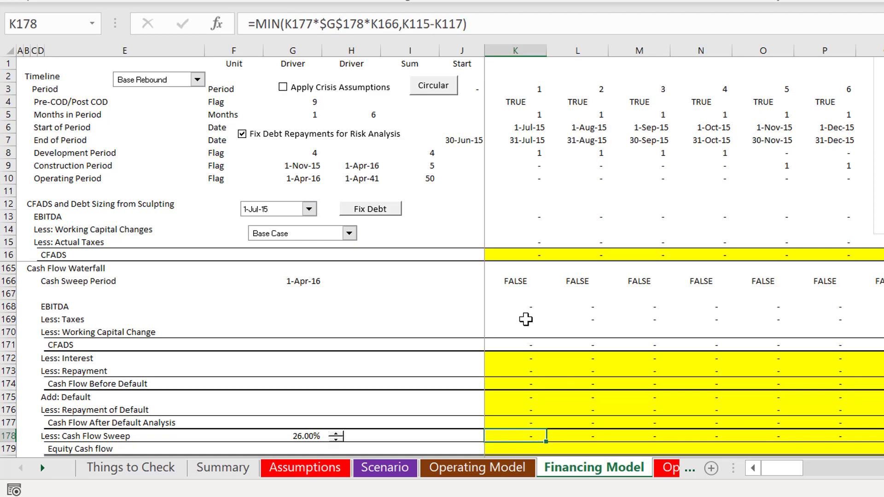
# On the Summary sheet, test the Cash Sweep percentage at 100% and at 0% with its spinner.
pyautogui.hotkey('ctrl', 'pageup')
pyautogui.hotkey('ctrl', 'pageup')
pyautogui.hotkey('ctrl', 'pageup')
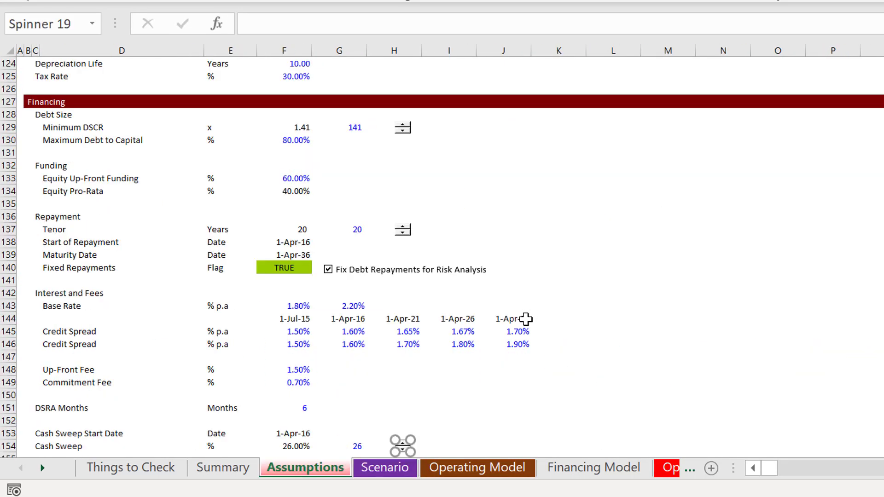
pyautogui.hotkey('ctrl', 'pageup')
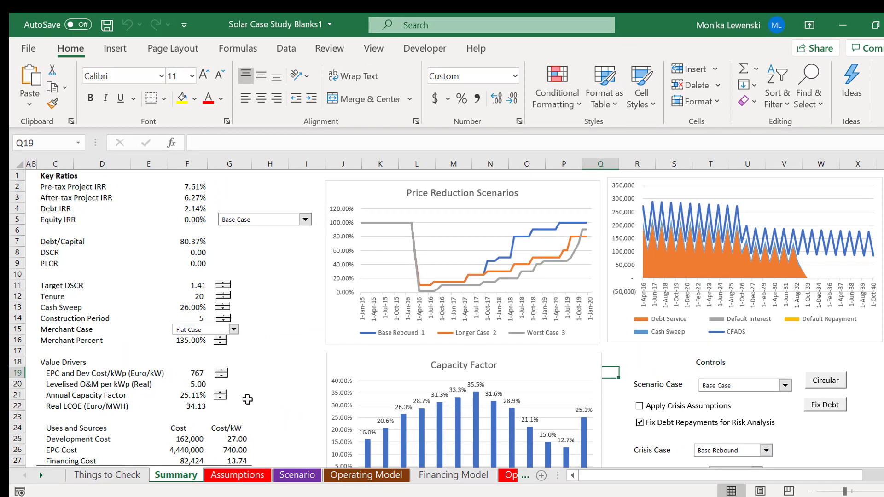
pyautogui.click(248, 399)
pyautogui.scroll(-9, 247, 399)
pyautogui.scroll(9, 230, 286)
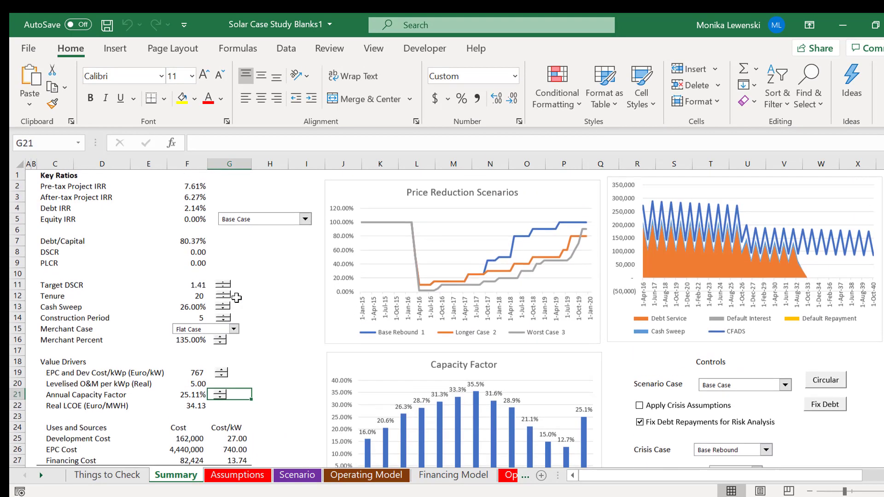
pyautogui.press('Down')
pyautogui.press('Down')
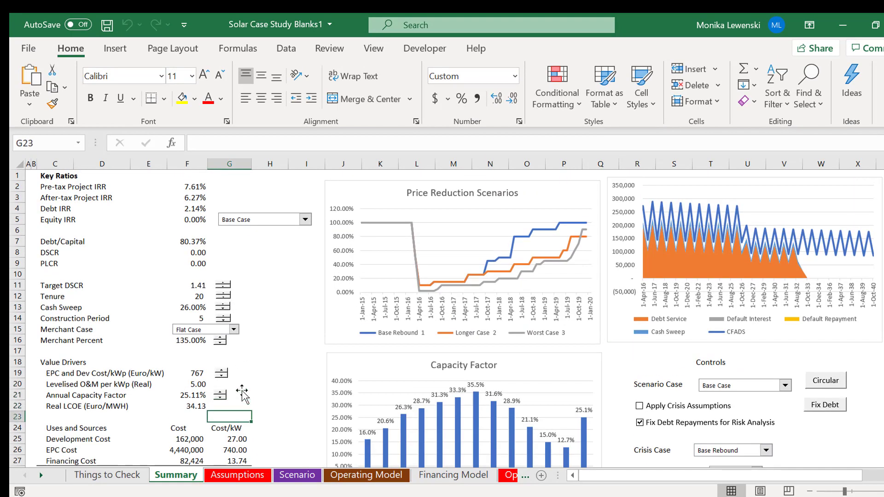
pyautogui.click(222, 305)
pyautogui.click(224, 306)
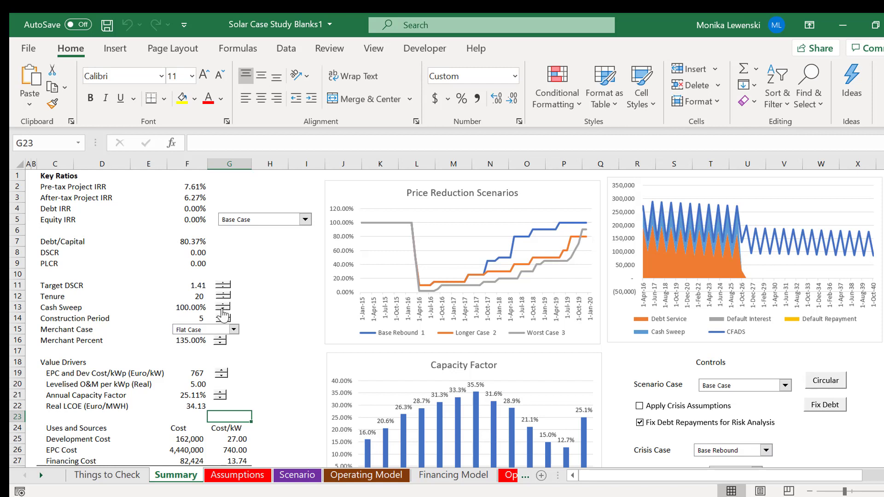
pyautogui.click(223, 310)
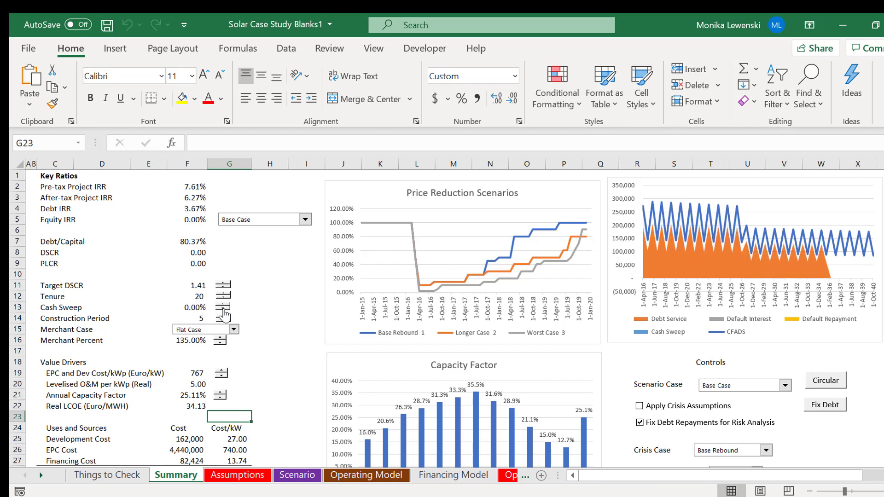
pyautogui.click(266, 306)
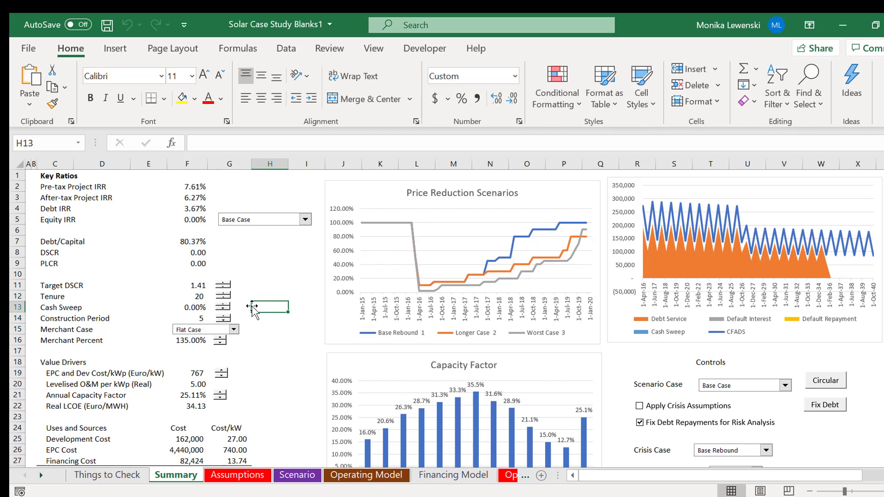
# Raise the Cash Sweep on the Summary sheet to 80% with its spinner.
pyautogui.click(223, 304)
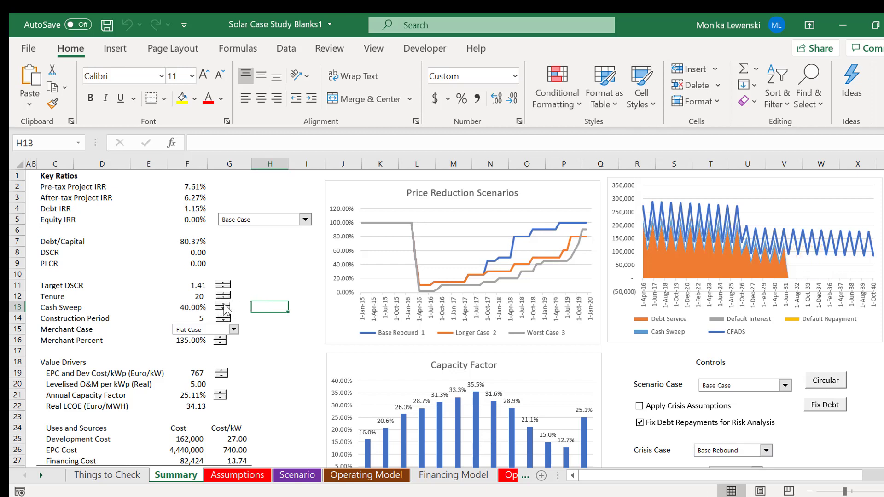
pyautogui.click(224, 306)
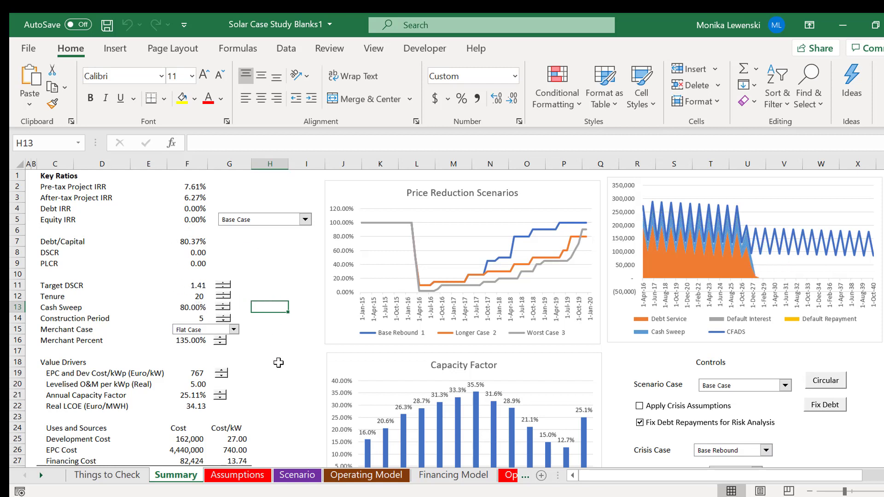
pyautogui.click(282, 332)
# On the Financing Model sheet, floor K178 at zero with =MAX(MIN(K177*$G$178*K166,K115-K117),0) and copy it across all periods of row 178.
pyautogui.hotkey('ctrl', 'pagedown')
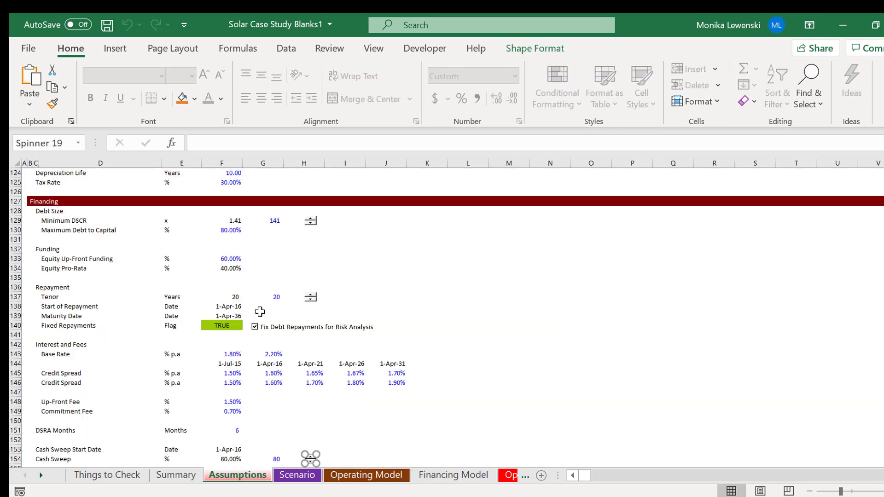
pyautogui.hotkey('ctrl', 'pagedown')
pyautogui.hotkey('ctrl', 'pagedown')
pyautogui.hotkey('ctrl', 'pagedown')
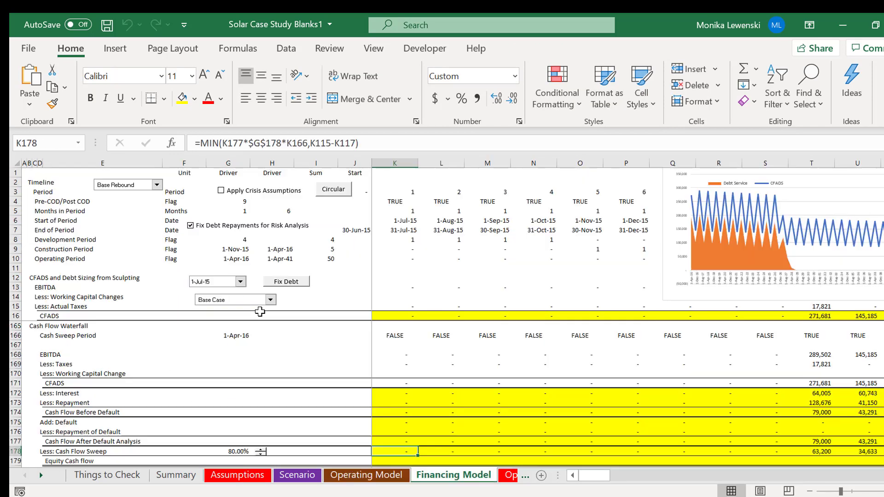
pyautogui.hotkey('ctrl', 'pagedown')
pyautogui.hotkey('ctrl', 'pageup')
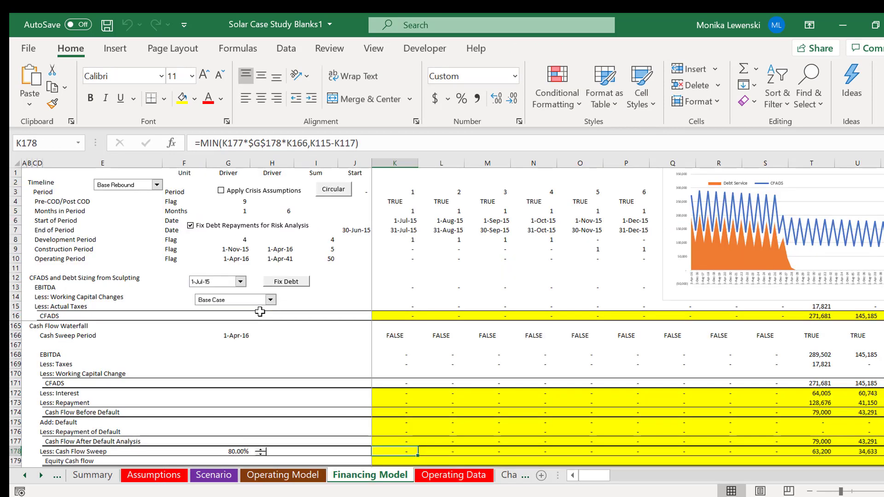
pyautogui.press('Down')
pyautogui.press('Down')
pyautogui.press('Up')
pyautogui.press('Up')
pyautogui.press('F2')
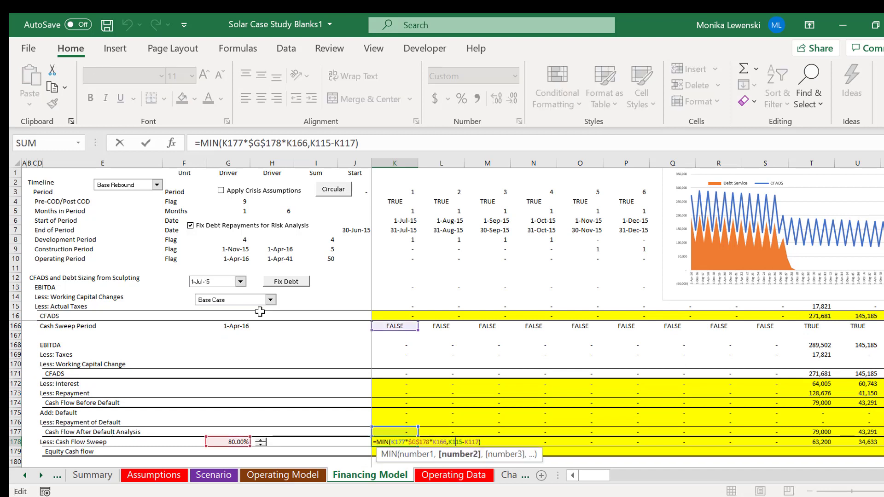
pyautogui.press('Home')
pyautogui.write('ma')
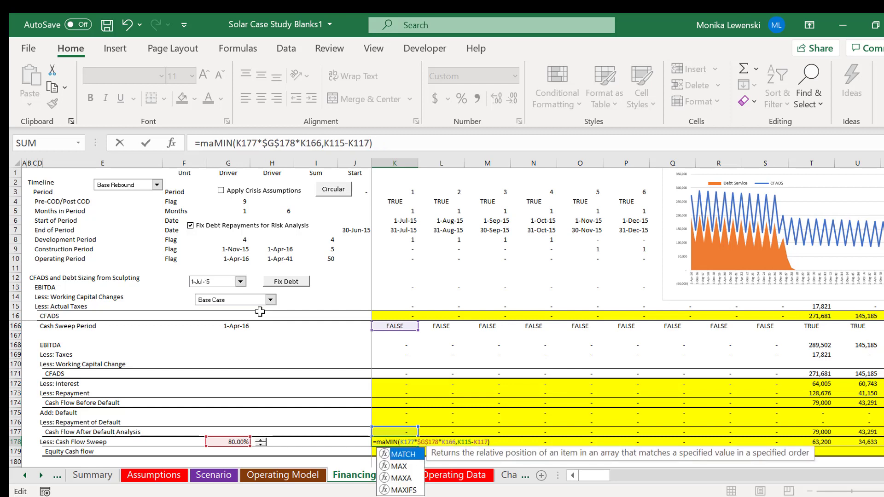
pyautogui.write('x(')
pyautogui.press('End')
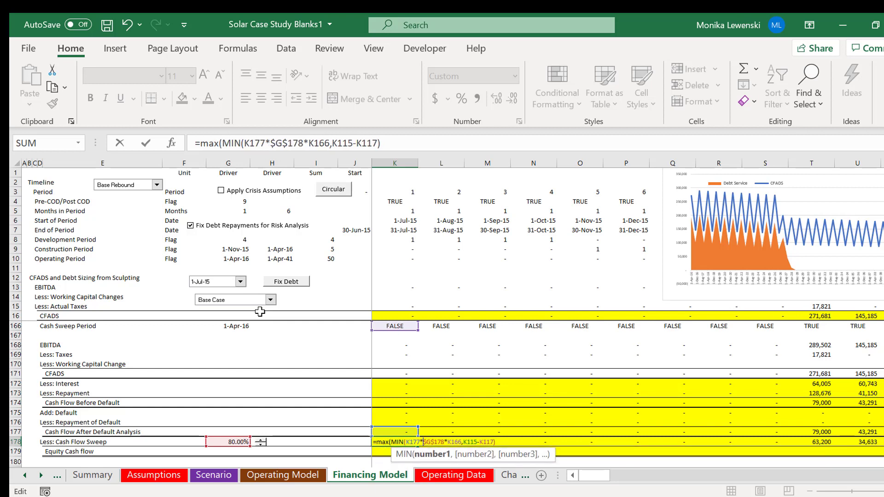
pyautogui.write(',')
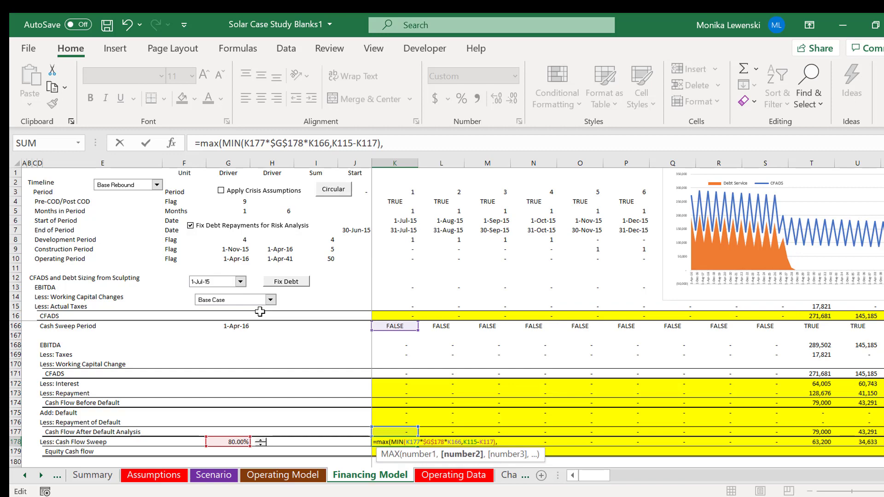
pyautogui.write(')')
pyautogui.press('Left')
pyautogui.write('0')
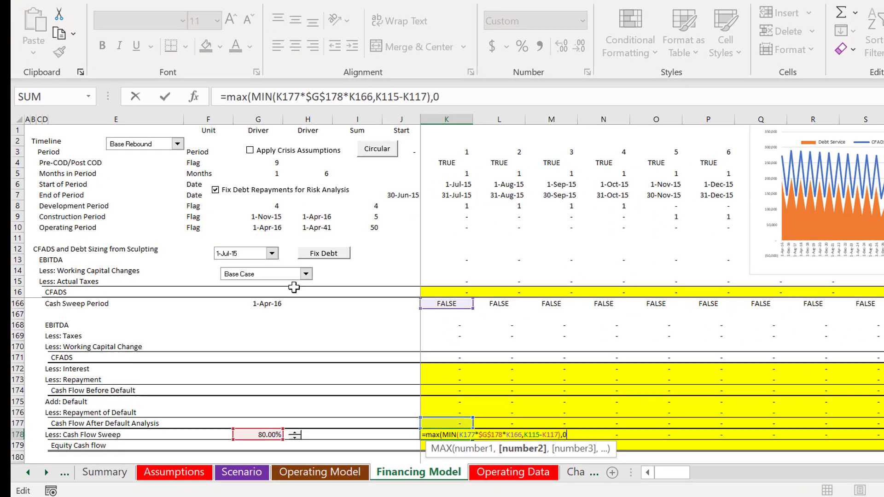
pyautogui.press('Return')
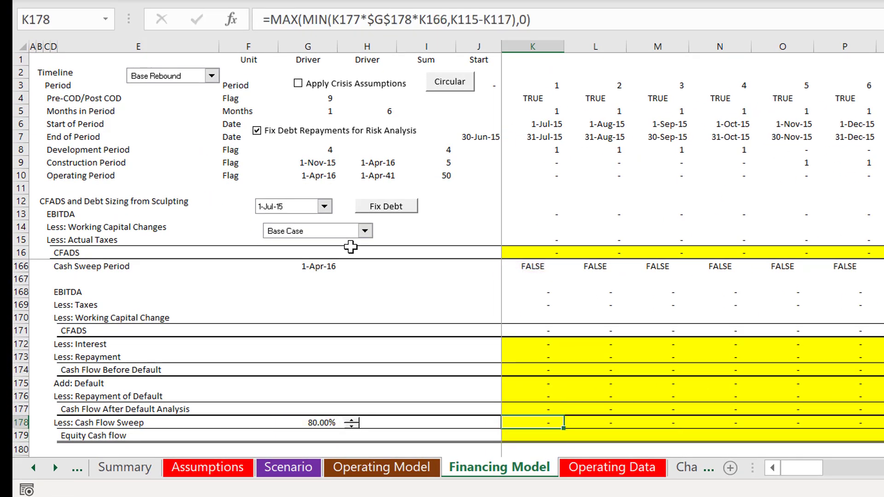
pyautogui.hotkey('ctrl', 'shift', 'Right')
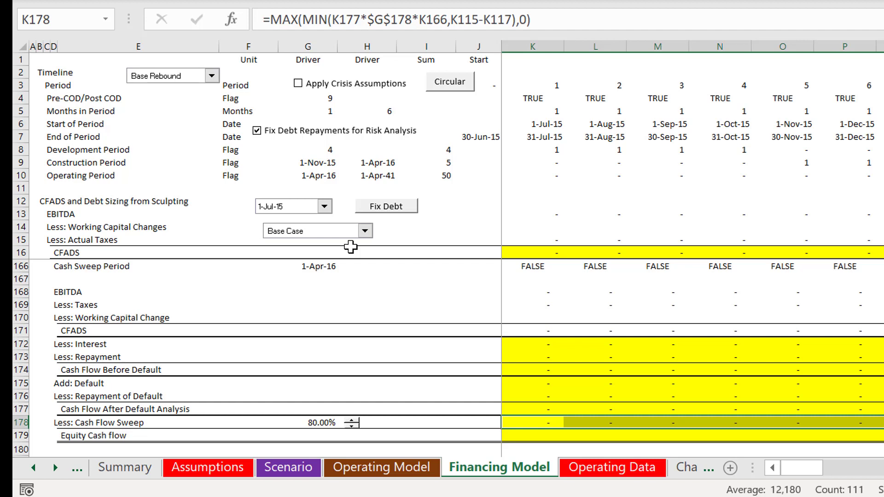
# Switch the scenario to Downside Case and raise the Cash Flow Sweep to 82% with its spinner.
pyautogui.click(350, 232)
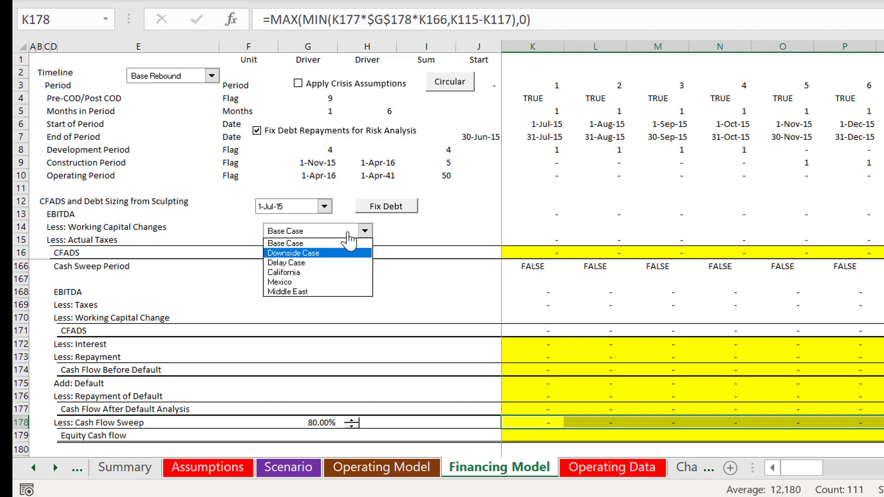
pyautogui.click(349, 233)
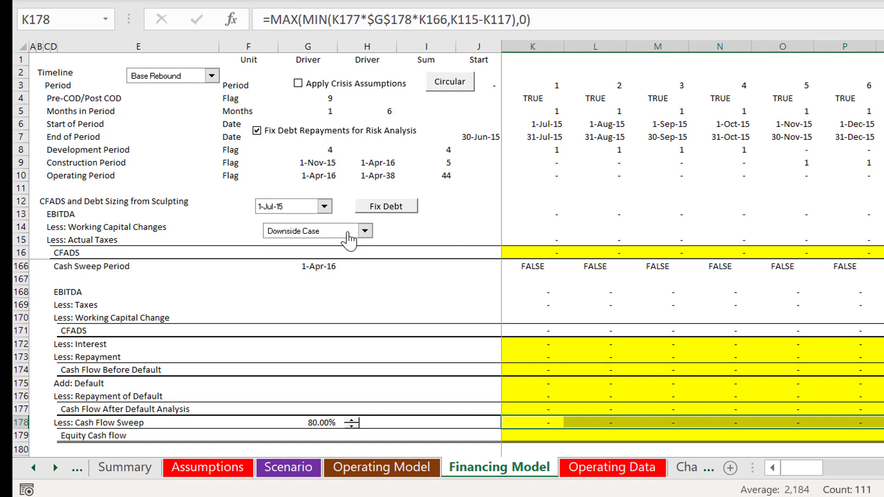
pyautogui.click(353, 421)
pyautogui.click(353, 421)
# Check the key ratios for the Downside Case on the Summary sheet, and return to the Financing Model sheet.
pyautogui.hotkey('ctrl', 'pageup')
pyautogui.hotkey('ctrl', 'pageup')
pyautogui.hotkey('ctrl', 'pageup')
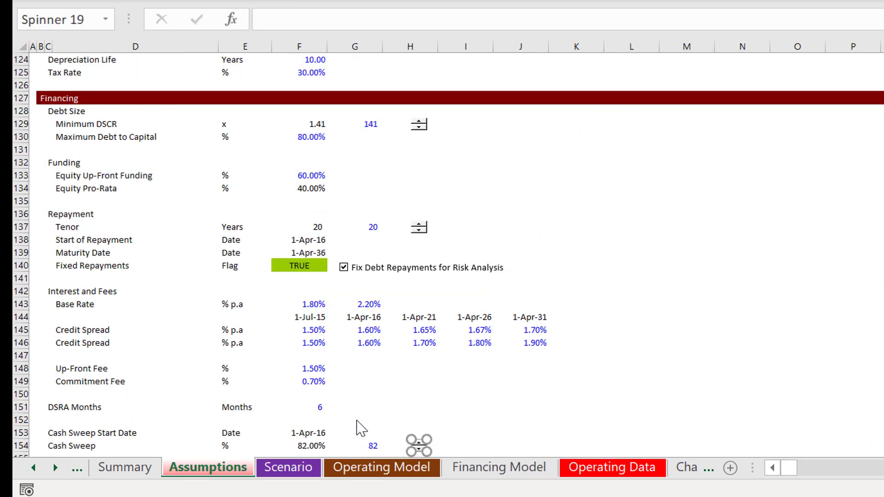
pyautogui.hotkey('ctrl', 'pageup')
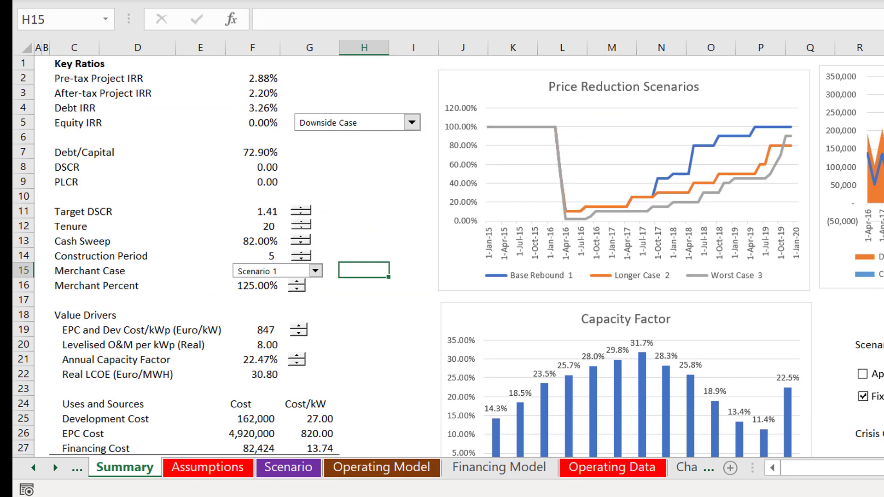
pyautogui.hotkey('ctrl', 'pagedown')
pyautogui.hotkey('ctrl', 'pagedown')
pyautogui.hotkey('ctrl', 'pagedown')
pyautogui.hotkey('ctrl', 'pagedown')
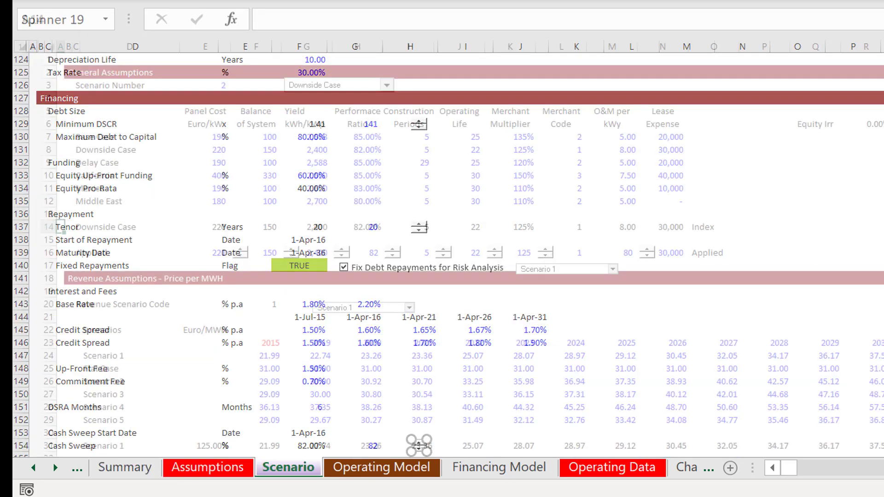
# Lower the Cash Flow Sweep in row 178 to 67% with its spinner.
pyautogui.press('Down')
pyautogui.press('Down')
pyautogui.press('Down')
pyautogui.press('Down')
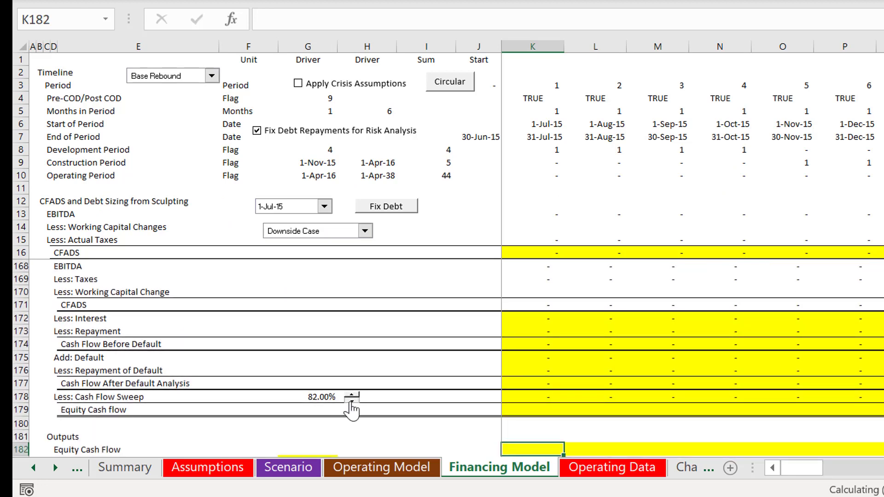
pyautogui.moveTo(351, 400); pyautogui.dragTo(352, 401)
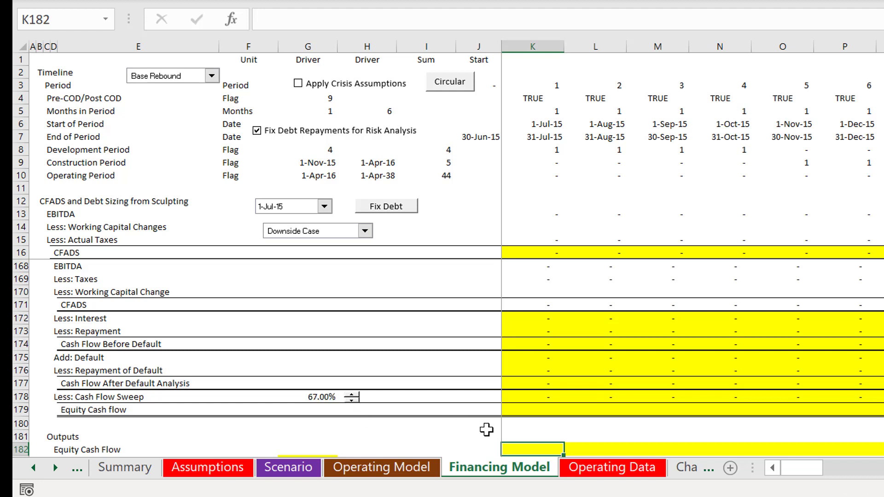
# Calculate the waterfall's Equity Cash flow in K179 with =K177-K178 and copy it across all periods of row 179.
pyautogui.click(507, 423)
pyautogui.press('Up')
pyautogui.press('Left')
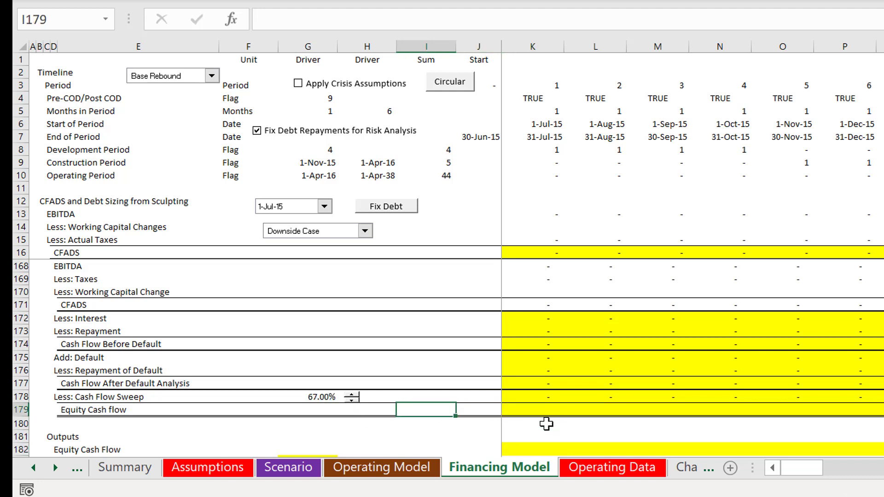
pyautogui.press('Right')
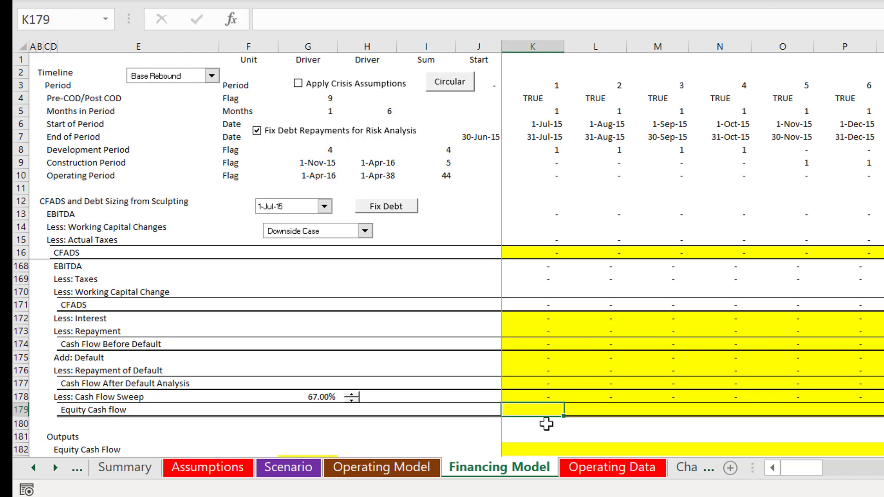
pyautogui.write('=')
pyautogui.press('Up')
pyautogui.press('Up')
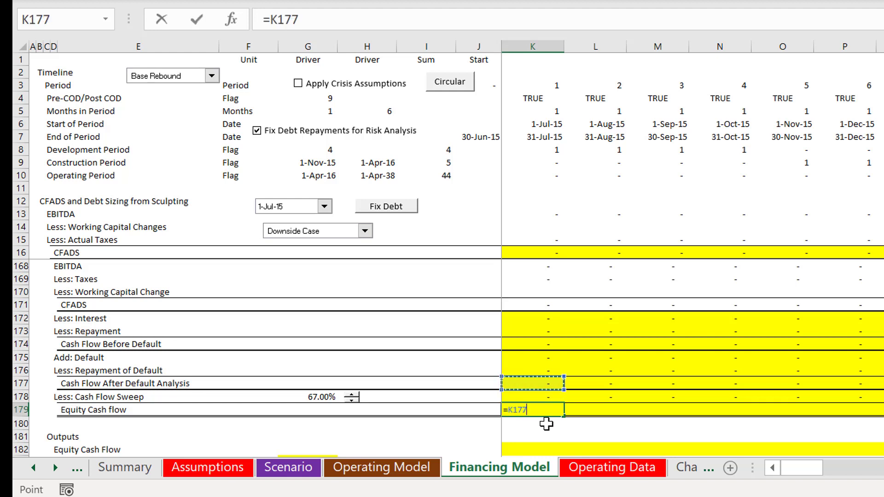
pyautogui.write('-')
pyautogui.press('Up')
pyautogui.press('Return')
pyautogui.press('Up')
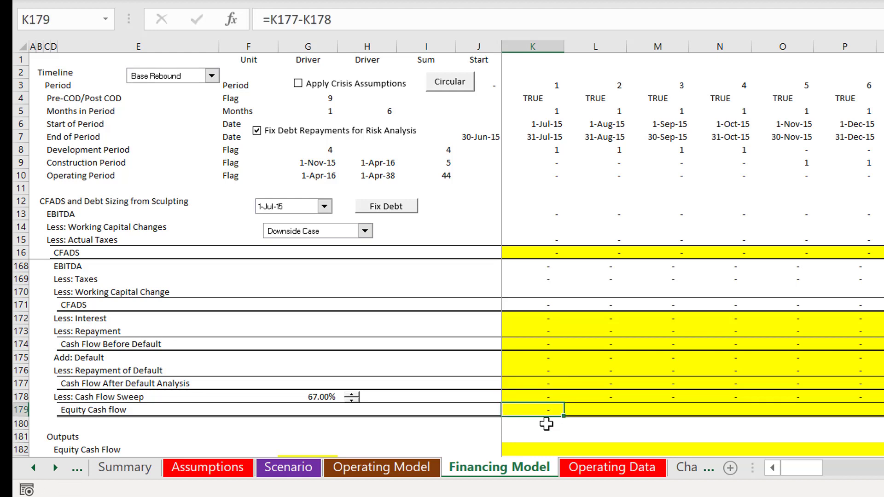
pyautogui.hotkey('ctrl', 'shift', 'Right')
pyautogui.hotkey('ctrl', 'r')
# In the Outputs section, calculate Equity Cash Flow in K182 with =K179-K98, deducting Total Equity Funding from the waterfall's equity cash flow.
pyautogui.press('Right')
pyautogui.press('Down')
pyautogui.press('Down')
pyautogui.press('Down')
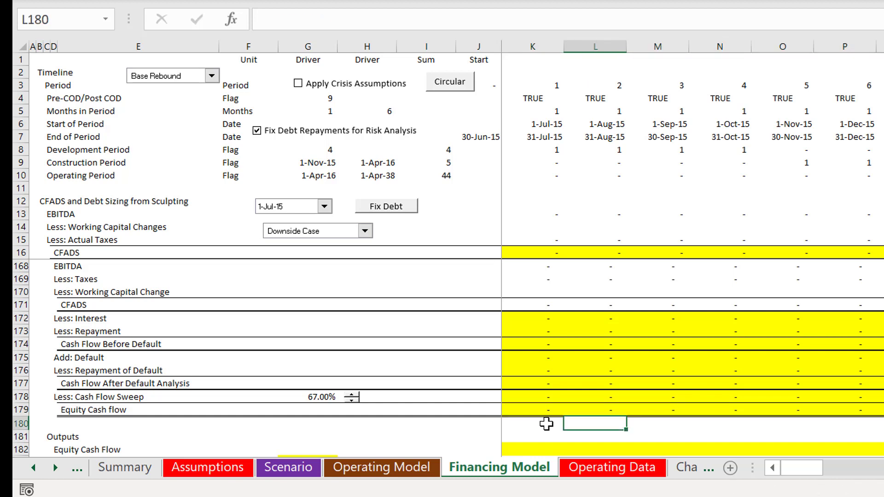
pyautogui.press('Down')
pyautogui.press('Down')
pyautogui.press('Down')
pyautogui.press('Up')
pyautogui.press('Up')
pyautogui.press('Up')
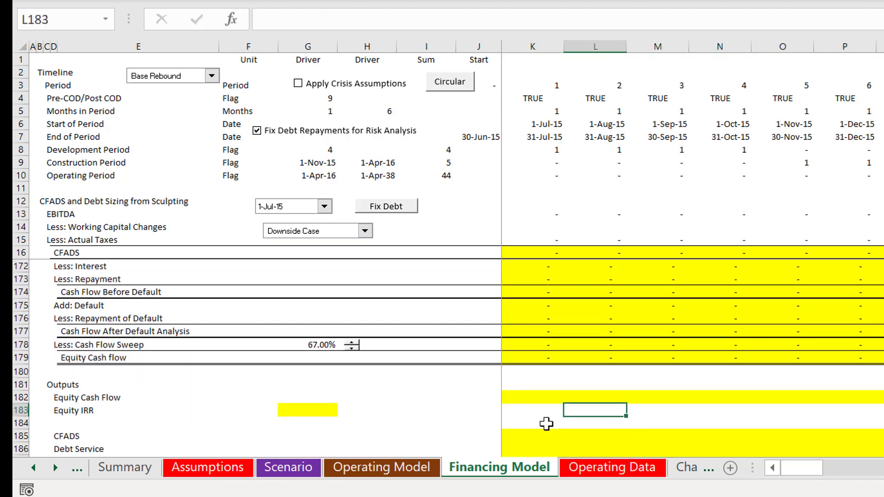
pyautogui.press('Left')
pyautogui.press('Left')
pyautogui.press('Left')
pyautogui.press('Right')
pyautogui.press('Right')
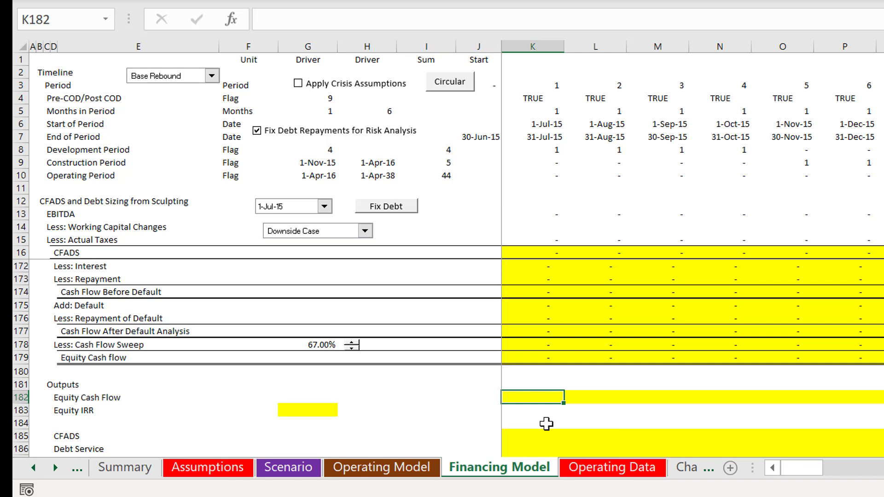
pyautogui.write('=')
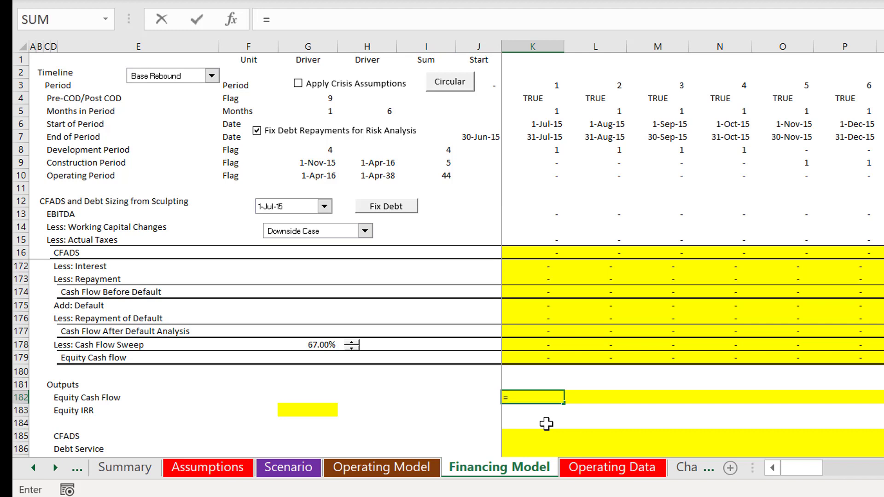
pyautogui.press('Up')
pyautogui.press('Up')
pyautogui.press('Up')
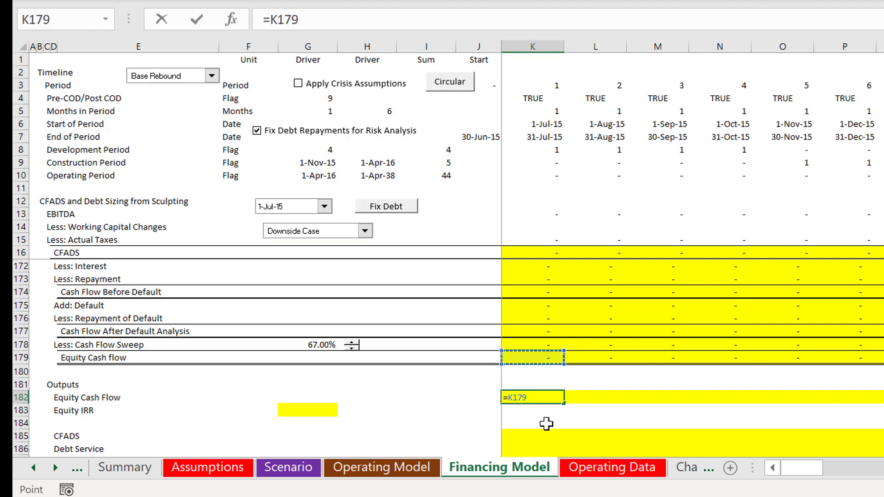
pyautogui.write('-')
pyautogui.press('Up')
pyautogui.press('Up')
pyautogui.press('Up')
pyautogui.press('Up')
pyautogui.press('Up')
pyautogui.press('Up')
pyautogui.press('Up')
pyautogui.press('Up')
pyautogui.press('Up')
pyautogui.press('Up')
pyautogui.press('Up')
pyautogui.press('Up')
pyautogui.press('Up')
pyautogui.press('Up')
pyautogui.press('Up')
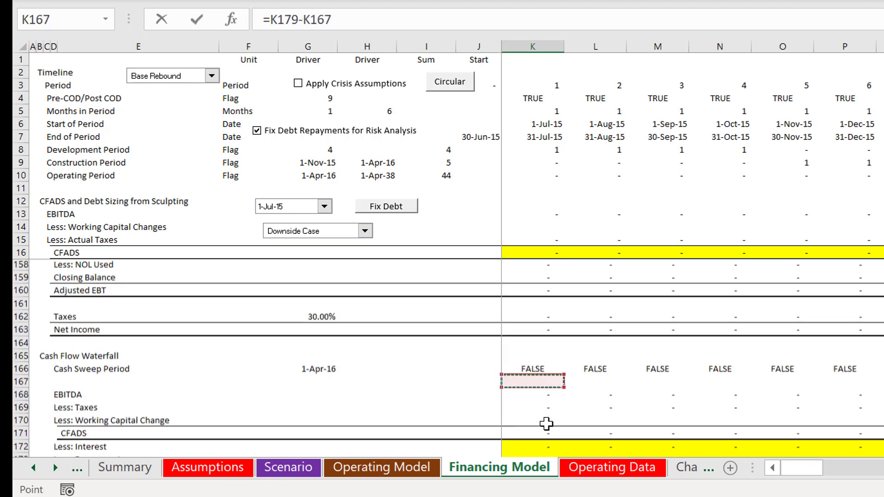
pyautogui.press('Up')
pyautogui.press('Up')
pyautogui.press('Up')
pyautogui.press('Up')
pyautogui.press('Up')
pyautogui.press('Up')
pyautogui.press('Up')
pyautogui.press('Up')
pyautogui.press('Up')
pyautogui.press('Up')
pyautogui.press('Up')
pyautogui.press('Up')
pyautogui.press('Up')
pyautogui.press('Up')
pyautogui.press('Up')
pyautogui.press('Up')
pyautogui.press('Up')
pyautogui.press('Up')
pyautogui.press('Up')
pyautogui.press('Up')
pyautogui.press('Up')
pyautogui.press('pageup')
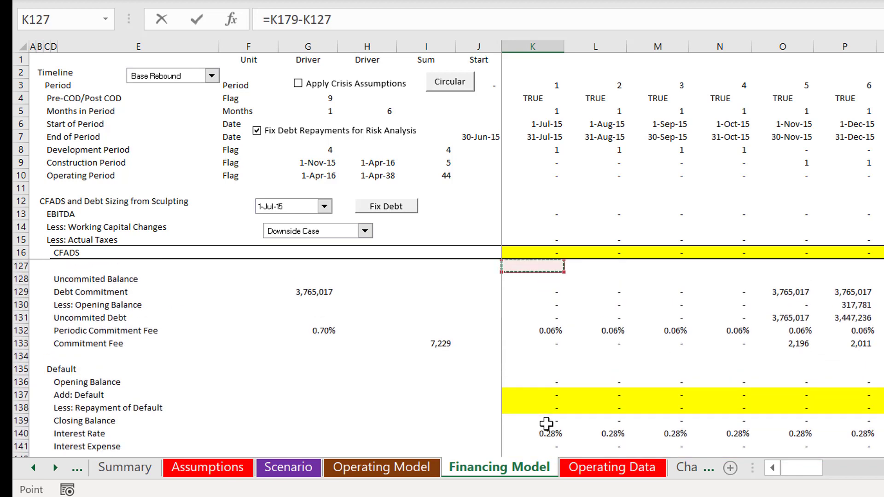
pyautogui.press('pageup')
pyautogui.press('pageup')
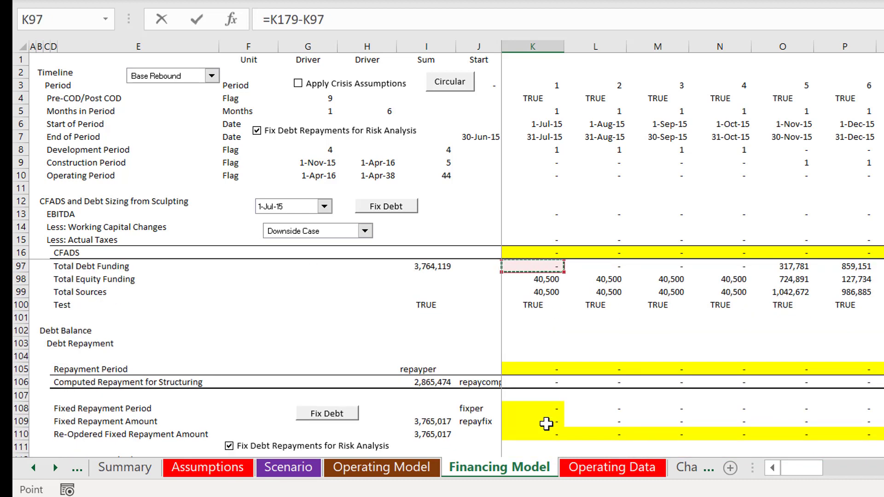
pyautogui.press('pageup')
pyautogui.press('Down')
pyautogui.press('Down')
pyautogui.press('Down')
pyautogui.press('Down')
pyautogui.press('Down')
pyautogui.press('Down')
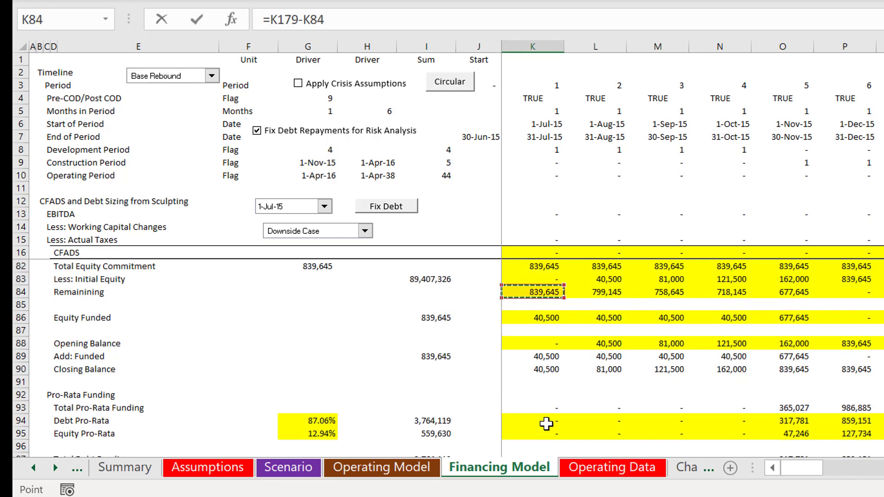
pyautogui.press('Up')
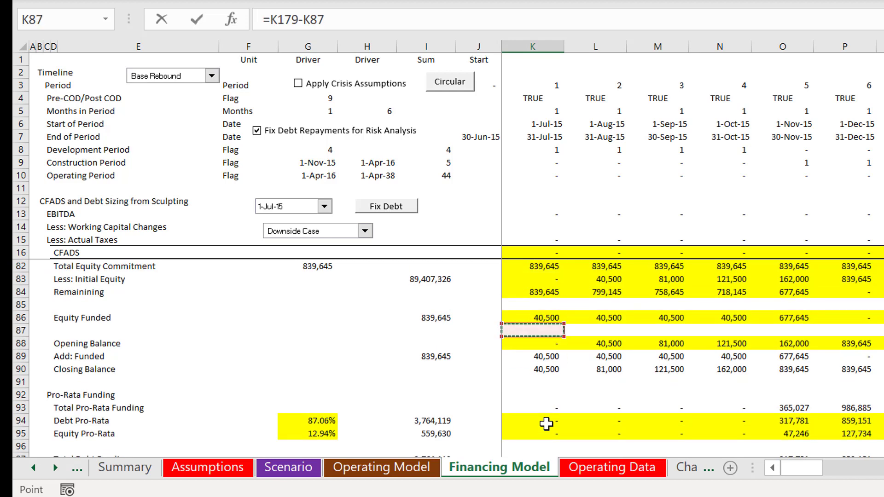
pyautogui.press('Up')
pyautogui.press('Up')
pyautogui.press('Up')
pyautogui.press('Up')
pyautogui.press('Up')
pyautogui.press('Up')
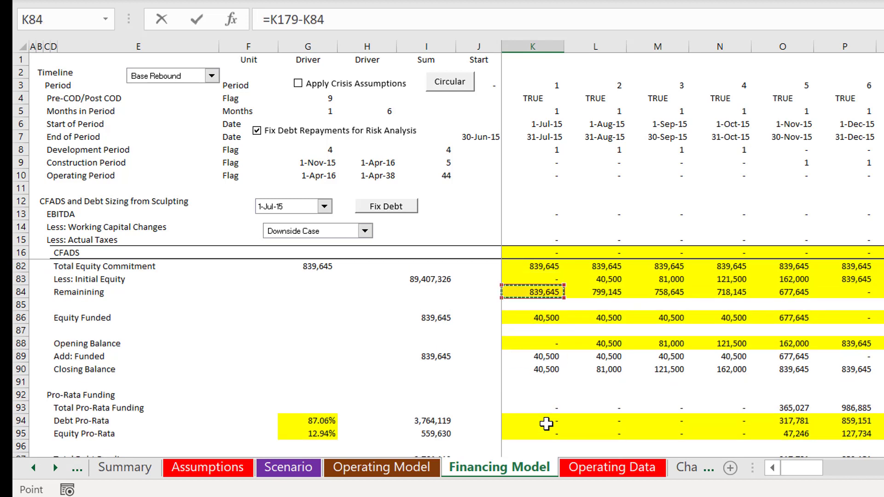
pyautogui.press('Up')
pyautogui.press('Up')
pyautogui.press('Down')
pyautogui.press('Down')
pyautogui.press('Down')
pyautogui.press('Down')
pyautogui.press('Down')
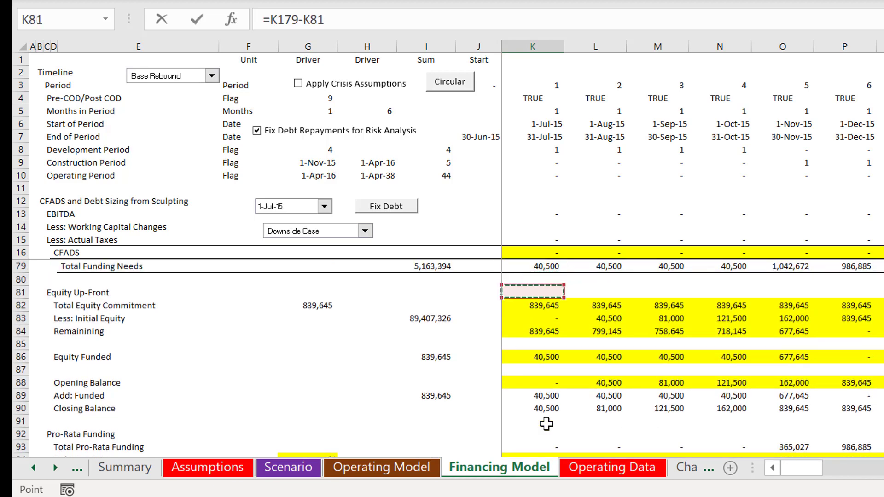
pyautogui.press('Down')
pyautogui.press('Down')
pyautogui.press('Down')
pyautogui.press('Down')
pyautogui.press('Down')
pyautogui.press('Down')
pyautogui.press('Down')
pyautogui.press('Down')
pyautogui.press('Down')
pyautogui.press('Down')
pyautogui.press('Down')
pyautogui.press('Down')
pyautogui.press('Down')
pyautogui.press('Down')
pyautogui.press('Down')
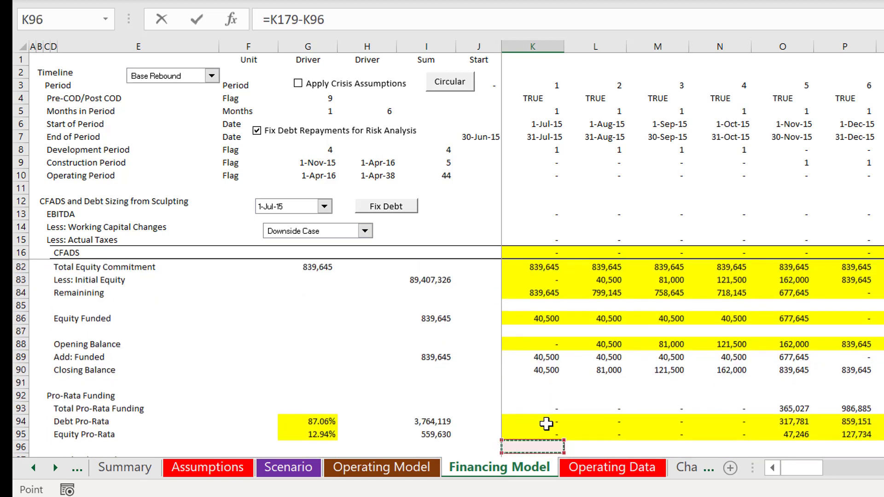
pyautogui.press('Down')
pyautogui.press('Up')
pyautogui.press('Up')
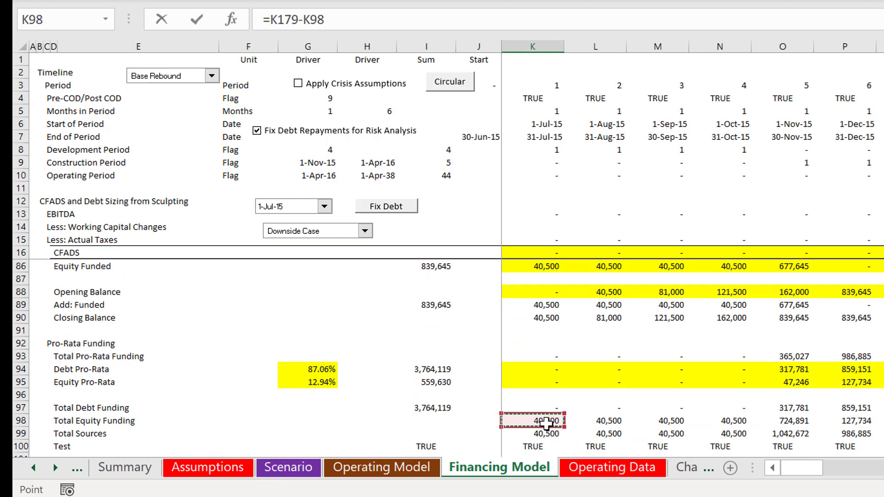
pyautogui.press('Left')
pyautogui.press('Left')
pyautogui.press('Left')
pyautogui.press('Right')
pyautogui.press('Right')
pyautogui.press('Right')
pyautogui.press('Return')
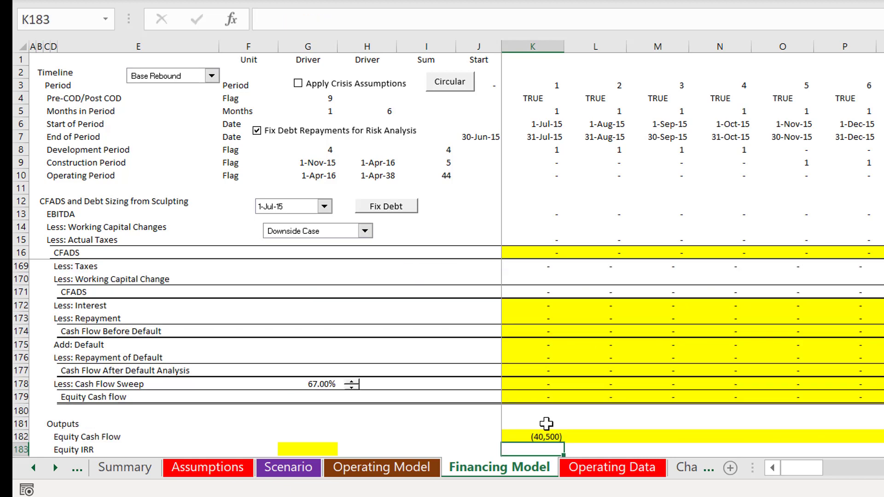
# Copy the Equity Cash Flow formula from K182 across all periods of row 182.
pyautogui.press('Up')
pyautogui.hotkey('ctrl', 'shift', 'Right')
pyautogui.hotkey('ctrl', 'r')
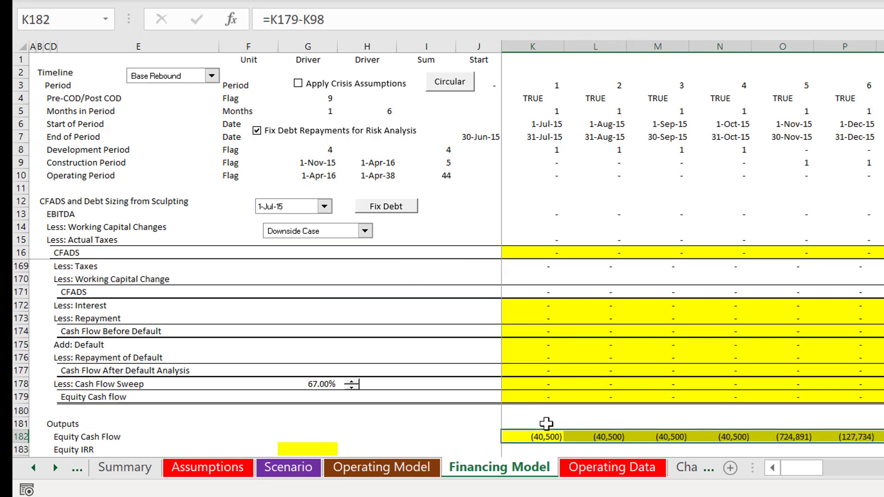
# Calculate Equity IRR in G183 with XIRR, using the equity cash flows K182:DQ182 and the End of Period dates in row 7 from K7 onward.
pyautogui.press('Down')
pyautogui.press('Left')
pyautogui.press('Down')
pyautogui.press('Down')
pyautogui.press('Up')
pyautogui.press('Up')
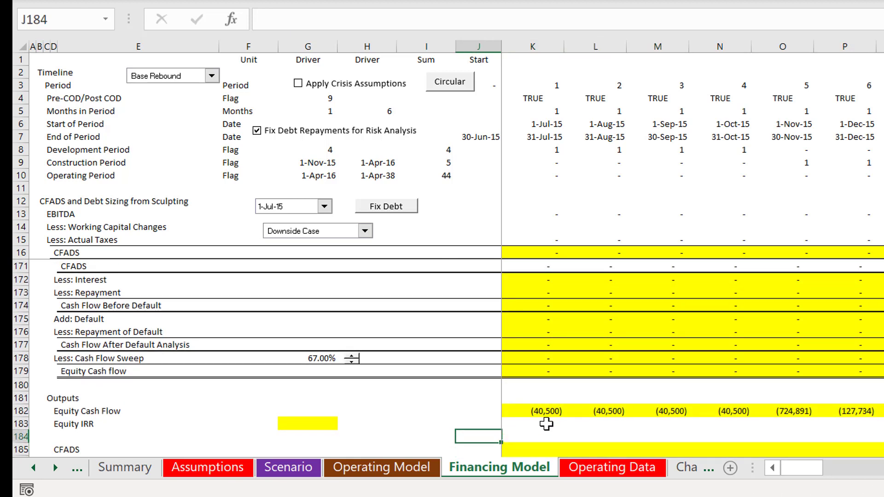
pyautogui.press('Left')
pyautogui.press('Left')
pyautogui.press('Left')
pyautogui.write('=xi')
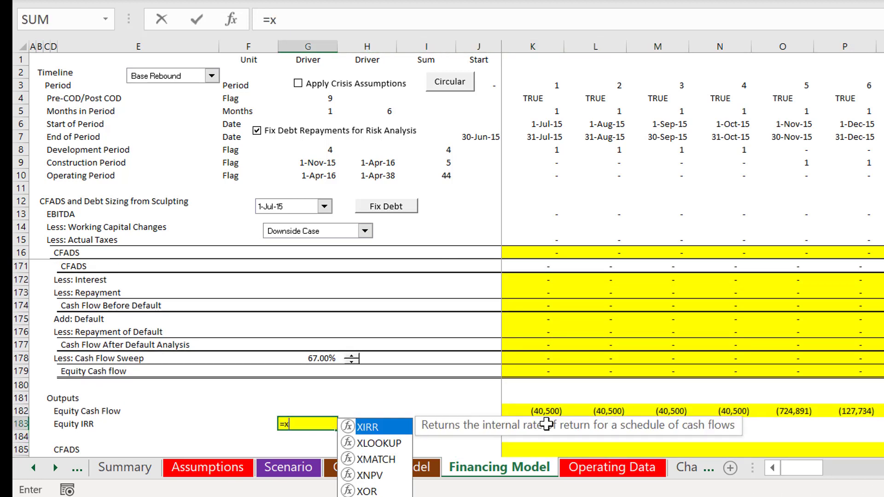
pyautogui.press('Tab')
pyautogui.press('Right')
pyautogui.press('Right')
pyautogui.press('Right')
pyautogui.press('Right')
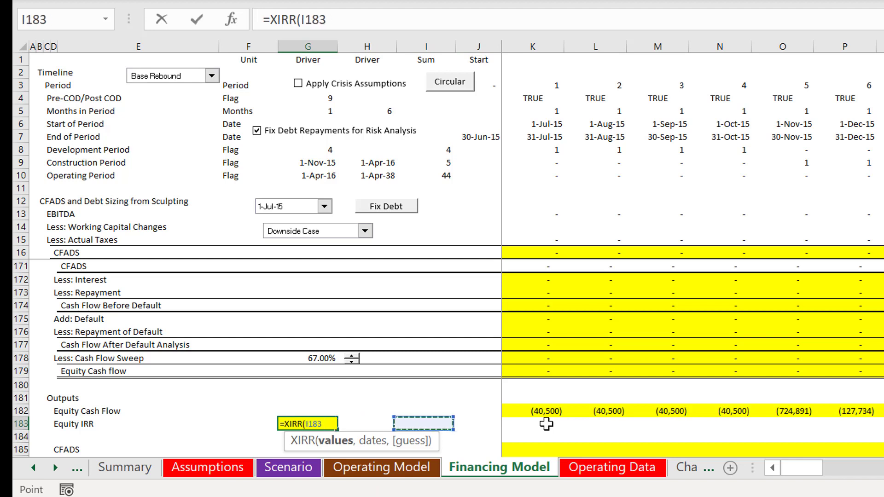
pyautogui.press('Up')
pyautogui.hotkey('ctrl', 'shift', 'Right')
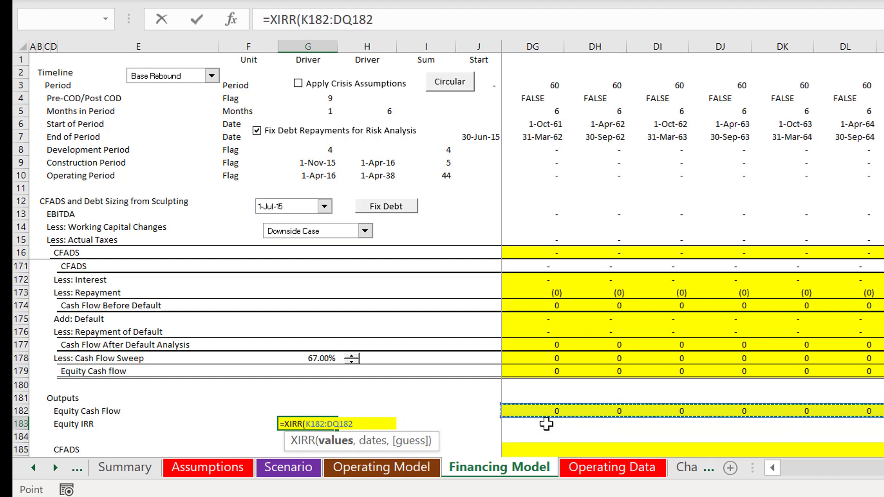
pyautogui.write(',')
pyautogui.press('Right')
pyautogui.press('Right')
pyautogui.press('Right')
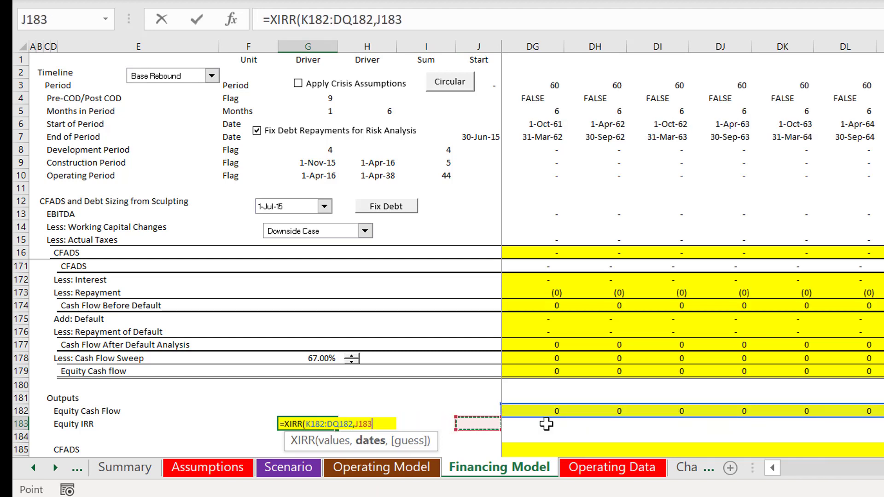
pyautogui.press('Right')
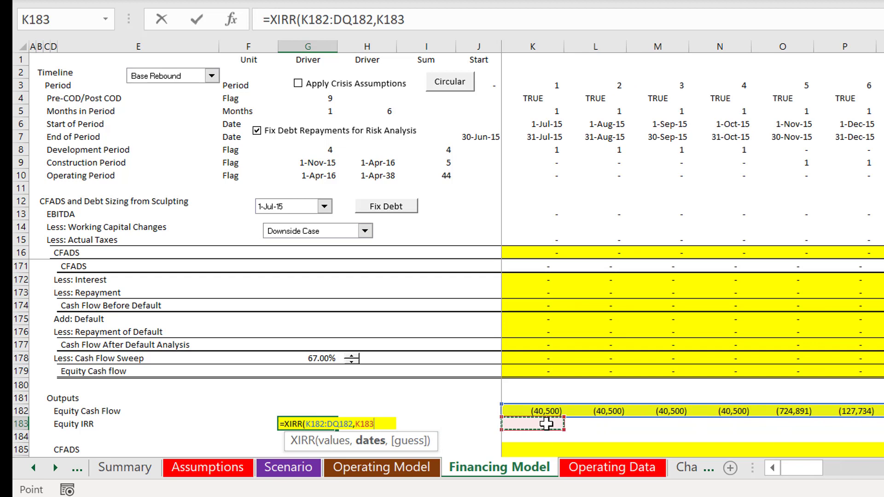
pyautogui.click(534, 132)
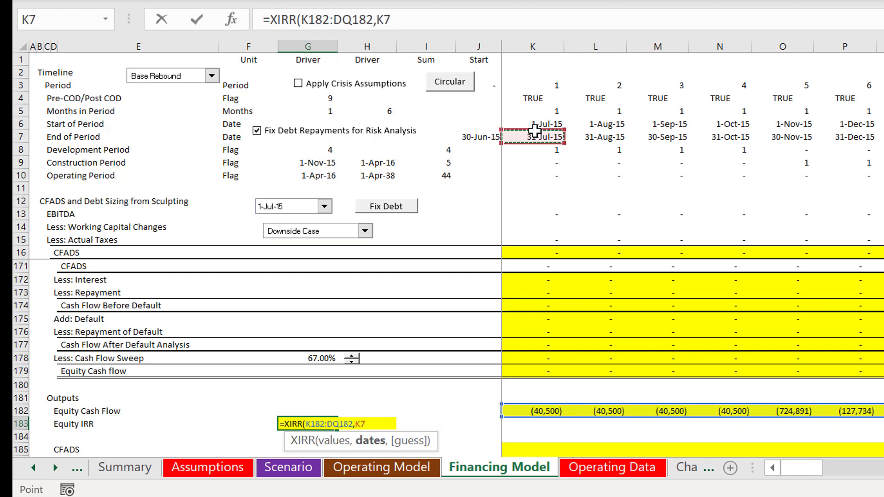
pyautogui.hotkey('ctrl', 'shift', 'Right')
pyautogui.press('Return')
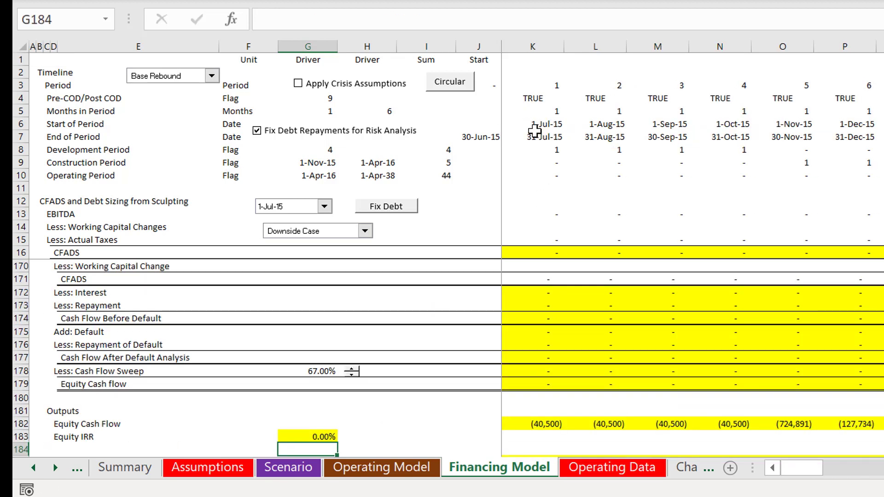
# Switch the model's scenario from Downside Case to Base Case.
pyautogui.press('Left')
pyautogui.press('Up')
pyautogui.press('Right')
pyautogui.press('Right')
pyautogui.press('Down')
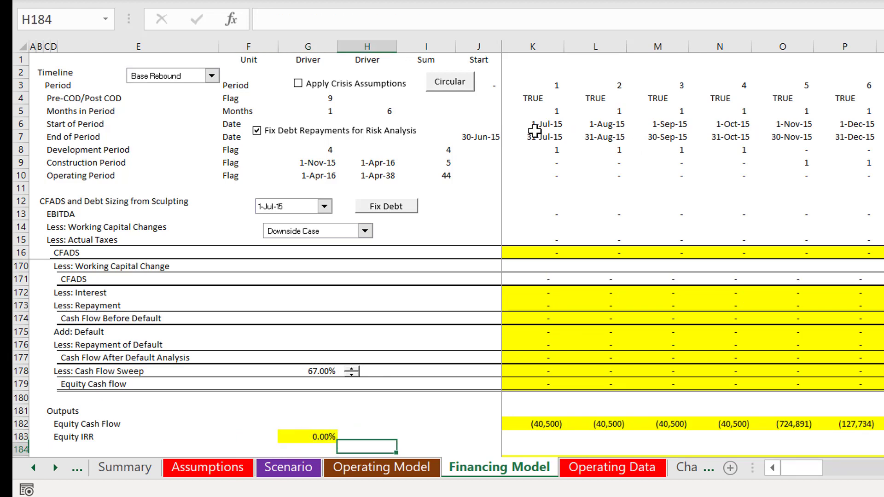
pyautogui.press('Down')
pyautogui.press('Down')
pyautogui.press('Up')
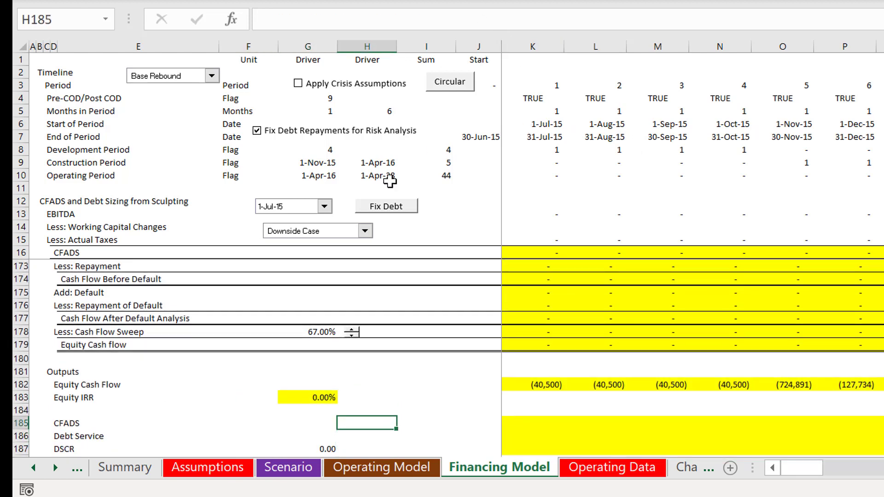
pyautogui.click(359, 234)
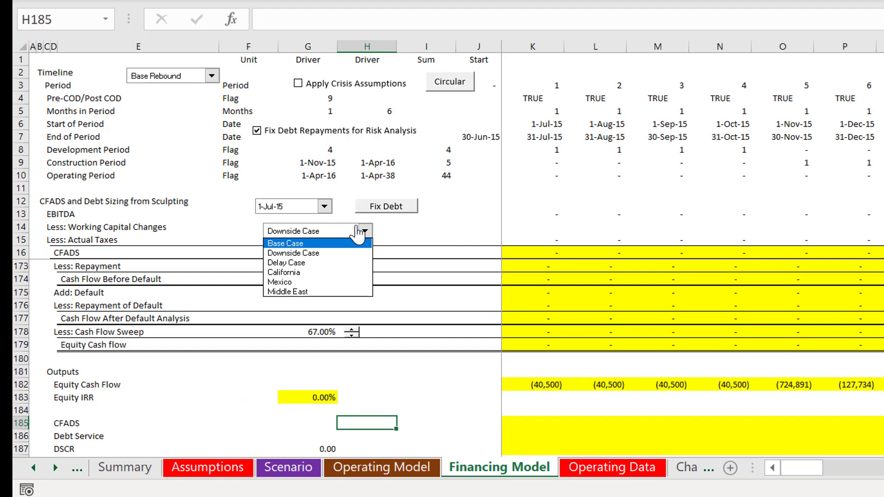
pyautogui.click(359, 234)
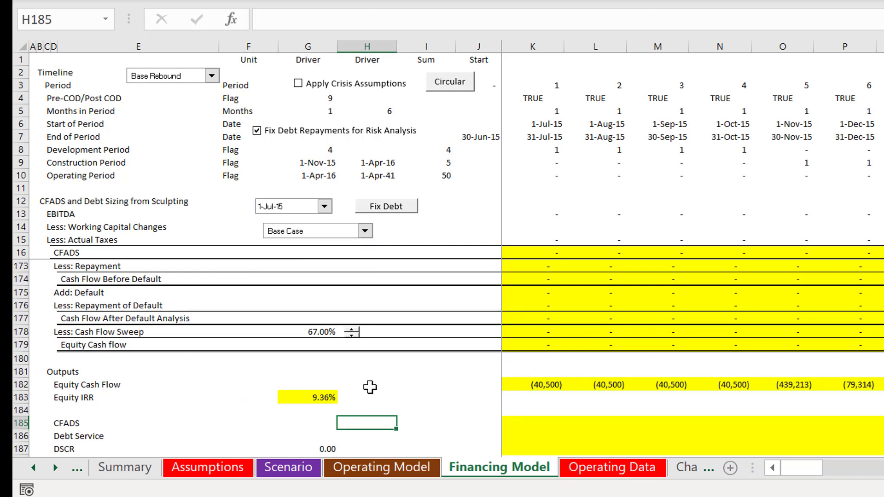
# In the Outputs section, link CFADS in K185 to the waterfall's CFADS in row 171 for the first period.
pyautogui.click(424, 403)
pyautogui.press('Down')
pyautogui.press('Down')
pyautogui.press('Down')
pyautogui.press('Down')
pyautogui.press('Down')
pyautogui.press('Down')
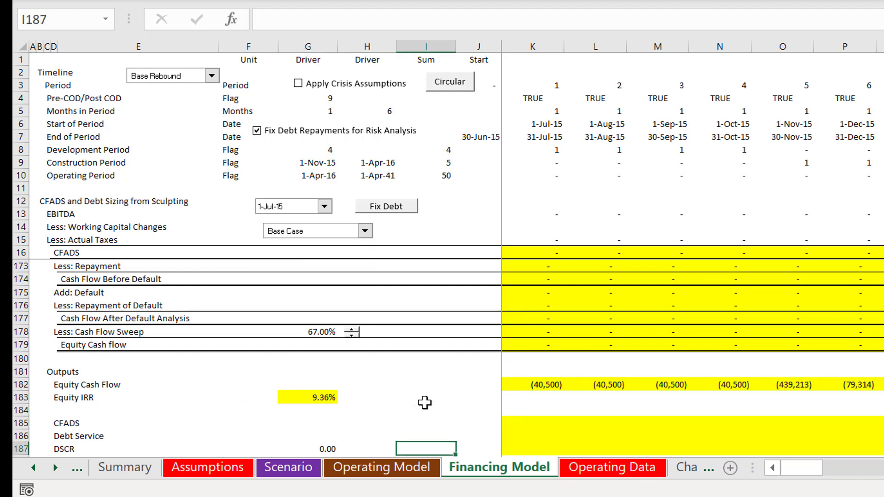
pyautogui.press('Up')
pyautogui.press('Up')
pyautogui.press('Up')
pyautogui.press('Up')
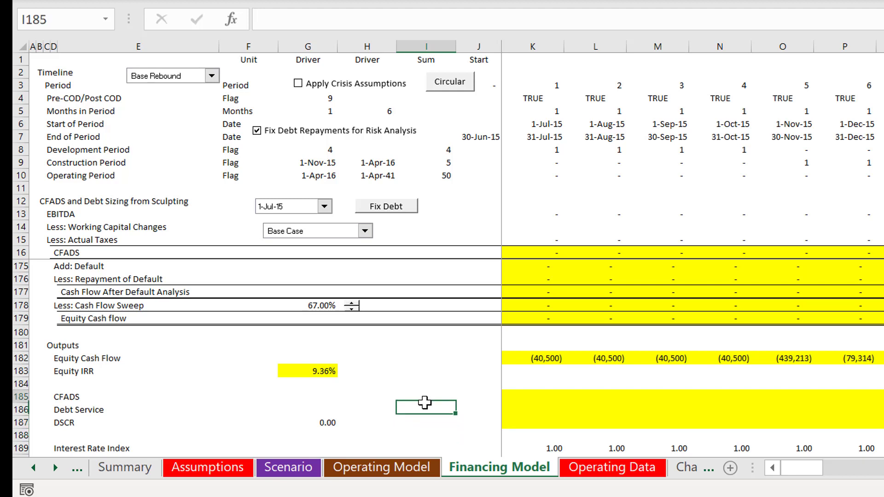
pyautogui.press('Right')
pyautogui.press('Right')
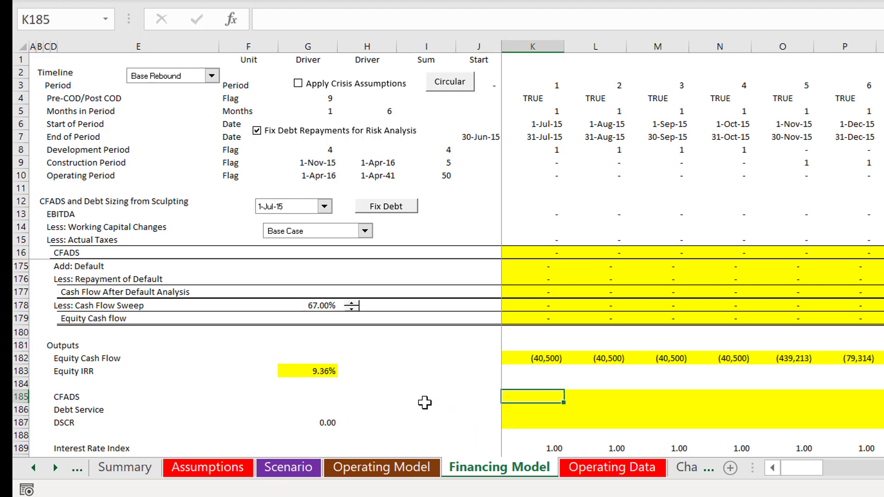
pyautogui.write('=')
pyautogui.press('Up')
pyautogui.press('Up')
pyautogui.press('Up')
pyautogui.press('Up')
pyautogui.press('Up')
pyautogui.press('Up')
pyautogui.press('Up')
pyautogui.press('Up')
pyautogui.press('Up')
pyautogui.press('Up')
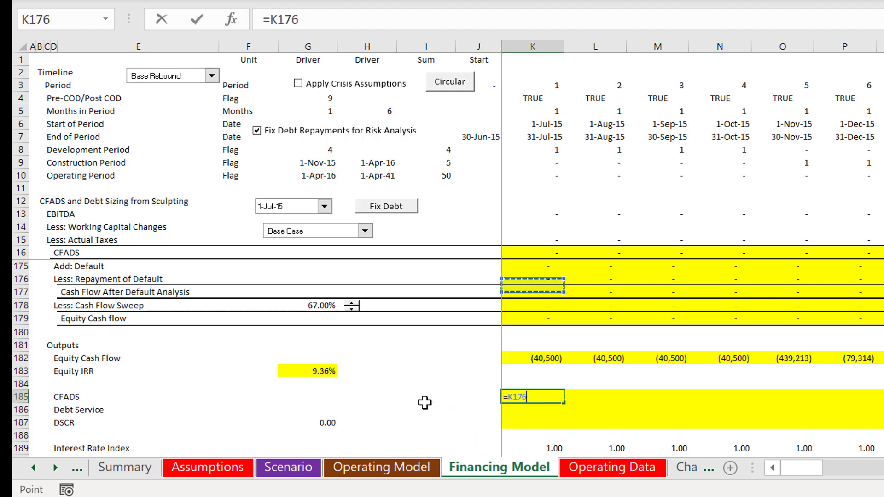
pyautogui.press('Up')
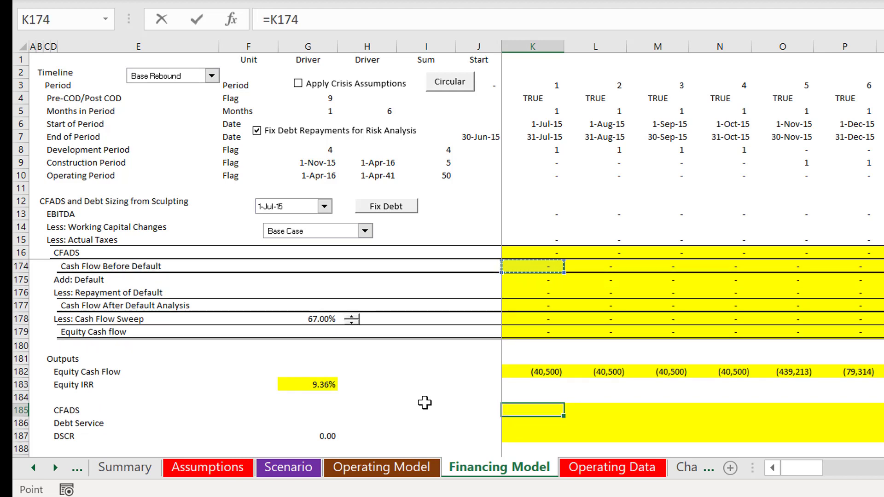
pyautogui.press('Up')
pyautogui.press('Down')
pyautogui.press('Up')
pyautogui.press('Up')
pyautogui.press('Up')
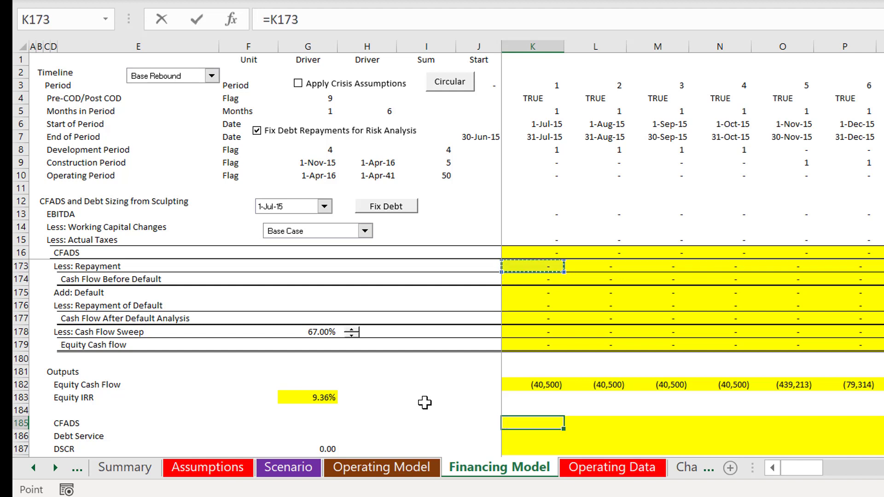
pyautogui.press('Return')
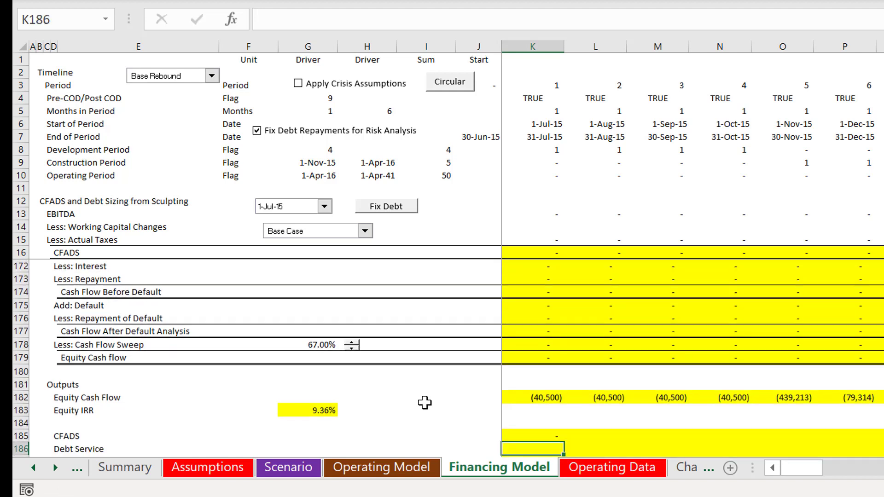
# Calculate Debt Service in K186 with =K172+K173, adding the waterfall's interest and repayment.
pyautogui.write('=')
pyautogui.press('Up')
pyautogui.press('Up')
pyautogui.press('Up')
pyautogui.press('Up')
pyautogui.press('Up')
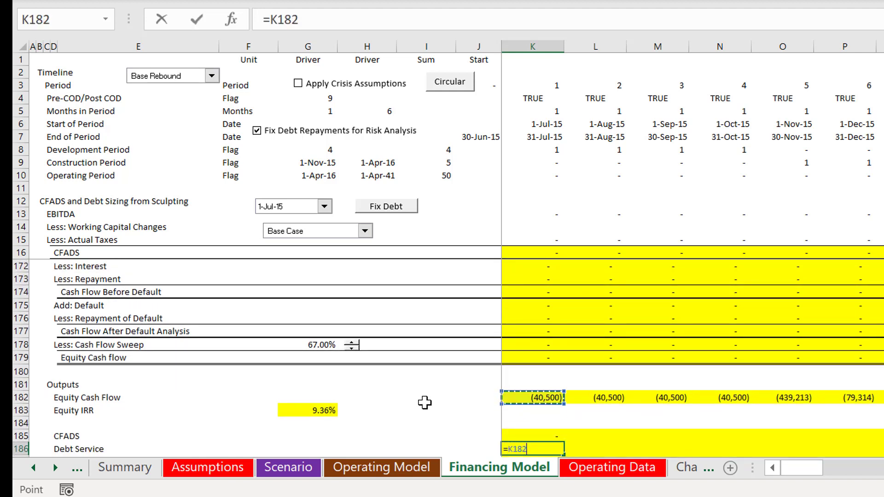
pyautogui.press('Up')
pyautogui.press('Up')
pyautogui.press('Up')
pyautogui.press('Up')
pyautogui.press('Up')
pyautogui.press('Up')
pyautogui.press('Up')
pyautogui.press('Up')
pyautogui.press('Up')
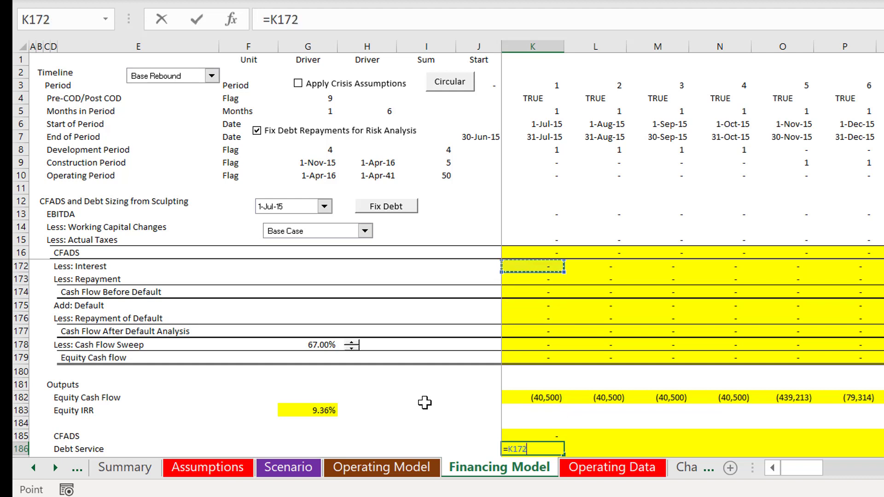
pyautogui.write('+')
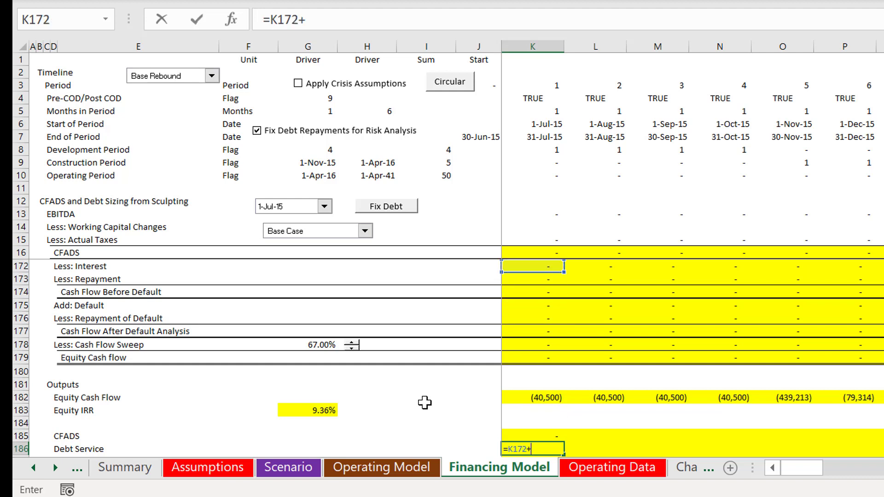
pyautogui.click(517, 279)
pyautogui.press('Return')
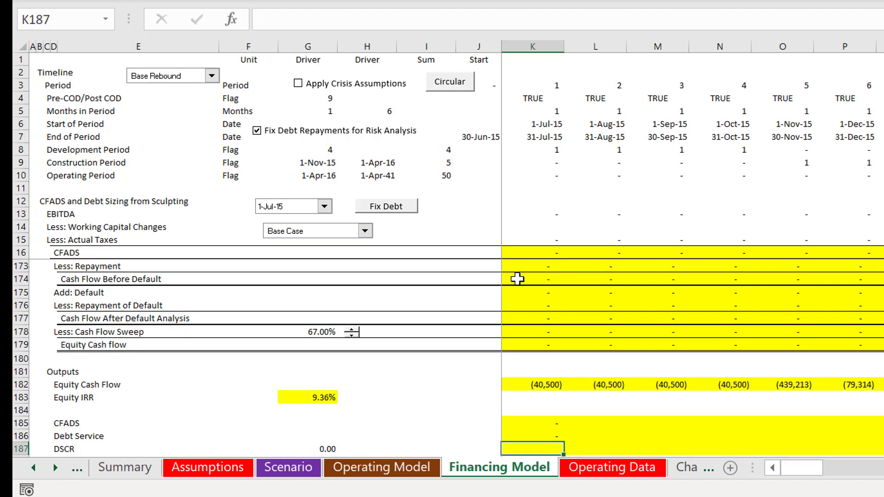
# Calculate the DSCR in K187 with =K185/K186, dividing CFADS by Debt Service.
pyautogui.write('=')
pyautogui.press('Up')
pyautogui.press('Up')
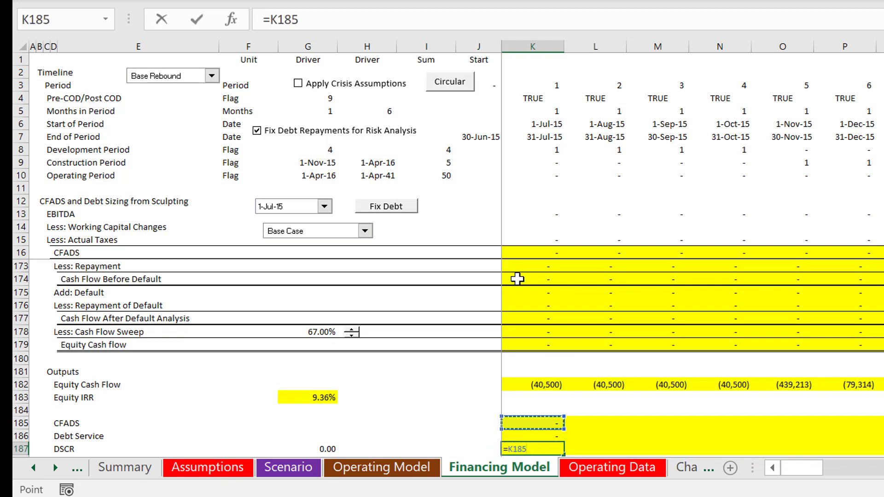
pyautogui.write('/')
pyautogui.press('Down')
pyautogui.press('Return')
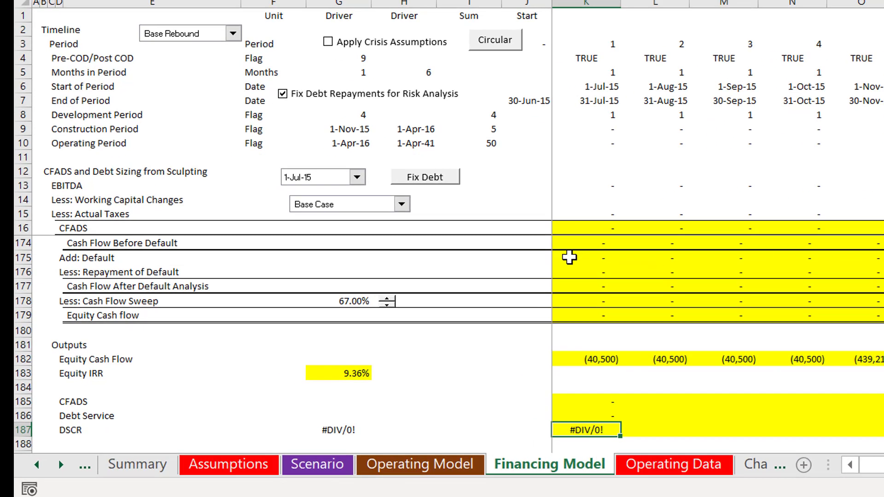
# Wrap the DSCR formula in K187 in an IF so that it divides only when Debt Service K186 is greater than .1.
pyautogui.press('F2')
pyautogui.press('Left')
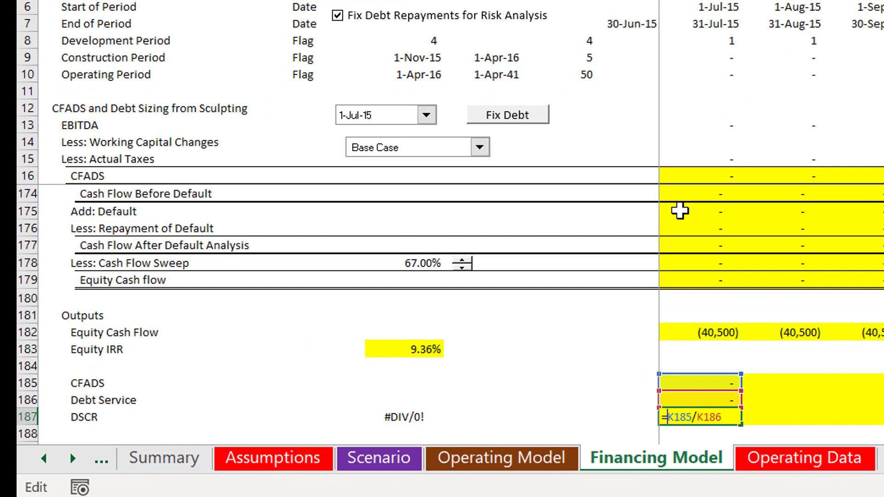
pyautogui.write('if(')
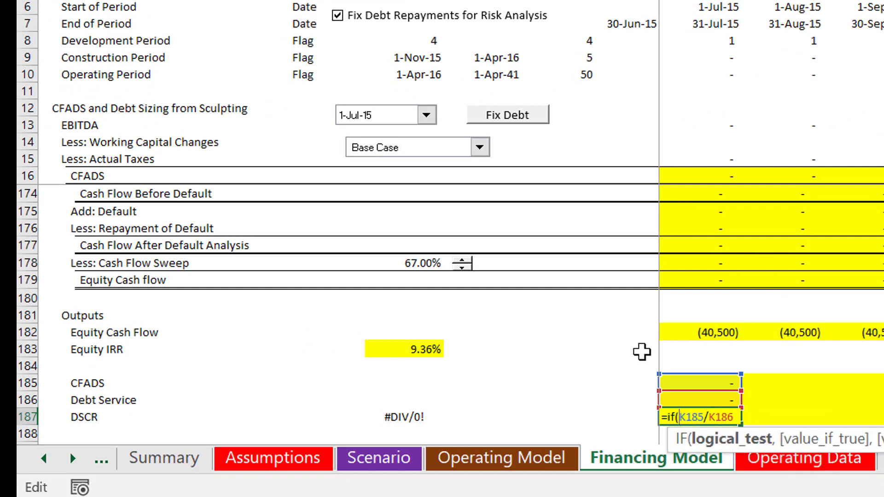
pyautogui.click(687, 400)
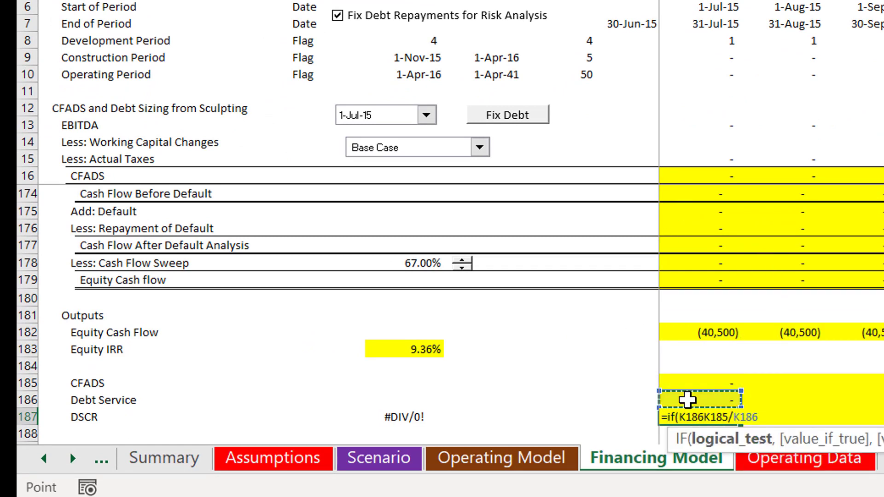
pyautogui.write('>')
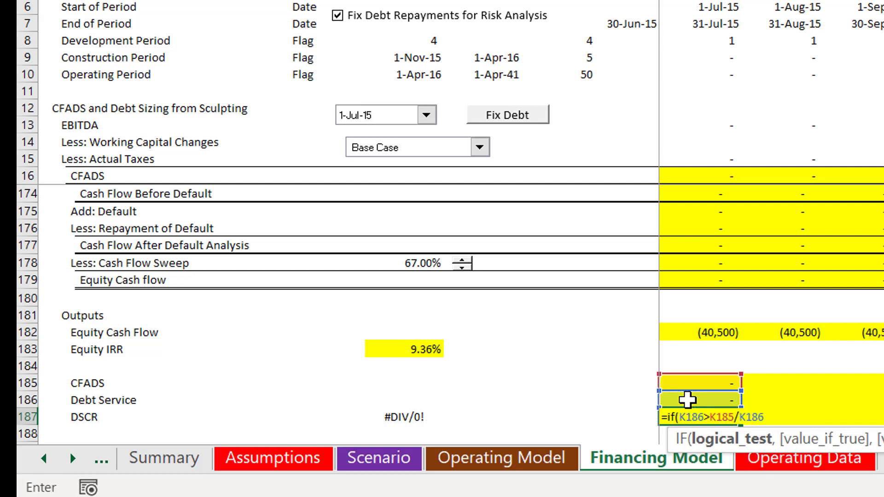
pyautogui.write('0,')
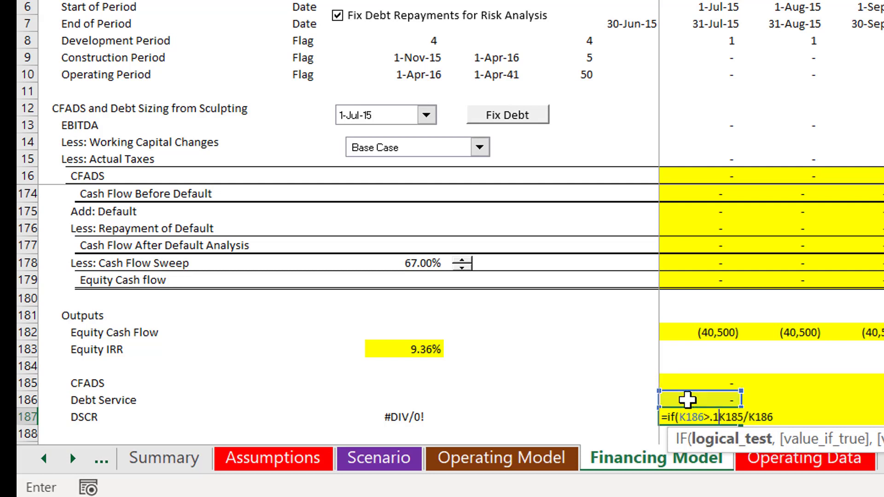
pyautogui.hotkey('ctrl', 'Return')
# Copy the CFADS, Debt Service and DSCR formulas in K185:K187 across all periods.
pyautogui.press('Up')
pyautogui.press('Up')
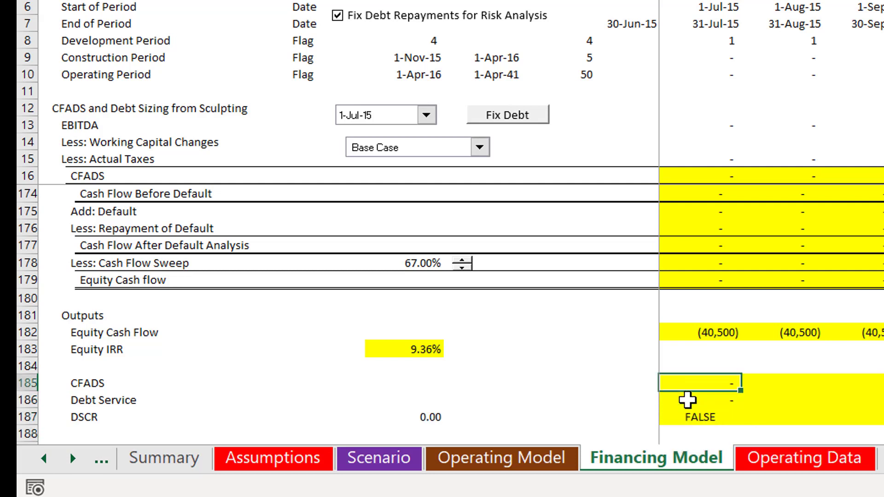
pyautogui.hotkey('shift', 'Down')
pyautogui.hotkey('shift', 'Down')
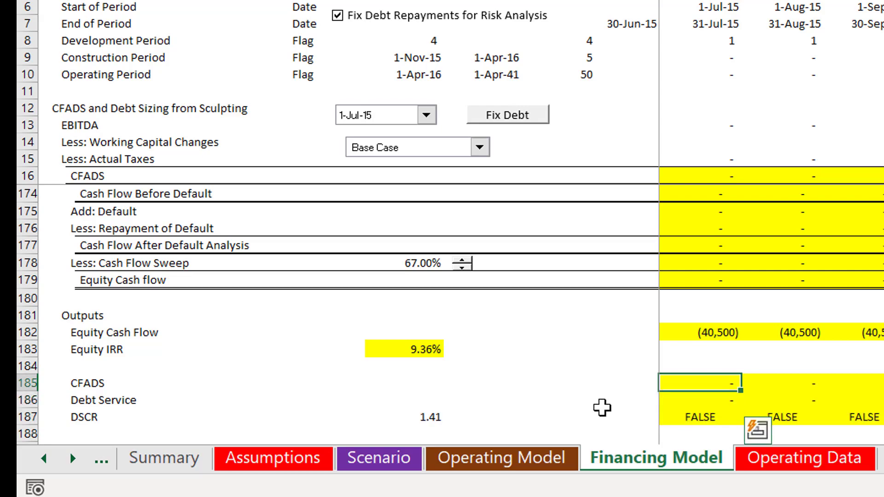
# Examine the rows below the DSCR, from Interest Rate Index and the present values down to PLCR at COD.
pyautogui.press('Down')
pyautogui.press('Down')
pyautogui.press('Down')
pyautogui.press('Down')
pyautogui.press('Down')
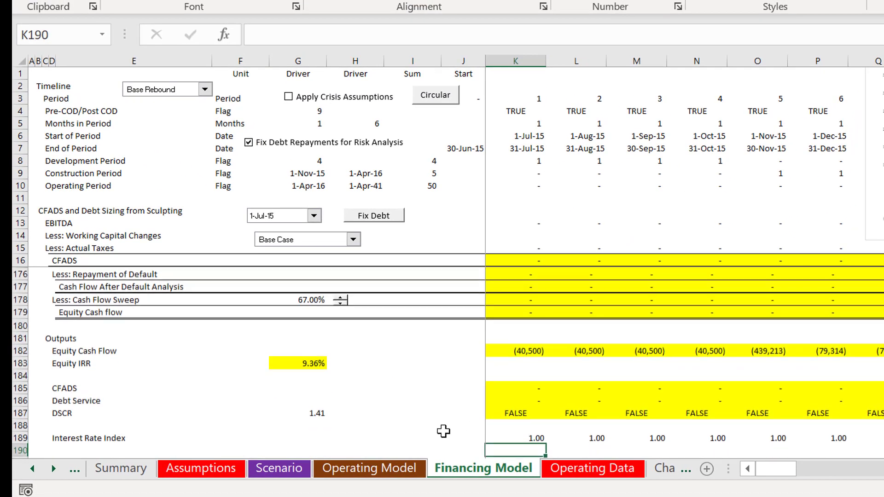
pyautogui.press('Down')
pyautogui.press('Down')
pyautogui.press('Down')
pyautogui.press('Down')
pyautogui.press('Down')
pyautogui.press('Down')
pyautogui.press('Down')
pyautogui.press('Down')
pyautogui.press('Down')
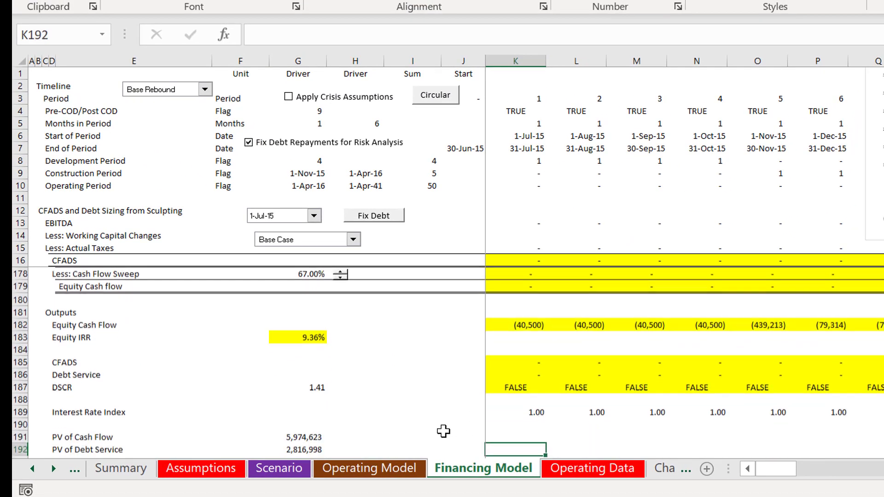
pyautogui.press('Up')
pyautogui.press('Up')
pyautogui.press('Up')
pyautogui.press('Up')
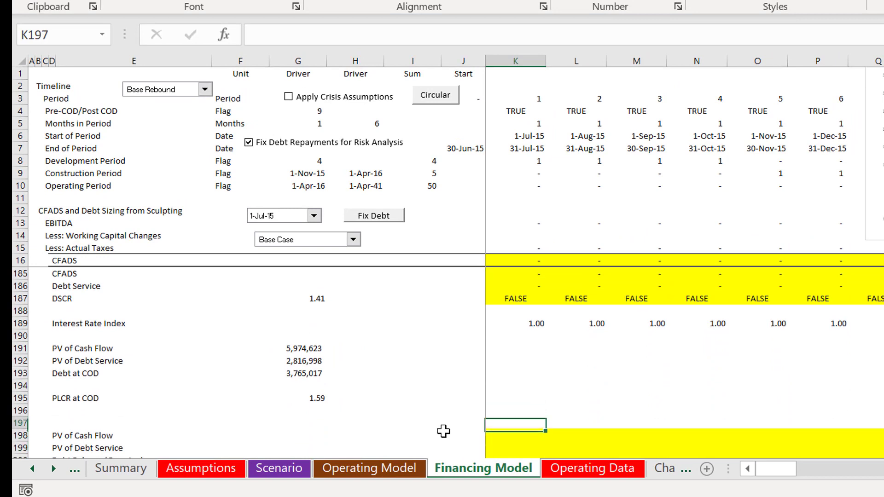
# Review the PV of Debt Service formula in G192.
pyautogui.press('Left')
pyautogui.press('Left')
pyautogui.press('Left')
pyautogui.press('Left')
pyautogui.press('Up')
pyautogui.press('Up')
pyautogui.press('Up')
pyautogui.press('Up')
pyautogui.press('Up')
pyautogui.press('Up')
pyautogui.press('Up')
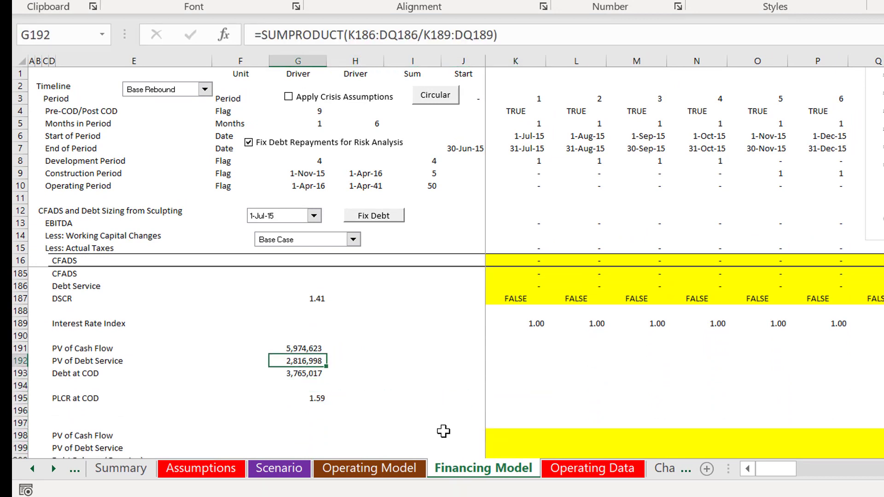
# Check the Interest Rate Index formulas in row 189 that feed the present value calculations.
pyautogui.press('Right')
pyautogui.press('Right')
pyautogui.press('Right')
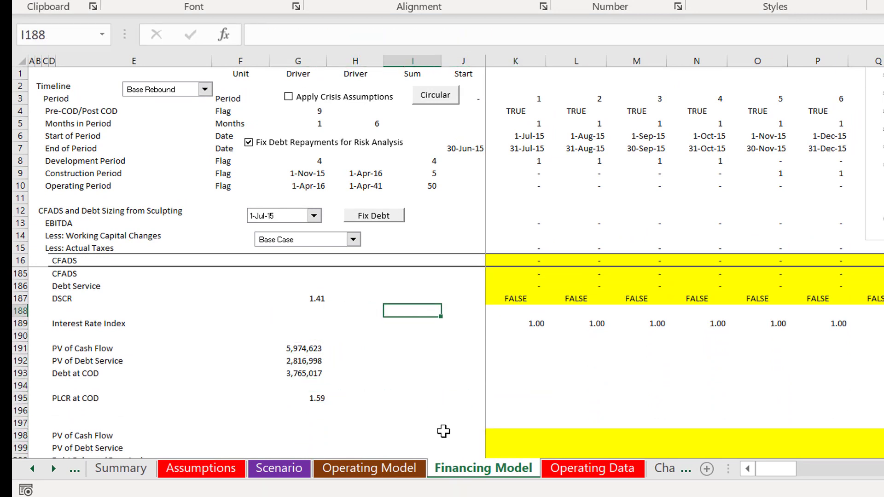
pyautogui.press('Down')
pyautogui.press('Right')
pyautogui.press('Right')
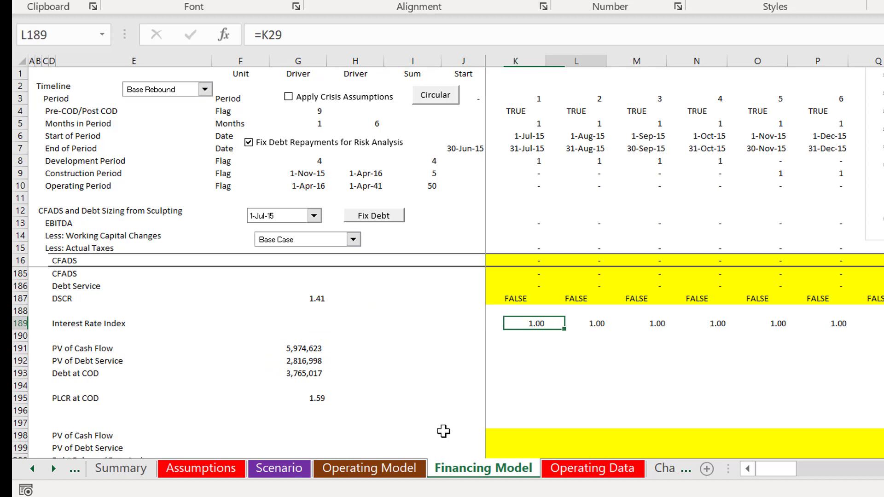
pyautogui.press('Left')
pyautogui.press('Left')
pyautogui.press('Left')
pyautogui.press('Left')
pyautogui.press('Left')
pyautogui.press('Left')
pyautogui.press('Left')
pyautogui.press('Left')
pyautogui.press('Left')
pyautogui.press('Left')
pyautogui.press('Left')
pyautogui.press('Down')
pyautogui.press('Down')
pyautogui.press('Down')
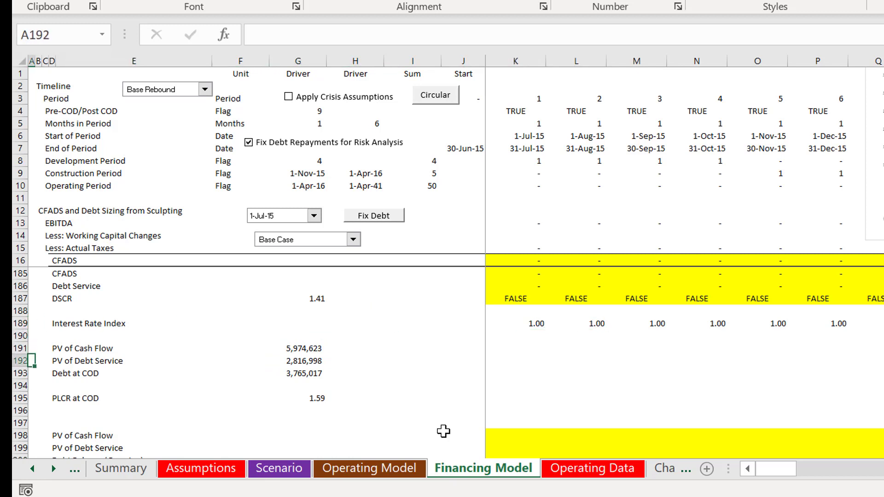
# Run the Fix Debt macro for the Base Case while checking the PV of Debt Service.
pyautogui.press('Right')
pyautogui.press('Right')
pyautogui.press('Right')
pyautogui.press('Right')
pyautogui.press('Right')
pyautogui.press('Right')
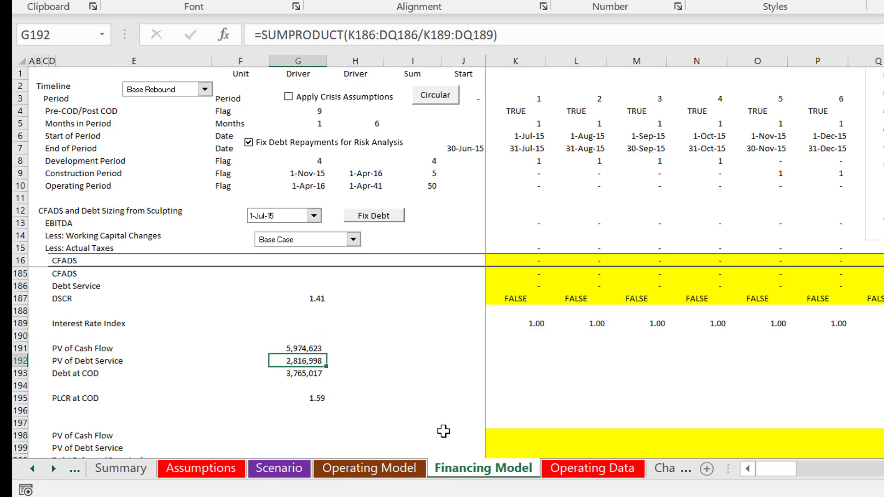
pyautogui.click(376, 217)
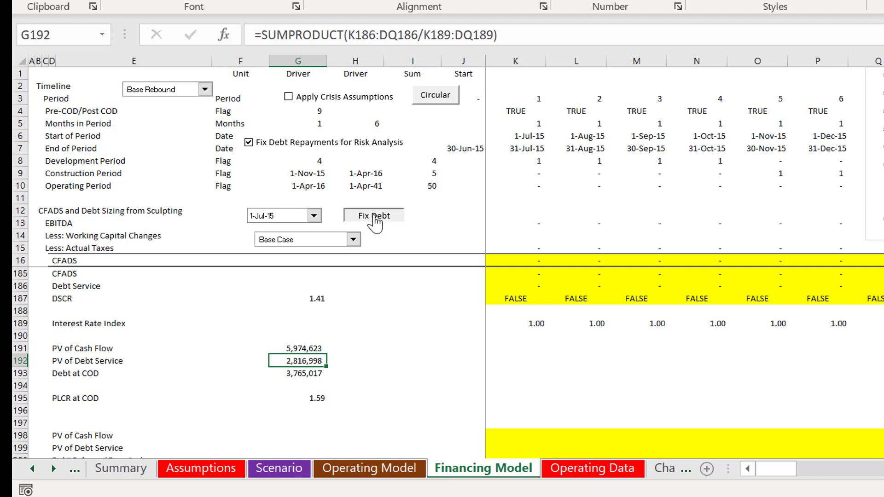
# Compare the Debt at COD formula in G193 with the PV of Debt Service formula in G192.
pyautogui.press('Left')
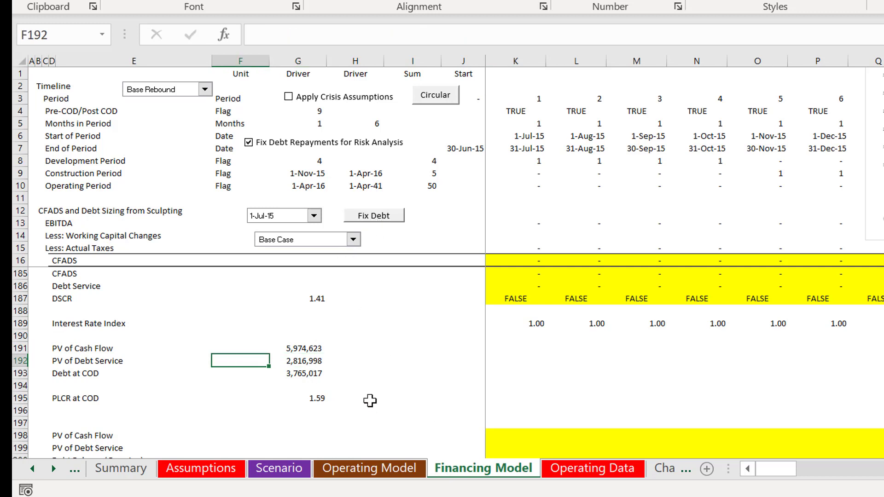
pyautogui.press('Right')
pyautogui.press('Down')
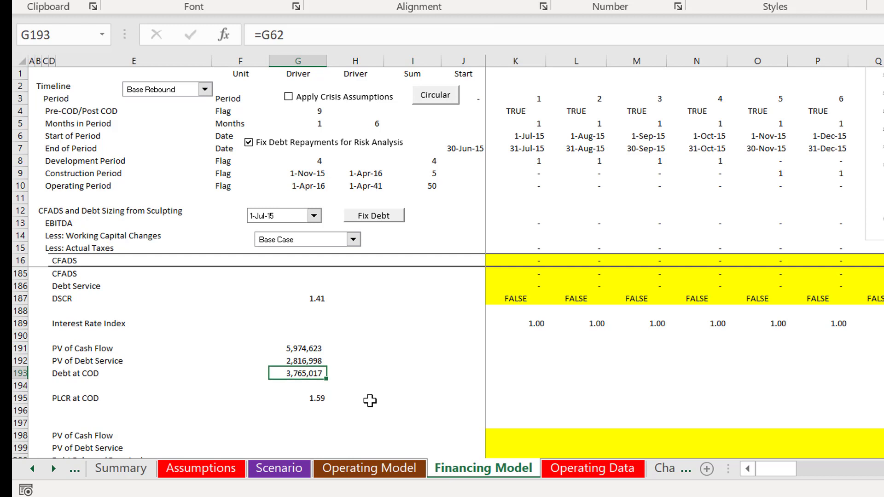
pyautogui.press('F2')
pyautogui.press('Escape')
pyautogui.press('Up')
pyautogui.press('F2')
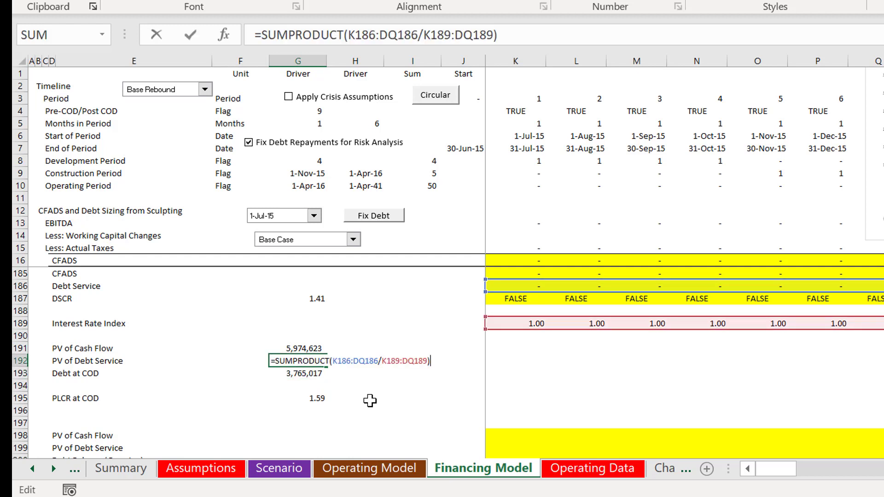
pyautogui.press('Escape')
# Inspect the PV of Cash Flow formula in G191 and trace the Interest Rate Index across the early periods.
pyautogui.press('Up')
pyautogui.press('Up')
pyautogui.press('Up')
pyautogui.press('Up')
pyautogui.press('Up')
pyautogui.press('Up')
pyautogui.press('Up')
pyautogui.press('Up')
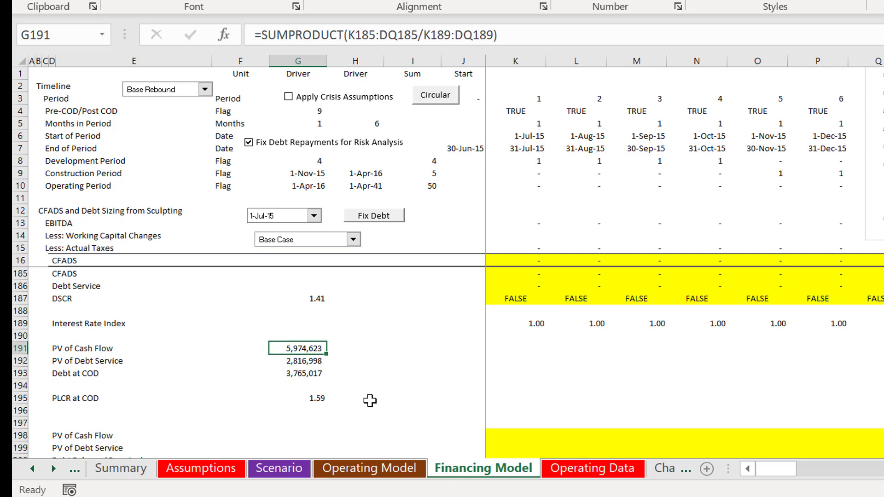
pyautogui.press('Down')
pyautogui.press('Down')
pyautogui.press('Right')
pyautogui.press('Right')
pyautogui.press('Right')
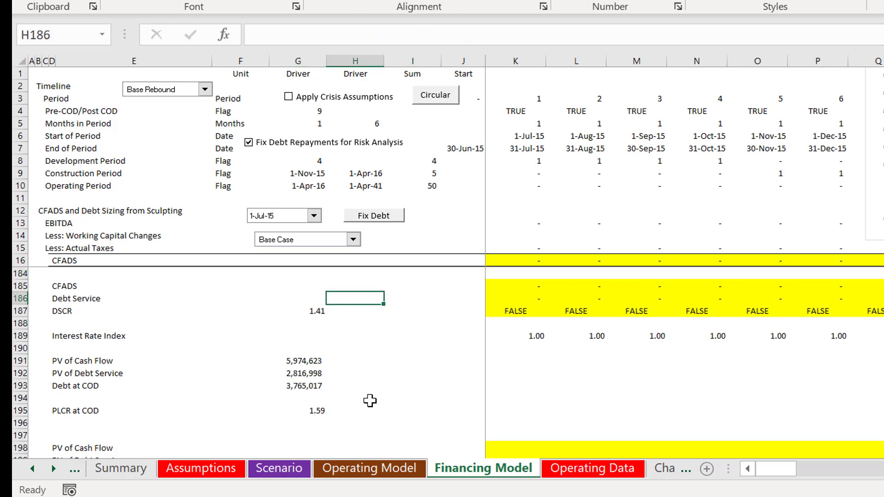
pyautogui.press('Down')
pyautogui.press('Down')
pyautogui.press('Right')
pyautogui.press('Right')
pyautogui.press('Right')
pyautogui.press('Right')
pyautogui.press('Right')
pyautogui.press('Right')
pyautogui.press('Right')
pyautogui.press('Right')
pyautogui.press('Right')
pyautogui.press('Right')
pyautogui.press('Right')
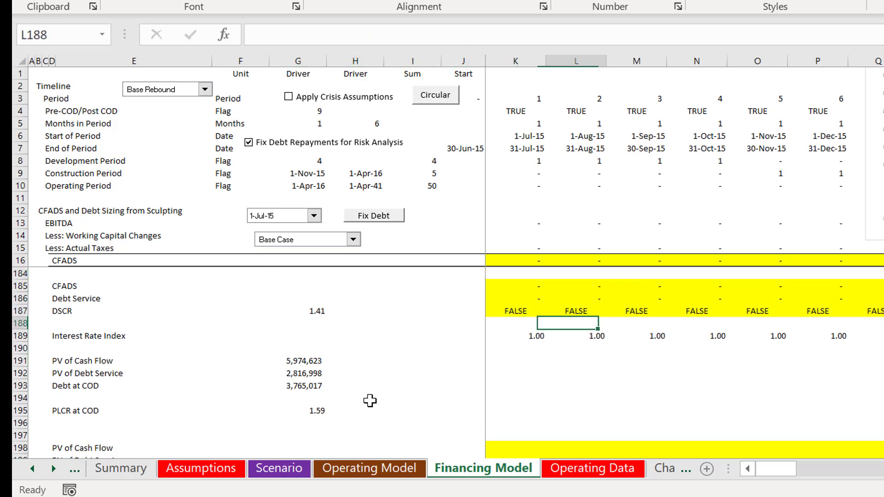
pyautogui.press('Down')
pyautogui.press('Left')
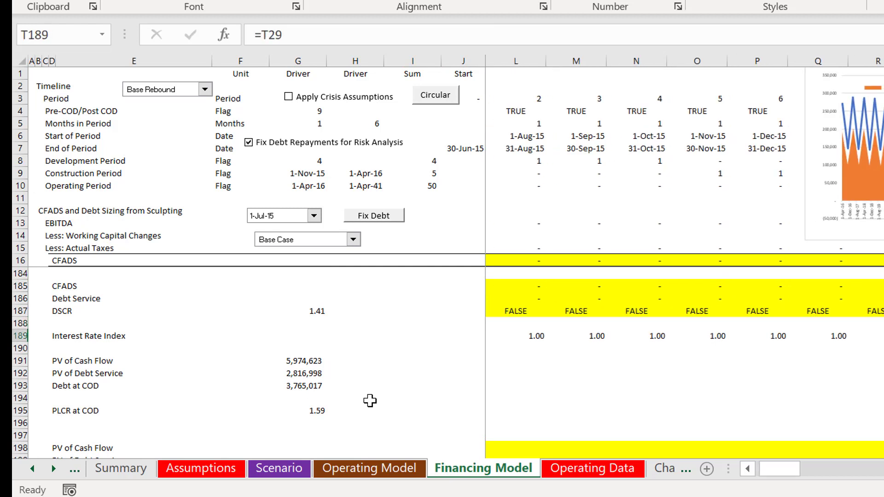
# Inspect the ranges that the SUMPRODUCT formula for PV of Debt Service in G192 refers to.
pyautogui.hotkey('ctrl', 'Left')
pyautogui.hotkey('ctrl', 'Left')
pyautogui.hotkey('ctrl', 'Left')
pyautogui.press('Down')
pyautogui.press('Down')
pyautogui.press('Down')
pyautogui.press('Right')
pyautogui.press('Right')
pyautogui.press('Right')
pyautogui.press('Right')
pyautogui.press('Right')
pyautogui.press('Right')
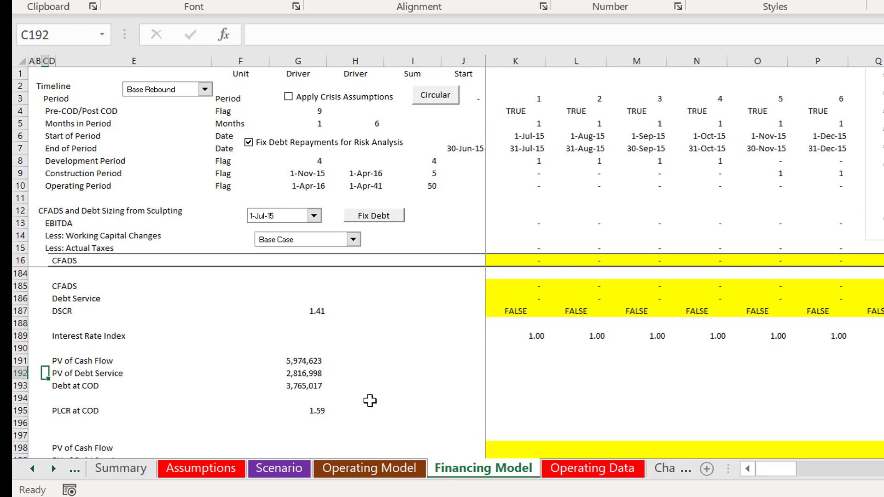
pyautogui.press('F2')
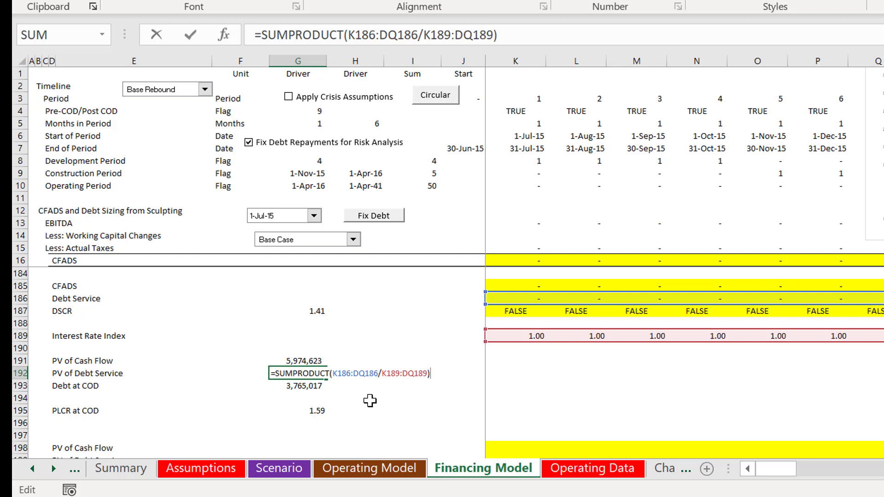
pyautogui.hotkey('ctrl', 'Return')
# Examine the CFADS, Debt Service, DSCR and Interest Rate Index rows across the operating periods.
pyautogui.press('Right')
pyautogui.press('Right')
pyautogui.press('Right')
pyautogui.press('Right')
pyautogui.press('Right')
pyautogui.press('Right')
pyautogui.press('Right')
pyautogui.press('Right')
pyautogui.press('Right')
pyautogui.press('Right')
pyautogui.press('Right')
pyautogui.press('Right')
pyautogui.press('Right')
pyautogui.press('Right')
pyautogui.press('Right')
pyautogui.press('Right')
pyautogui.press('Right')
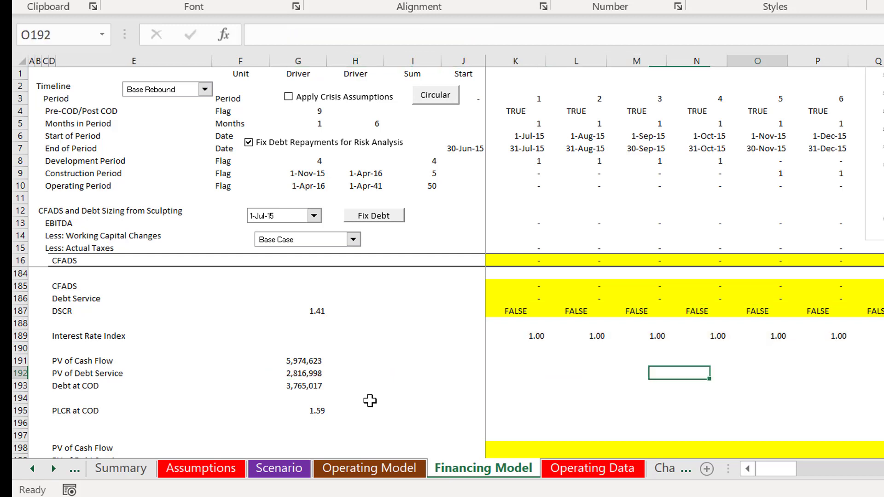
pyautogui.press('Right')
pyautogui.press('Right')
pyautogui.press('Right')
pyautogui.press('Right')
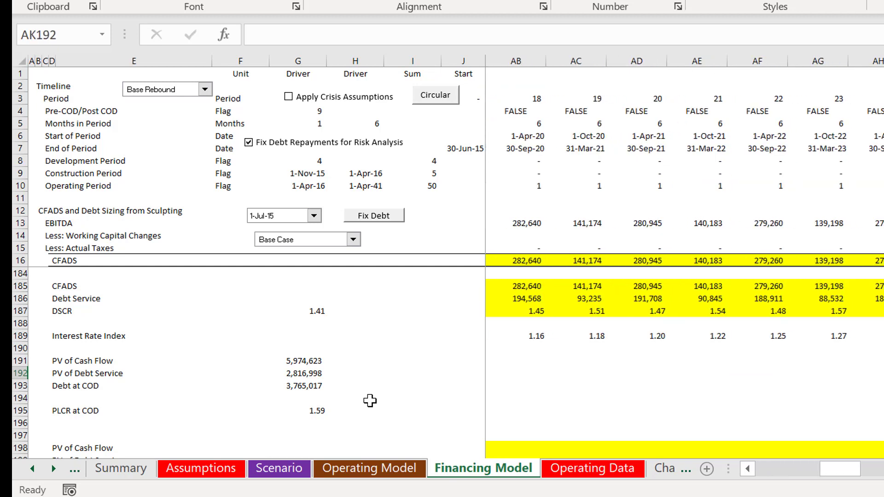
pyautogui.press('Left')
pyautogui.press('Left')
pyautogui.press('Left')
pyautogui.press('Left')
pyautogui.press('Left')
pyautogui.press('Left')
pyautogui.press('Left')
pyautogui.press('Left')
pyautogui.press('Left')
pyautogui.press('Left')
pyautogui.press('Left')
pyautogui.press('Left')
pyautogui.press('Left')
pyautogui.press('Left')
pyautogui.press('Left')
pyautogui.press('Left')
pyautogui.press('Left')
pyautogui.press('Left')
pyautogui.press('Left')
pyautogui.press('Left')
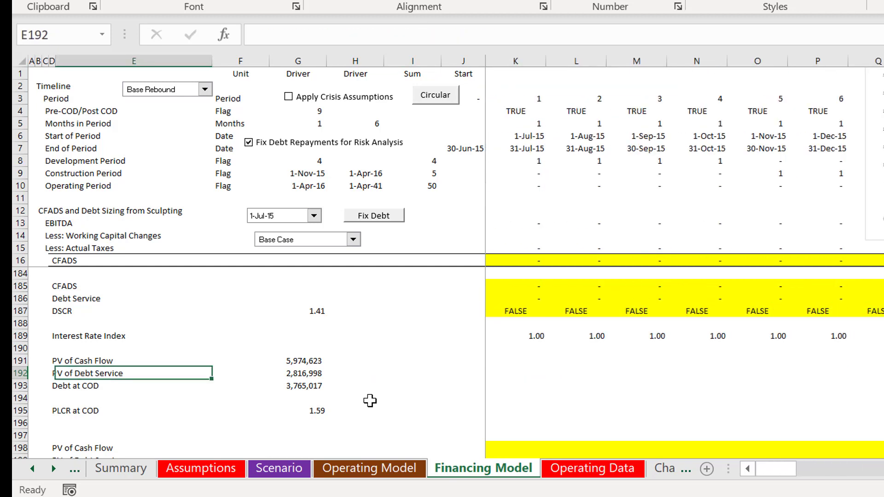
pyautogui.press('Left')
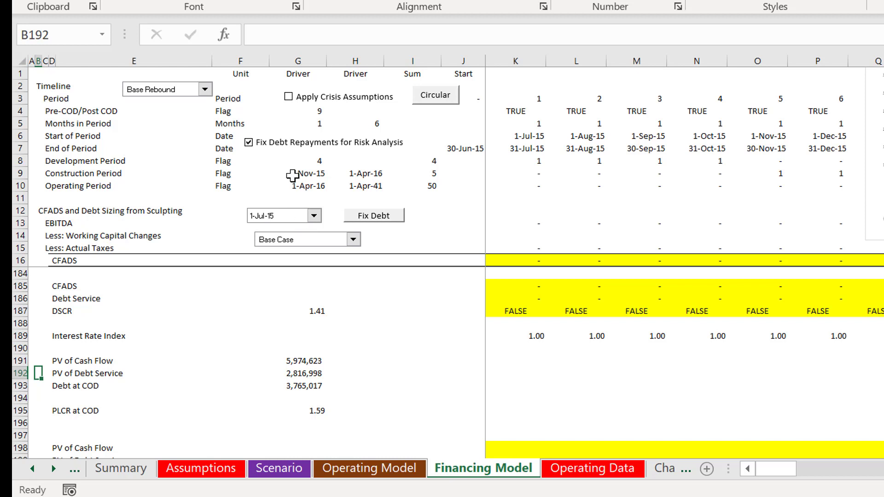
# Turn off Fix Debt Repayments for Risk Analysis and check the recalculated PV of Debt Service in G192.
pyautogui.click(266, 144)
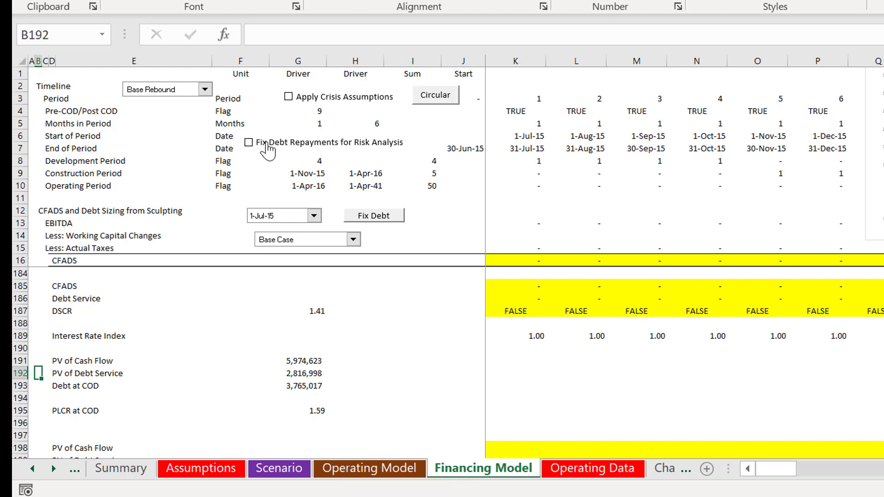
pyautogui.click(371, 352)
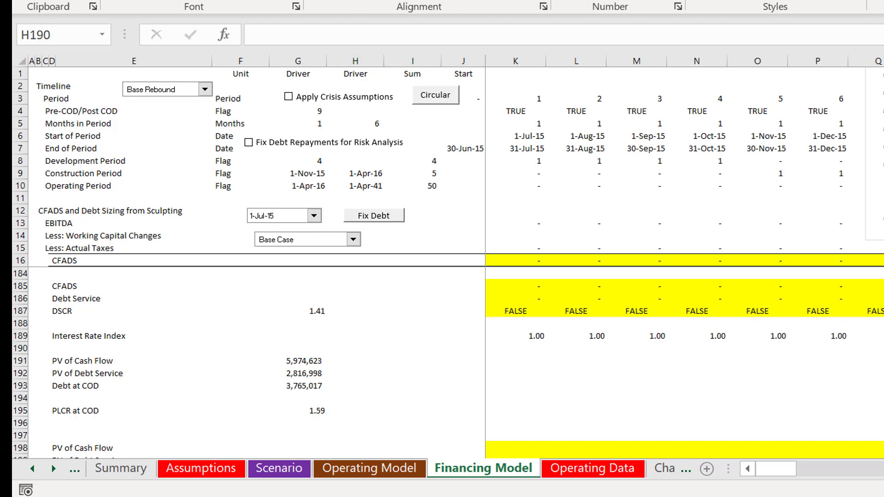
pyautogui.press('Left')
pyautogui.press('Left')
pyautogui.press('Down')
pyautogui.press('Down')
pyautogui.press('Down')
pyautogui.press('Up')
pyautogui.press('Right')
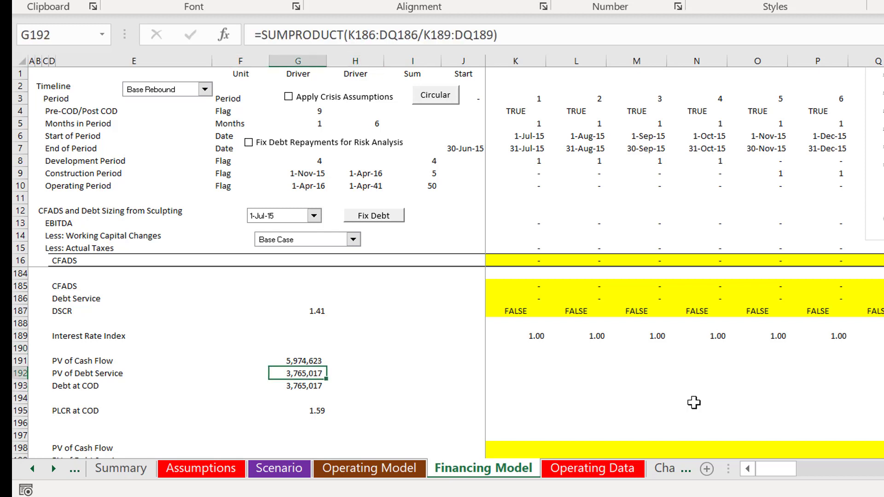
# Cross-check the PV of Debt Service formula in G192 against Debt at COD in G193 with debt repayments unfixed.
pyautogui.press('F2')
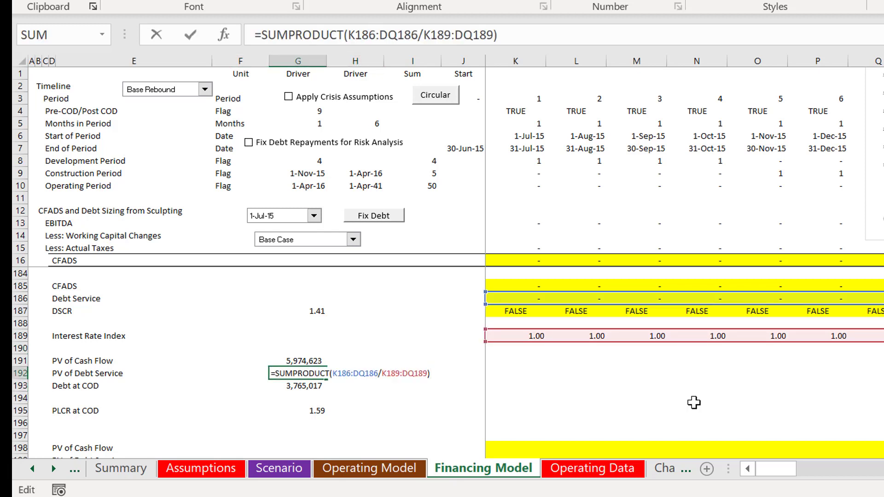
pyautogui.press('Escape')
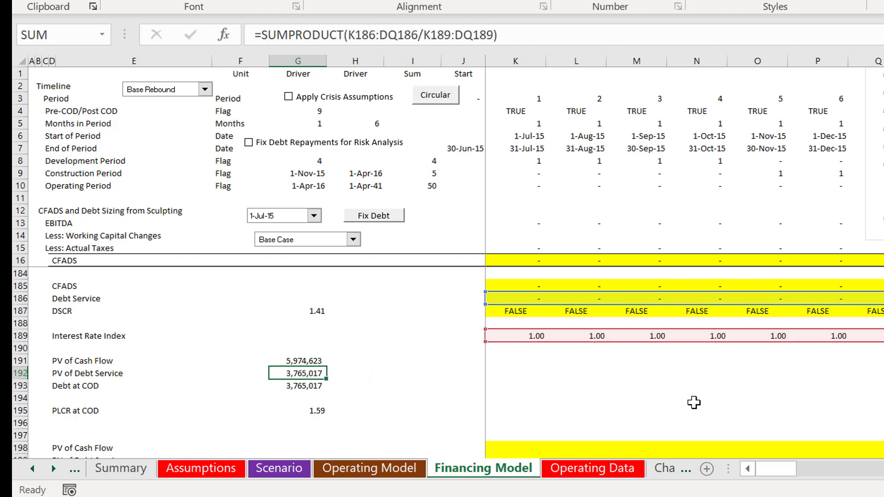
pyautogui.press('Down')
pyautogui.press('F2')
pyautogui.press('Escape')
pyautogui.press('Up')
pyautogui.press('F2')
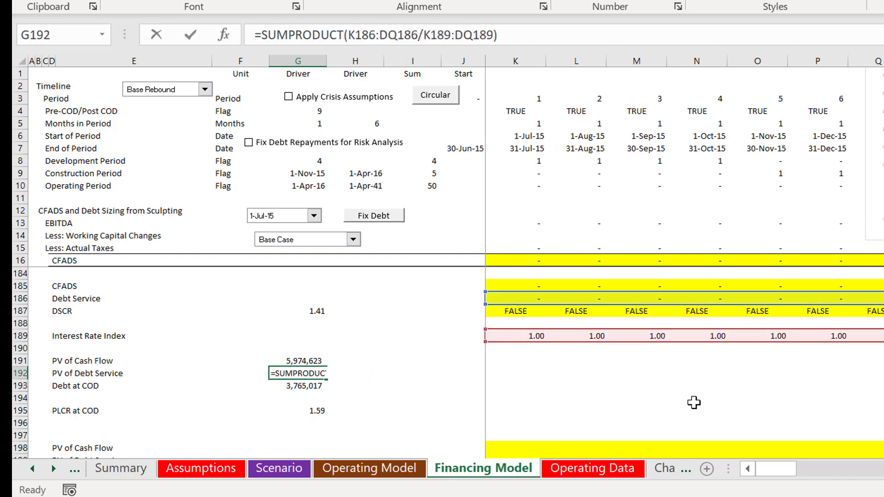
pyautogui.press('Escape')
pyautogui.press('Down')
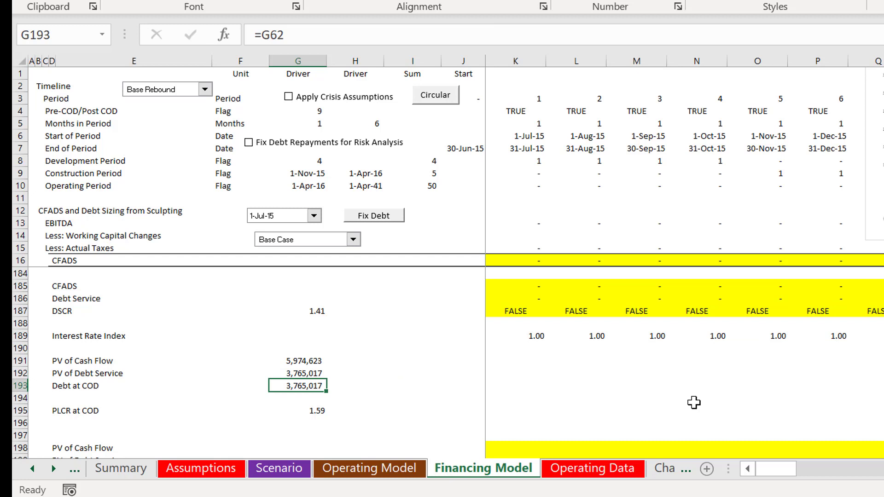
pyautogui.press('F2')
pyautogui.press('Escape')
pyautogui.press('Up')
pyautogui.press('F2')
pyautogui.press('Escape')
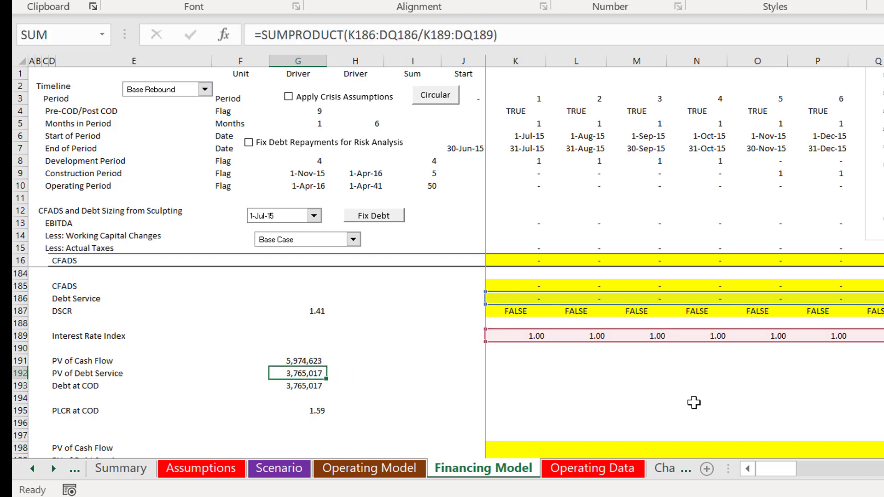
pyautogui.press('Escape')
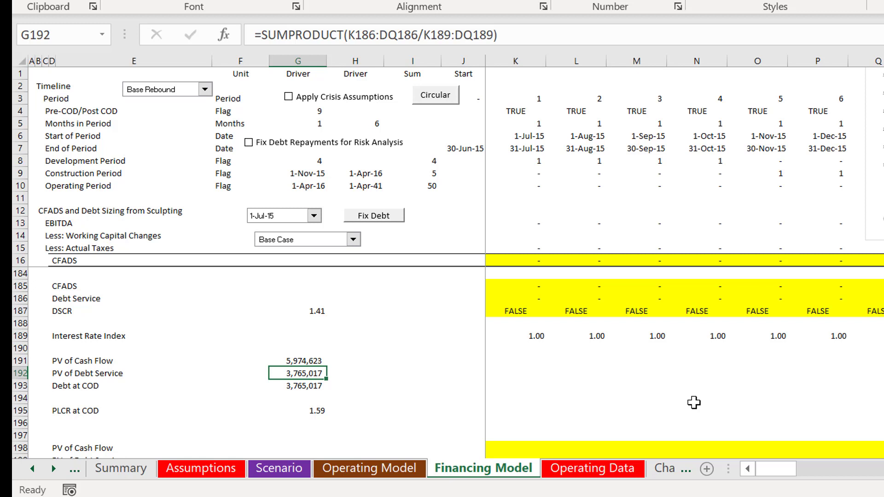
pyautogui.press('F2')
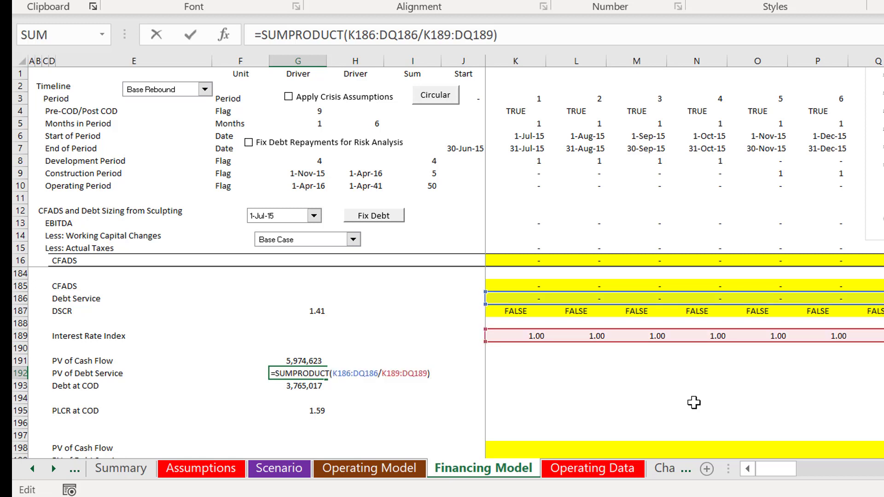
# Inspect which cells the PLCR at COD formula in G195 divides.
pyautogui.press('Escape')
pyautogui.press('Down')
pyautogui.press('Down')
pyautogui.press('Down')
pyautogui.press('Down')
pyautogui.press('Down')
pyautogui.press('Down')
pyautogui.press('Down')
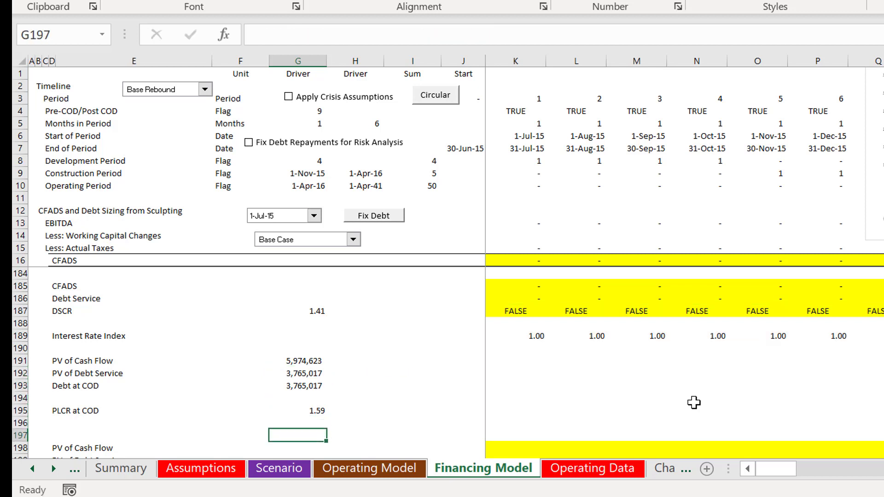
pyautogui.press('Down')
pyautogui.press('Down')
pyautogui.press('Up')
pyautogui.press('Up')
pyautogui.press('Up')
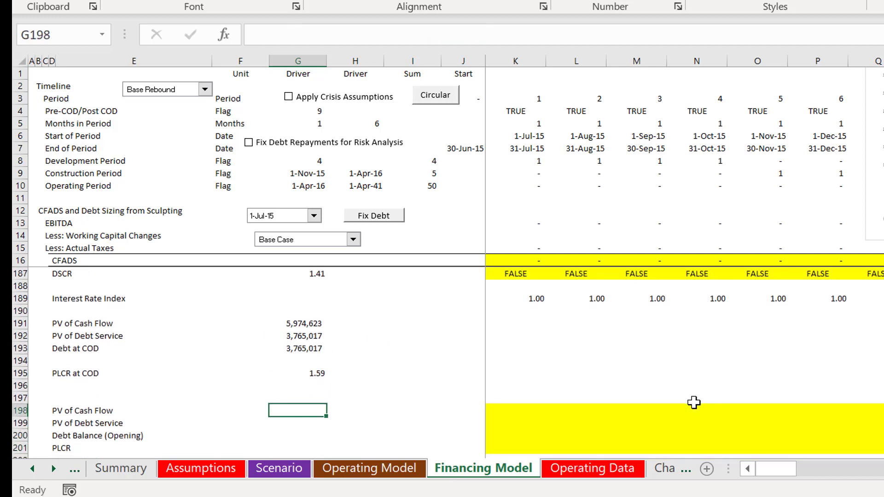
pyautogui.press('Left')
pyautogui.press('Left')
pyautogui.press('Up')
pyautogui.press('Up')
pyautogui.press('Up')
pyautogui.press('Right')
pyautogui.press('Right')
pyautogui.press('Right')
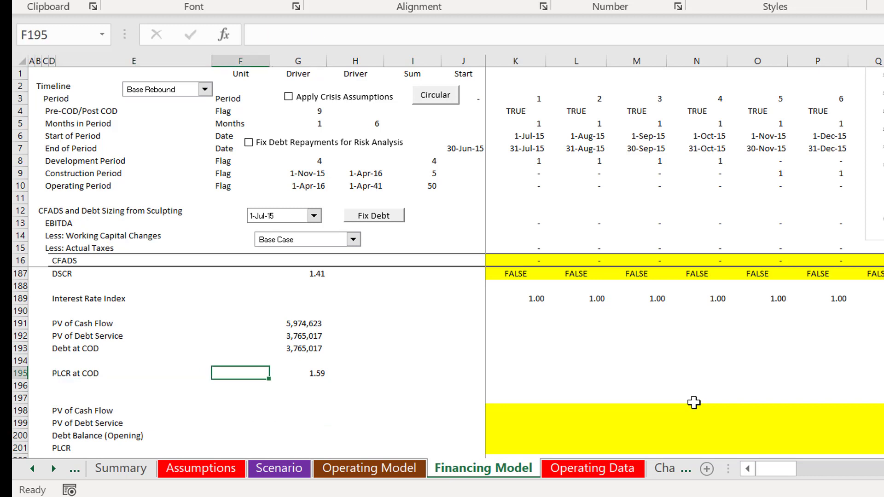
pyautogui.press('Left')
pyautogui.press('F2')
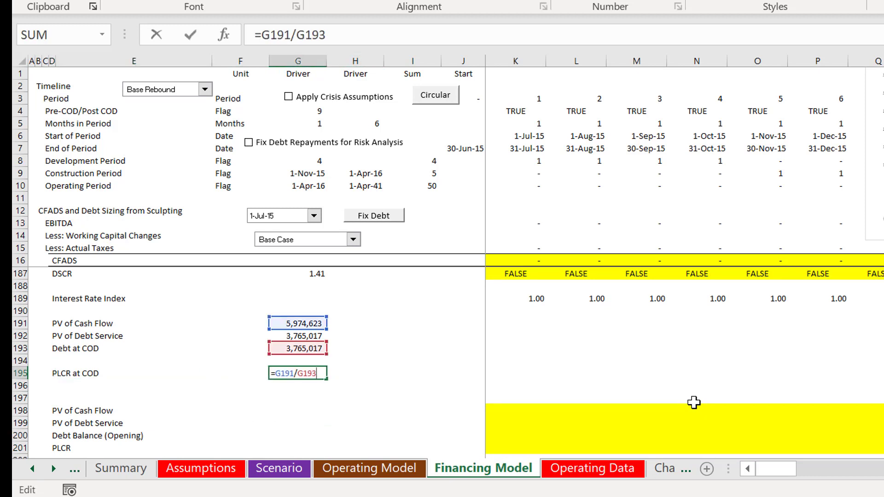
pyautogui.press('Escape')
# Inspect the ranges used by the SUMPRODUCT formula for PV of Cash Flow in G191.
pyautogui.press('Up')
pyautogui.press('Up')
pyautogui.press('Up')
pyautogui.press('Up')
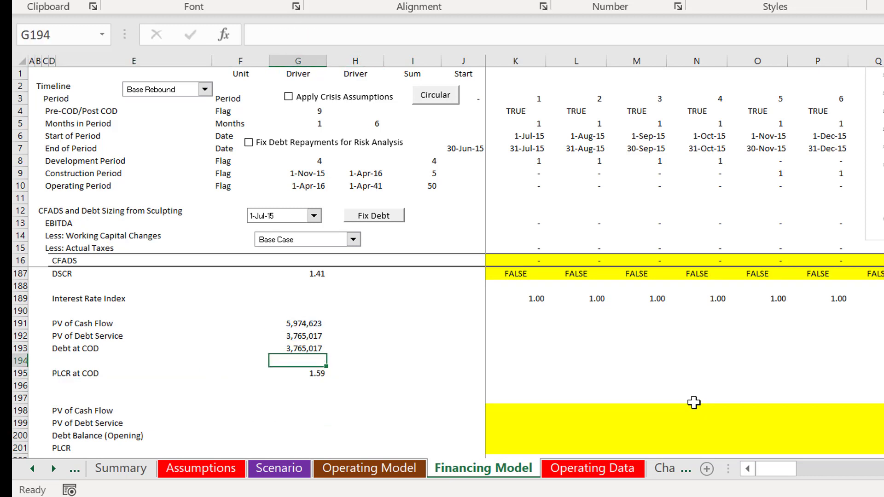
pyautogui.press('F2')
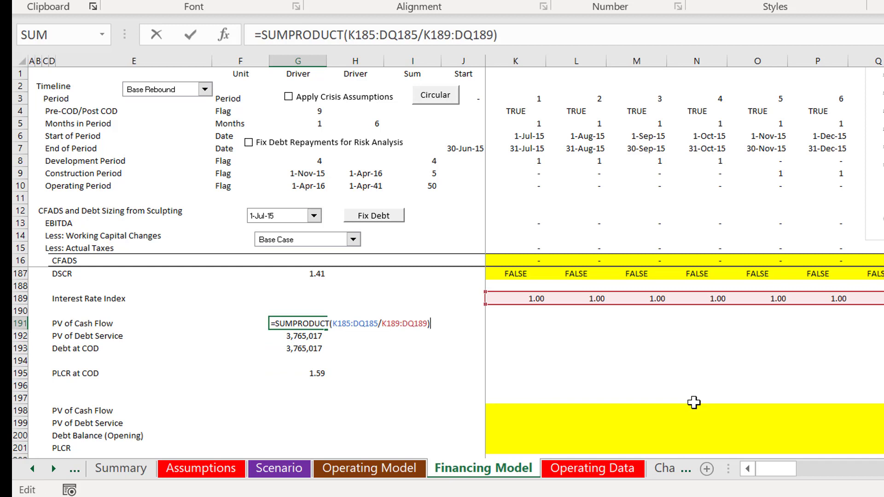
pyautogui.press('Escape')
# Start a SUMPRODUCT formula for the periodic PV of Cash Flow in K198, using the CFADS range K185:DQ185.
pyautogui.press('Down')
pyautogui.press('Down')
pyautogui.press('Down')
pyautogui.press('Down')
pyautogui.press('Down')
pyautogui.press('Down')
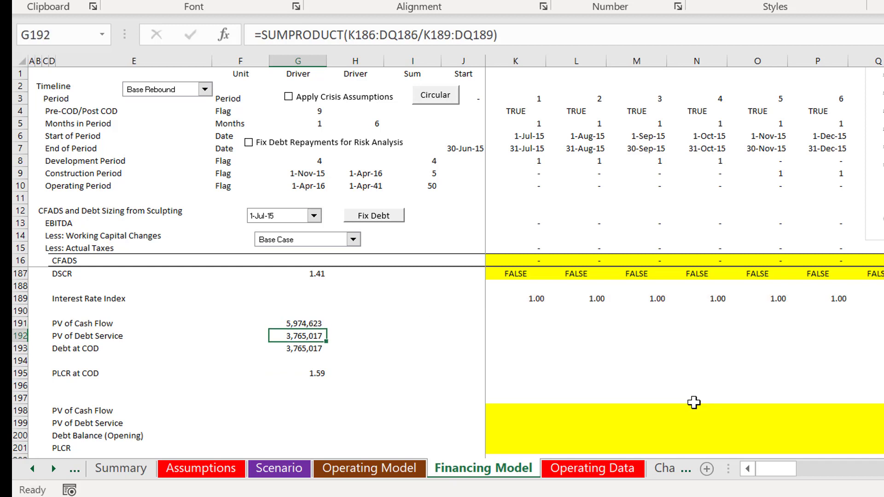
pyautogui.press('Down')
pyautogui.press('Right')
pyautogui.press('Right')
pyautogui.press('Right')
pyautogui.press('Right')
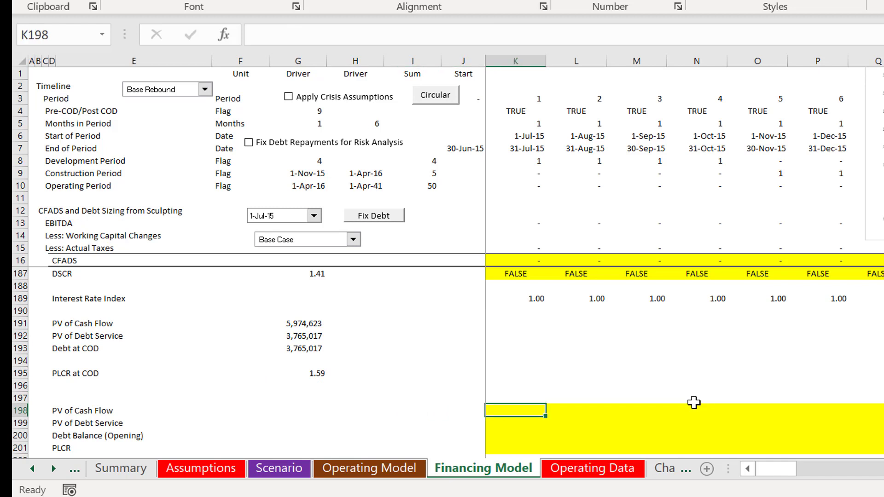
pyautogui.write('=')
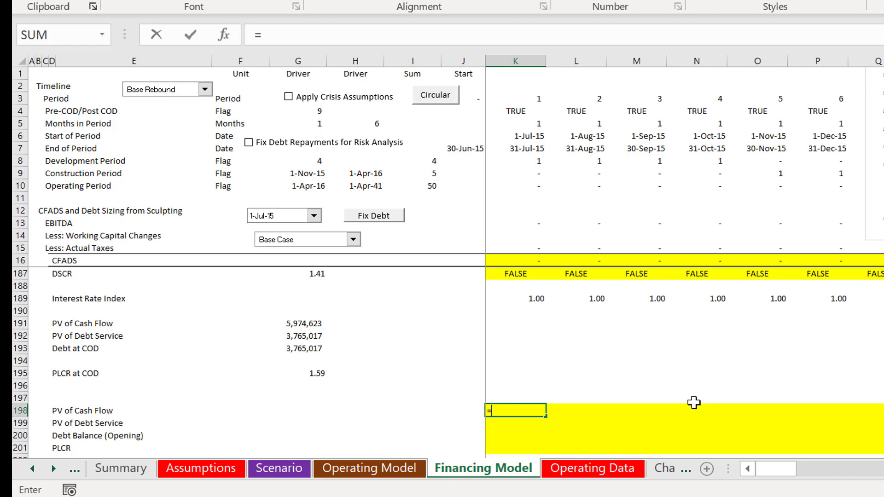
pyautogui.write('sum')
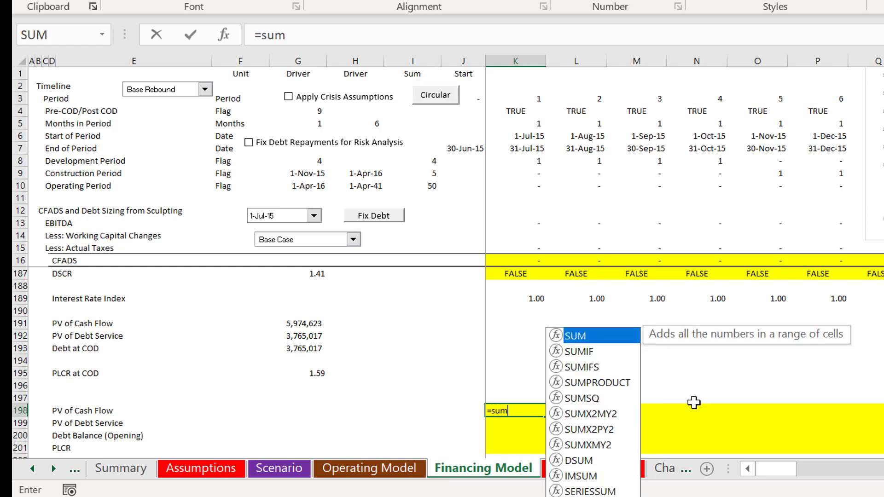
pyautogui.press('Down')
pyautogui.press('Down')
pyautogui.press('Down')
pyautogui.press('Tab')
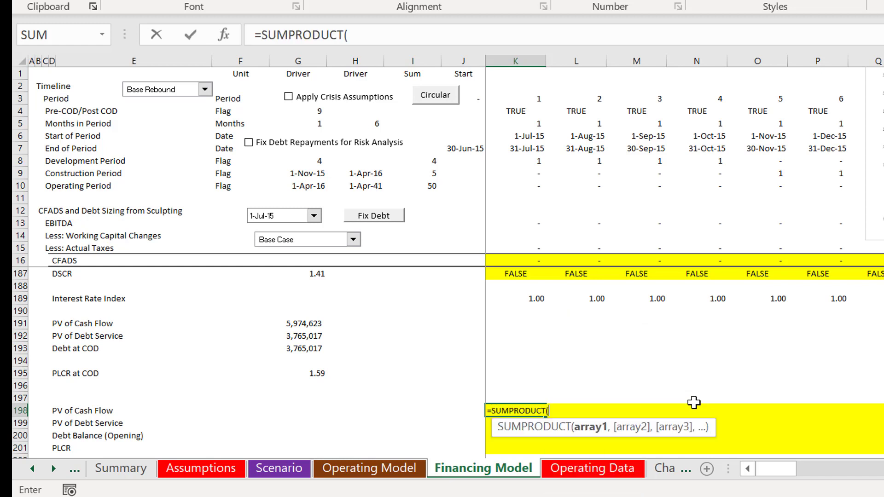
pyautogui.press('Up')
pyautogui.press('Up')
pyautogui.press('Up')
pyautogui.press('Up')
pyautogui.press('Up')
pyautogui.press('Up')
pyautogui.press('Up')
pyautogui.press('Up')
pyautogui.press('Up')
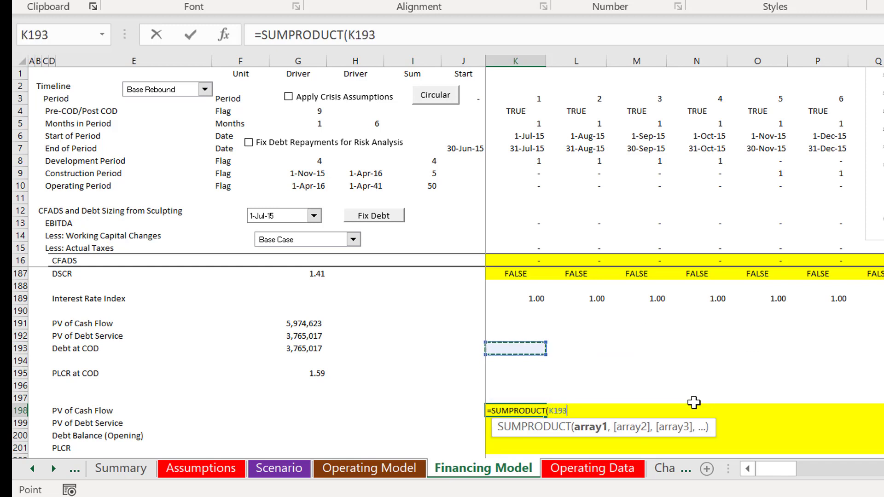
pyautogui.press('Up')
pyautogui.press('Up')
pyautogui.press('Up')
pyautogui.press('Up')
pyautogui.press('Up')
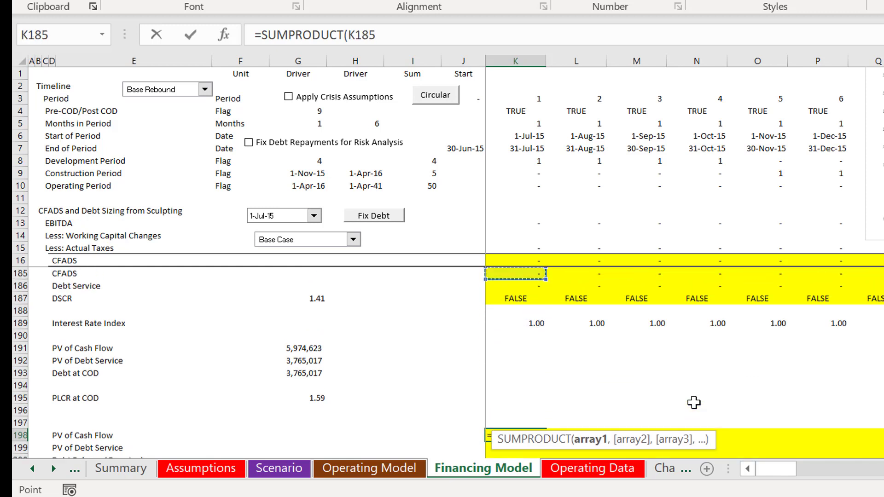
pyautogui.press('Down')
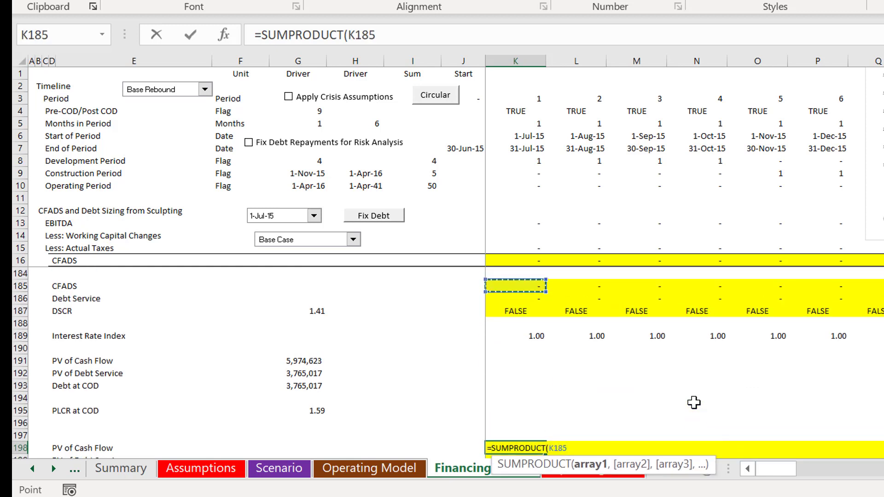
pyautogui.hotkey('ctrl', 'shift', 'Right')
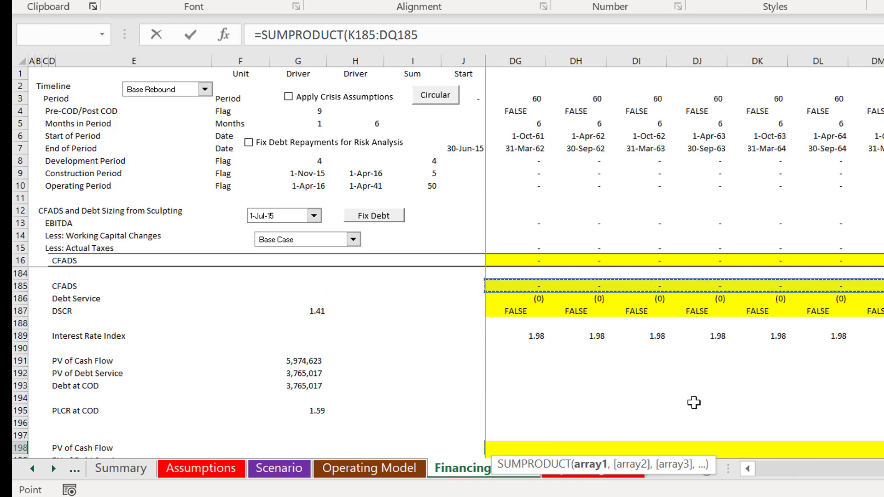
# Divide the CFADS range by the Interest Rate Index range K189:DQ189 and complete the SUMPRODUCT formula in K198.
pyautogui.write('/')
pyautogui.press('Right')
pyautogui.press('Right')
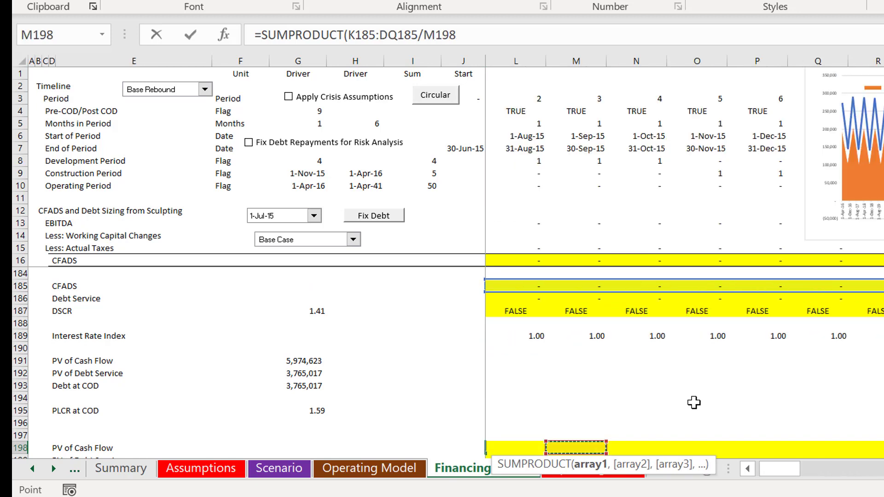
pyautogui.press('Up')
pyautogui.press('Up')
pyautogui.press('Up')
pyautogui.press('Up')
pyautogui.press('Up')
pyautogui.press('Up')
pyautogui.press('Up')
pyautogui.press('Up')
pyautogui.press('Left')
pyautogui.press('Left')
pyautogui.press('Left')
pyautogui.press('Left')
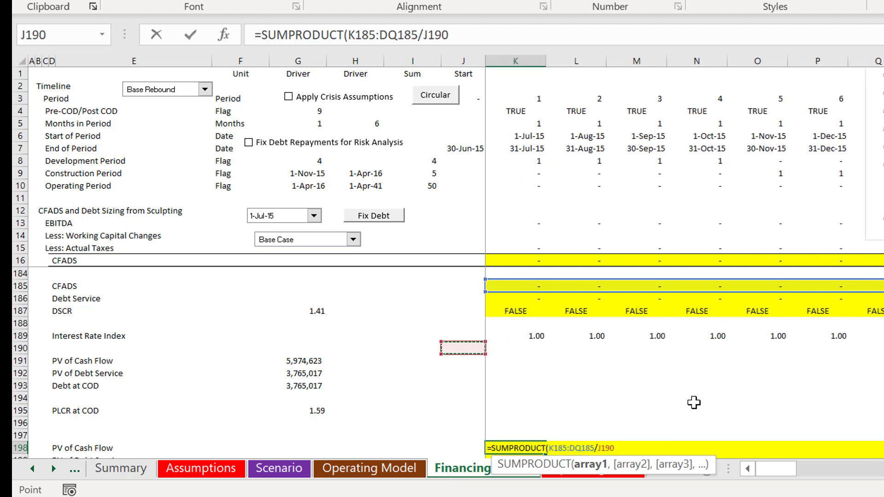
pyautogui.press('Right')
pyautogui.press('Right')
pyautogui.press('Up')
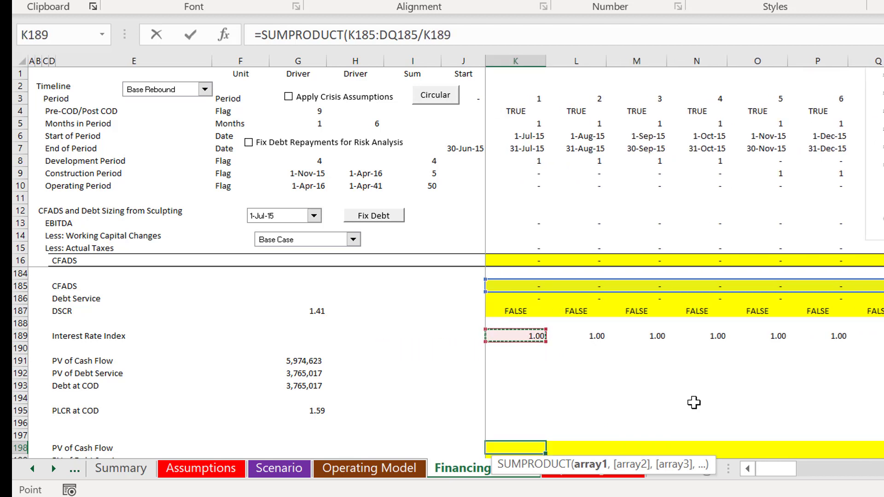
pyautogui.hotkey('ctrl', 'shift', 'Right')
pyautogui.press('Return')
pyautogui.press('Up')
pyautogui.press('Left')
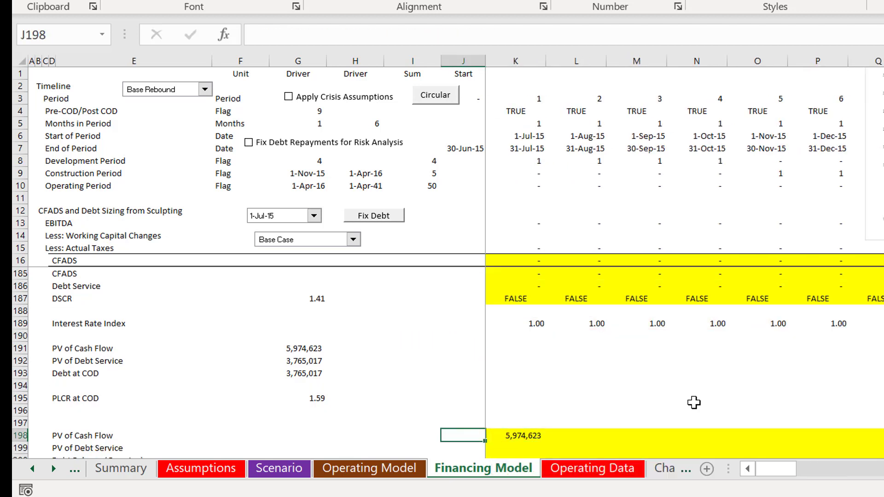
# Anchor the end columns in K198 as =SUMPRODUCT(K185:$DQ185/K189:$DQ189) and copy the formula across all periods of row 198.
pyautogui.press('Right')
pyautogui.press('F2')
pyautogui.press('Left')
pyautogui.press('Left')
pyautogui.press('Left')
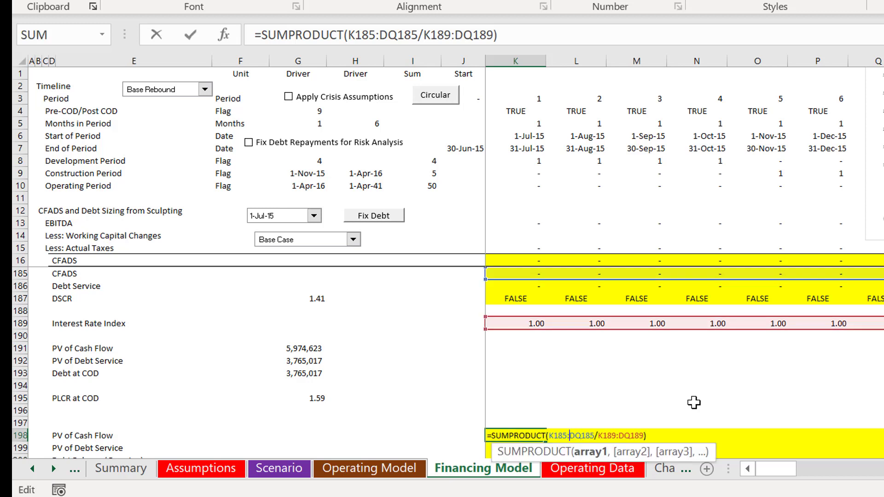
pyautogui.write('$')
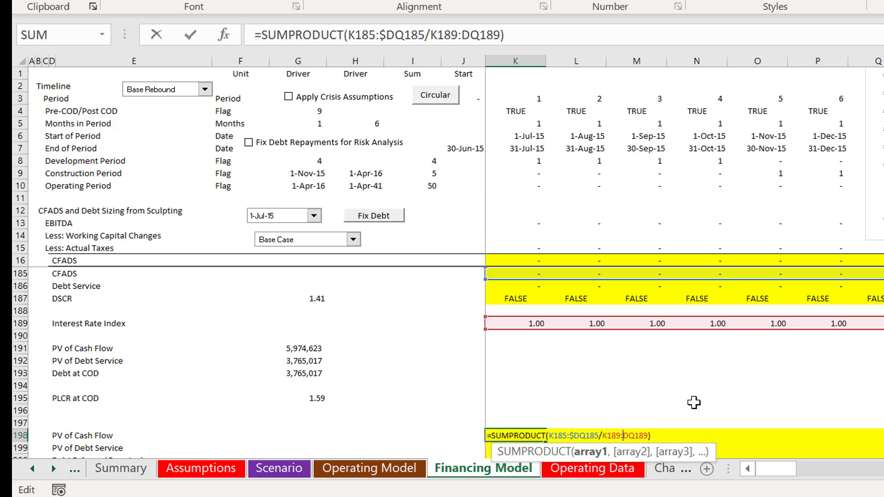
pyautogui.write('$')
pyautogui.press('Return')
pyautogui.press('Up')
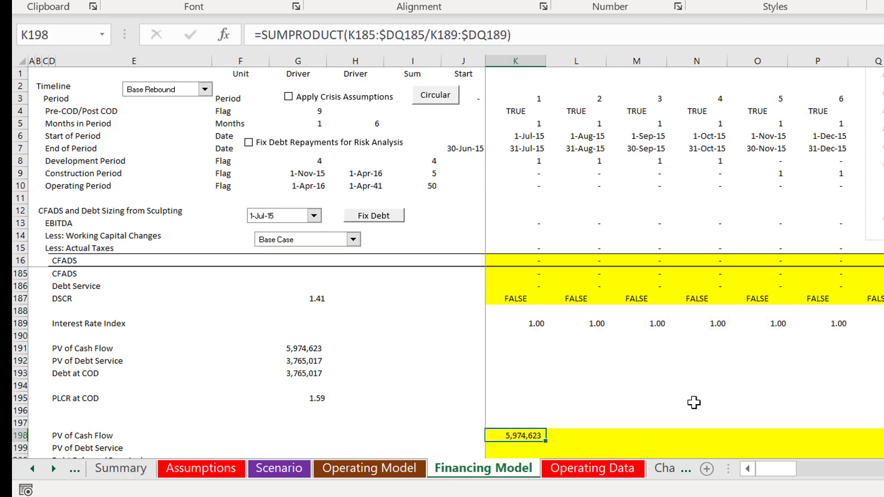
pyautogui.hotkey('ctrl', 'shift', 'r')
# Examine how the PV of Cash Flow in row 198 develops across the construction and operating periods.
pyautogui.press('Right')
pyautogui.press('Right')
pyautogui.press('Right')
pyautogui.press('Right')
pyautogui.press('Right')
pyautogui.press('Right')
pyautogui.press('Right')
pyautogui.press('Right')
pyautogui.press('Right')
pyautogui.press('Right')
pyautogui.press('Right')
pyautogui.press('Right')
pyautogui.press('Right')
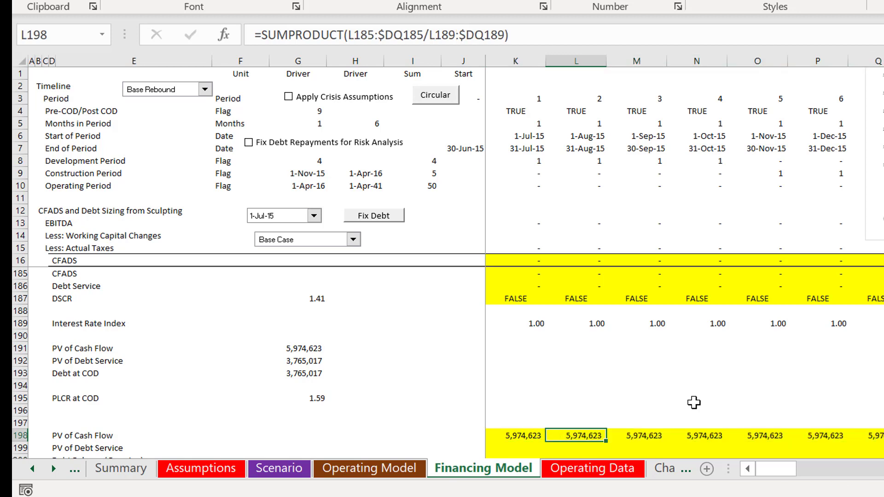
pyautogui.press('Right')
pyautogui.press('Right')
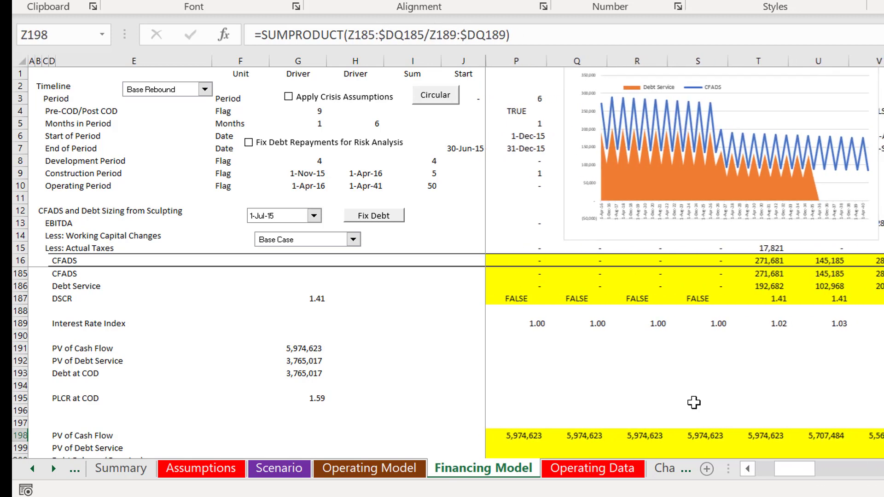
pyautogui.press('Left')
pyautogui.press('Left')
pyautogui.press('Left')
pyautogui.press('Left')
pyautogui.press('Left')
pyautogui.press('Right')
pyautogui.press('Right')
pyautogui.press('Right')
pyautogui.press('Right')
pyautogui.press('Right')
pyautogui.press('Right')
pyautogui.press('Right')
pyautogui.press('Right')
pyautogui.press('Right')
pyautogui.press('Right')
pyautogui.press('Right')
pyautogui.press('Right')
pyautogui.press('Right')
pyautogui.press('Right')
pyautogui.press('Right')
pyautogui.press('Right')
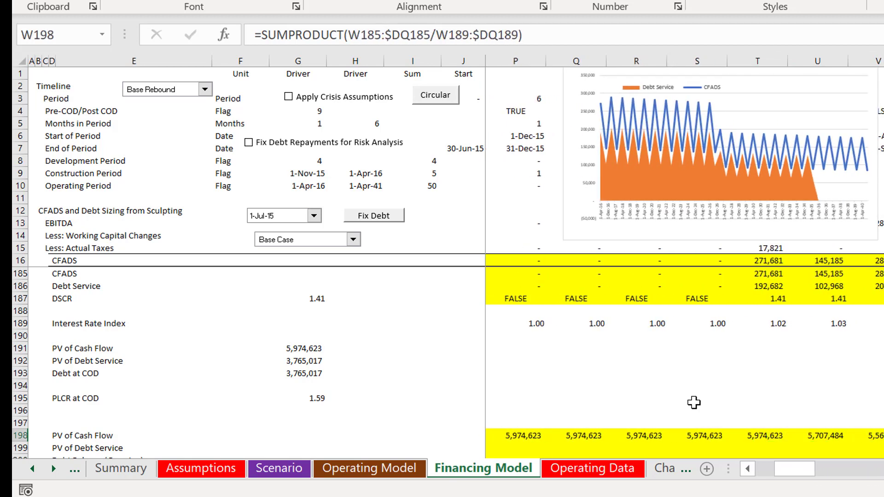
pyautogui.press('Left')
pyautogui.press('Left')
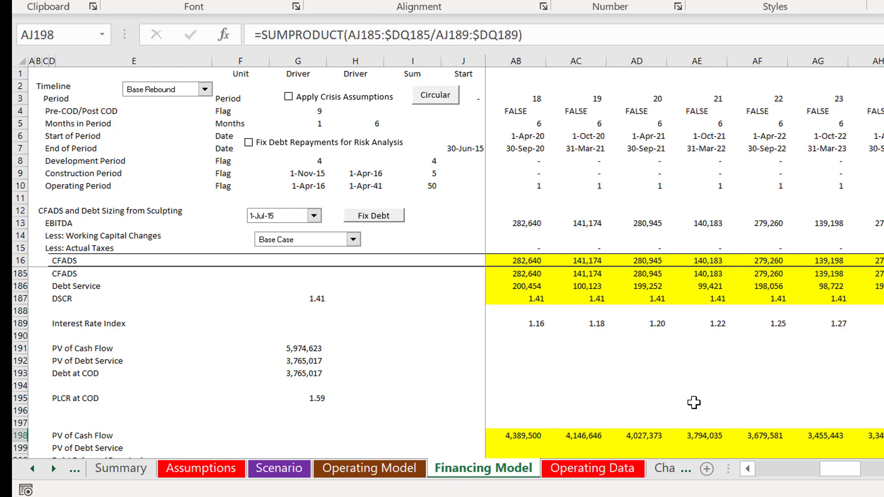
# Link Debt Balance (Opening) in K200 to the Debt Balance section's opening balance with =K115.
pyautogui.hotkey('ctrl', 'Left')
pyautogui.press('Left')
pyautogui.press('Left')
pyautogui.press('Down')
pyautogui.press('Down')
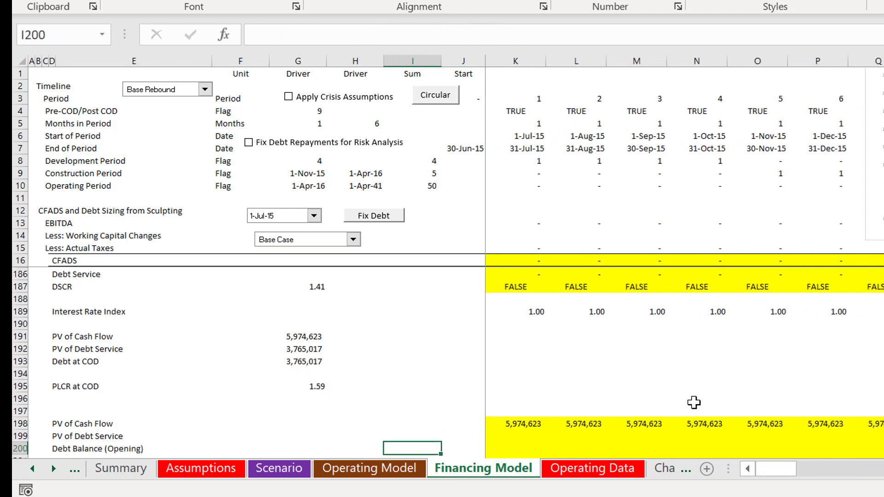
pyautogui.press('Up')
pyautogui.press('Right')
pyautogui.press('Down')
pyautogui.press('Right')
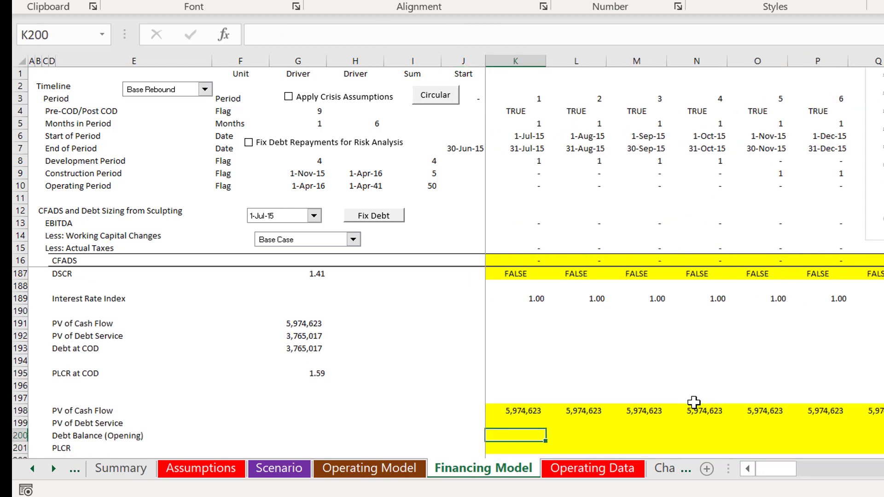
pyautogui.write('=')
pyautogui.press('pageup')
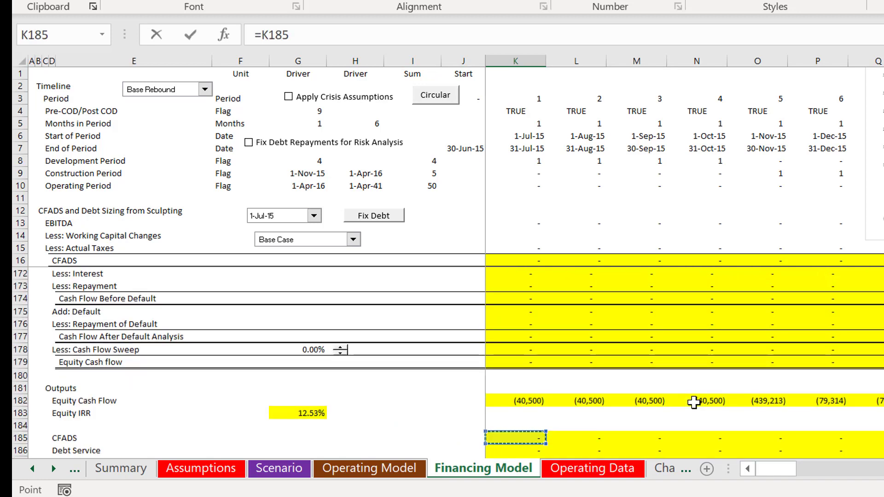
pyautogui.press('pageup')
pyautogui.press('pageup')
pyautogui.press('pageup')
pyautogui.press('pageup')
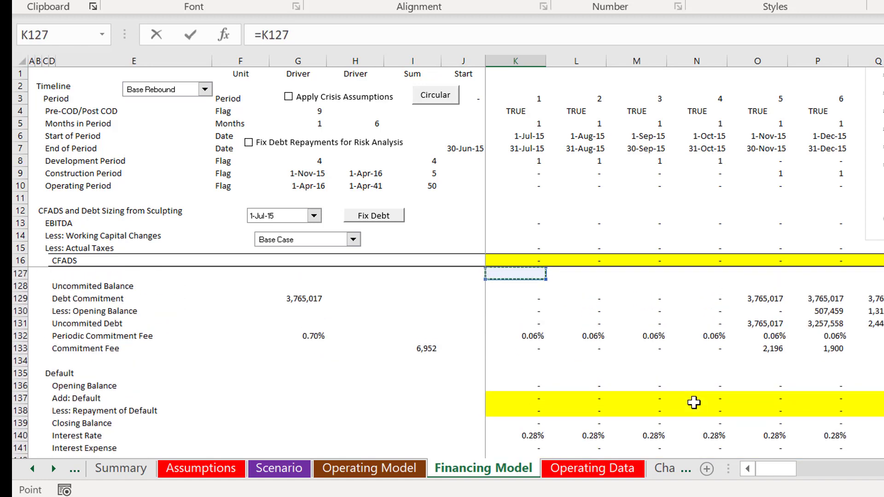
pyautogui.press('pageup')
pyautogui.press('Down')
pyautogui.press('Down')
pyautogui.press('Down')
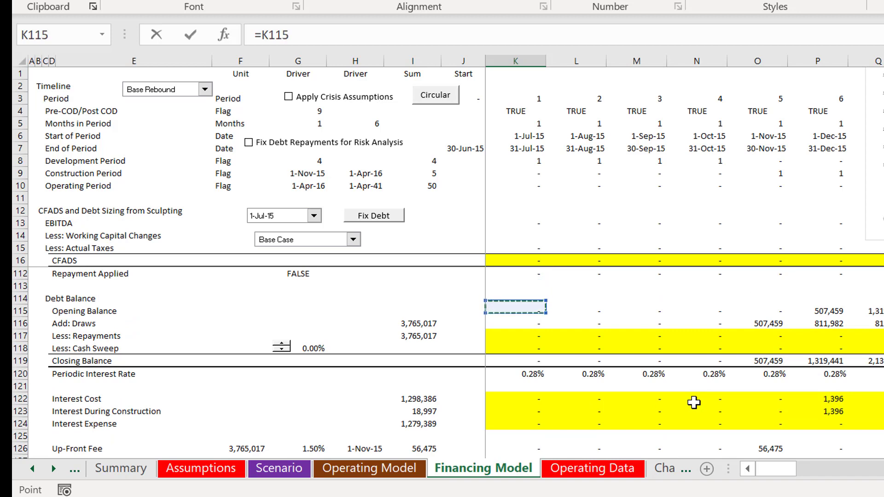
pyautogui.press('Return')
pyautogui.press('Up')
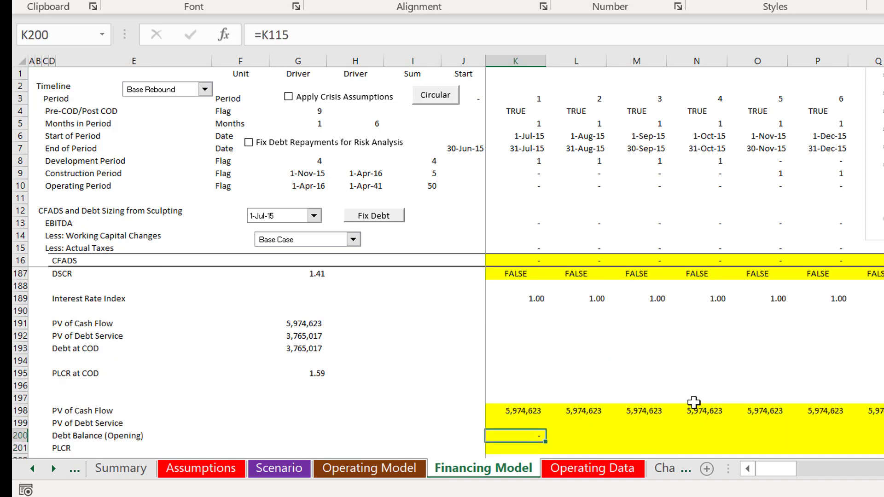
# Copy the Debt Balance (Opening) link from K200 across all periods of the row.
pyautogui.hotkey('ctrl', 'shift', 'Right')
pyautogui.hotkey('ctrl', 'r')
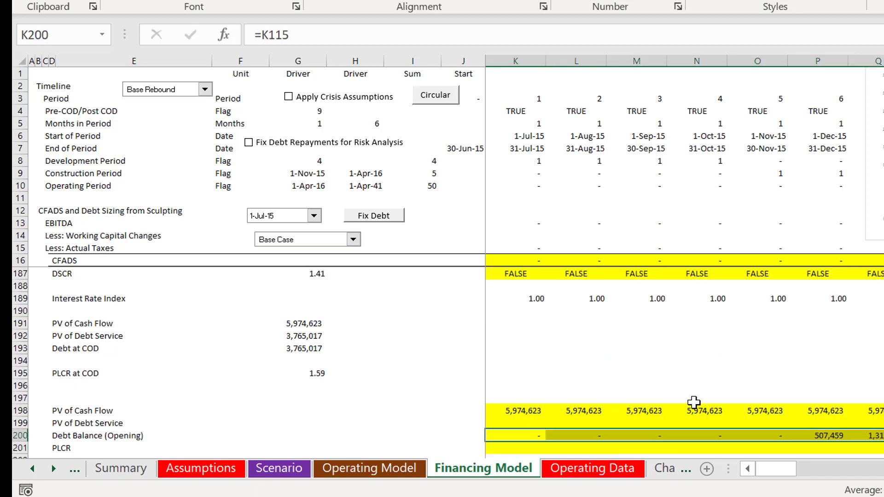
pyautogui.hotkey('ctrl', 'shift', 'Left')
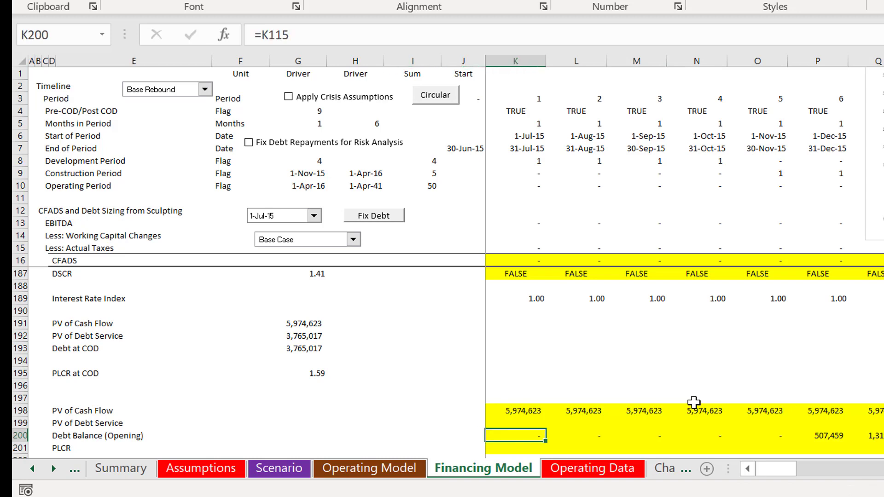
# Examine how the opening debt balance in row 200 develops across the construction and operating periods.
pyautogui.press('Right')
pyautogui.press('Right')
pyautogui.press('Right')
pyautogui.press('Right')
pyautogui.press('Right')
pyautogui.press('Right')
pyautogui.press('Right')
pyautogui.press('Right')
pyautogui.press('Right')
pyautogui.press('Right')
pyautogui.press('Right')
pyautogui.press('Right')
pyautogui.press('Right')
pyautogui.press('Right')
pyautogui.press('Right')
pyautogui.press('Right')
pyautogui.press('Right')
pyautogui.press('Right')
pyautogui.press('Right')
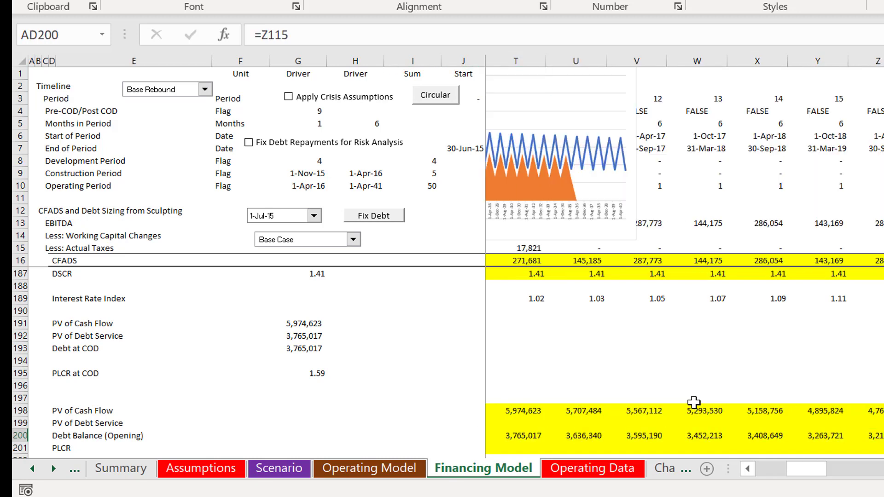
pyautogui.press('Right')
pyautogui.press('Right')
pyautogui.press('Right')
pyautogui.press('Right')
pyautogui.press('Right')
pyautogui.press('Right')
pyautogui.press('Right')
pyautogui.press('Right')
pyautogui.press('Right')
pyautogui.press('Right')
pyautogui.press('Right')
pyautogui.press('Right')
pyautogui.press('Right')
pyautogui.press('Right')
pyautogui.press('Right')
pyautogui.press('Right')
pyautogui.press('Right')
pyautogui.press('Right')
pyautogui.press('Right')
pyautogui.press('Right')
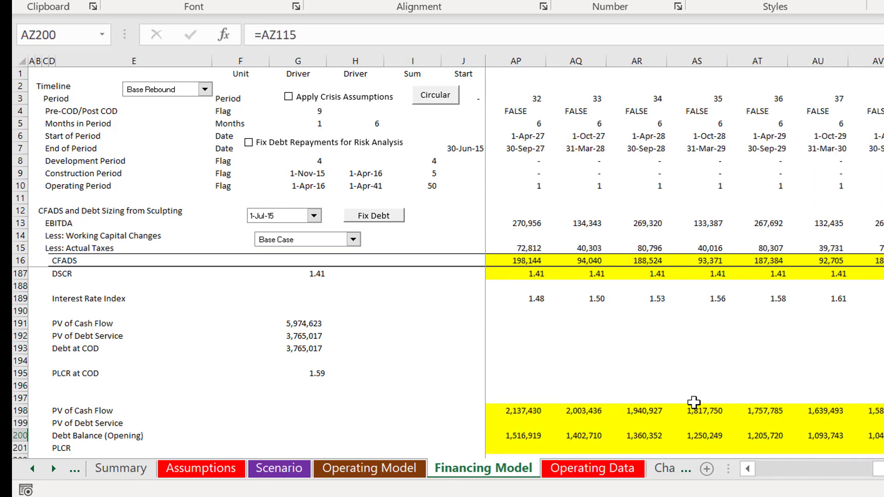
pyautogui.press('Left')
pyautogui.press('Left')
pyautogui.press('Left')
pyautogui.press('Left')
pyautogui.press('Left')
pyautogui.press('Left')
pyautogui.press('Left')
pyautogui.press('Left')
pyautogui.press('Left')
pyautogui.press('Left')
pyautogui.press('Left')
pyautogui.press('Left')
pyautogui.press('Left')
pyautogui.press('Left')
pyautogui.press('Left')
pyautogui.press('Left')
pyautogui.press('Left')
pyautogui.press('Left')
pyautogui.press('Left')
pyautogui.press('Left')
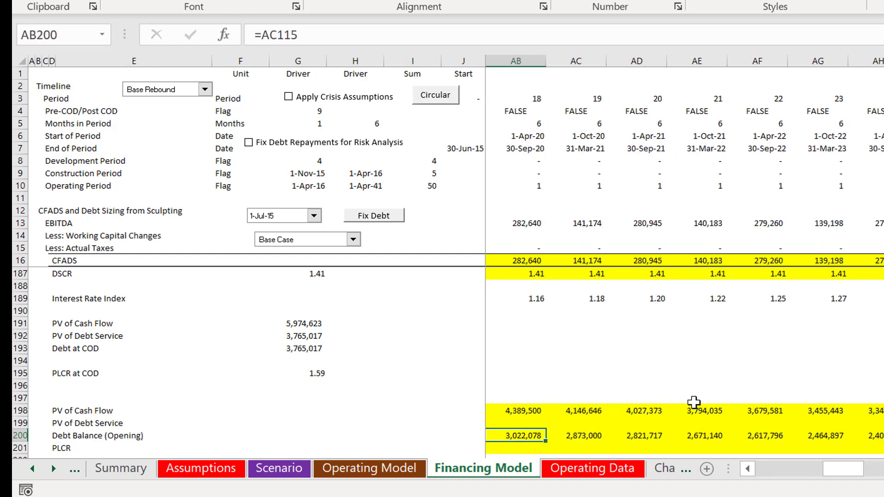
pyautogui.press('Left')
pyautogui.press('Left')
pyautogui.press('Left')
pyautogui.press('Left')
pyautogui.press('Left')
pyautogui.press('Left')
pyautogui.press('Left')
pyautogui.press('Left')
pyautogui.press('Left')
pyautogui.press('Left')
pyautogui.press('Left')
pyautogui.press('Left')
pyautogui.press('Left')
pyautogui.press('Left')
pyautogui.press('Left')
pyautogui.press('Left')
pyautogui.press('Left')
pyautogui.press('Left')
# Start a SUMPRODUCT formula for PV of Debt Service in K199 over the Debt Service range K186:DQ186.
pyautogui.press('Right')
pyautogui.press('Right')
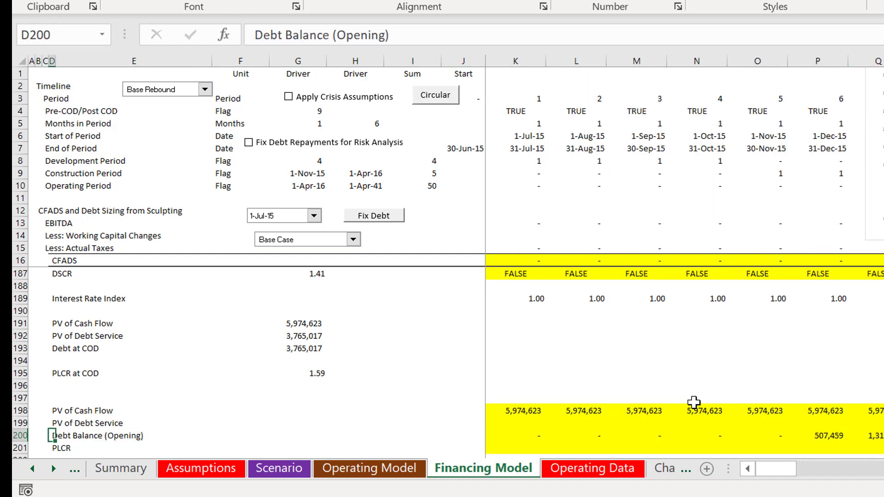
pyautogui.press('Up')
pyautogui.press('Right')
pyautogui.press('Right')
pyautogui.press('Right')
pyautogui.press('Right')
pyautogui.press('Right')
pyautogui.press('Right')
pyautogui.press('Right')
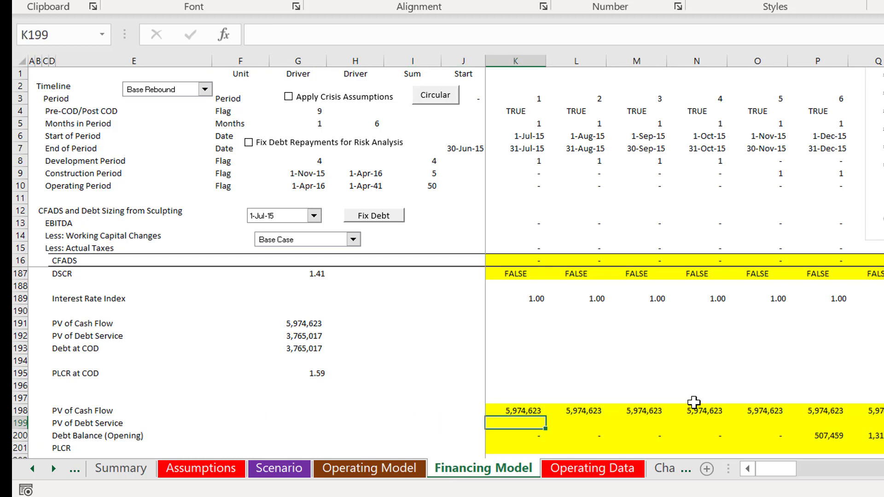
pyautogui.write('=')
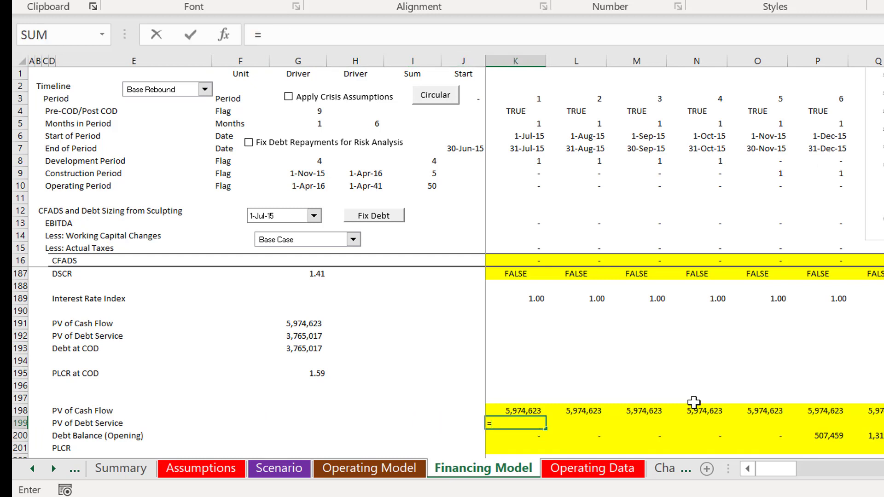
pyautogui.write('sum')
pyautogui.press('Down')
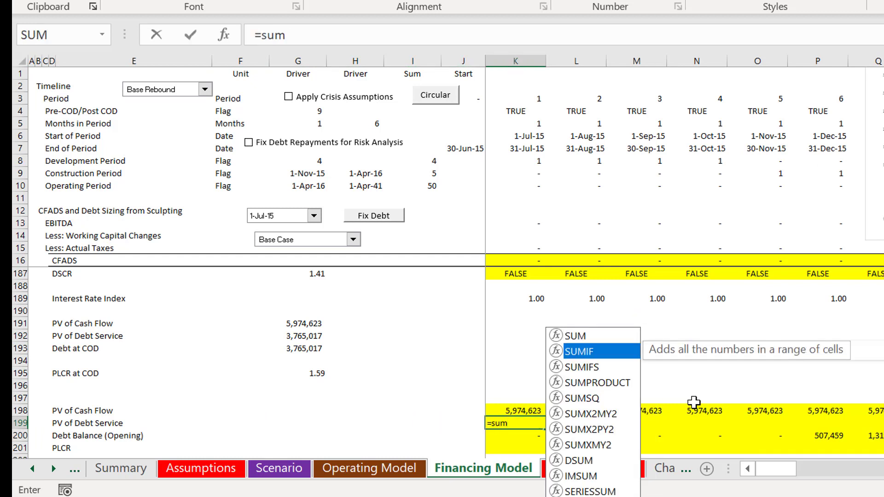
pyautogui.press('Down')
pyautogui.press('Down')
pyautogui.press('Tab')
pyautogui.press('Up')
pyautogui.press('Up')
pyautogui.press('Up')
pyautogui.press('Up')
pyautogui.press('Up')
pyautogui.press('Up')
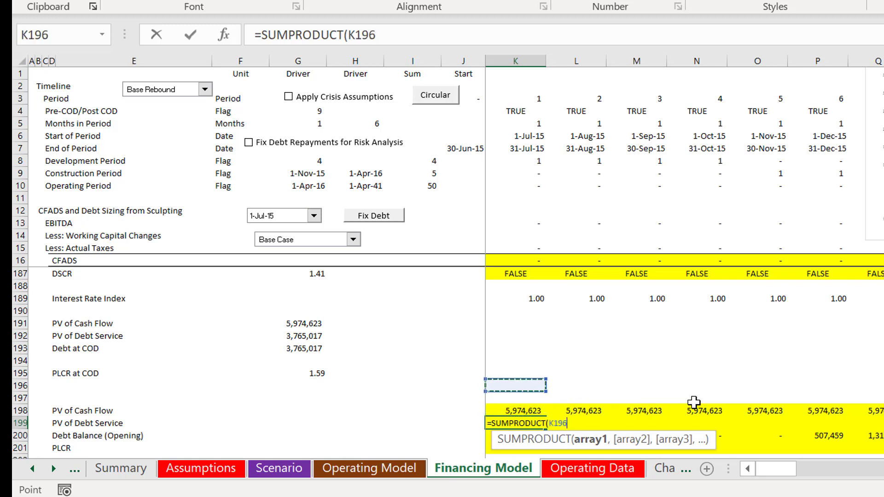
pyautogui.press('Up')
pyautogui.press('Up')
pyautogui.press('Up')
pyautogui.press('Up')
pyautogui.press('Up')
pyautogui.press('Up')
pyautogui.press('Up')
pyautogui.press('Up')
pyautogui.press('Up')
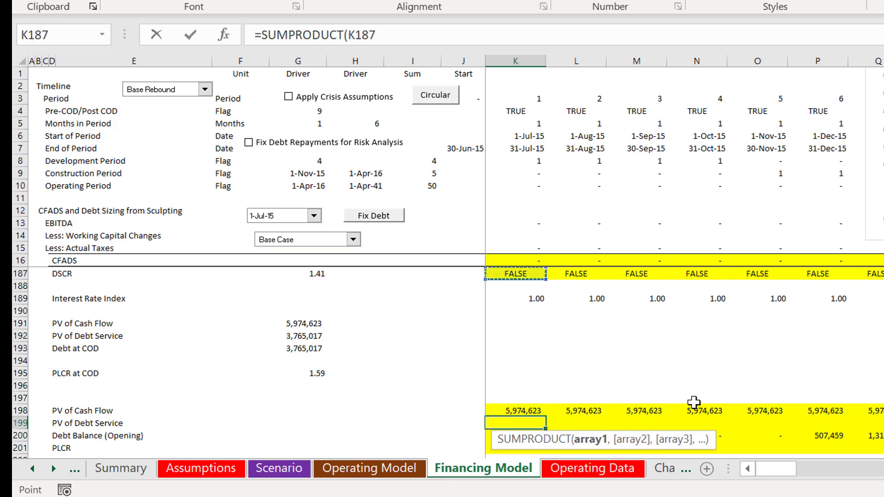
pyautogui.press('Down')
pyautogui.press('Down')
pyautogui.press('Down')
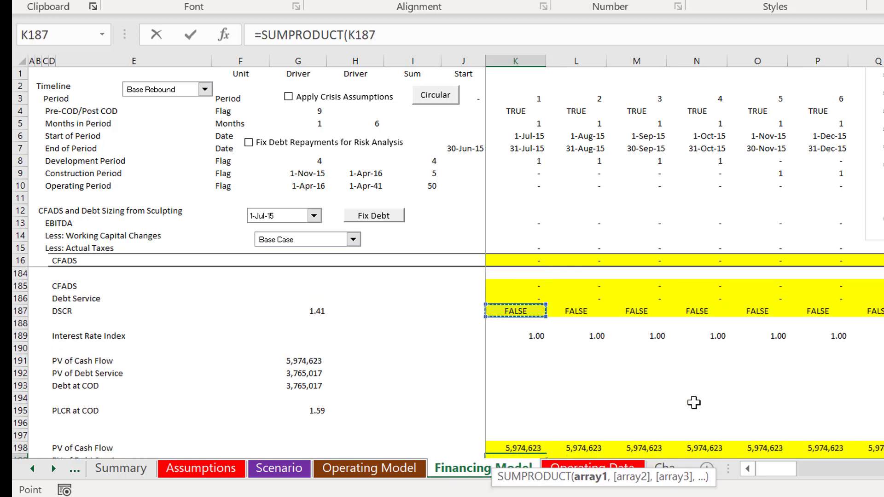
pyautogui.press('Up')
pyautogui.hotkey('ctrl', 'shift', 'Right')
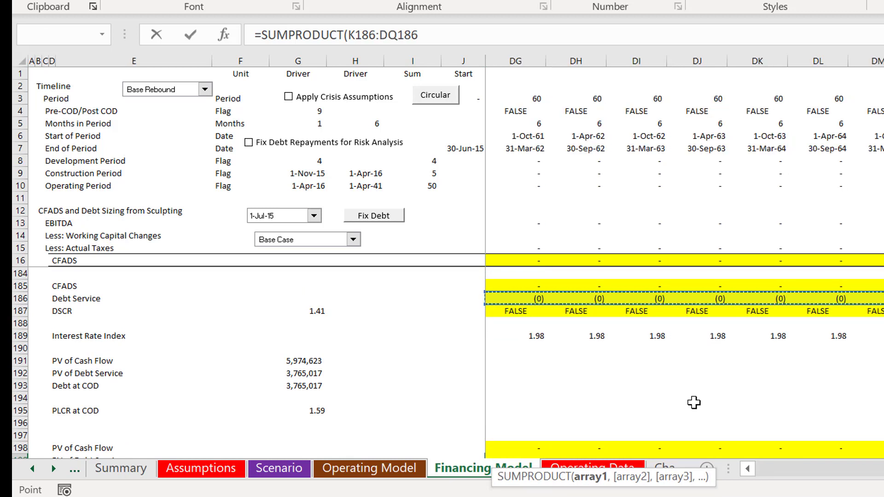
# Divide by the Interest Rate Index range K189:DQ189 and enter the K199 formula as =SUMPRODUCT(K186:DQ186/K189:DQ189).
pyautogui.write('/')
pyautogui.press('Right')
pyautogui.press('Right')
pyautogui.press('Up')
pyautogui.press('Left')
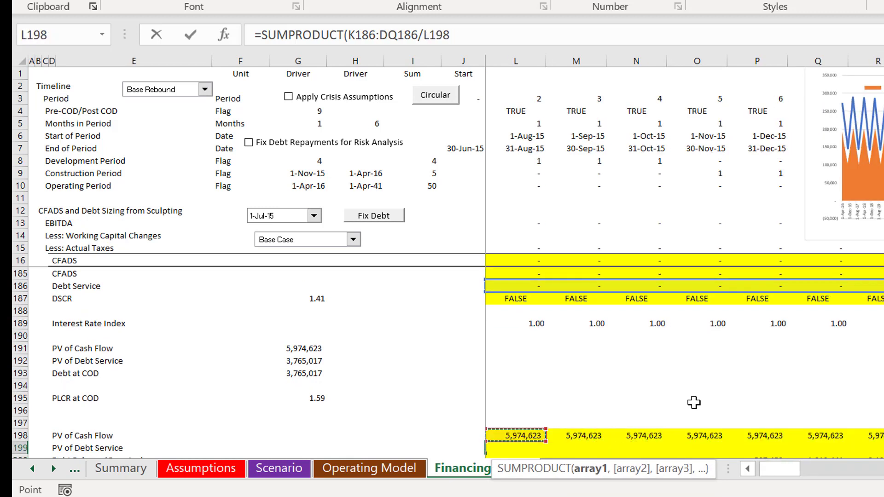
pyautogui.press('Left')
pyautogui.press('Left')
pyautogui.press('Up')
pyautogui.press('Up')
pyautogui.press('Up')
pyautogui.press('Up')
pyautogui.press('Up')
pyautogui.press('Up')
pyautogui.press('Up')
pyautogui.press('Up')
pyautogui.press('Up')
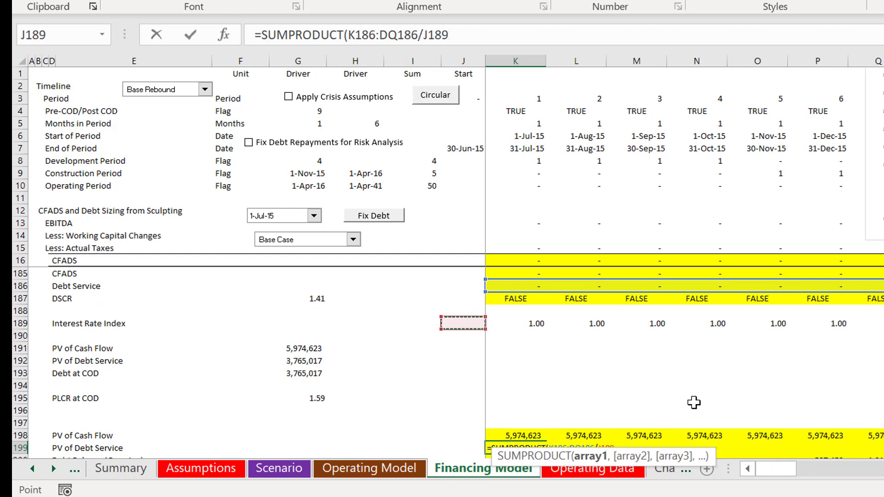
pyautogui.press('Right')
pyautogui.hotkey('ctrl', 'shift', 'Right')
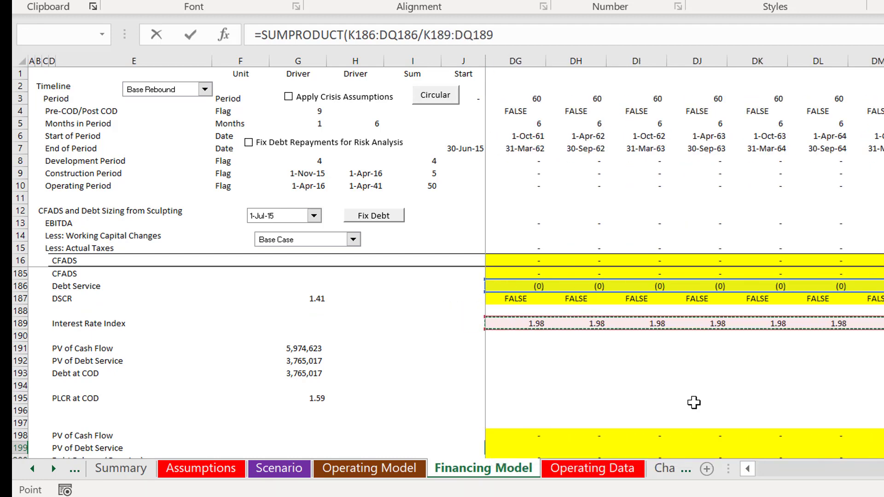
pyautogui.press('Return')
# Anchor the end columns in K199 as =SUMPRODUCT(K186:$DQ186/K189:$DQ189) and copy the formula across all periods of row 199.
pyautogui.press('Down')
pyautogui.press('Up')
pyautogui.press('Left')
pyautogui.press('Right')
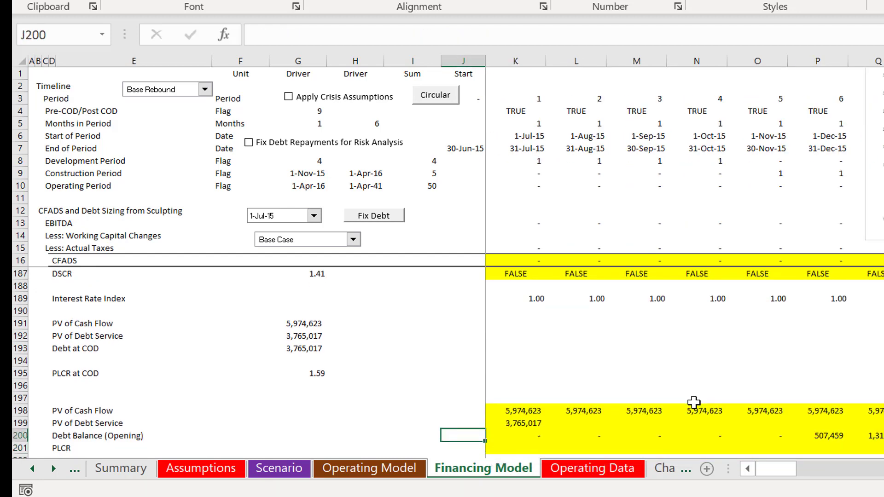
pyautogui.press('Up')
pyautogui.press('F2')
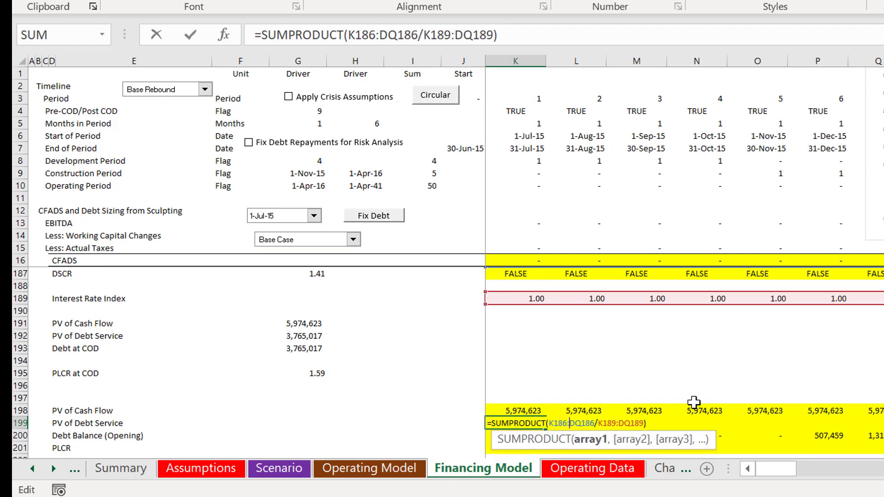
pyautogui.write('$')
pyautogui.press('Right')
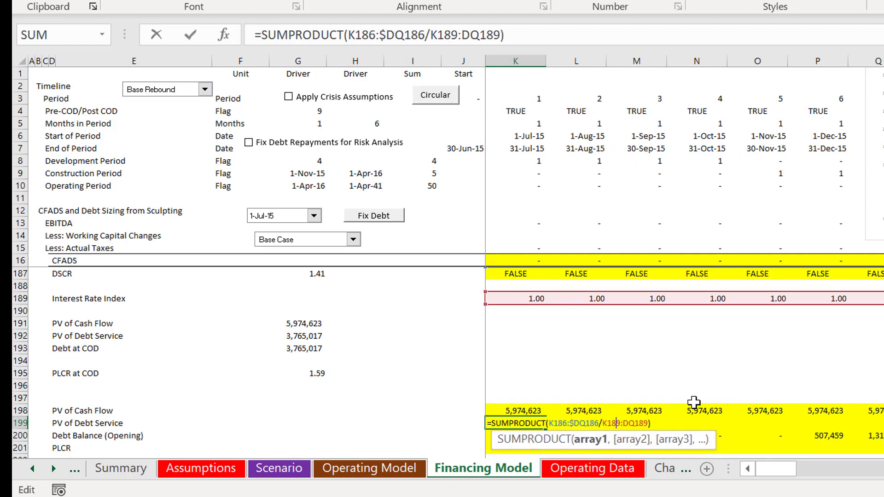
pyautogui.press('Return')
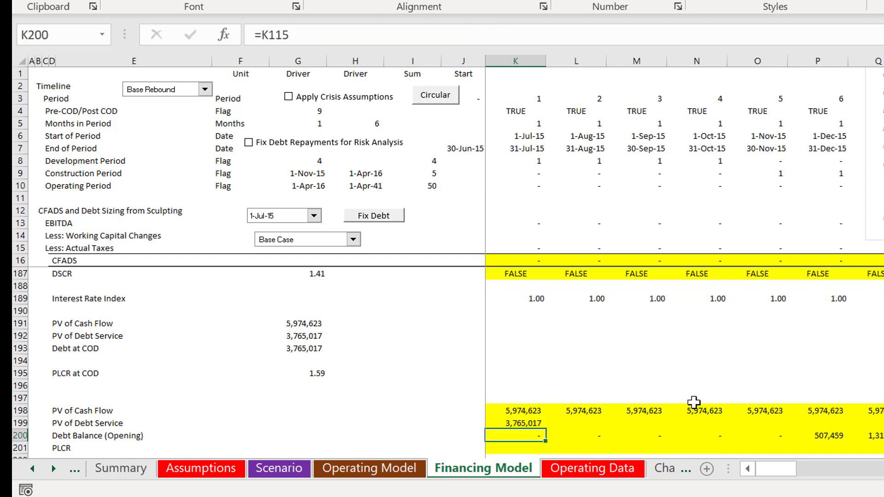
pyautogui.press('Up')
pyautogui.hotkey('ctrl', 'shift', 'Right')
pyautogui.hotkey('ctrl', 'r')
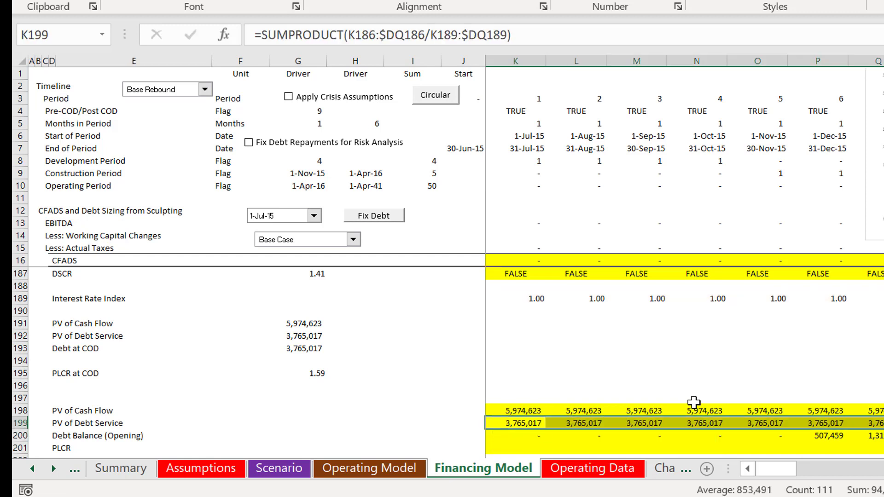
# Examine the PV of Debt Service results and formulas in row 199 across the construction and operating periods.
pyautogui.press('Right')
pyautogui.press('Right')
pyautogui.press('Right')
pyautogui.press('Right')
pyautogui.press('Right')
pyautogui.press('Right')
pyautogui.press('Right')
pyautogui.press('Right')
pyautogui.press('Right')
pyautogui.press('Right')
pyautogui.press('Right')
pyautogui.press('Right')
pyautogui.press('Right')
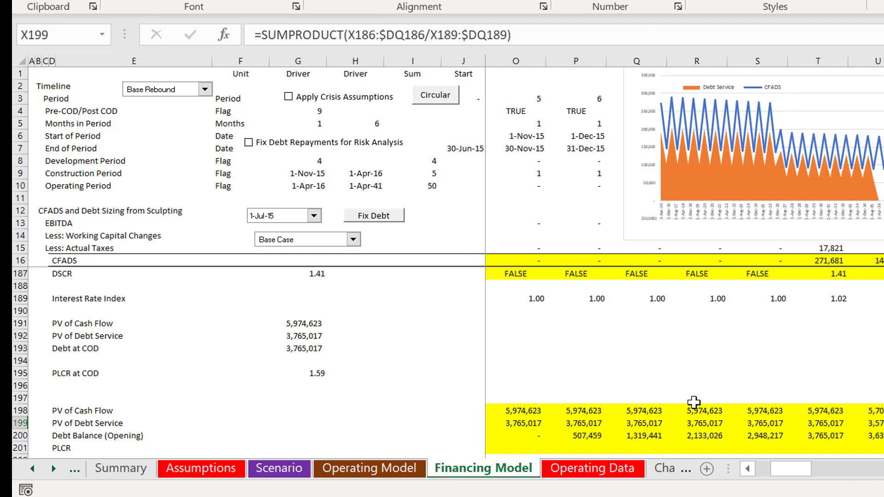
pyautogui.press('Left')
pyautogui.press('Left')
pyautogui.press('Left')
pyautogui.press('Left')
pyautogui.press('Left')
pyautogui.press('Left')
pyautogui.press('Left')
pyautogui.press('Left')
pyautogui.press('Left')
pyautogui.press('Left')
pyautogui.press('Left')
pyautogui.press('Left')
pyautogui.press('Right')
pyautogui.press('Right')
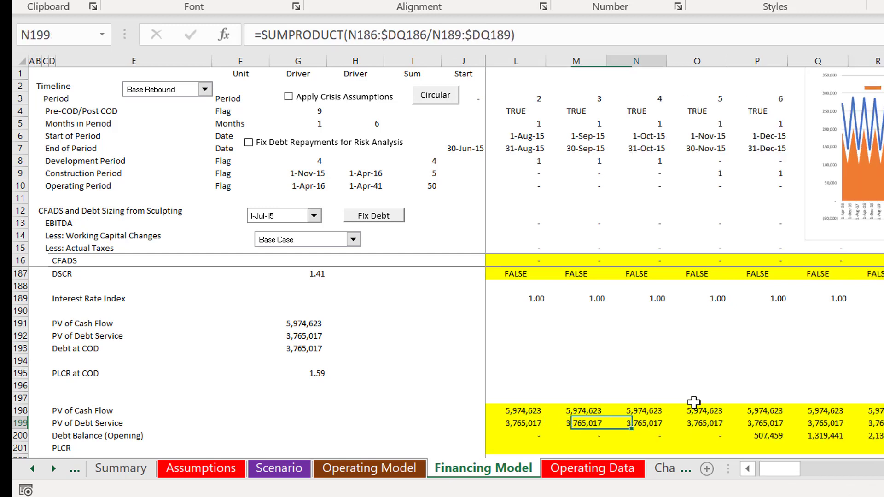
pyautogui.press('Right')
pyautogui.press('Right')
pyautogui.press('Right')
pyautogui.press('Right')
pyautogui.press('Right')
pyautogui.press('Right')
pyautogui.press('Right')
pyautogui.press('Right')
pyautogui.press('Right')
pyautogui.press('Right')
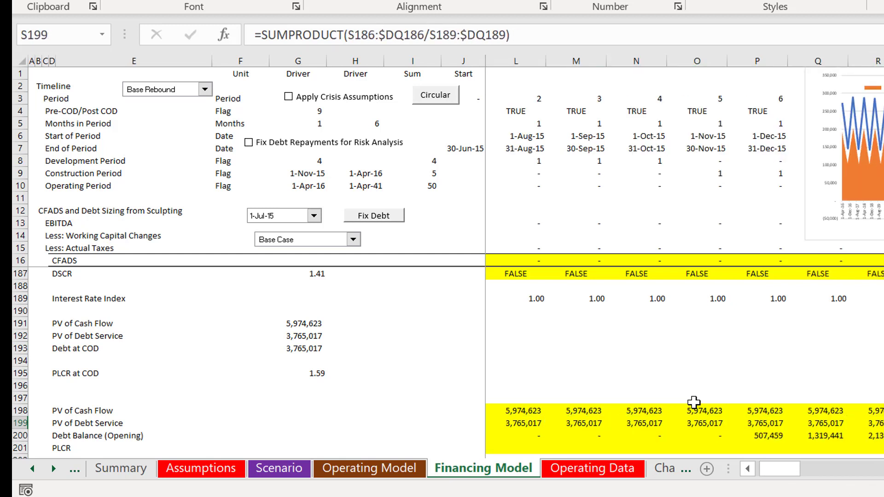
pyautogui.press('Right')
pyautogui.press('Left')
pyautogui.press('Left')
pyautogui.press('Left')
pyautogui.press('Left')
pyautogui.press('Left')
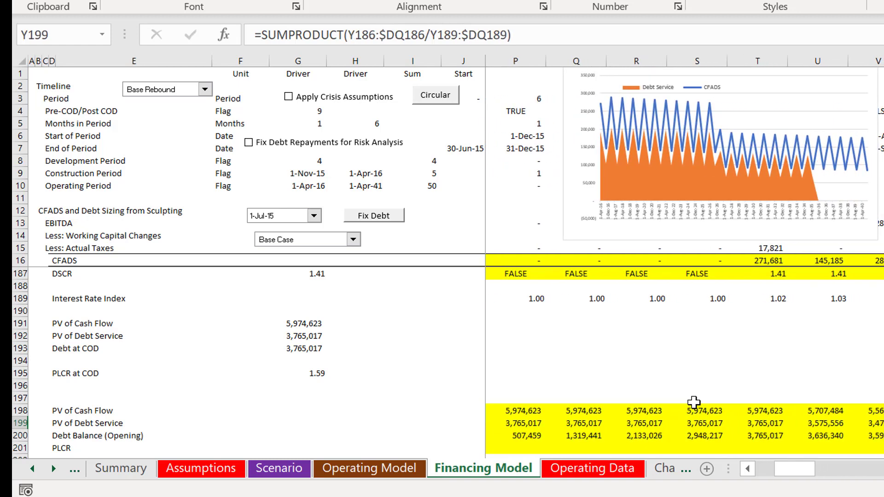
# Compare the PV of Debt Service in row 199 with the opening debt balance in row 200 for columns T and U.
pyautogui.press('Down')
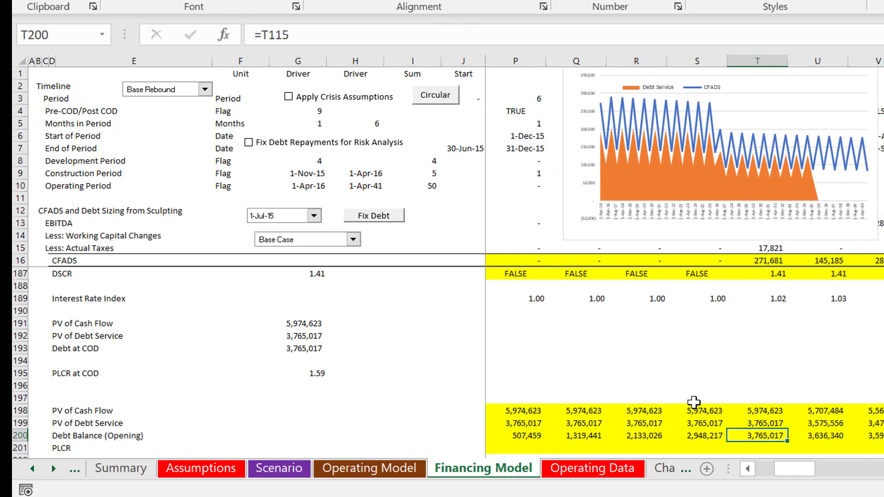
pyautogui.press('Up')
pyautogui.press('Down')
pyautogui.press('Up')
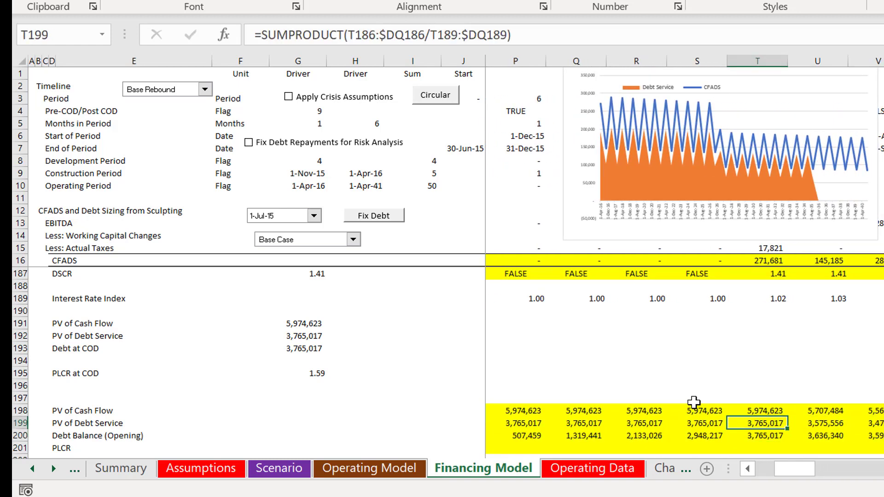
pyautogui.press('Down')
pyautogui.press('Up')
pyautogui.press('Down')
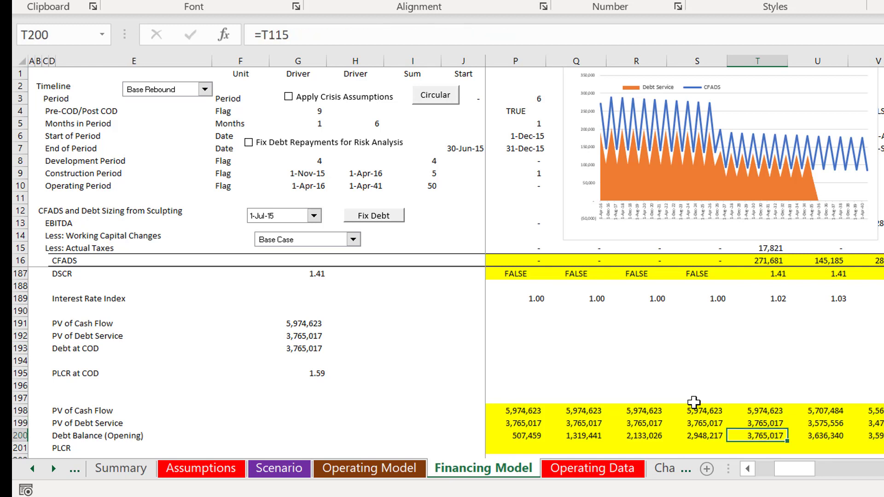
pyautogui.press('Up')
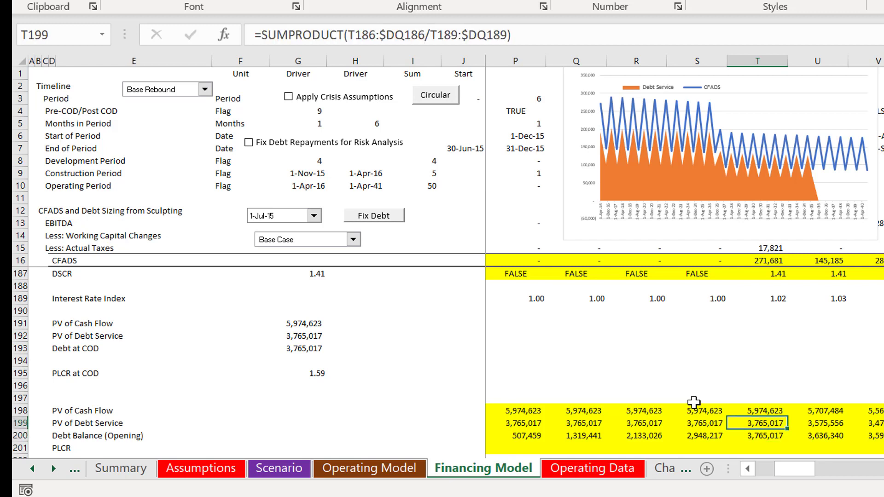
pyautogui.press('Down')
pyautogui.press('Up')
pyautogui.press('Right')
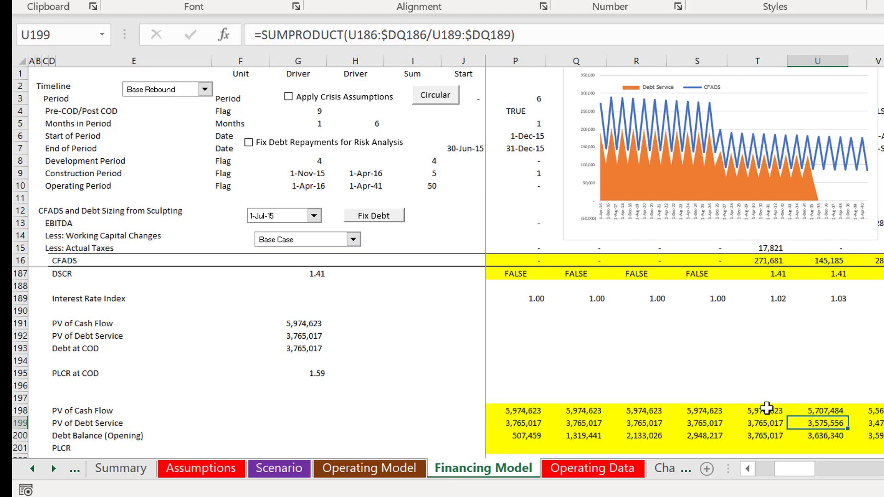
pyautogui.press('Down')
pyautogui.press('Up')
# Multiply the K199 formula by the prior-period index as =SUMPRODUCT(K186:$DQ186/K189:$DQ189)*J189 and copy it across row 199.
pyautogui.press('Left')
pyautogui.press('Left')
pyautogui.press('Left')
pyautogui.press('Left')
pyautogui.press('Left')
pyautogui.press('Left')
pyautogui.press('Left')
pyautogui.press('Left')
pyautogui.press('Left')
pyautogui.press('Left')
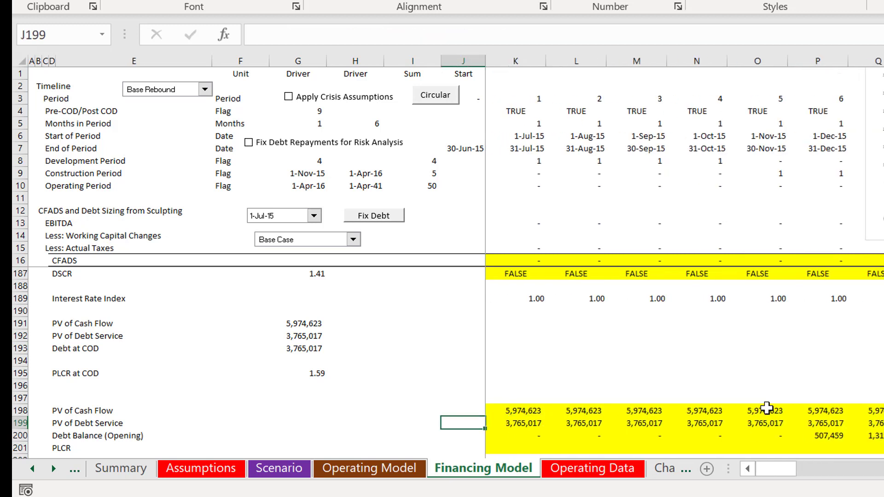
pyautogui.press('F2')
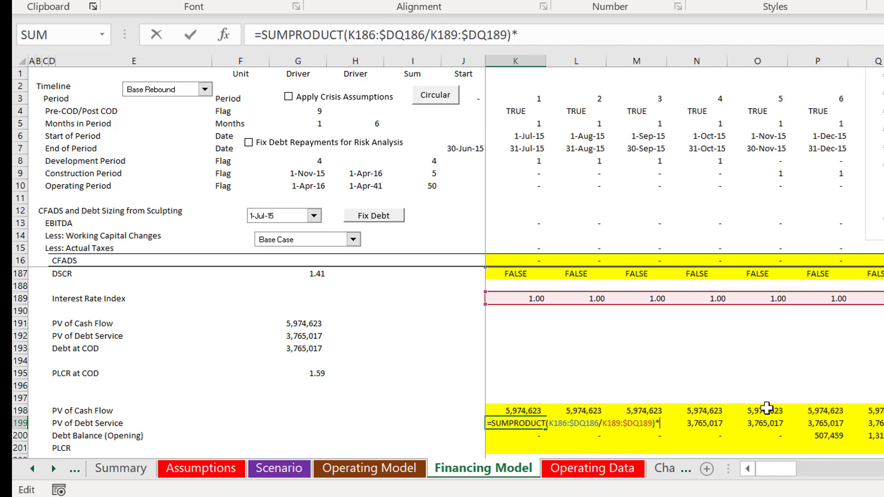
pyautogui.write('*')
pyautogui.click(465, 305)
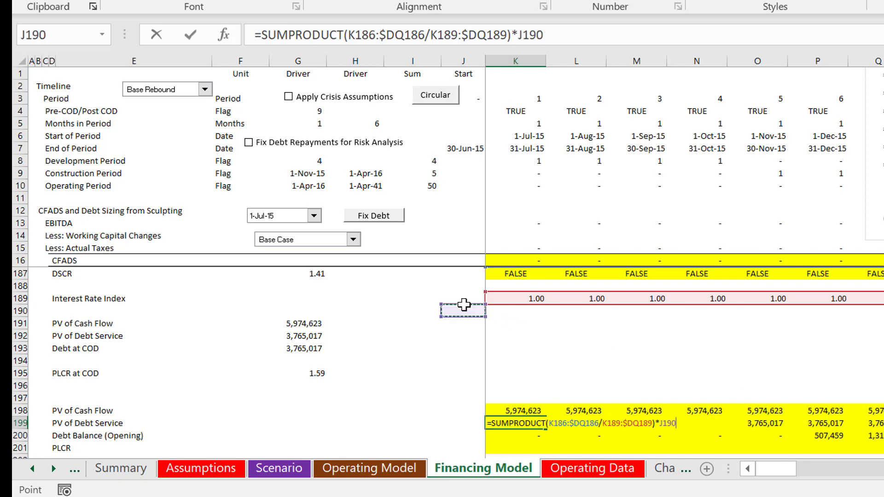
pyautogui.press('Up')
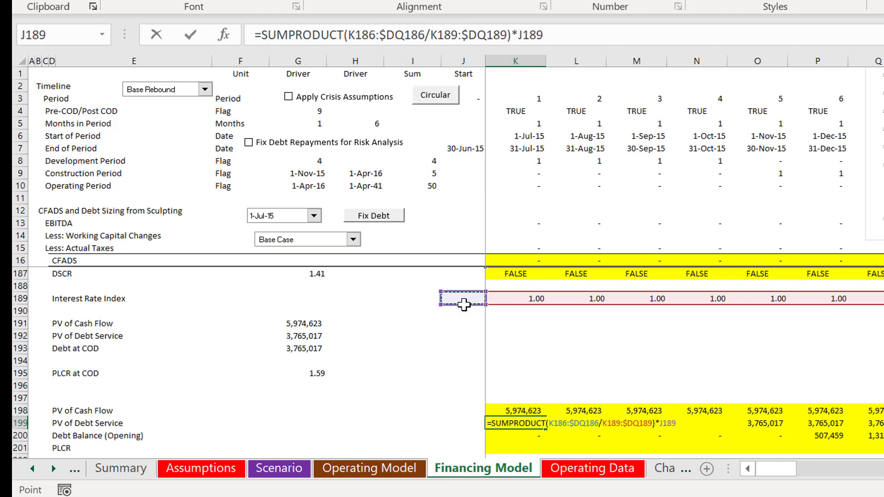
pyautogui.press('Return')
pyautogui.press('Up')
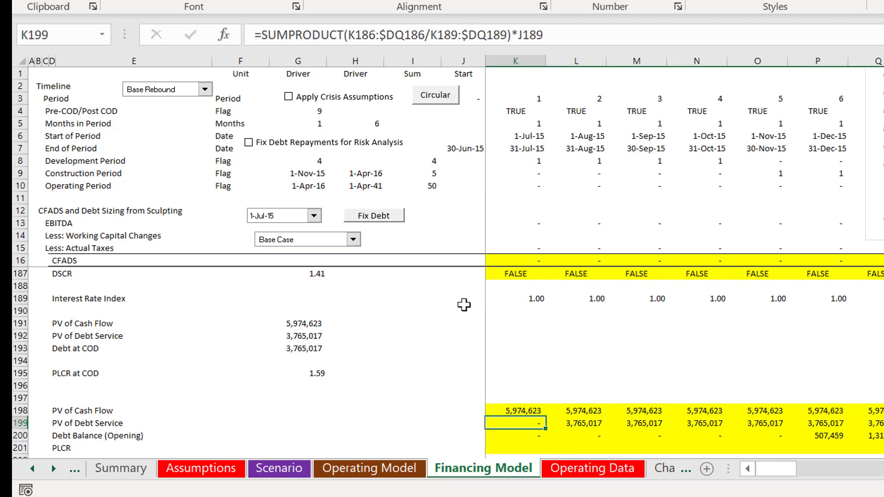
pyautogui.hotkey('ctrl', 'shift', 'Right')
pyautogui.hotkey('ctrl', 'r')
# Extend the PV of Cash Flow formula in K198 to =SUMPRODUCT(K185:$DQ185/K189:$DQ189)*J189 and copy it across row 198.
pyautogui.press('Left')
pyautogui.press('Up')
pyautogui.press('Right')
pyautogui.press('F2')
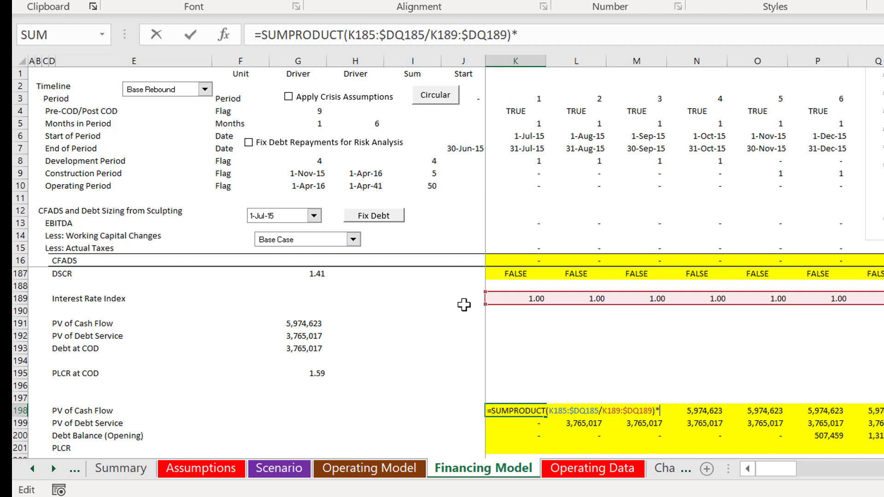
pyautogui.write('*')
pyautogui.click(461, 301)
pyautogui.press('Return')
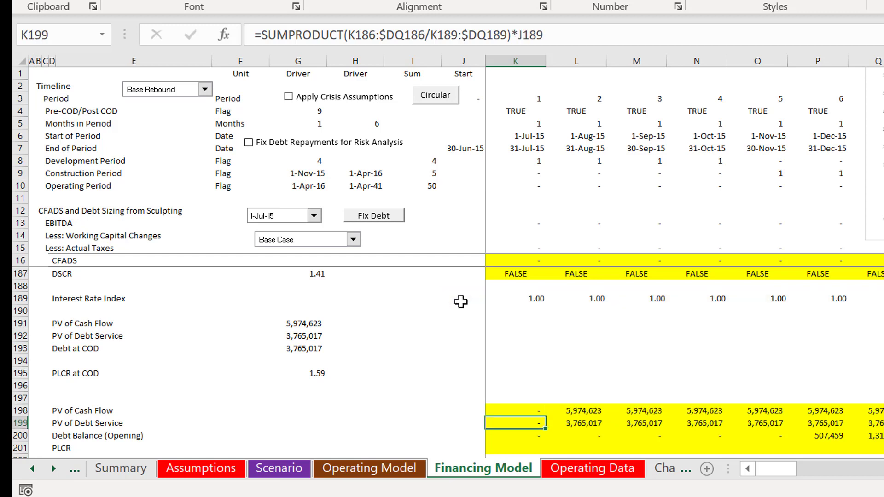
pyautogui.press('Up')
pyautogui.hotkey('ctrl', 'shift', 'r')
# Check the PV of Cash Flow and PV of Debt Service against the opening debt balance across operating periods, inspecting the AD198 formula references.
pyautogui.press('Right')
pyautogui.press('Right')
pyautogui.press('Right')
pyautogui.press('Right')
pyautogui.press('Right')
pyautogui.press('Right')
pyautogui.press('Right')
pyautogui.press('Right')
pyautogui.press('Right')
pyautogui.press('Right')
pyautogui.press('Right')
pyautogui.press('Right')
pyautogui.press('Right')
pyautogui.press('Right')
pyautogui.press('Right')
pyautogui.press('Right')
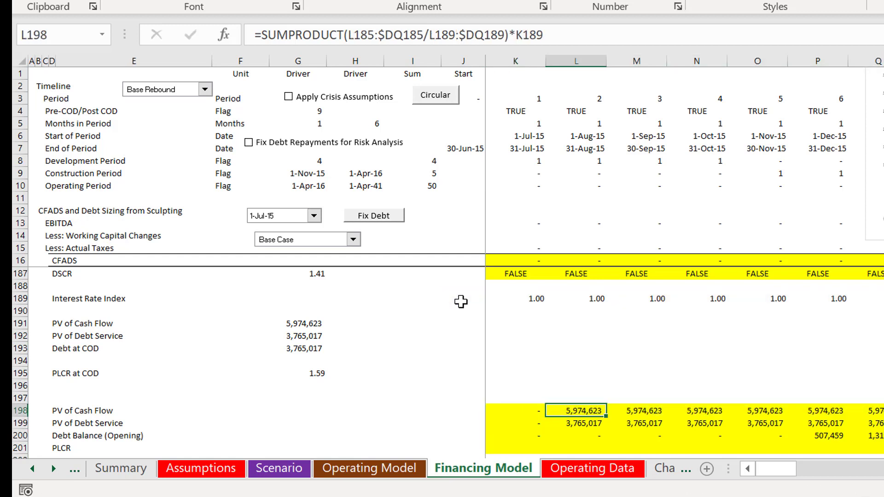
pyautogui.press('Right')
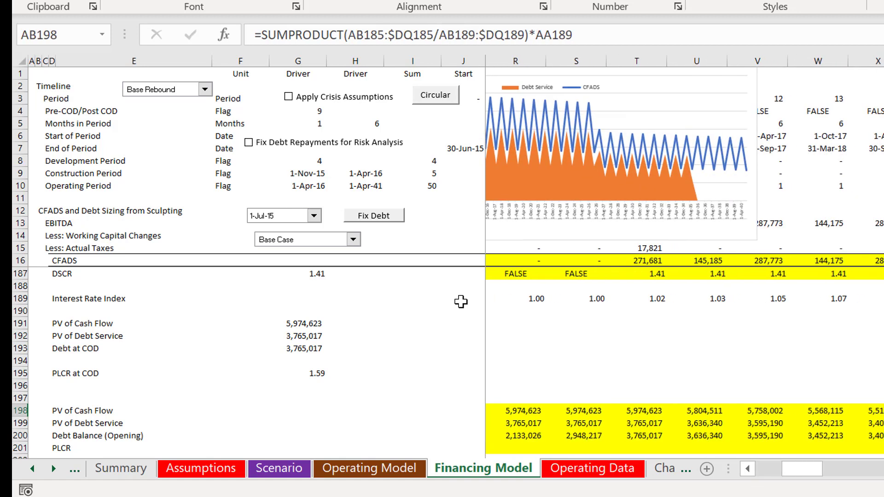
pyautogui.press('Right')
pyautogui.press('Right')
pyautogui.press('Down')
pyautogui.press('Right')
pyautogui.press('Right')
pyautogui.press('Right')
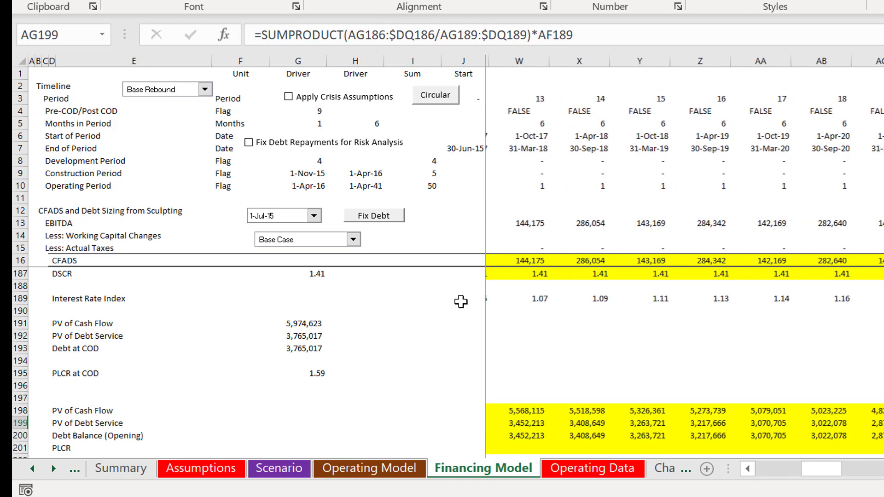
pyautogui.press('Right')
pyautogui.press('Left')
pyautogui.press('Left')
pyautogui.press('Left')
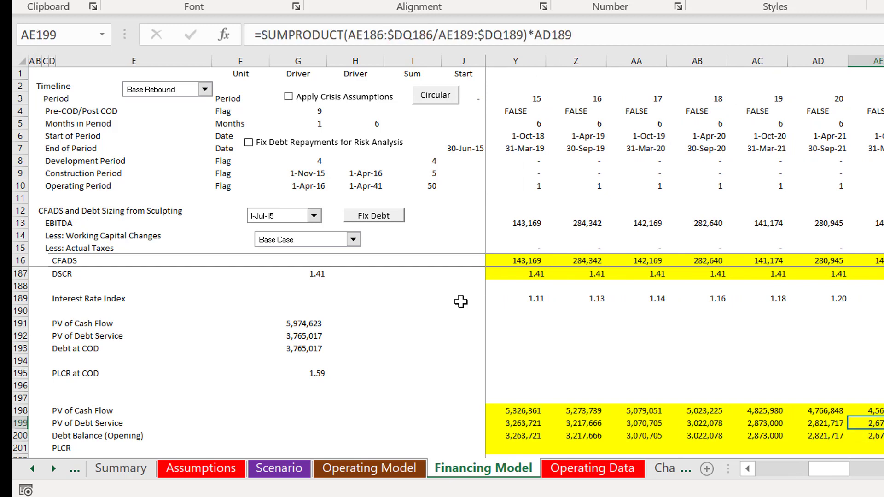
pyautogui.press('Left')
pyautogui.press('Up')
pyautogui.press('F2')
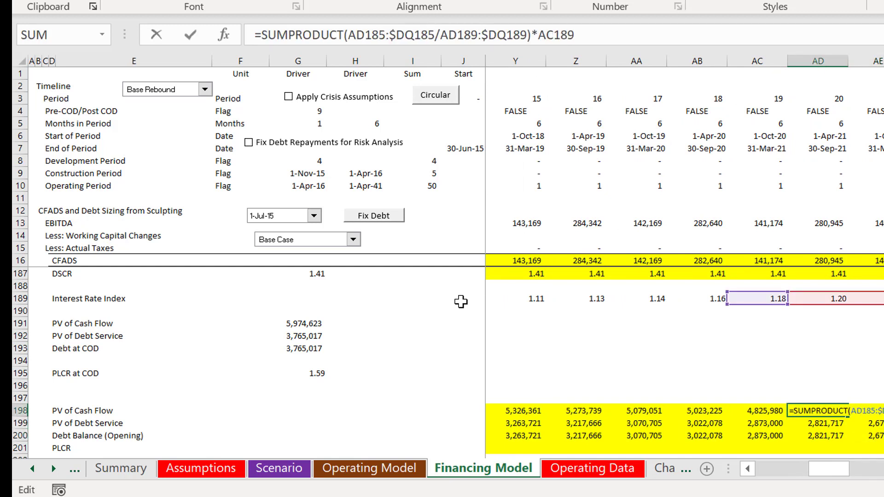
pyautogui.press('Escape')
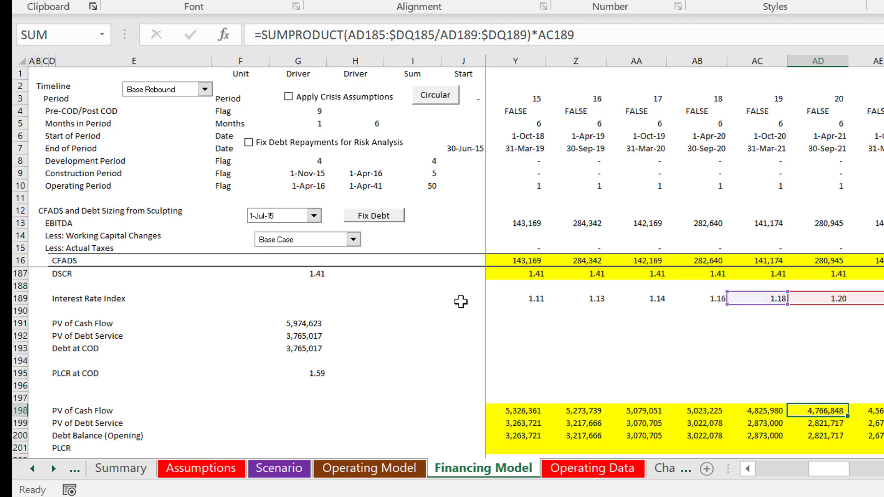
# Start an IF formula for PLCR in K201 with the Operating Period flag K10 as its condition.
pyautogui.press('Down')
pyautogui.press('Down')
pyautogui.press('Down')
pyautogui.hotkey('ctrl', 'Left')
pyautogui.press('Right')
pyautogui.press('Right')
pyautogui.press('Right')
pyautogui.press('Right')
pyautogui.press('Right')
pyautogui.press('Right')
pyautogui.press('Right')
pyautogui.press('Right')
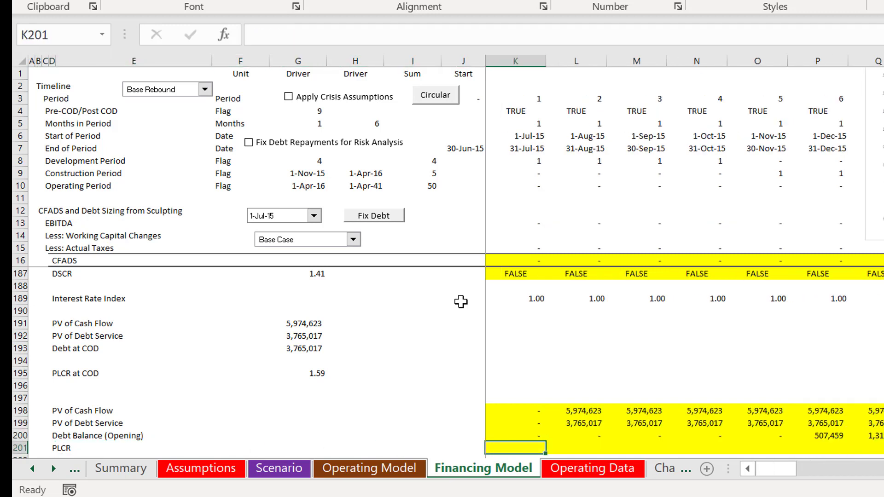
pyautogui.write('=if(')
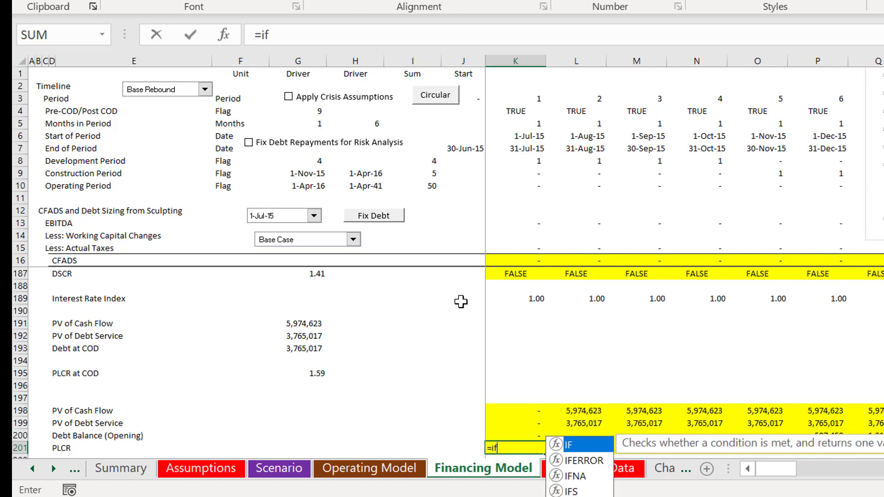
pyautogui.click(519, 169)
pyautogui.press('Down')
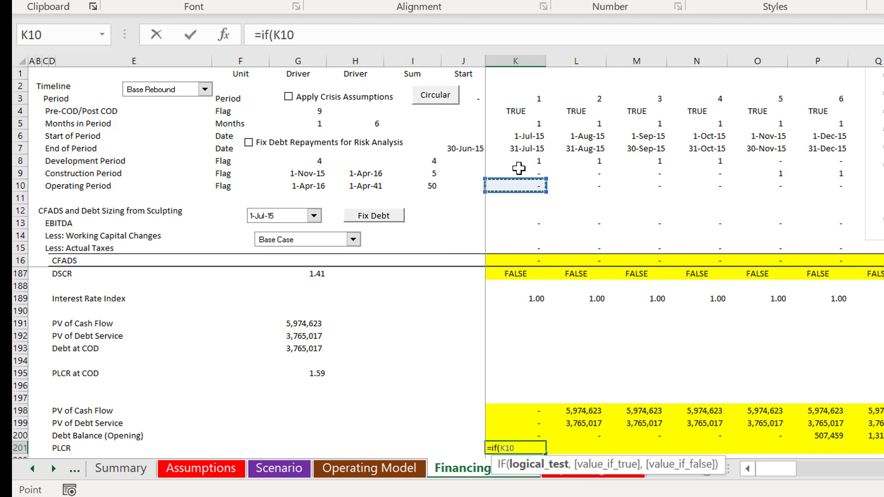
# Divide PV of Cash Flow by the opening debt balance, completing K201 as =IF(K10,K198/K200), and copy it across row 201.
pyautogui.write(',')
pyautogui.press('Up')
pyautogui.press('Up')
pyautogui.press('Up')
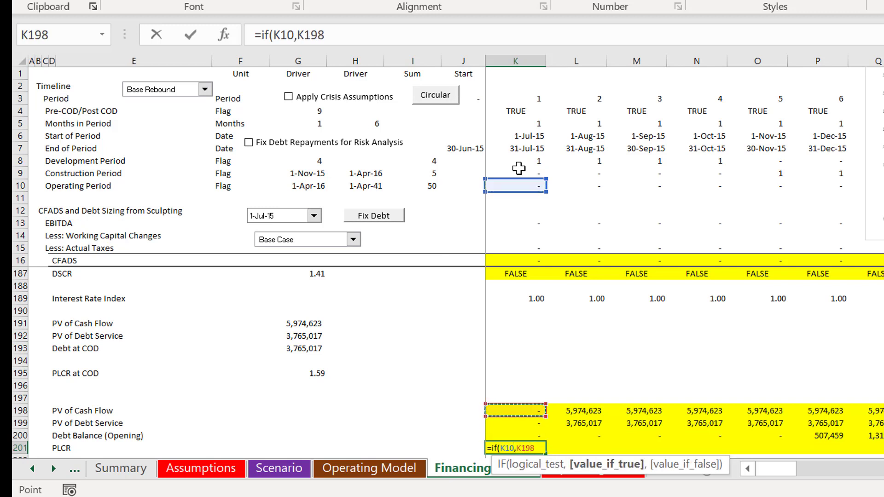
pyautogui.write('/')
pyautogui.press('Up')
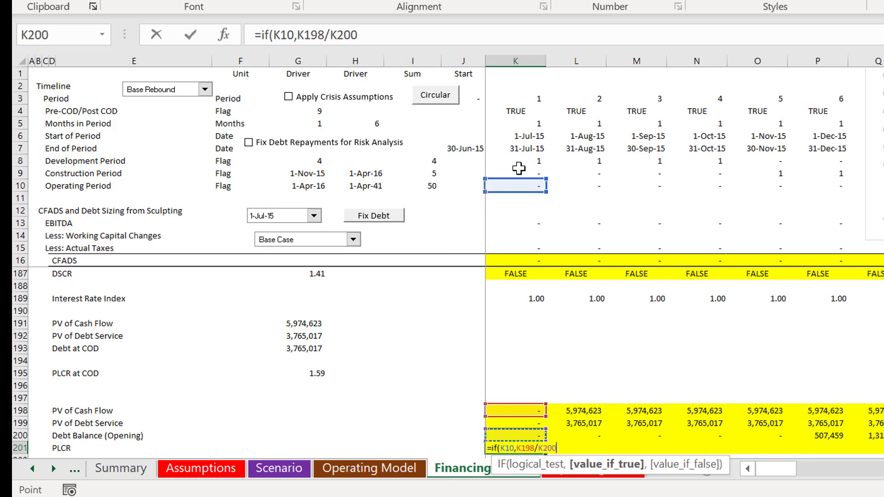
pyautogui.press('Return')
pyautogui.press('Up')
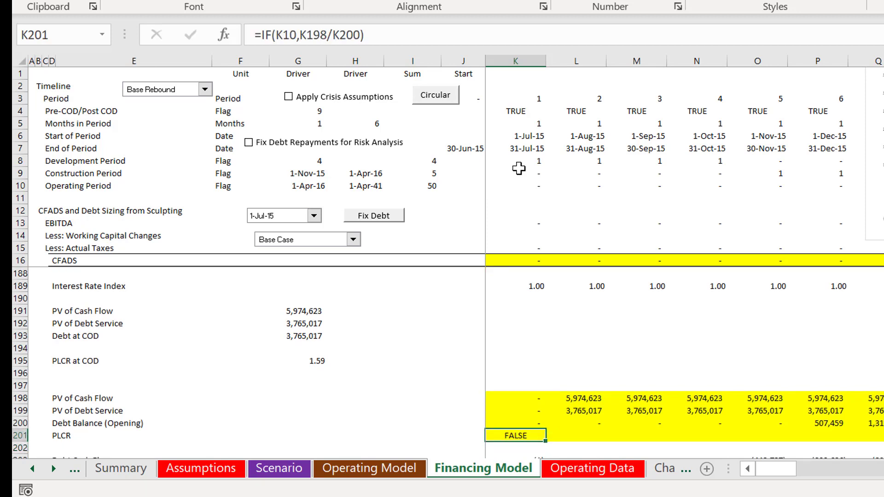
pyautogui.hotkey('ctrl', 'shift', 'r')
# Examine the period-by-period PLCR in row 201 across the operating periods against PV of Cash Flow and the opening debt balance.
pyautogui.press('Right')
pyautogui.press('Right')
pyautogui.press('Right')
pyautogui.press('Right')
pyautogui.press('Right')
pyautogui.press('Right')
pyautogui.press('Right')
pyautogui.press('Right')
pyautogui.press('Right')
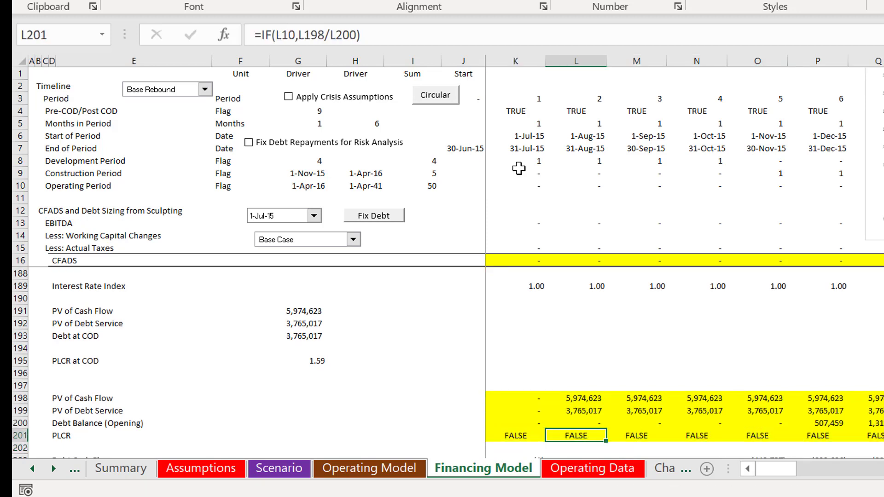
pyautogui.press('Right')
pyautogui.press('Right')
pyautogui.press('Right')
pyautogui.press('Right')
pyautogui.press('Right')
pyautogui.press('Right')
pyautogui.press('Right')
pyautogui.press('Right')
pyautogui.press('Right')
pyautogui.press('Right')
pyautogui.press('Right')
pyautogui.press('Right')
pyautogui.press('Right')
pyautogui.press('Right')
pyautogui.press('Right')
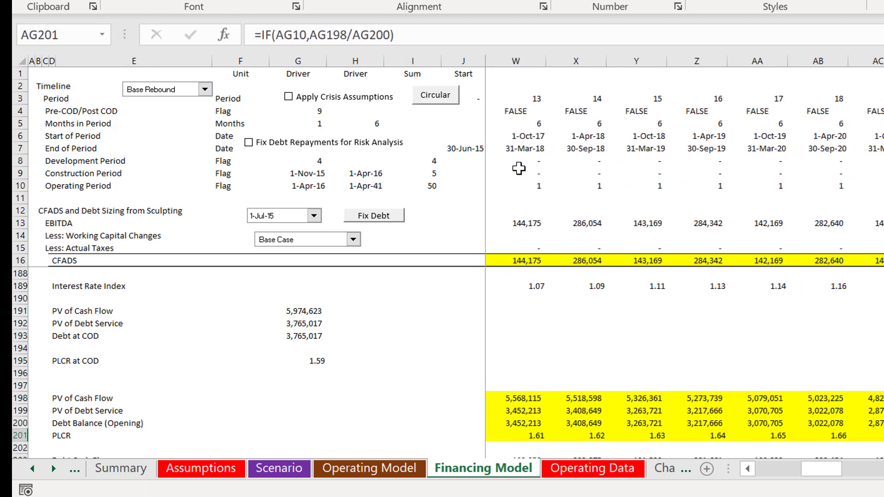
pyautogui.press('Right')
pyautogui.press('Right')
pyautogui.press('Right')
pyautogui.press('Right')
pyautogui.press('Right')
pyautogui.press('Right')
pyautogui.press('Right')
pyautogui.press('Right')
pyautogui.press('Right')
pyautogui.press('Right')
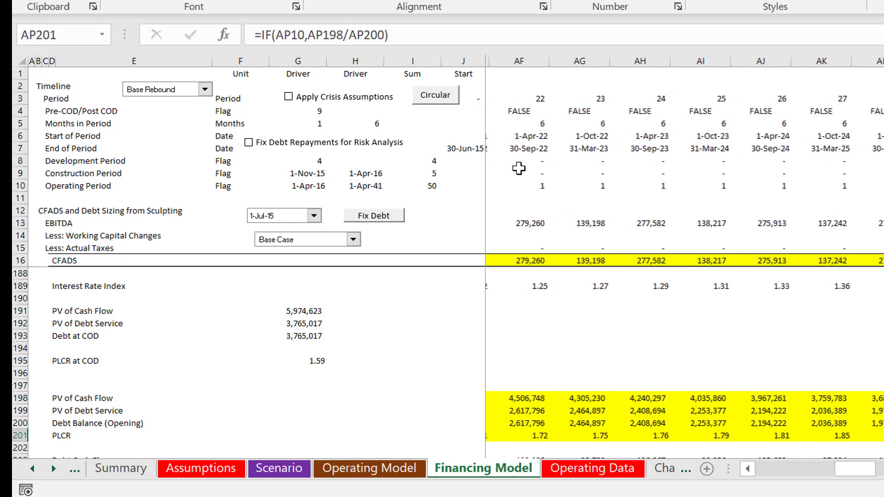
pyautogui.press('Right')
pyautogui.press('Right')
pyautogui.press('Right')
pyautogui.press('Right')
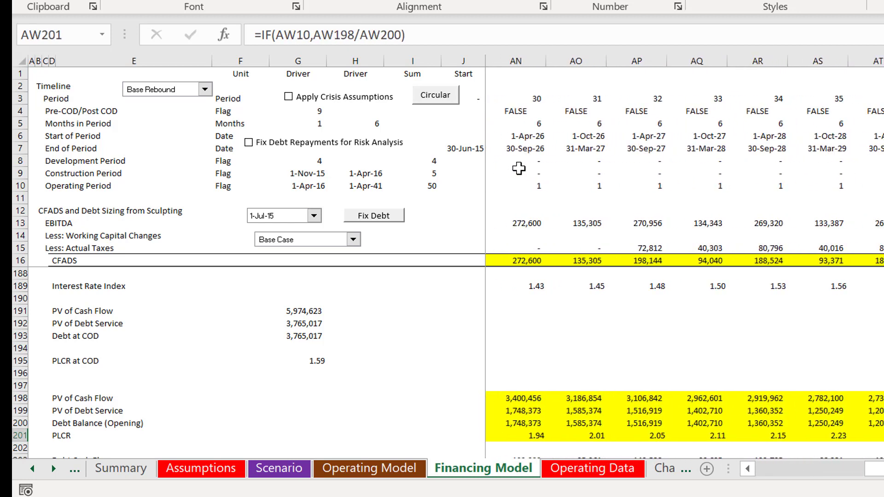
pyautogui.press('Left')
pyautogui.press('Left')
pyautogui.press('Left')
pyautogui.press('Left')
pyautogui.press('Left')
pyautogui.press('Left')
pyautogui.press('Left')
pyautogui.press('Left')
pyautogui.press('Left')
pyautogui.press('Left')
pyautogui.press('Left')
pyautogui.press('Left')
pyautogui.press('Left')
pyautogui.press('Left')
pyautogui.press('Left')
pyautogui.press('Left')
pyautogui.press('Left')
pyautogui.press('Left')
pyautogui.press('Left')
pyautogui.press('Left')
pyautogui.press('Left')
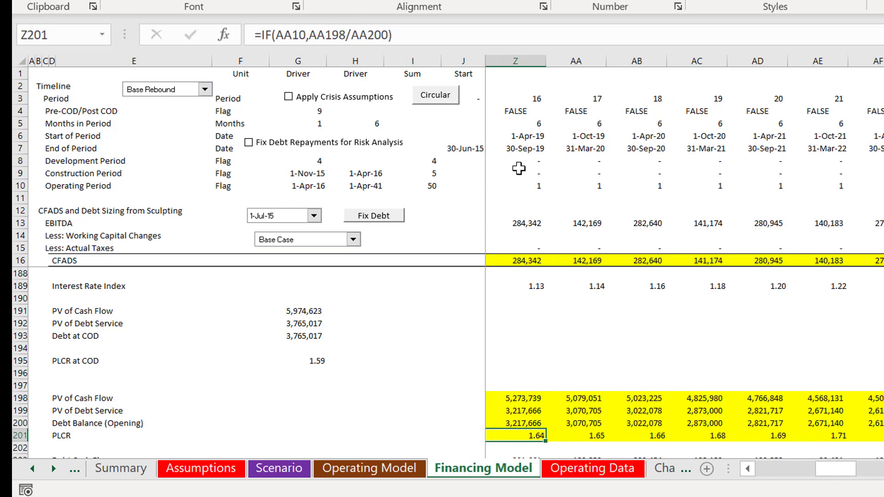
pyautogui.press('Left')
pyautogui.press('Left')
pyautogui.press('Left')
pyautogui.press('Left')
pyautogui.press('Left')
pyautogui.press('Left')
pyautogui.press('Left')
pyautogui.press('Left')
pyautogui.press('Left')
pyautogui.press('Left')
pyautogui.press('Left')
pyautogui.press('Left')
pyautogui.press('Left')
pyautogui.press('Left')
pyautogui.press('Left')
pyautogui.press('Left')
# Review the Financing Model rows from Debt IRR and Graphs back up through the default section to debt sizing.
pyautogui.press('Down')
pyautogui.press('Down')
pyautogui.press('Down')
pyautogui.press('Down')
pyautogui.press('Down')
pyautogui.press('Down')
pyautogui.press('Down')
pyautogui.press('Down')
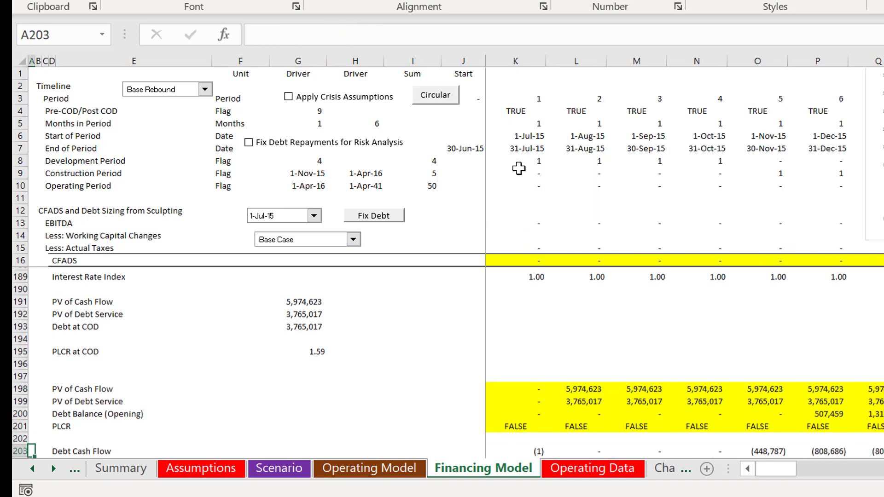
pyautogui.press('Down')
pyautogui.press('Down')
pyautogui.press('Down')
pyautogui.press('Down')
pyautogui.press('Down')
pyautogui.press('Down')
pyautogui.press('Down')
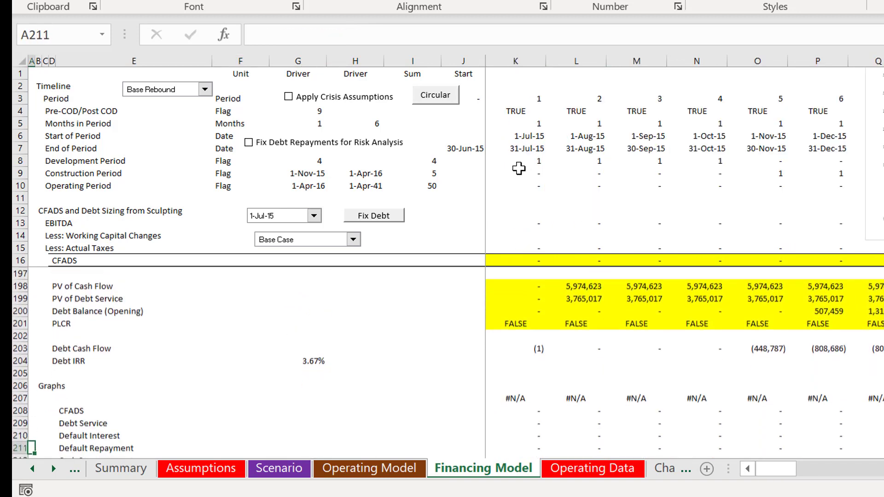
pyautogui.press('pageup')
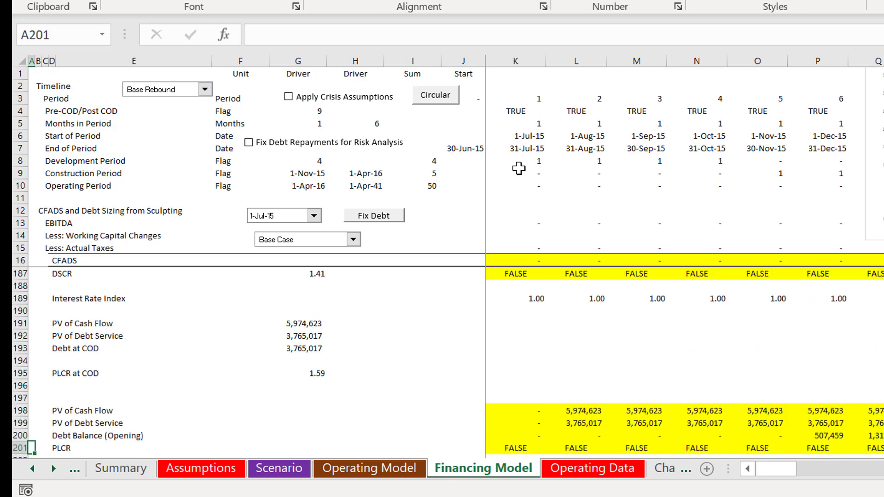
pyautogui.press('pagedown')
pyautogui.press('pageup')
pyautogui.press('pageup')
pyautogui.press('pageup')
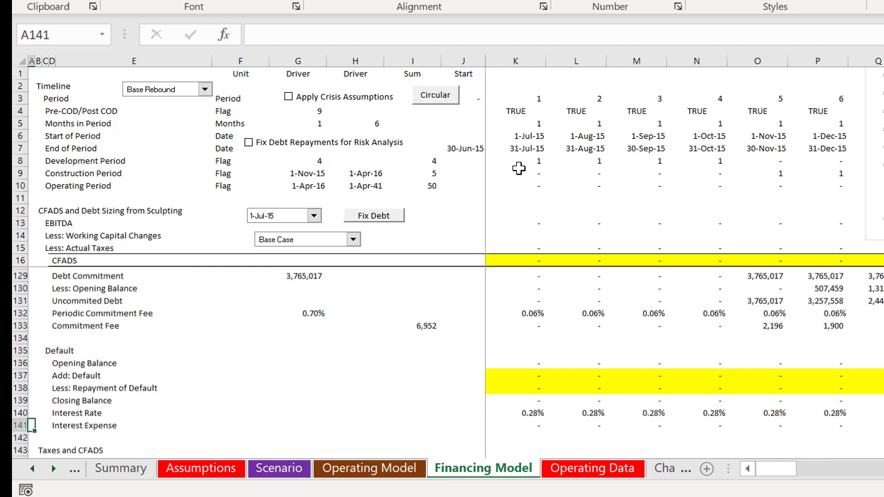
pyautogui.press('pageup')
pyautogui.press('pageup')
pyautogui.press('pageup')
pyautogui.press('pageup')
pyautogui.press('Up')
pyautogui.press('Up')
pyautogui.press('Up')
pyautogui.press('Up')
pyautogui.press('Up')
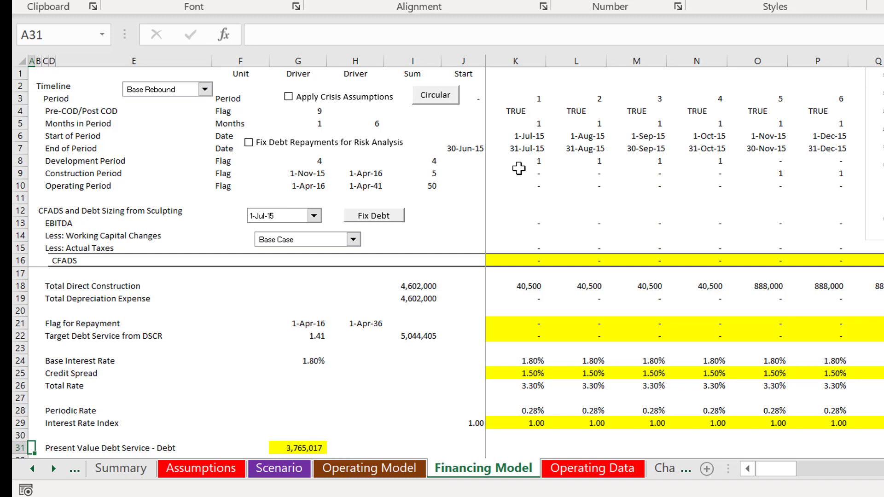
# Look through the Summary, Assumptions, Chart1 and Operating Data sheets, returning to the Financing Model sheet.
pyautogui.hotkey('ctrl', 'pageup')
pyautogui.hotkey('ctrl', 'pageup')
pyautogui.hotkey('ctrl', 'pageup')
pyautogui.hotkey('ctrl', 'pageup')
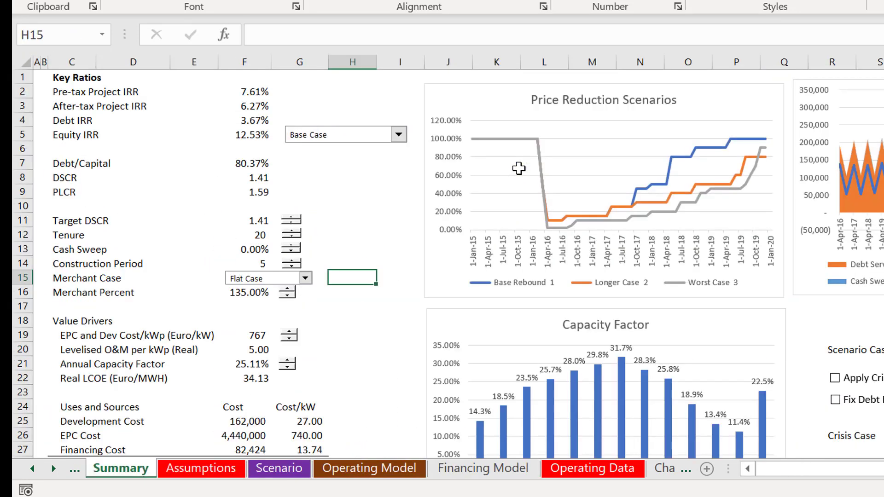
pyautogui.hotkey('ctrl', 'pageup')
pyautogui.hotkey('ctrl', 'pagedown')
pyautogui.hotkey('ctrl', 'pagedown')
pyautogui.hotkey('ctrl', 'pagedown')
pyautogui.hotkey('ctrl', 'pagedown')
pyautogui.hotkey('ctrl', 'pagedown')
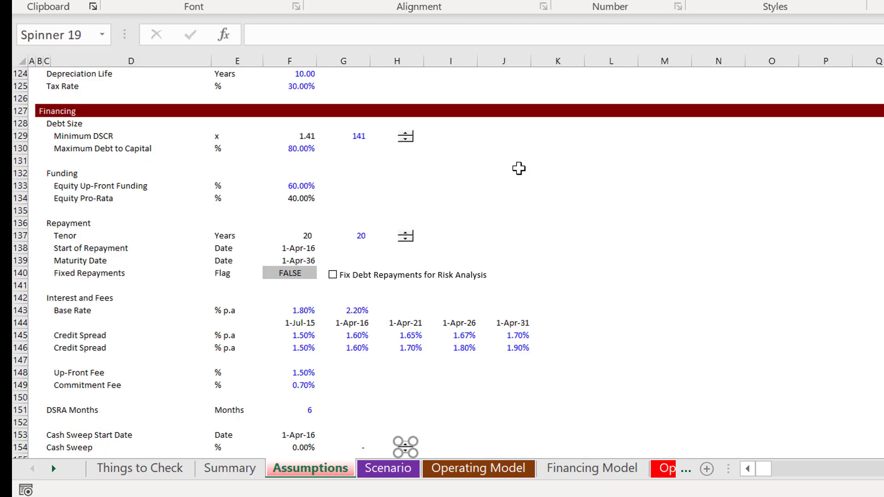
pyautogui.hotkey('ctrl', 'pagedown')
pyautogui.hotkey('ctrl', 'pagedown')
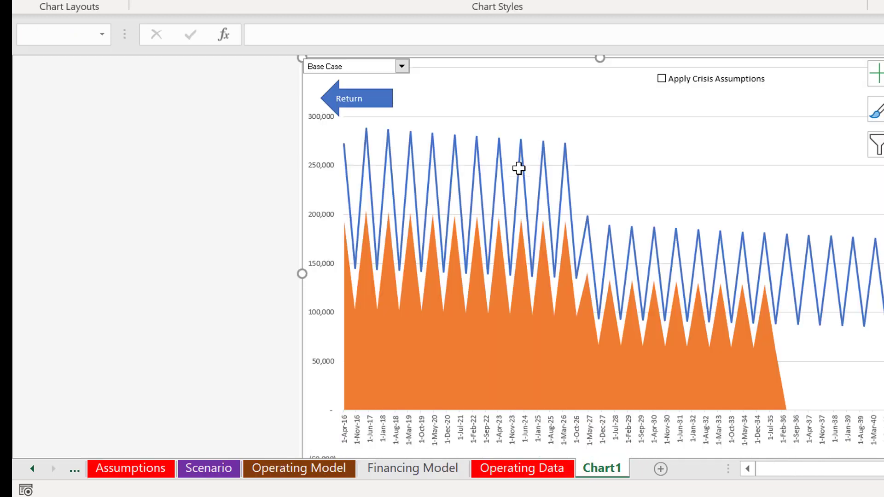
pyautogui.hotkey('ctrl', 'pageup')
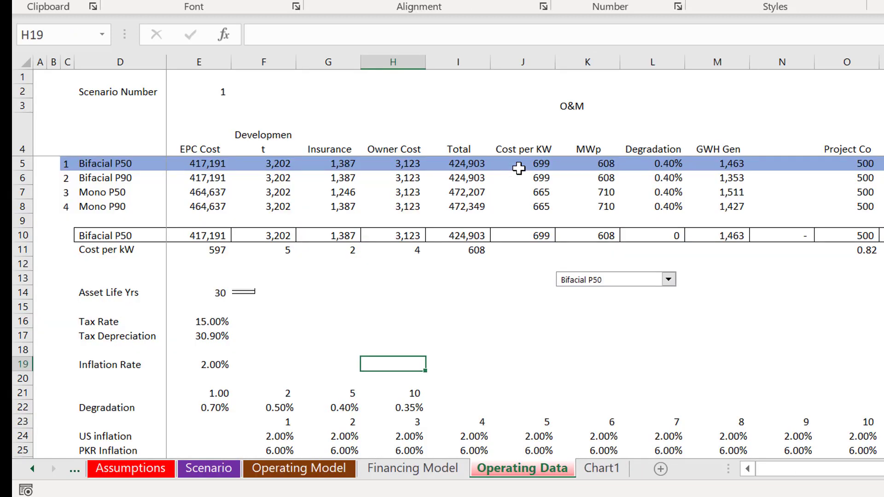
pyautogui.hotkey('ctrl', 'pageup')
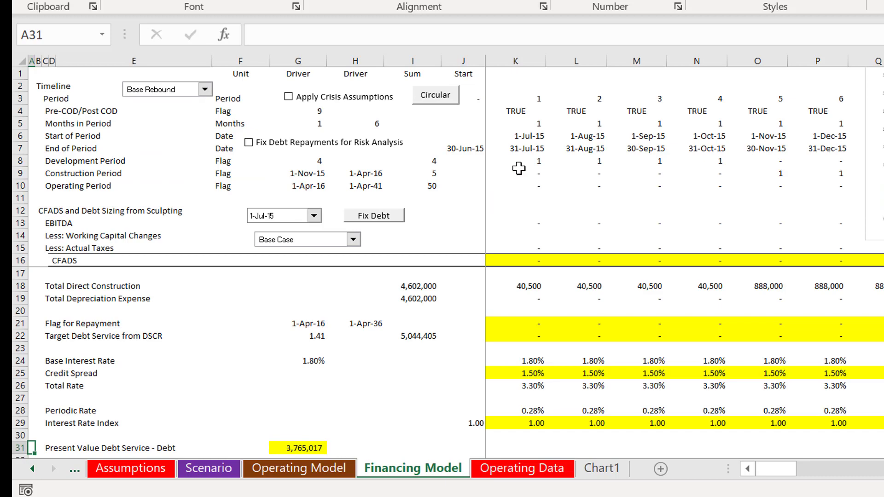
# Run the Colour Sheet macro from the Format Options form on the Financing Model sheet, keeping its preset colouring options.
pyautogui.hotkey('ctrl', 'alt', 'e')
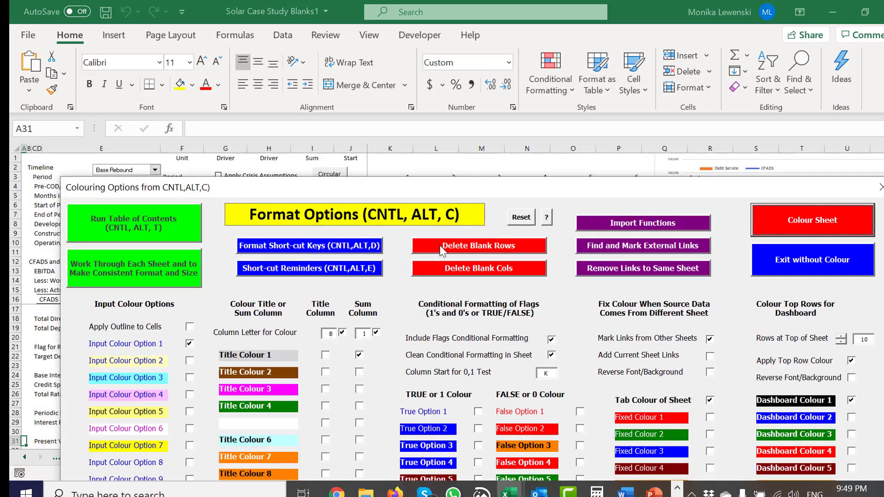
pyautogui.moveTo(436, 187); pyautogui.dragTo(394, 26)
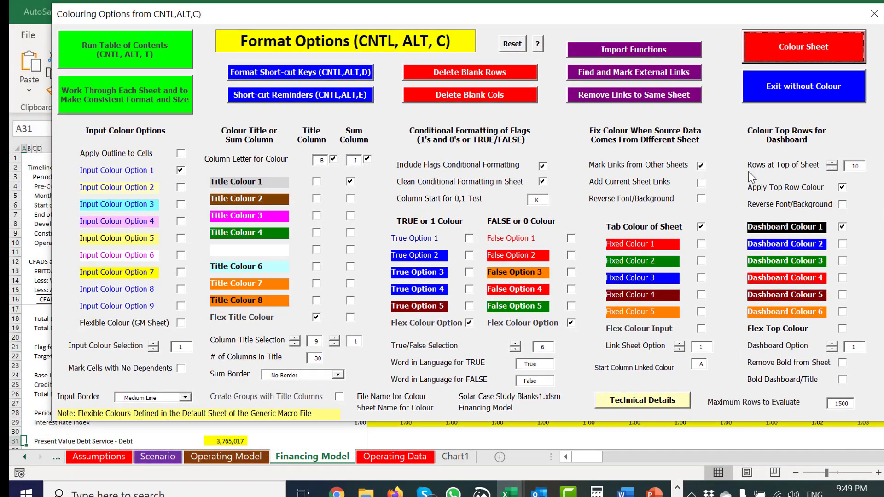
pyautogui.click(771, 56)
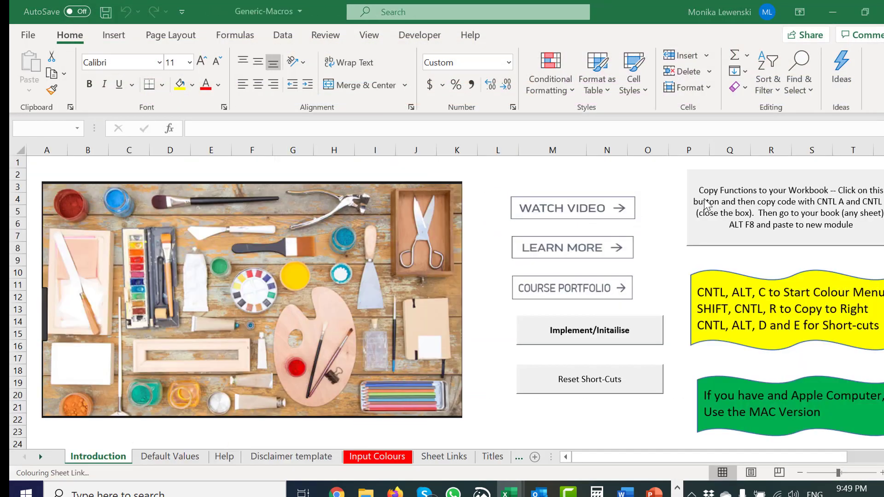
pyautogui.press('Return')
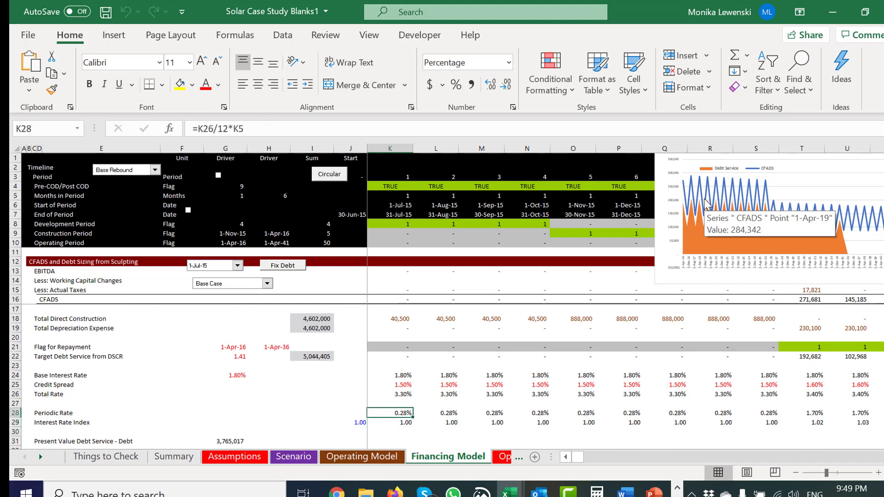
# Inspect the colouring of inputs, flags, links and section titles on the Financing Model sheet, along with the underlying formulas.
pyautogui.press('Left')
pyautogui.press('Left')
pyautogui.press('Left')
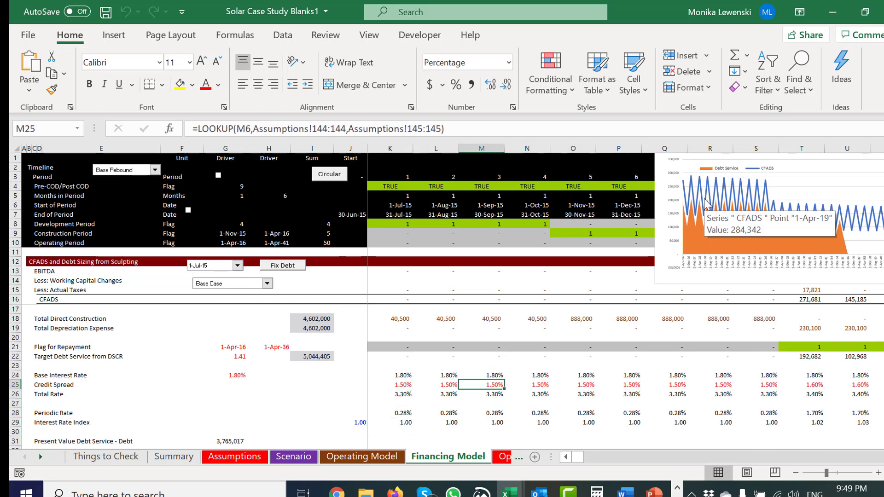
pyautogui.press('pagedown')
pyautogui.press('pagedown')
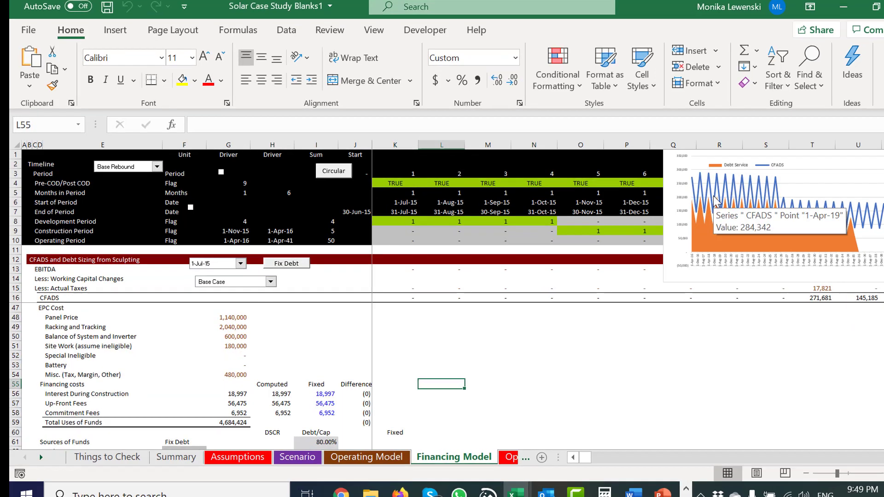
pyautogui.press('pageup')
pyautogui.press('pageup')
pyautogui.press('Up')
pyautogui.press('Up')
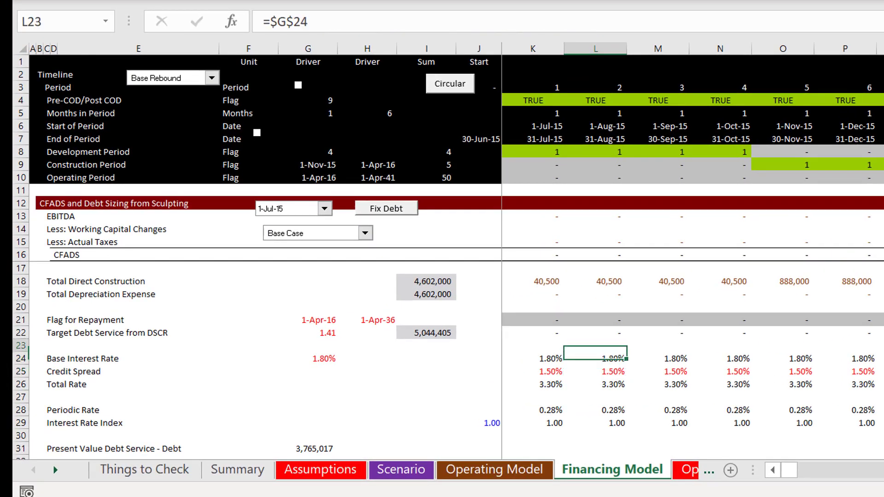
pyautogui.press('Up')
pyautogui.press('Up')
pyautogui.press('Up')
pyautogui.press('Up')
pyautogui.press('Up')
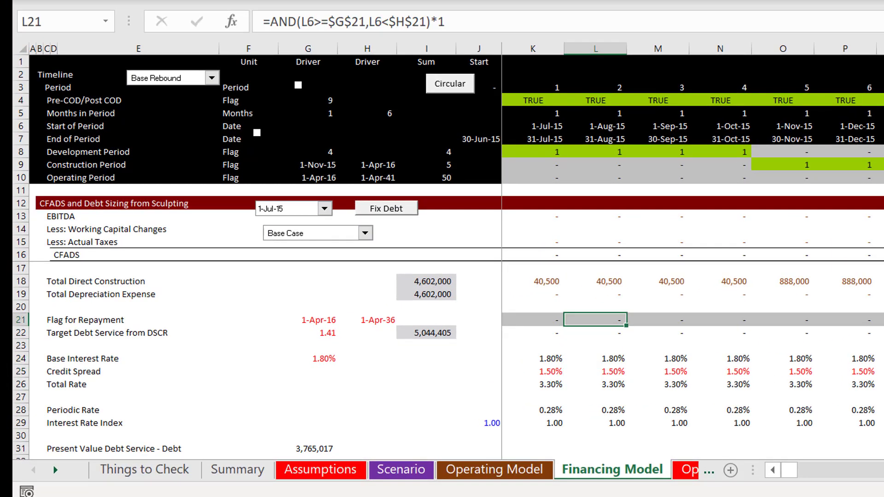
pyautogui.press('Left')
pyautogui.press('Left')
pyautogui.press('Right')
pyautogui.press('Right')
pyautogui.press('Down')
pyautogui.press('Down')
pyautogui.press('Down')
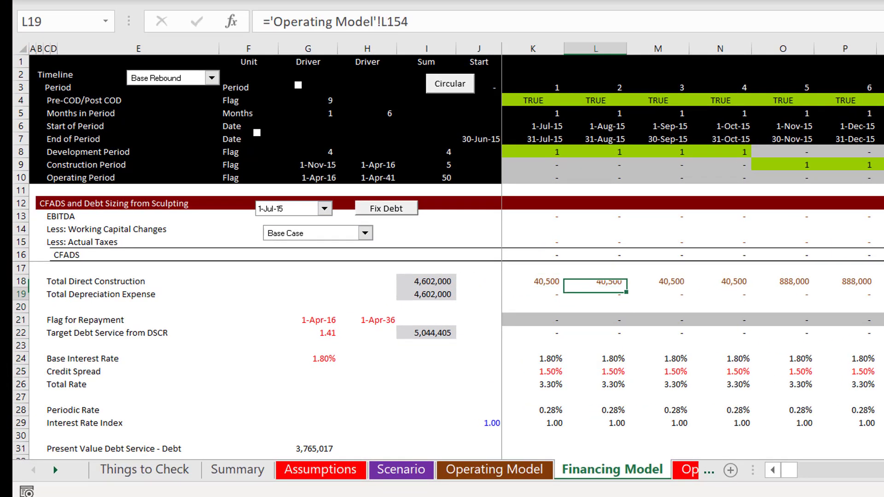
pyautogui.press('pagedown')
pyautogui.press('pagedown')
pyautogui.press('pagedown')
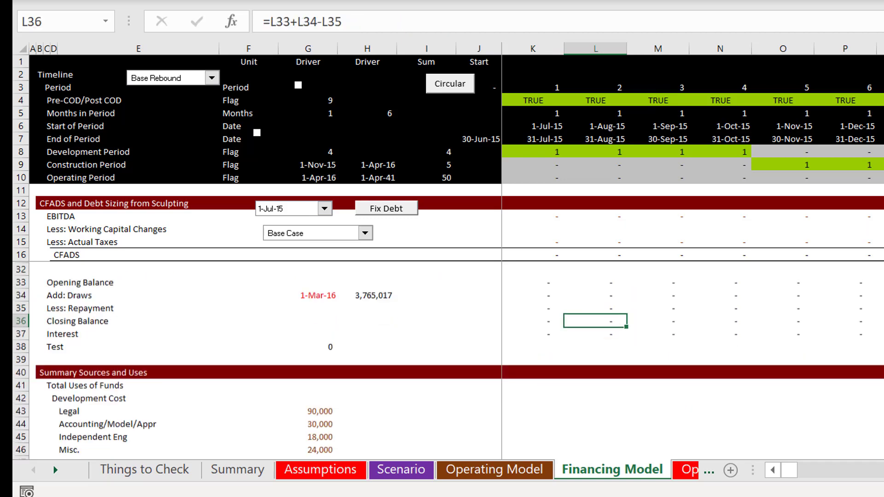
pyautogui.press('pageup')
pyautogui.press('pageup')
pyautogui.press('pageup')
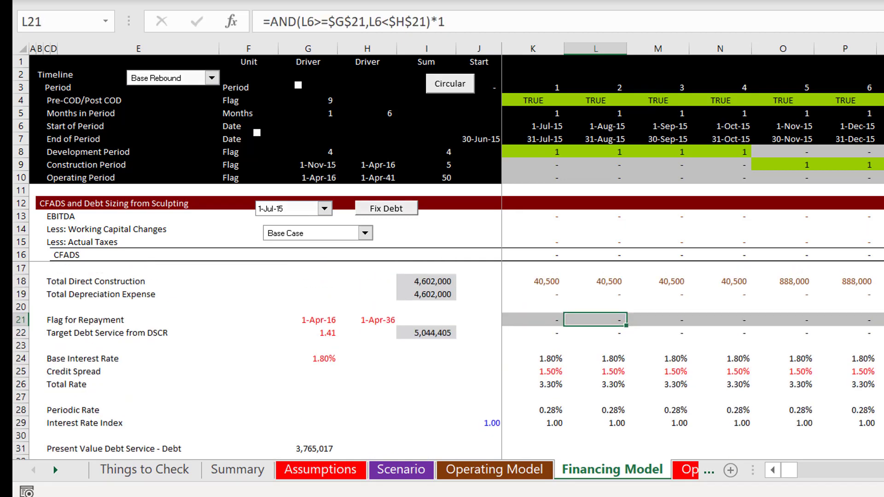
# Insert a new blank worksheet directly before the Summary sheet.
pyautogui.hotkey('ctrl', 'pageup')
pyautogui.hotkey('ctrl', 'pageup')
pyautogui.hotkey('ctrl', 'pageup')
pyautogui.hotkey('ctrl', 'pageup')
pyautogui.hotkey('ctrl', 'pageup')
pyautogui.hotkey('ctrl', 'pagedown')
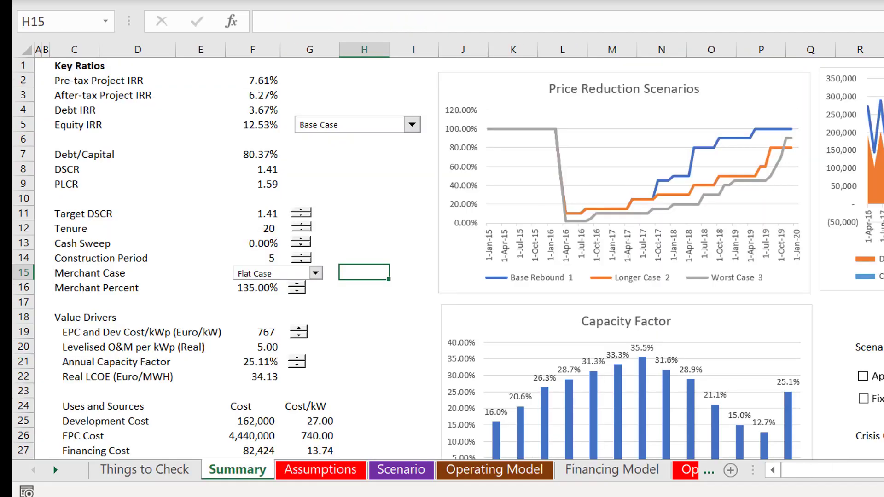
pyautogui.hotkey('shift', 'F11')
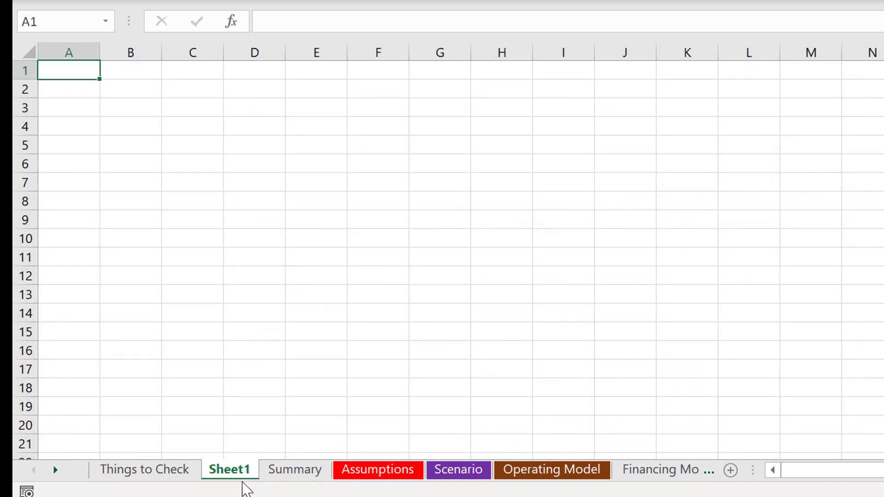
# Rename the new sheet as Contents and generate a hyperlinked table of contents on it with the contents macro.
pyautogui.doubleClick(229, 470)
pyautogui.write('Con')
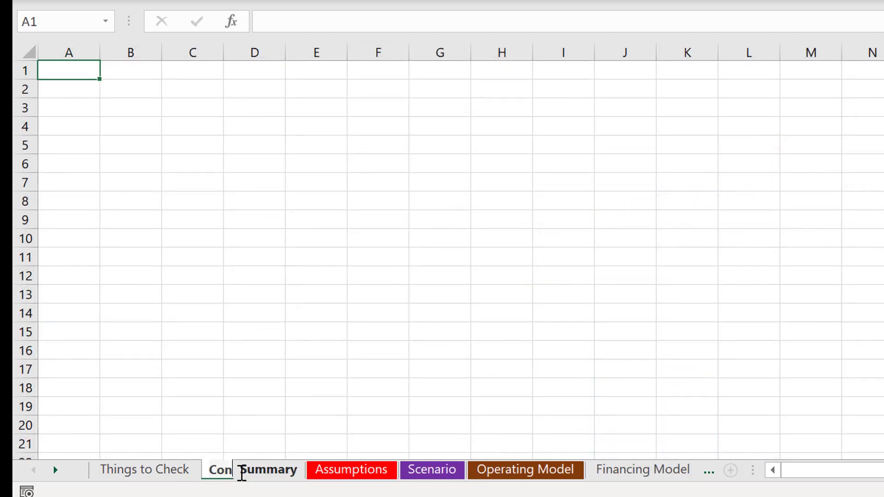
pyautogui.write('tents')
pyautogui.press('Return')
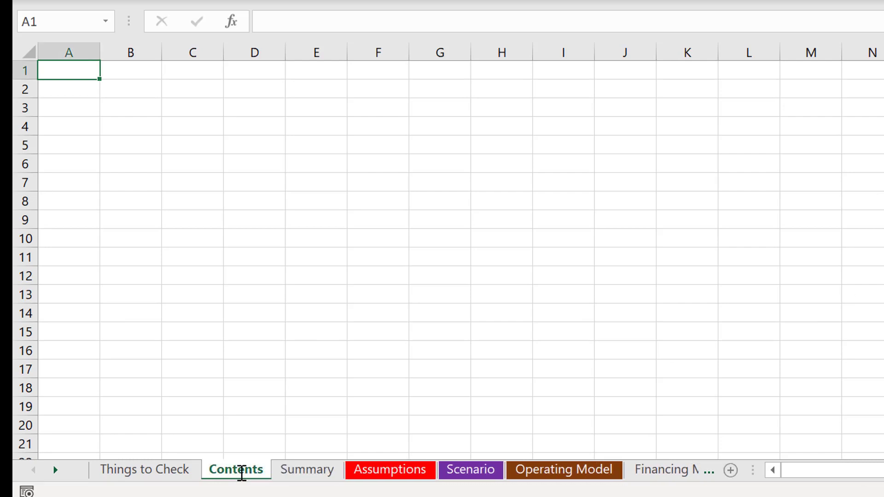
pyautogui.hotkey('ctrl', 'alt', 'c')
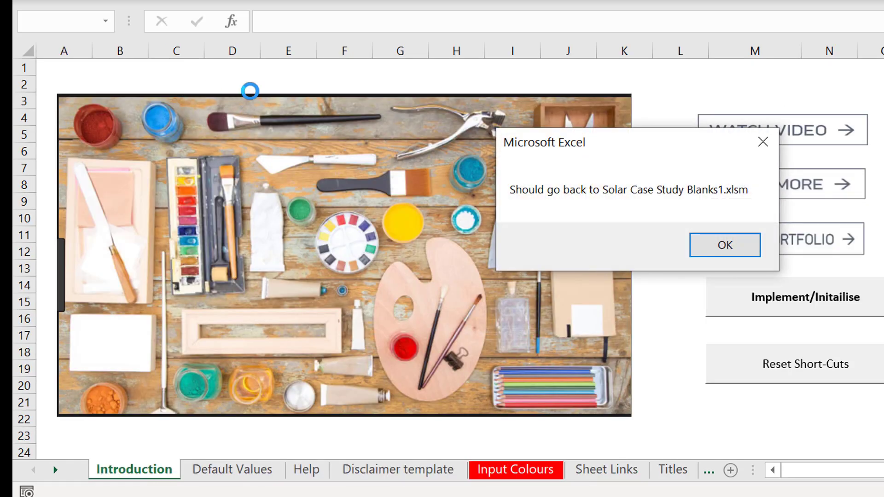
pyautogui.press('Return')
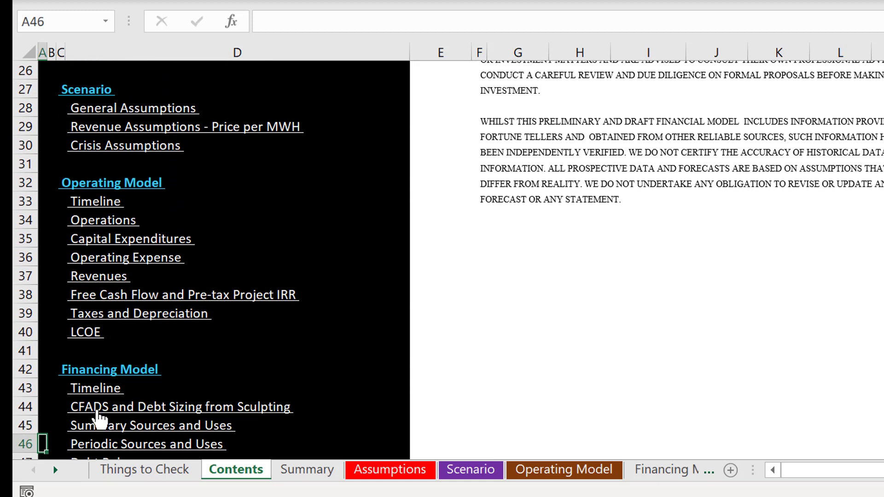
# Test the CFADS and Debt Sizing from Sculpting link and its return link, and look through the Contents sheet's list of sections.
pyautogui.click(97, 410)
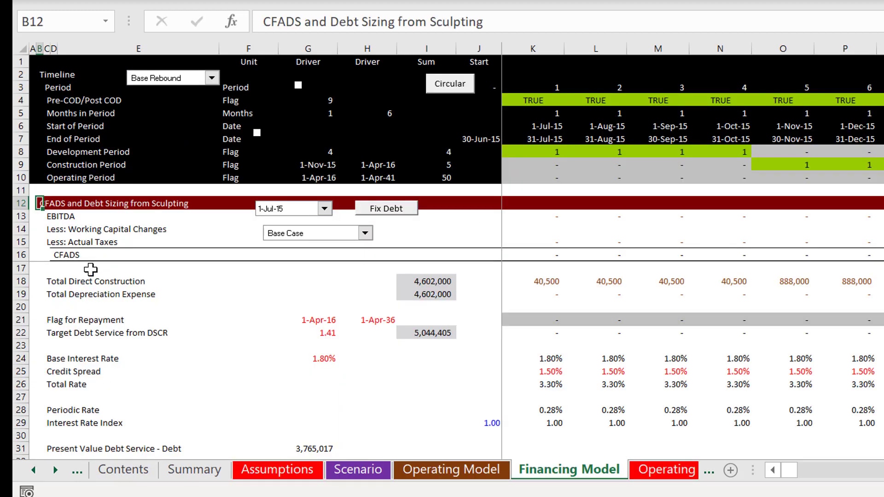
pyautogui.click(39, 210)
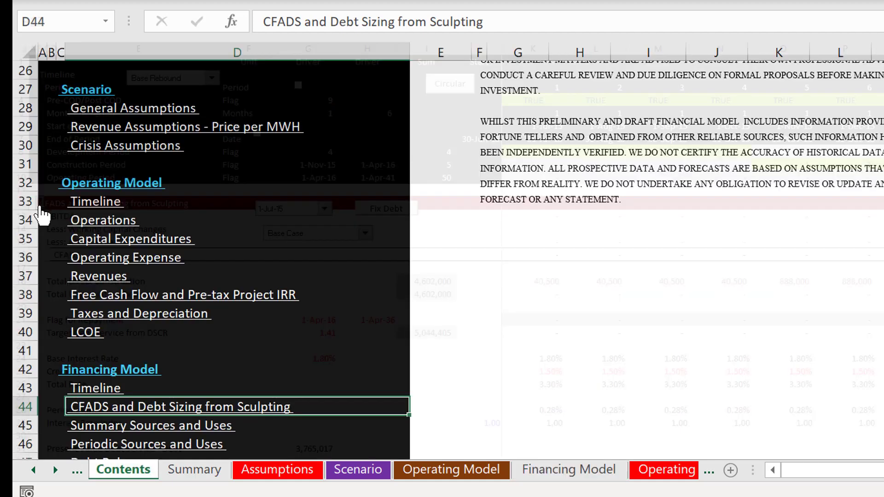
pyautogui.press('Down')
pyautogui.press('Down')
pyautogui.press('Down')
pyautogui.press('Down')
pyautogui.press('Down')
pyautogui.press('Down')
pyautogui.press('Down')
pyautogui.press('Down')
pyautogui.press('Down')
pyautogui.press('Down')
pyautogui.press('Down')
pyautogui.press('Down')
pyautogui.press('Down')
pyautogui.press('Down')
pyautogui.press('Down')
pyautogui.press('Down')
pyautogui.press('Down')
pyautogui.press('Down')
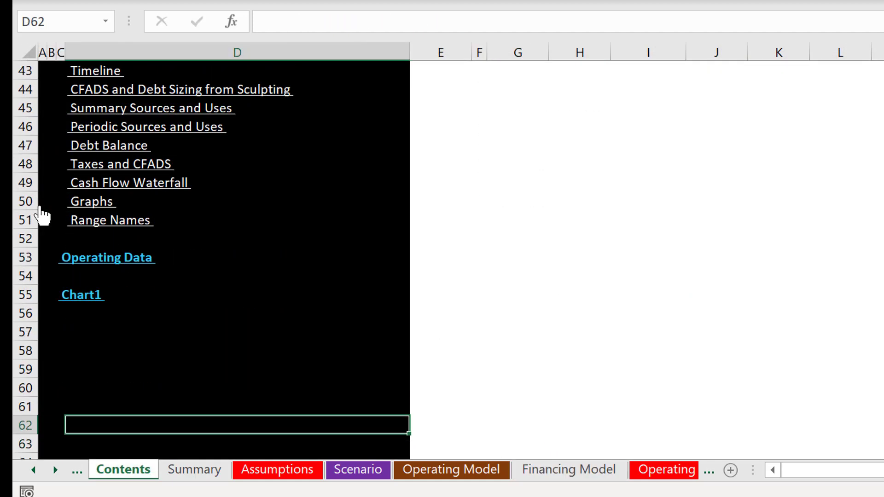
pyautogui.press('Up')
pyautogui.press('Up')
pyautogui.press('Up')
pyautogui.press('Up')
pyautogui.press('Up')
pyautogui.press('Up')
pyautogui.press('Up')
pyautogui.press('Up')
pyautogui.press('Up')
pyautogui.press('Up')
pyautogui.press('Up')
pyautogui.press('Up')
pyautogui.press('Up')
pyautogui.press('Up')
pyautogui.press('Up')
pyautogui.press('Up')
pyautogui.press('Up')
pyautogui.press('Up')
pyautogui.press('Up')
pyautogui.press('Up')
pyautogui.press('Up')
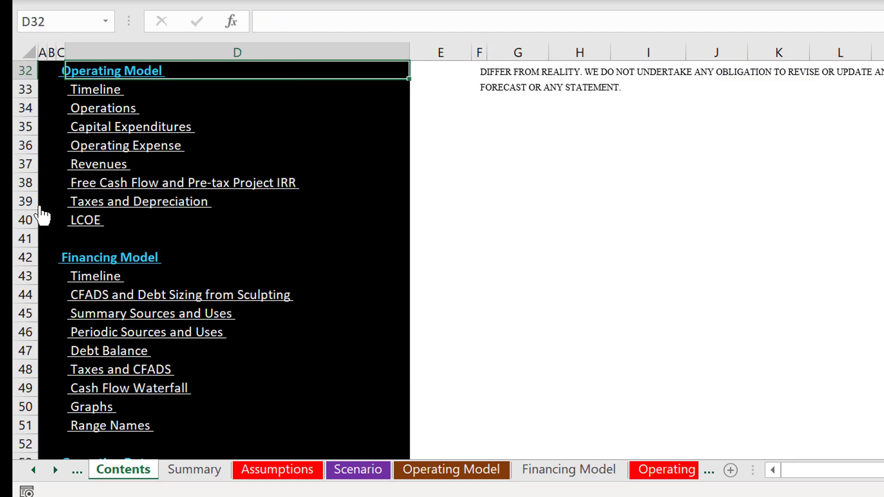
pyautogui.press('Down')
# Follow the Cash Flow Waterfall link to its section on the Financing Model sheet and return to the start of the Contents list.
pyautogui.click(104, 389)
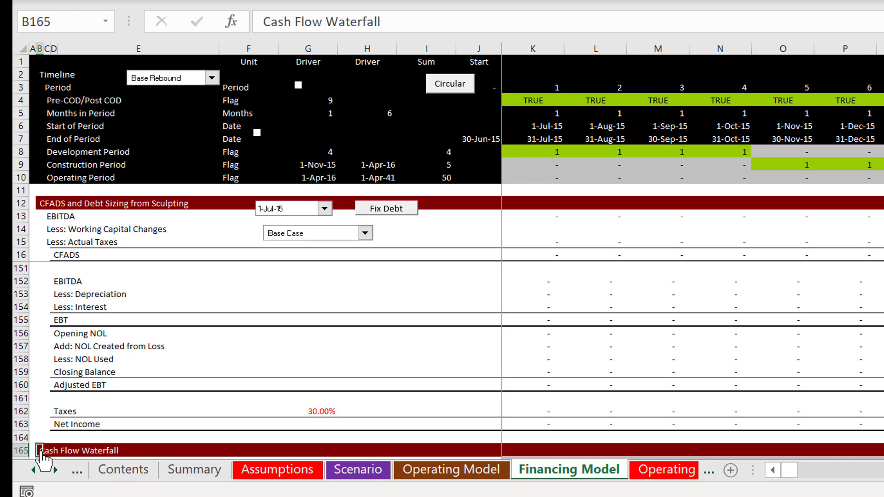
pyautogui.click(41, 454)
pyautogui.press('pageup')
pyautogui.press('pageup')
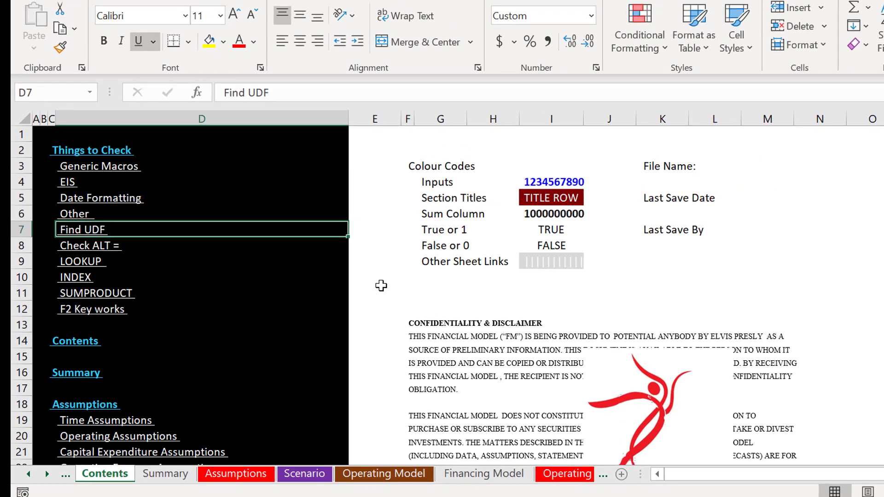
# Move the red figure logo off the disclaimer text to the empty area around column O on the Contents sheet.
pyautogui.click(448, 251)
pyautogui.moveTo(644, 374); pyautogui.dragTo(882, 293)
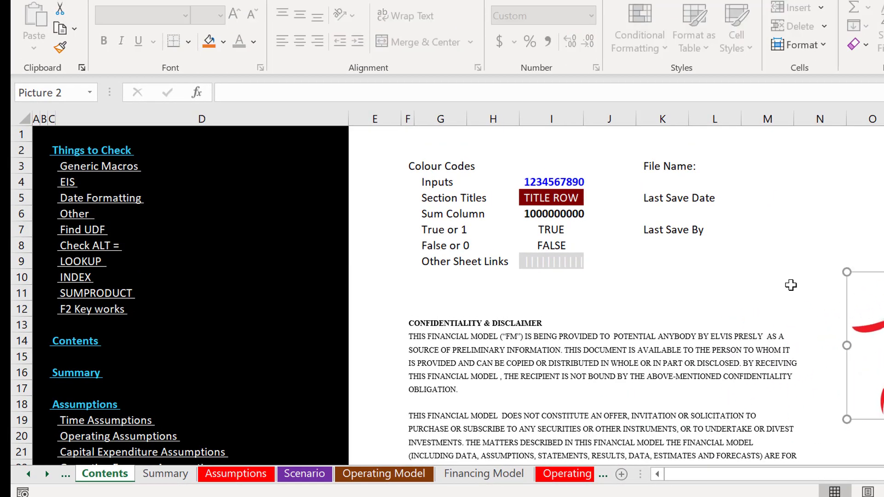
pyautogui.click(791, 286)
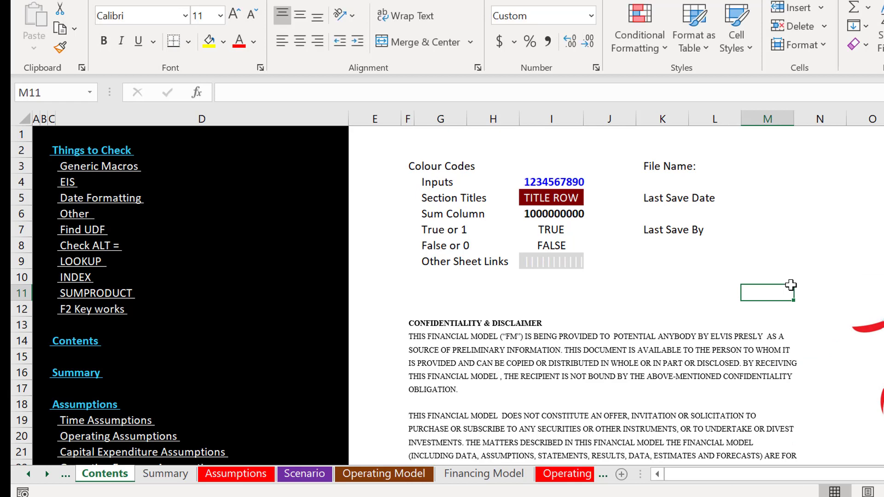